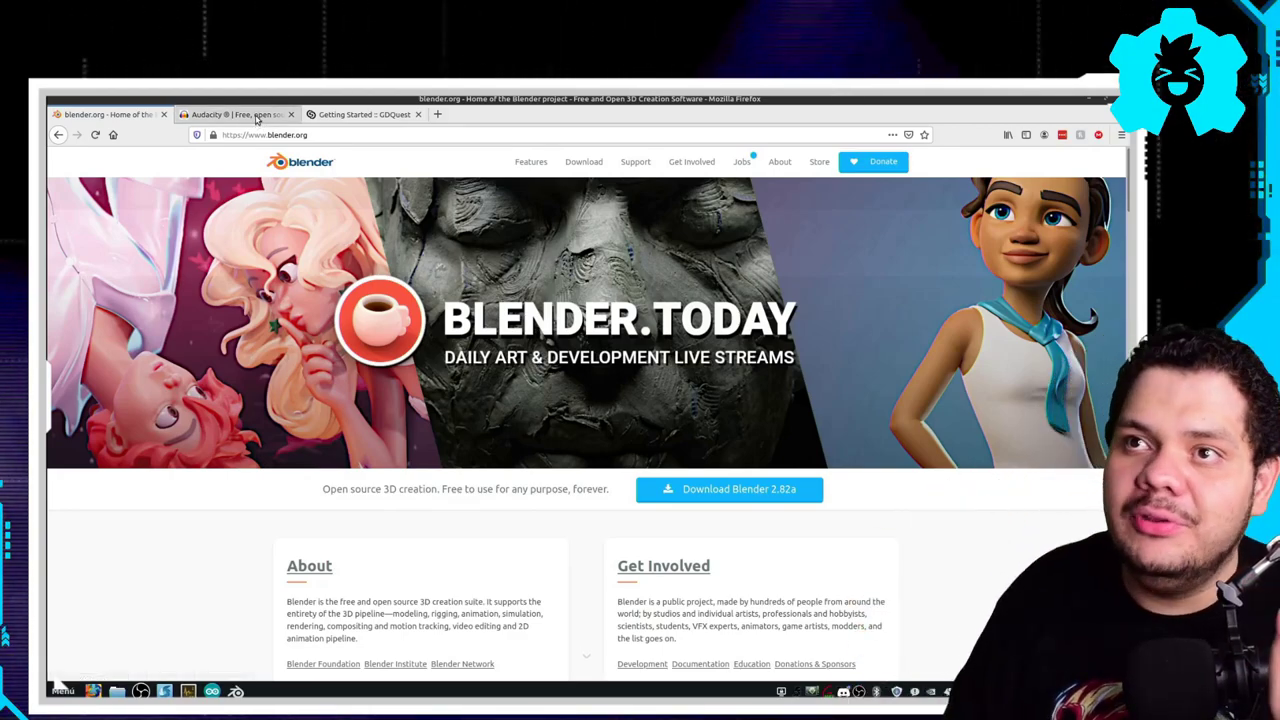
- Show the Audacity homepage in Firefox, then go to the workspace showing the Editar folder
{"action": "left_click", "coordinate": [257, 119]}
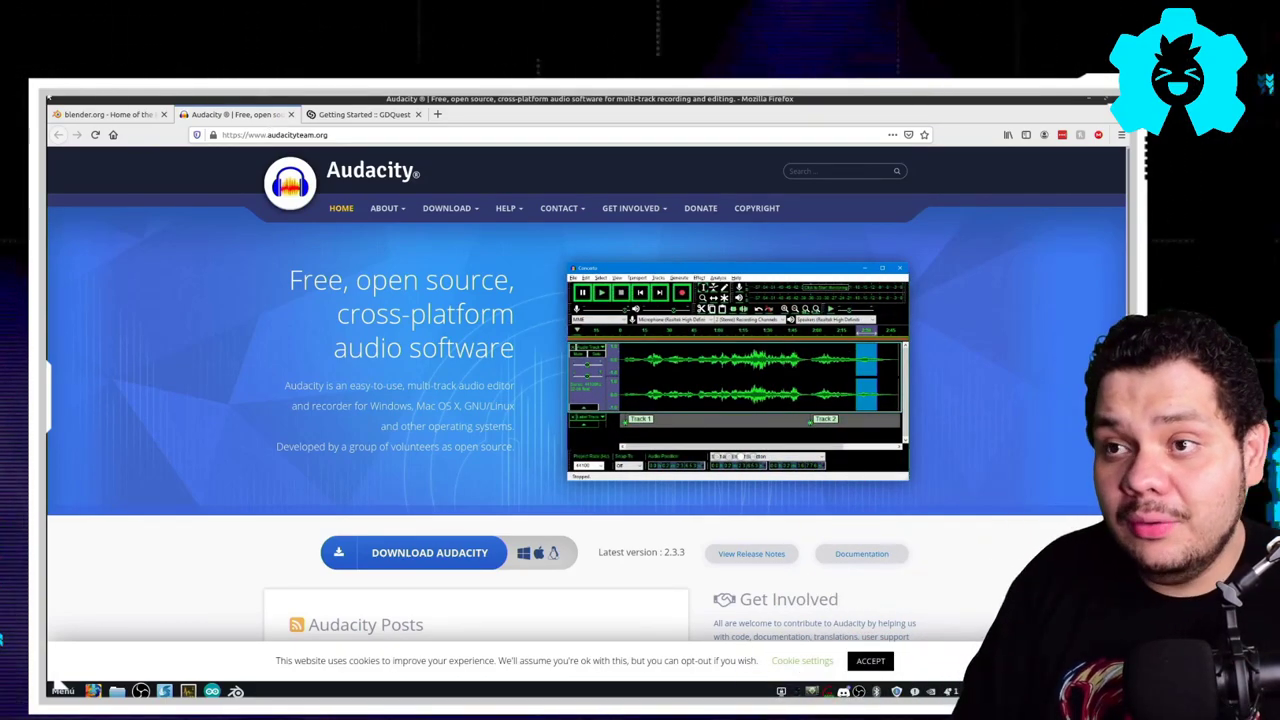
{"action": "key", "text": "ctrl+alt+Up"}
{"action": "left_click", "coordinate": [499, 447]}
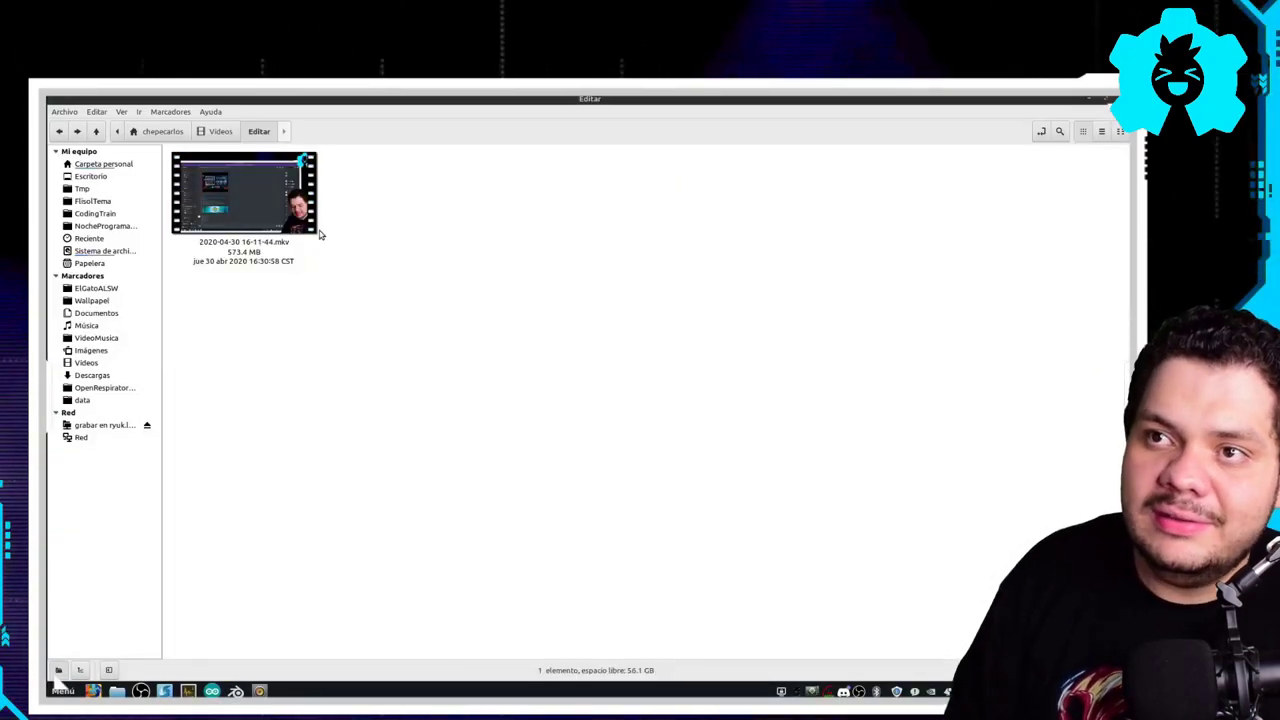
{"action": "left_click", "coordinate": [239, 199]}
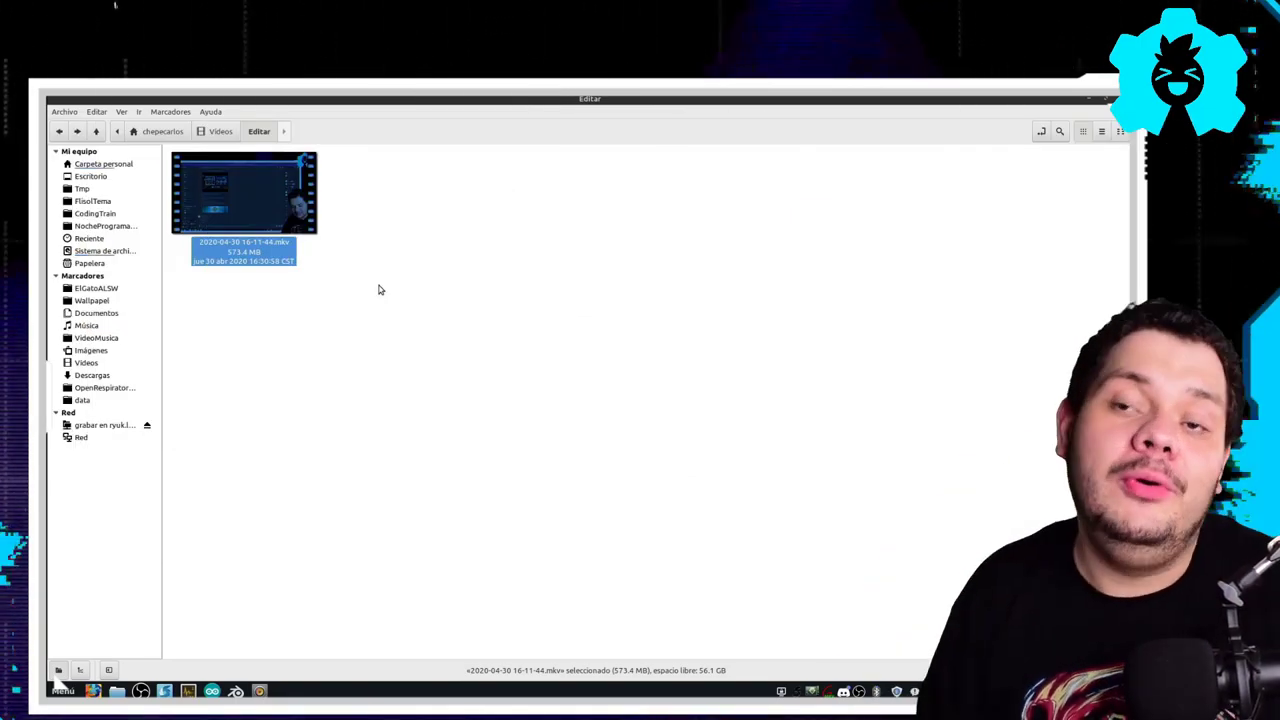
{"action": "left_click", "coordinate": [378, 290]}
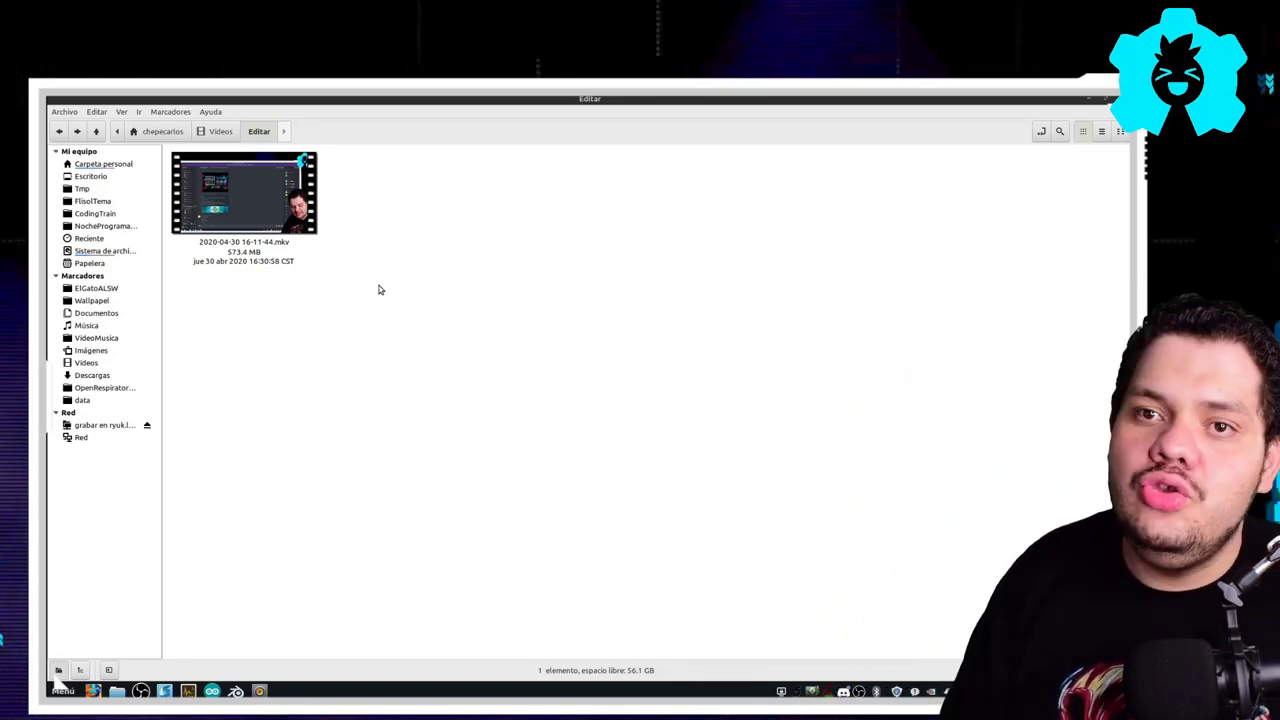
{"action": "right_click", "coordinate": [378, 290]}
- Create folders TomaA, TomaB, Audio, Recursos and Render inside Editar
{"action": "left_click", "coordinate": [435, 295]}
{"action": "type", "text": "TomaA"}
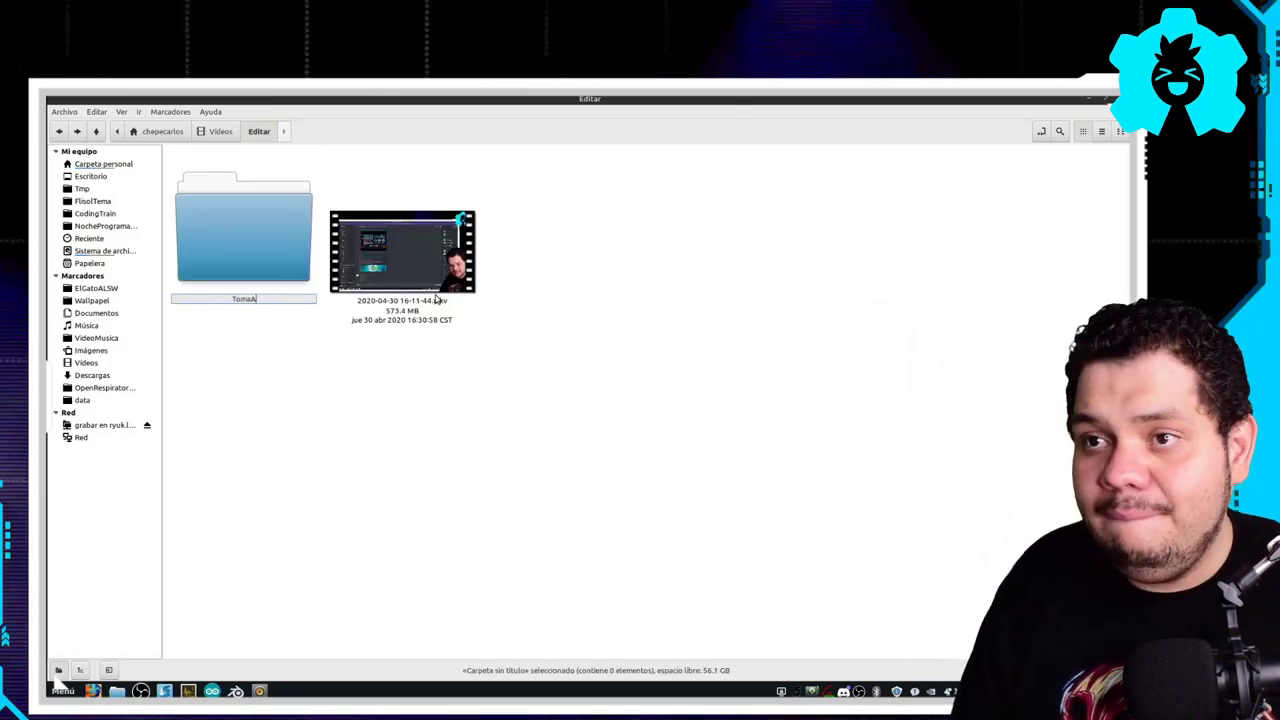
{"action": "key", "text": "Return"}
{"action": "key", "text": "ctrl+shift+n"}
{"action": "type", "text": "TomaB"}
{"action": "key", "text": "Return"}
{"action": "key", "text": "ctrl+shift+n"}
{"action": "type", "text": "Audio"}
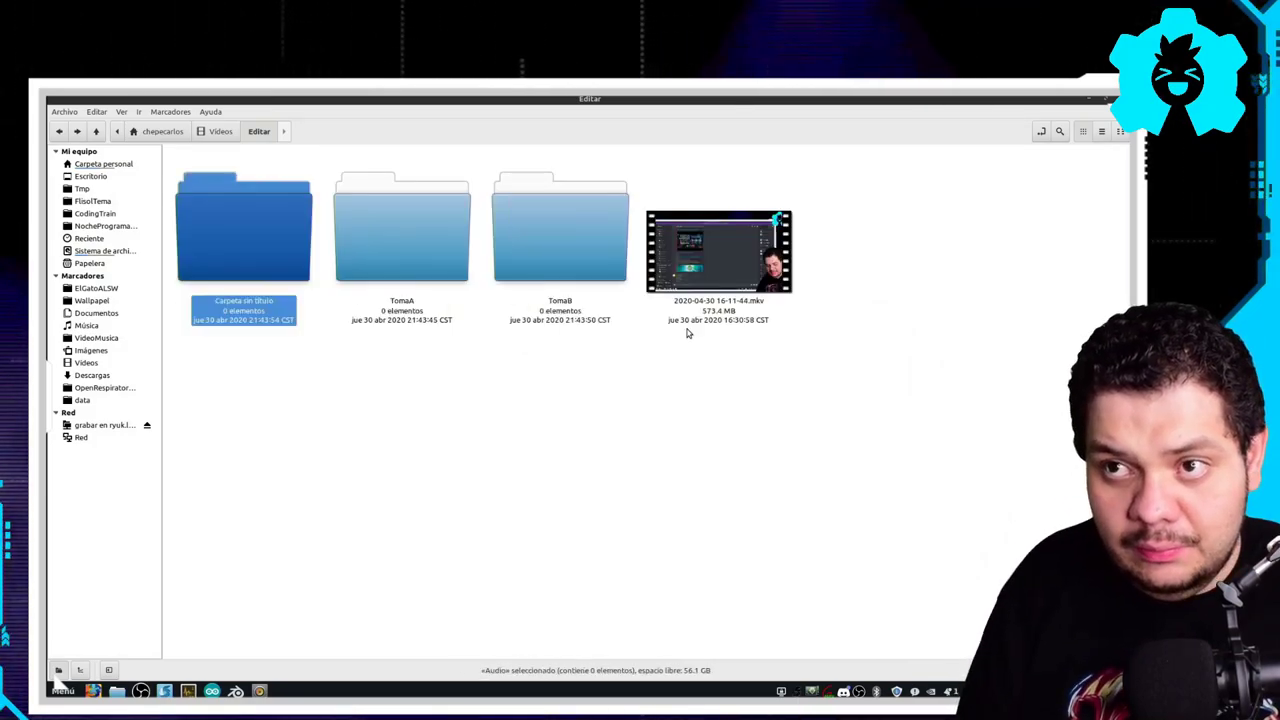
{"action": "key", "text": "Return"}
{"action": "key", "text": "ctrl+shift+n"}
{"action": "type", "text": "Recursos"}
{"action": "key", "text": "Return"}
{"action": "key", "text": "ctrl+shift+n"}
{"action": "type", "text": "Render"}
{"action": "key", "text": "Return"}
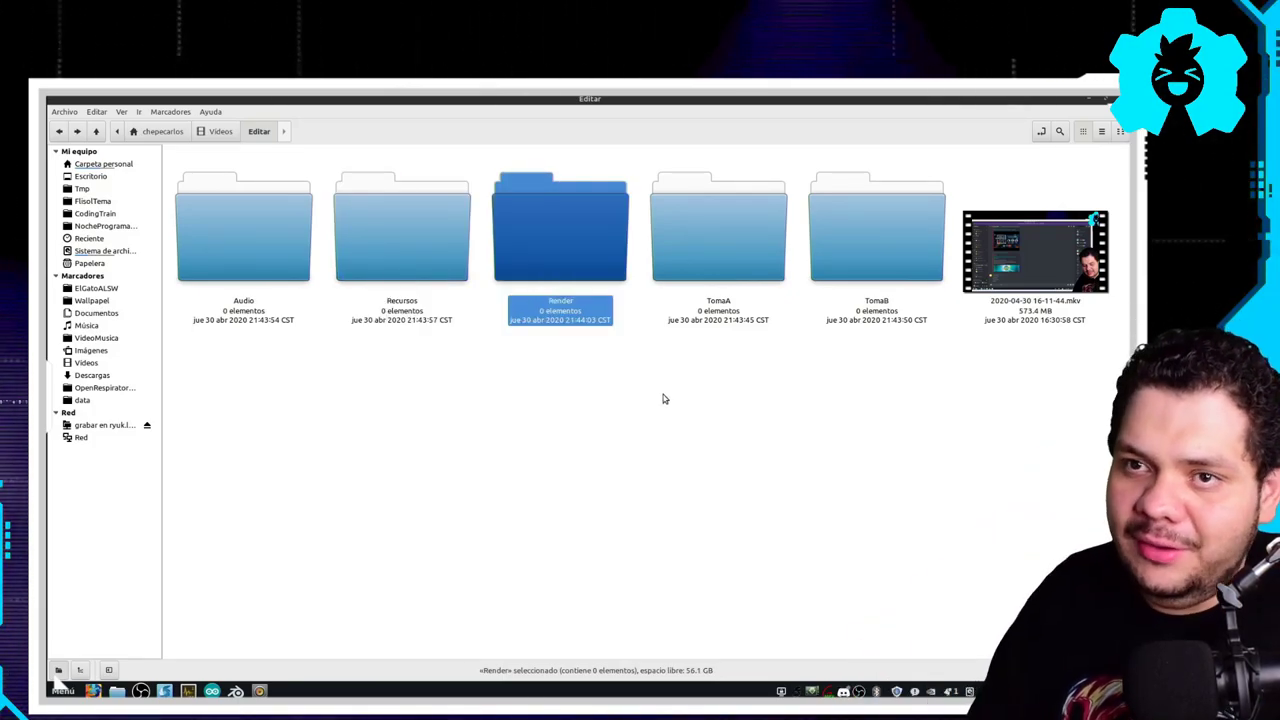
- Move the .mkv recording into the TomaA folder
{"action": "left_click", "coordinate": [699, 232]}
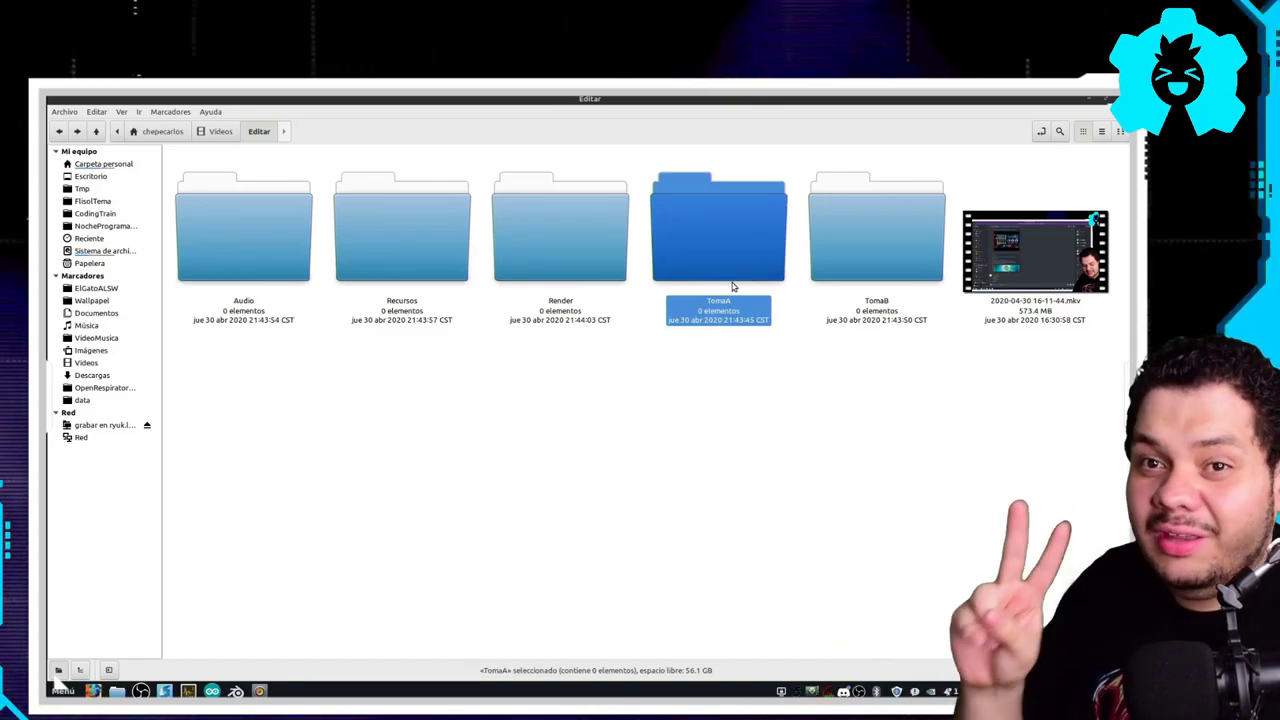
{"action": "left_click", "coordinate": [448, 280]}
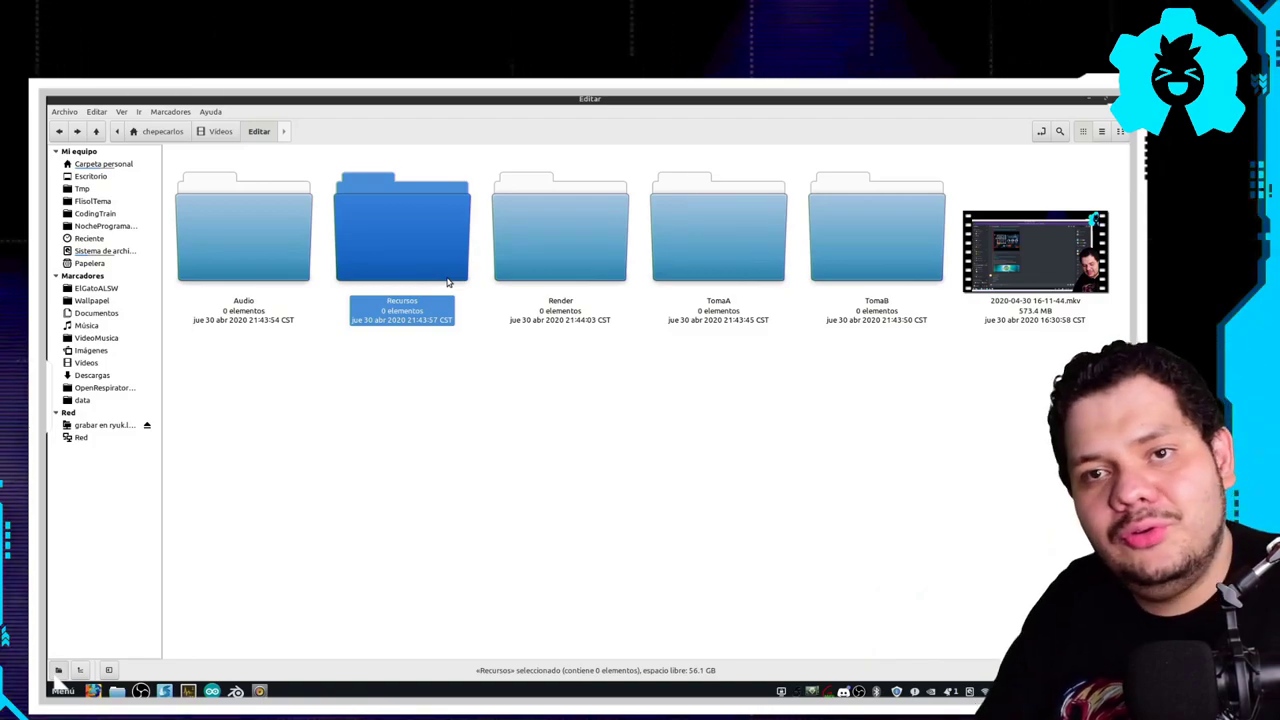
{"action": "left_click", "coordinate": [228, 264]}
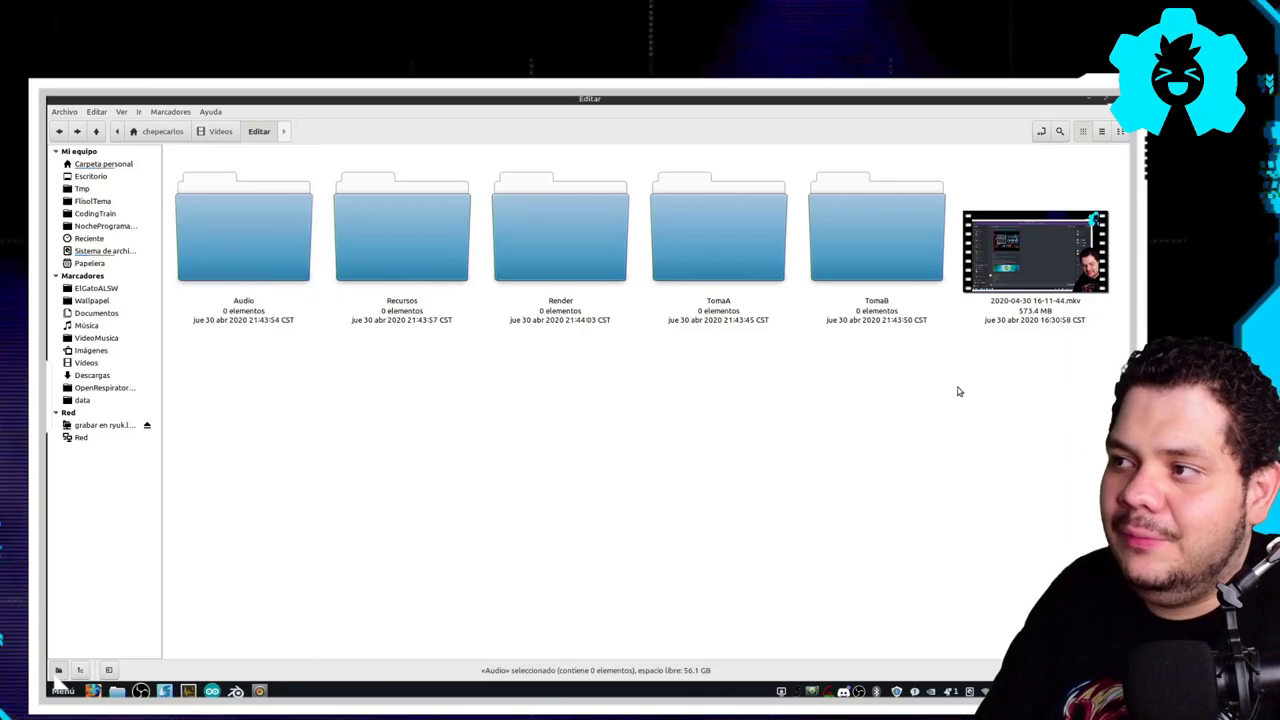
{"action": "left_click", "coordinate": [1023, 269]}
{"action": "left_click_drag", "start_coordinate": [1014, 242], "coordinate": [688, 238]}
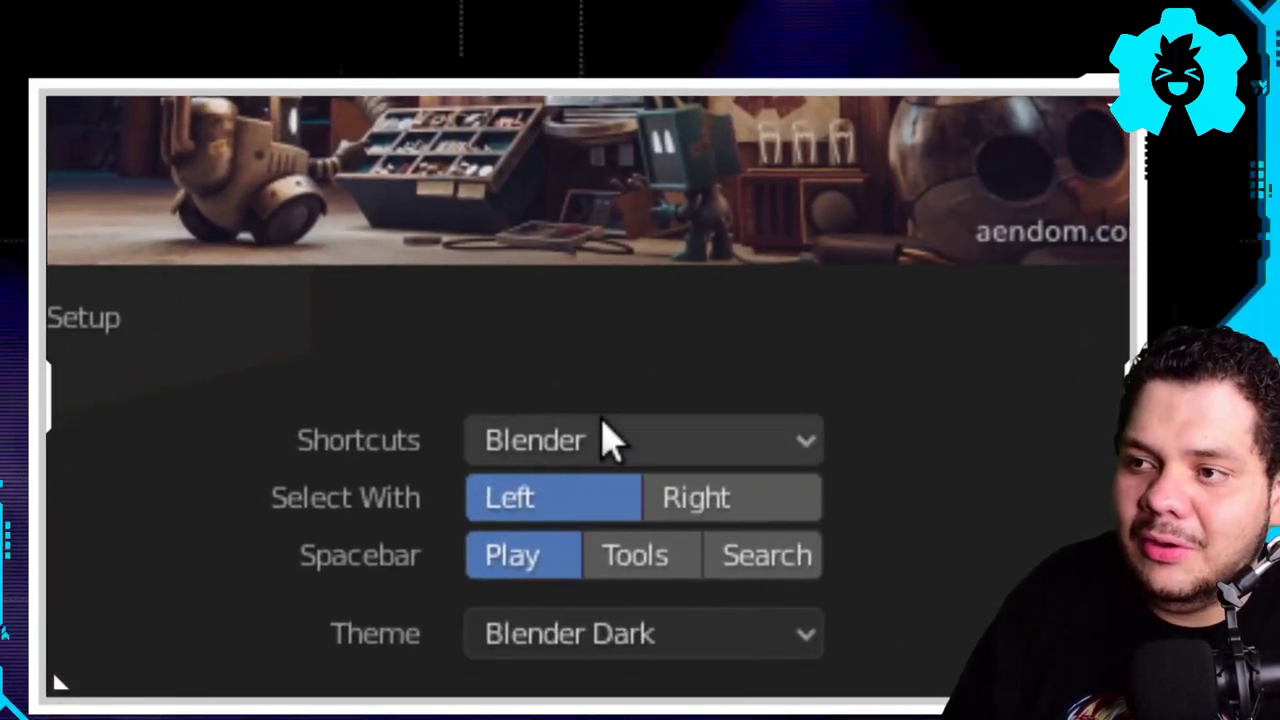
- Keep Blender shortcuts, try Blender Light, settle on the Blender Dark theme, and finish Quick Setup
{"action": "left_click", "coordinate": [625, 336]}
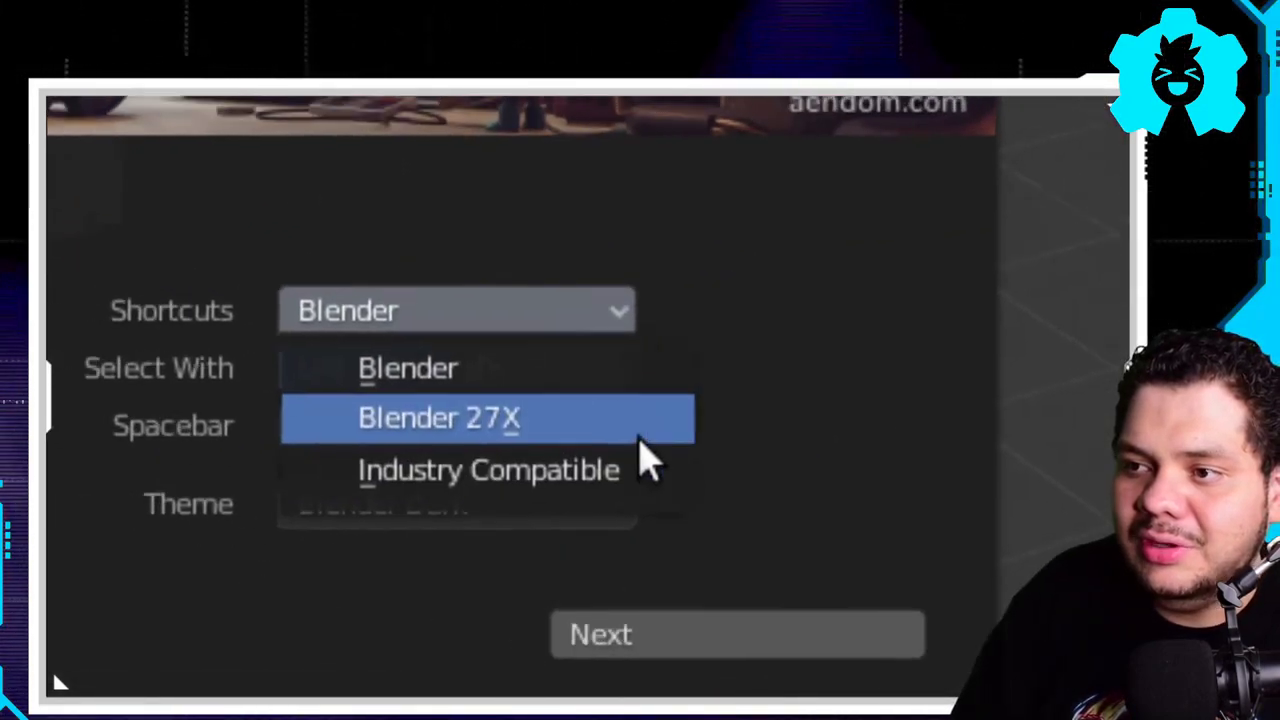
{"action": "key", "text": "Escape"}
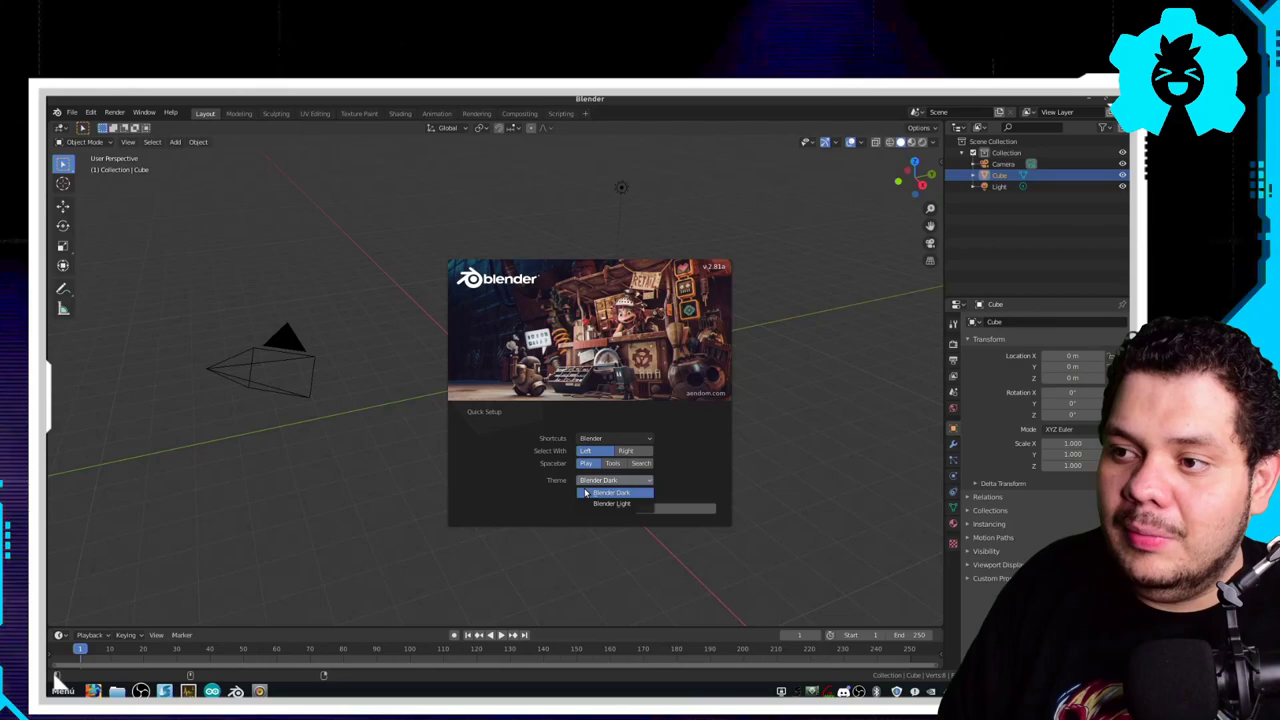
{"action": "left_click", "coordinate": [588, 503]}
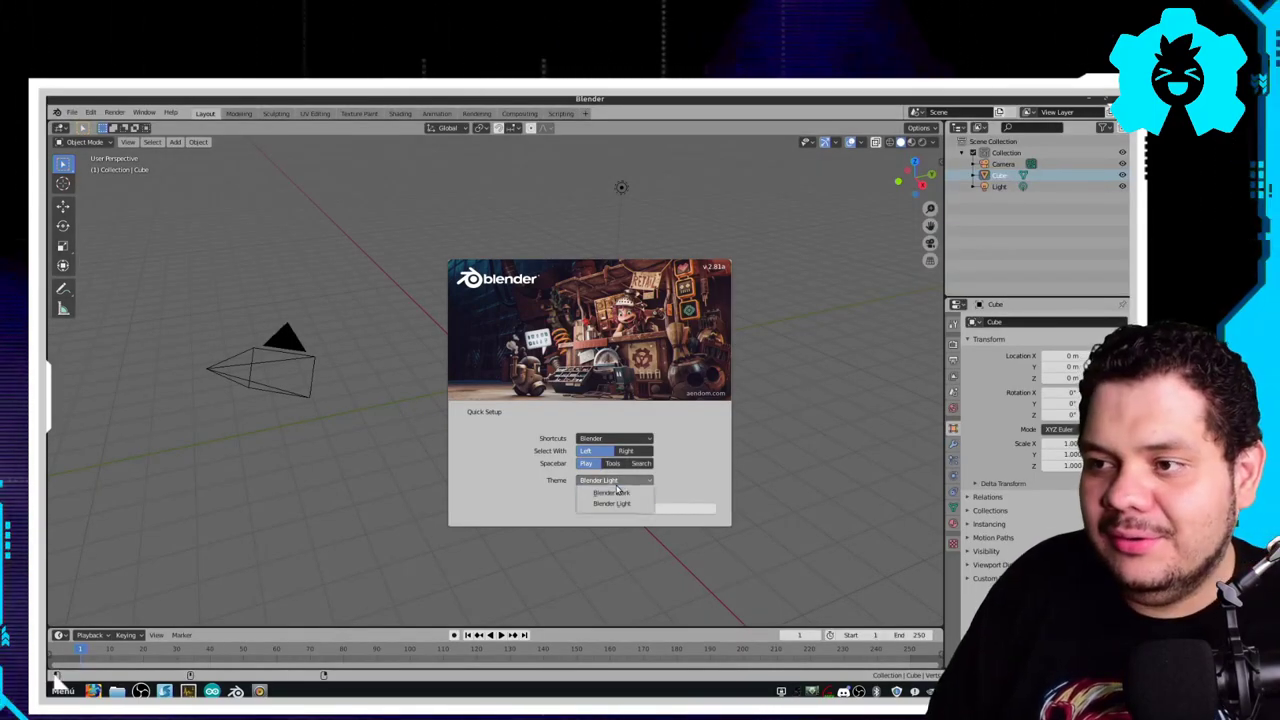
{"action": "left_click", "coordinate": [612, 492]}
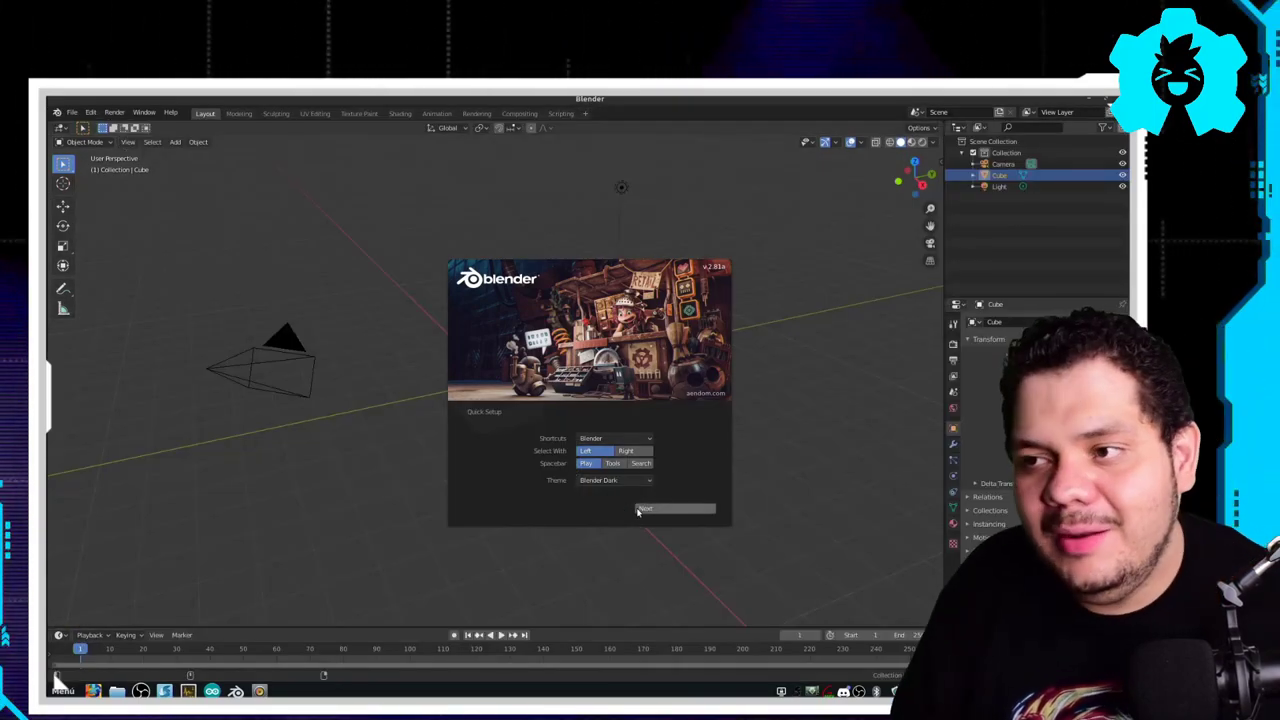
{"action": "left_click", "coordinate": [645, 509]}
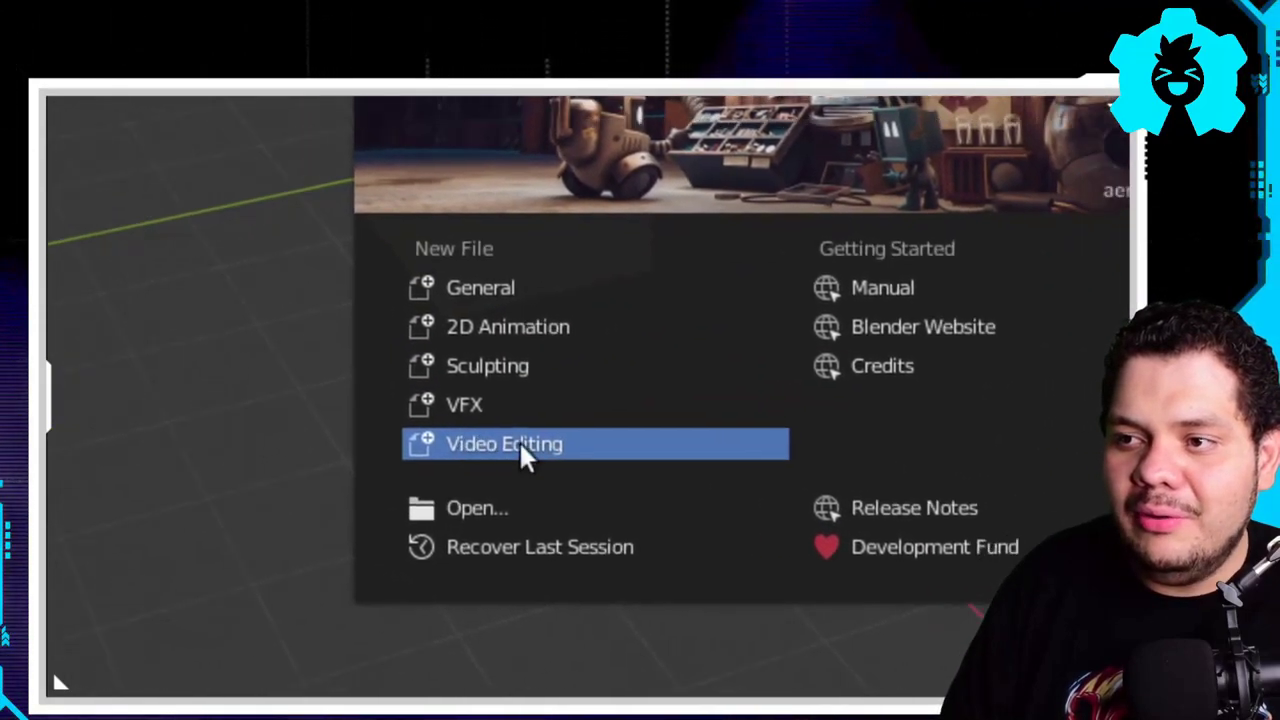
- Start a Video Editing project from the splash and browse the File > New templates
{"action": "left_click", "coordinate": [526, 444]}
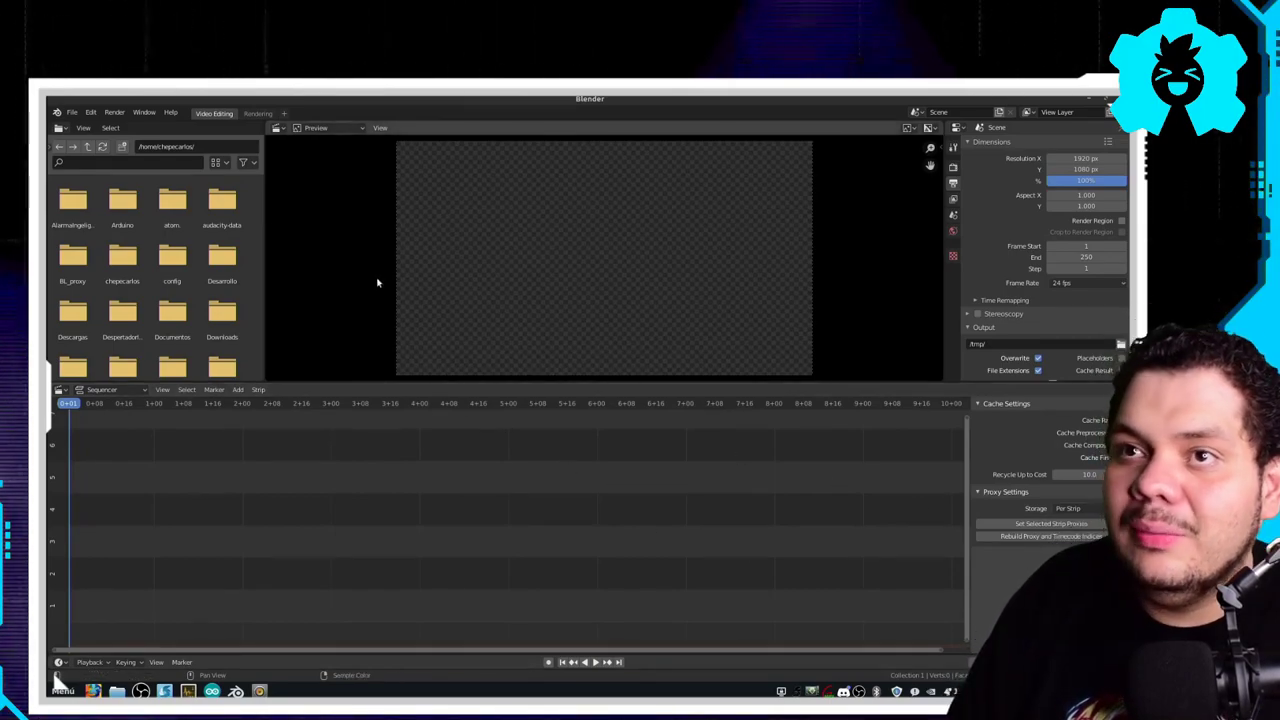
{"action": "left_click", "coordinate": [72, 112]}
{"action": "mouse_move", "coordinate": [120, 123]}
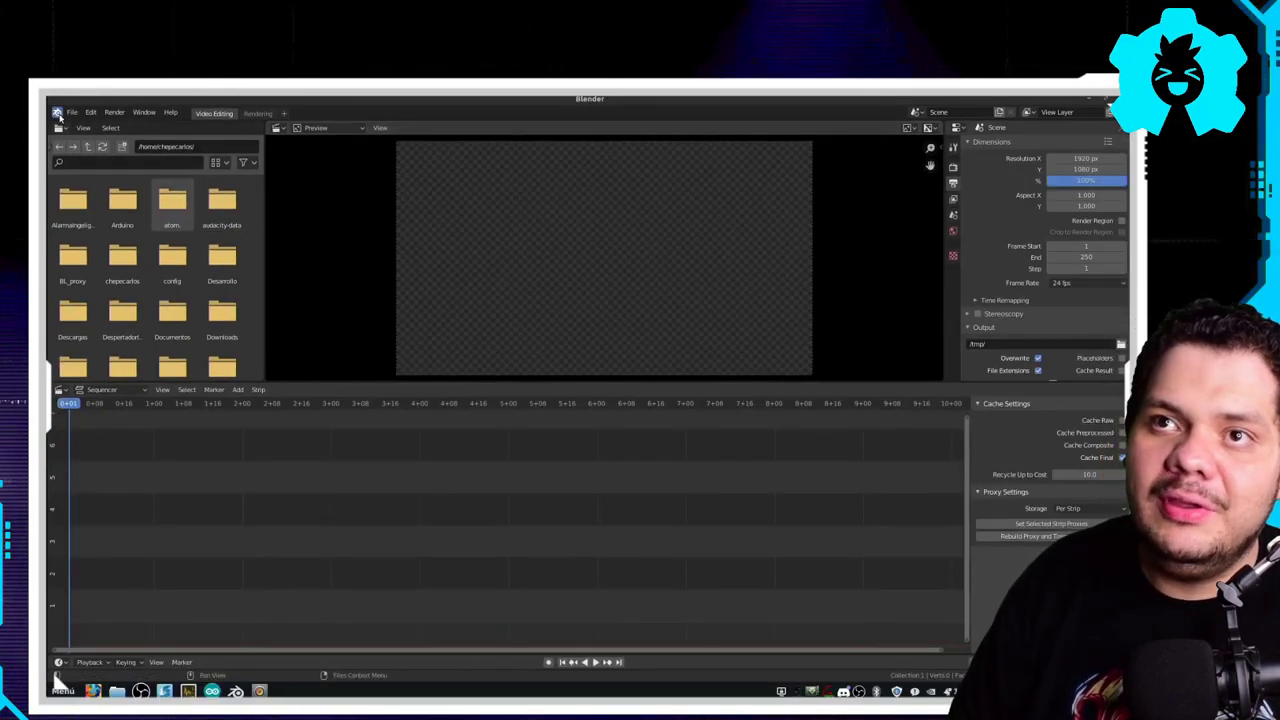
- Reopen and dismiss the splash screen, then start a new General file
{"action": "left_click", "coordinate": [58, 113]}
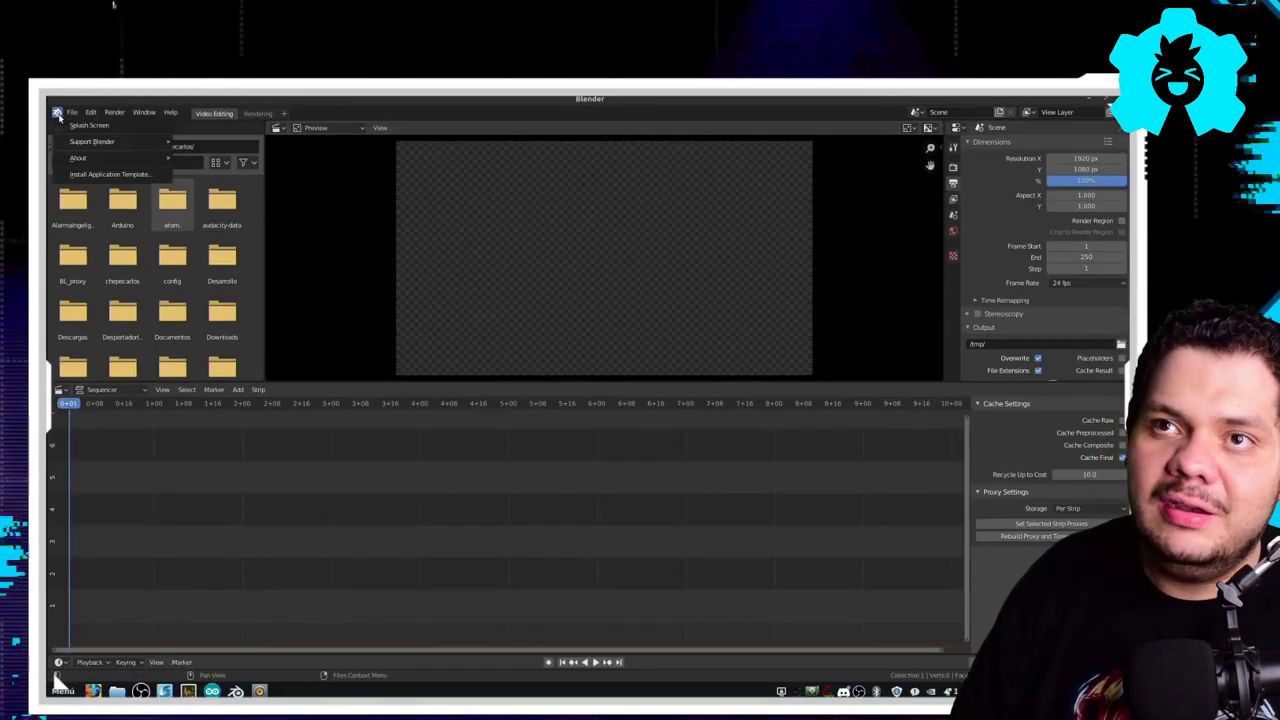
{"action": "left_click", "coordinate": [90, 126]}
{"action": "left_click", "coordinate": [515, 475]}
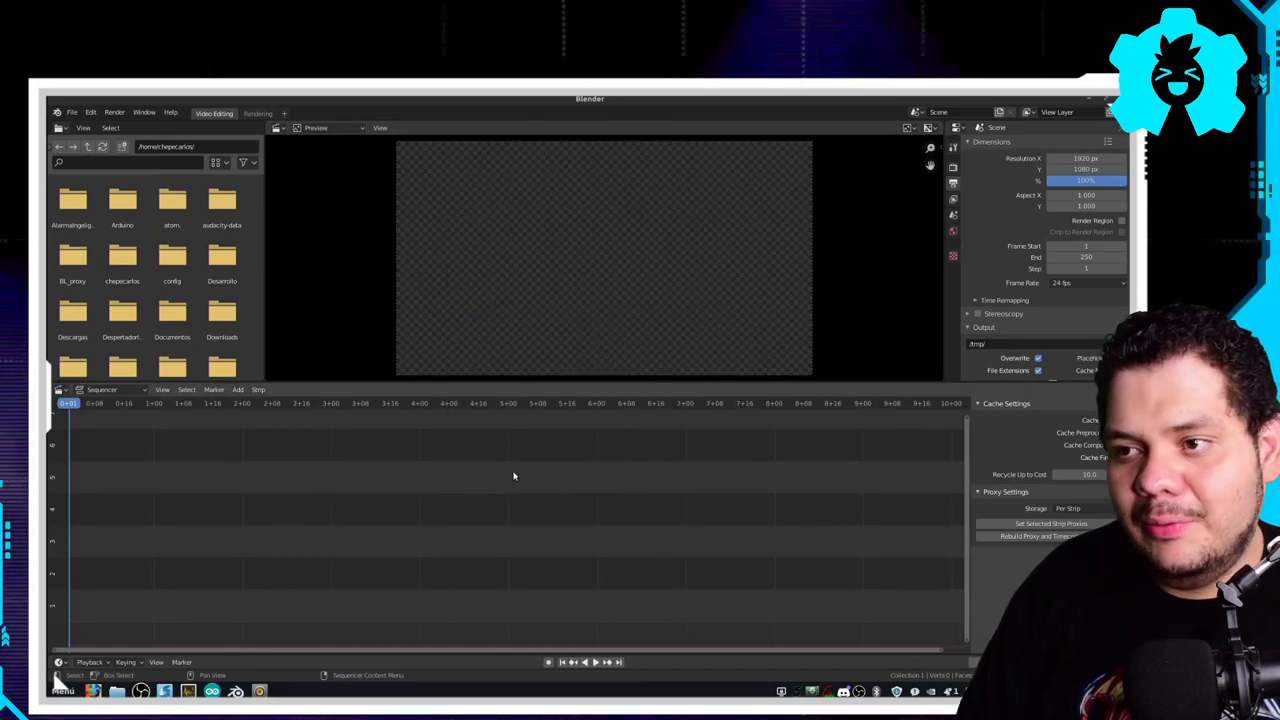
{"action": "left_click", "coordinate": [72, 113]}
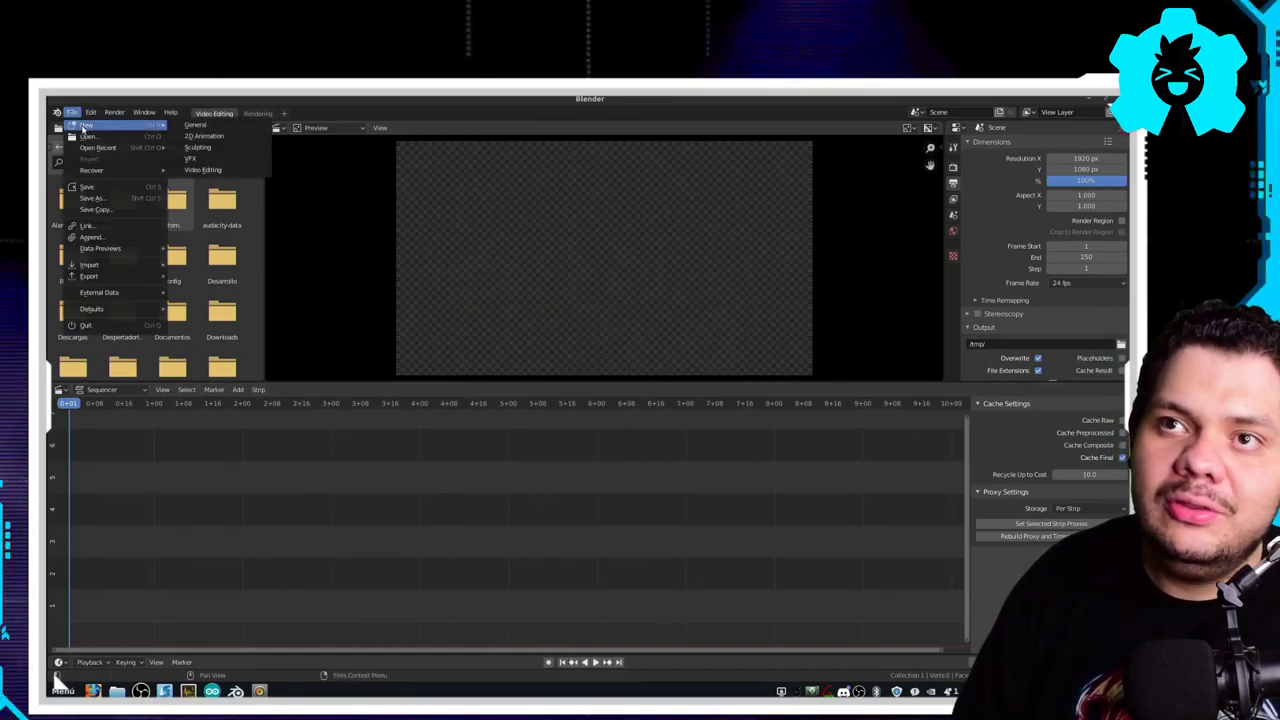
{"action": "left_click", "coordinate": [213, 123]}
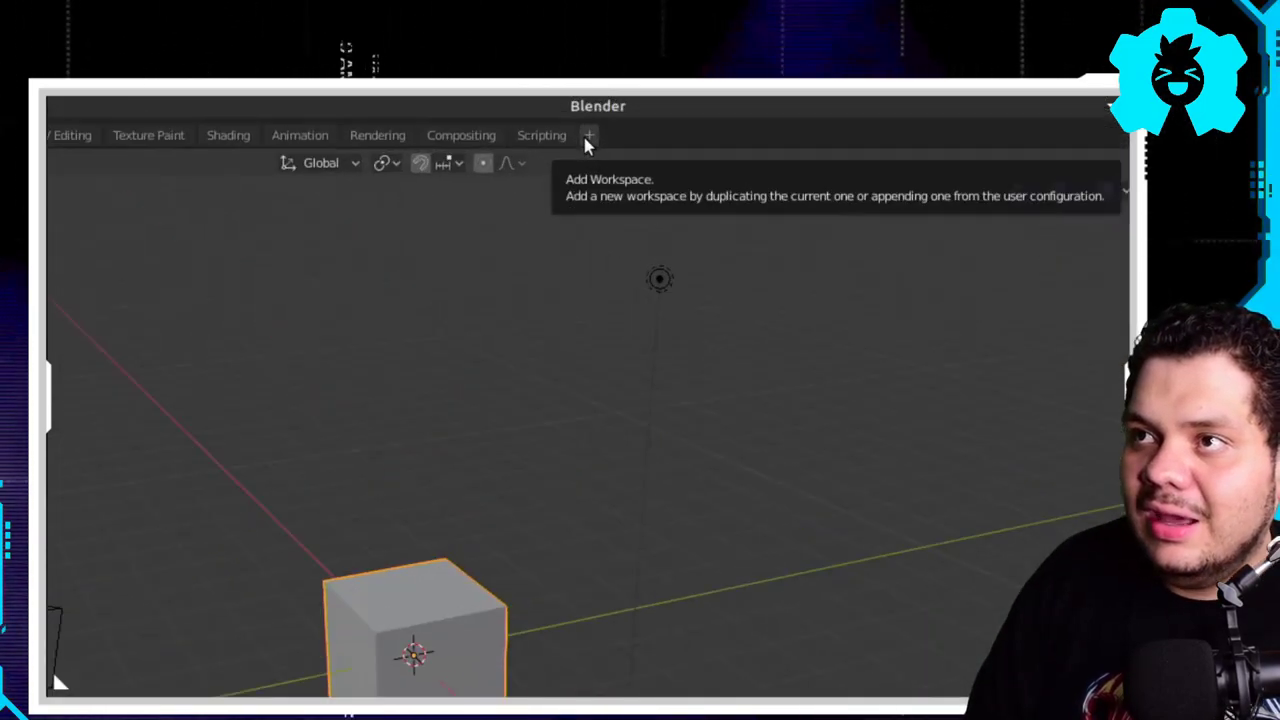
- Add a Video Editing > Video Editing workspace from the + workspace tab
{"action": "left_click", "coordinate": [585, 115]}
{"action": "mouse_move", "coordinate": [571, 277]}
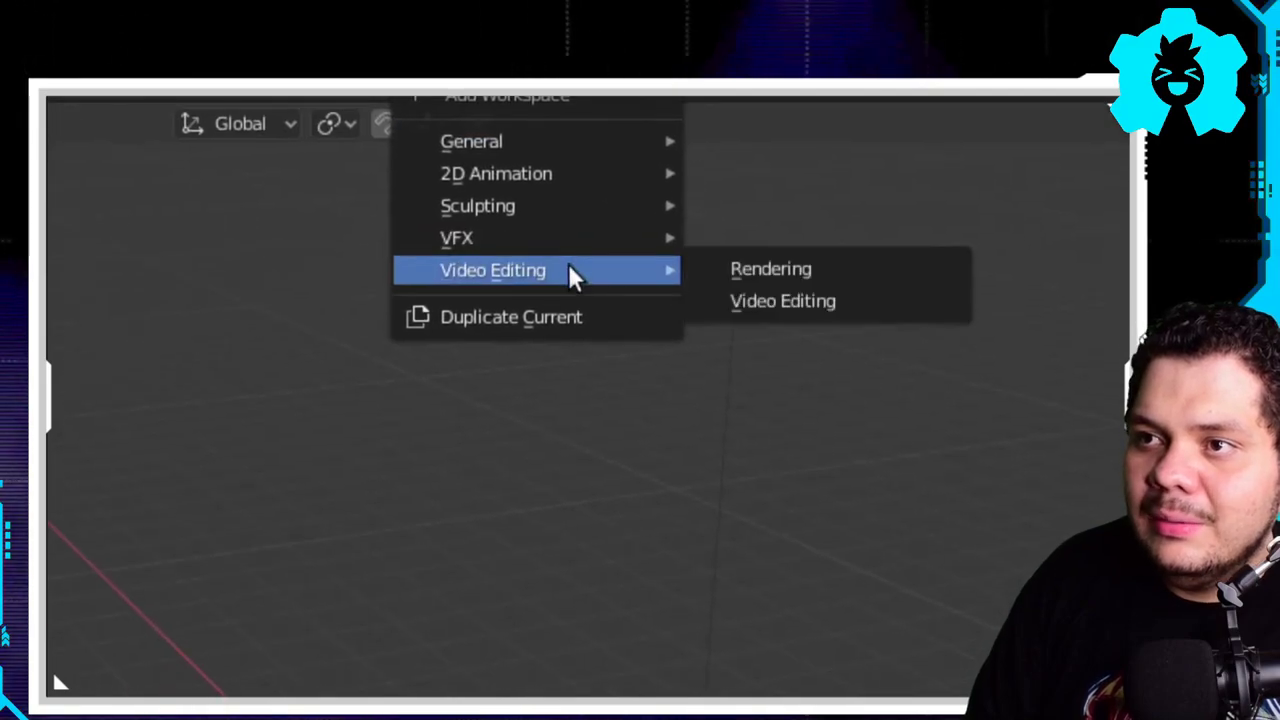
{"action": "left_click", "coordinate": [633, 286]}
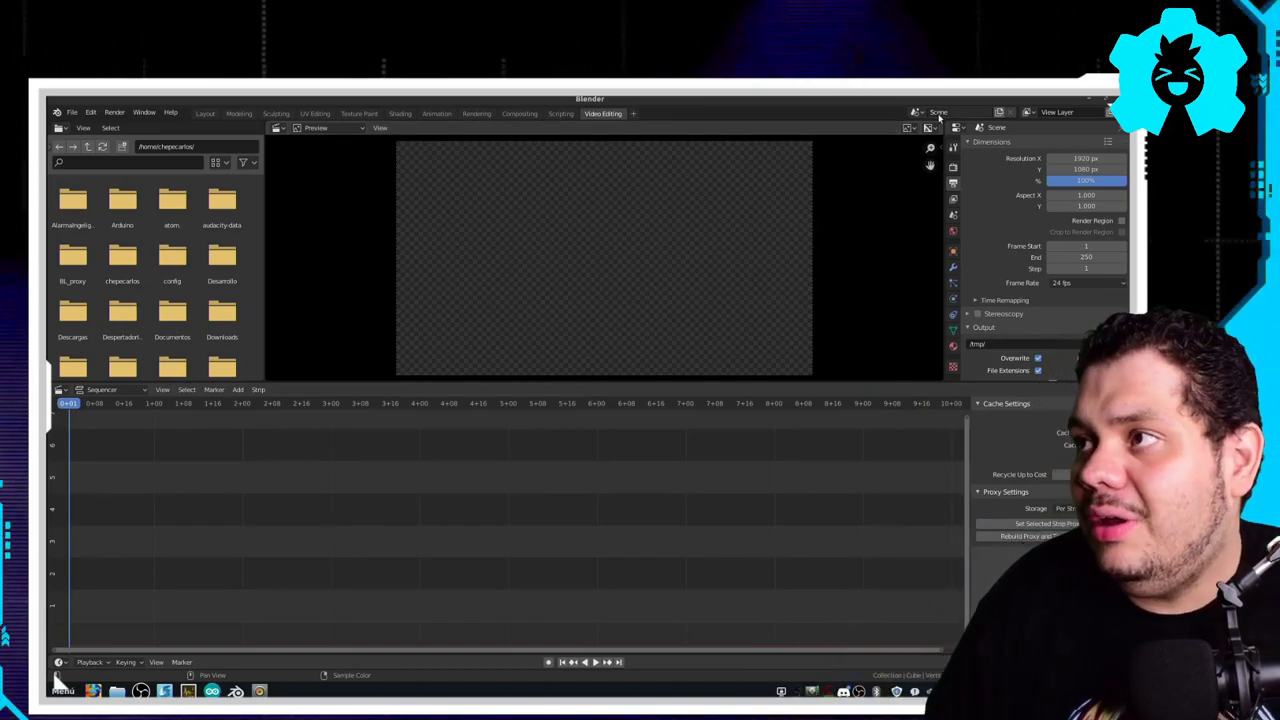
- Merge a Properties area over the preview and split the remaining Properties areas into smaller areas
{"action": "left_click_drag", "start_coordinate": [944, 125], "coordinate": [922, 132]}
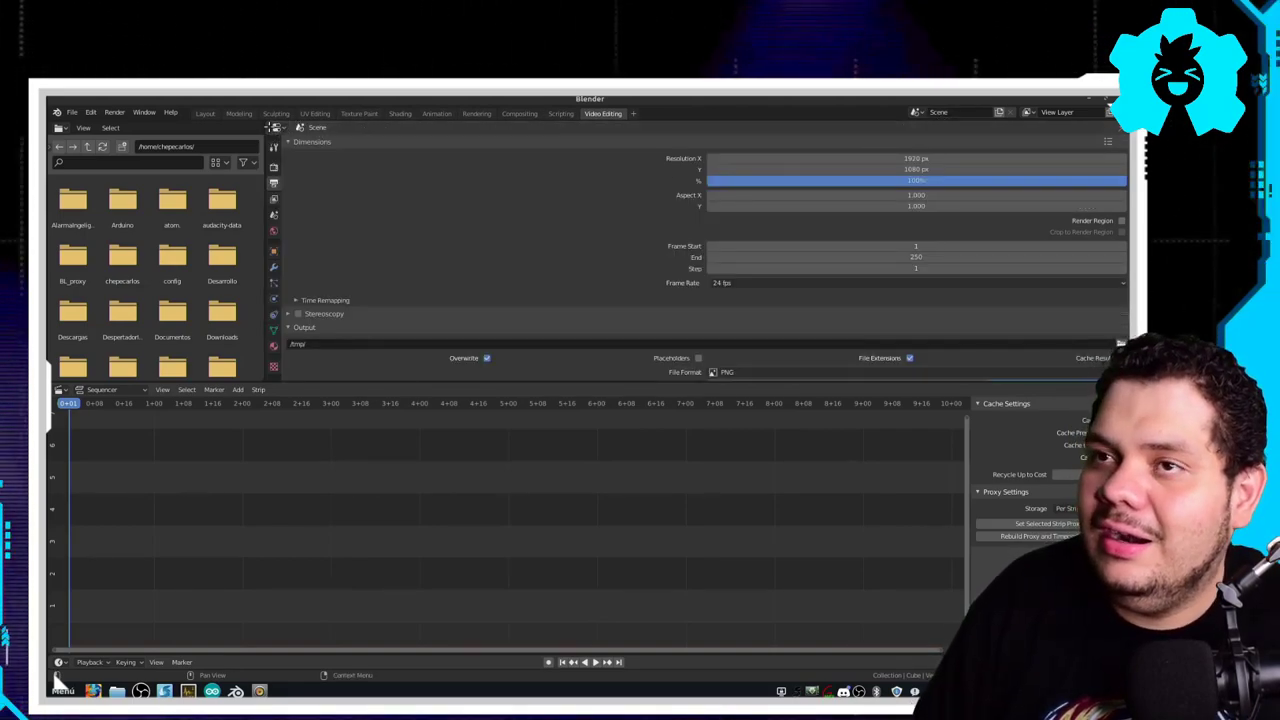
{"action": "mouse_move", "coordinate": [1127, 124]}
{"action": "left_mouse_down"}
{"action": "mouse_move", "coordinate": [853, 146]}
{"action": "mouse_move", "coordinate": [585, 142]}
{"action": "left_mouse_up"}
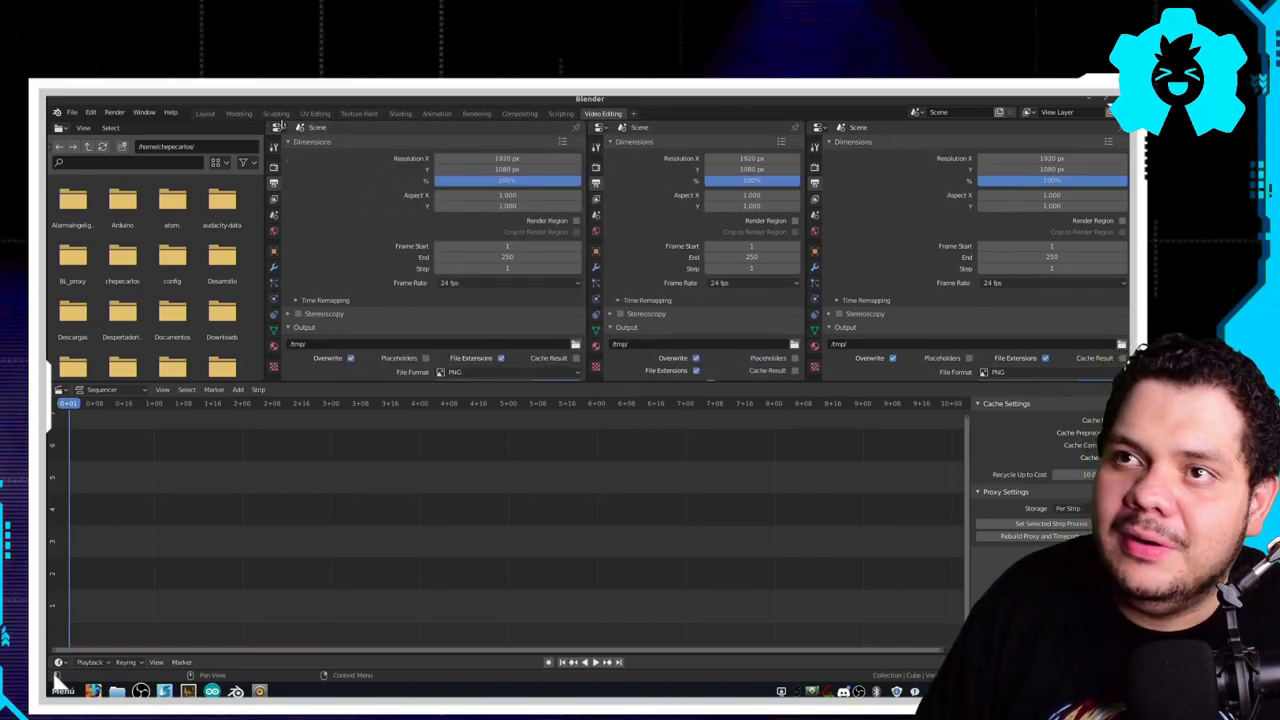
{"action": "left_click_drag", "start_coordinate": [283, 126], "coordinate": [420, 133]}
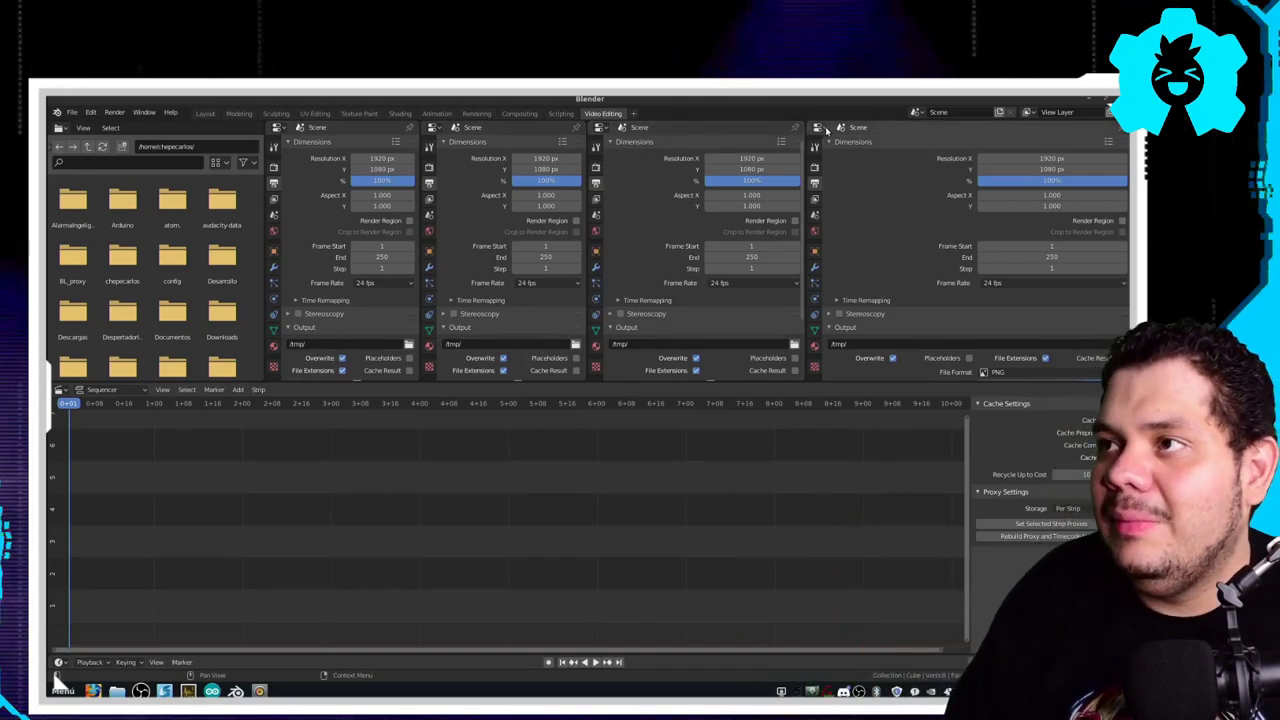
- Turn the areas into Python Console, Compositor, Movie Clip Editor and Nonlinear Animation editors
{"action": "left_click", "coordinate": [818, 128]}
{"action": "left_click", "coordinate": [695, 186]}
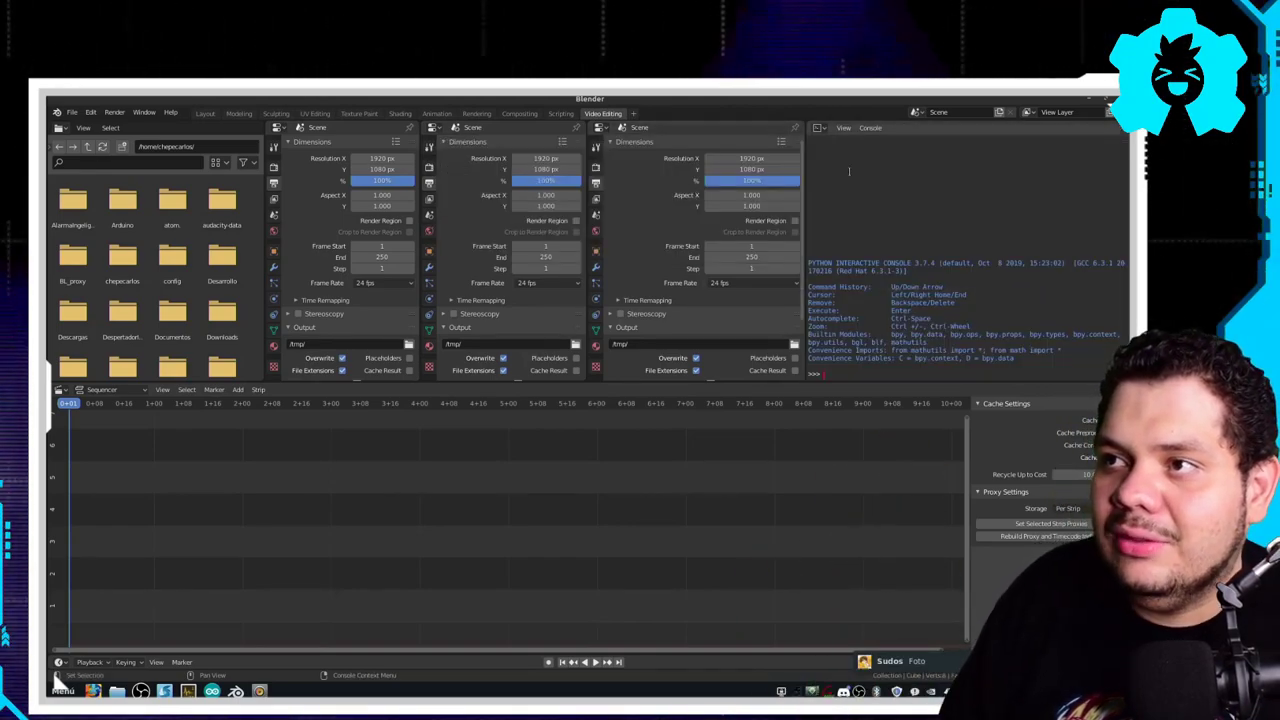
{"action": "left_click", "coordinate": [600, 128]}
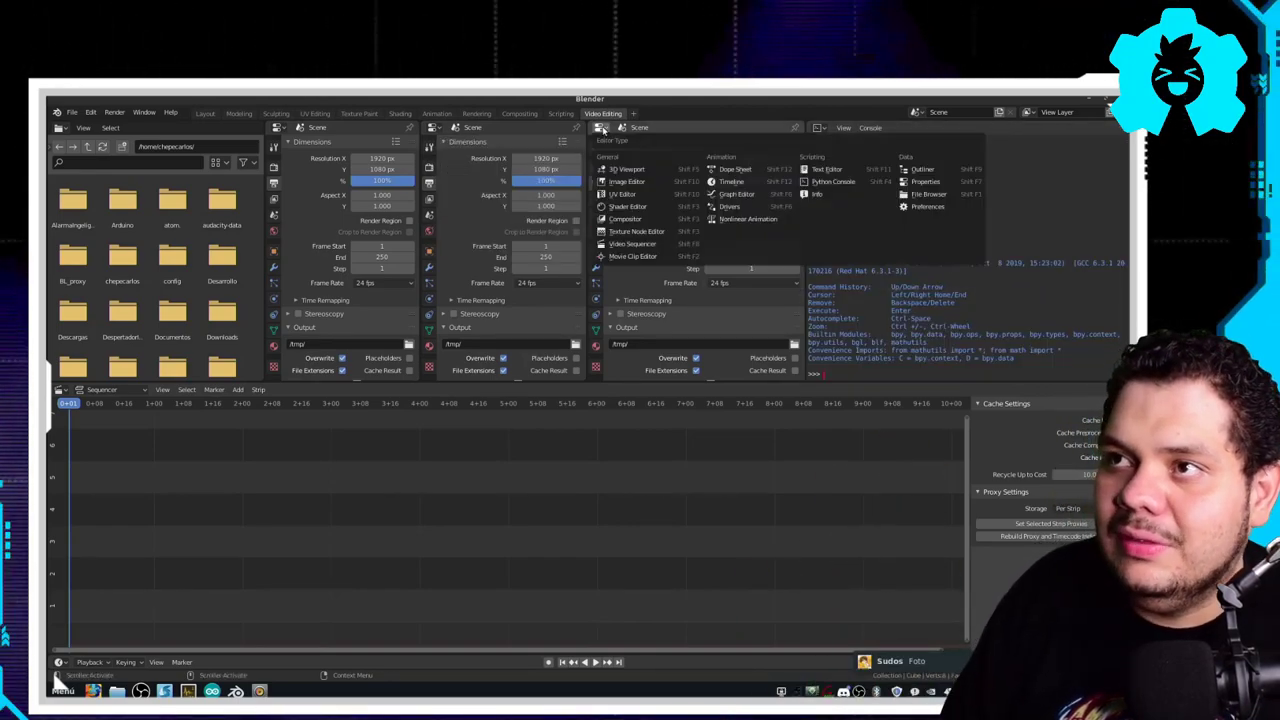
{"action": "left_click", "coordinate": [634, 218]}
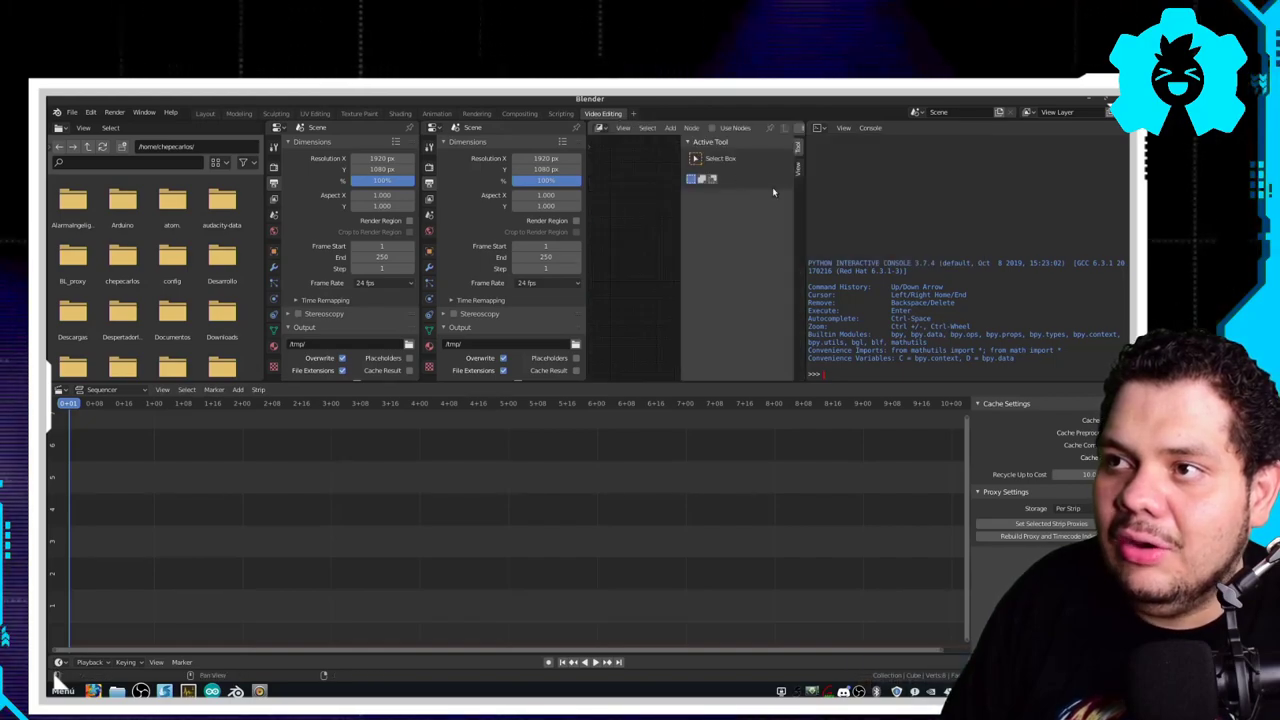
{"action": "left_click", "coordinate": [433, 128]}
{"action": "left_click", "coordinate": [483, 256]}
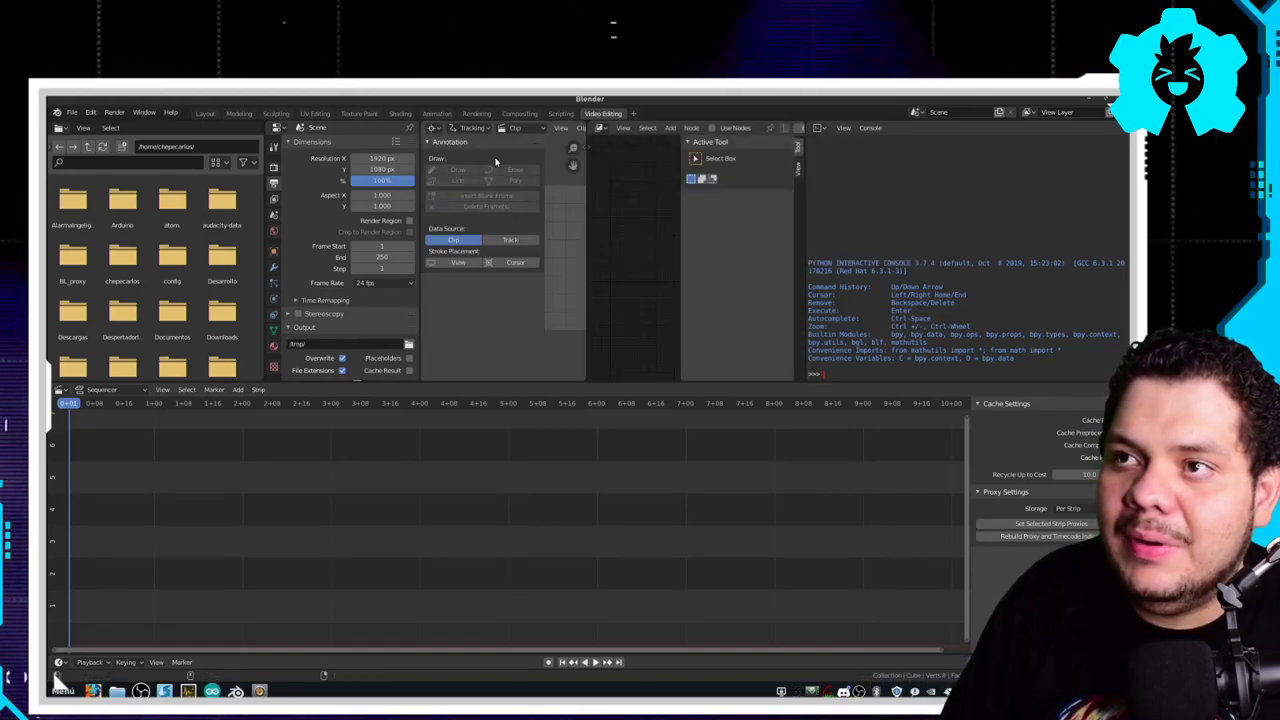
{"action": "left_click", "coordinate": [278, 128]}
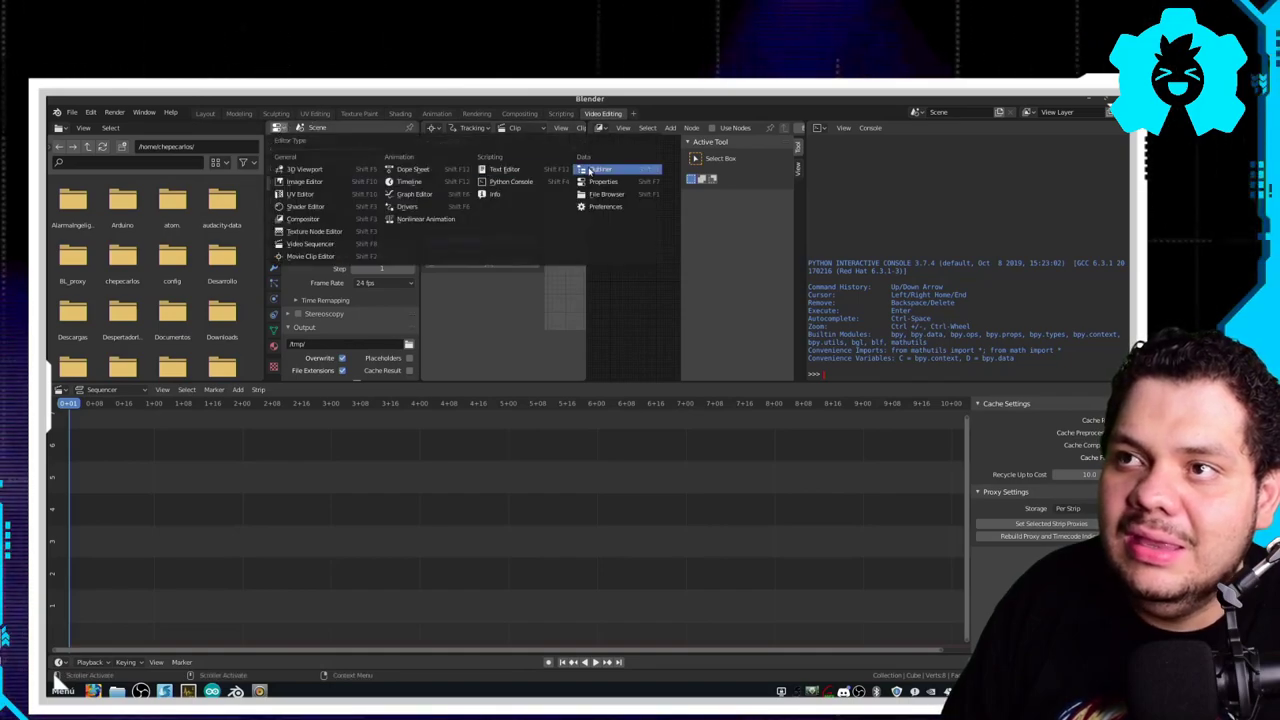
{"action": "left_click", "coordinate": [455, 219]}
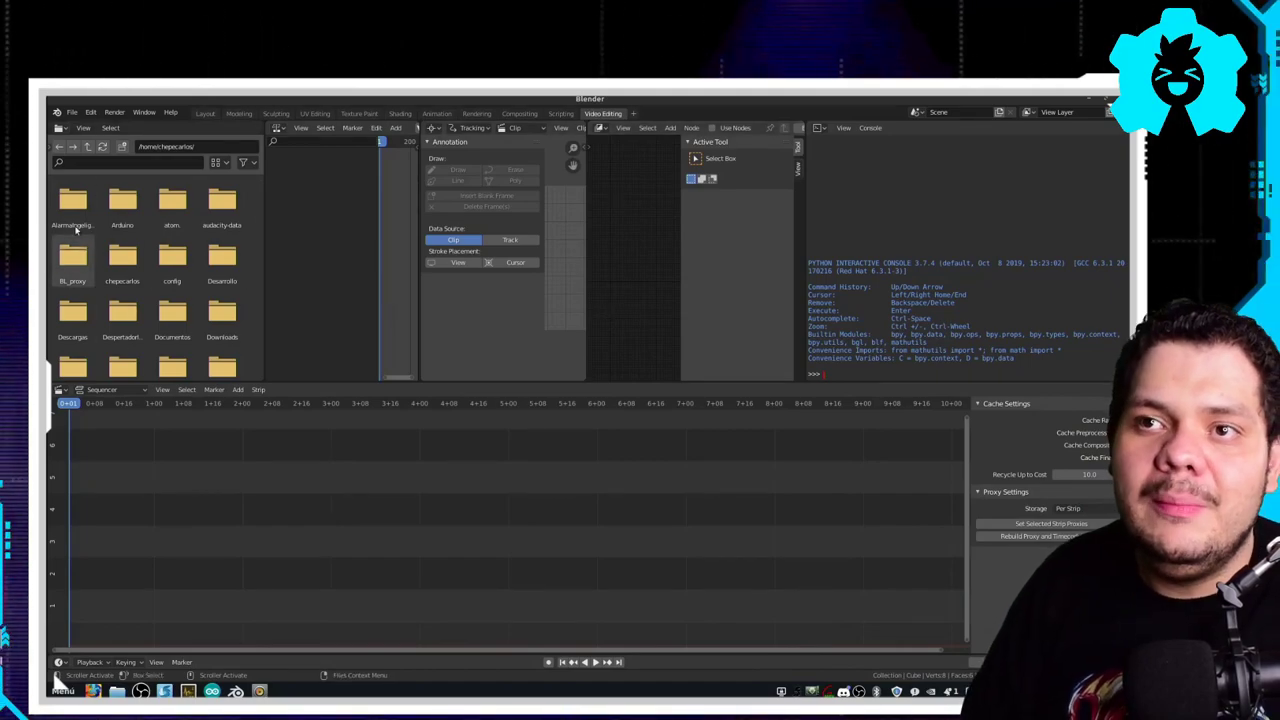
{"action": "key", "text": "ctrl+alt+Down"}
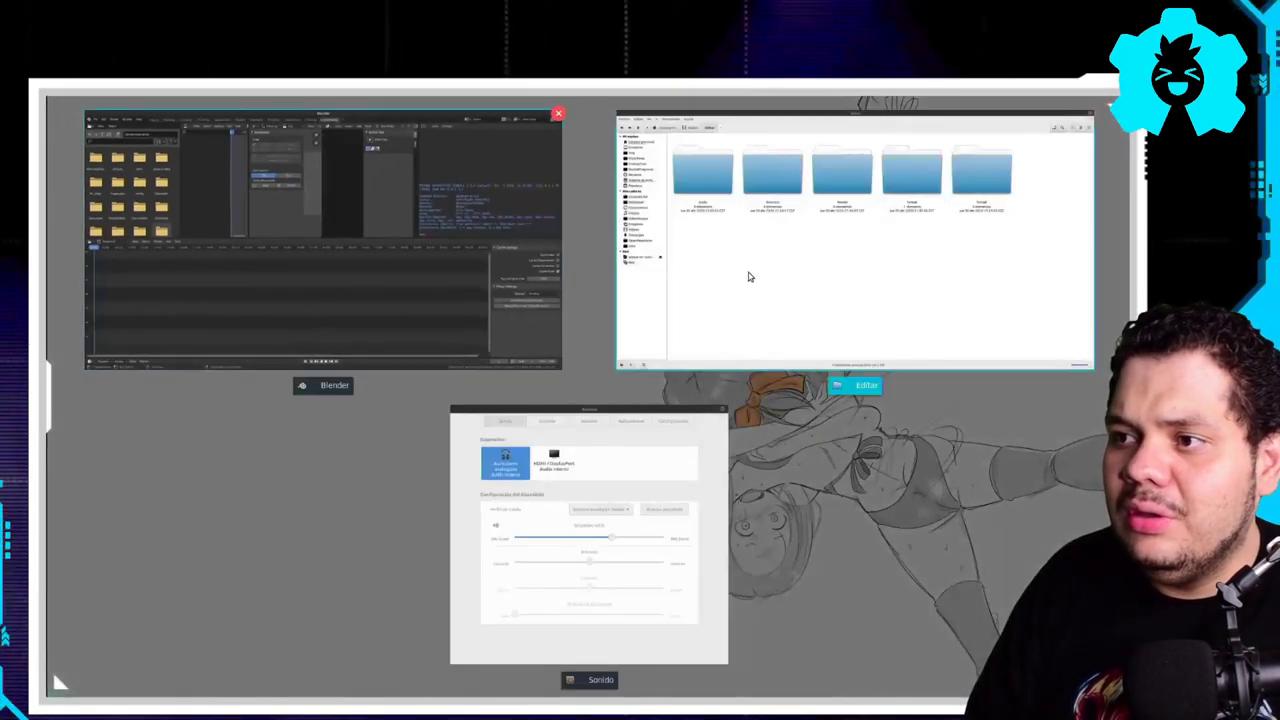
- Bring Nemo to the front, restore it to a smaller window, and close it
{"action": "left_click", "coordinate": [748, 274]}
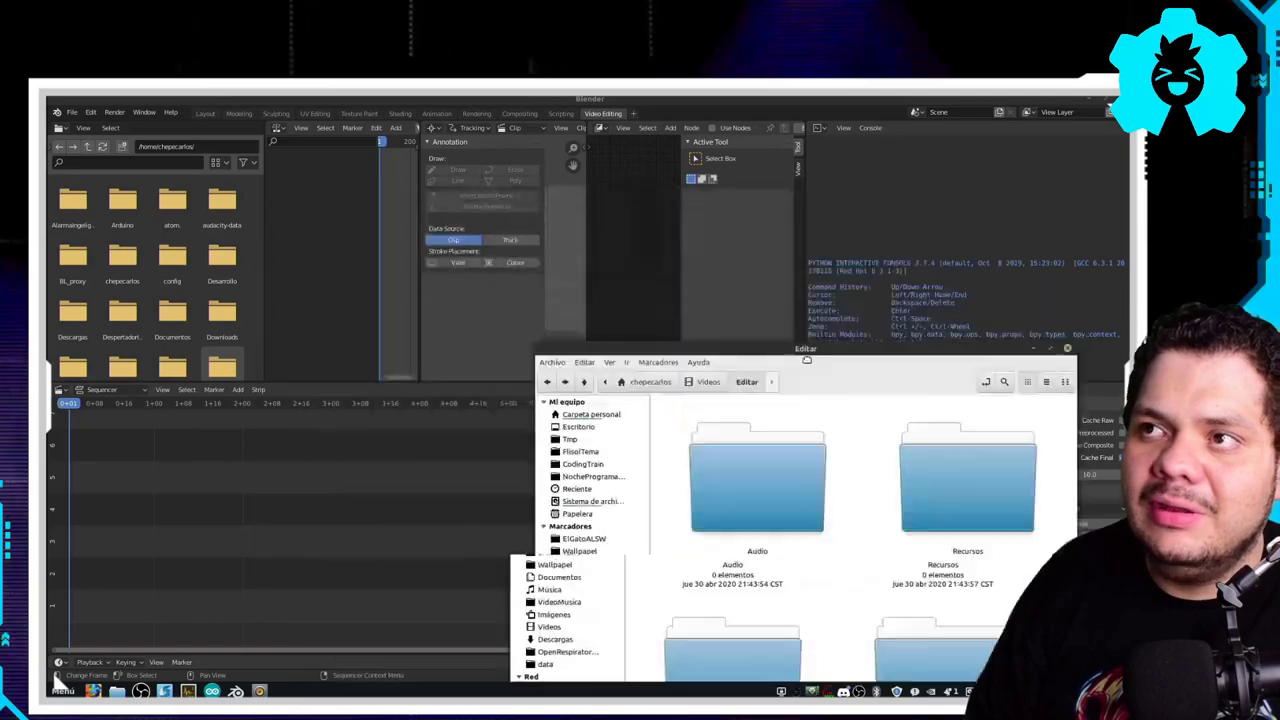
{"action": "left_click_drag", "start_coordinate": [590, 100], "coordinate": [770, 208]}
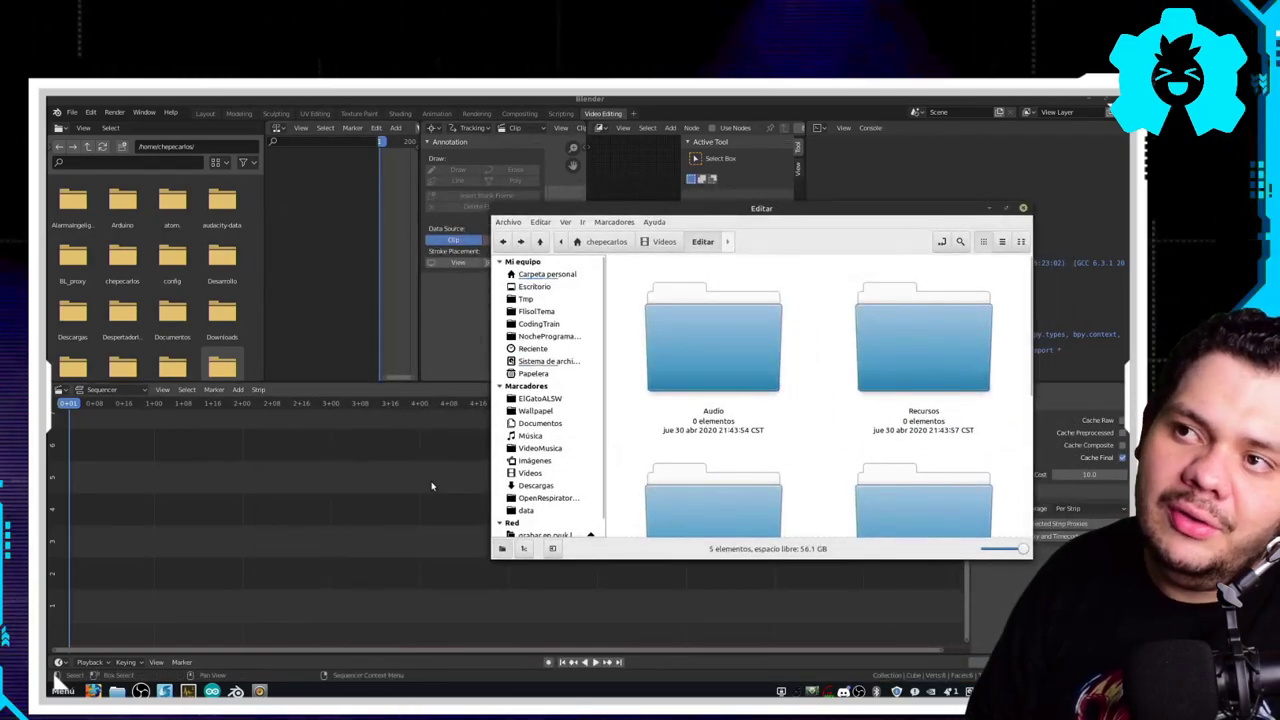
{"action": "left_click", "coordinate": [1001, 208]}
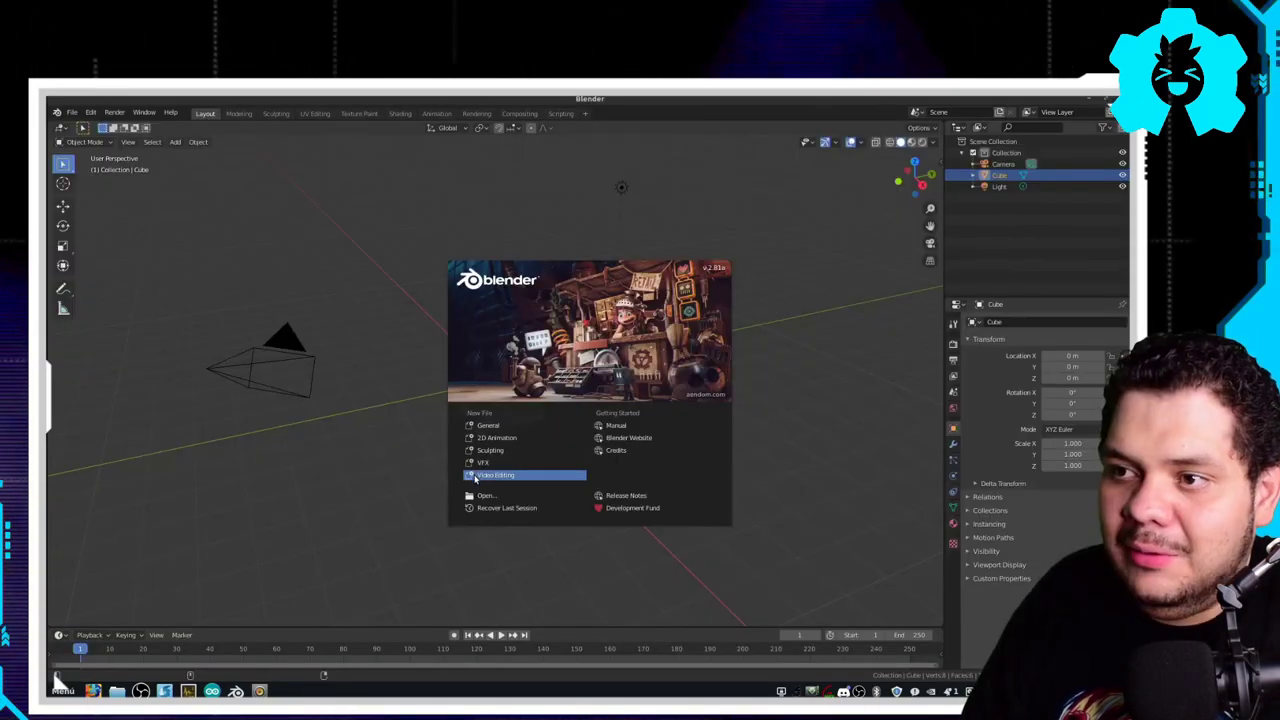
- Start a new Video Editing project from the splash and resize the file browser area
{"action": "left_click", "coordinate": [478, 476]}
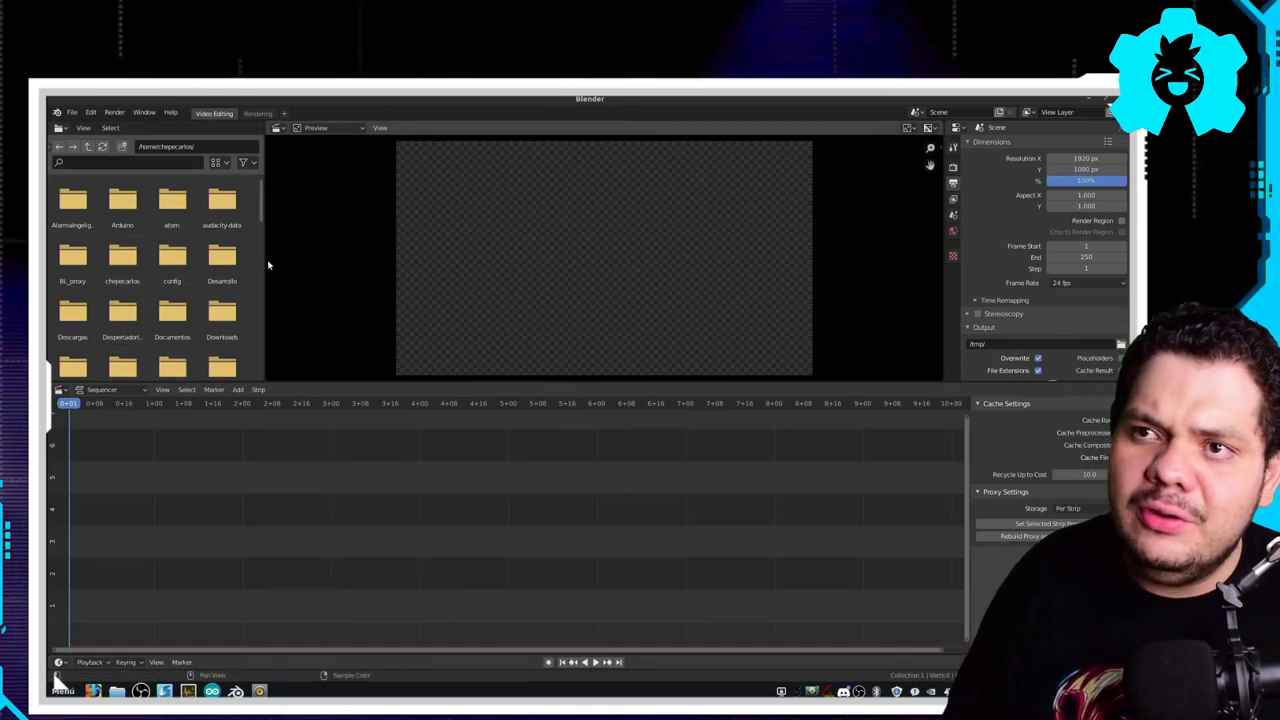
{"action": "scroll", "coordinate": [263, 262], "scroll_direction": "down", "scroll_amount": 3}
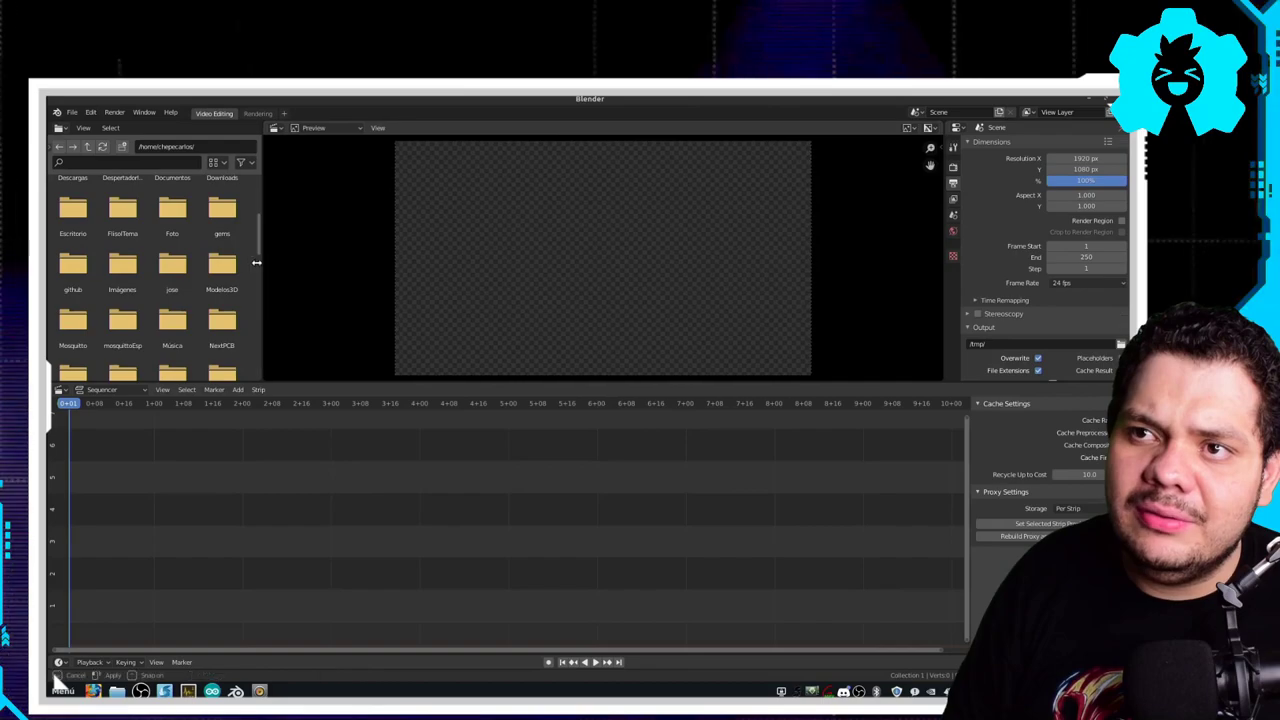
{"action": "left_click_drag", "start_coordinate": [257, 262], "coordinate": [254, 124]}
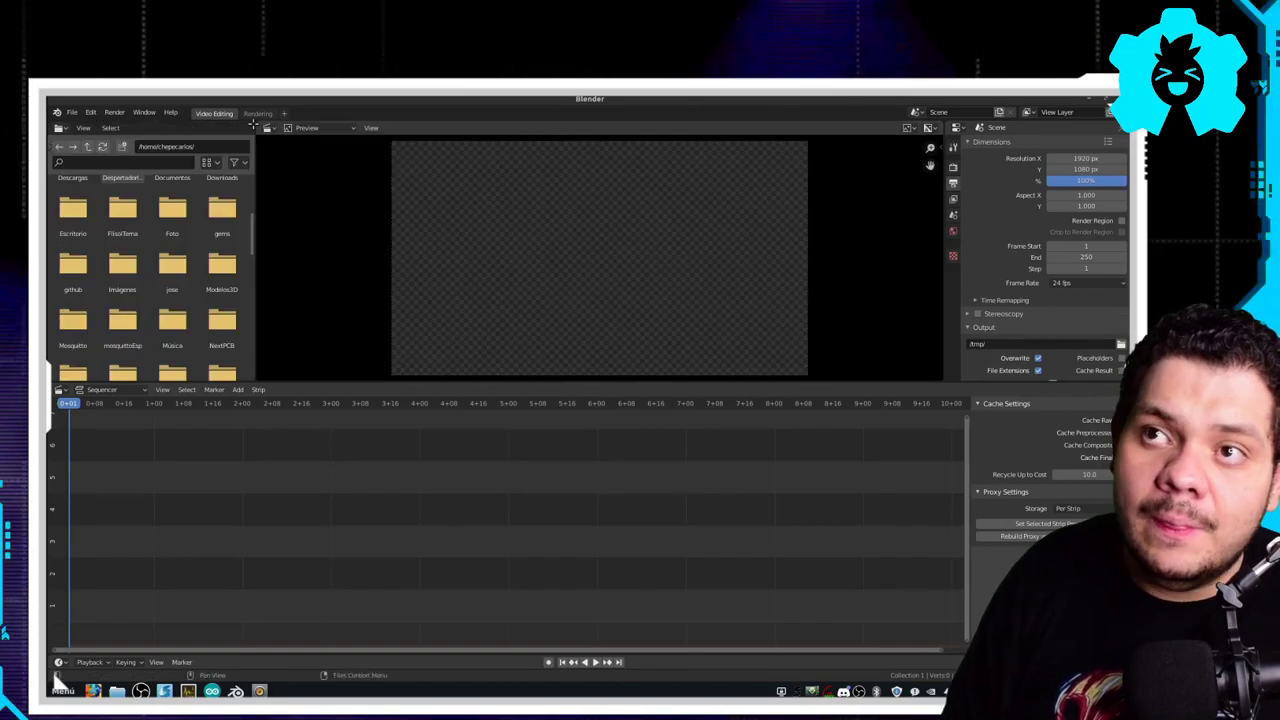
{"action": "left_click_drag", "start_coordinate": [254, 124], "coordinate": [141, 226]}
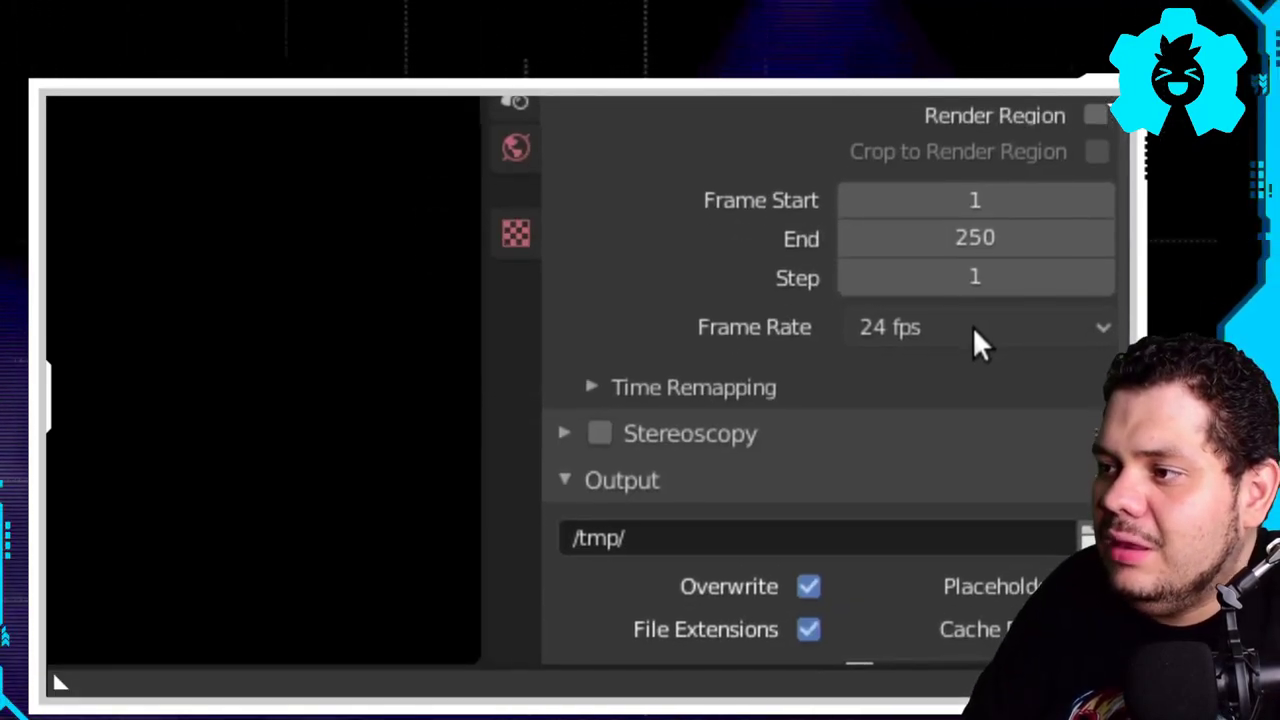
- Set the Frame Rate in Output Properties > Dimensions to 60 fps
{"action": "left_click", "coordinate": [971, 330]}
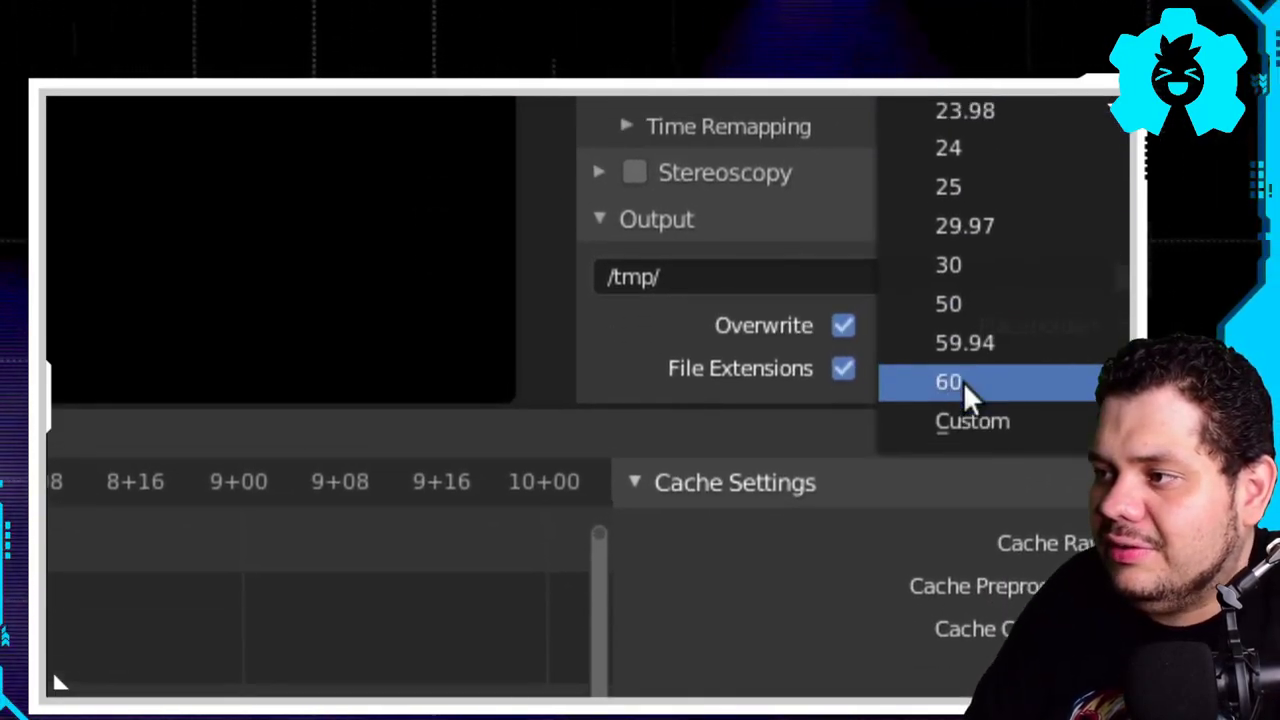
{"action": "left_click", "coordinate": [962, 384]}
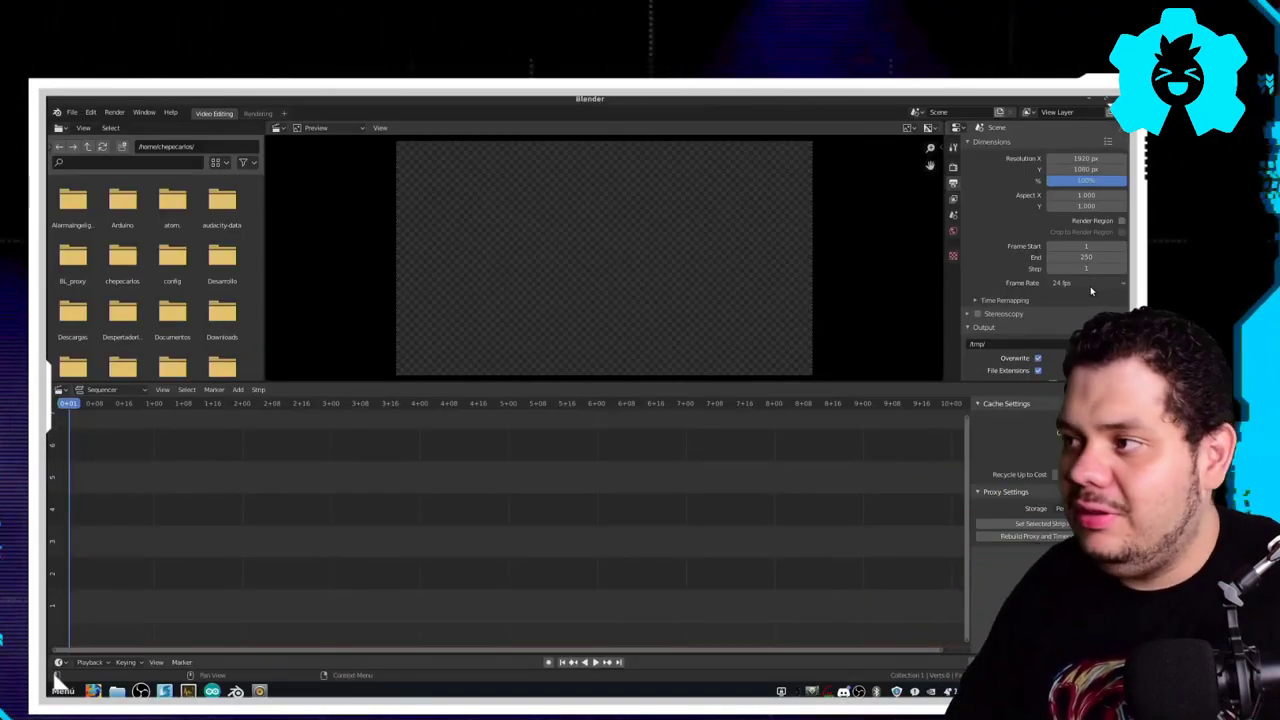
{"action": "left_click", "coordinate": [1089, 285]}
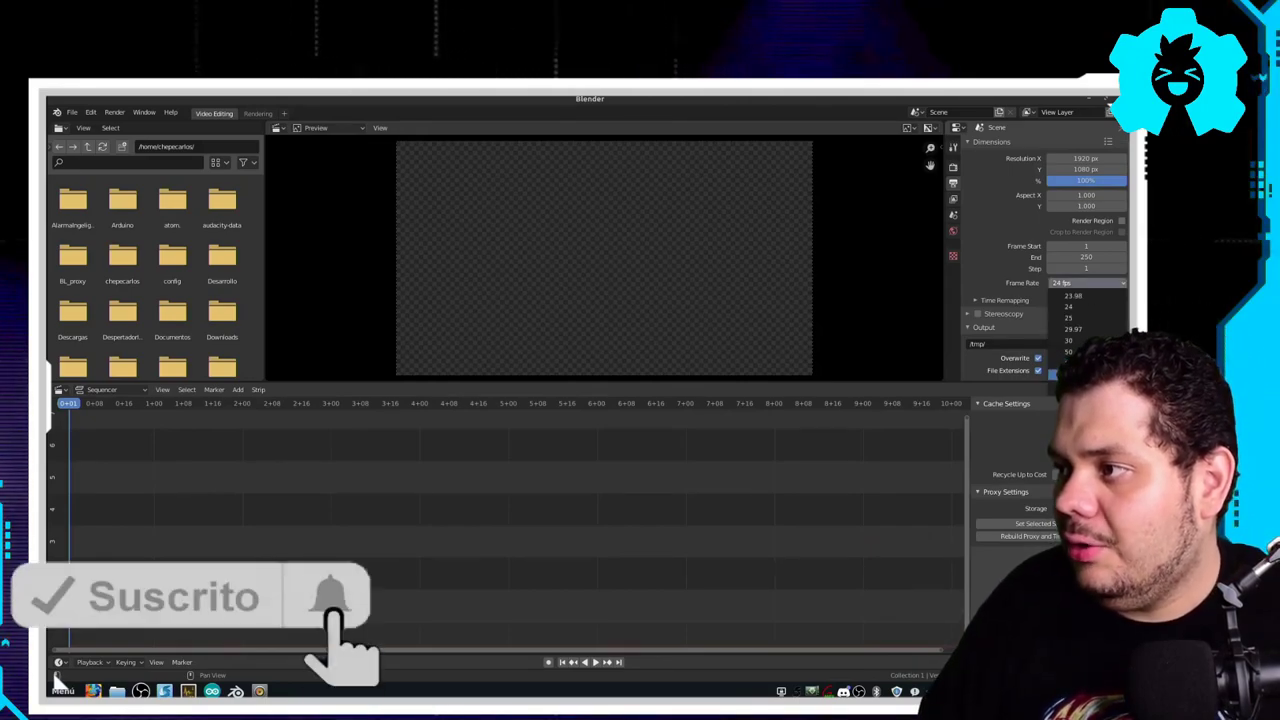
{"action": "left_click", "coordinate": [1070, 363]}
{"action": "left_click", "coordinate": [72, 112]}
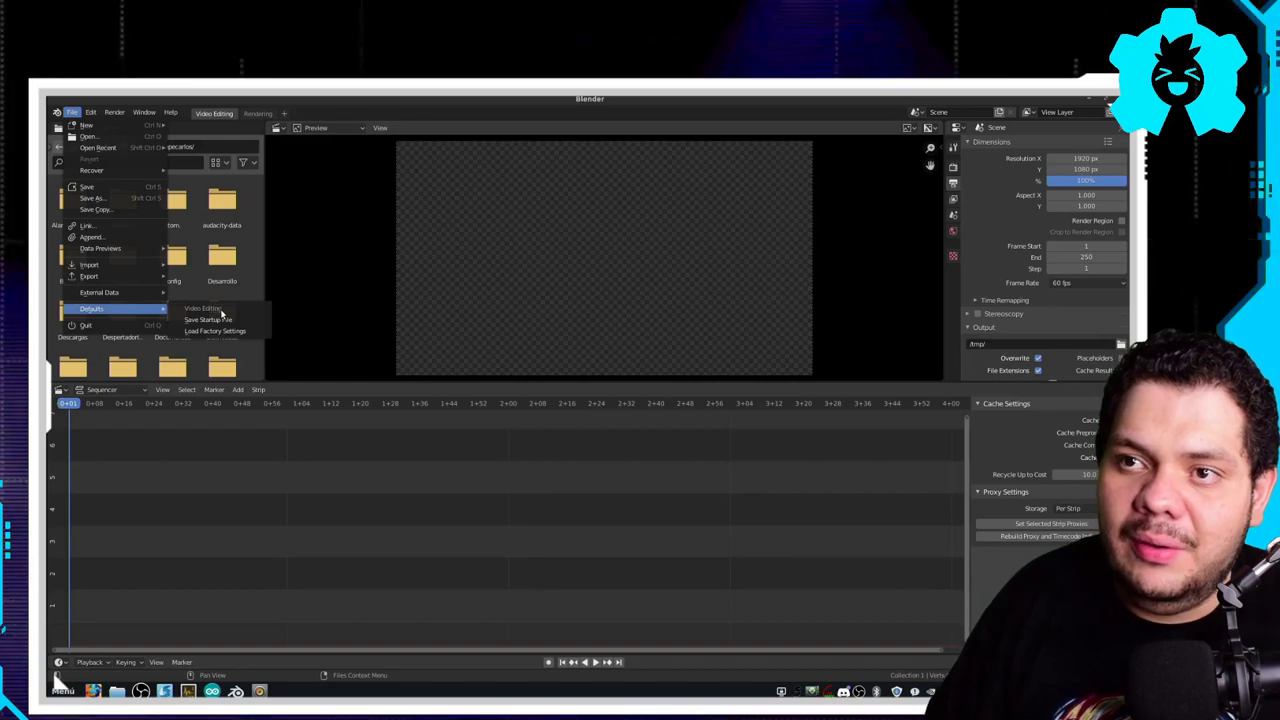
- Save the 60 fps, 1920×1080 Video Editing setup as Blender's startup file
{"action": "left_click", "coordinate": [214, 320]}
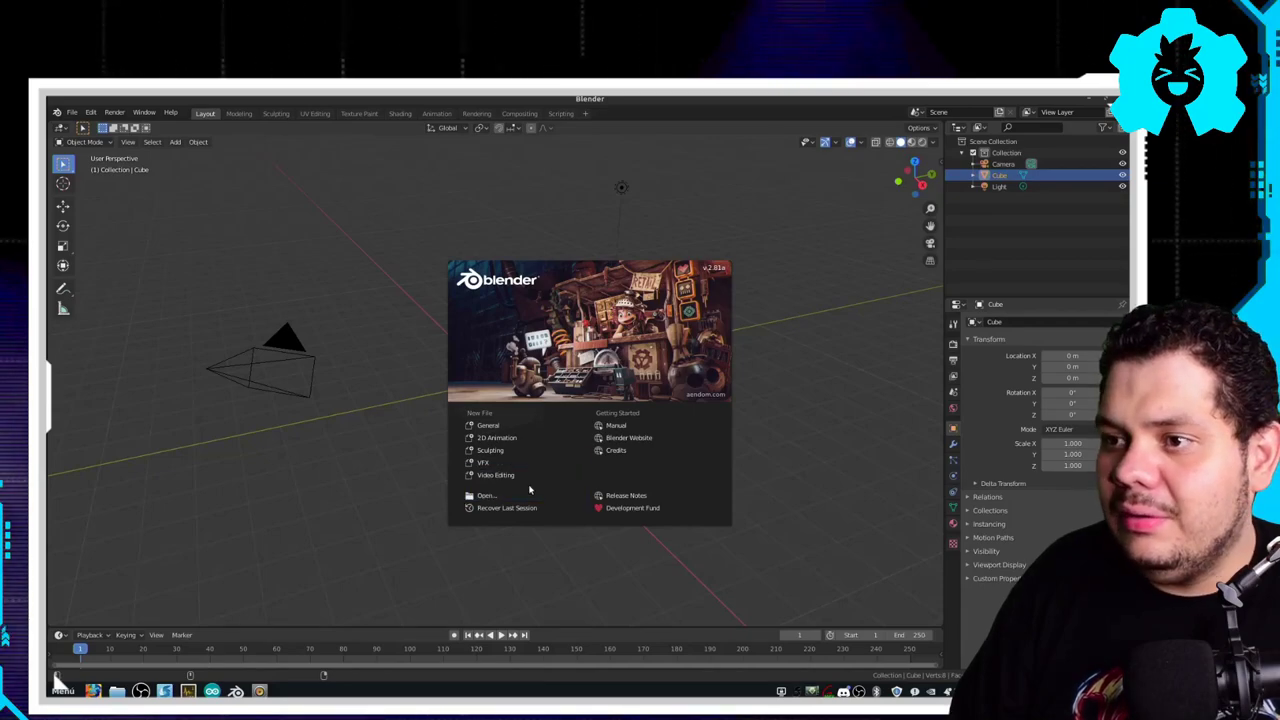
{"action": "left_click", "coordinate": [520, 475]}
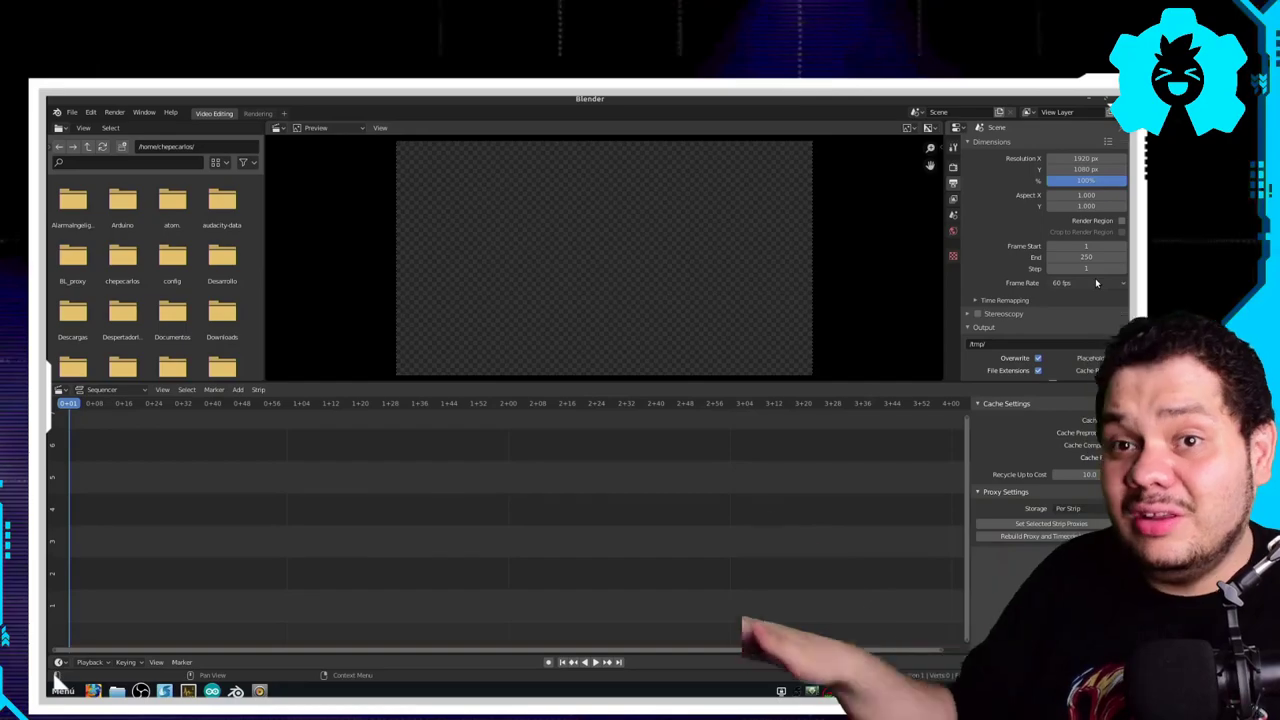
{"action": "scroll", "coordinate": [1096, 283], "scroll_direction": "down", "scroll_amount": 3}
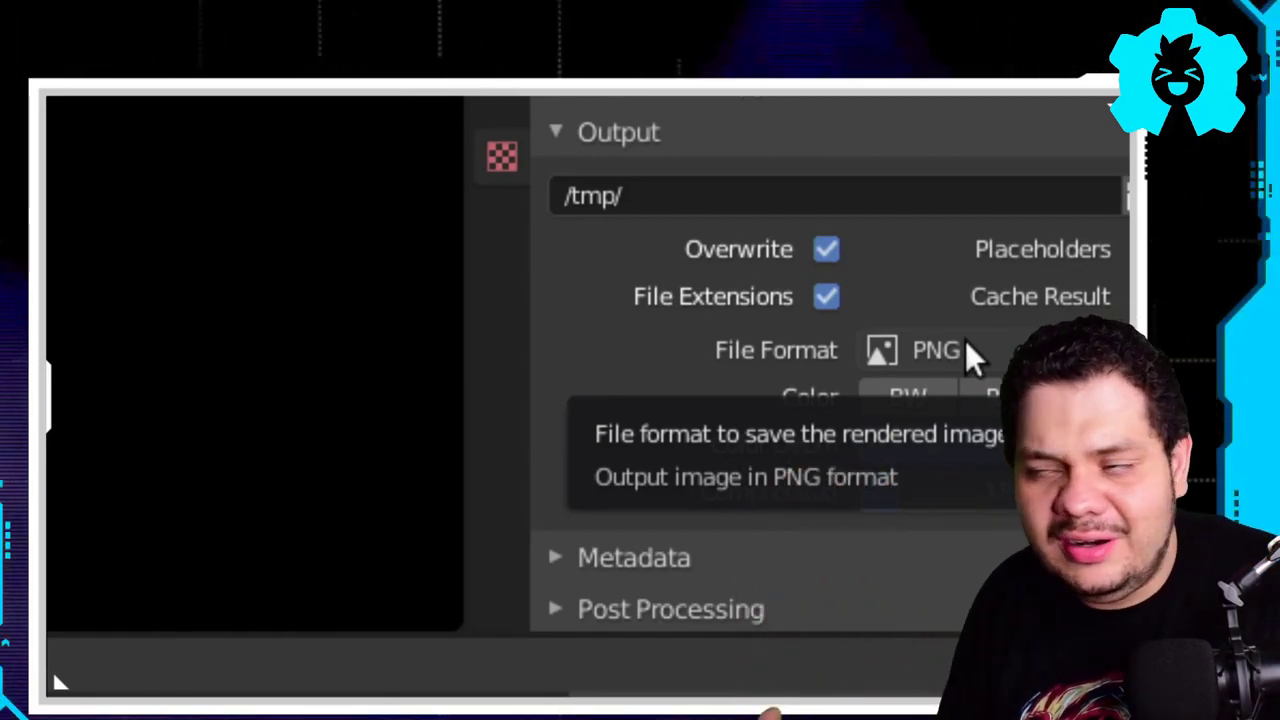
- Change the output from PNG to FFmpeg video with an MPEG-4 container and H.264 codec
{"action": "left_click", "coordinate": [966, 345]}
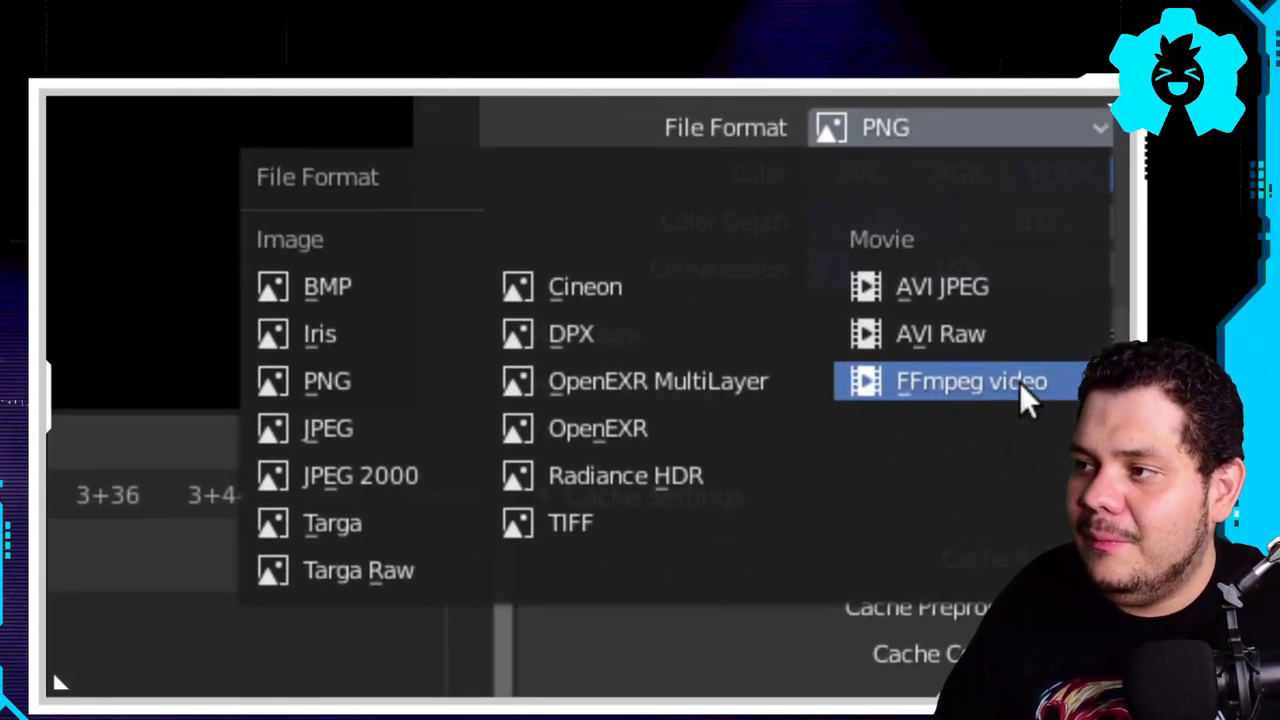
{"action": "left_click", "coordinate": [1019, 382]}
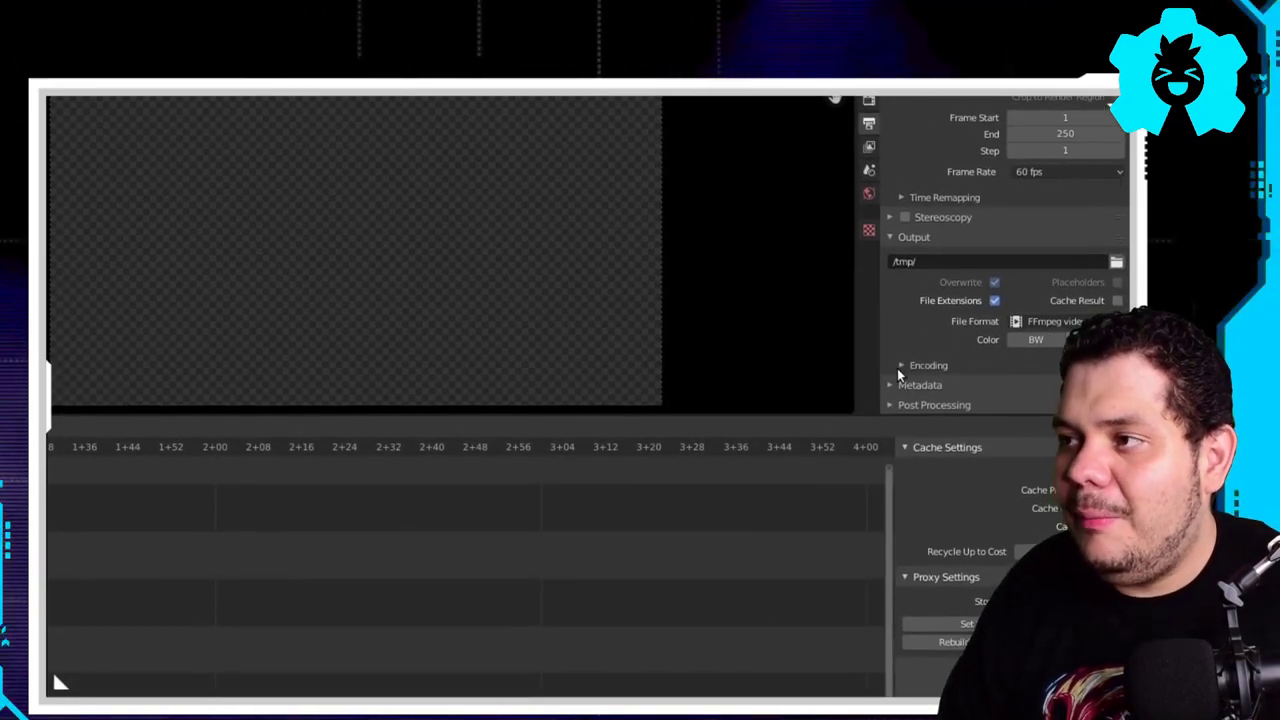
{"action": "left_click", "coordinate": [901, 368]}
{"action": "scroll", "coordinate": [933, 348], "scroll_direction": "down", "scroll_amount": 2}
{"action": "scroll", "coordinate": [930, 348], "scroll_direction": "down", "scroll_amount": 1}
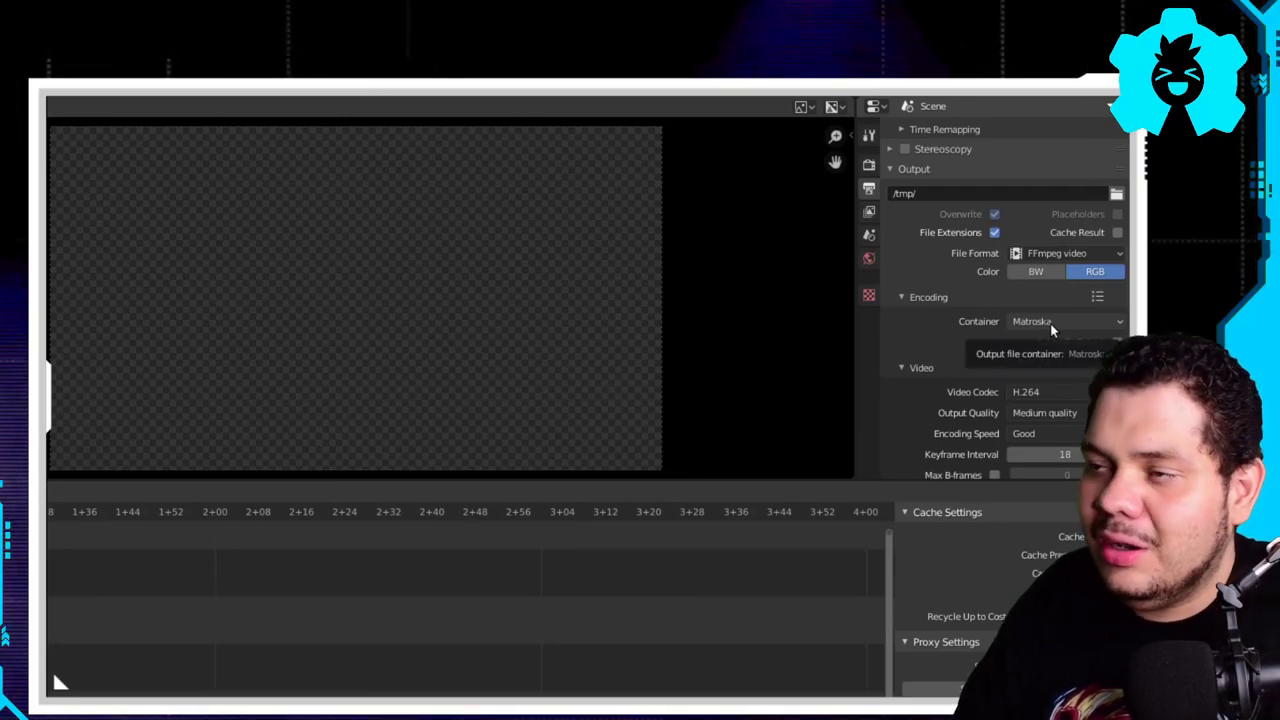
{"action": "left_click", "coordinate": [1050, 324]}
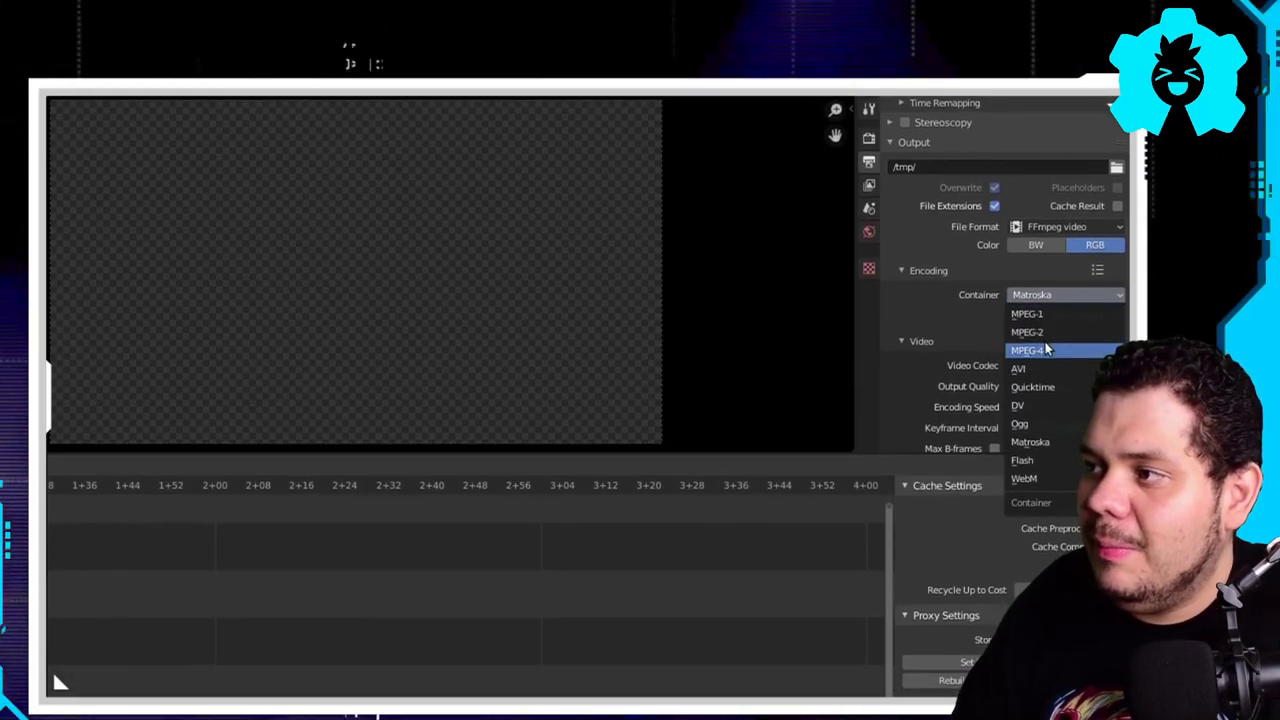
{"action": "left_click", "coordinate": [1045, 349]}
{"action": "scroll", "coordinate": [997, 338], "scroll_direction": "down", "scroll_amount": 1}
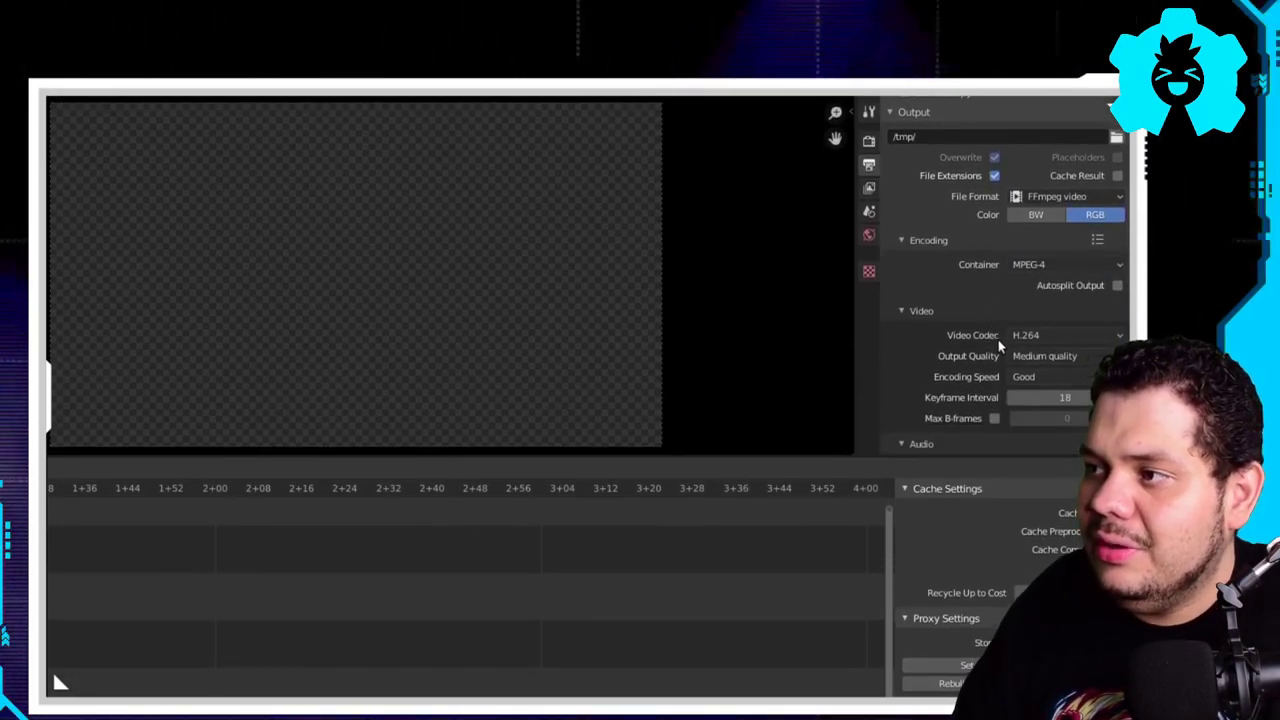
{"action": "left_click", "coordinate": [1030, 339]}
{"action": "left_click", "coordinate": [1030, 340]}
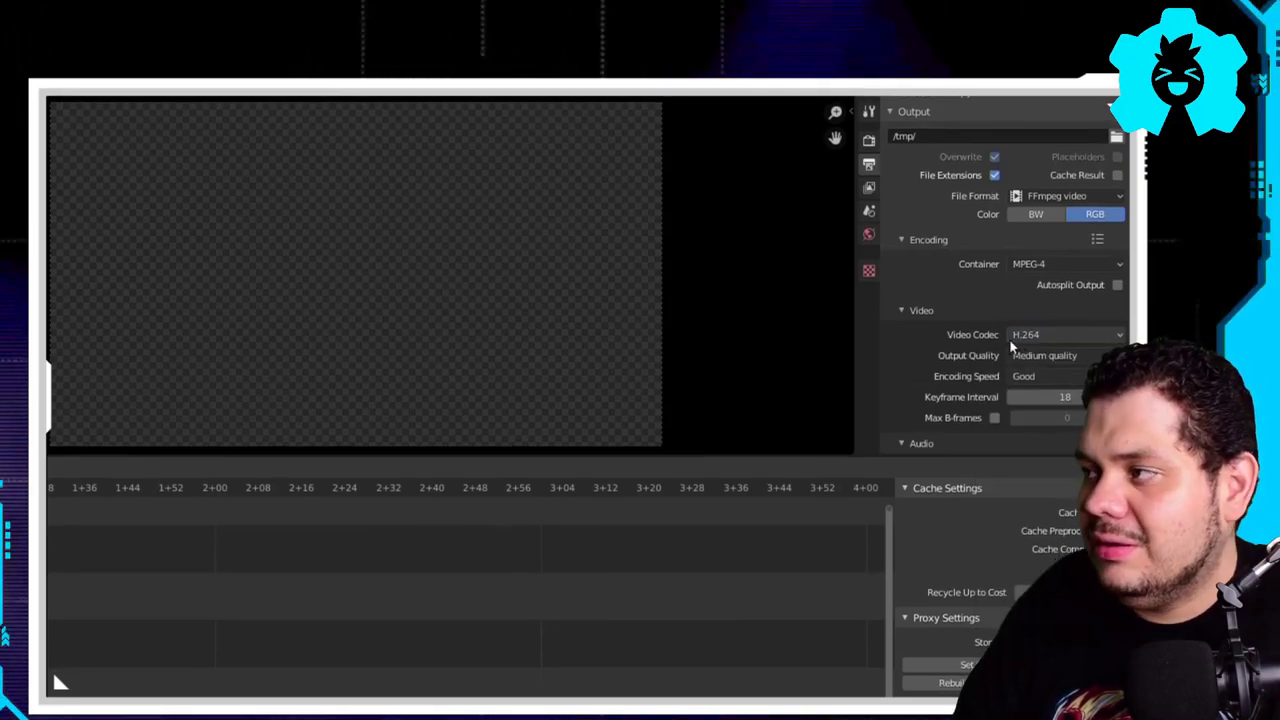
{"action": "scroll", "coordinate": [1011, 338], "scroll_direction": "down", "scroll_amount": 1}
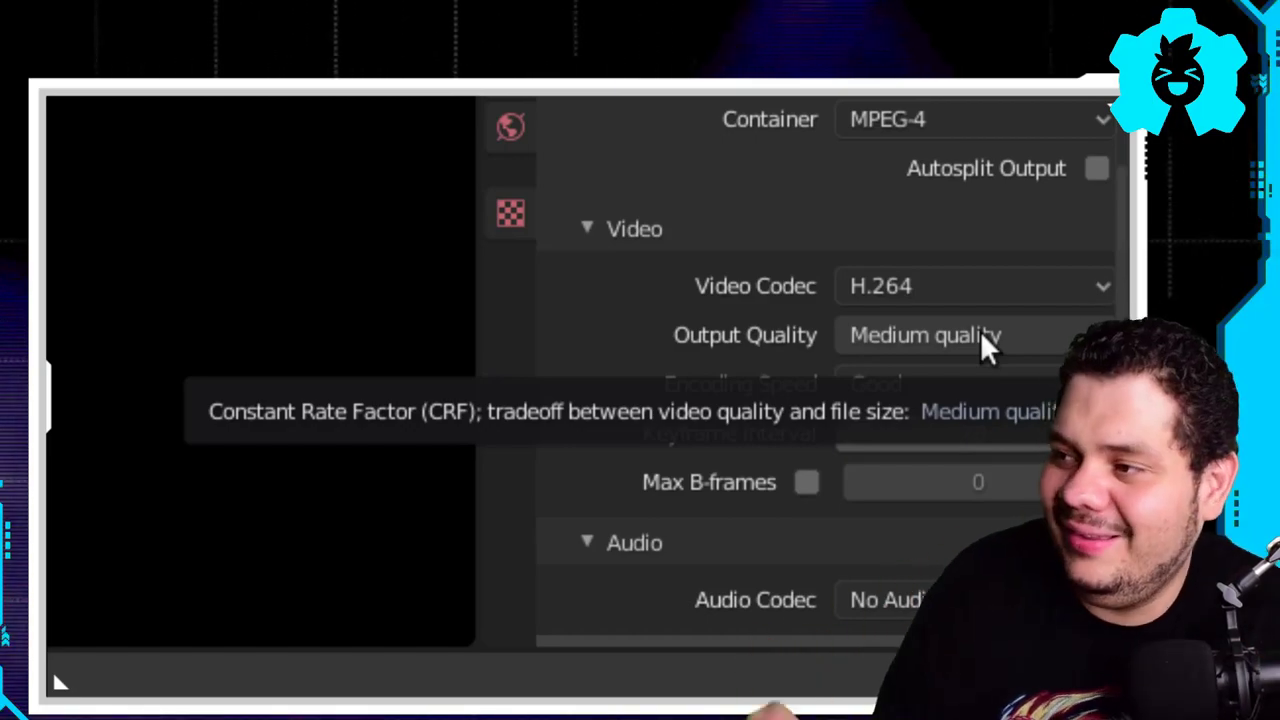
- Set output quality to High, keep encoding speed at Good, and choose AAC audio
{"action": "left_click", "coordinate": [980, 331]}
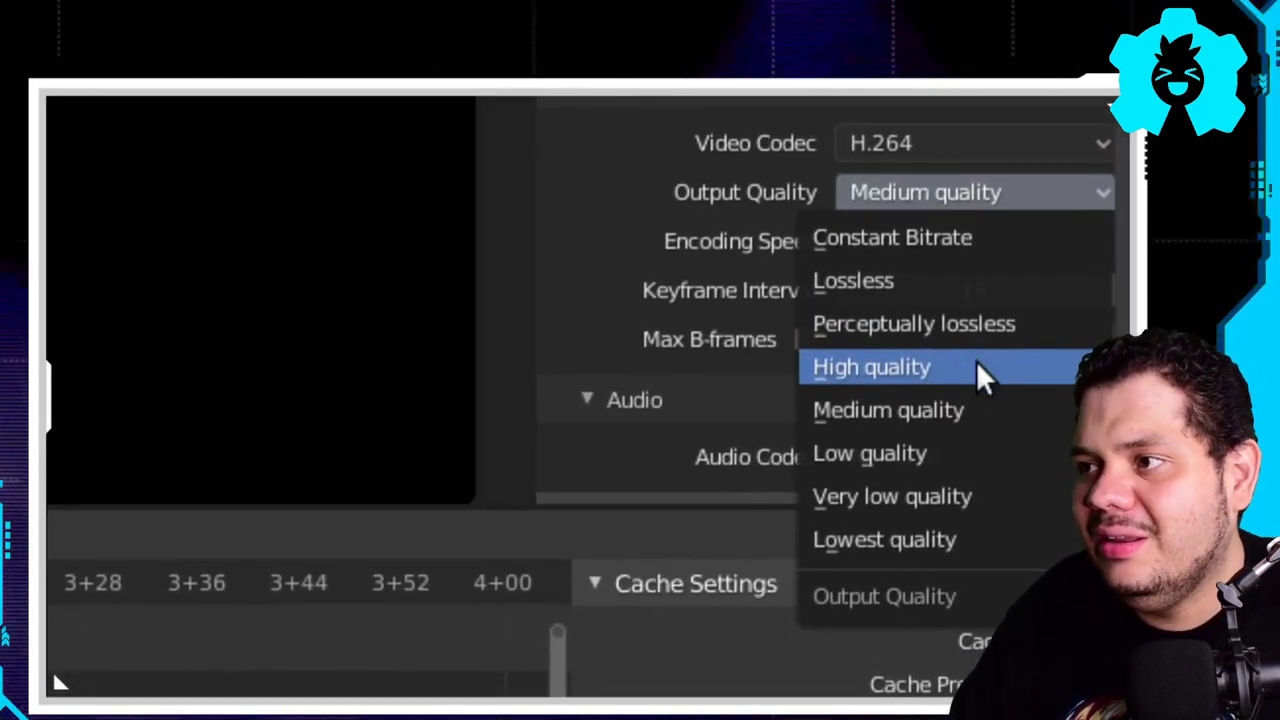
{"action": "left_click", "coordinate": [975, 372]}
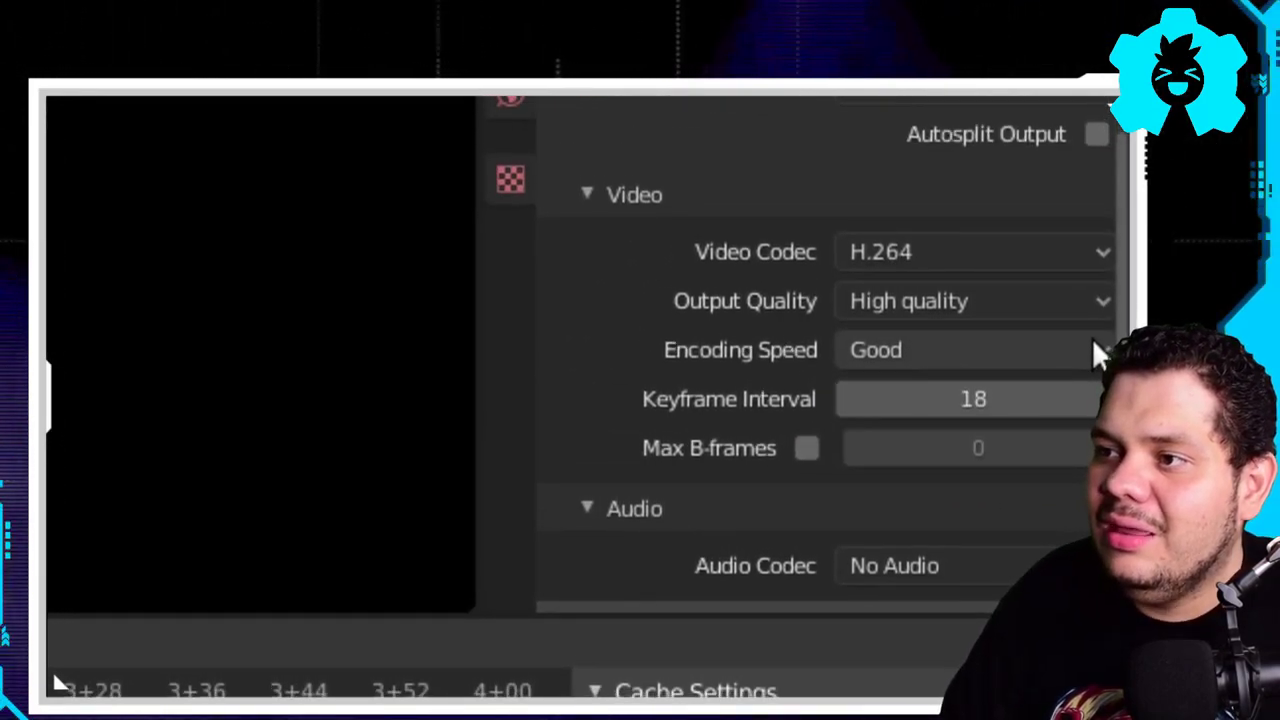
{"action": "left_click", "coordinate": [1092, 351]}
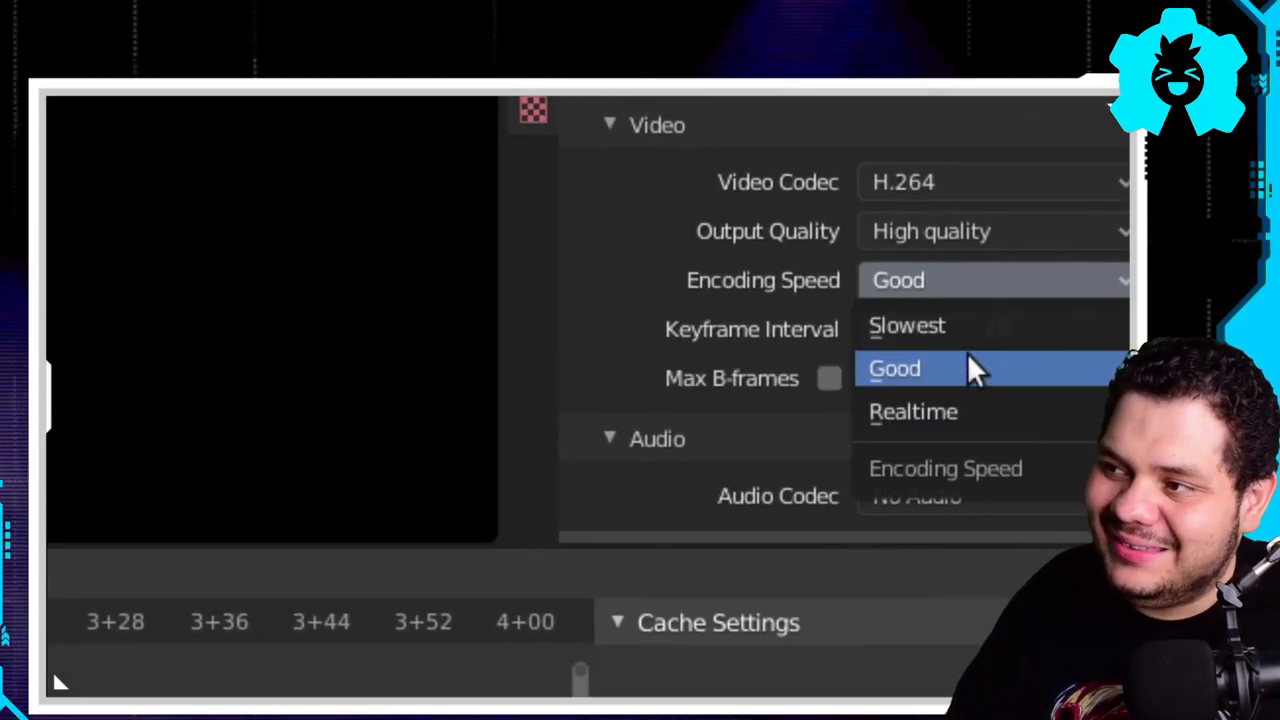
{"action": "left_click", "coordinate": [985, 401]}
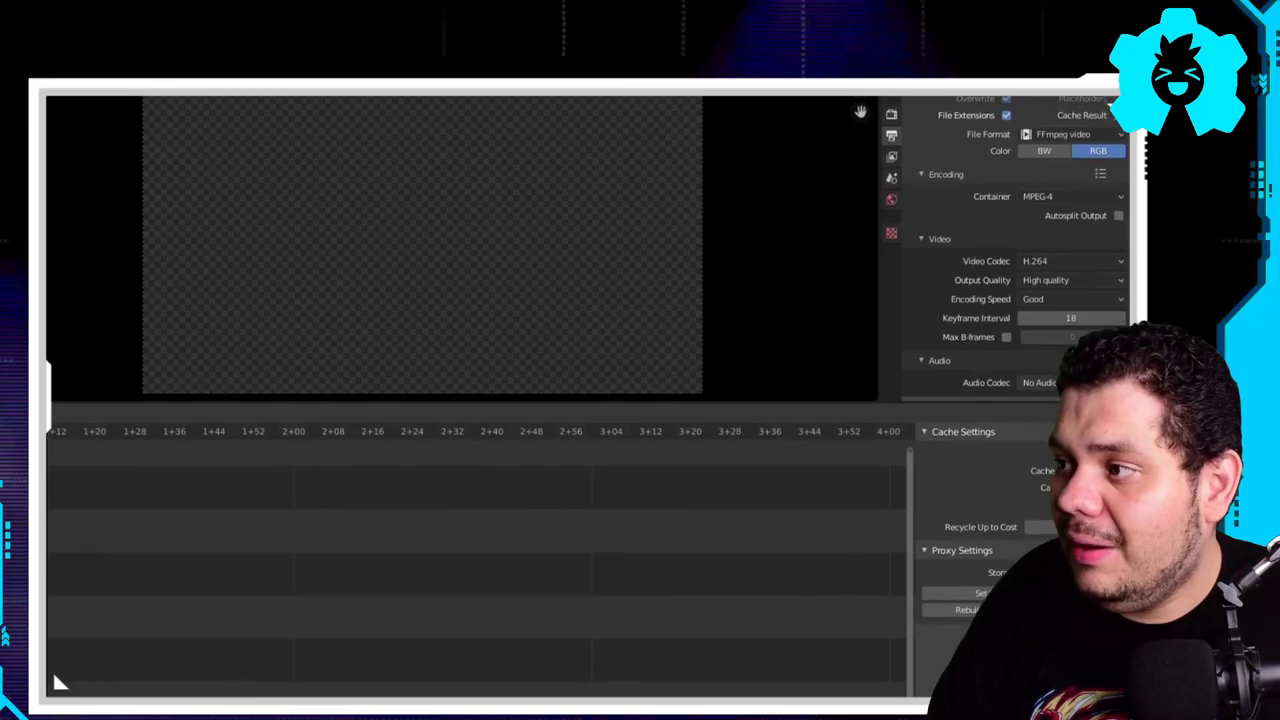
{"action": "left_click", "coordinate": [1000, 499]}
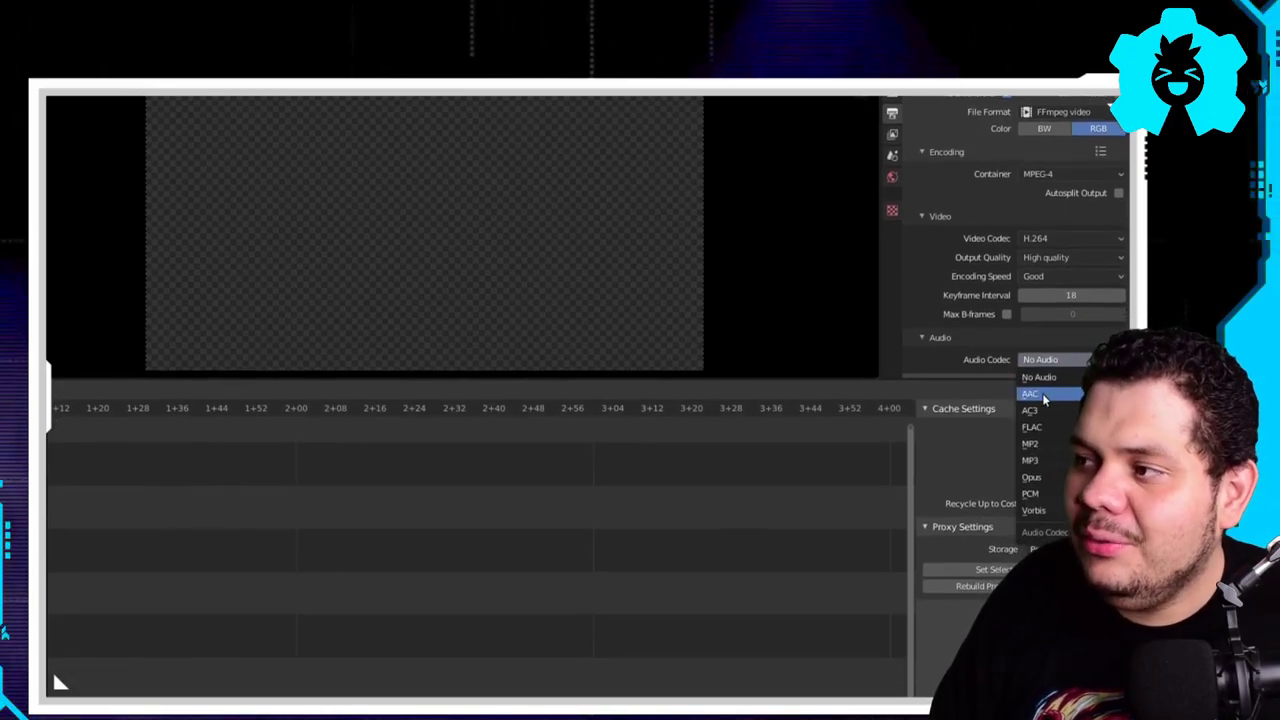
{"action": "left_click", "coordinate": [1038, 394]}
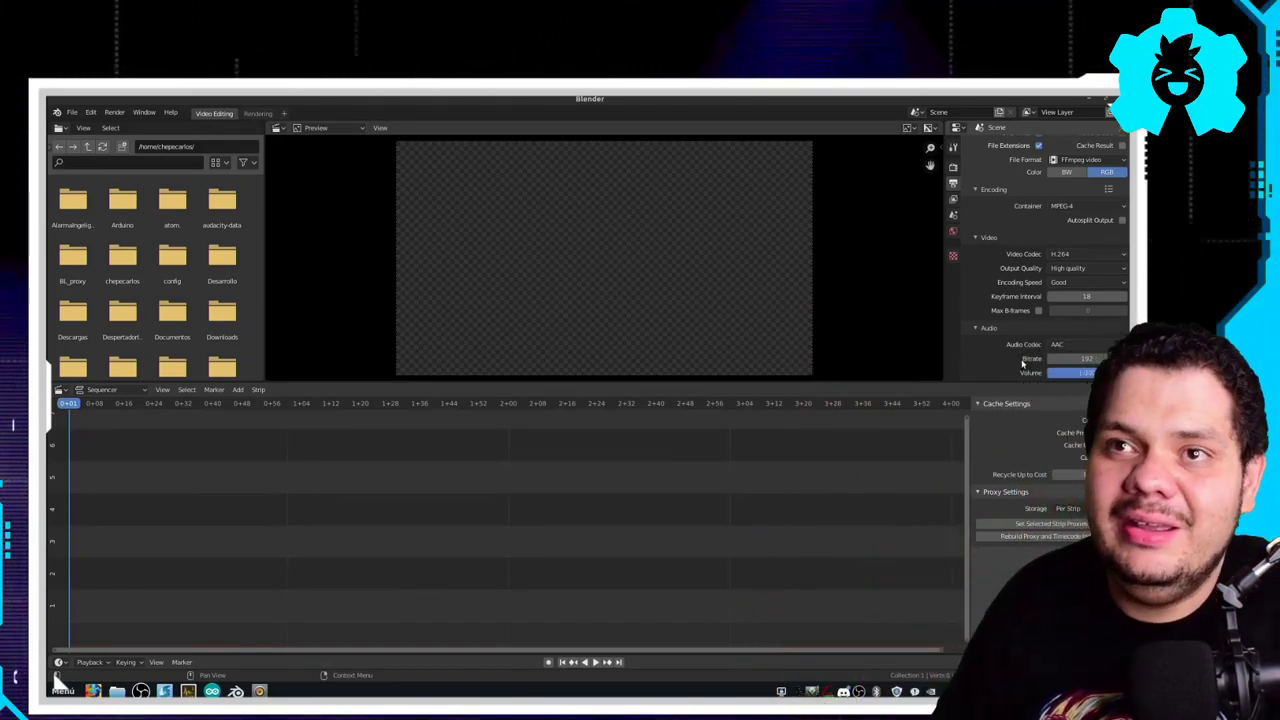
- Save the setup as the default startup file and close the Untitled file without saving
{"action": "left_click", "coordinate": [76, 113]}
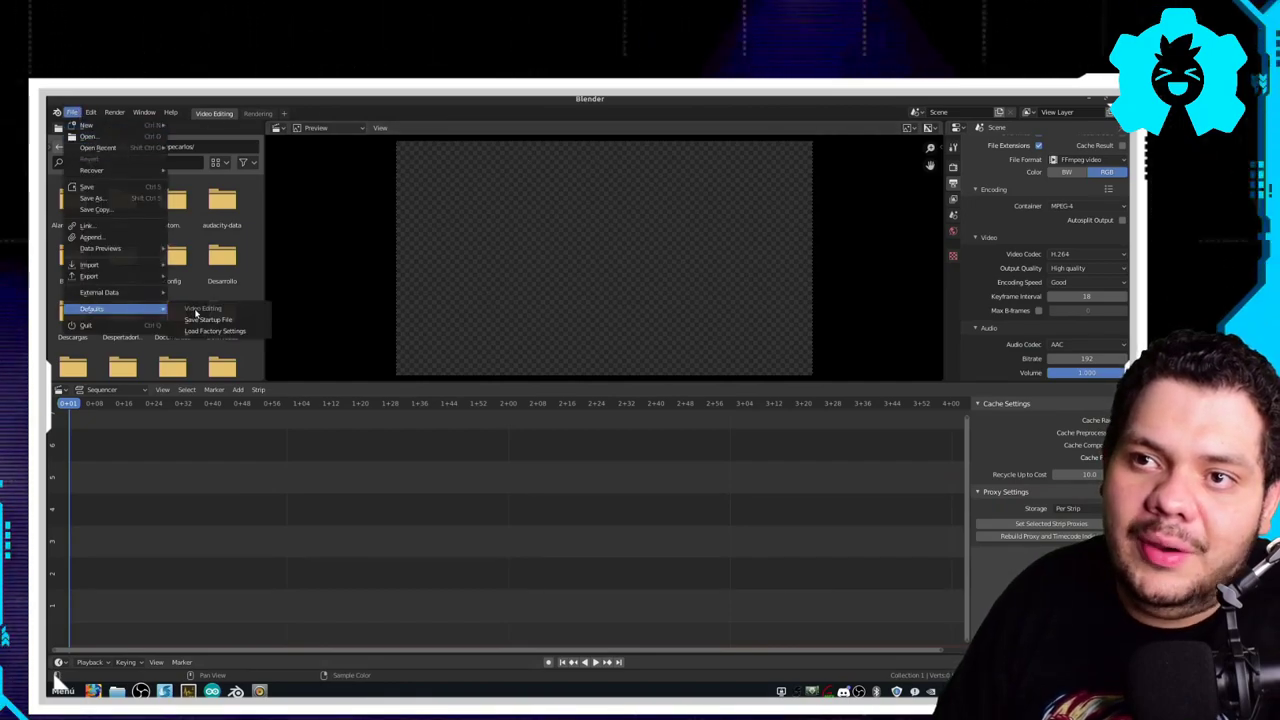
{"action": "left_click", "coordinate": [208, 320]}
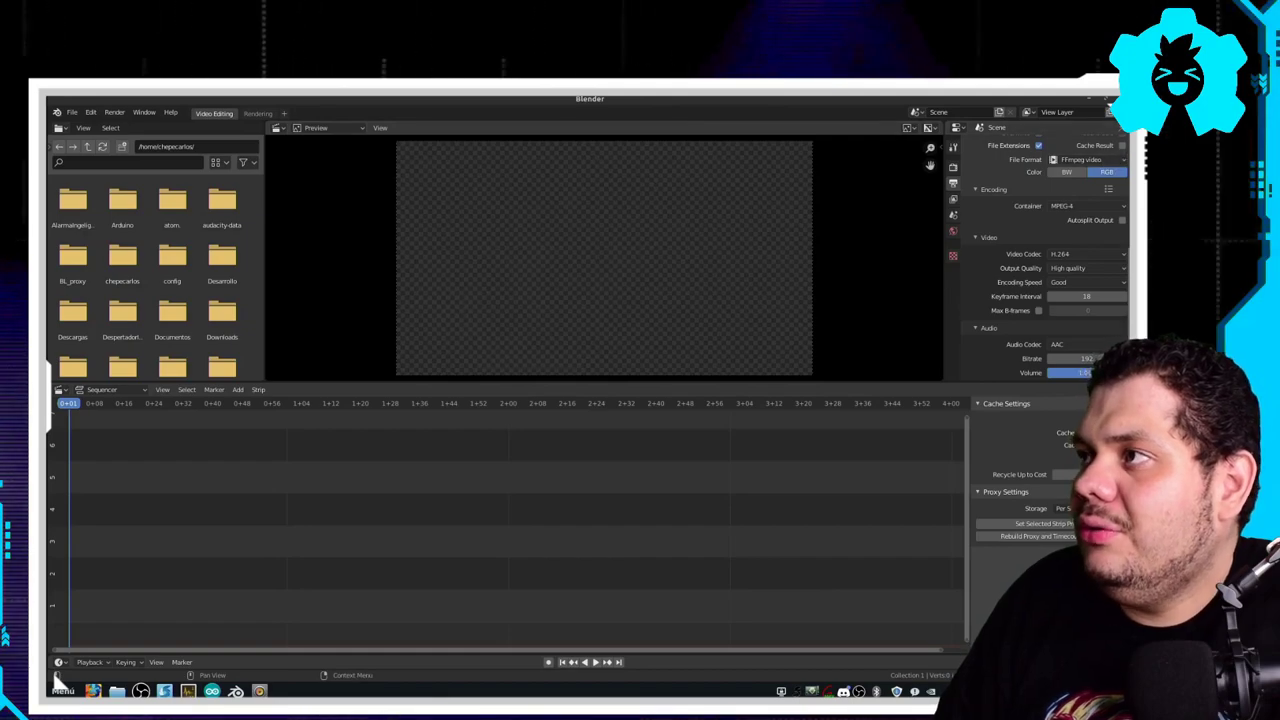
{"action": "key", "text": "ctrl+q"}
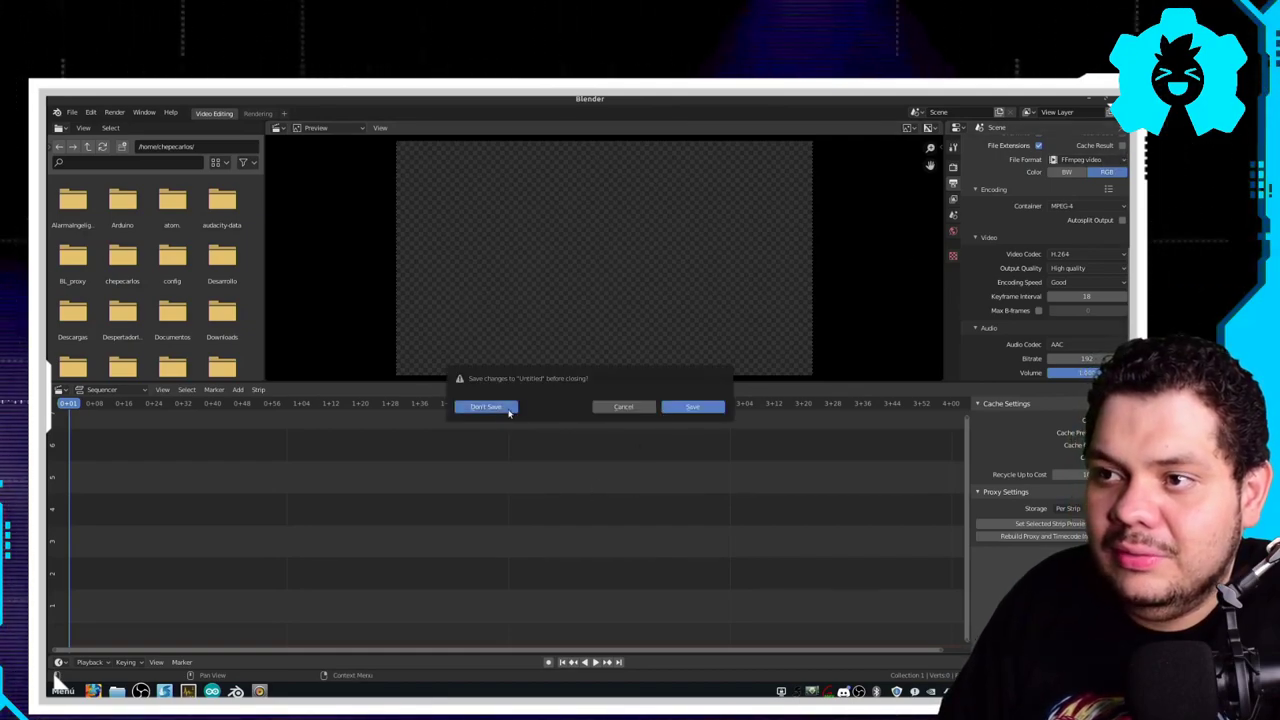
{"action": "left_click", "coordinate": [509, 413]}
{"action": "scroll", "coordinate": [995, 260], "scroll_direction": "down", "scroll_amount": 2}
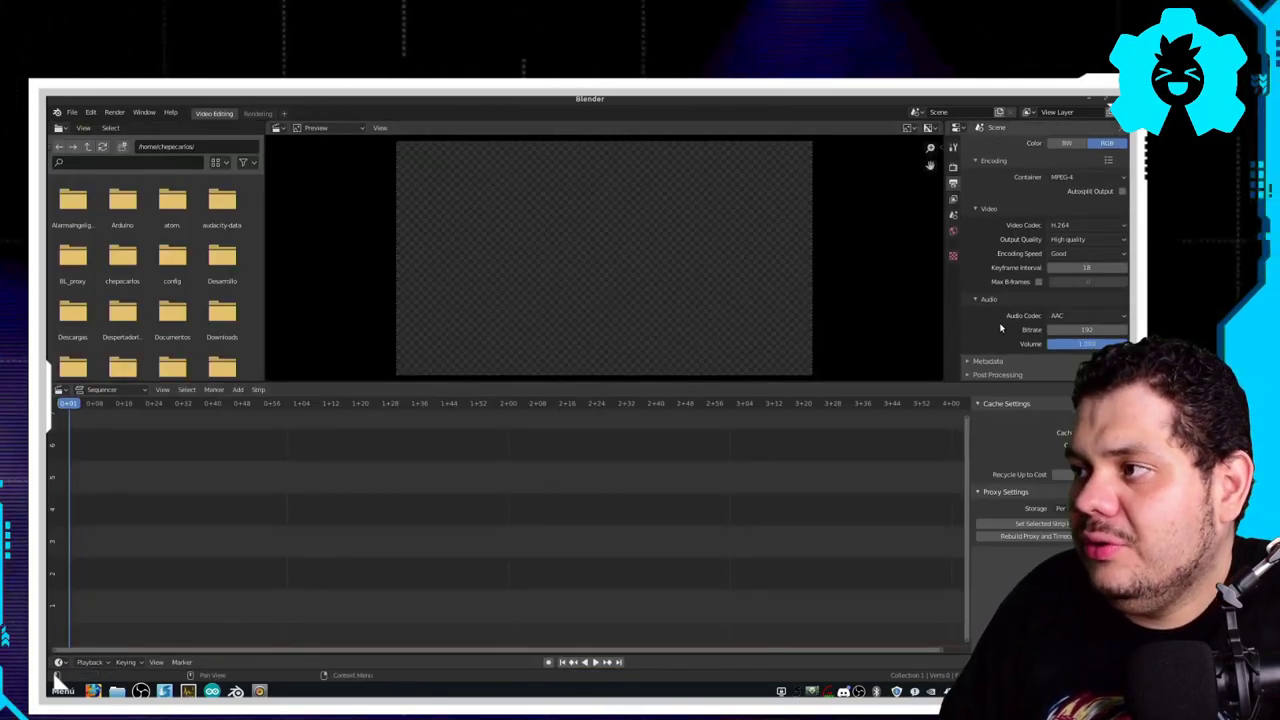
{"action": "scroll", "coordinate": [1006, 341], "scroll_direction": "up", "scroll_amount": 3}
{"action": "scroll", "coordinate": [1006, 341], "scroll_direction": "up", "scroll_amount": 2}
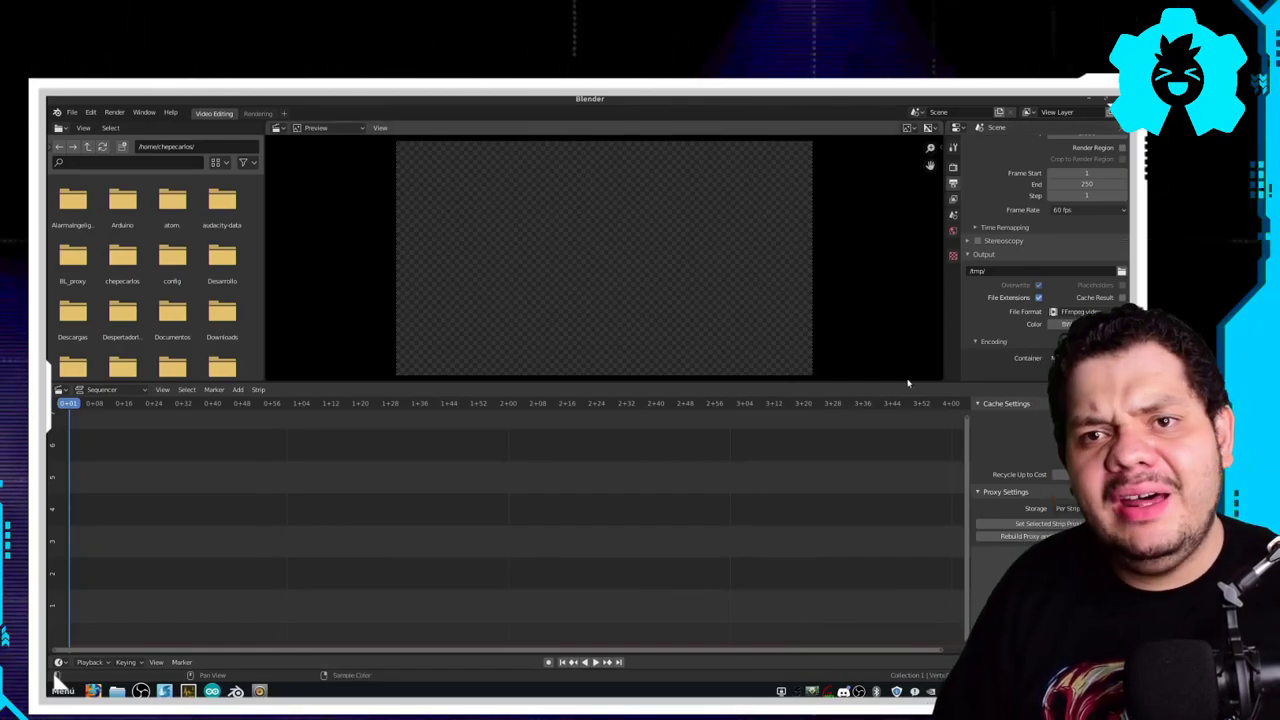
- Close the Sound settings window and place the Nemo file manager over Blender
{"action": "key", "text": "ctrl+alt+Down"}
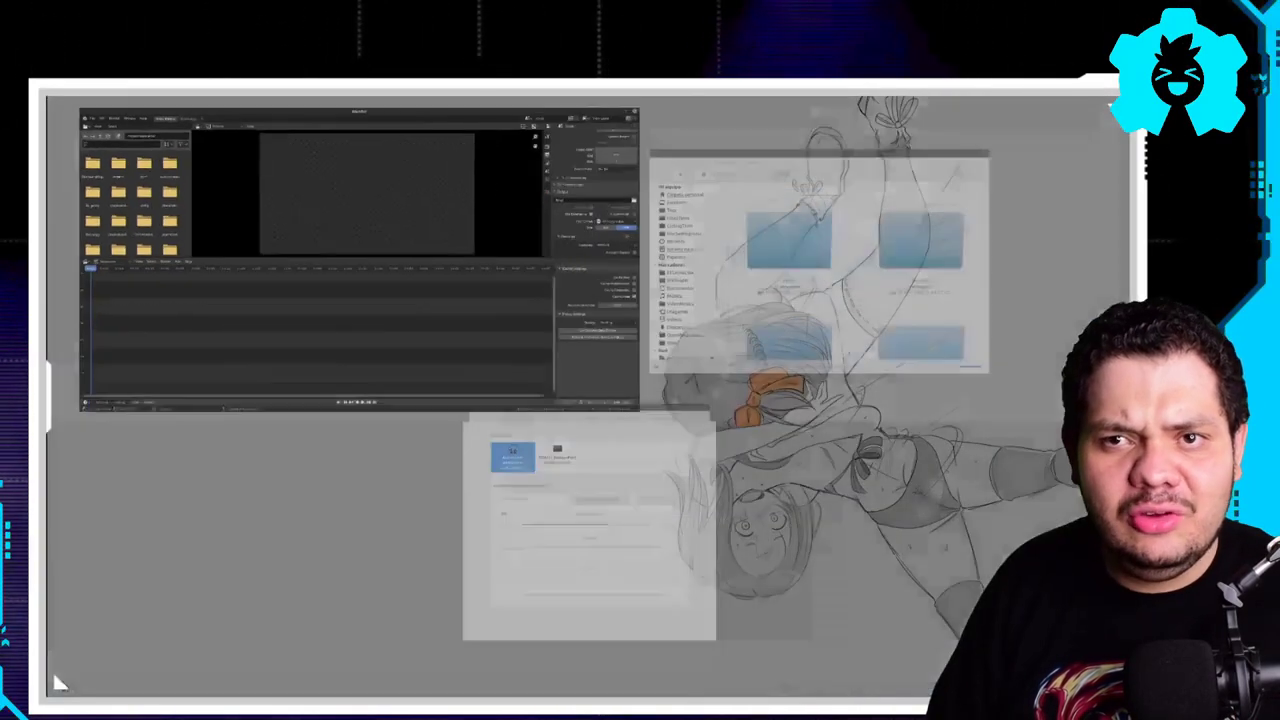
{"action": "left_click", "coordinate": [725, 315]}
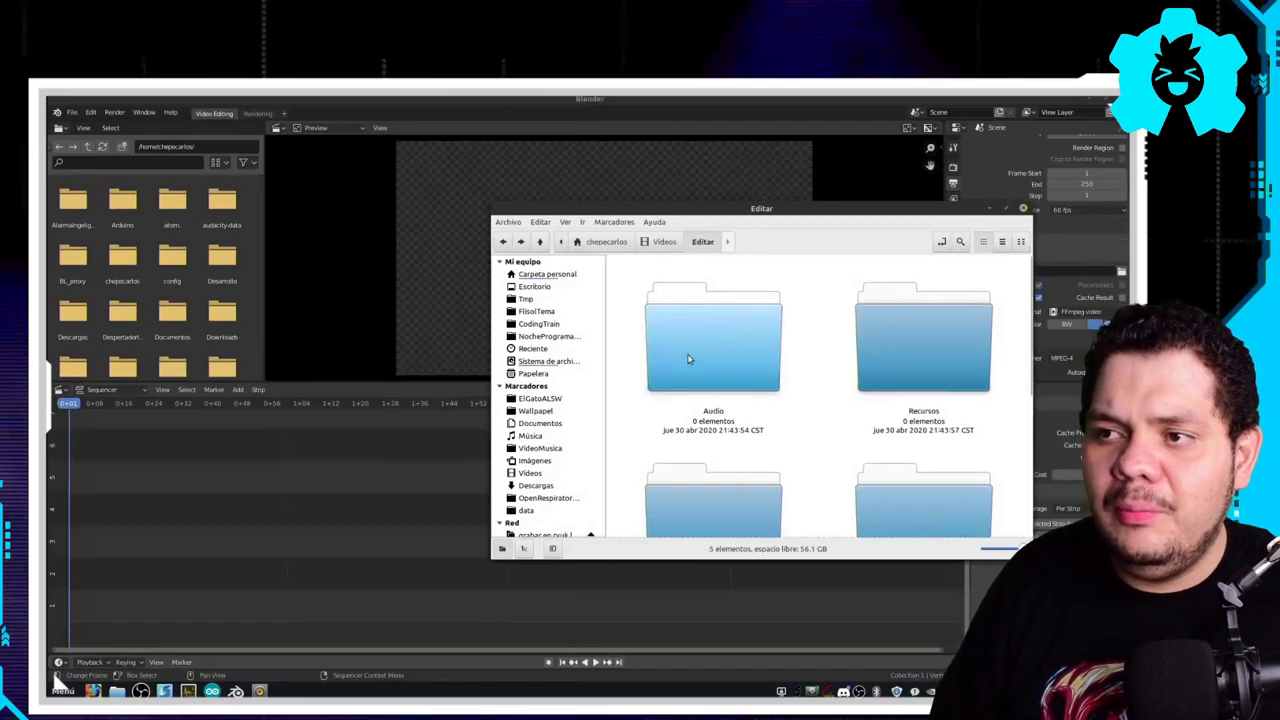
{"action": "key", "text": "ctrl+alt+Down"}
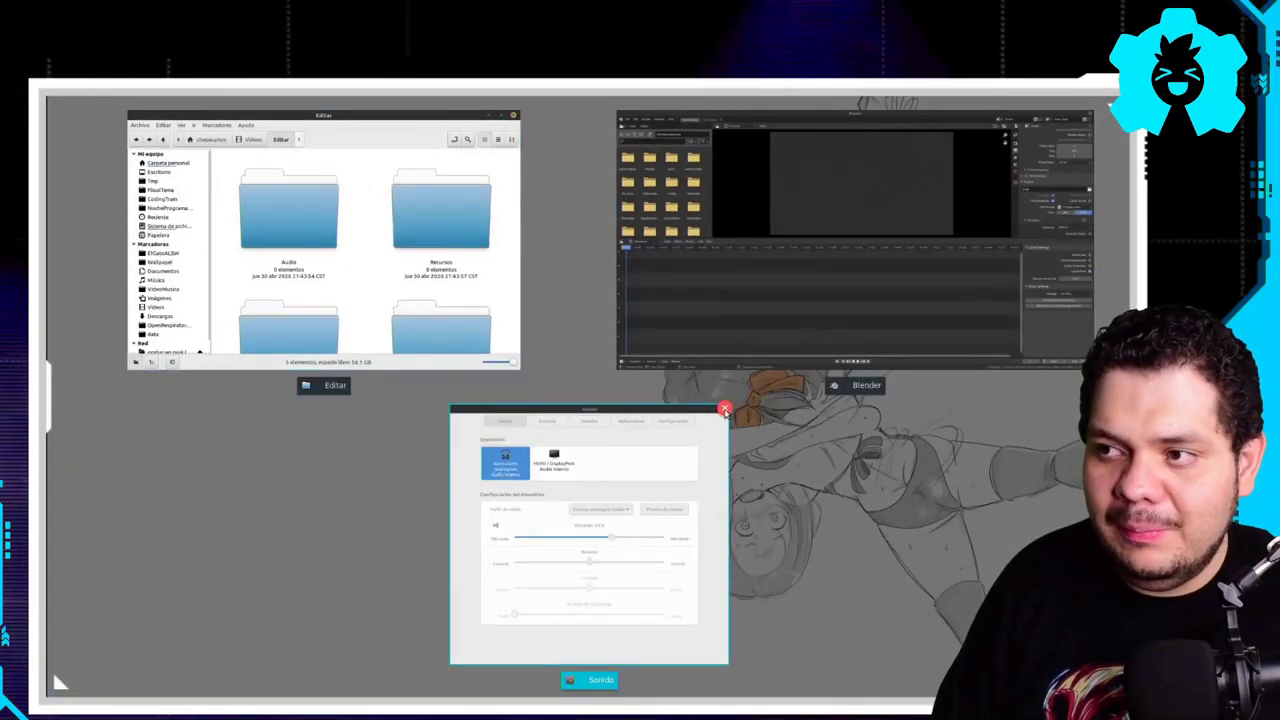
{"action": "left_click", "coordinate": [725, 410]}
{"action": "left_click", "coordinate": [320, 240]}
{"action": "left_click_drag", "start_coordinate": [236, 357], "coordinate": [482, 316]}
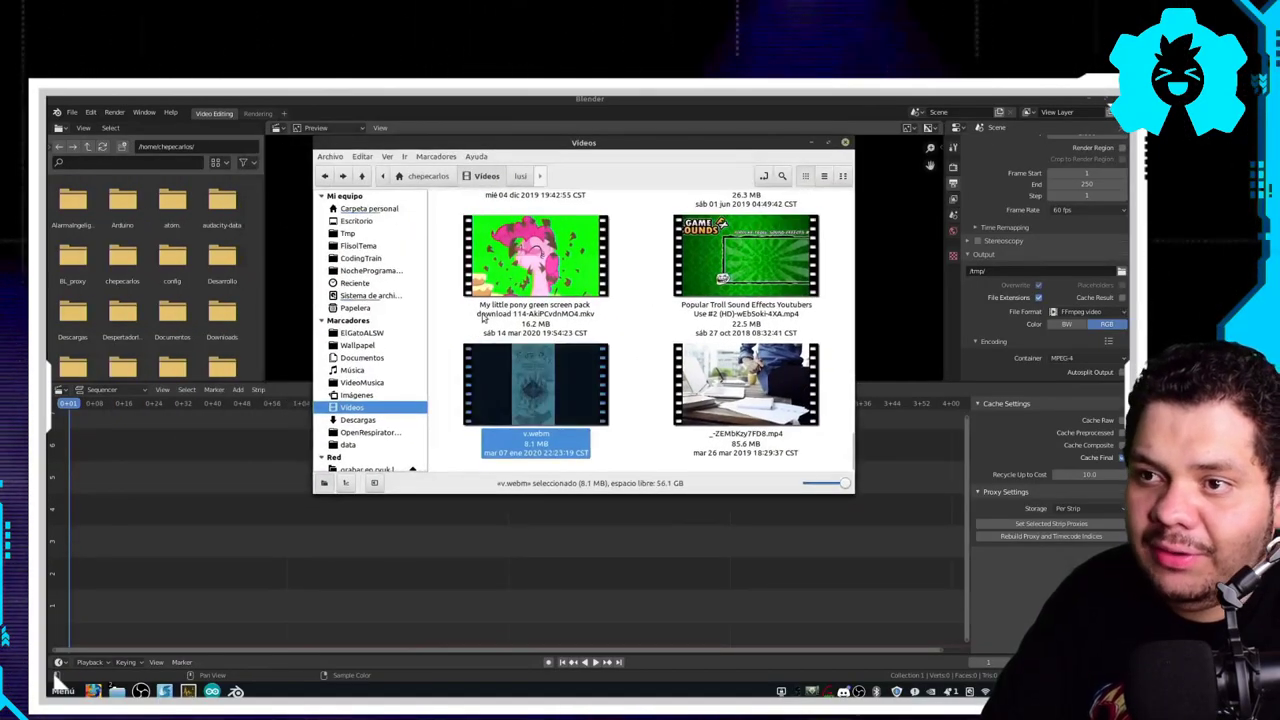
- Drop v.webm from Vídeos into the sequencer and select the v.001 strip
{"action": "mouse_move", "coordinate": [546, 397]}
{"action": "left_mouse_down"}
{"action": "mouse_move", "coordinate": [161, 551]}
{"action": "mouse_move", "coordinate": [174, 563]}
{"action": "left_mouse_up"}
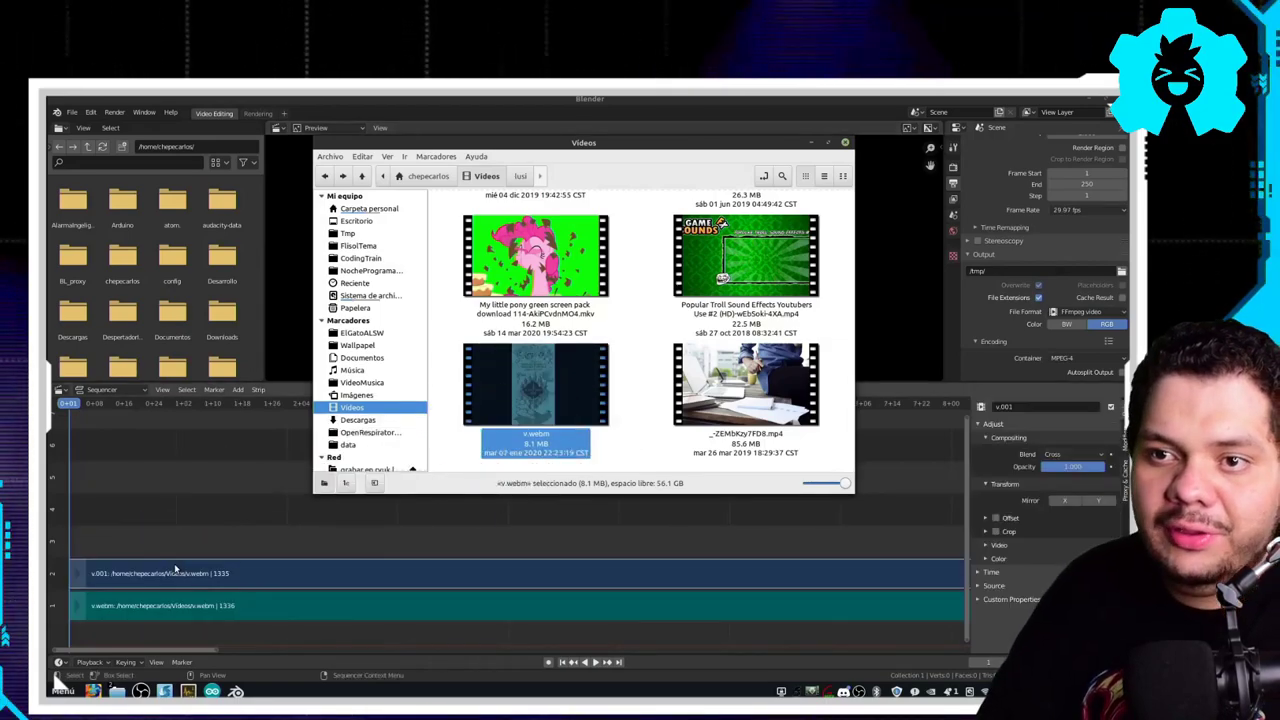
{"action": "left_click", "coordinate": [200, 540]}
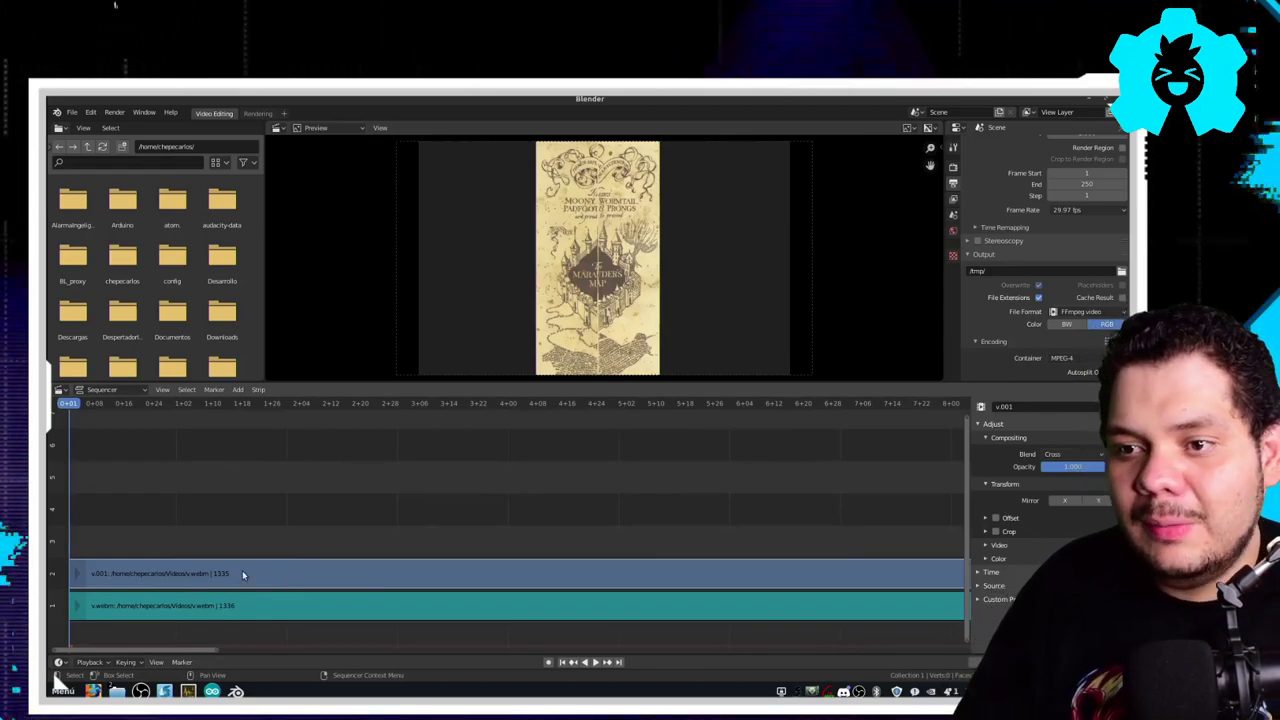
{"action": "left_click", "coordinate": [332, 575]}
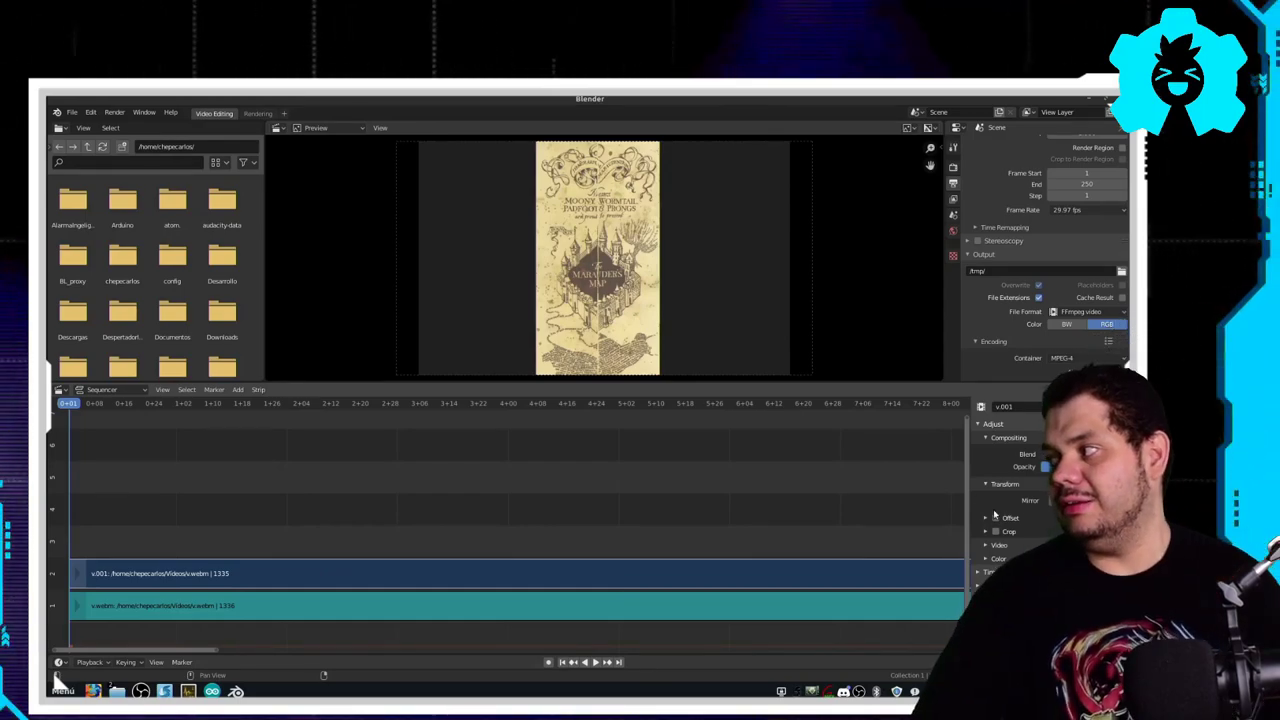
- Select the v.webm audio strip and scrub to the Marauder's Map frame at 3+12
{"action": "left_click", "coordinate": [441, 610]}
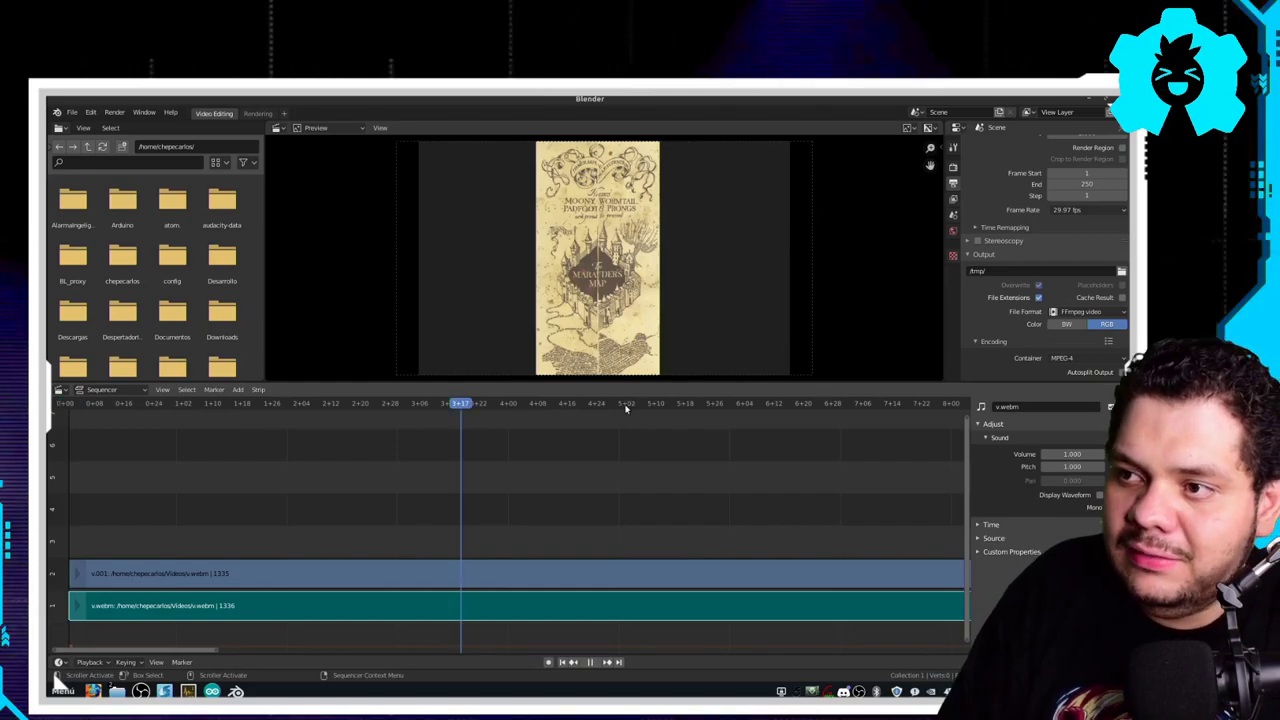
{"action": "left_click", "coordinate": [703, 404]}
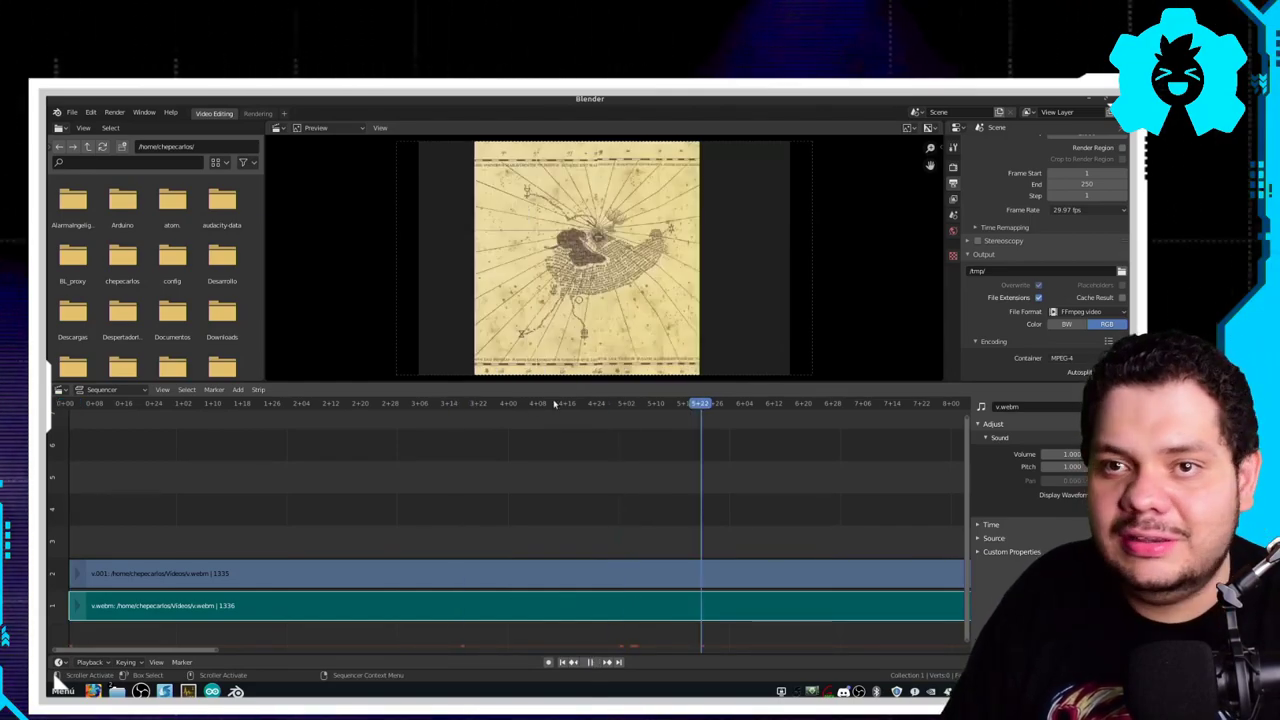
{"action": "left_click", "coordinate": [443, 404]}
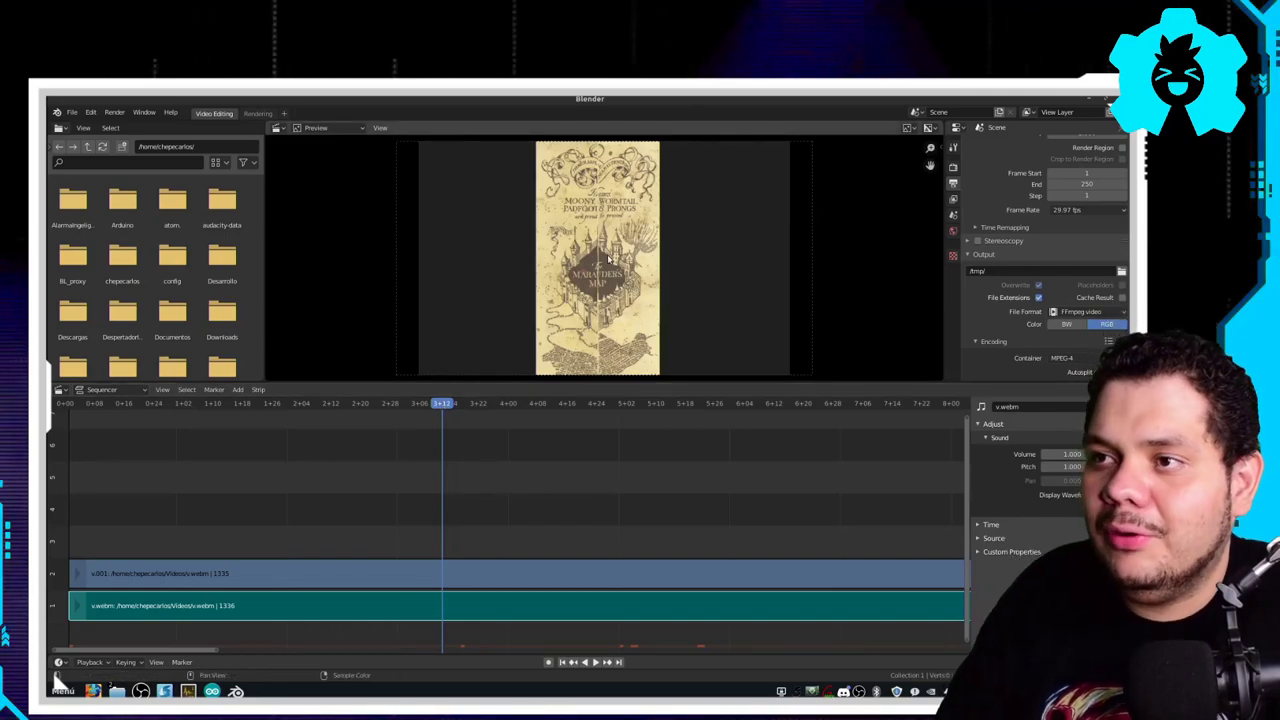
- Zoom and pan around the map in the preview, then fit both preview and timeline
{"action": "scroll", "coordinate": [583, 246], "scroll_direction": "up", "scroll_amount": 1}
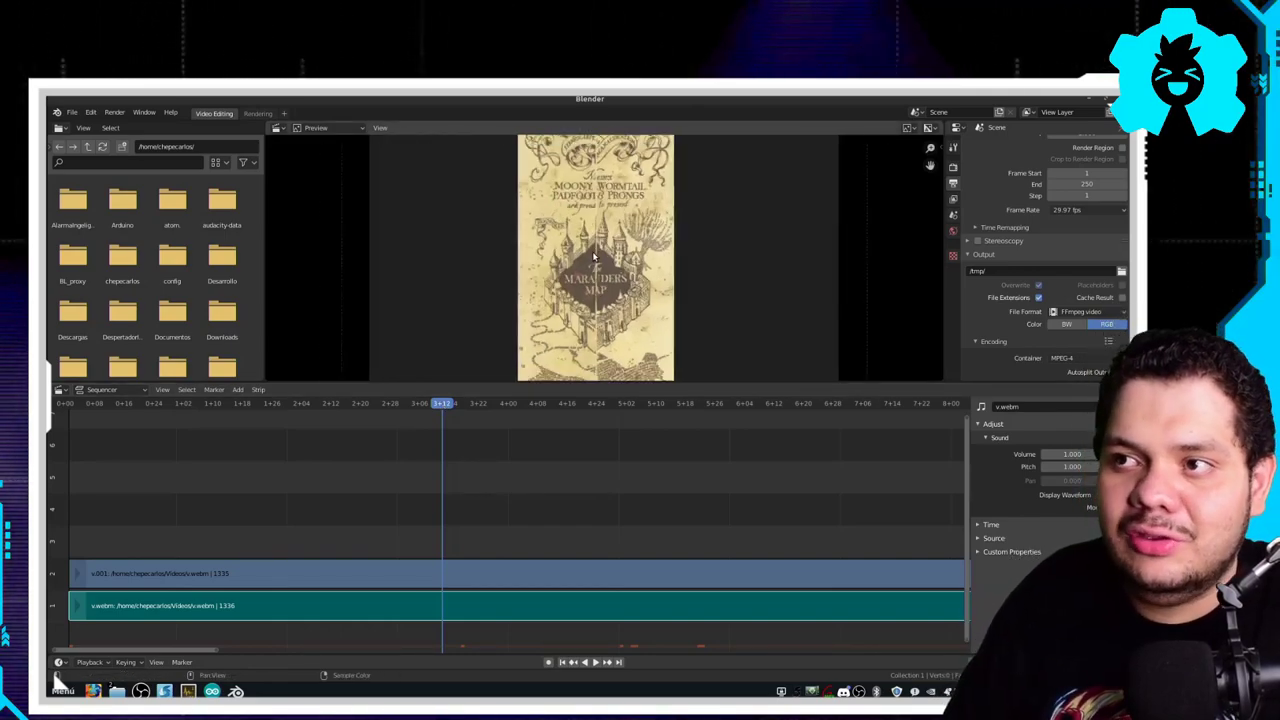
{"action": "scroll", "coordinate": [588, 250], "scroll_direction": "up", "scroll_amount": 2}
{"action": "scroll", "coordinate": [593, 252], "scroll_direction": "up", "scroll_amount": 2}
{"action": "left_click_drag", "start_coordinate": [593, 253], "coordinate": [658, 259]}
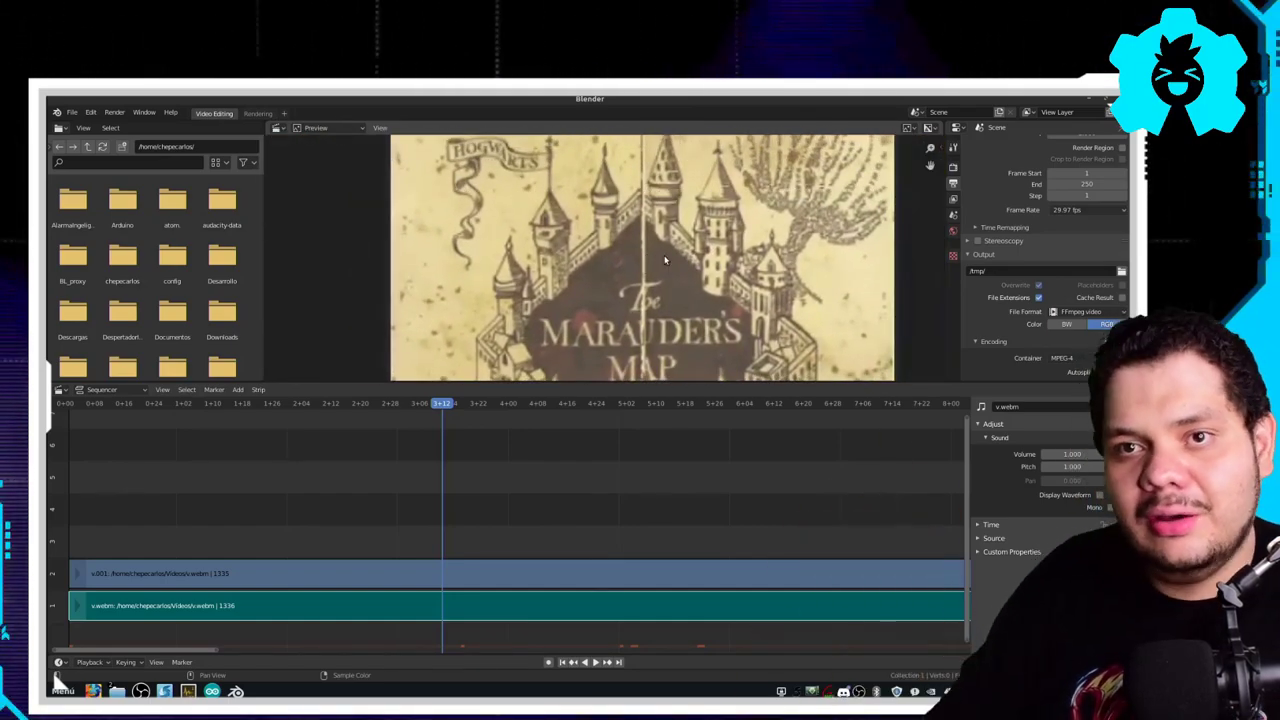
{"action": "scroll", "coordinate": [665, 260], "scroll_direction": "down", "scroll_amount": 2}
{"action": "scroll", "coordinate": [670, 290], "scroll_direction": "down", "scroll_amount": 2}
{"action": "scroll", "coordinate": [678, 330], "scroll_direction": "down", "scroll_amount": 1}
{"action": "scroll", "coordinate": [684, 357], "scroll_direction": "down", "scroll_amount": 1}
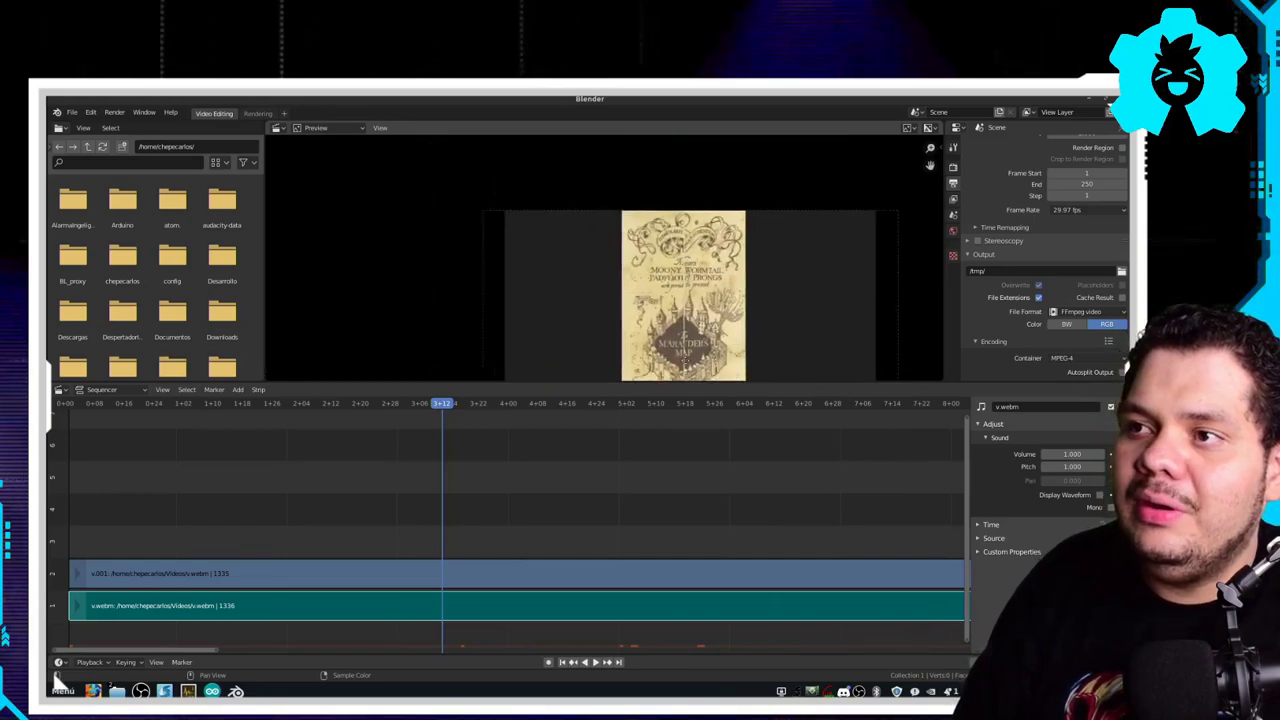
{"action": "left_click_drag", "start_coordinate": [711, 322], "coordinate": [679, 205]}
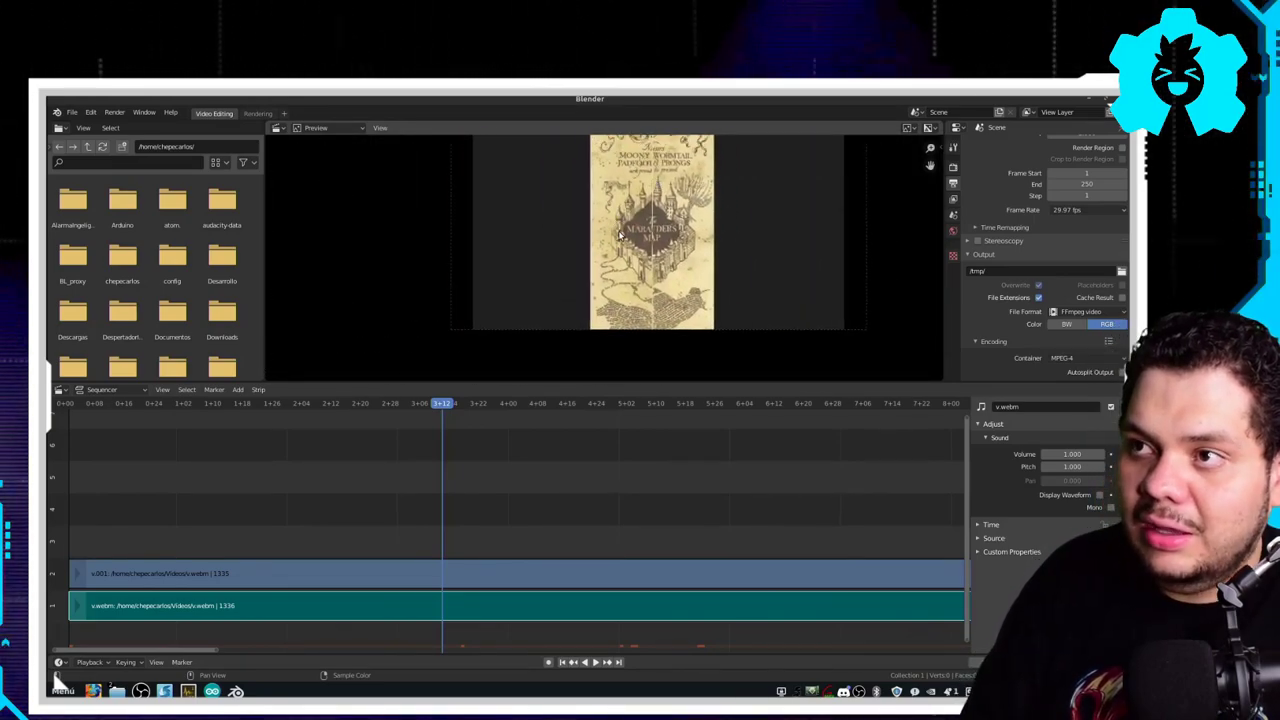
{"action": "key", "text": "Home"}
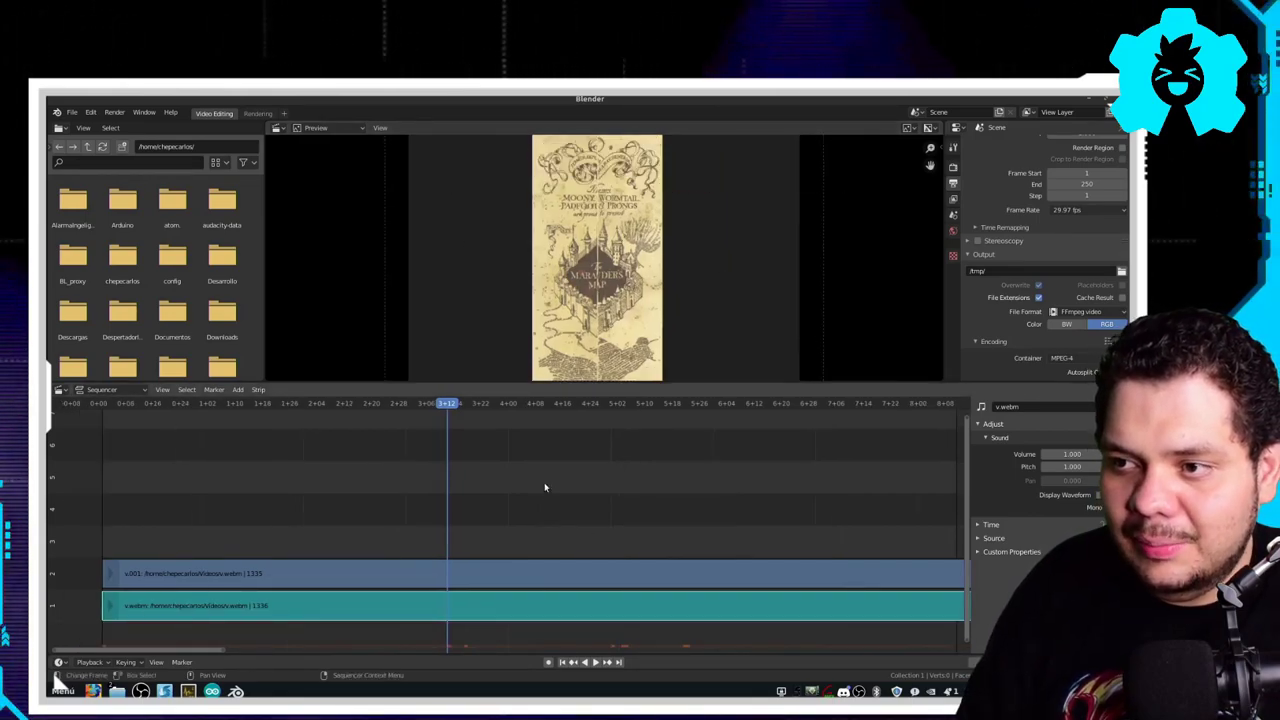
{"action": "key", "text": "Home"}
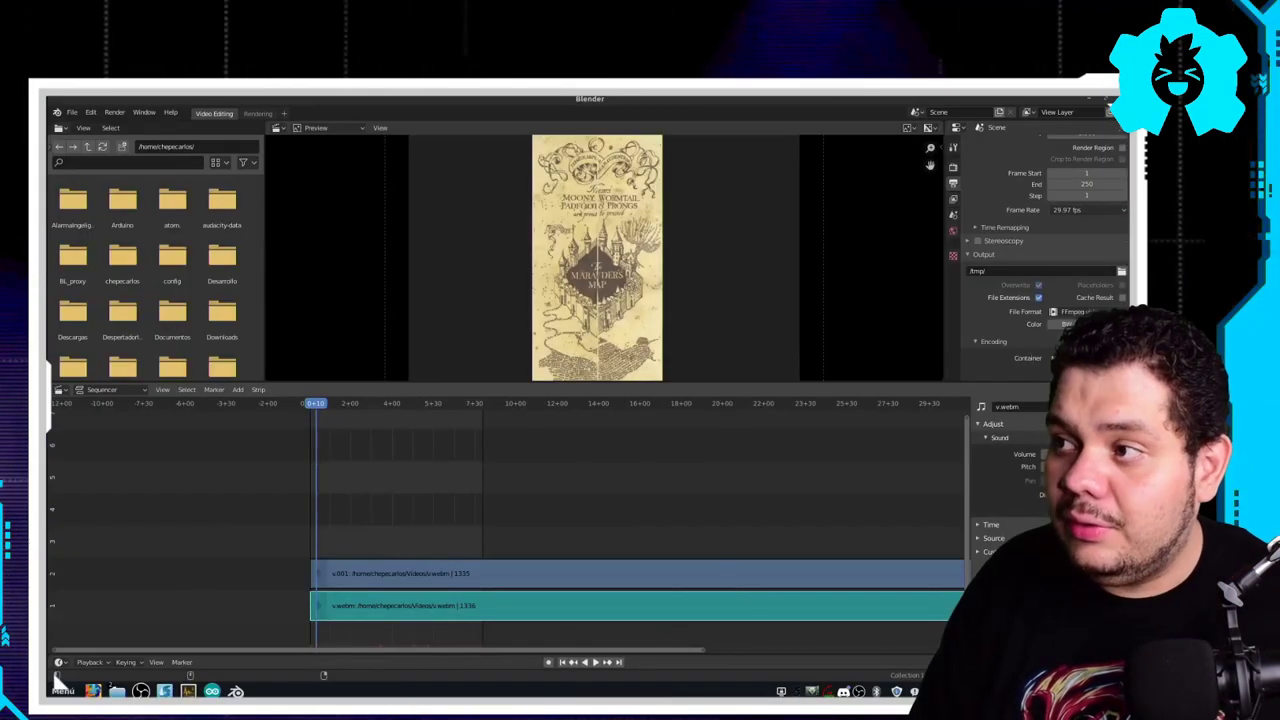
- Enable 25% Strip Proxy & Timecode on v.001 and rebuild its proxy and timecode indices
{"action": "left_click", "coordinate": [357, 405]}
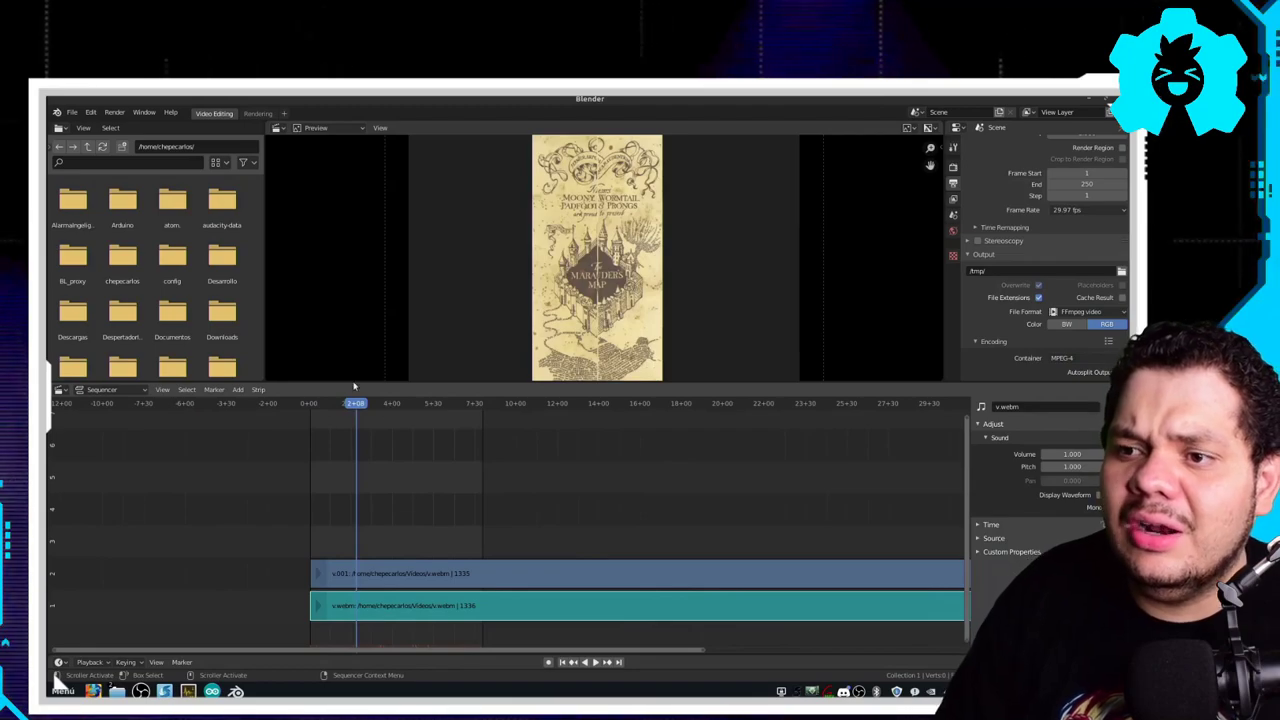
{"action": "left_click", "coordinate": [456, 575]}
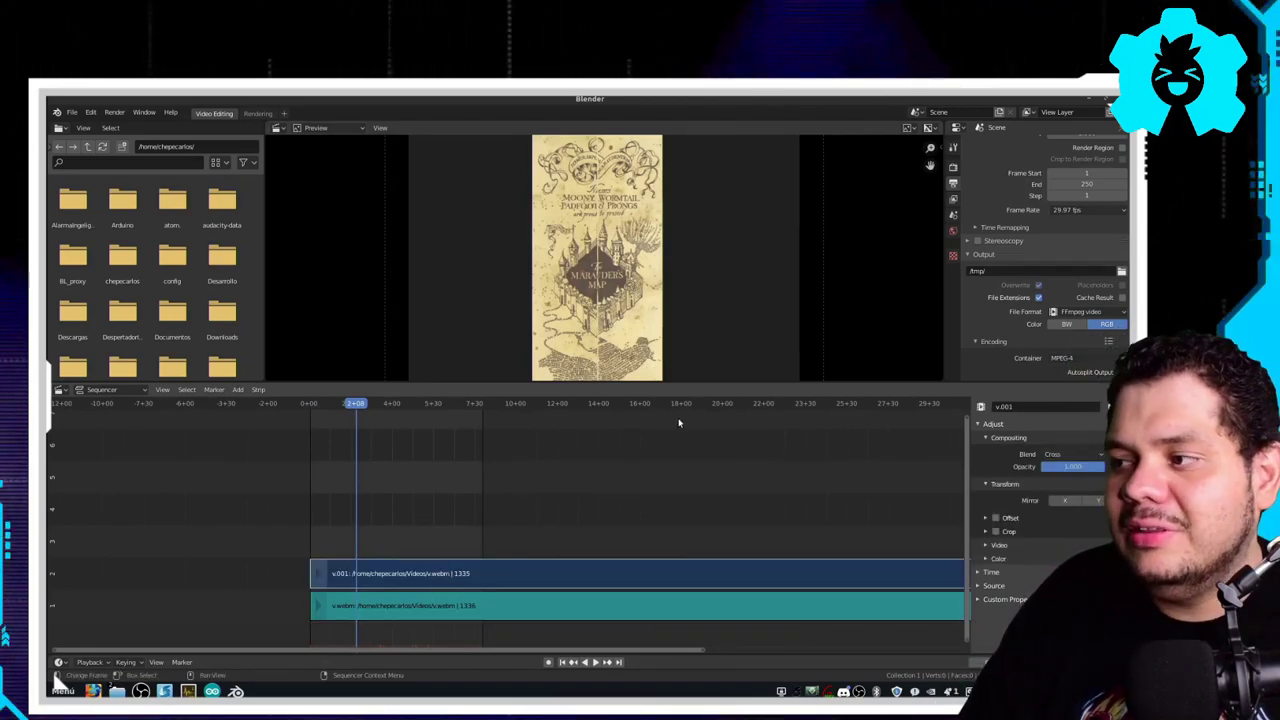
{"action": "scroll", "coordinate": [632, 260], "scroll_direction": "up", "scroll_amount": 3}
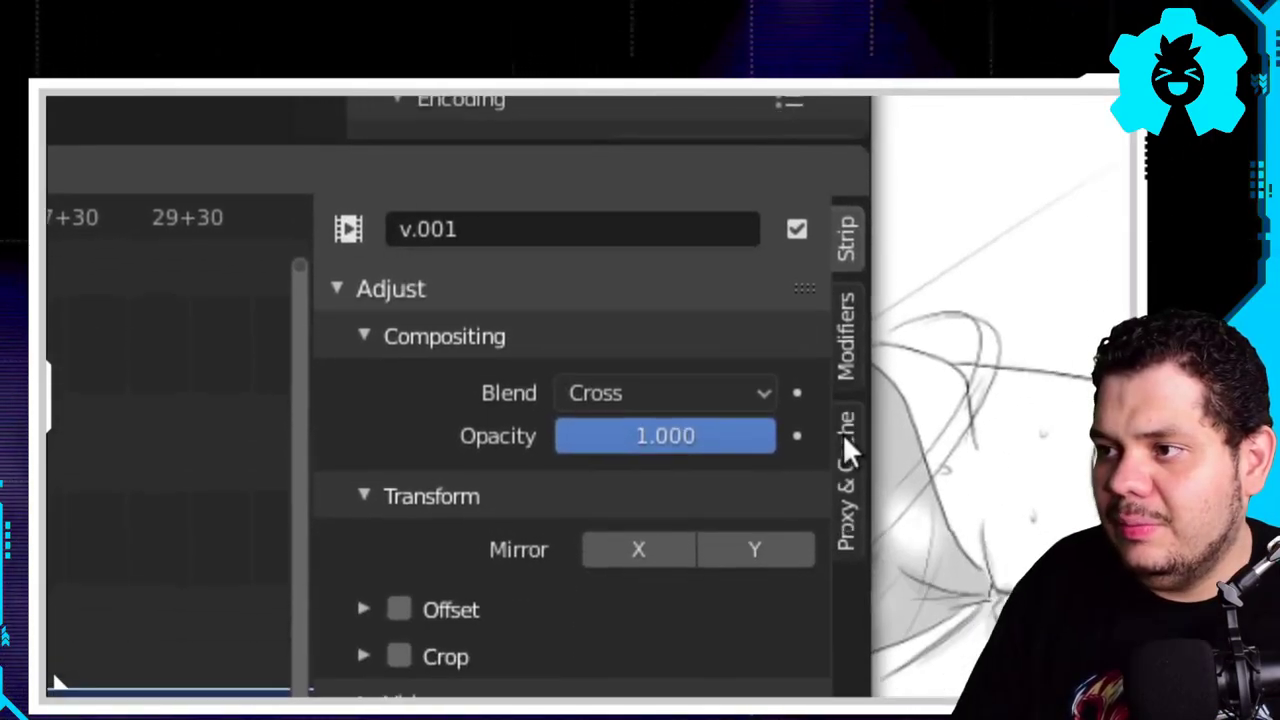
{"action": "left_click", "coordinate": [1123, 466]}
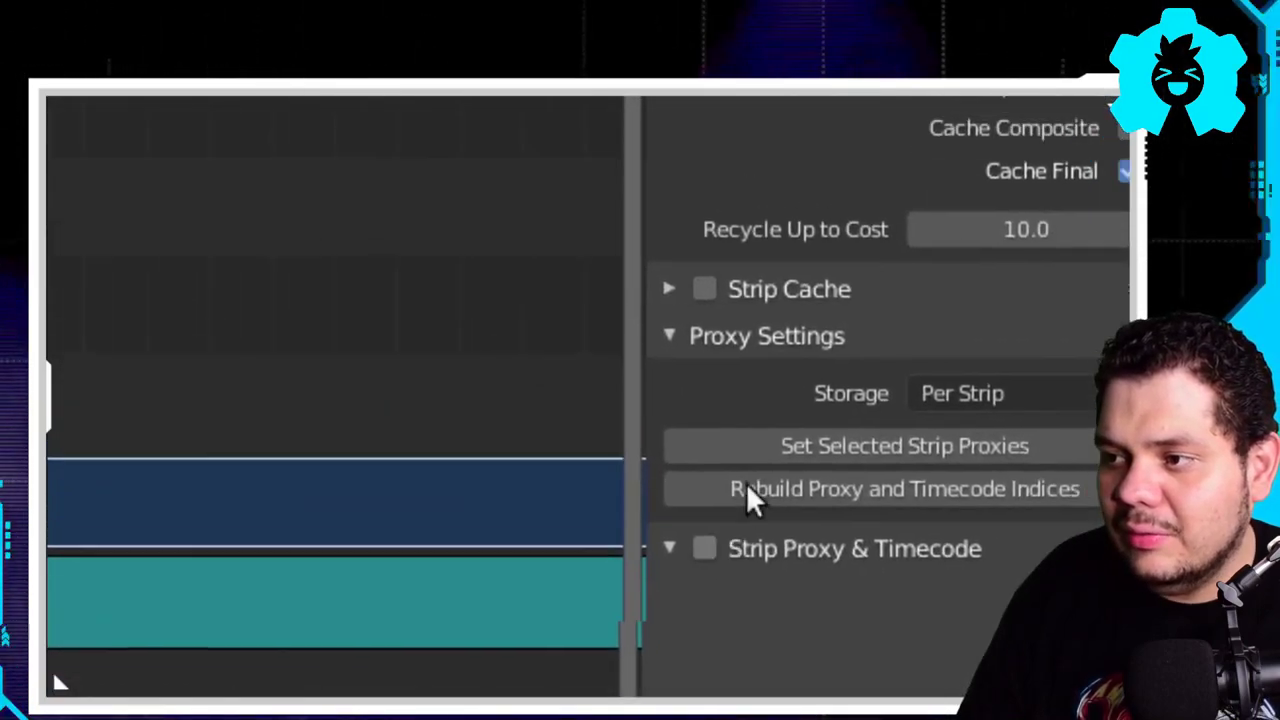
{"action": "left_click", "coordinate": [730, 499]}
{"action": "scroll", "coordinate": [773, 521], "scroll_direction": "down", "scroll_amount": 5}
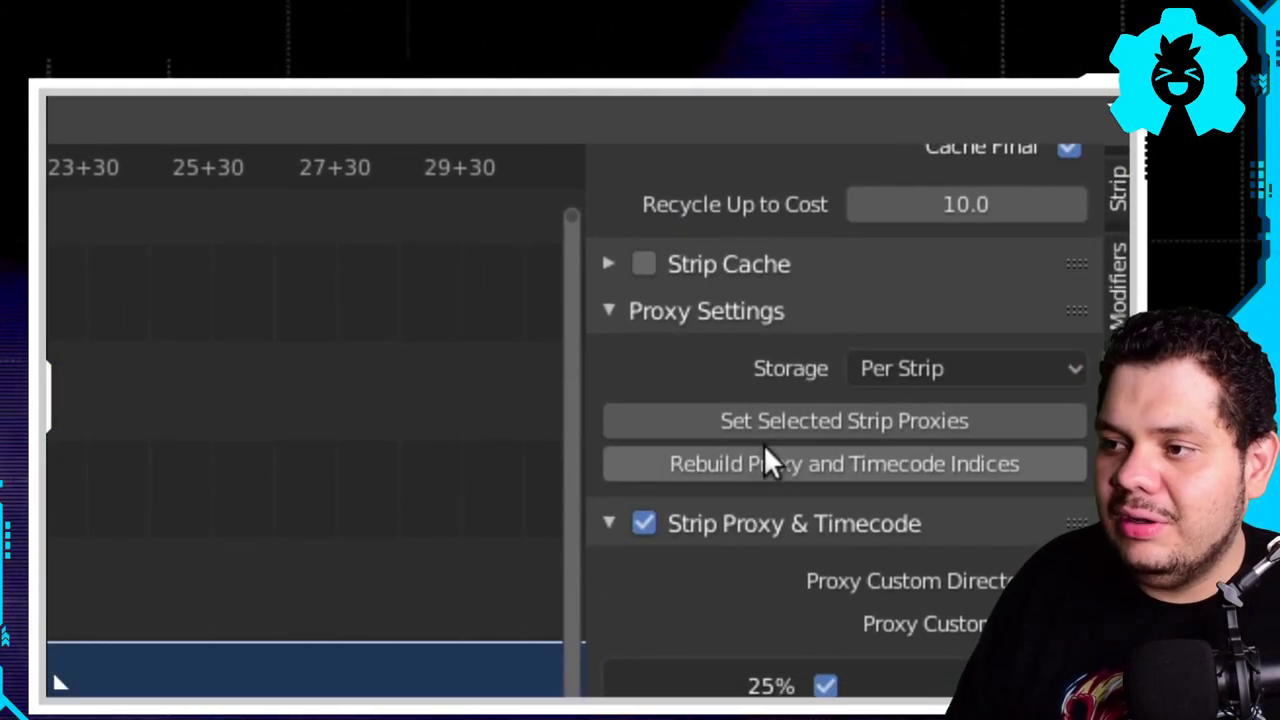
{"action": "left_click", "coordinate": [777, 413]}
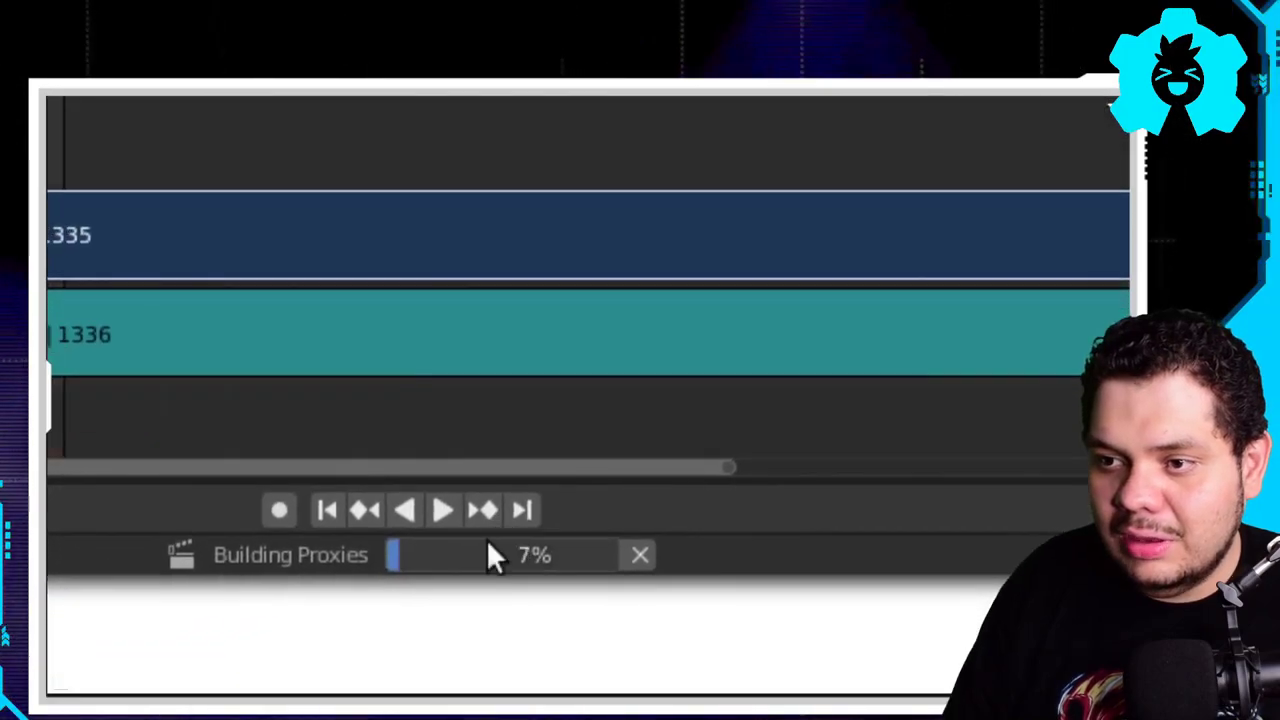
{"action": "mouse_move", "coordinate": [481, 545]}
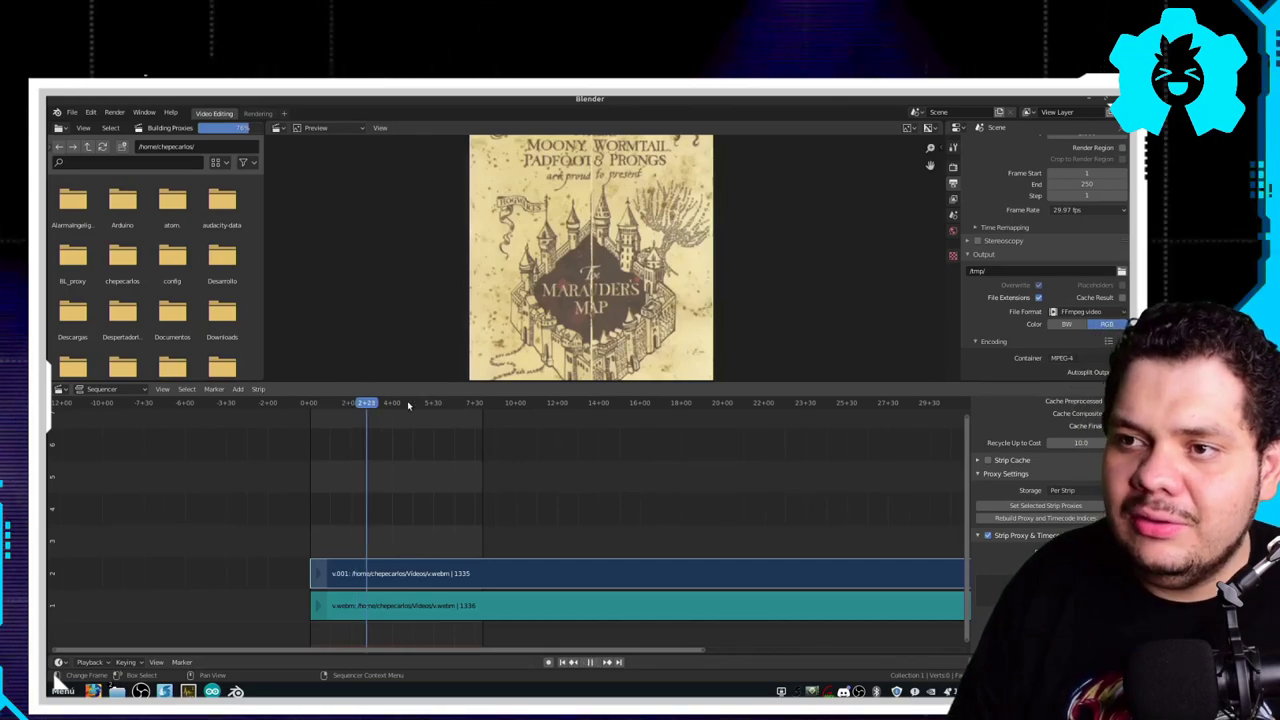
- Stop playback and set the preview's Proxy Render Size to 25% in its sidebar
{"action": "key", "text": "Escape"}
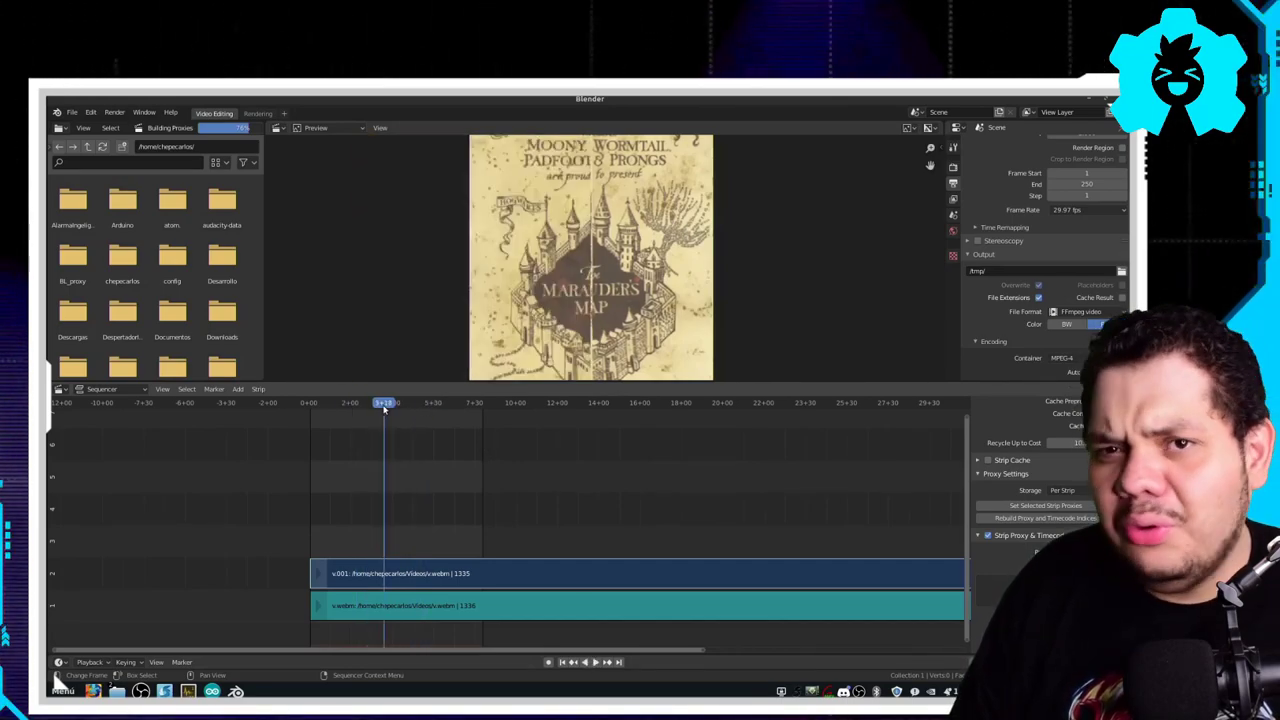
{"action": "left_click", "coordinate": [379, 129]}
{"action": "left_click", "coordinate": [396, 141]}
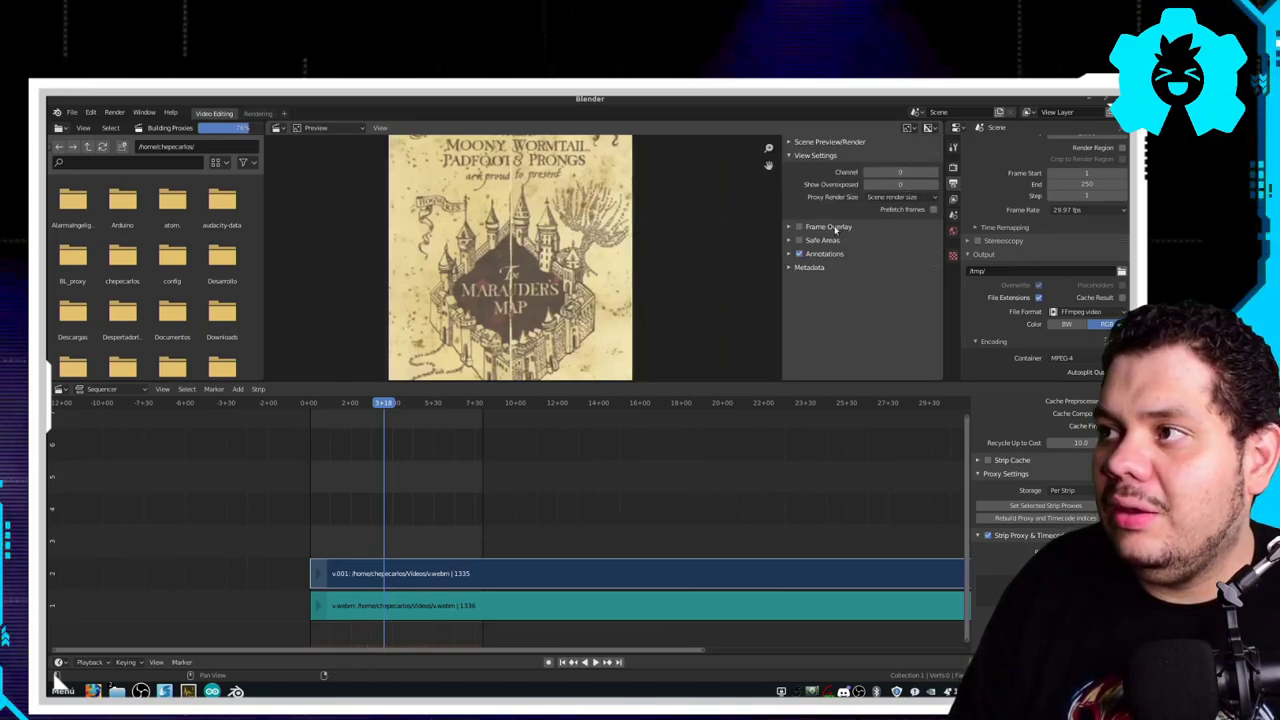
{"action": "left_click", "coordinate": [890, 198]}
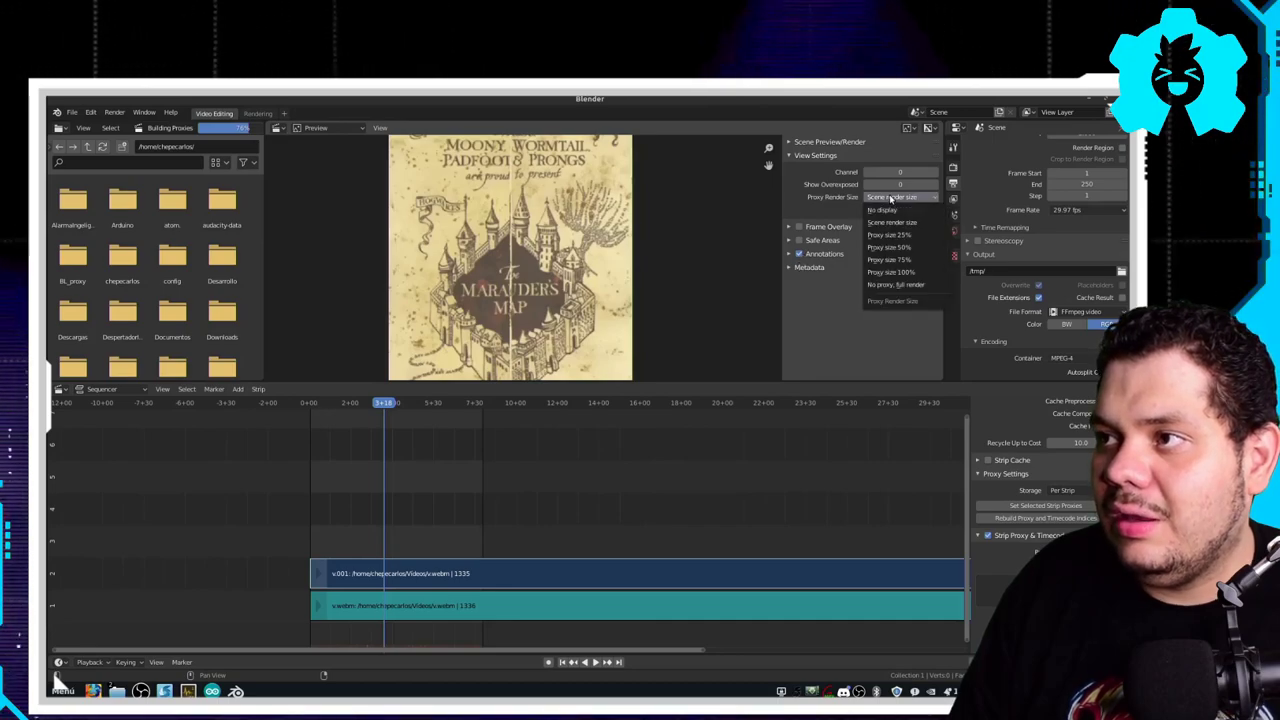
{"action": "left_click", "coordinate": [895, 234]}
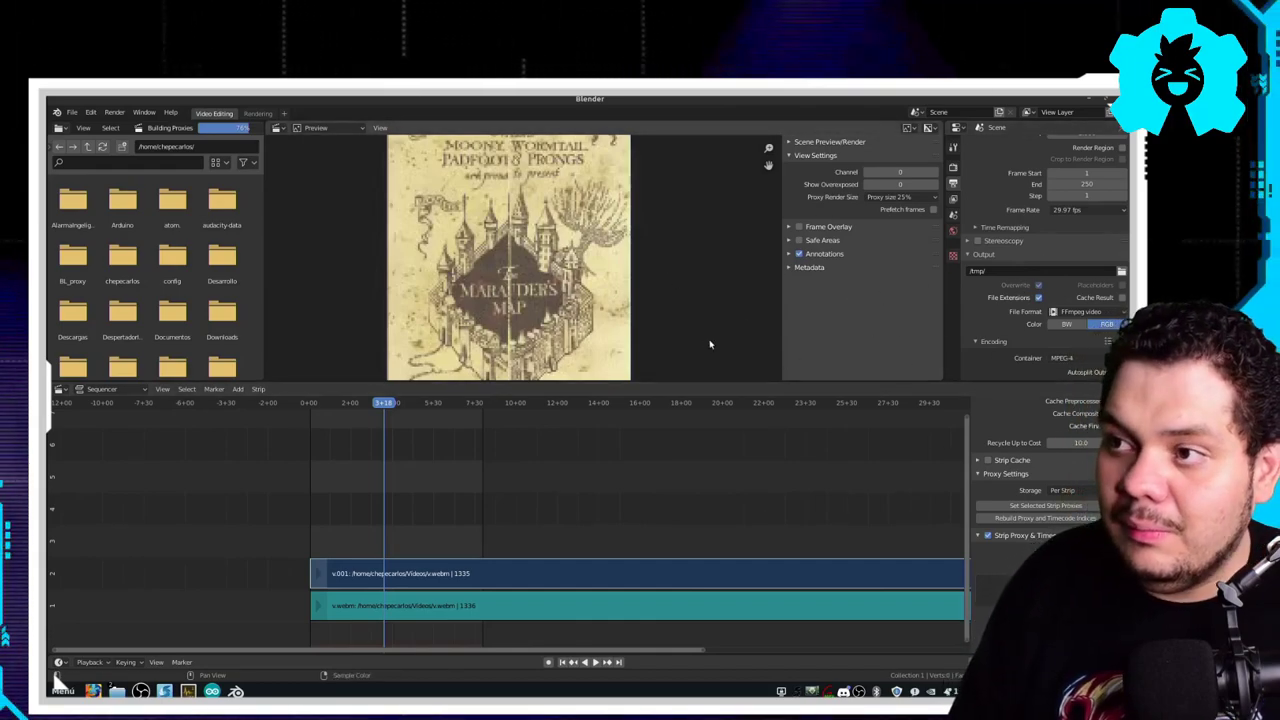
- Save the current setup again as the default startup file
{"action": "left_click", "coordinate": [72, 113]}
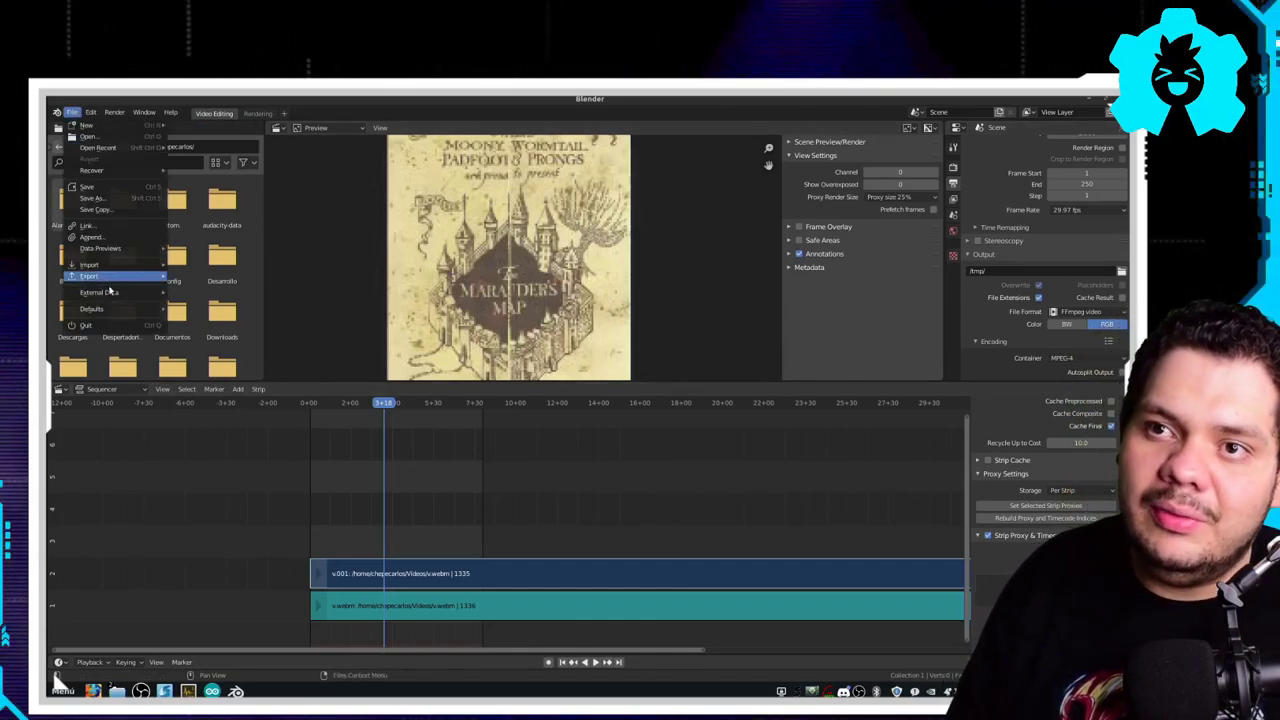
{"action": "left_click", "coordinate": [207, 319]}
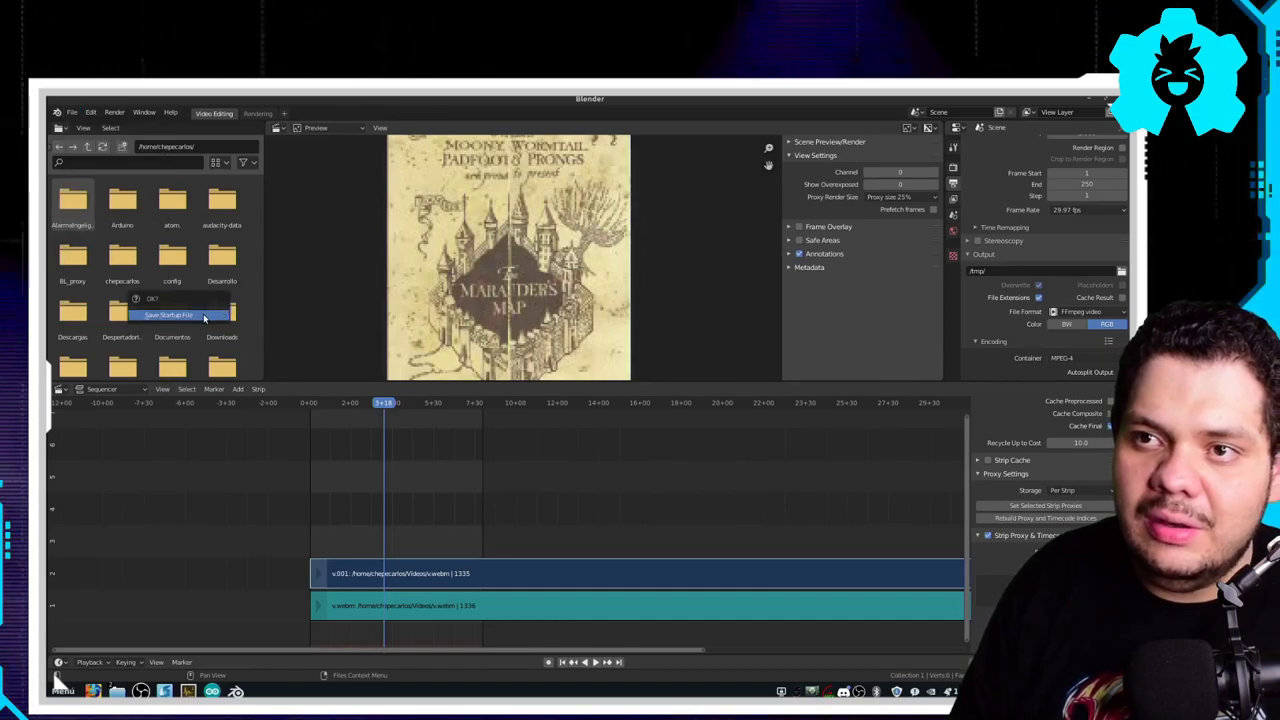
{"action": "left_click", "coordinate": [204, 316]}
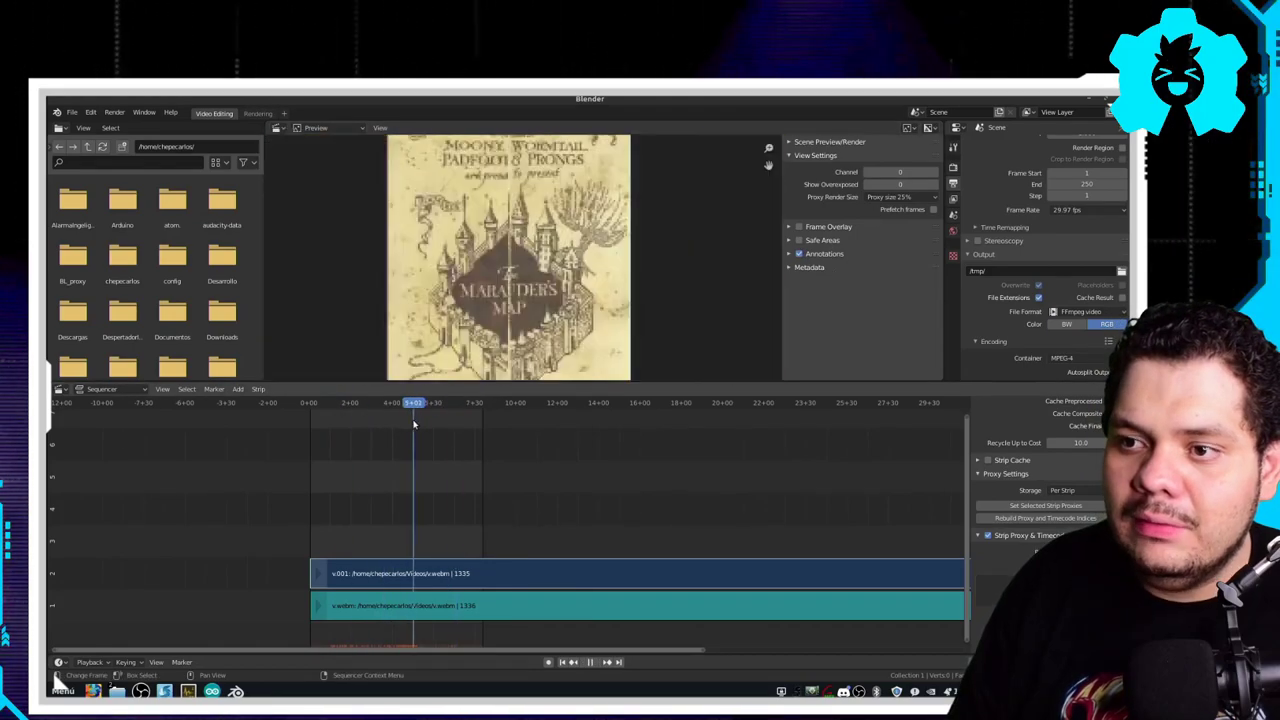
- Scrub to around 15+19 where the unfolded map appears, zoom in, then refit the preview
{"action": "mouse_move", "coordinate": [414, 425]}
{"action": "left_mouse_down"}
{"action": "mouse_move", "coordinate": [772, 458]}
{"action": "mouse_move", "coordinate": [634, 452]}
{"action": "left_mouse_up"}
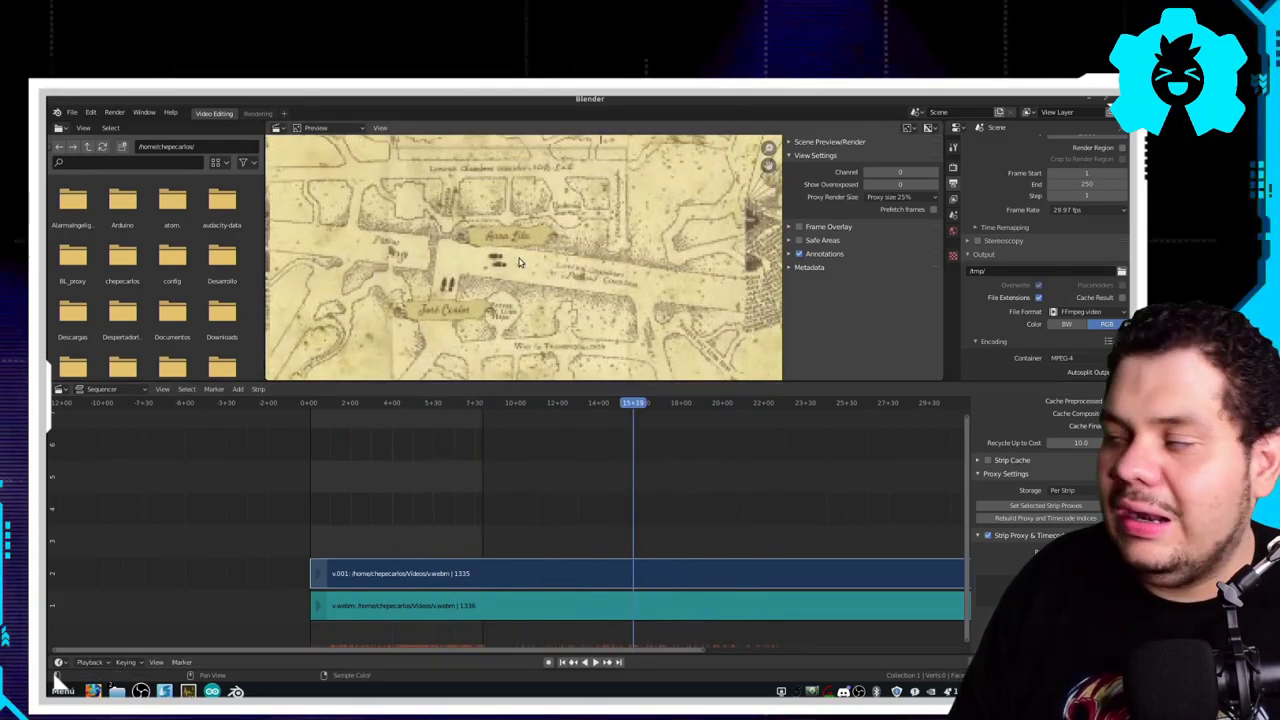
{"action": "scroll", "coordinate": [519, 262], "scroll_direction": "up", "scroll_amount": 2}
{"action": "scroll", "coordinate": [525, 258], "scroll_direction": "up", "scroll_amount": 2}
{"action": "scroll", "coordinate": [535, 252], "scroll_direction": "up", "scroll_amount": 2}
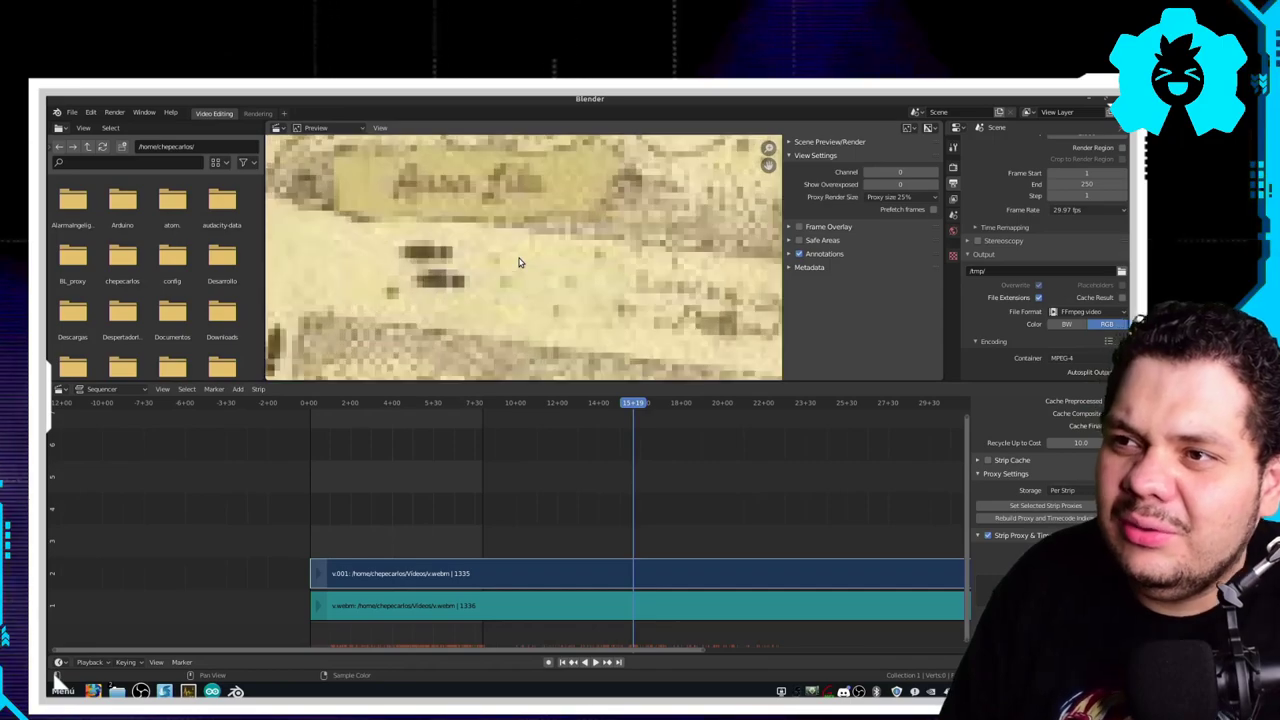
{"action": "scroll", "coordinate": [543, 248], "scroll_direction": "up", "scroll_amount": 1}
{"action": "scroll", "coordinate": [543, 248], "scroll_direction": "down", "scroll_amount": 2}
{"action": "key", "text": "Home"}
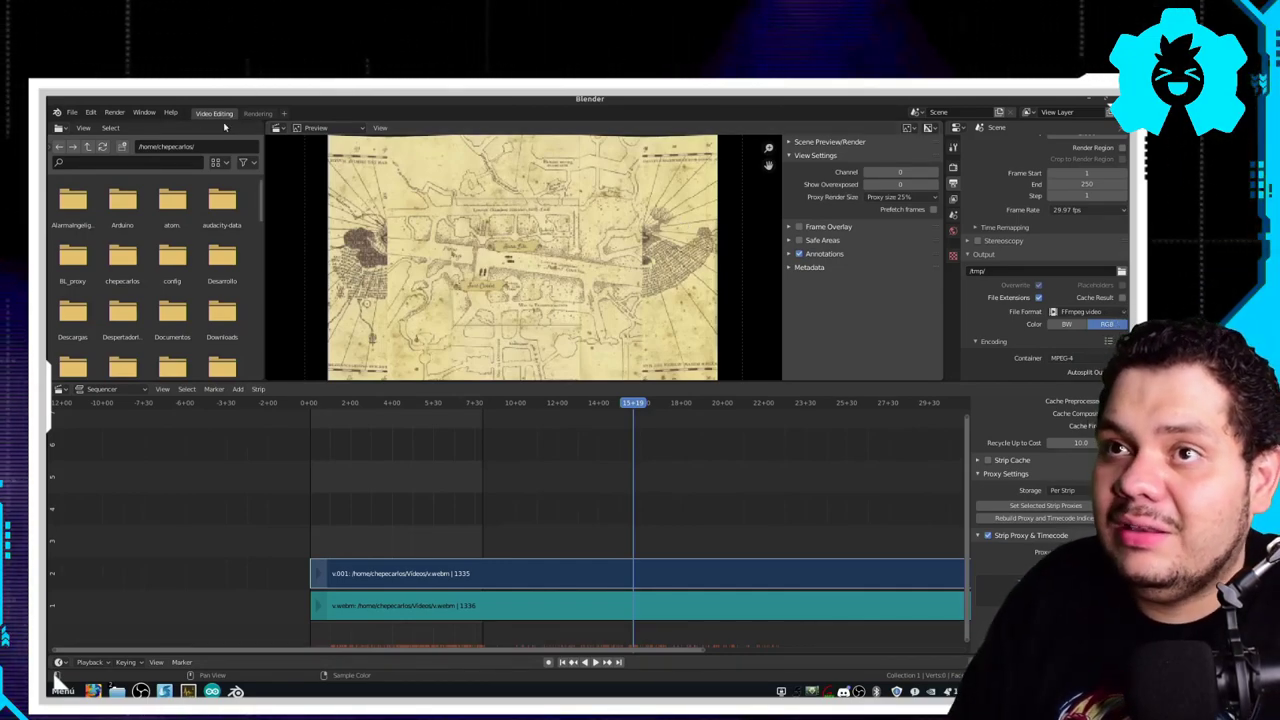
{"action": "left_click", "coordinate": [116, 113]}
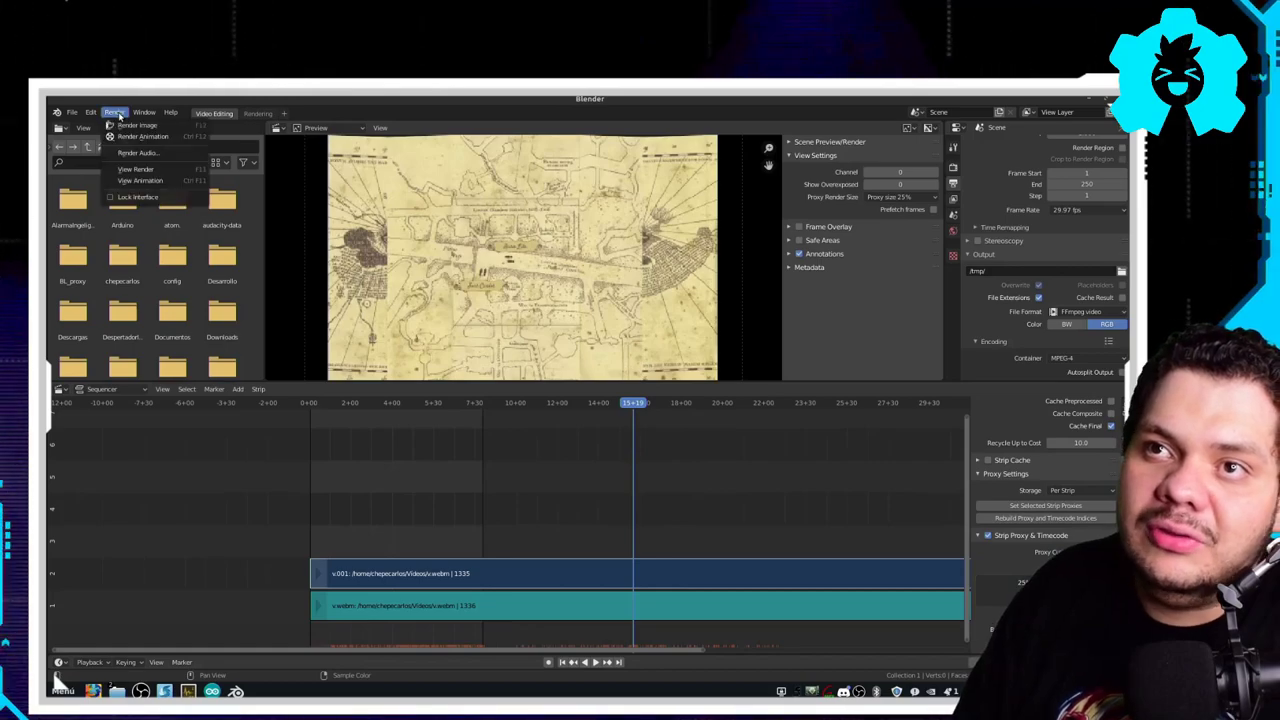
{"action": "left_click", "coordinate": [130, 125]}
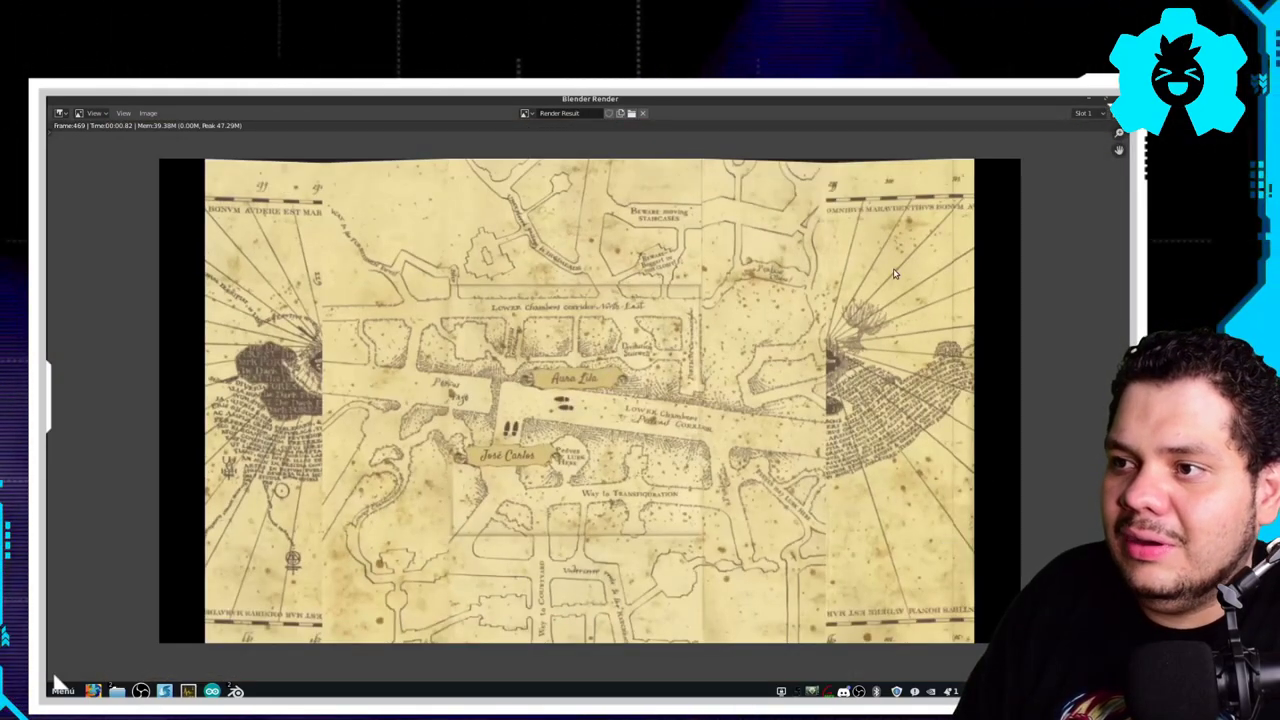
{"action": "scroll", "coordinate": [367, 299], "scroll_direction": "up", "scroll_amount": 8}
{"action": "scroll", "coordinate": [450, 290], "scroll_direction": "down", "scroll_amount": 2}
{"action": "scroll", "coordinate": [518, 281], "scroll_direction": "down", "scroll_amount": 7}
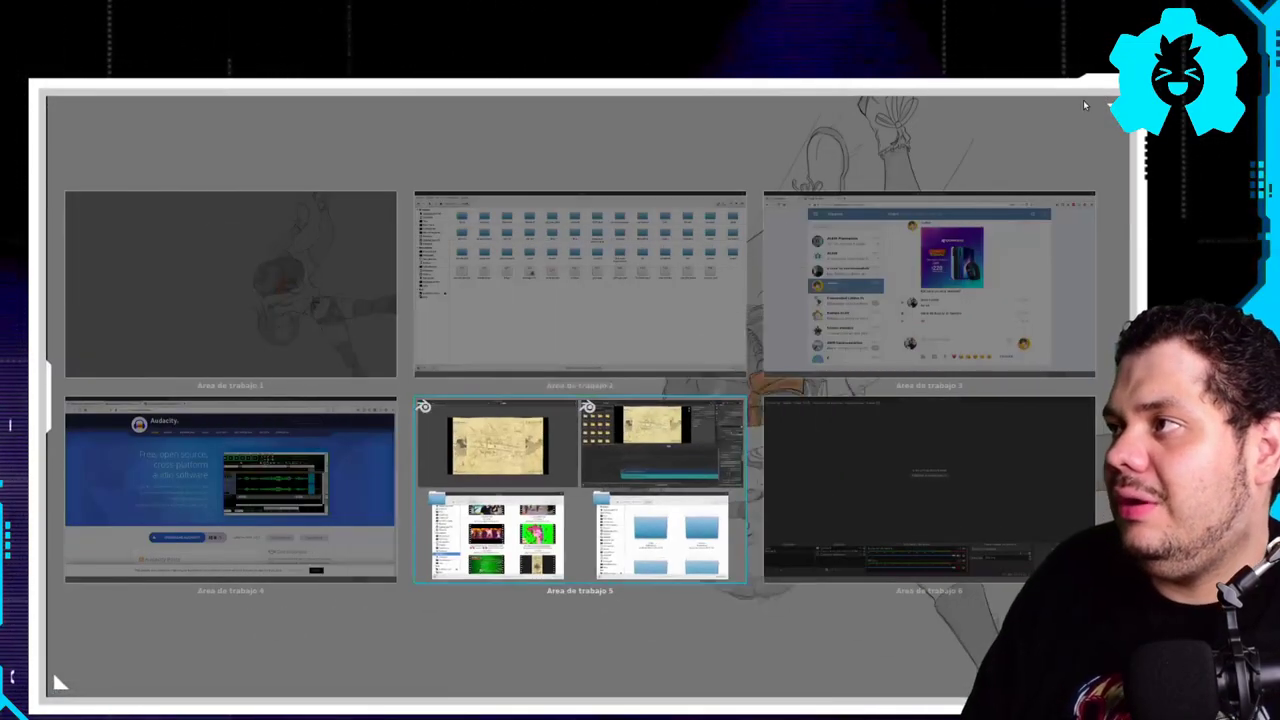
{"action": "left_click", "coordinate": [1083, 100]}
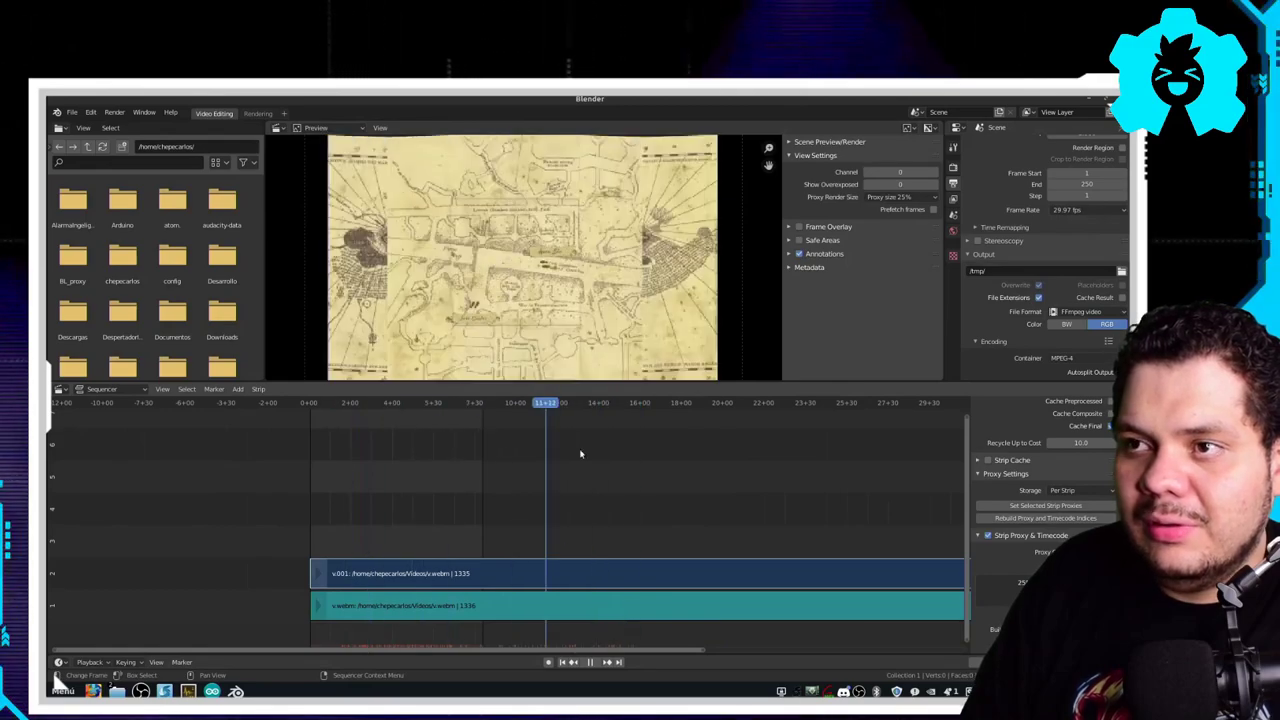
- Scrub ahead in the map clip, then box-select and erase both map strips
{"action": "left_click_drag", "start_coordinate": [359, 404], "coordinate": [492, 404]}
{"action": "left_click_drag", "start_coordinate": [463, 459], "coordinate": [600, 451]}
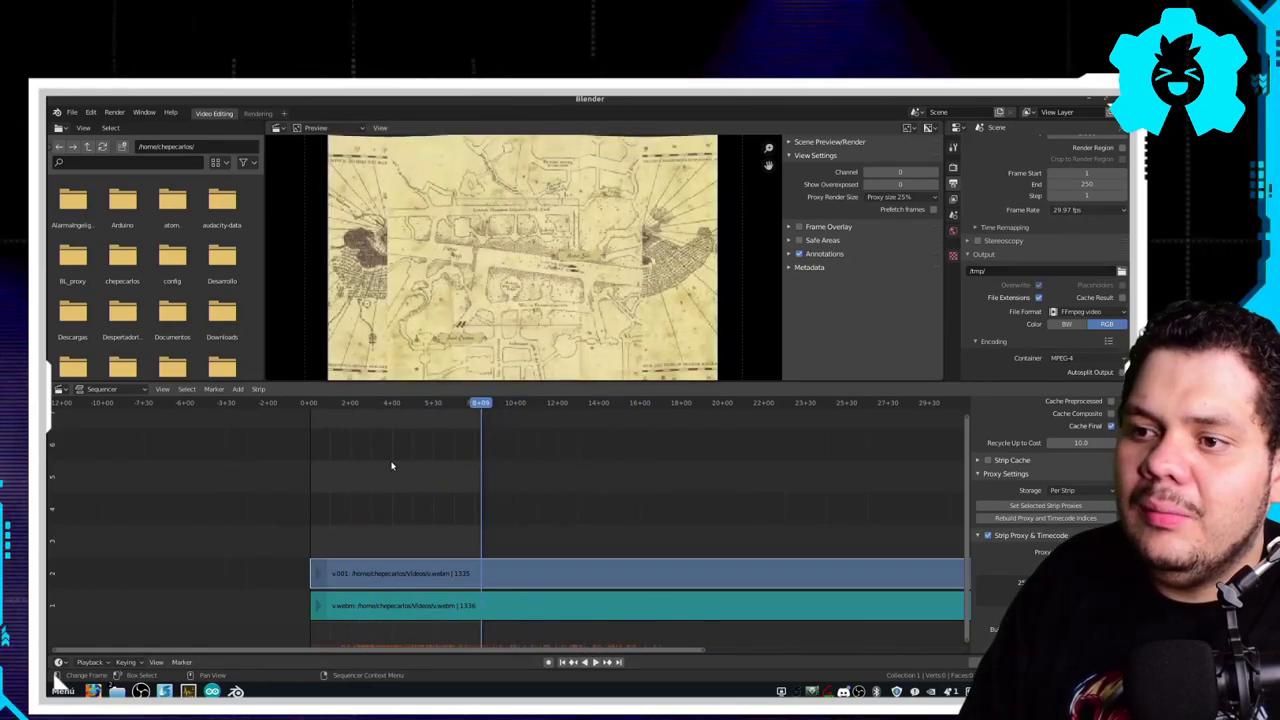
{"action": "left_click_drag", "start_coordinate": [378, 455], "coordinate": [632, 629]}
{"action": "key", "text": "x"}
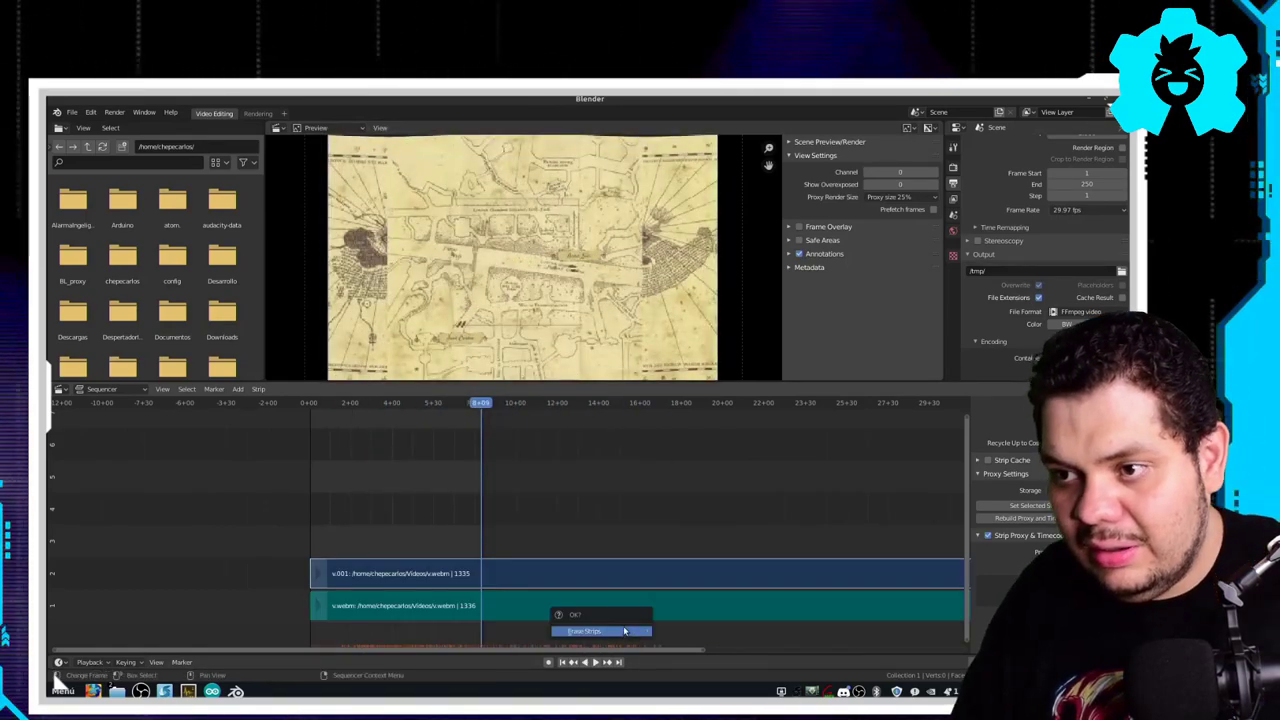
{"action": "left_click", "coordinate": [632, 631]}
- Open the TomaA folder in the Editar file manager window and return to Blender
{"action": "mouse_move", "coordinate": [57, 683]}
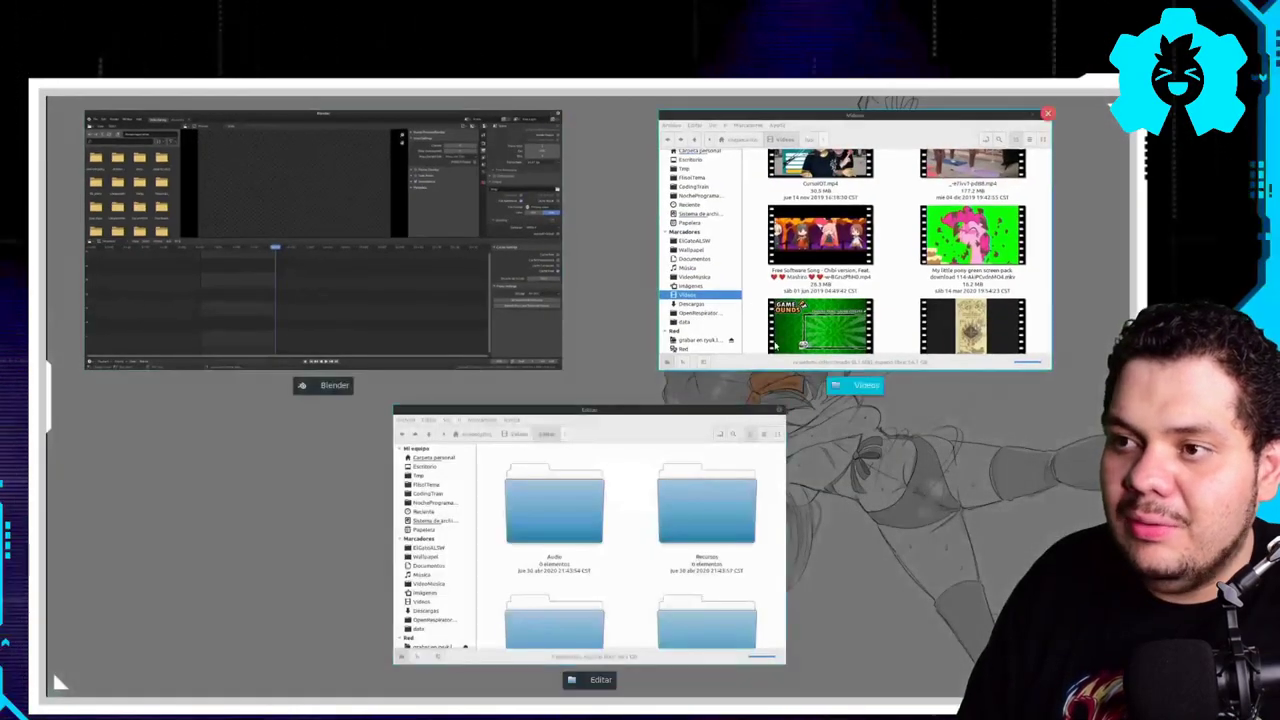
{"action": "left_click", "coordinate": [641, 461]}
{"action": "scroll", "coordinate": [740, 434], "scroll_direction": "down", "scroll_amount": 2}
{"action": "left_click", "coordinate": [888, 330]}
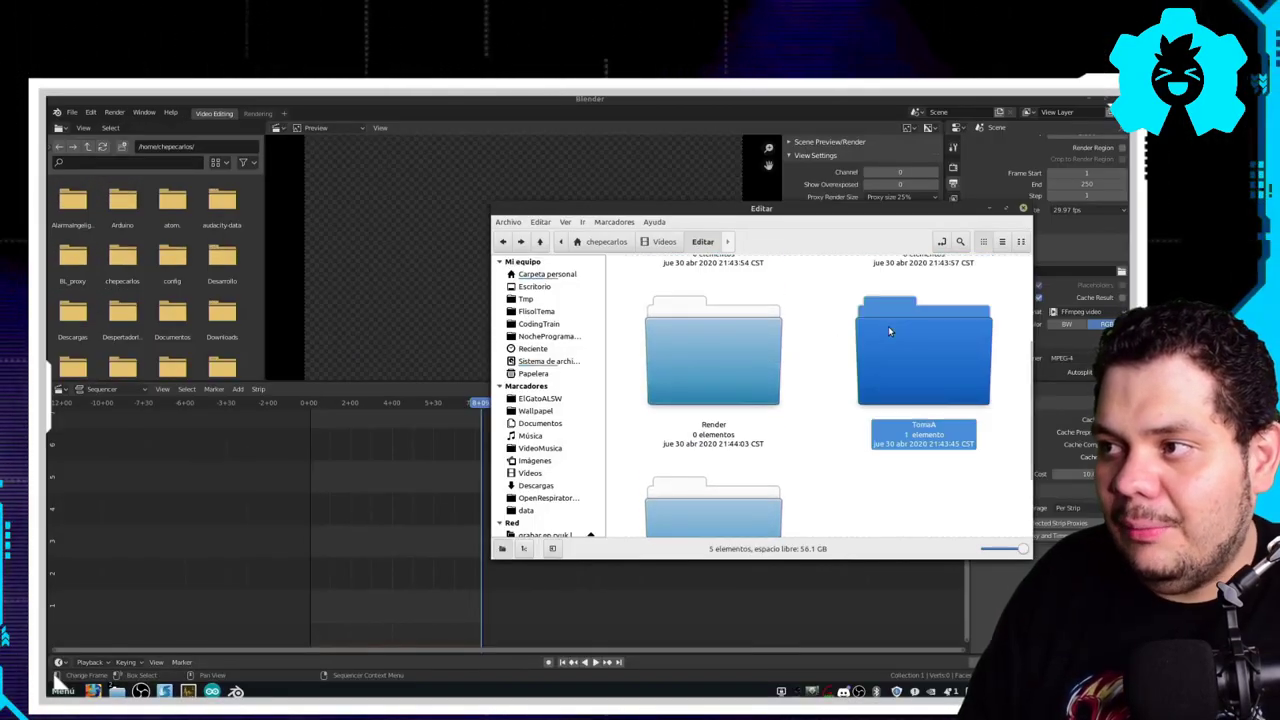
{"action": "left_click", "coordinate": [436, 412]}
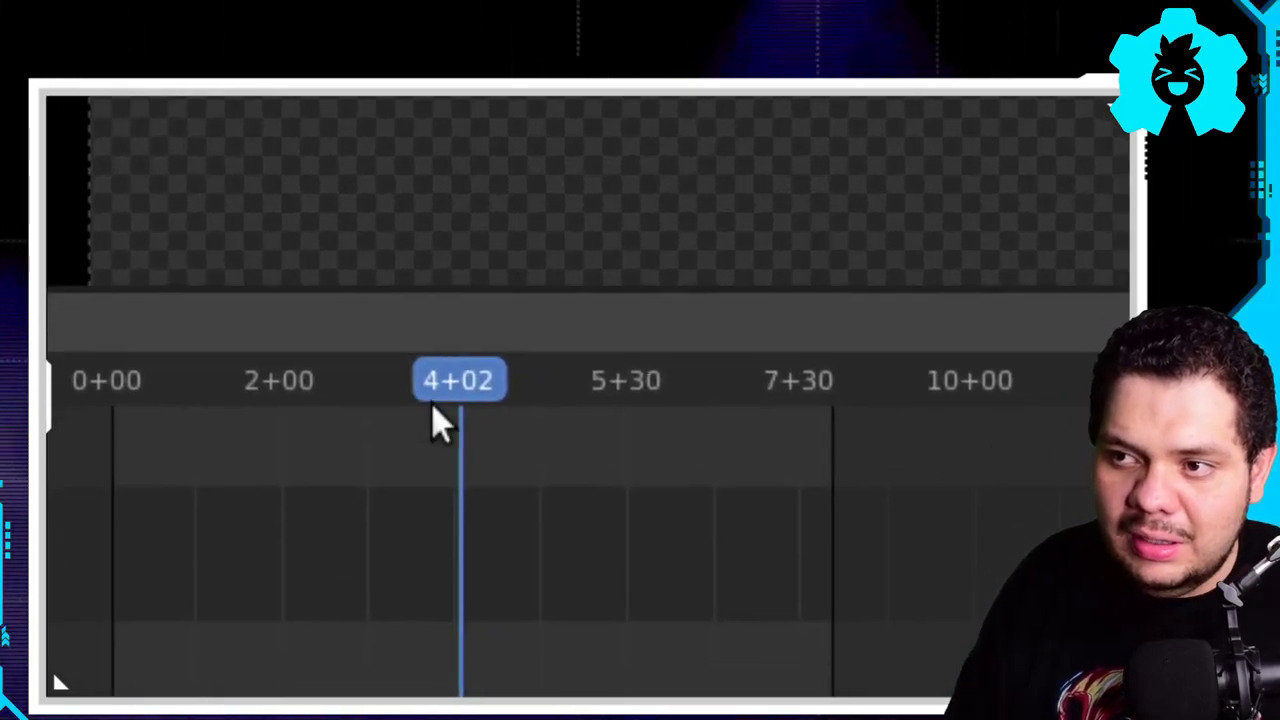
- Scrub the playhead to about 5+28 and back to 0+00, then raise the TomaA folder
{"action": "left_click", "coordinate": [432, 410]}
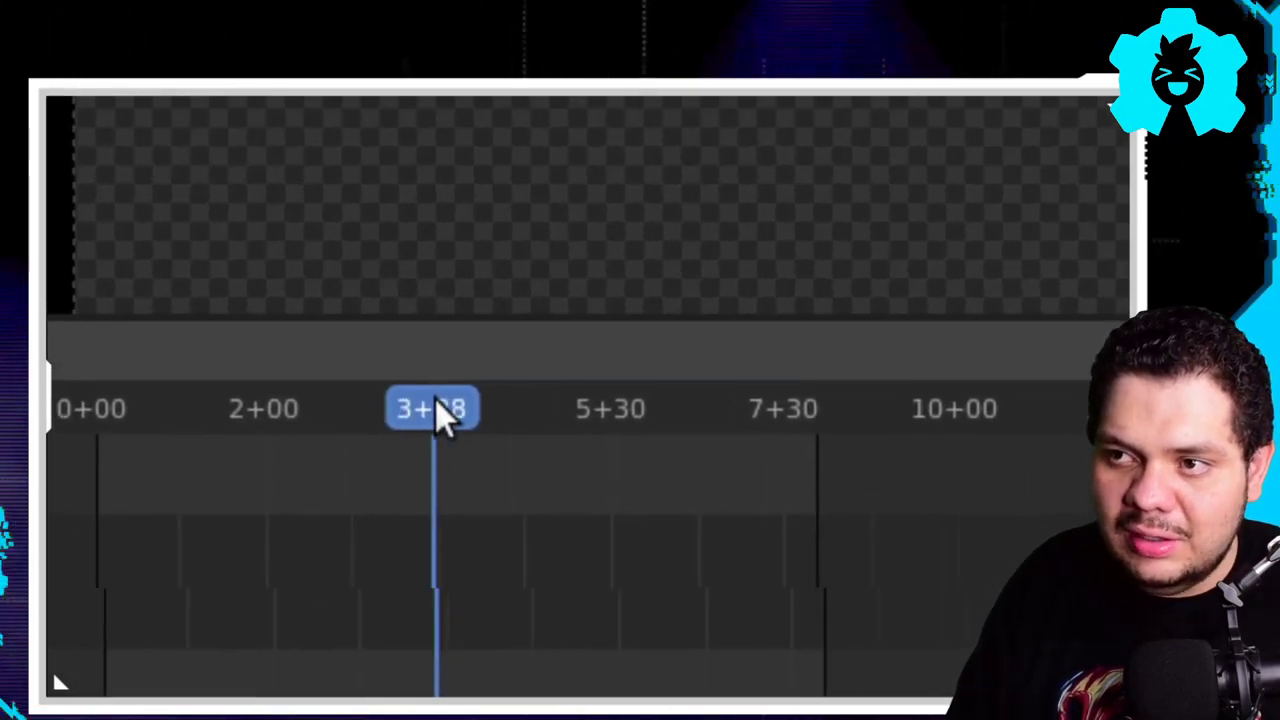
{"action": "left_click_drag", "start_coordinate": [419, 410], "coordinate": [372, 420]}
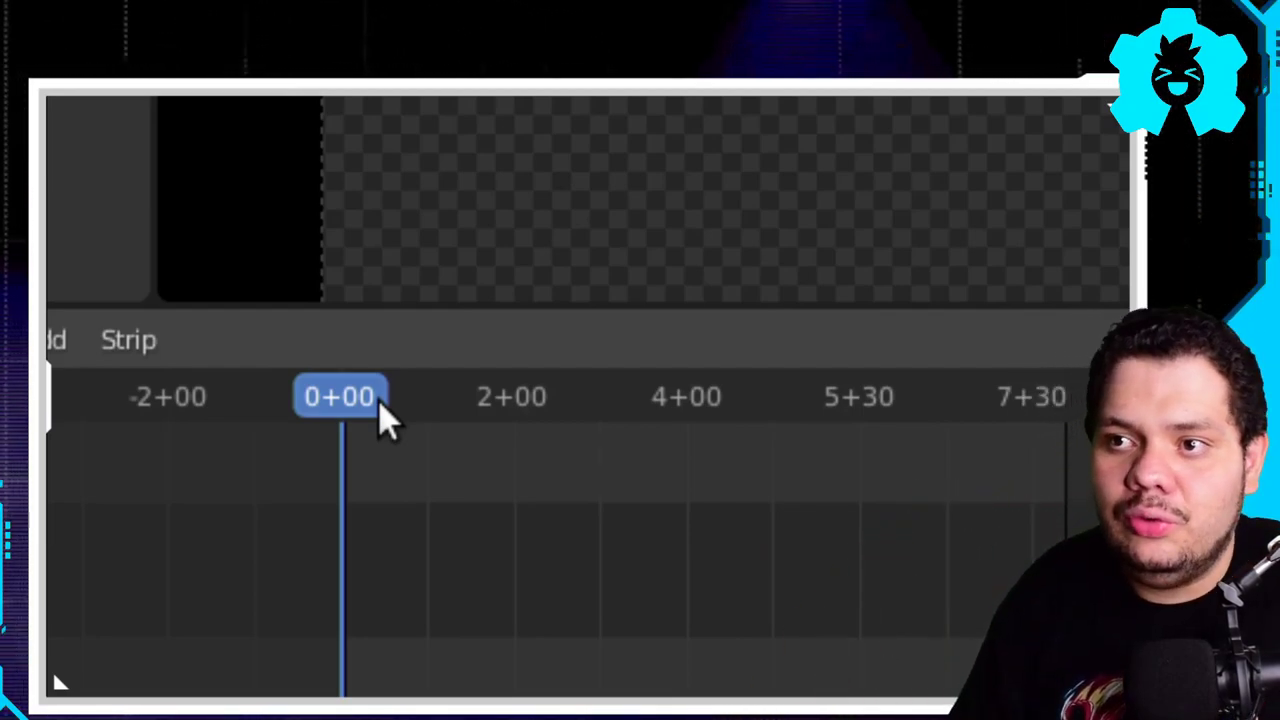
{"action": "mouse_move", "coordinate": [380, 405]}
{"action": "left_mouse_down"}
{"action": "mouse_move", "coordinate": [500, 409]}
{"action": "mouse_move", "coordinate": [467, 420]}
{"action": "left_mouse_up"}
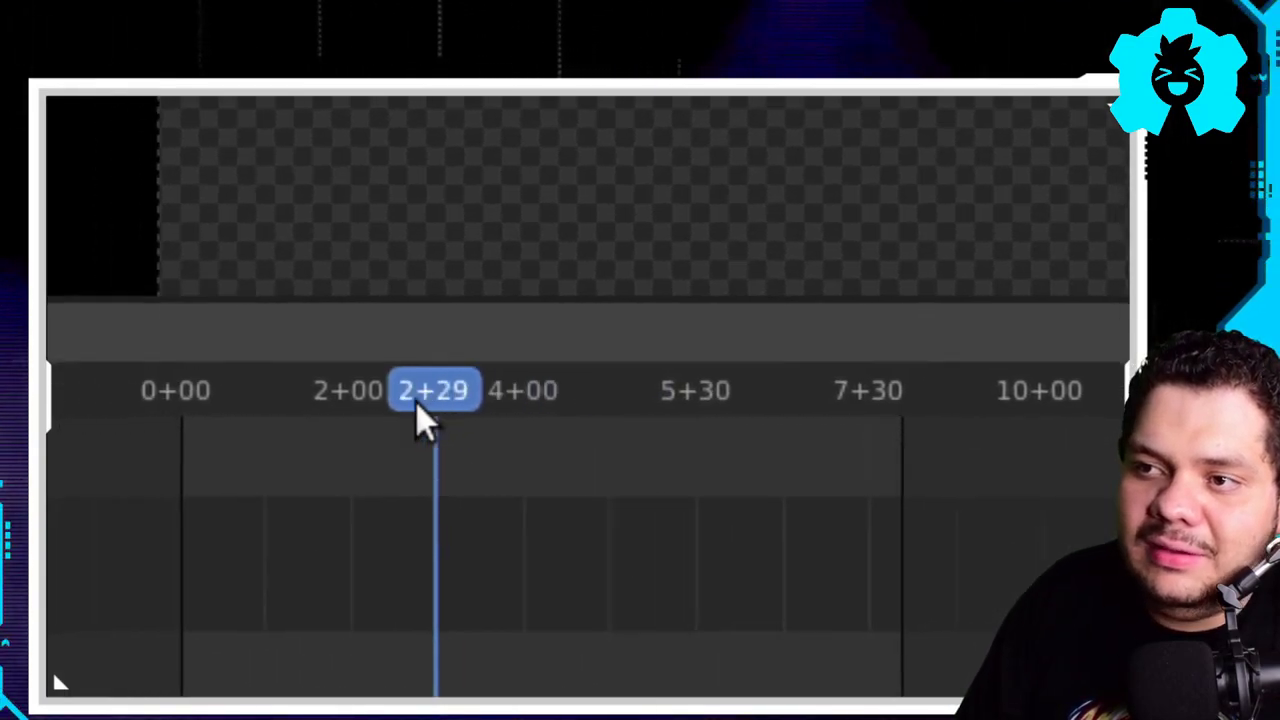
{"action": "left_click_drag", "start_coordinate": [472, 418], "coordinate": [366, 420]}
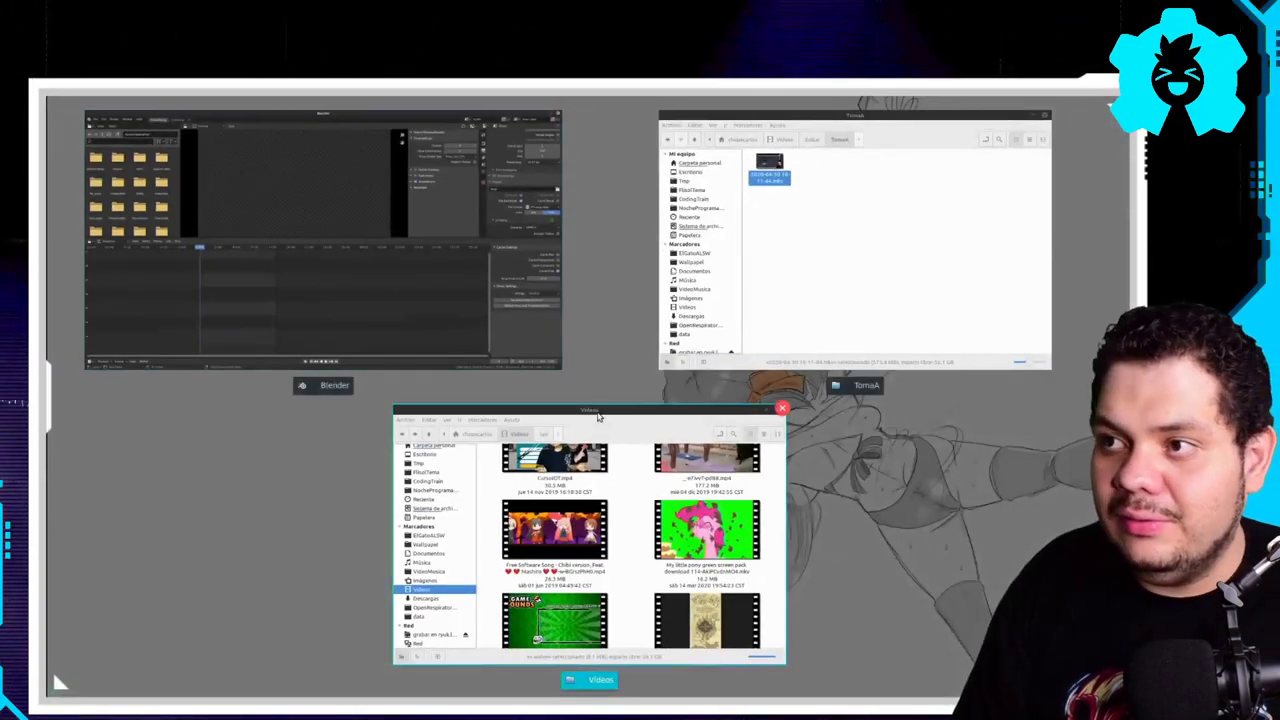
{"action": "left_click", "coordinate": [743, 297]}
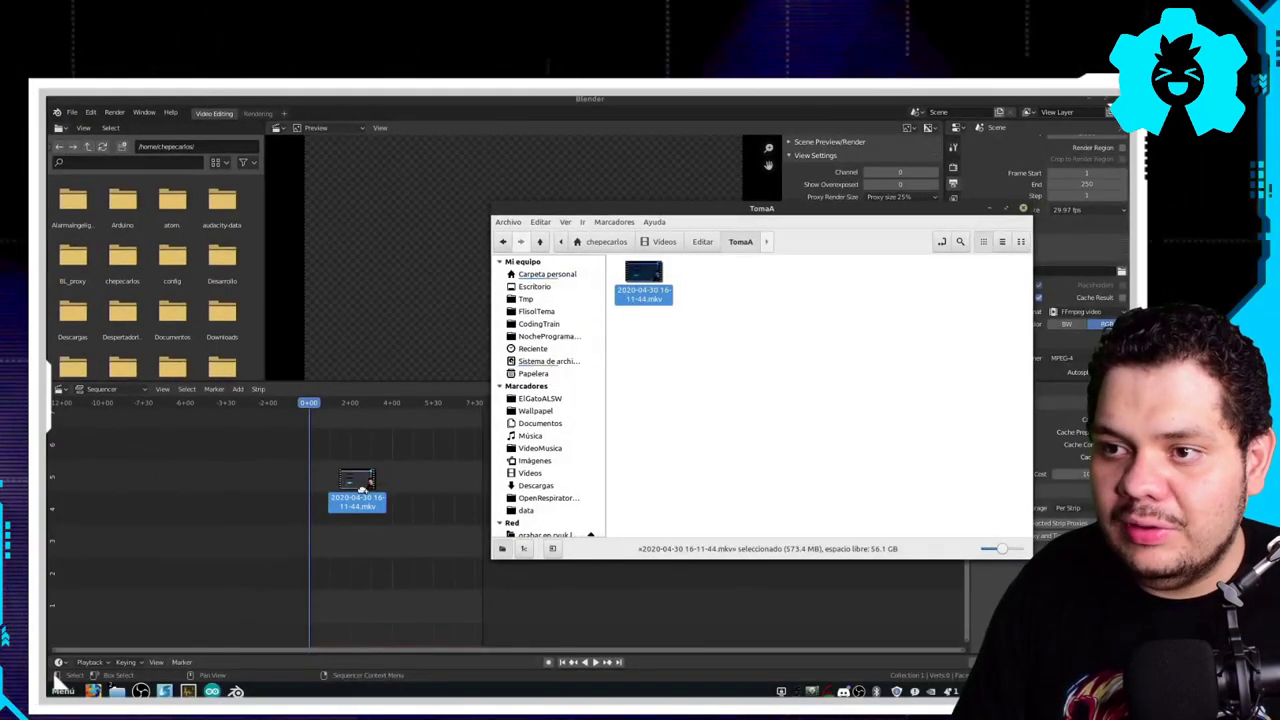
- Drop the .mkv recording at frame 0, scrub to 7+20, and start 25% proxies for its strips
{"action": "left_click_drag", "start_coordinate": [360, 492], "coordinate": [357, 529]}
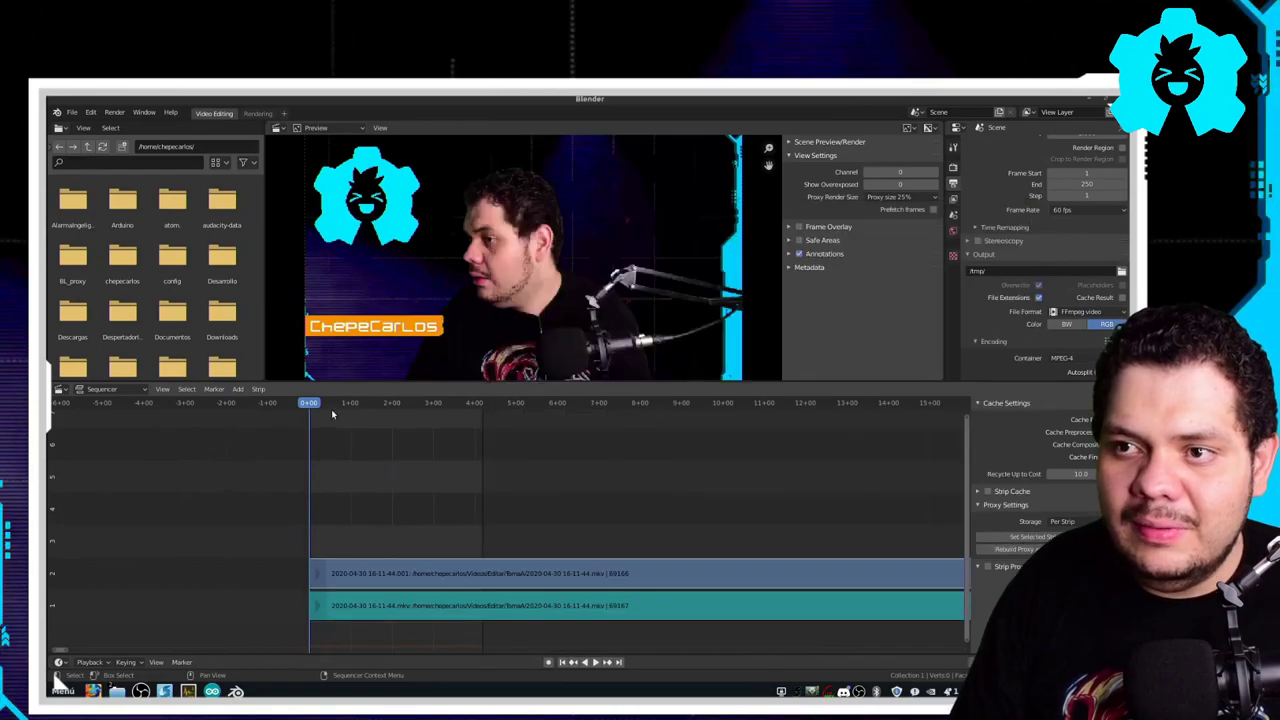
{"action": "left_click_drag", "start_coordinate": [316, 403], "coordinate": [628, 405]}
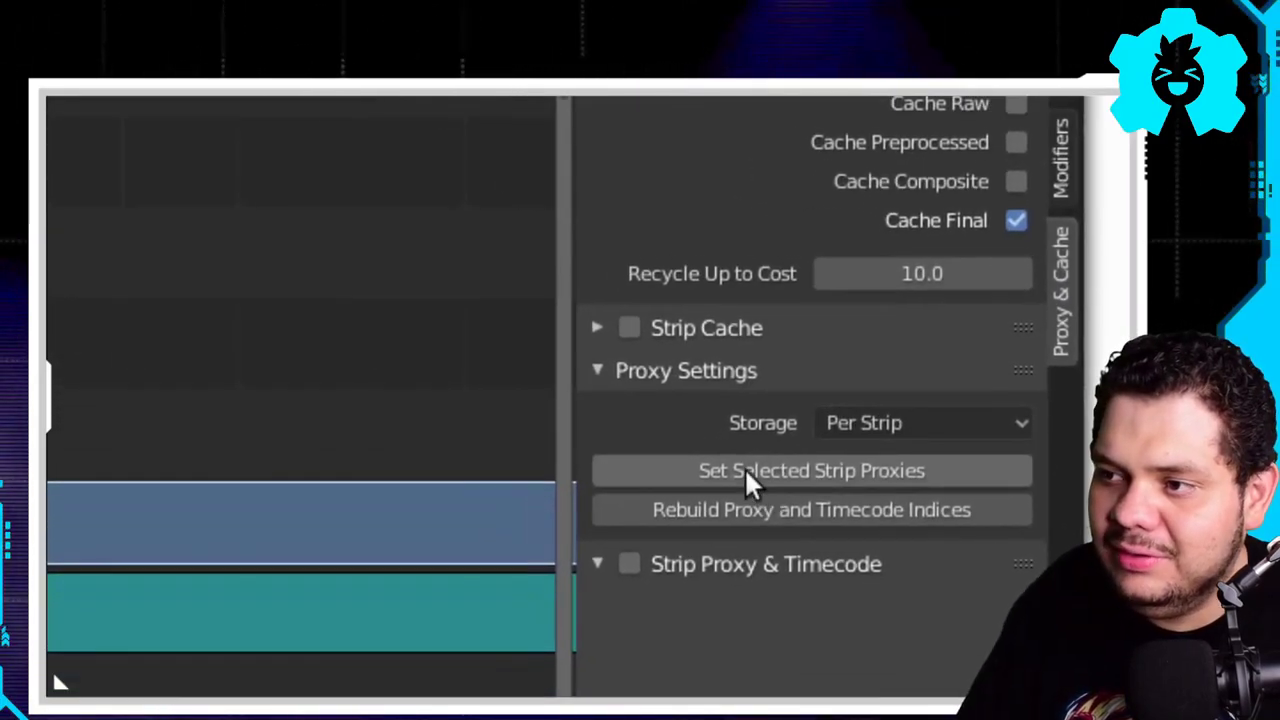
{"action": "left_click", "coordinate": [460, 622]}
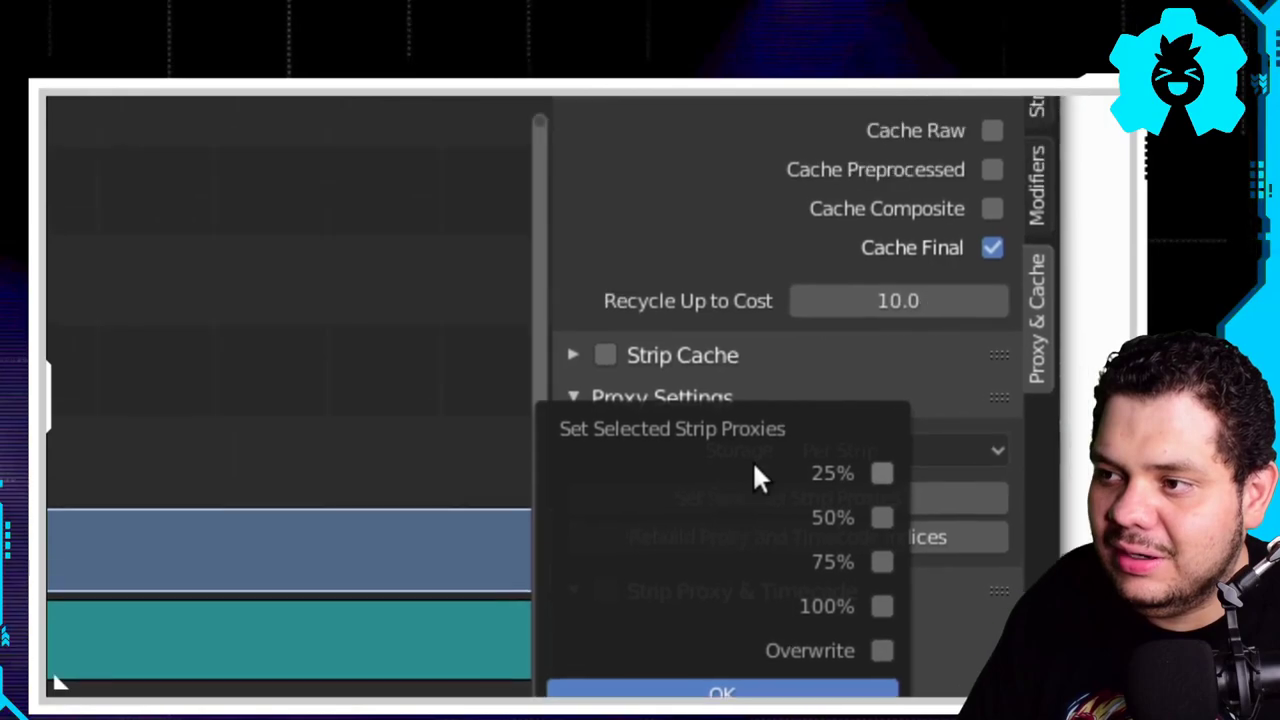
{"action": "left_click", "coordinate": [784, 476]}
{"action": "left_click", "coordinate": [600, 694]}
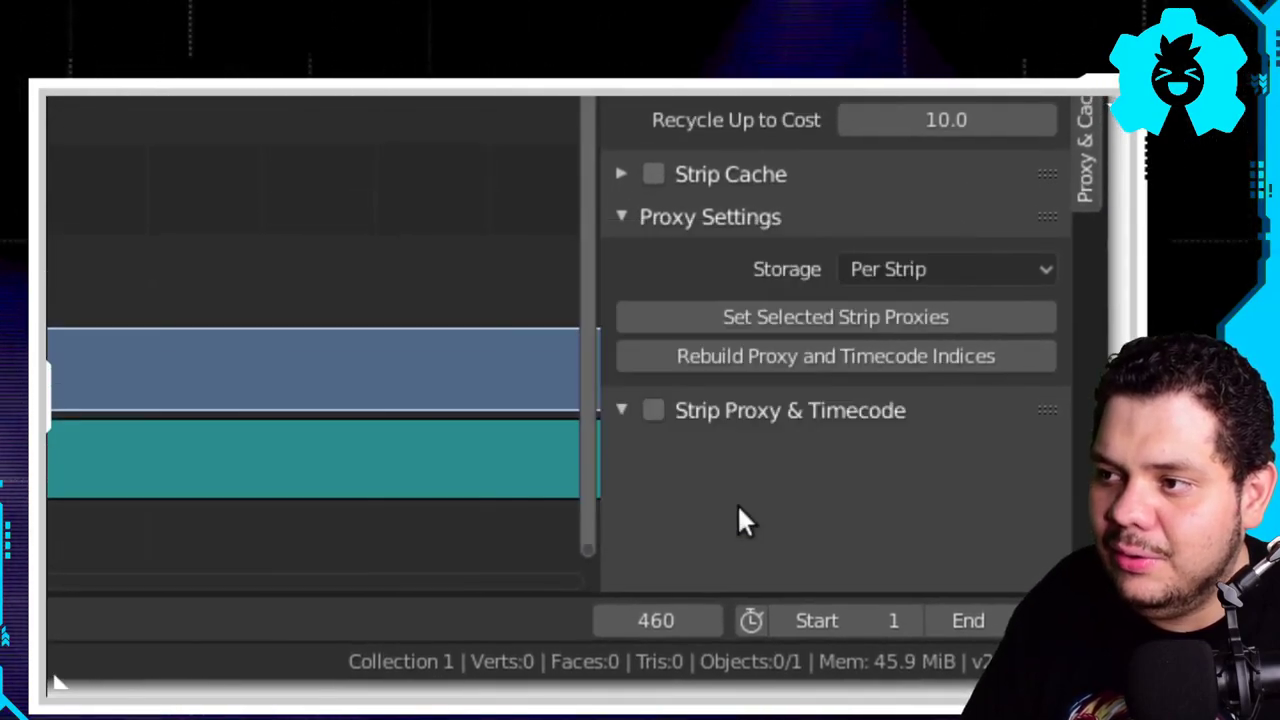
{"action": "left_click", "coordinate": [751, 486]}
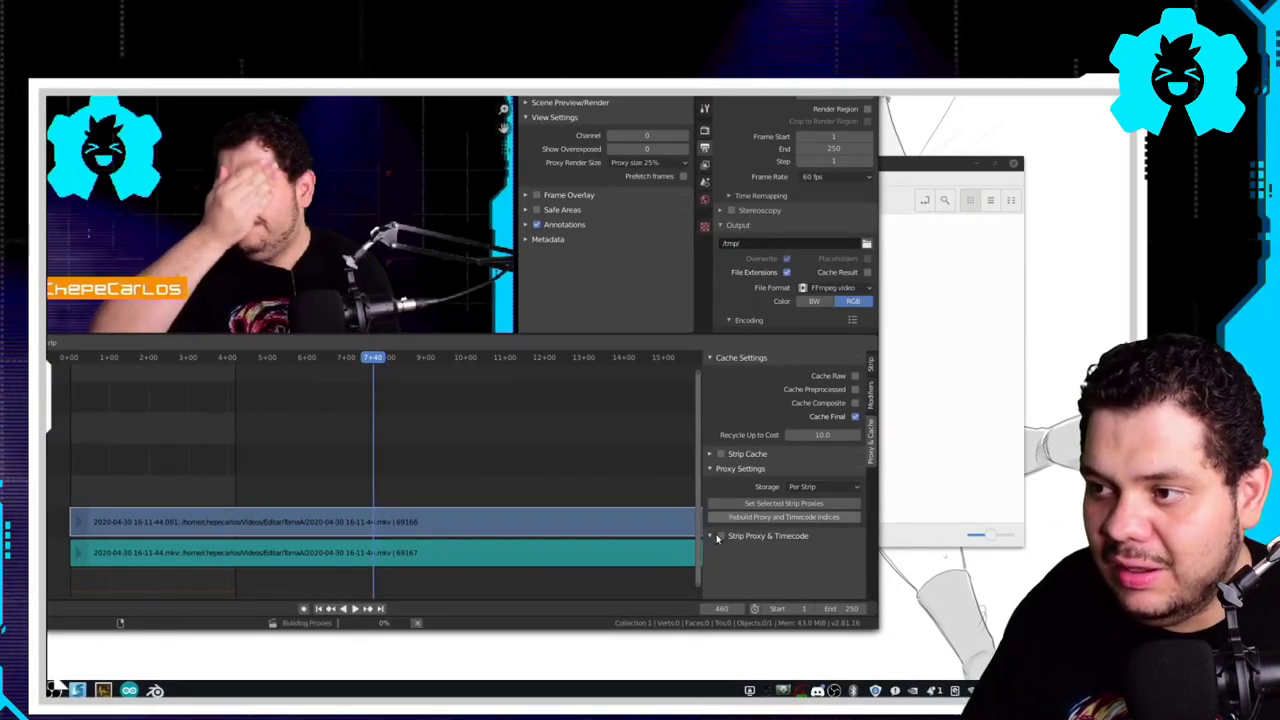
- Confirm building 25% proxies for the selected strips, turn on Strip Cache, and raise the TomaA folder
{"action": "left_click", "coordinate": [720, 538]}
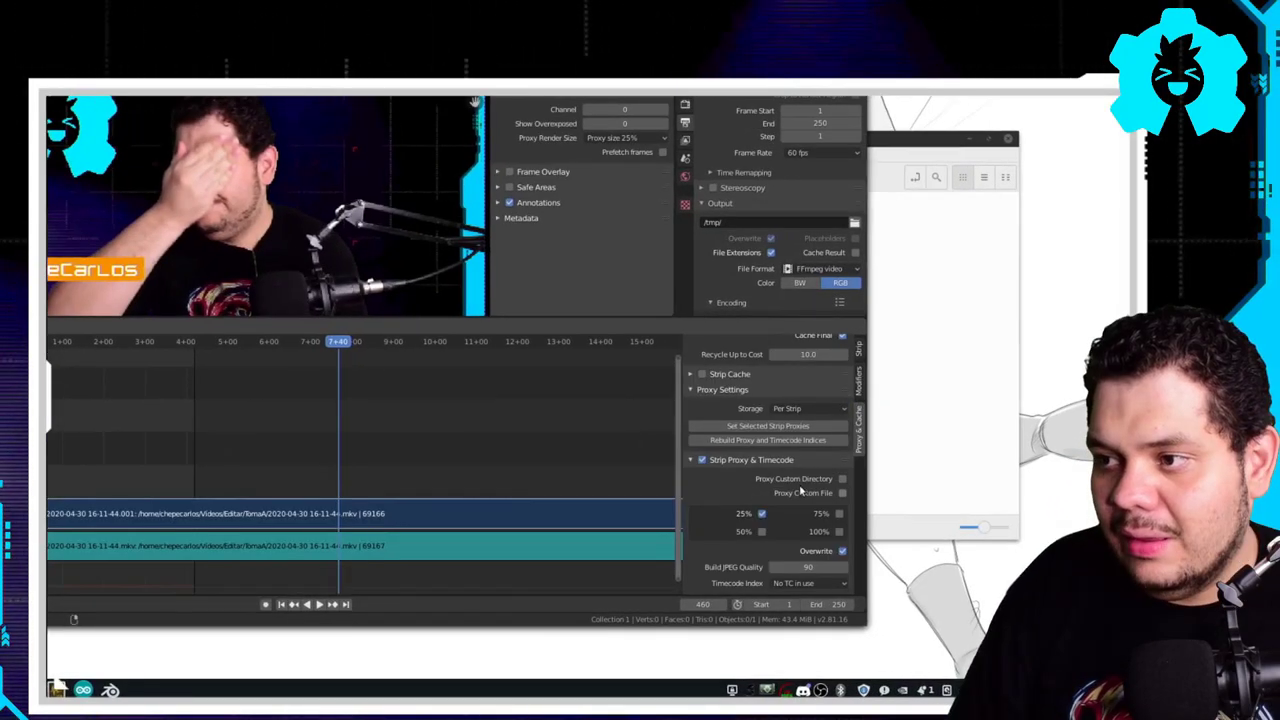
{"action": "scroll", "coordinate": [770, 480], "scroll_direction": "down", "scroll_amount": 2}
{"action": "left_click", "coordinate": [749, 438]}
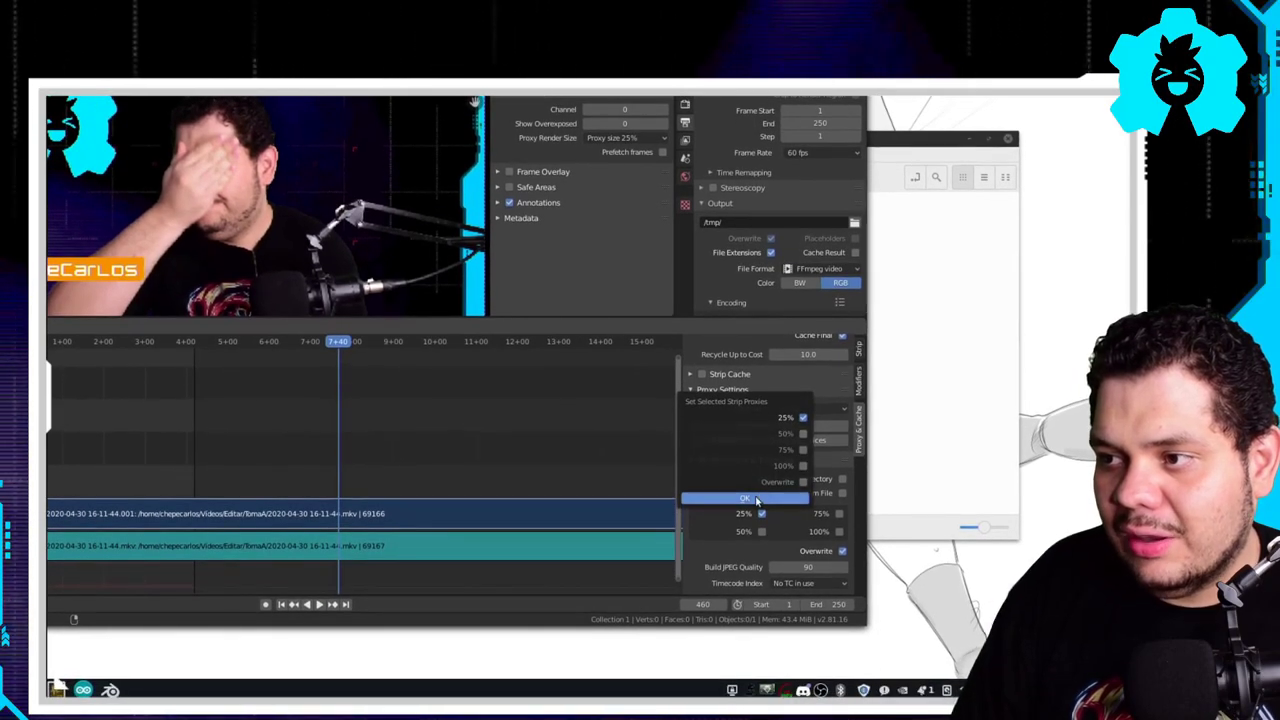
{"action": "left_click", "coordinate": [744, 498]}
{"action": "left_click", "coordinate": [717, 419]}
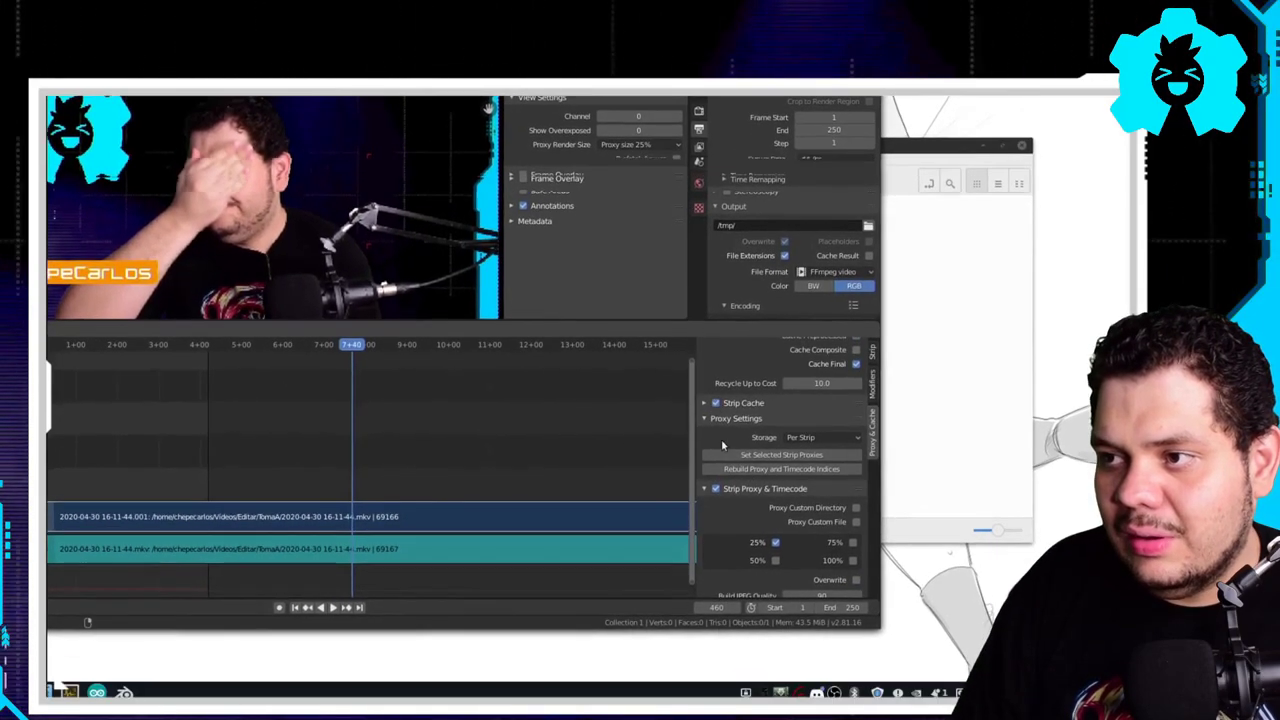
{"action": "scroll", "coordinate": [730, 486], "scroll_direction": "down", "scroll_amount": 1}
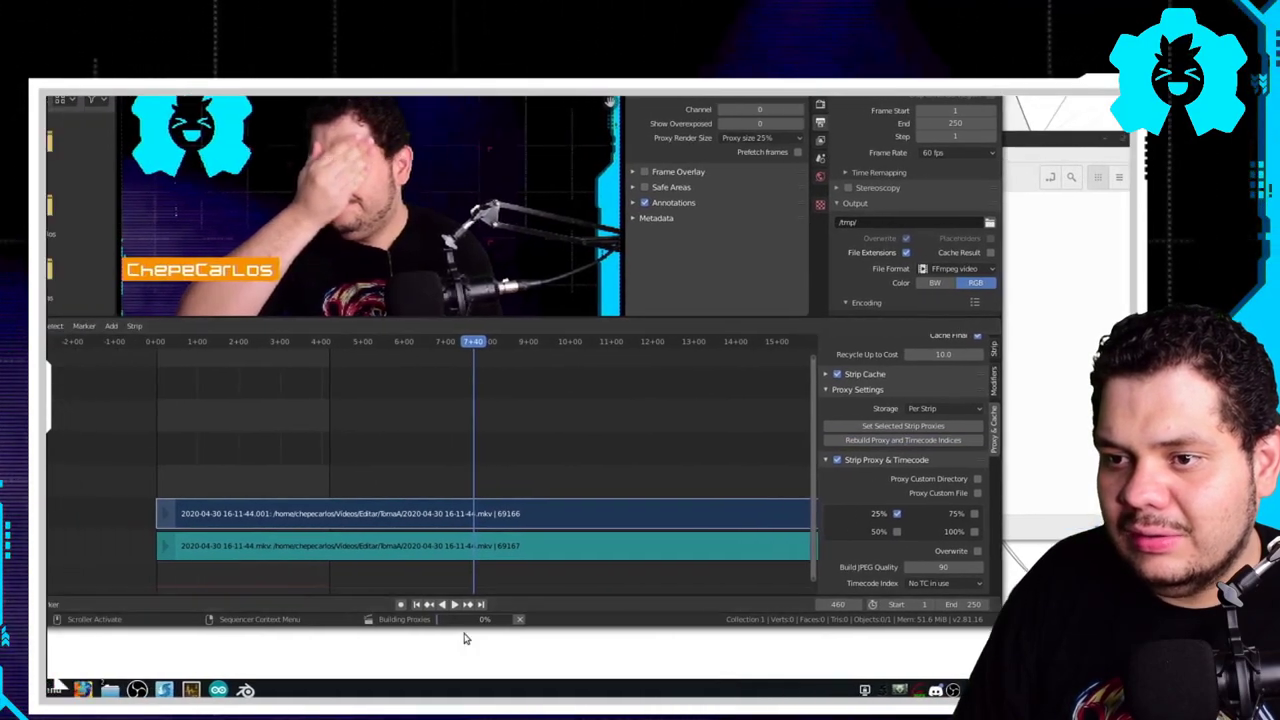
{"action": "mouse_move", "coordinate": [450, 622]}
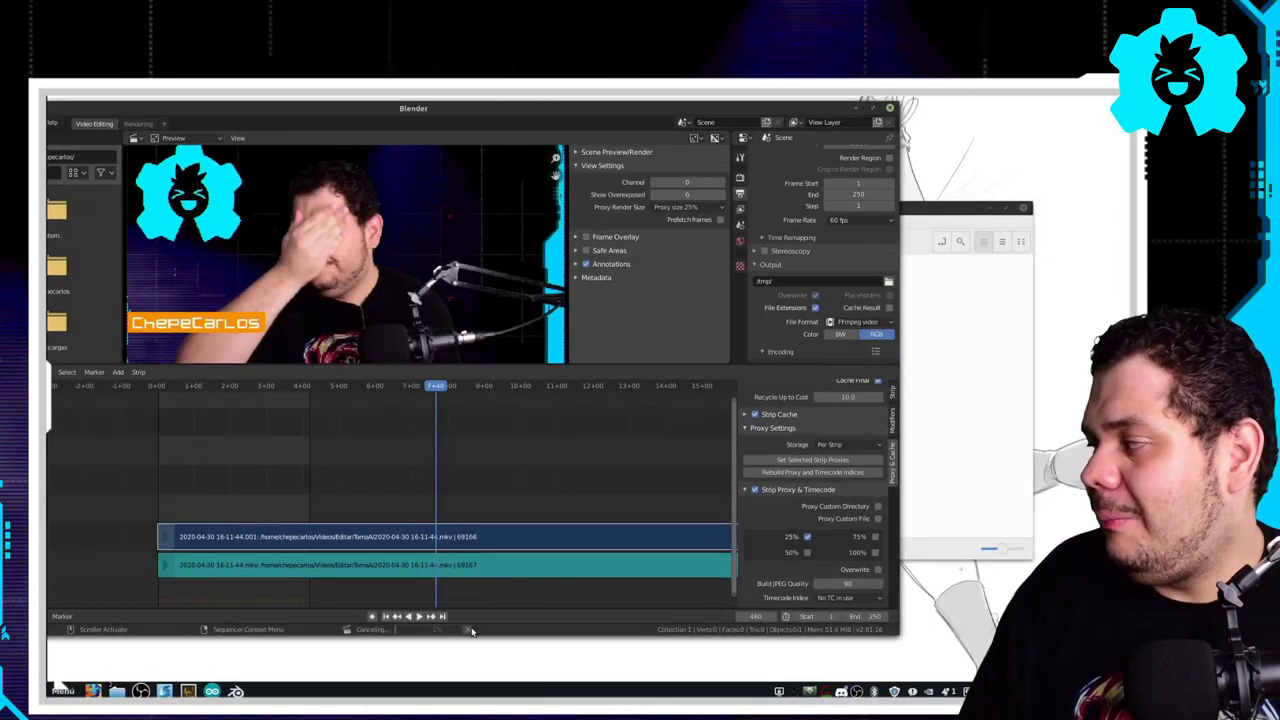
{"action": "left_click", "coordinate": [931, 442]}
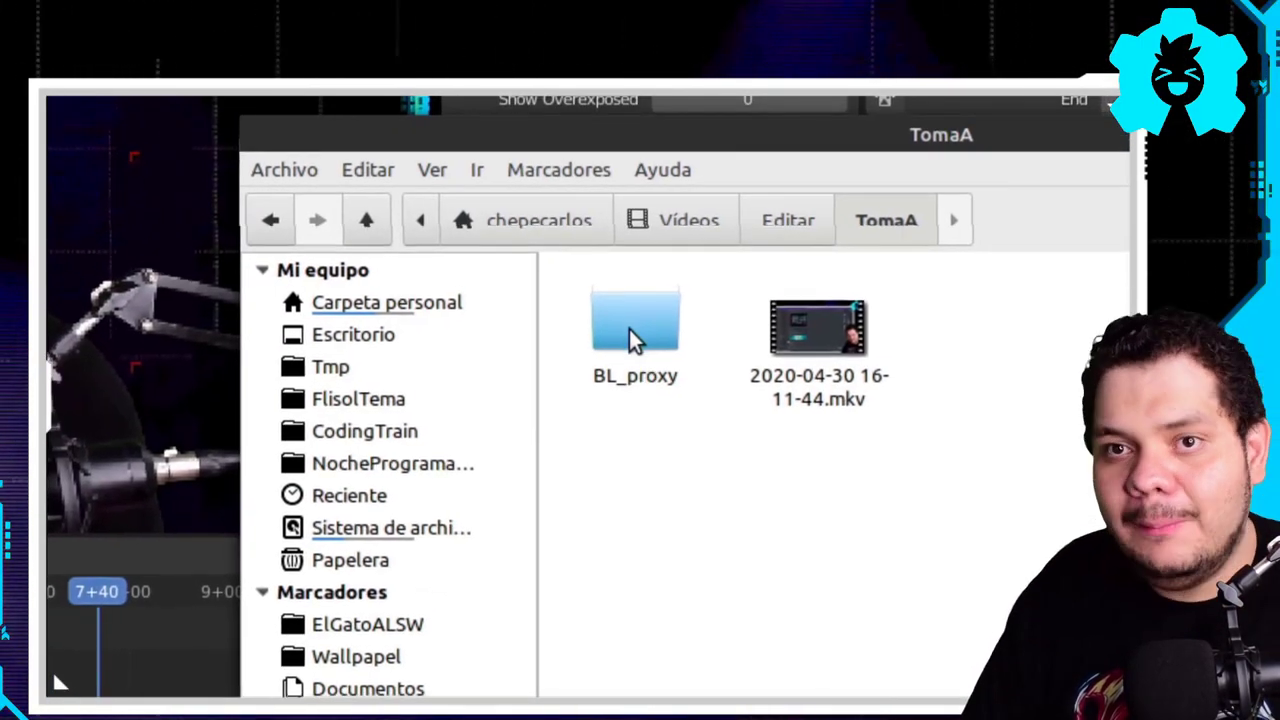
- Look inside the BL_proxy folder and its recording subfolder, then return to TomaA
{"action": "double_click", "coordinate": [631, 332]}
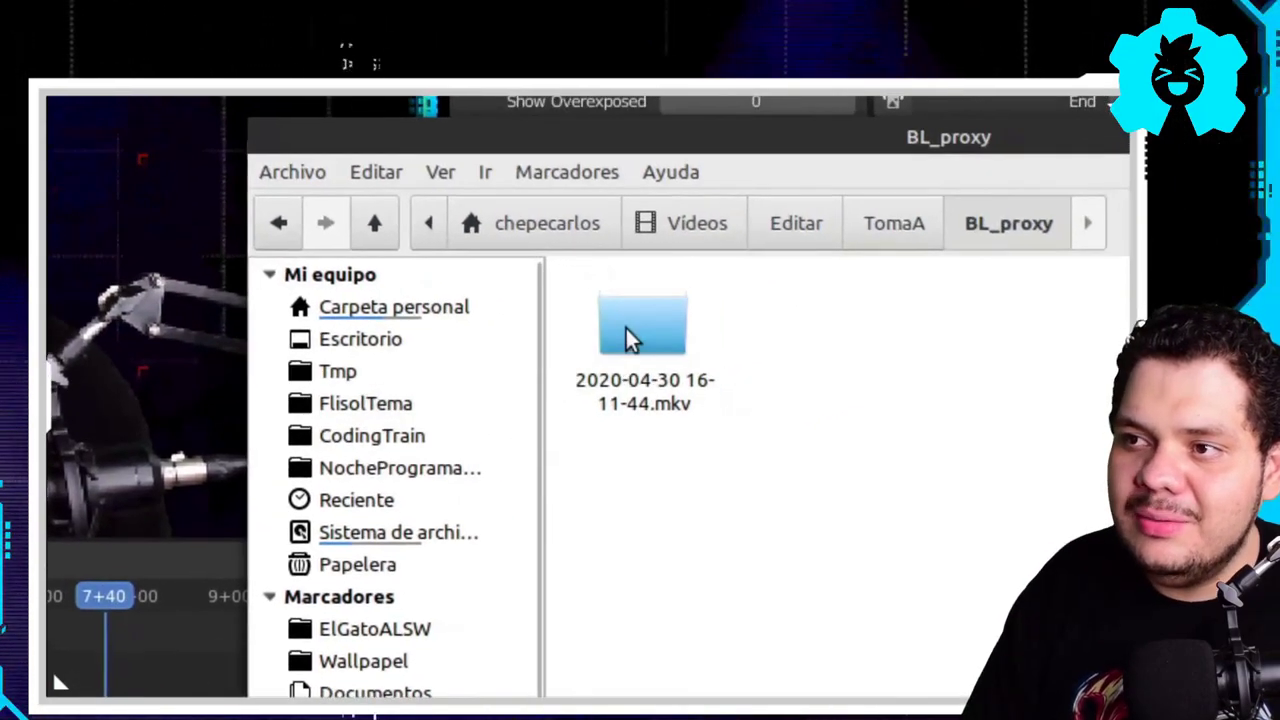
{"action": "double_click", "coordinate": [623, 333]}
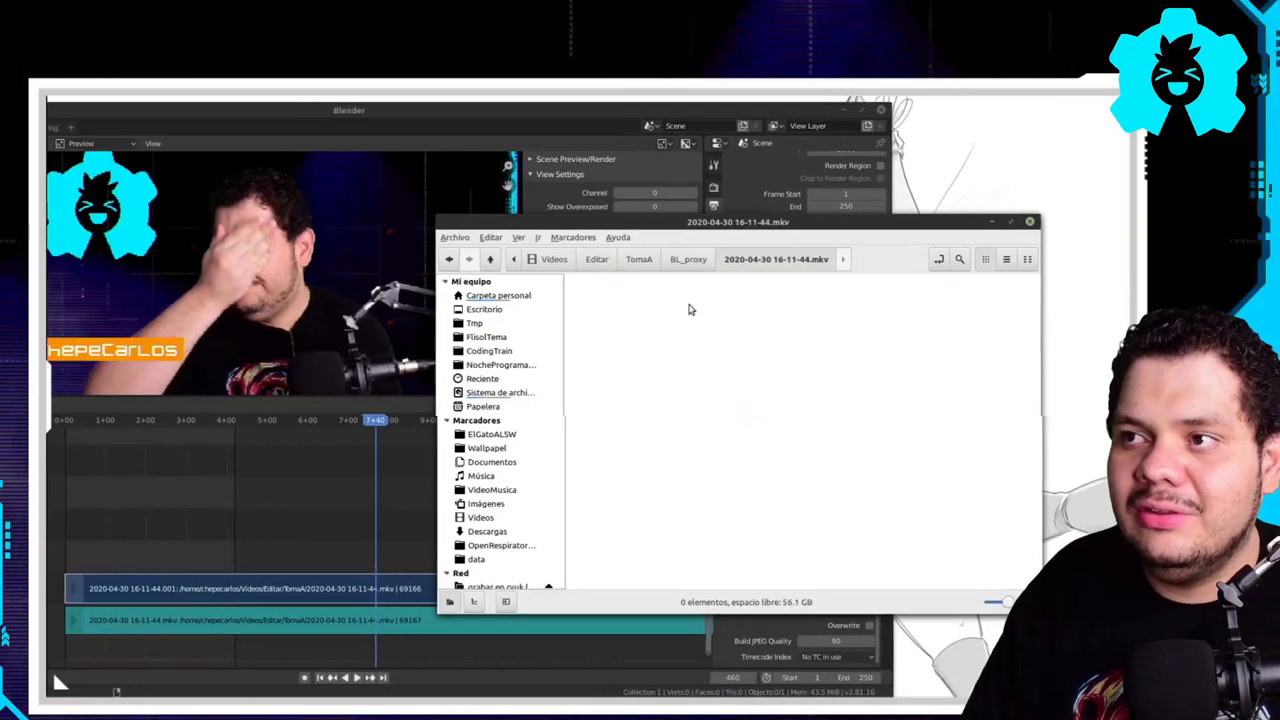
{"action": "left_click", "coordinate": [700, 260]}
{"action": "left_click", "coordinate": [660, 265]}
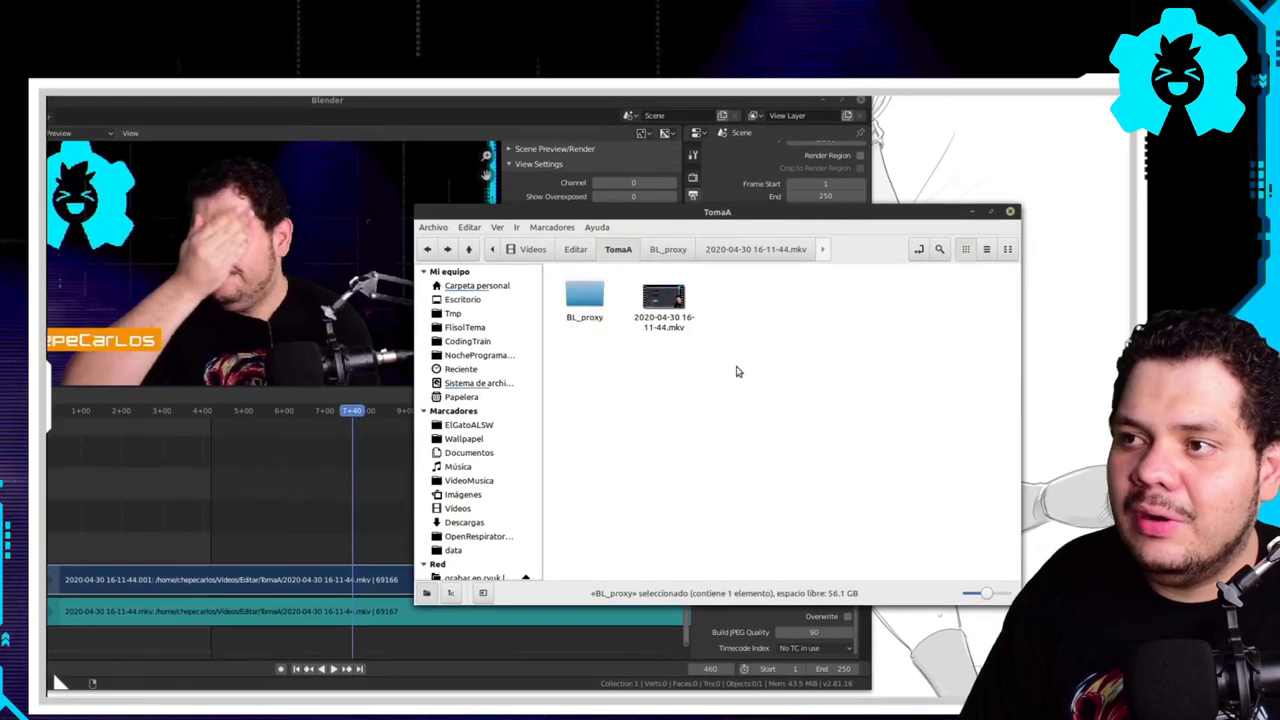
{"action": "left_click_drag", "start_coordinate": [822, 380], "coordinate": [617, 289]}
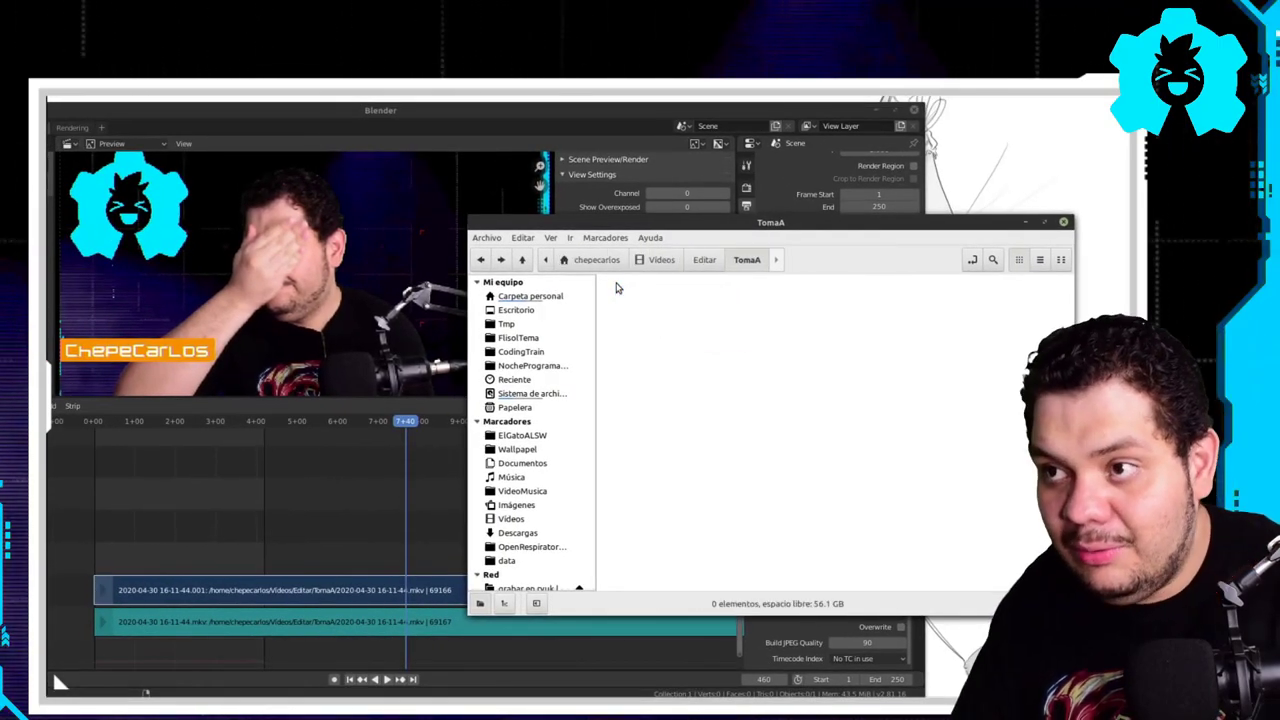
{"action": "key", "text": "alt+Up"}
{"action": "key", "text": "alt+Up"}
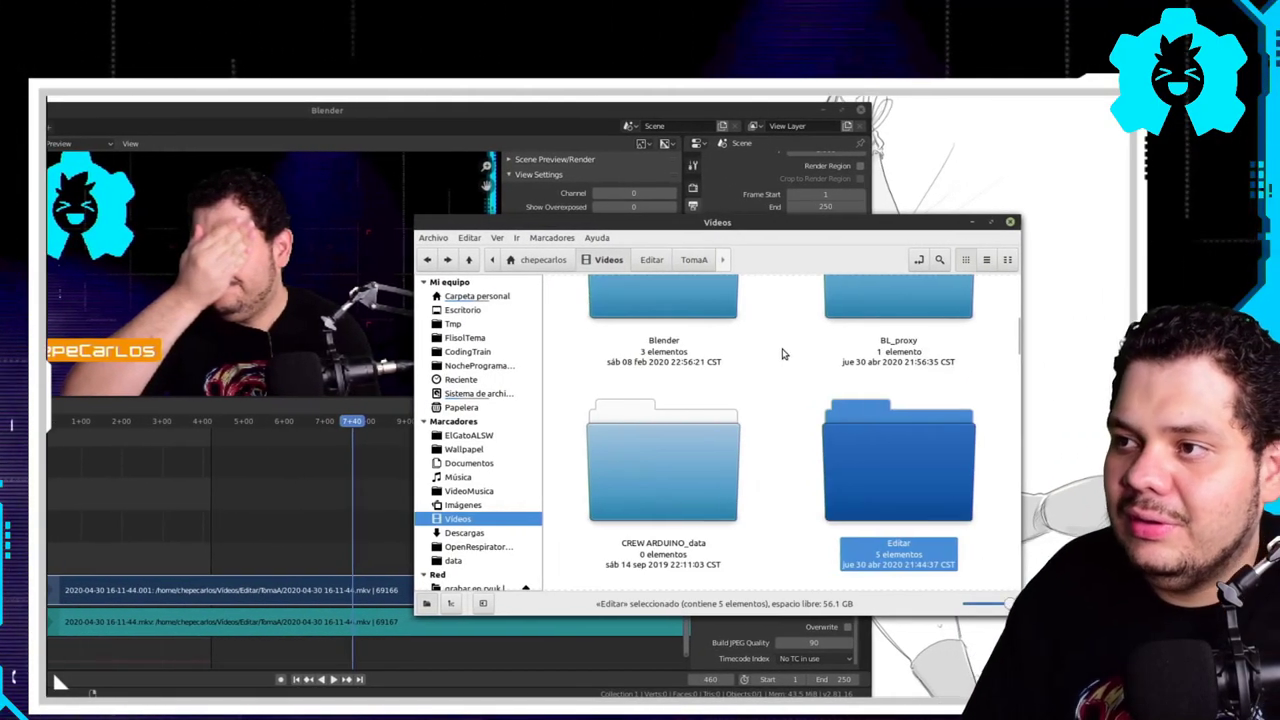
{"action": "key", "text": "alt+Left"}
{"action": "key", "text": "alt+Left"}
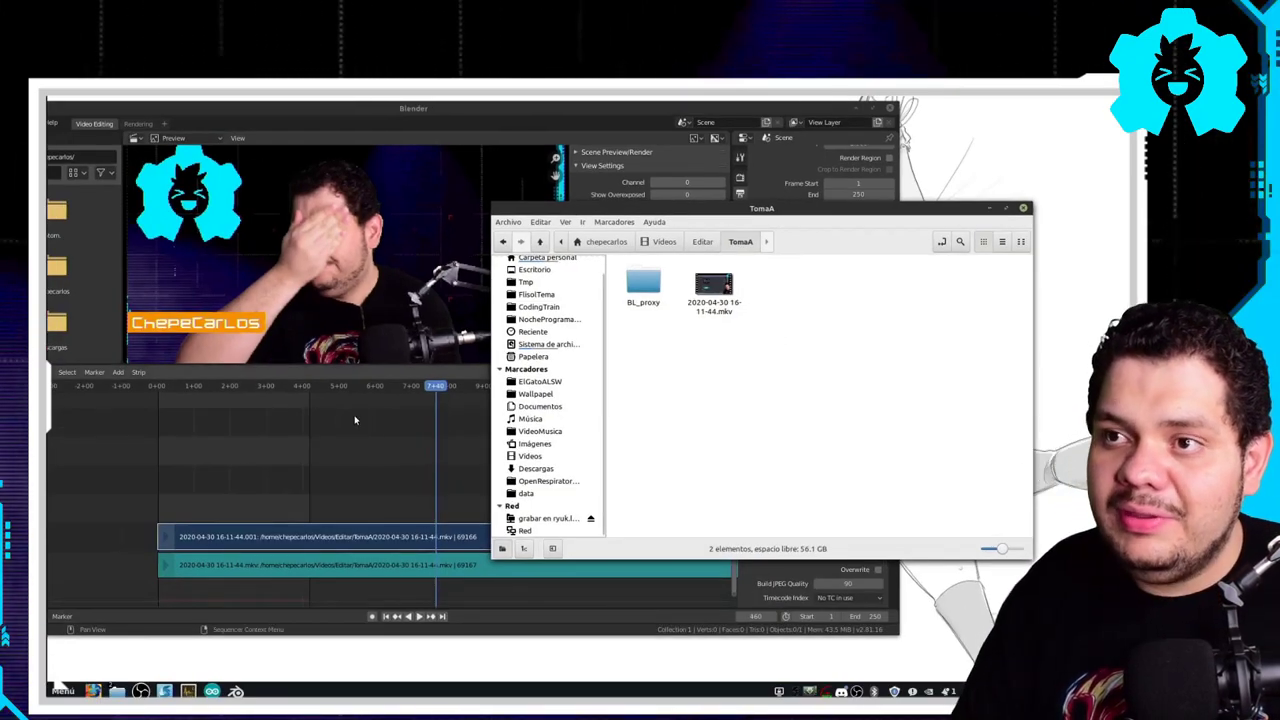
- Return to Blender and load the Video Editing workspace with the strips selected
{"action": "left_click", "coordinate": [872, 108]}
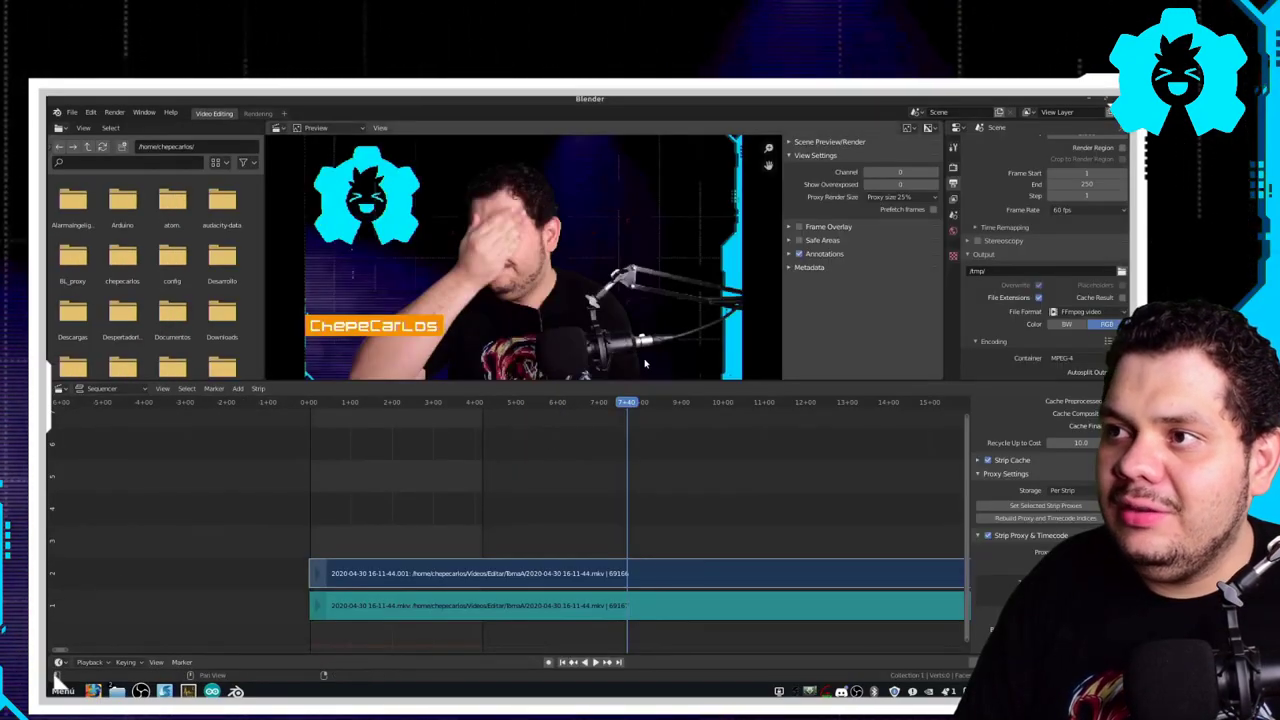
{"action": "left_click_drag", "start_coordinate": [391, 469], "coordinate": [460, 622]}
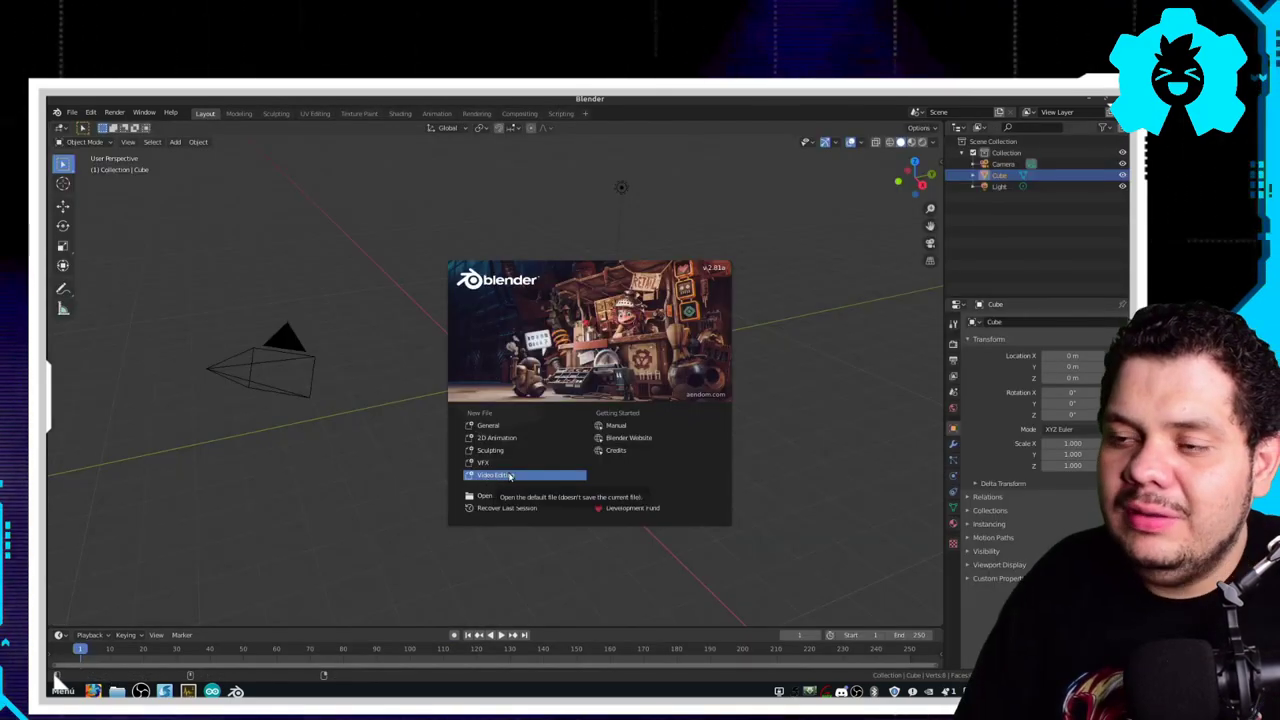
{"action": "left_click", "coordinate": [510, 476]}
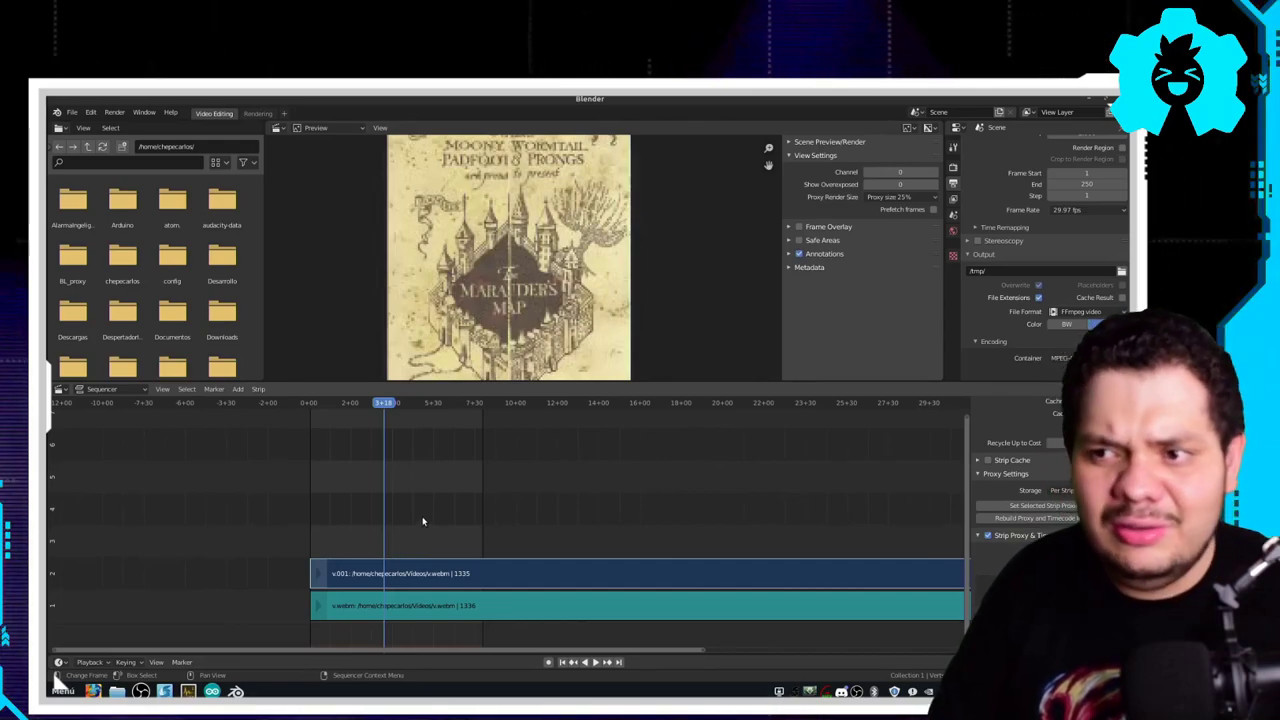
- Erase both strips from the sequencer
{"action": "left_click_drag", "start_coordinate": [422, 521], "coordinate": [450, 627]}
{"action": "key", "text": "x"}
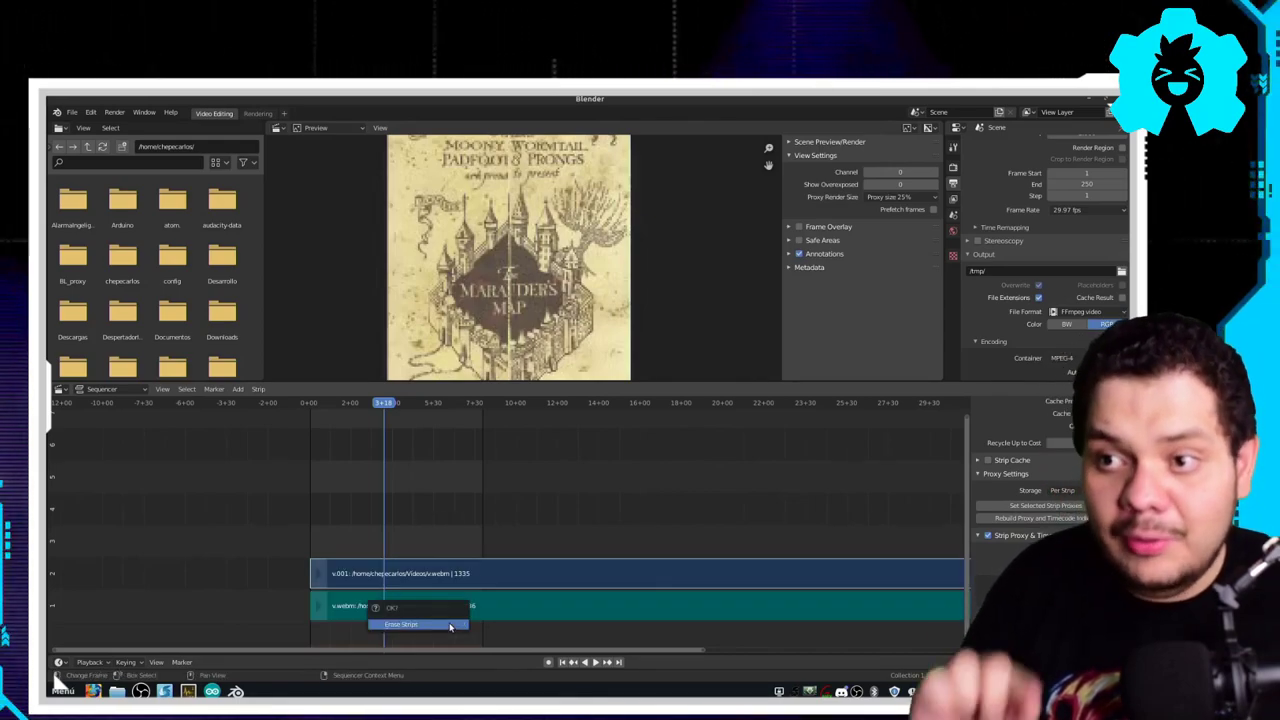
{"action": "left_click", "coordinate": [450, 627]}
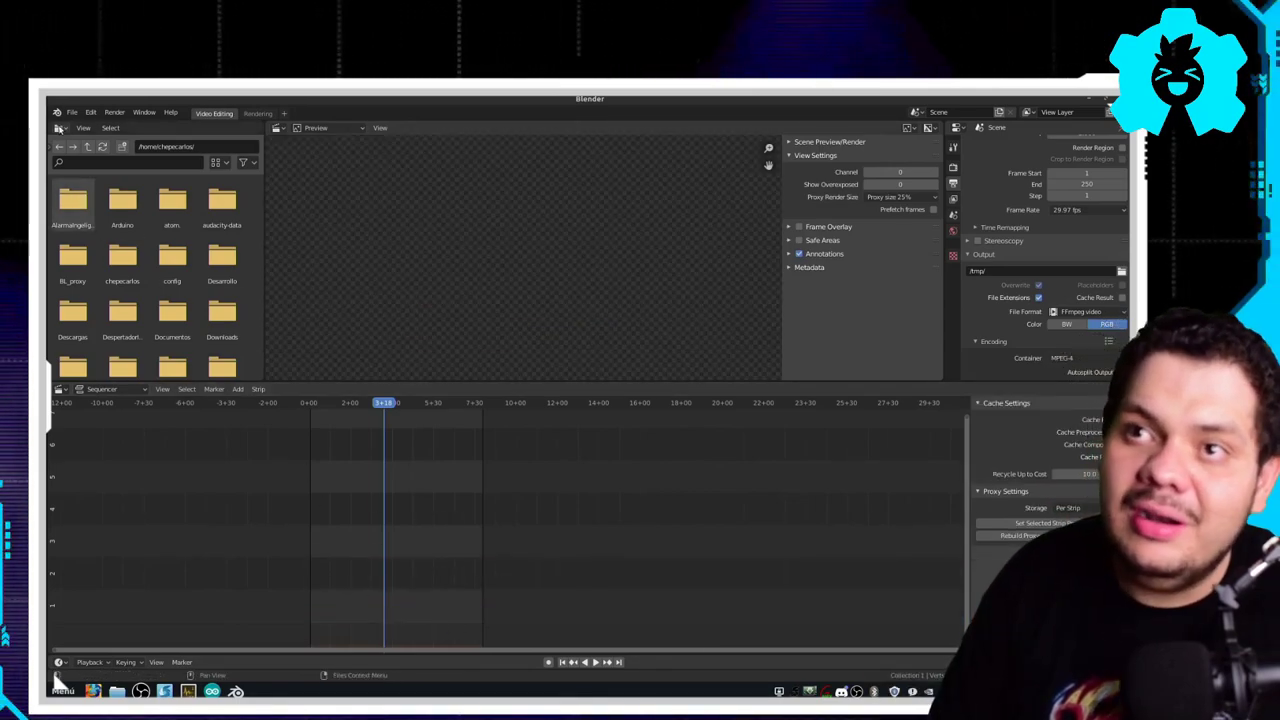
- Save the empty video-editing layout as the startup file
{"action": "left_click", "coordinate": [70, 112]}
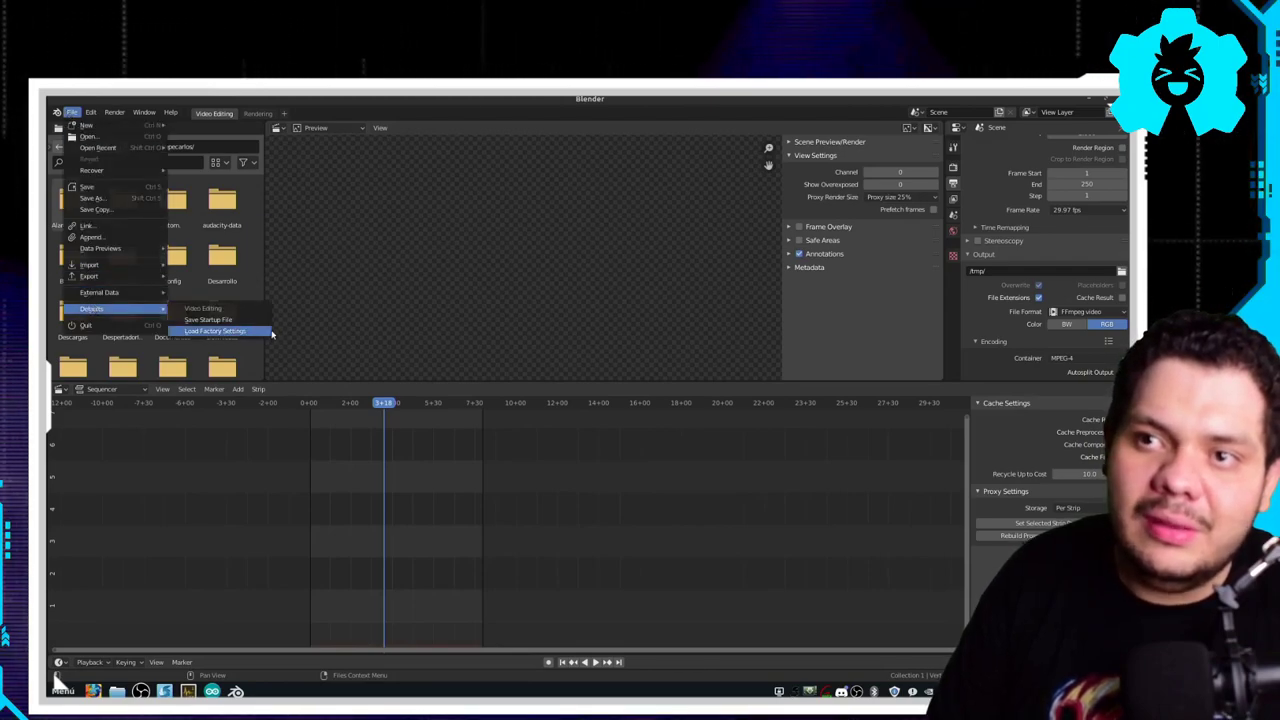
{"action": "left_click", "coordinate": [231, 320]}
{"action": "left_click", "coordinate": [198, 320]}
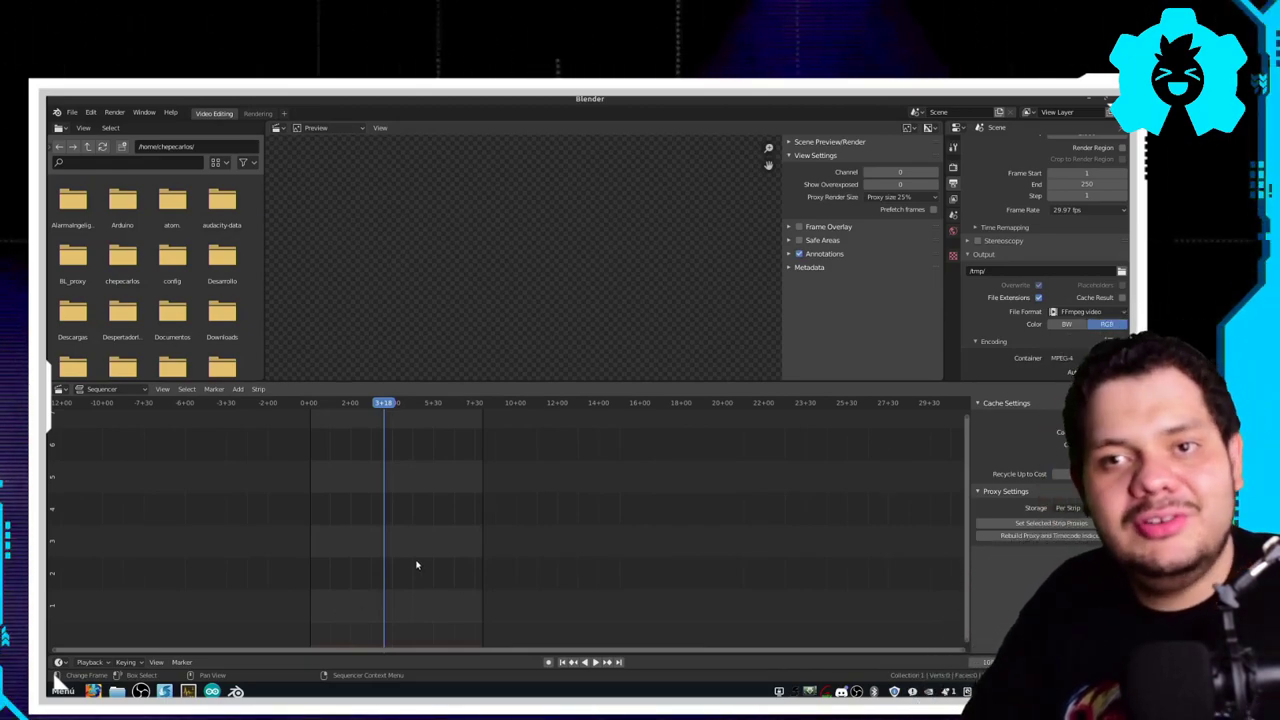
- Hide the preview side panel and start a new project without saving changes
{"action": "key", "text": "n"}
{"action": "left_click", "coordinate": [72, 112]}
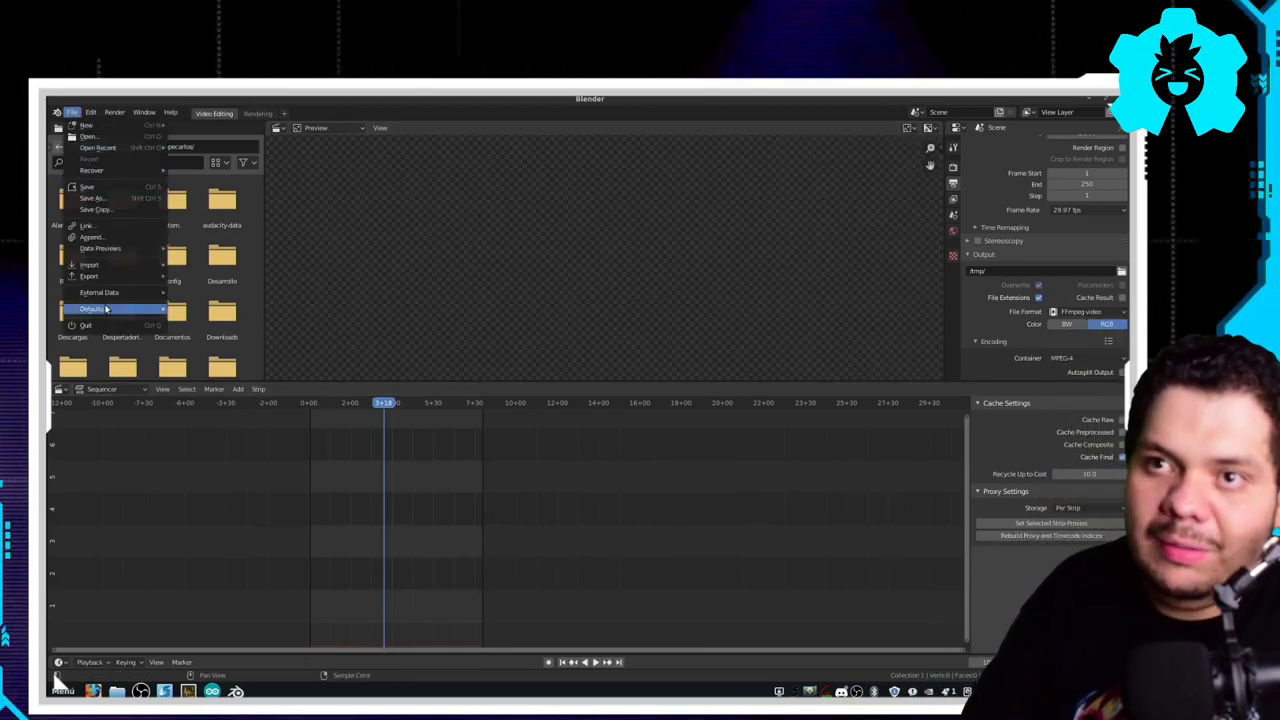
{"action": "left_click", "coordinate": [88, 325]}
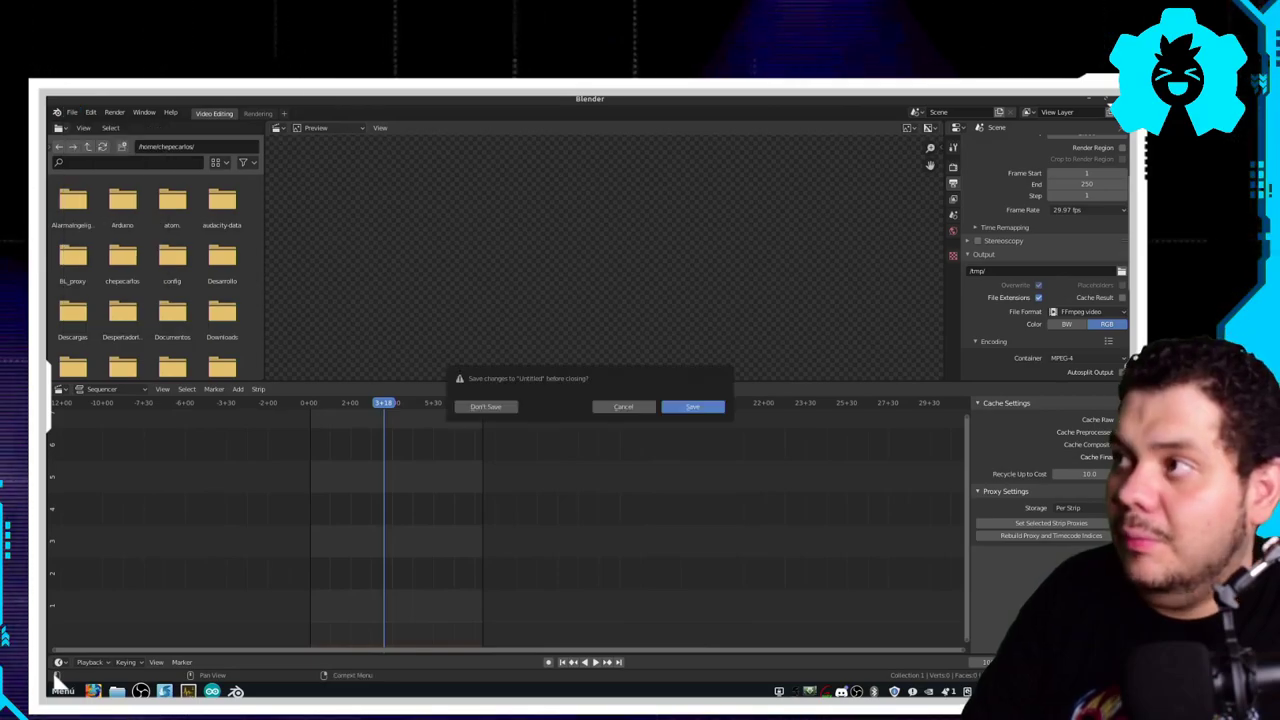
{"action": "left_click", "coordinate": [483, 410]}
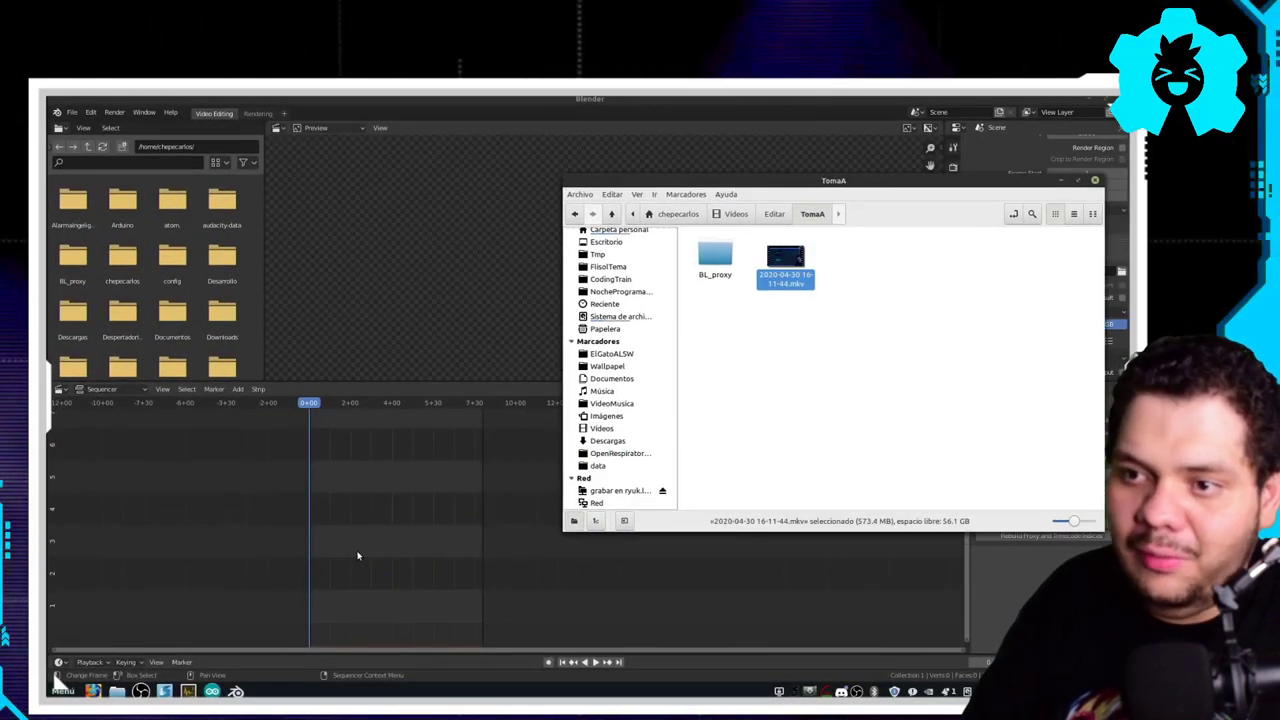
{"action": "left_click_drag", "start_coordinate": [791, 256], "coordinate": [357, 560]}
{"action": "left_click", "coordinate": [479, 429]}
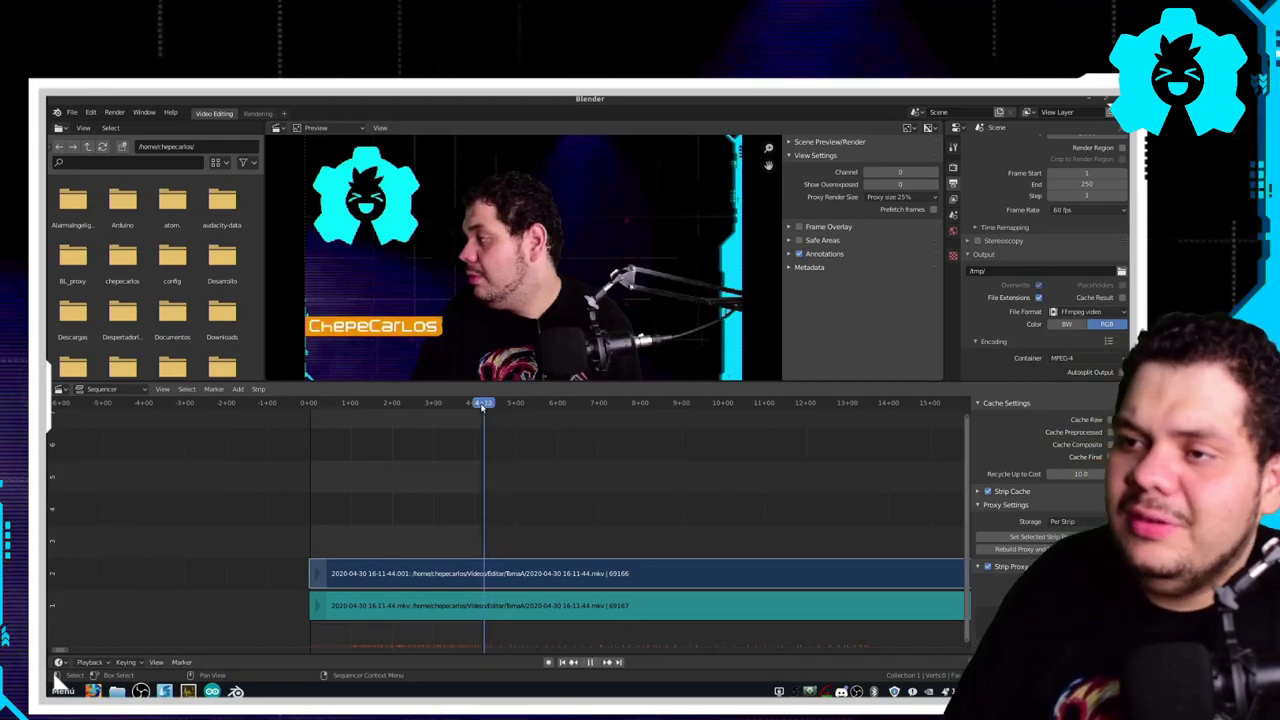
{"action": "mouse_move", "coordinate": [482, 405]}
{"action": "left_mouse_down"}
{"action": "mouse_move", "coordinate": [545, 437]}
{"action": "mouse_move", "coordinate": [507, 437]}
{"action": "left_mouse_up"}
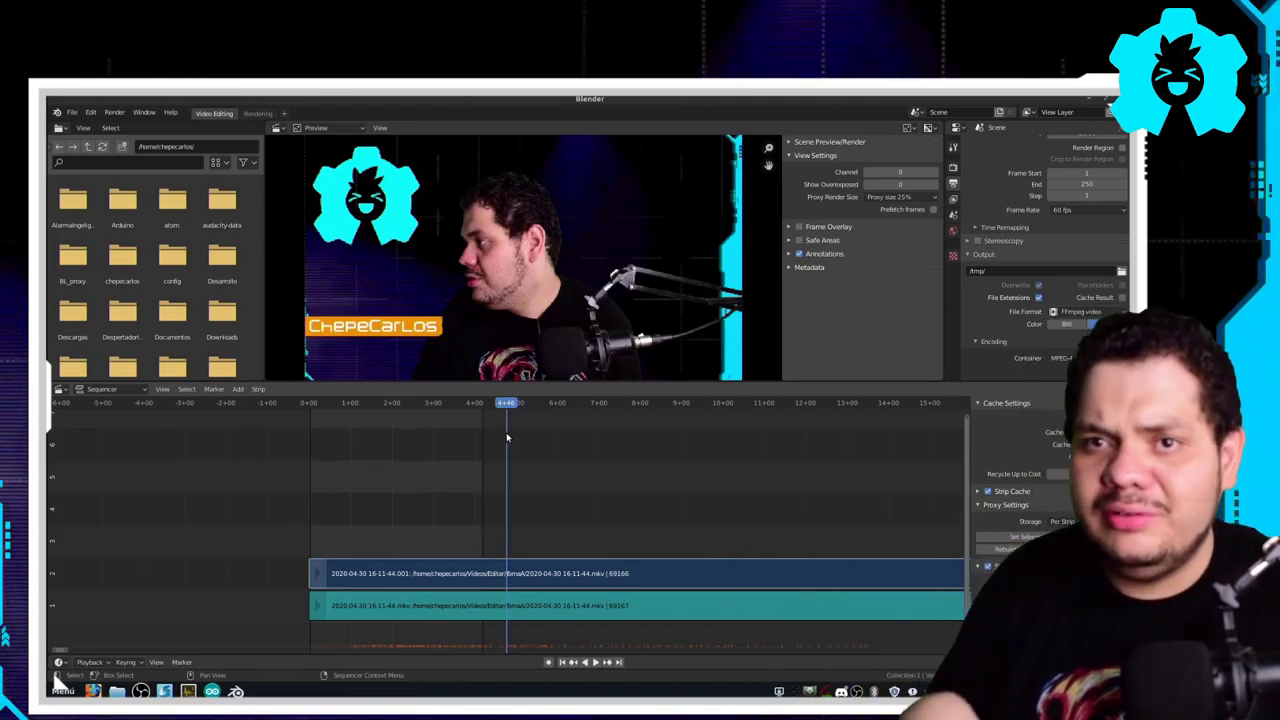
- Play the recording from near its start, then again from about 01:08
{"action": "mouse_move", "coordinate": [406, 402]}
{"action": "left_mouse_down"}
{"action": "mouse_move", "coordinate": [331, 402]}
{"action": "mouse_move", "coordinate": [683, 403]}
{"action": "left_mouse_up"}
{"action": "key", "text": "space"}
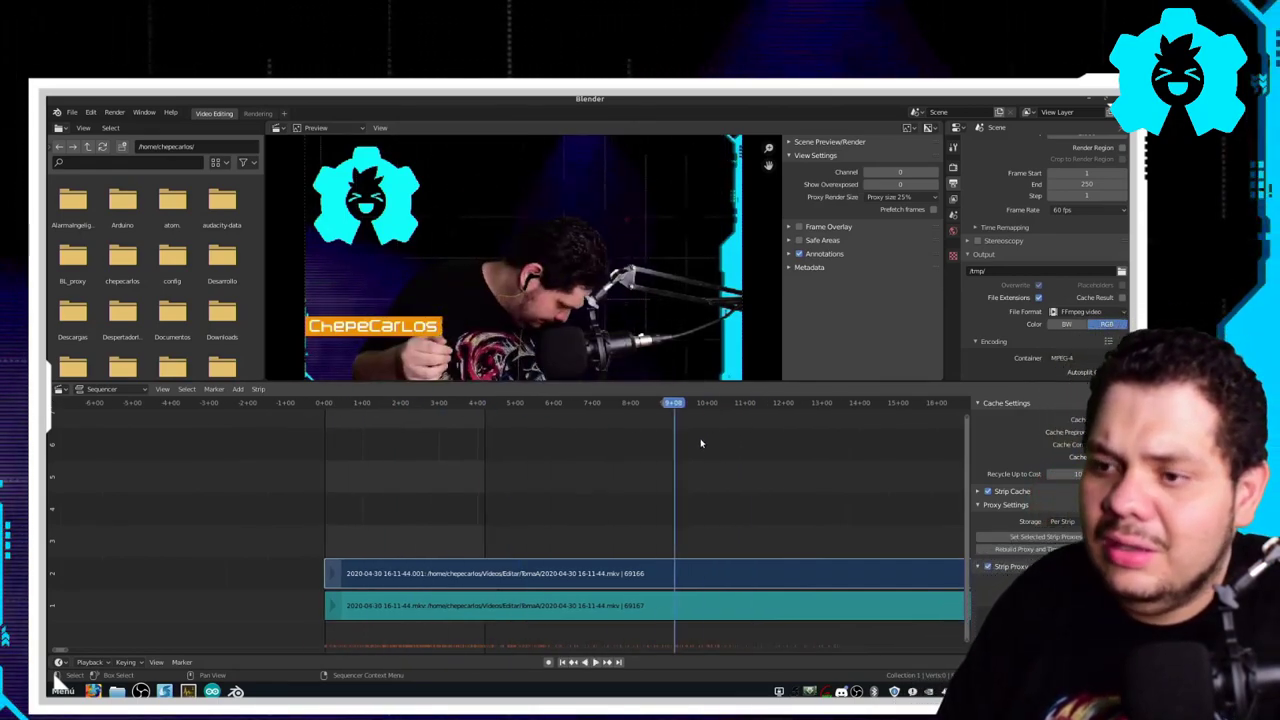
{"action": "scroll", "coordinate": [700, 440], "scroll_direction": "down", "scroll_amount": 5}
{"action": "scroll", "coordinate": [700, 445], "scroll_direction": "down", "scroll_amount": 5}
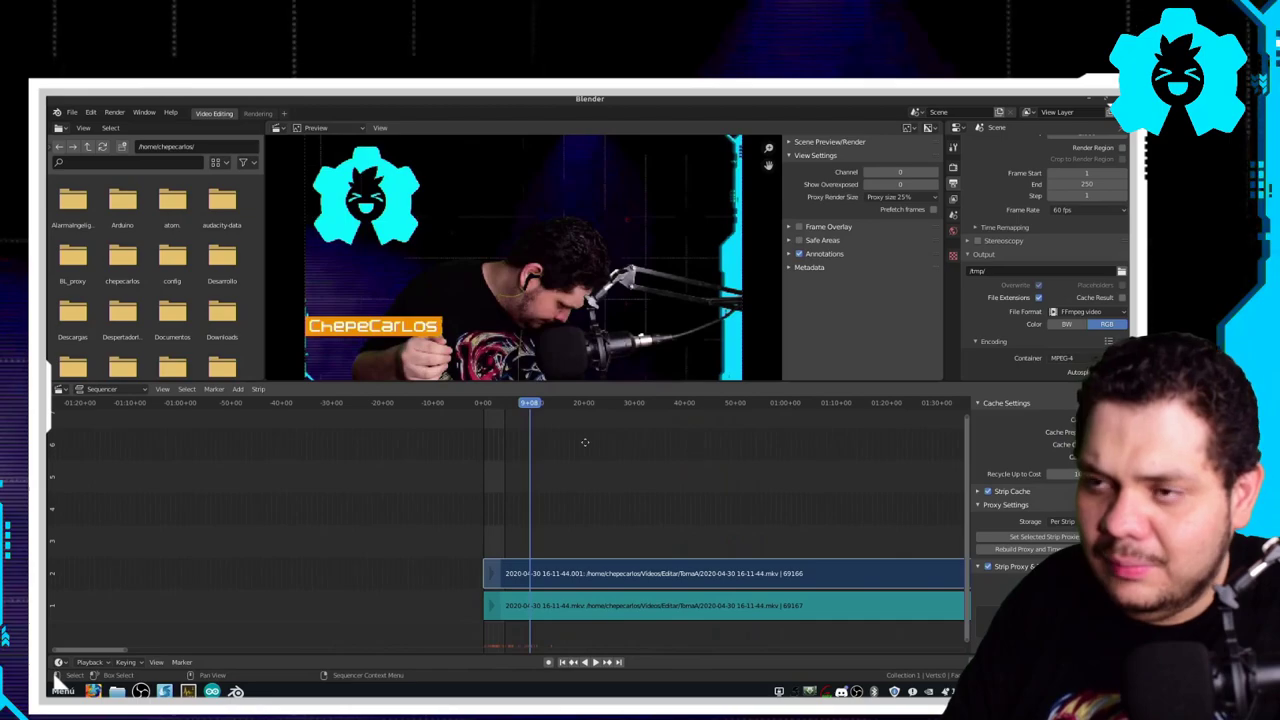
{"action": "scroll", "coordinate": [597, 455], "scroll_direction": "right", "scroll_amount": 5}
{"action": "scroll", "coordinate": [543, 443], "scroll_direction": "right", "scroll_amount": 5}
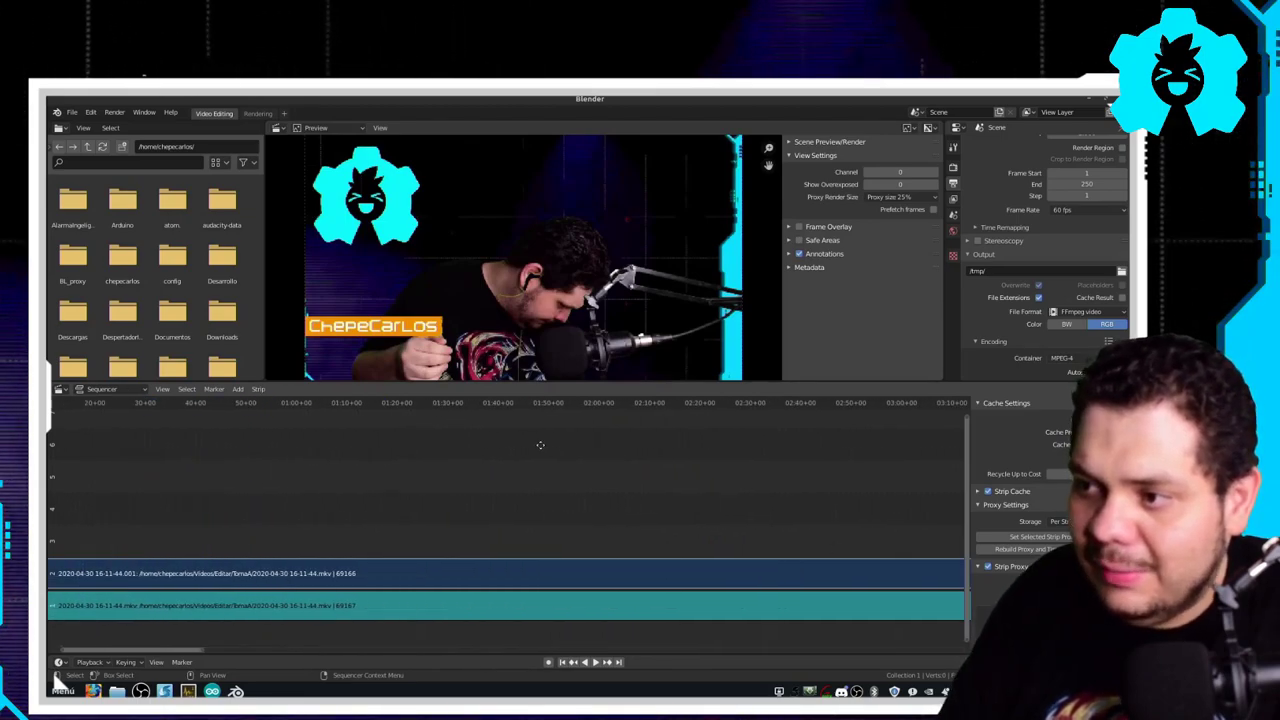
{"action": "scroll", "coordinate": [543, 443], "scroll_direction": "left", "scroll_amount": 8}
{"action": "left_click", "coordinate": [374, 403]}
{"action": "scroll", "coordinate": [374, 420], "scroll_direction": "right", "scroll_amount": 3}
{"action": "left_click", "coordinate": [589, 403]}
{"action": "key", "text": "space"}
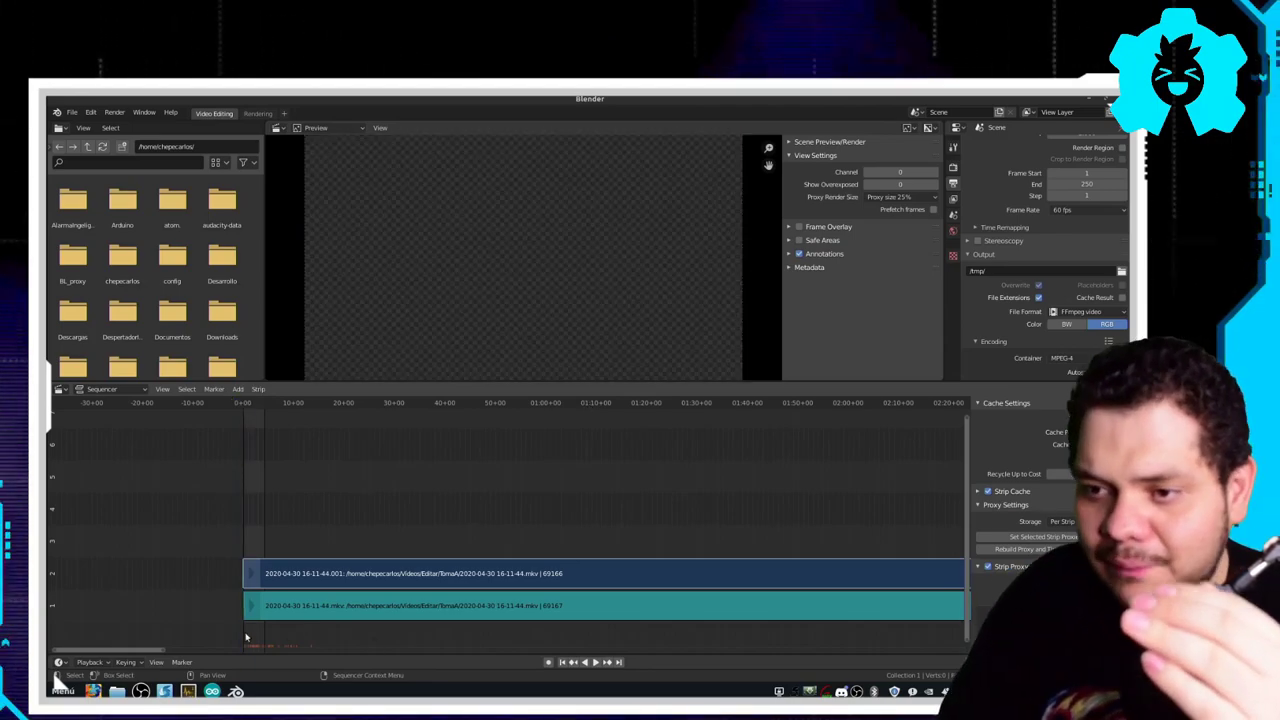
- Fit the whole 69166-frame recording into the timeline view
{"action": "scroll", "coordinate": [450, 500], "scroll_direction": "down", "scroll_amount": 4}
{"action": "key", "text": "Home"}
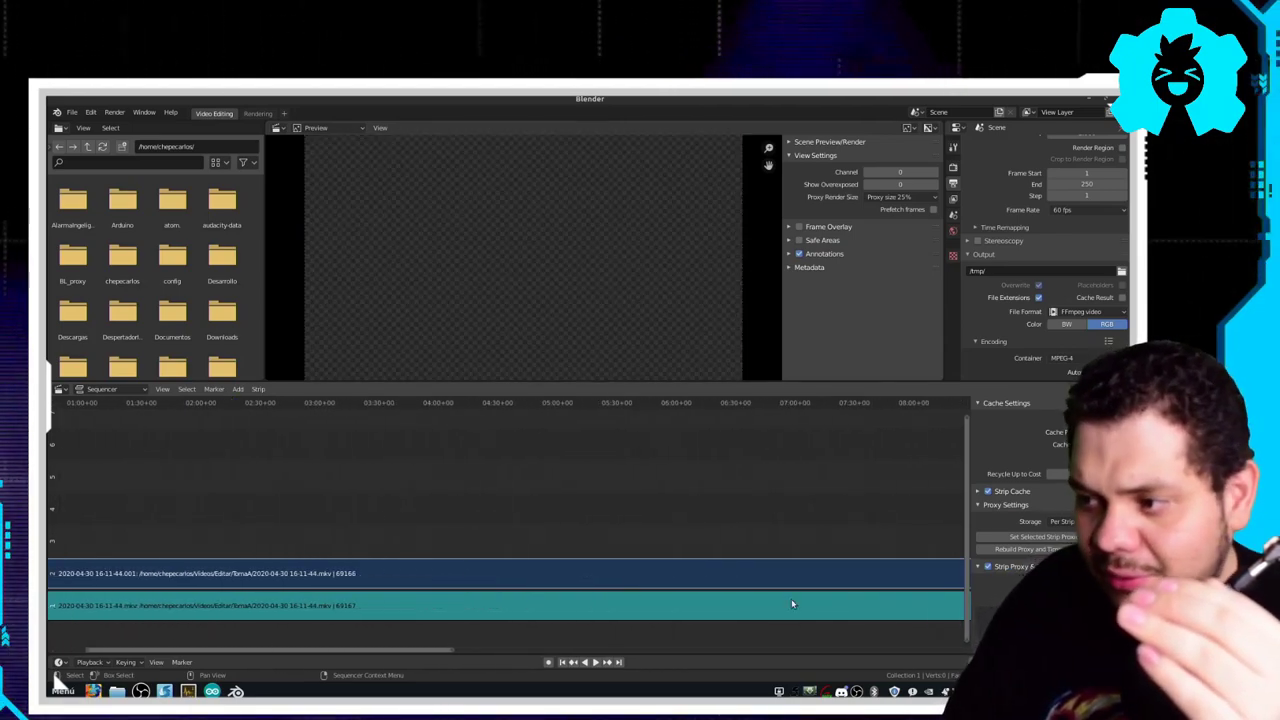
{"action": "scroll", "coordinate": [438, 545], "scroll_direction": "right", "scroll_amount": 5}
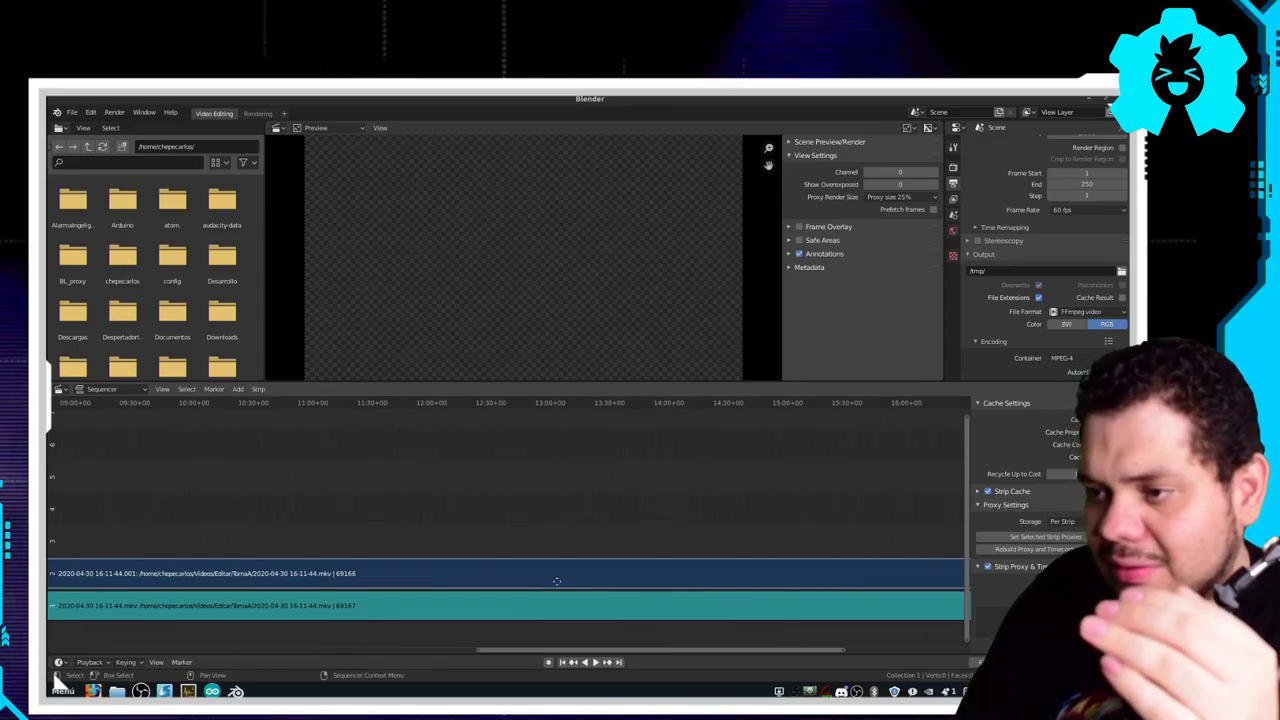
{"action": "scroll", "coordinate": [557, 570], "scroll_direction": "right", "scroll_amount": 5}
{"action": "scroll", "coordinate": [684, 513], "scroll_direction": "down", "scroll_amount": 1}
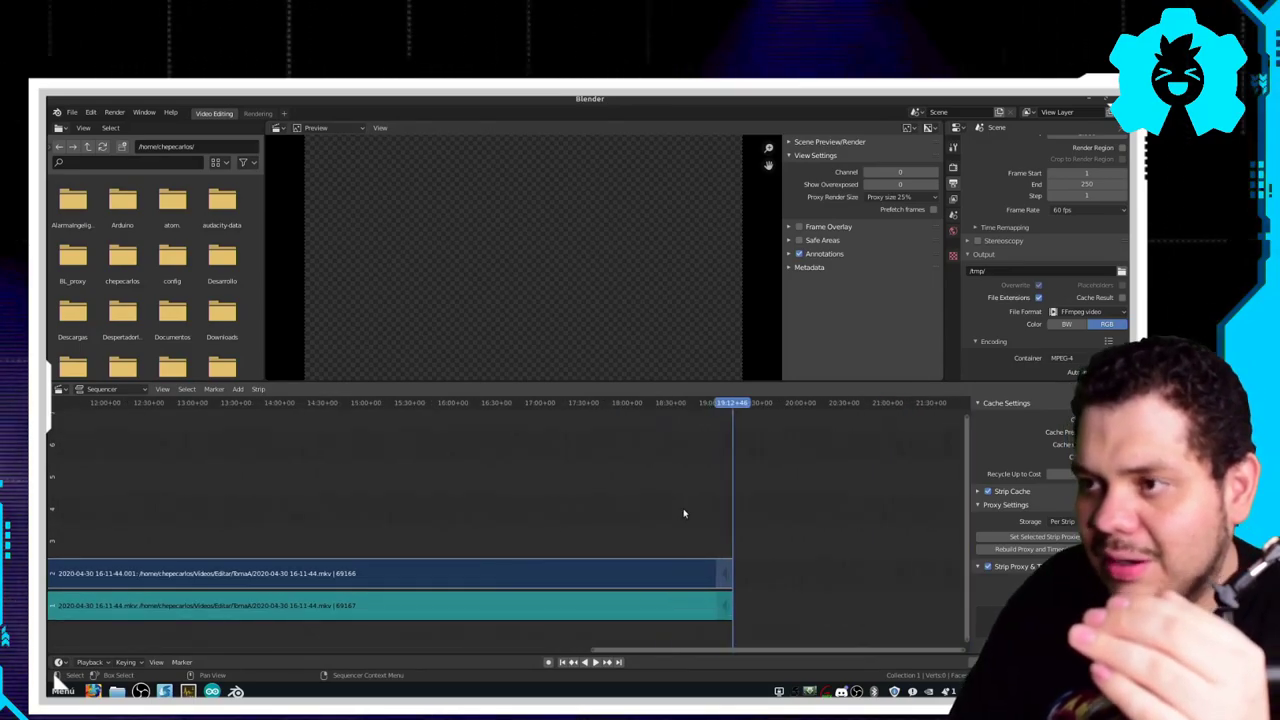
{"action": "scroll", "coordinate": [684, 513], "scroll_direction": "left", "scroll_amount": 3}
{"action": "scroll", "coordinate": [684, 513], "scroll_direction": "left", "scroll_amount": 4}
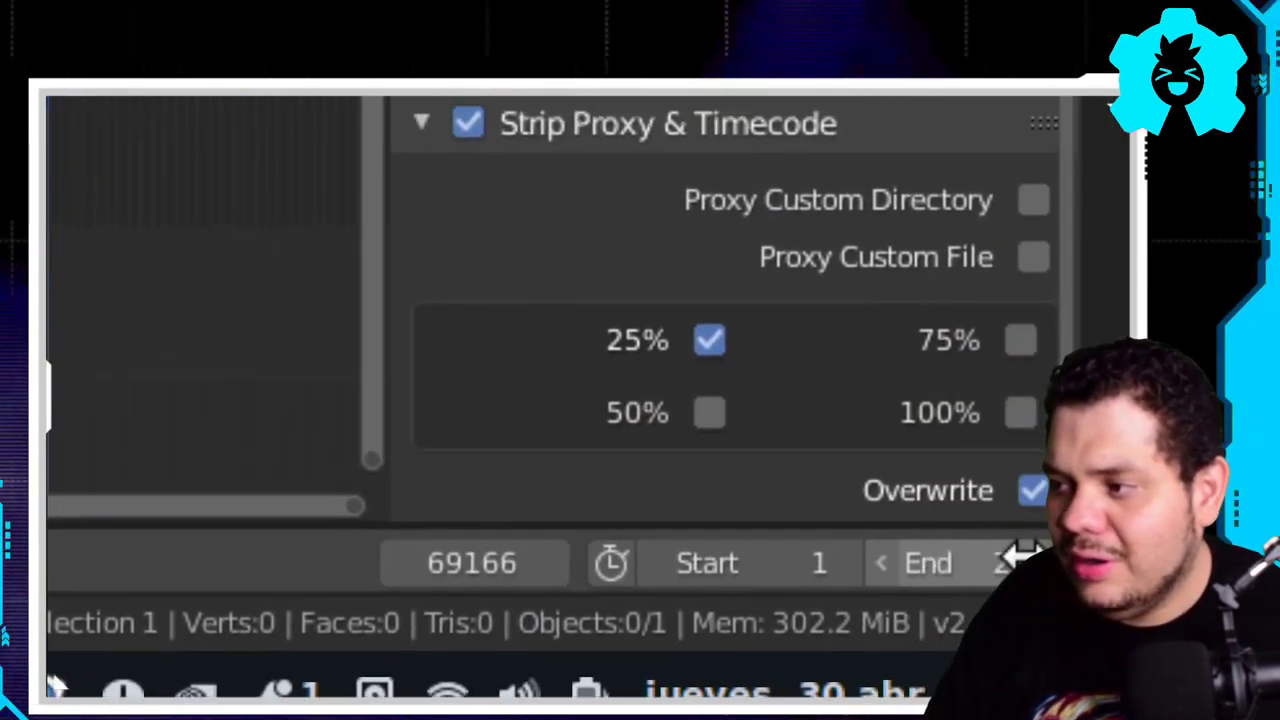
- Edit the end frame, play and stop the proxied strips, then bring up the save dialog
{"action": "left_click", "coordinate": [1020, 557]}
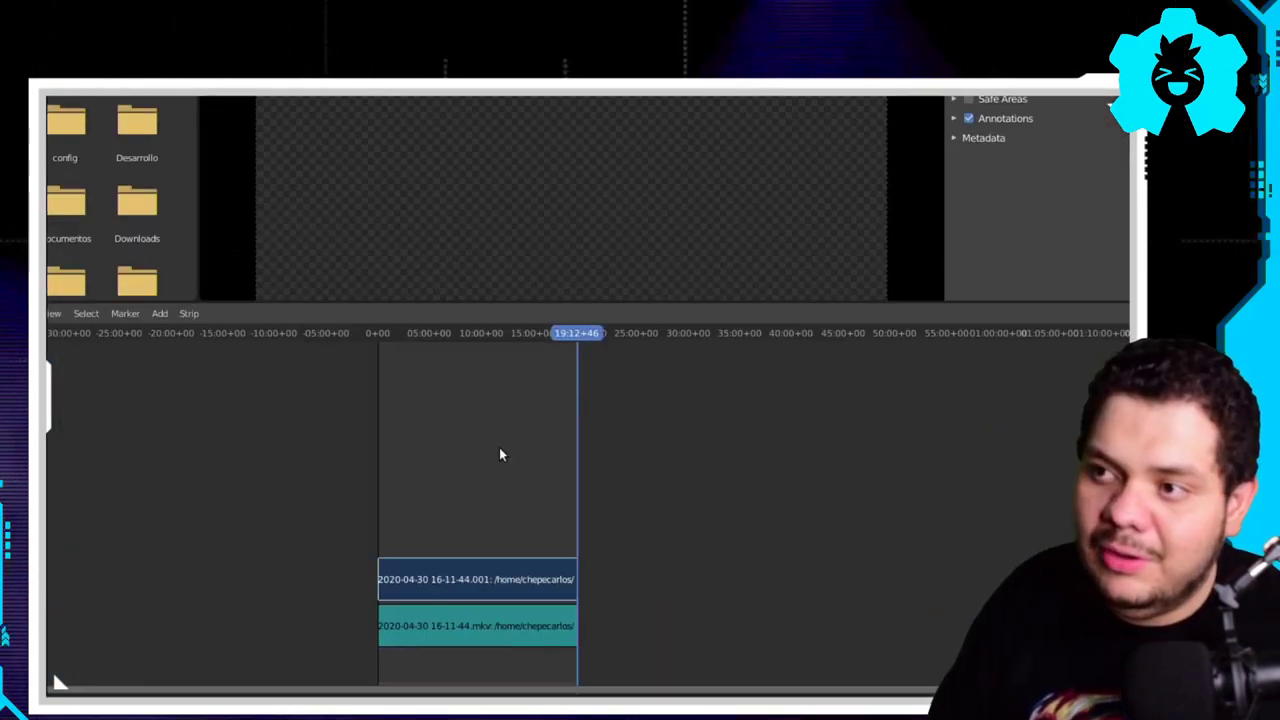
{"action": "scroll", "coordinate": [505, 515], "scroll_direction": "up", "scroll_amount": 4}
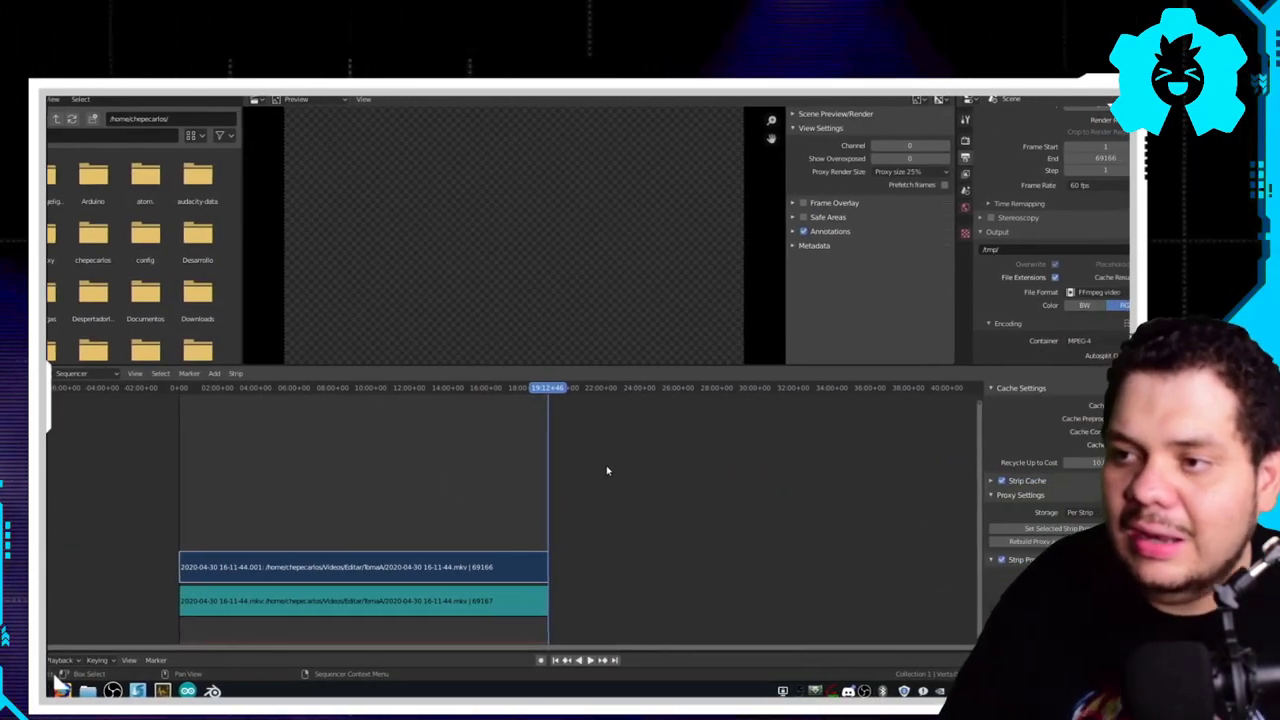
{"action": "mouse_move", "coordinate": [547, 388]}
{"action": "left_mouse_down"}
{"action": "mouse_move", "coordinate": [329, 412]}
{"action": "mouse_move", "coordinate": [569, 403]}
{"action": "left_mouse_up"}
{"action": "key", "text": "space"}
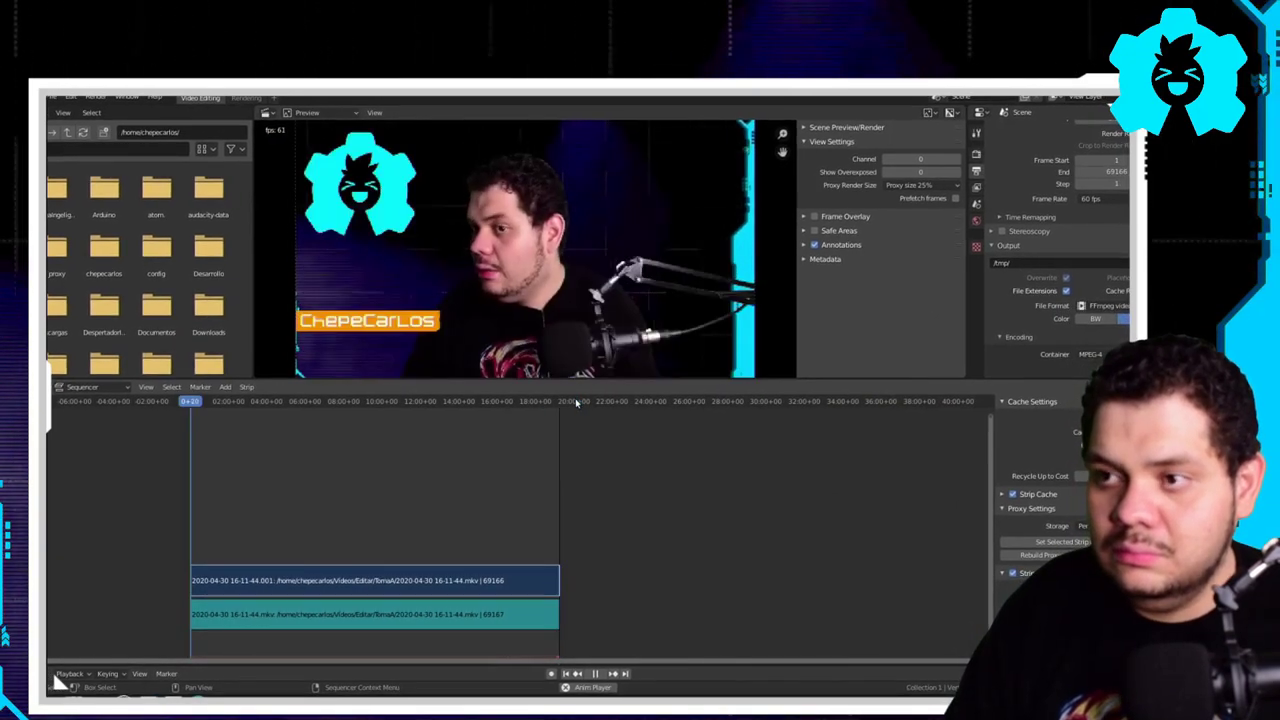
{"action": "key", "text": "space"}
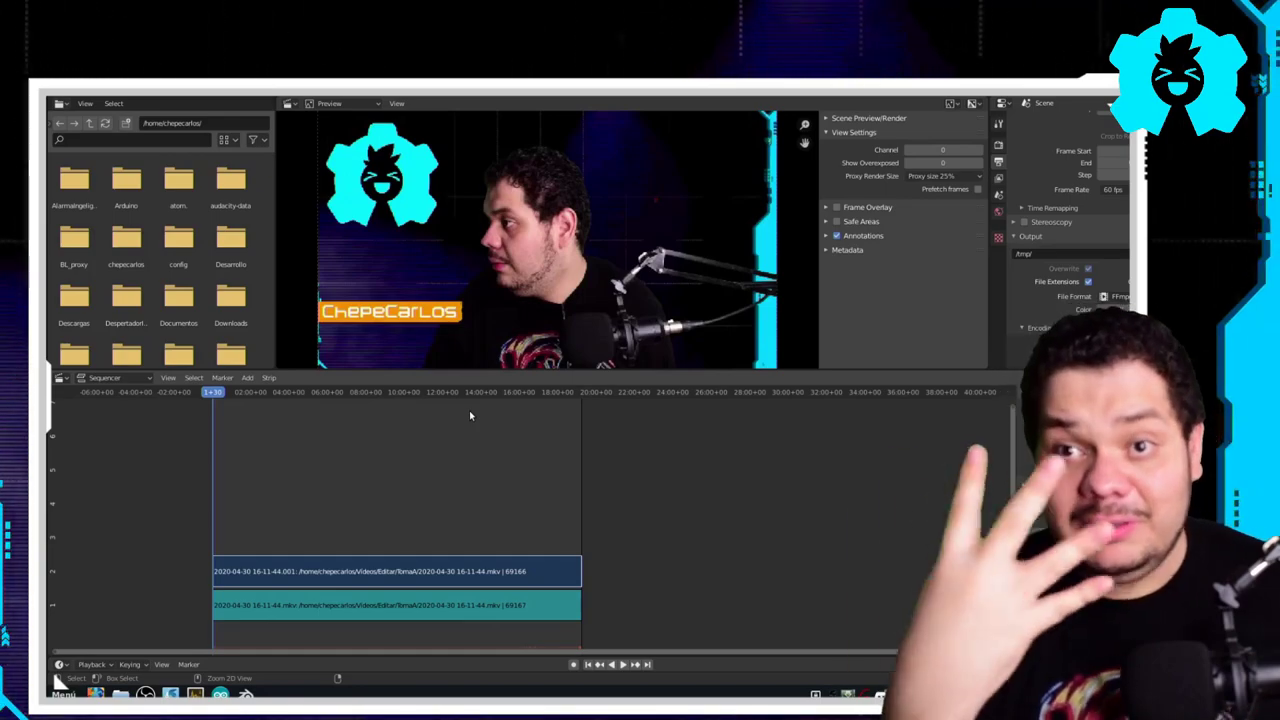
{"action": "key", "text": "ctrl+s"}
{"action": "type", "text": "5PluginAtom.blend"}
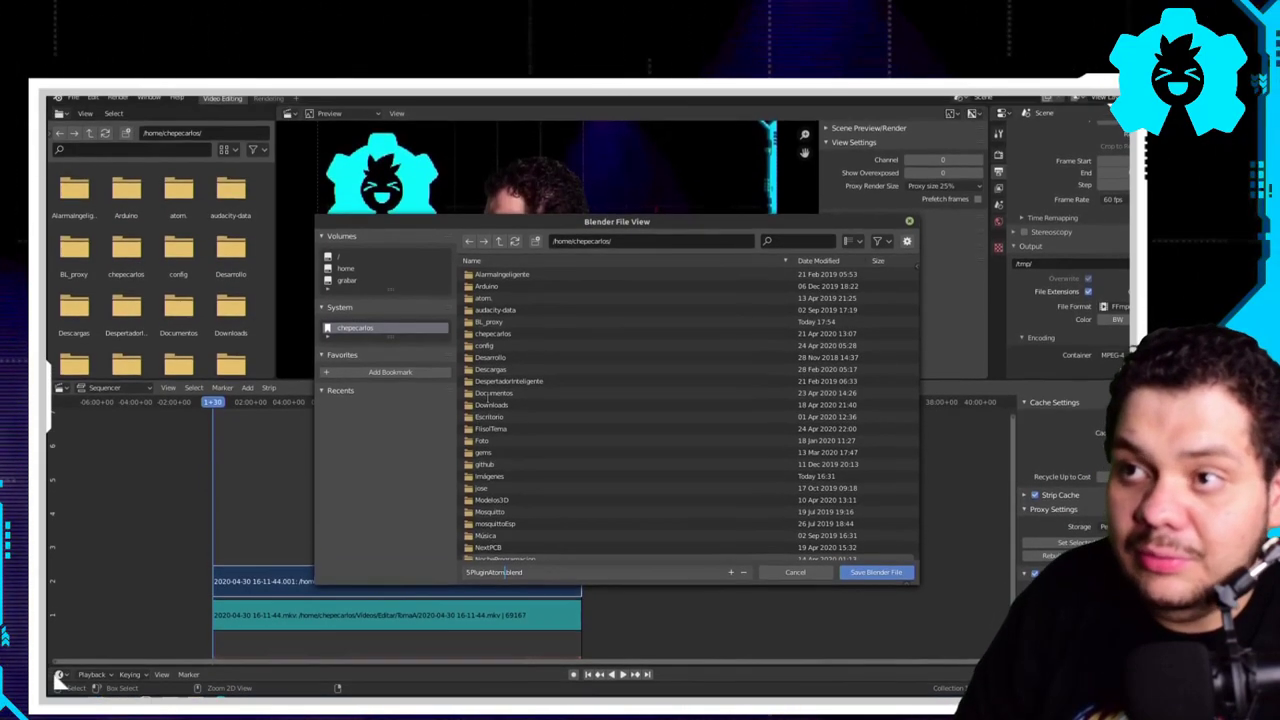
- Save the project as 5PluginAtom.blend in the Editar/Render folder
{"action": "key", "text": "Return"}
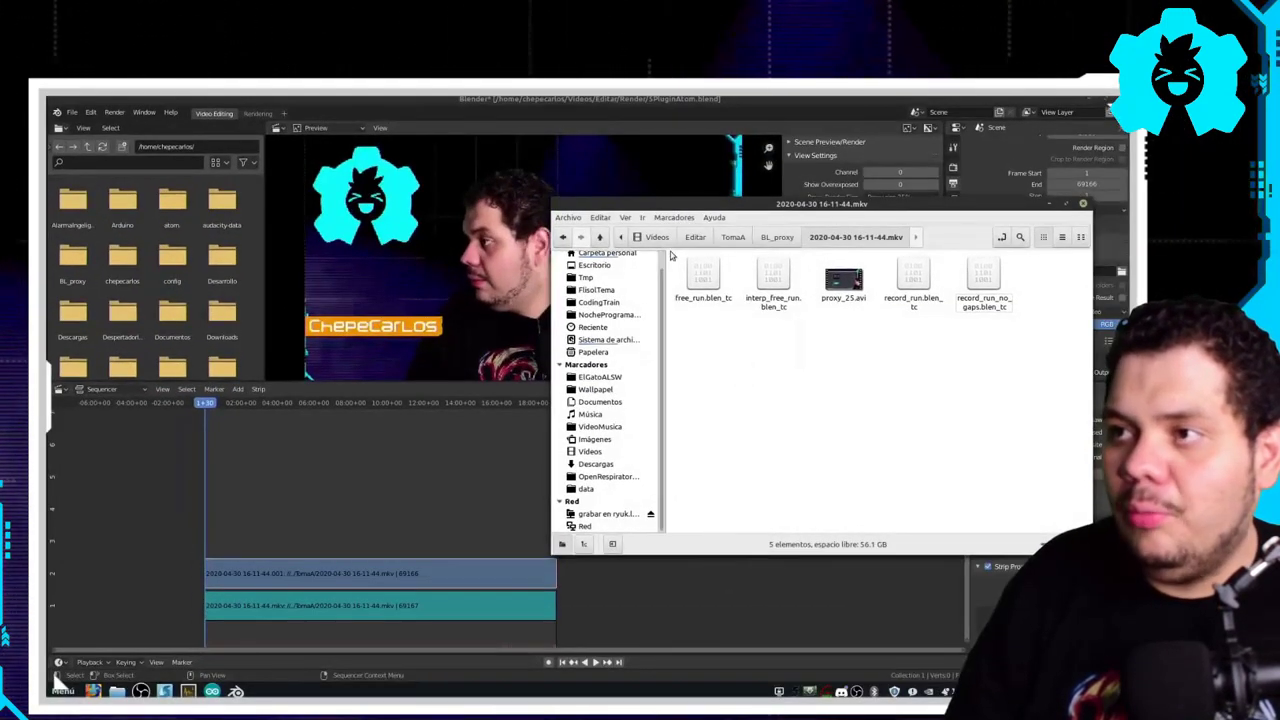
- Go up through BL_proxy to the TomaA folder holding the recording
{"action": "left_click", "coordinate": [777, 237]}
{"action": "left_click", "coordinate": [733, 237]}
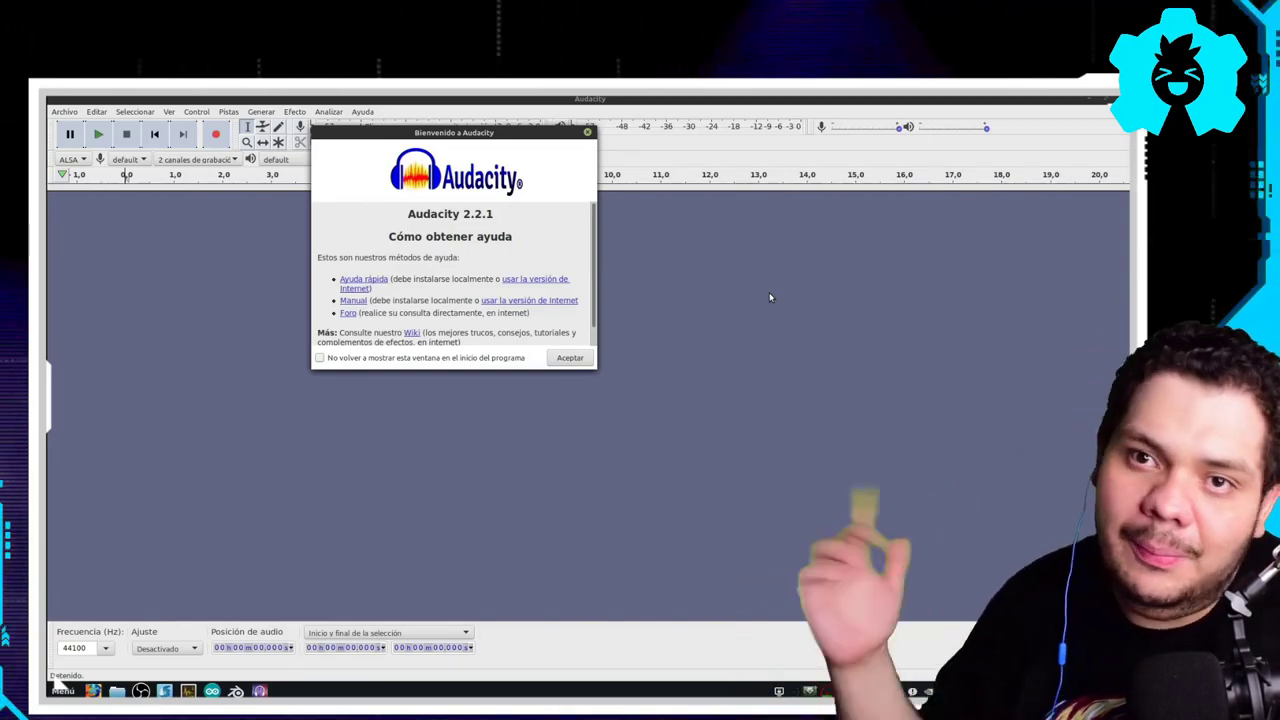
{"action": "left_click", "coordinate": [567, 359]}
{"action": "key", "text": "ctrl+alt+Down"}
{"action": "left_click", "coordinate": [739, 347]}
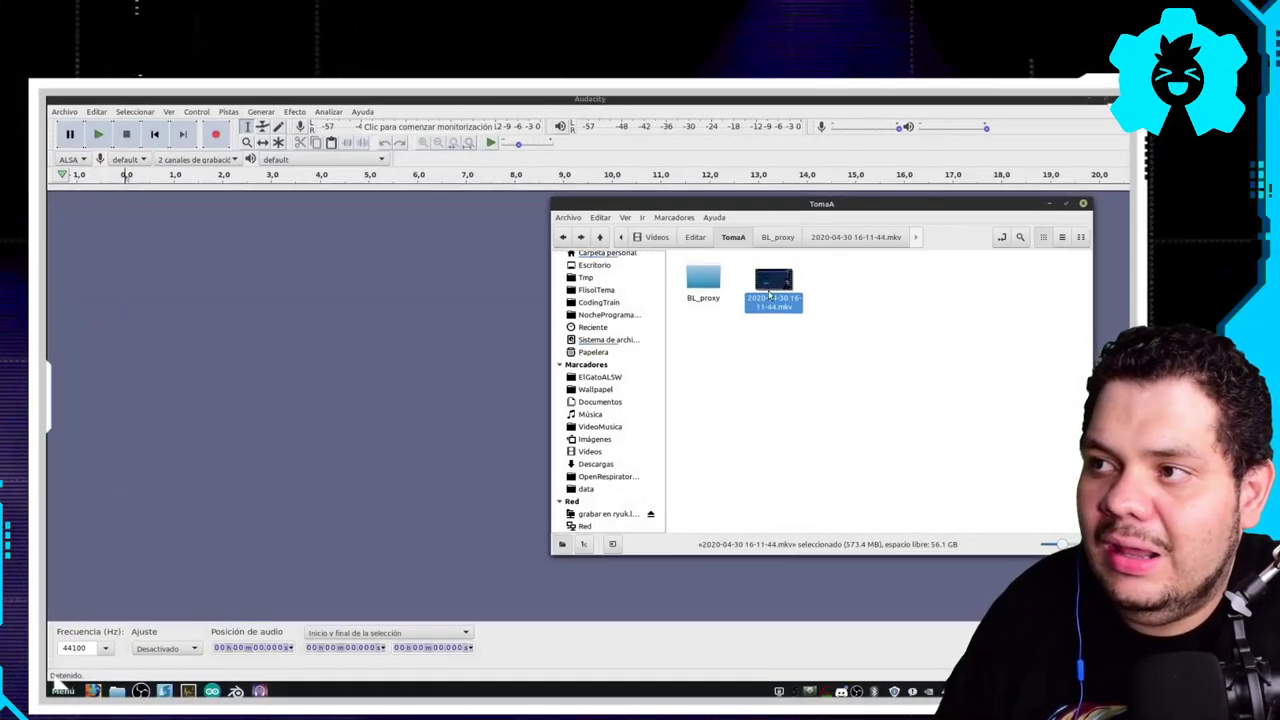
{"action": "left_click_drag", "start_coordinate": [773, 285], "coordinate": [267, 311]}
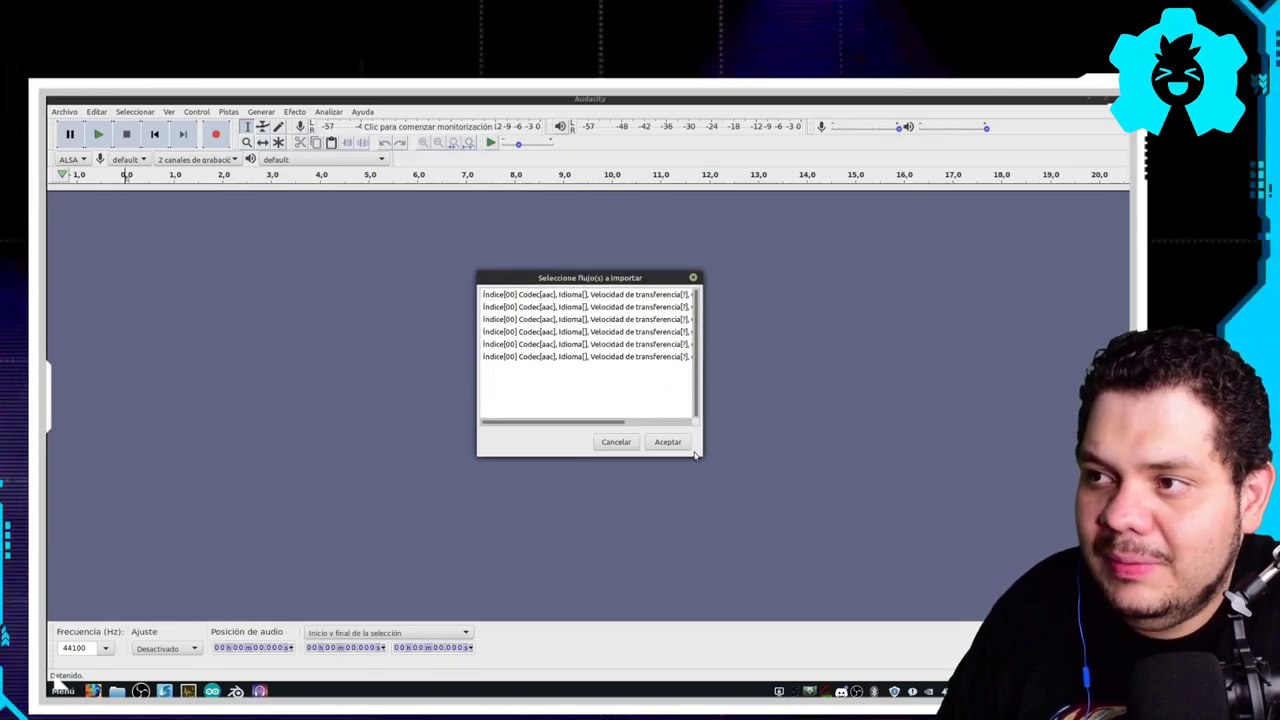
{"action": "left_click_drag", "start_coordinate": [697, 455], "coordinate": [965, 497]}
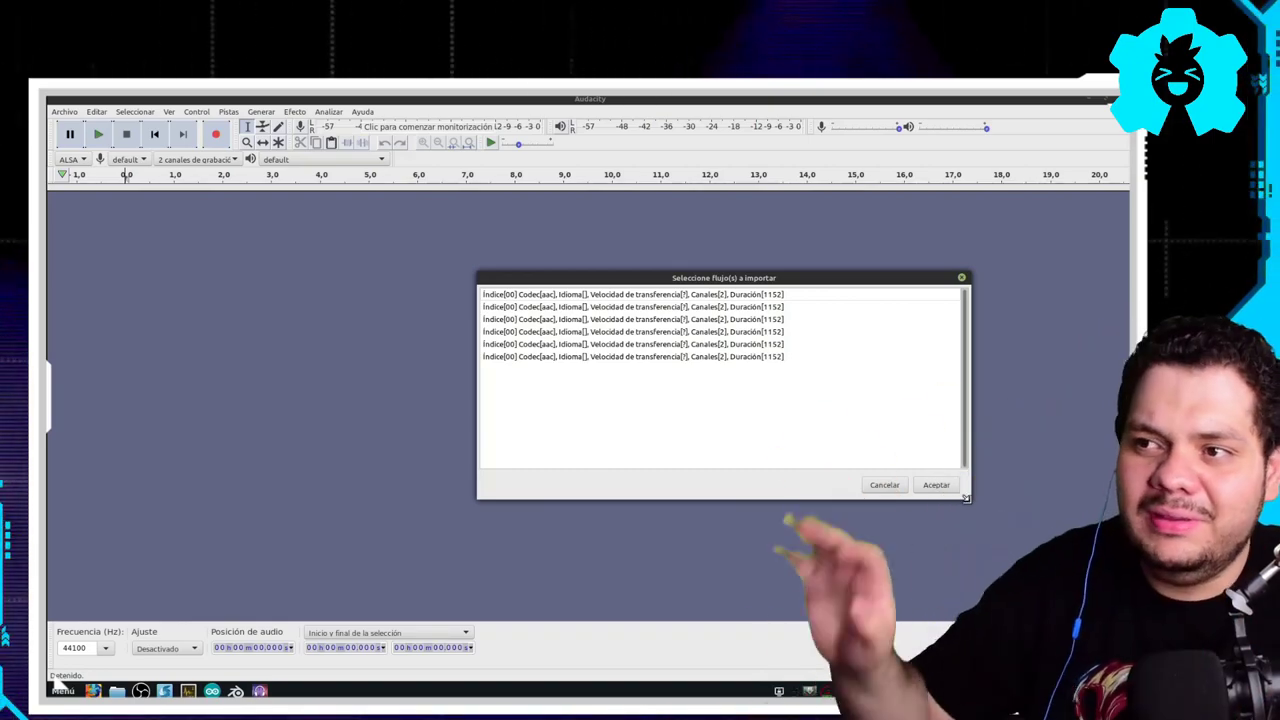
{"action": "left_click", "coordinate": [704, 308]}
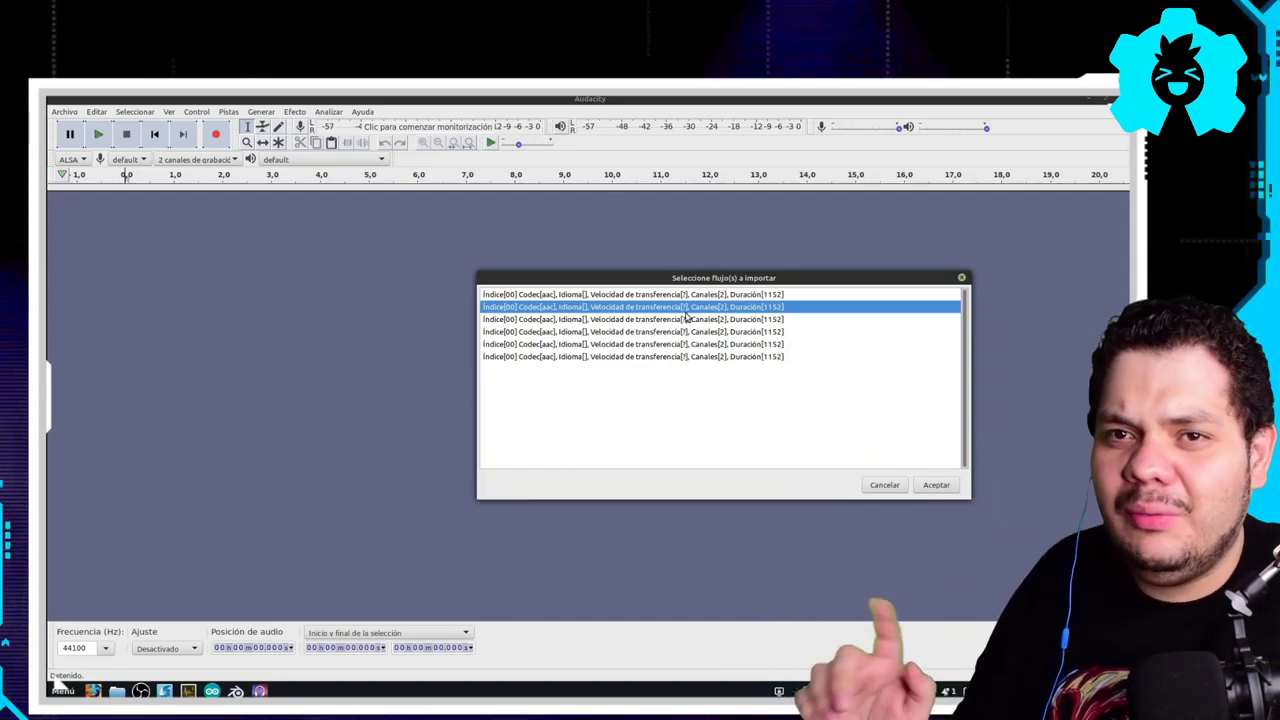
{"action": "left_click", "coordinate": [933, 487]}
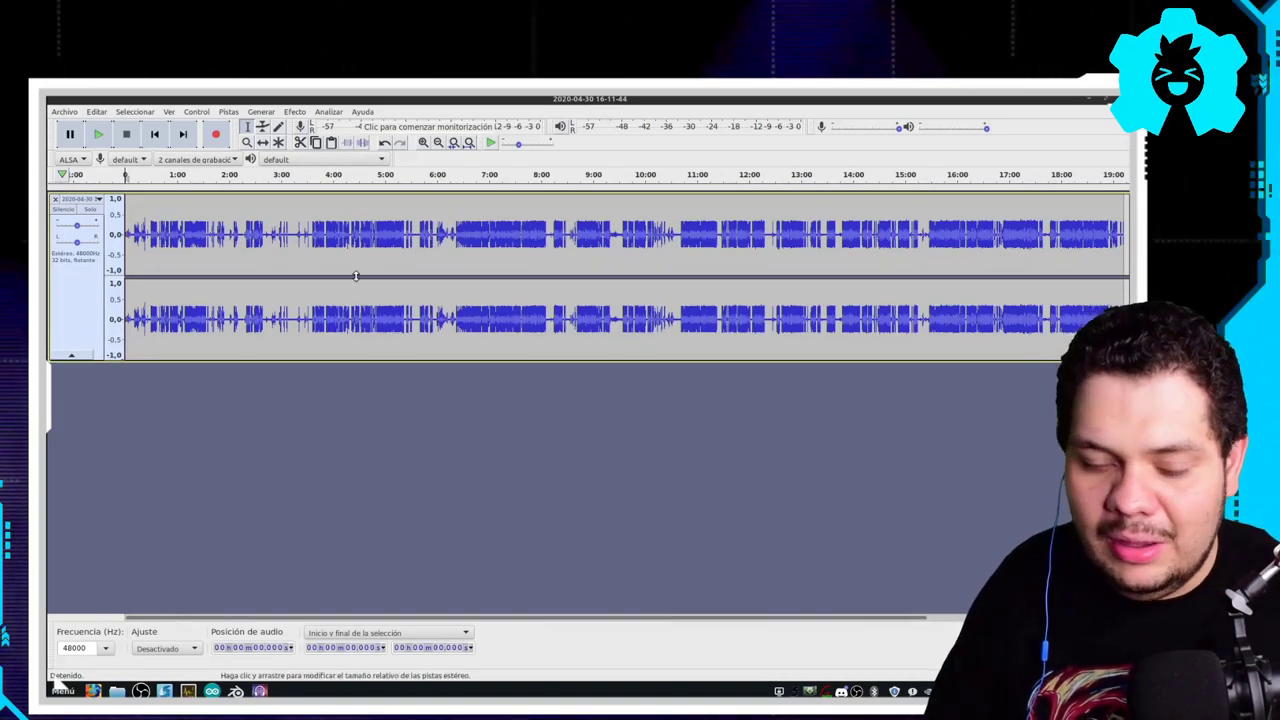
- Listen to the track and select the quiet stretch from about 7.3 to 9.8 seconds
{"action": "scroll", "coordinate": [356, 276], "scroll_direction": "up", "scroll_amount": 3, "text": "ctrl"}
{"action": "scroll", "coordinate": [356, 276], "scroll_direction": "up", "scroll_amount": 4, "text": "ctrl"}
{"action": "scroll", "coordinate": [356, 276], "scroll_direction": "up", "scroll_amount": 3, "text": "ctrl"}
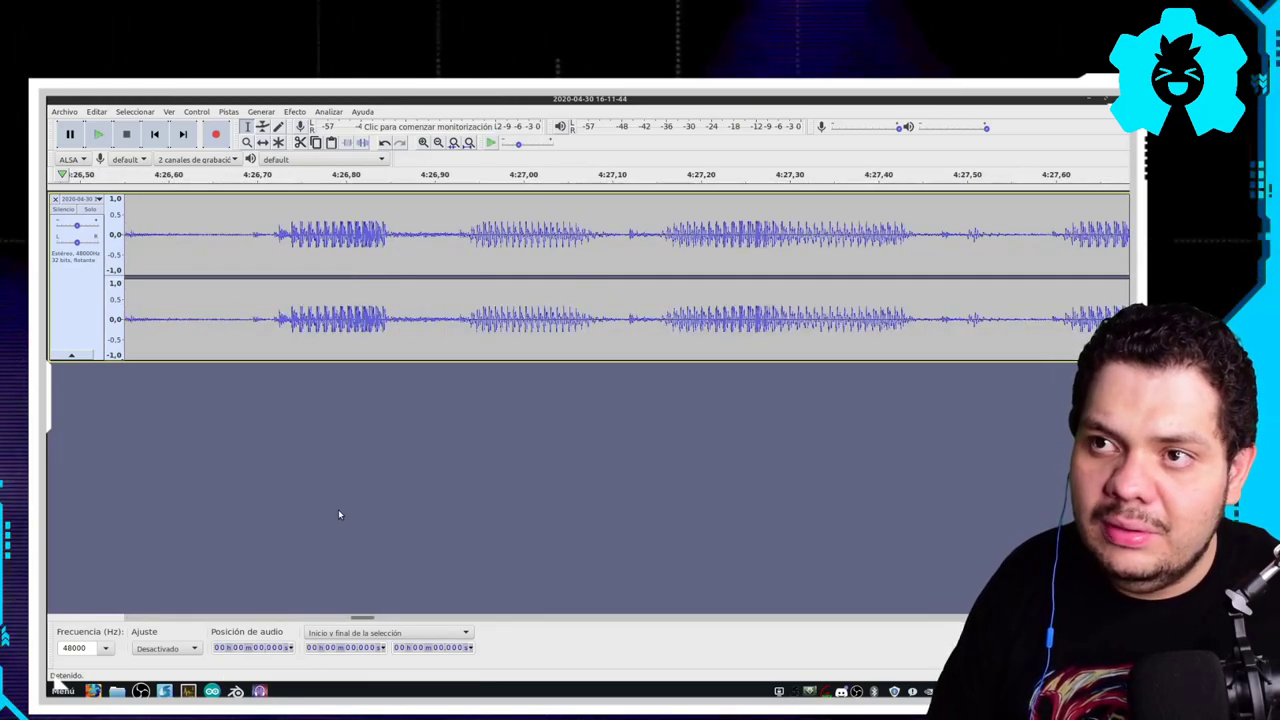
{"action": "scroll", "coordinate": [263, 466], "scroll_direction": "down", "scroll_amount": 2, "text": "ctrl"}
{"action": "scroll", "coordinate": [300, 323], "scroll_direction": "down", "scroll_amount": 2, "text": "ctrl"}
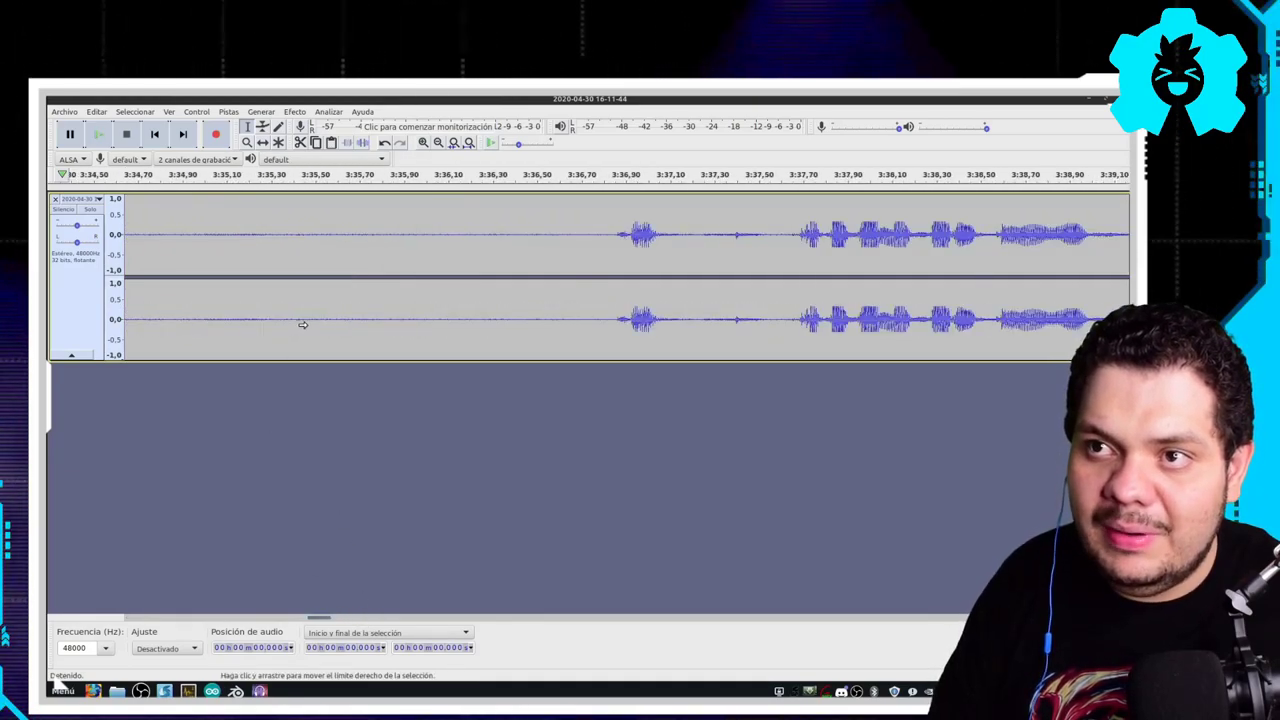
{"action": "scroll", "coordinate": [300, 322], "scroll_direction": "down", "scroll_amount": 1, "text": "ctrl"}
{"action": "key", "text": "space"}
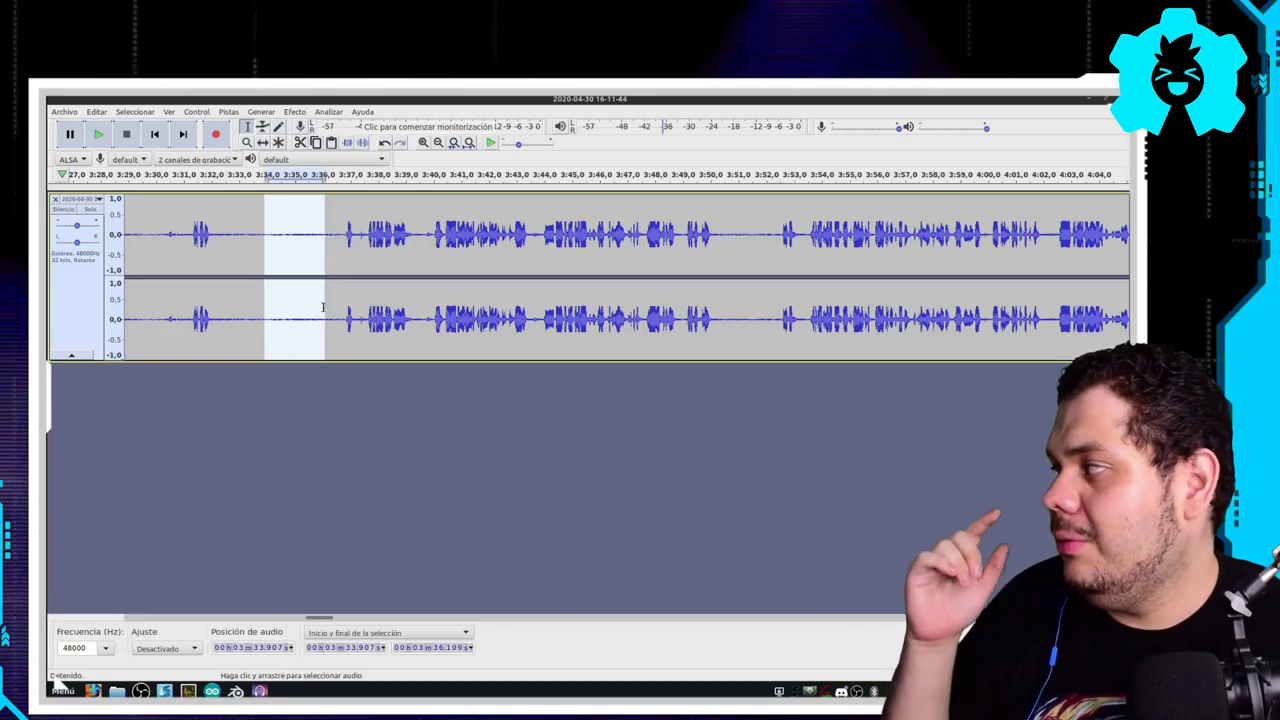
{"action": "key", "text": "Home"}
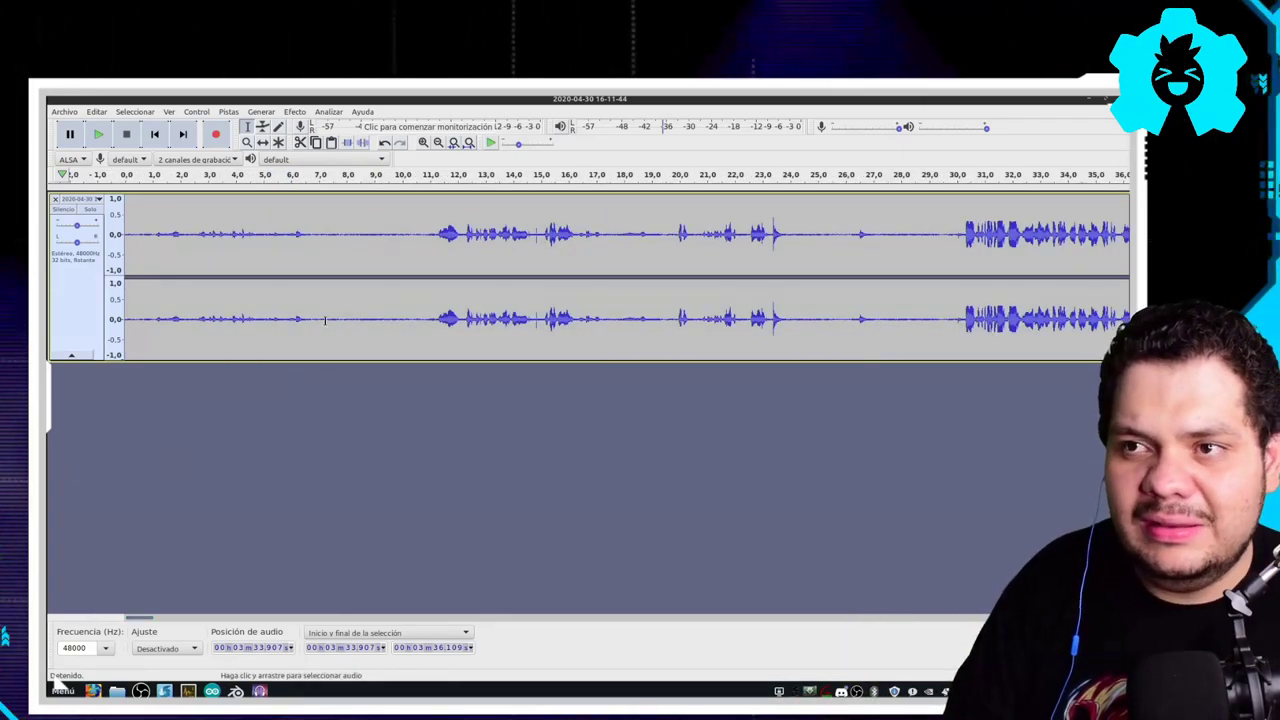
{"action": "left_click_drag", "start_coordinate": [327, 310], "coordinate": [377, 314]}
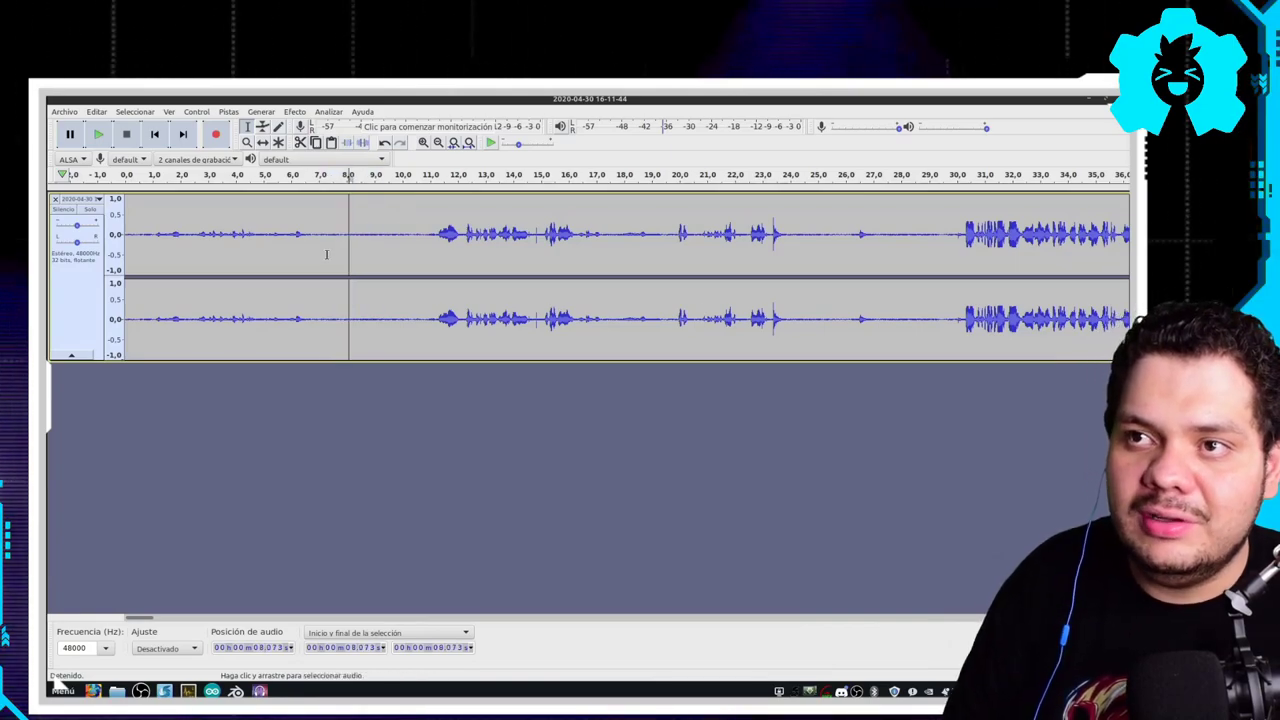
{"action": "left_click_drag", "start_coordinate": [326, 251], "coordinate": [395, 256]}
- Capture a noise profile from the quiet selection with Reducción de ruido
{"action": "left_click", "coordinate": [291, 113]}
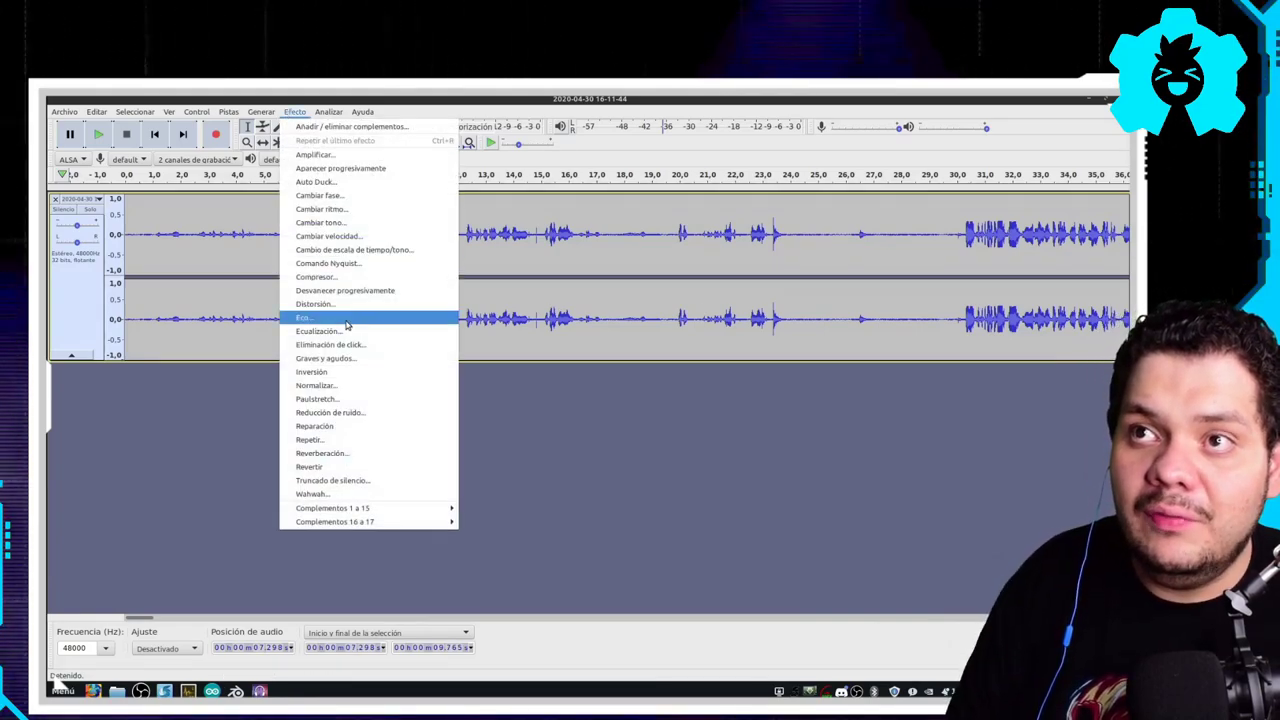
{"action": "left_click", "coordinate": [330, 412]}
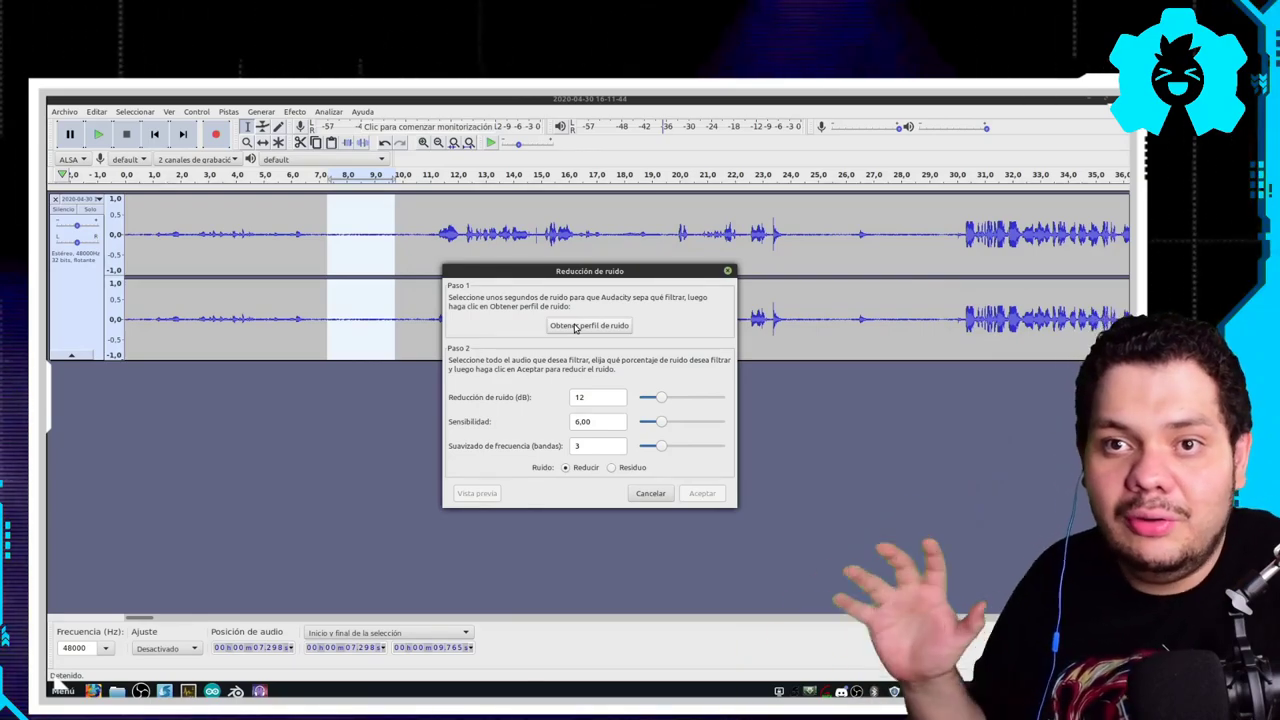
{"action": "left_click", "coordinate": [577, 326]}
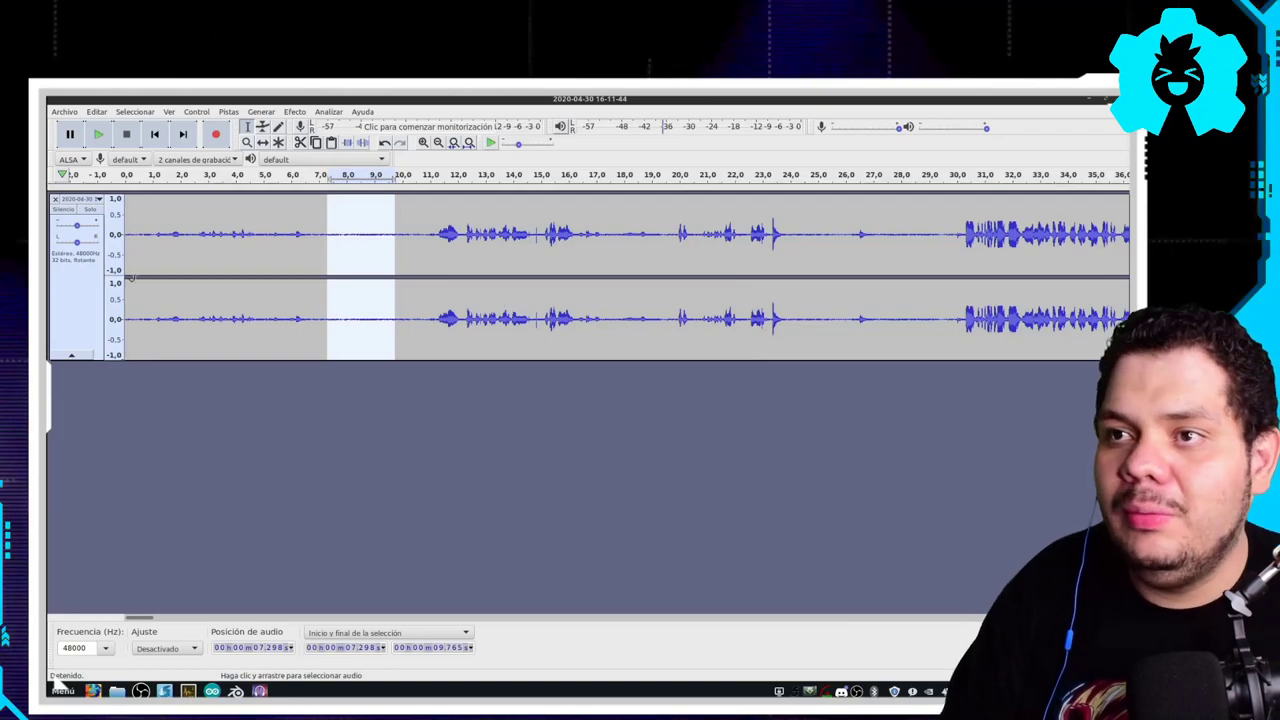
- Apply Noise Reduction to the whole track using that profile
{"action": "left_click", "coordinate": [83, 298]}
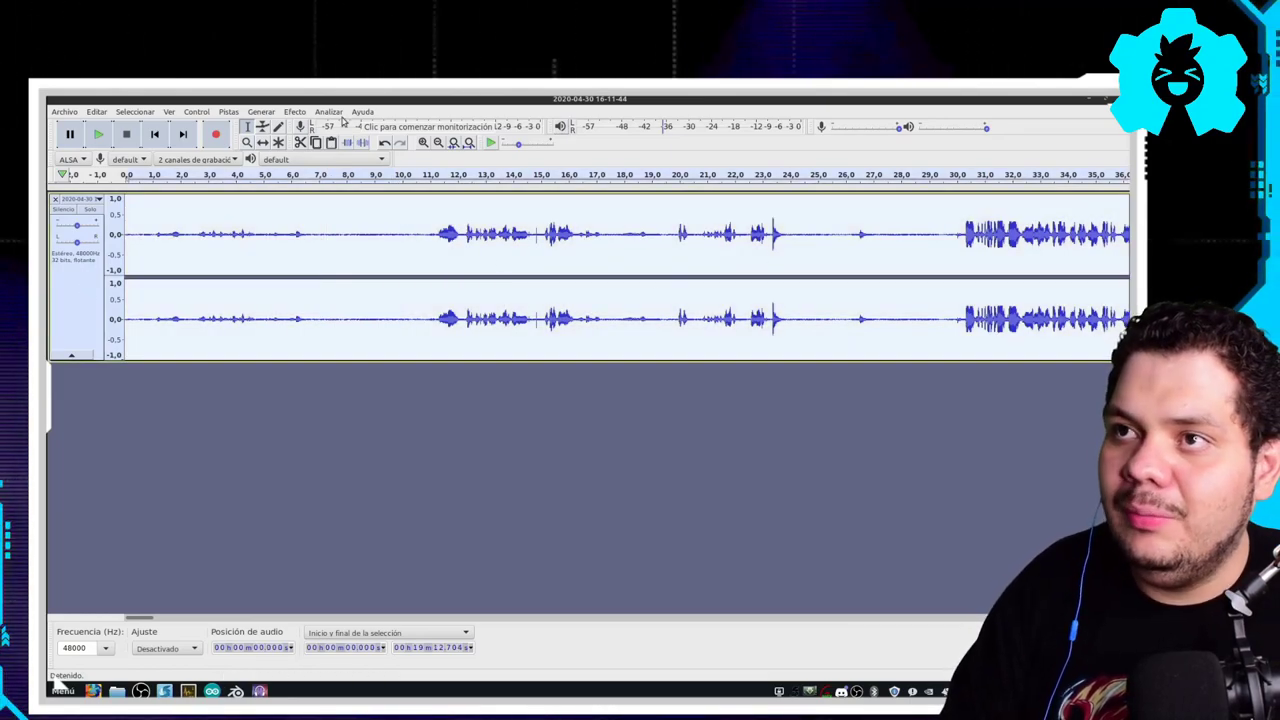
{"action": "left_click", "coordinate": [300, 112]}
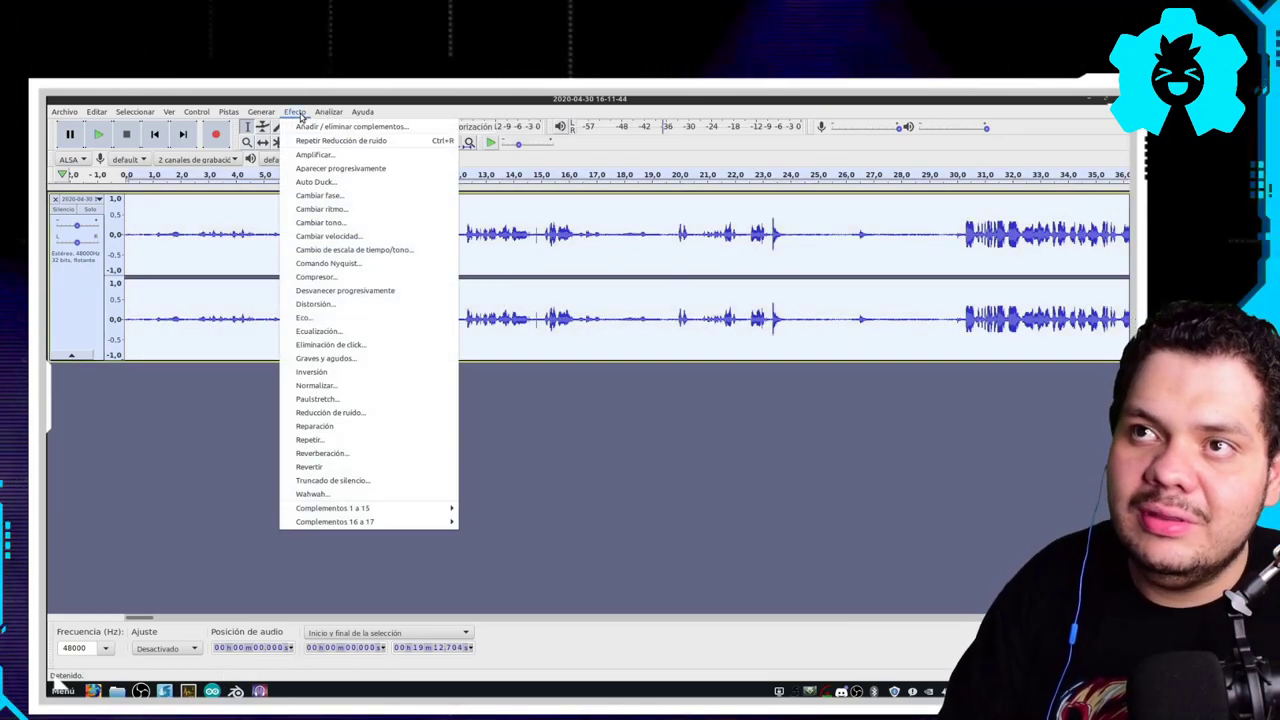
{"action": "left_click", "coordinate": [358, 413]}
{"action": "left_click", "coordinate": [696, 493]}
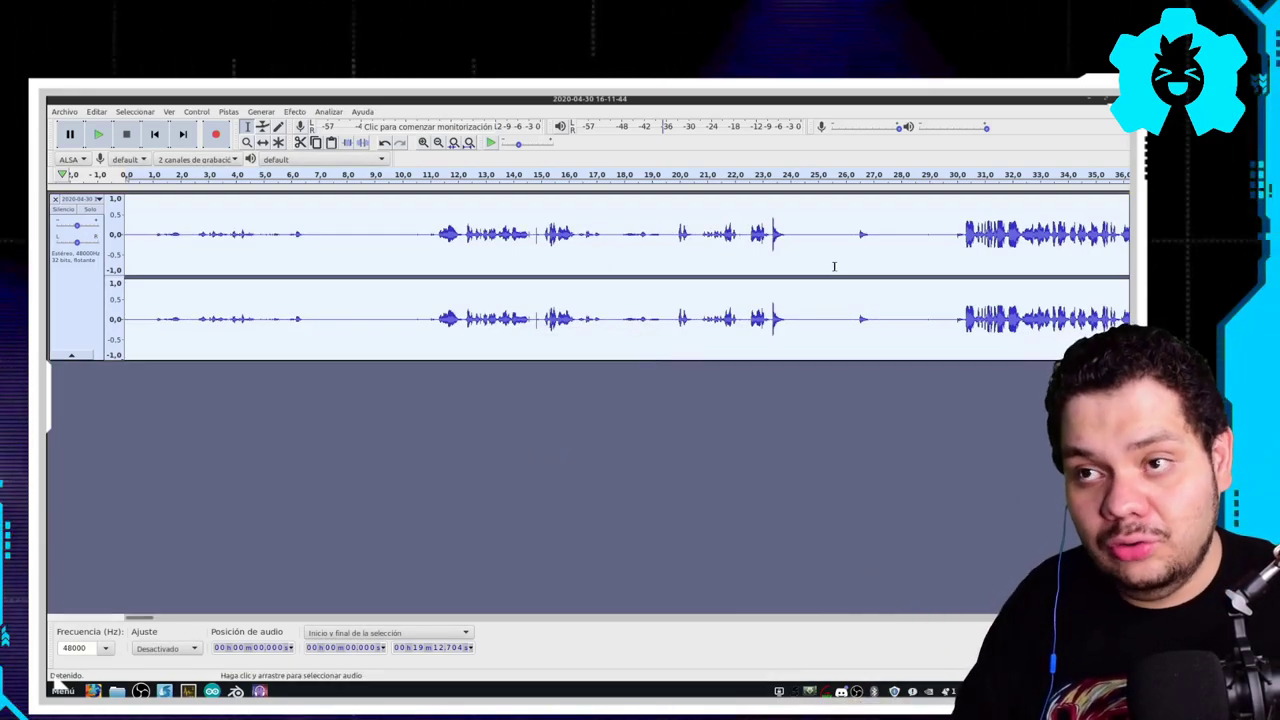
- Check the 8–10 s cleanup, apply the Compressor to the whole track, and play the result
{"action": "left_click_drag", "start_coordinate": [336, 310], "coordinate": [408, 345]}
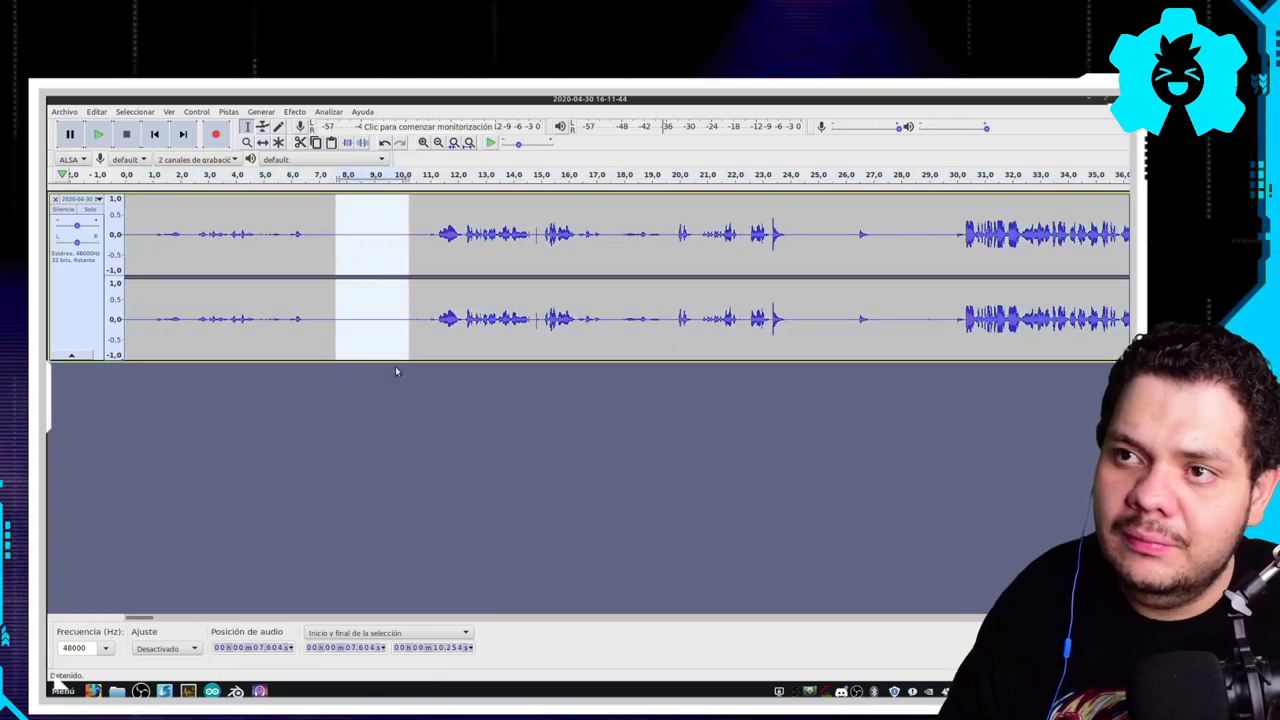
{"action": "key", "text": "space"}
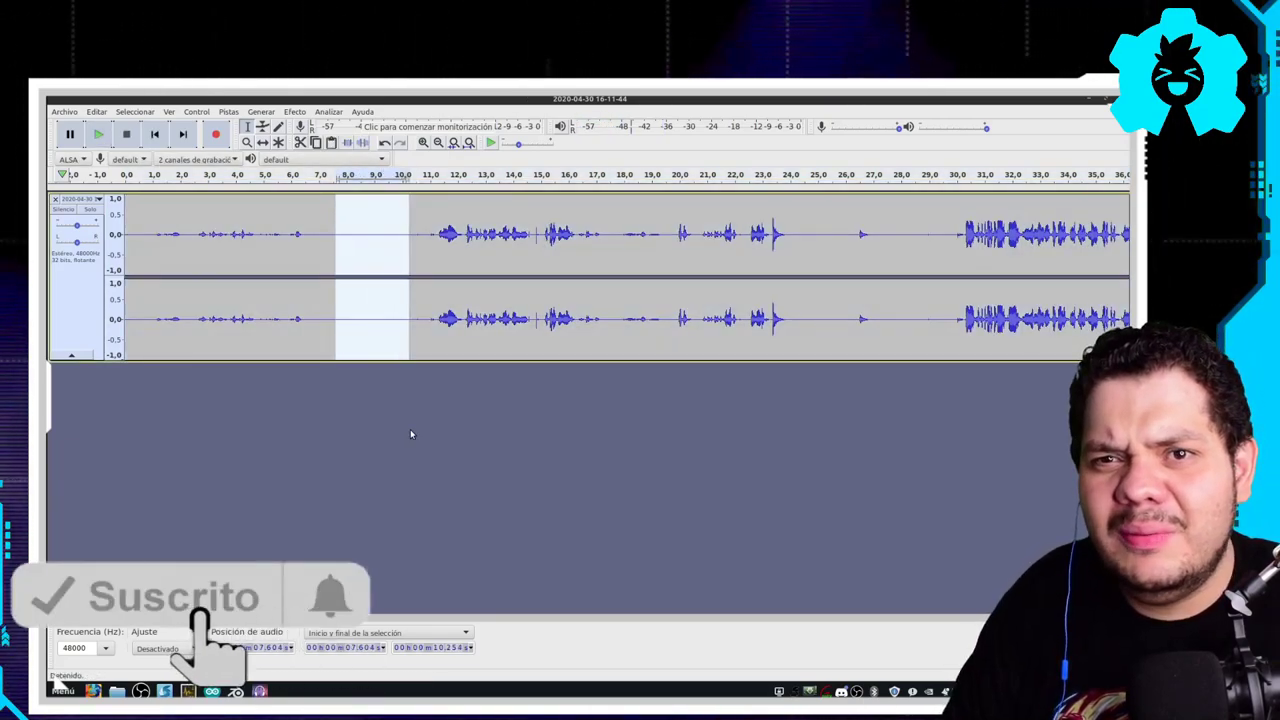
{"action": "left_click", "coordinate": [92, 309]}
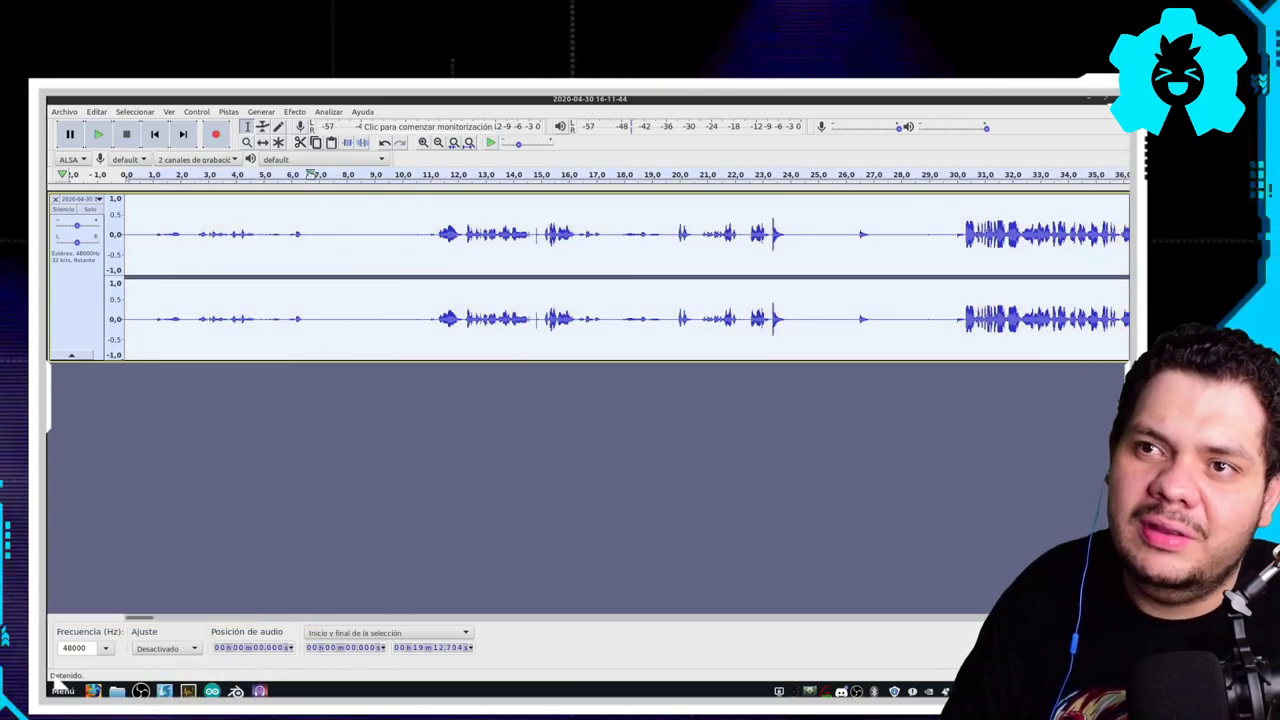
{"action": "left_click", "coordinate": [295, 112]}
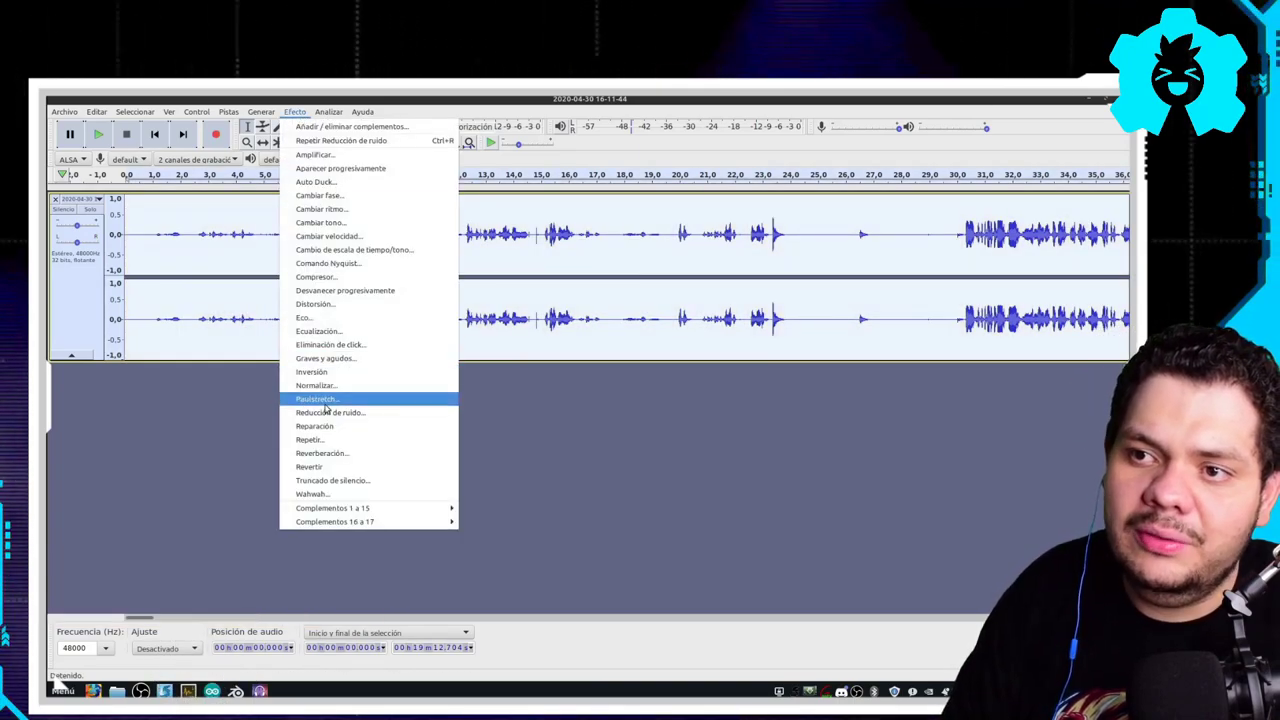
{"action": "left_click", "coordinate": [338, 284]}
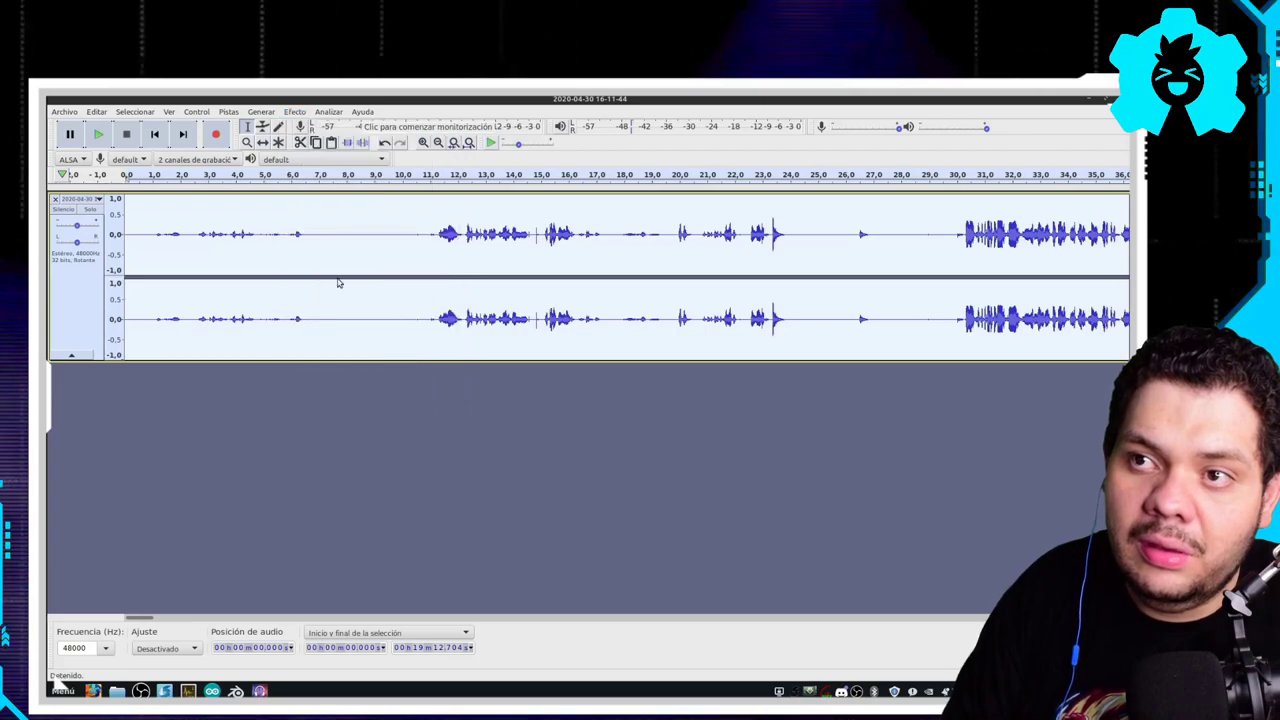
{"action": "left_click", "coordinate": [676, 533]}
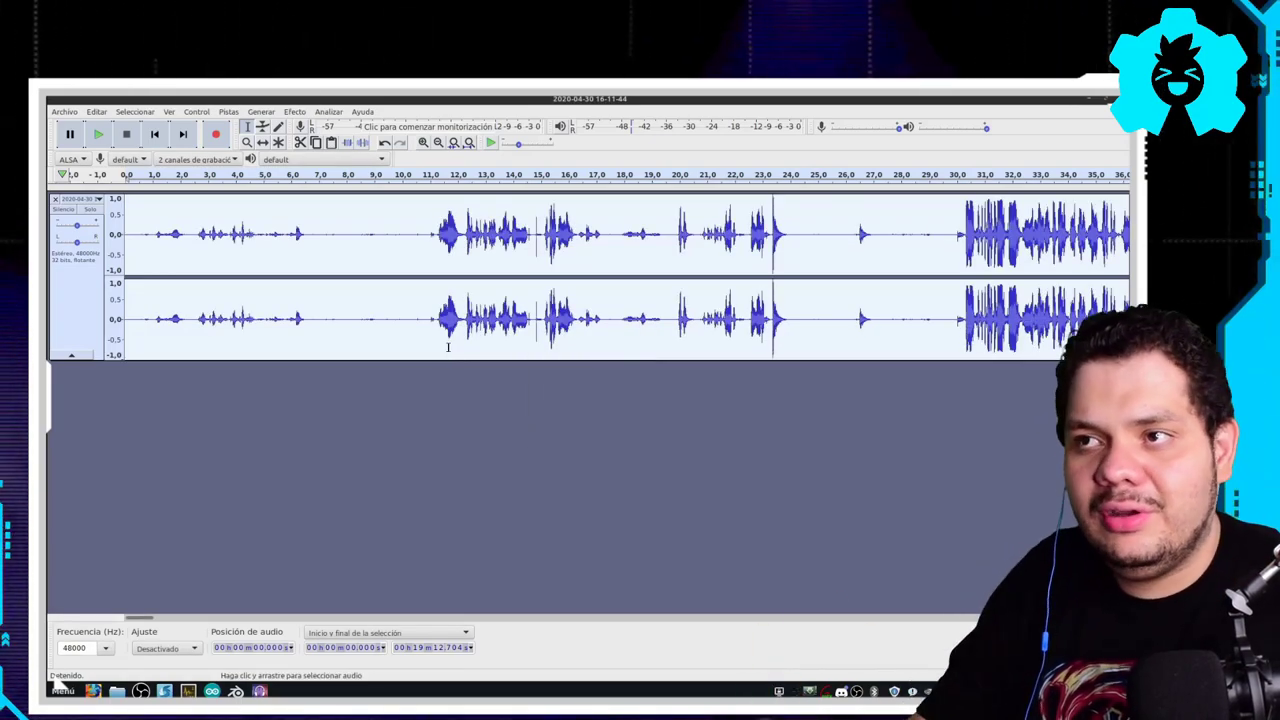
{"action": "key", "text": "space"}
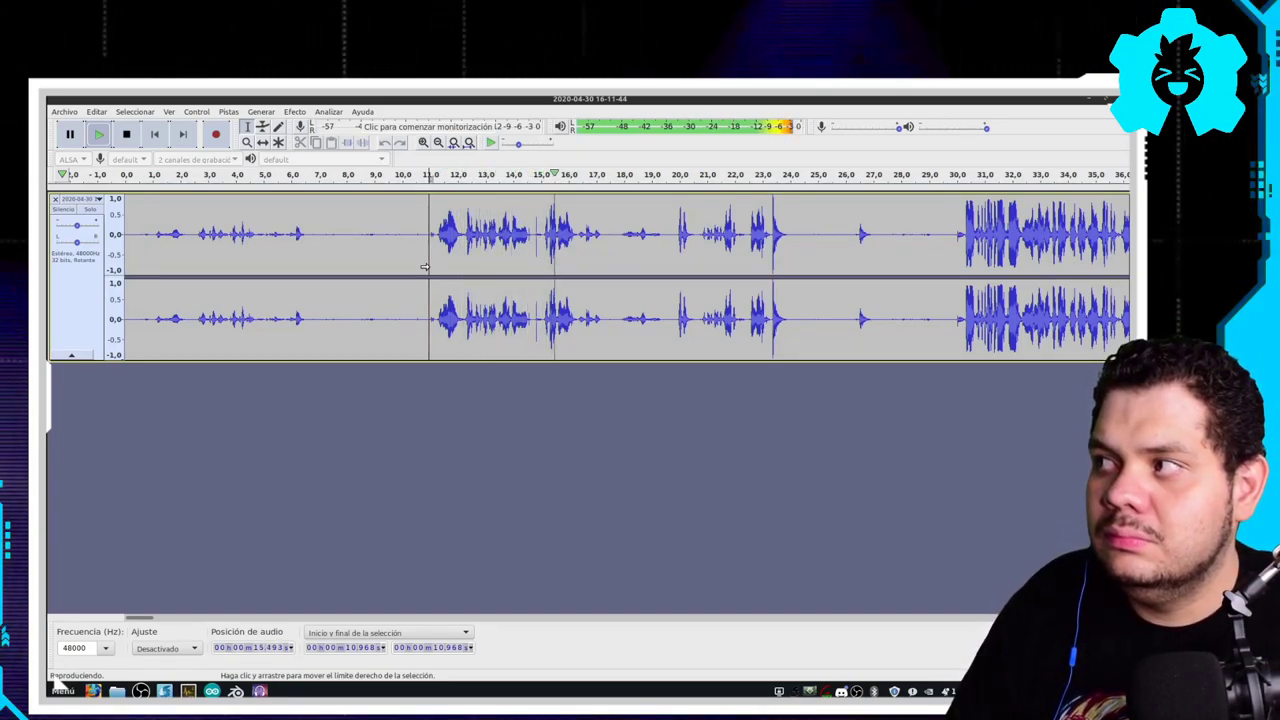
- Capture a Noise Reduction profile from the quiet stretch at 24.3–25.75 s
{"action": "left_click_drag", "start_coordinate": [388, 270], "coordinate": [405, 278]}
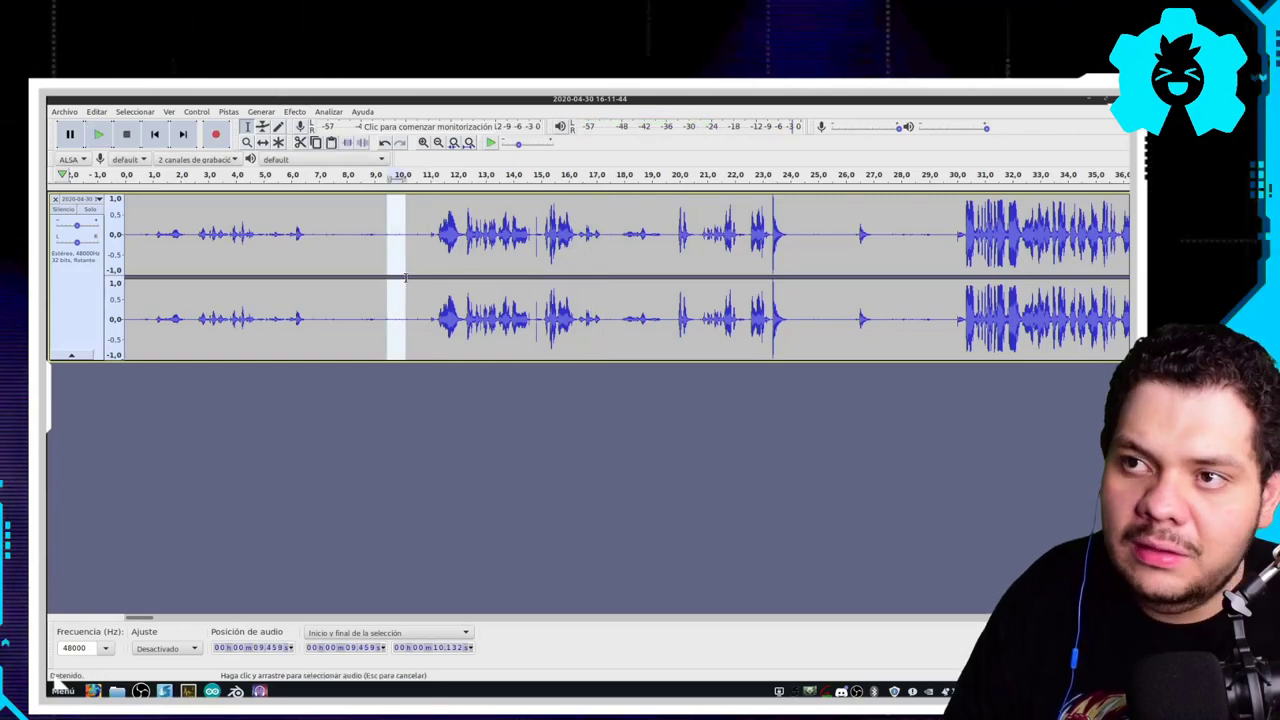
{"action": "key", "text": "space"}
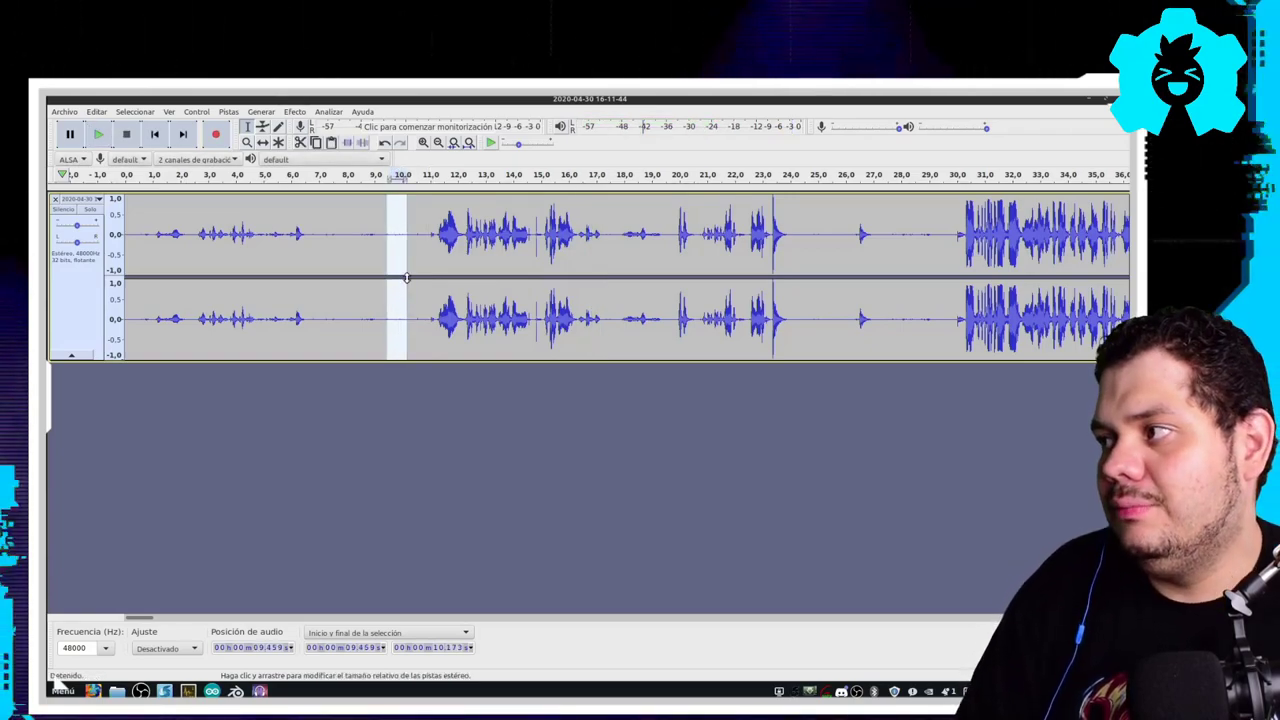
{"action": "left_click_drag", "start_coordinate": [798, 290], "coordinate": [838, 291]}
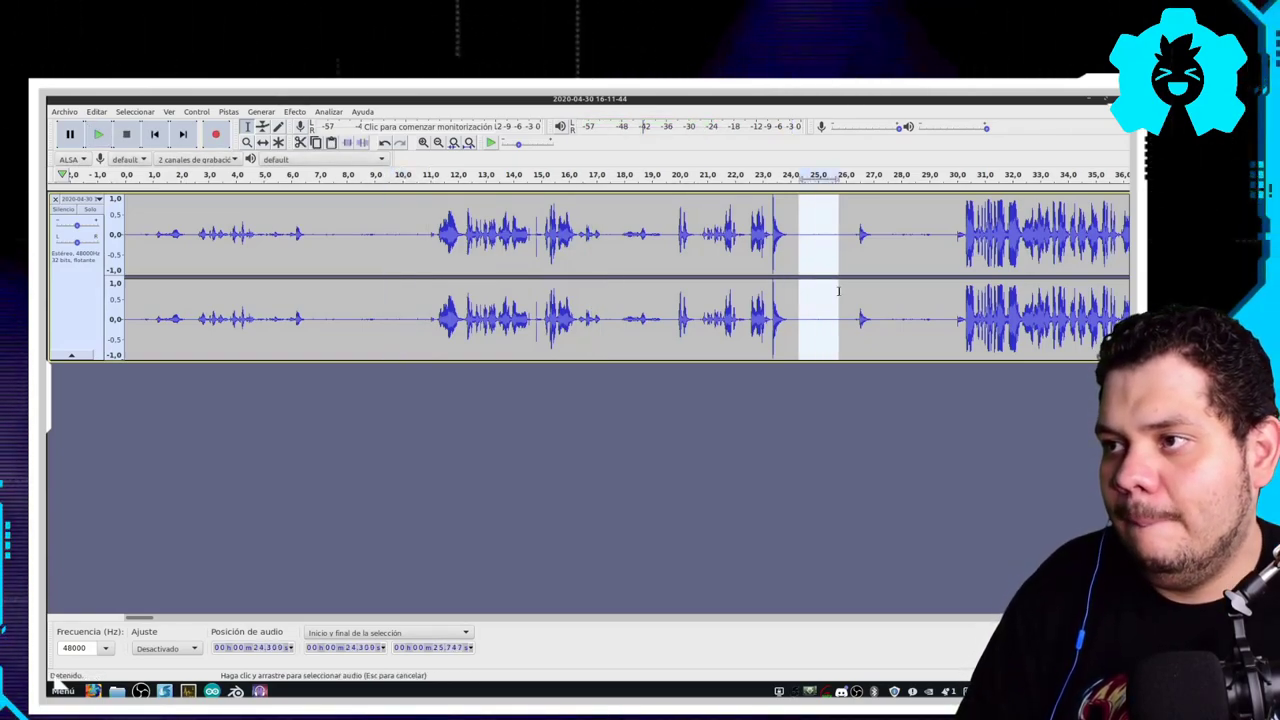
{"action": "key", "text": "space"}
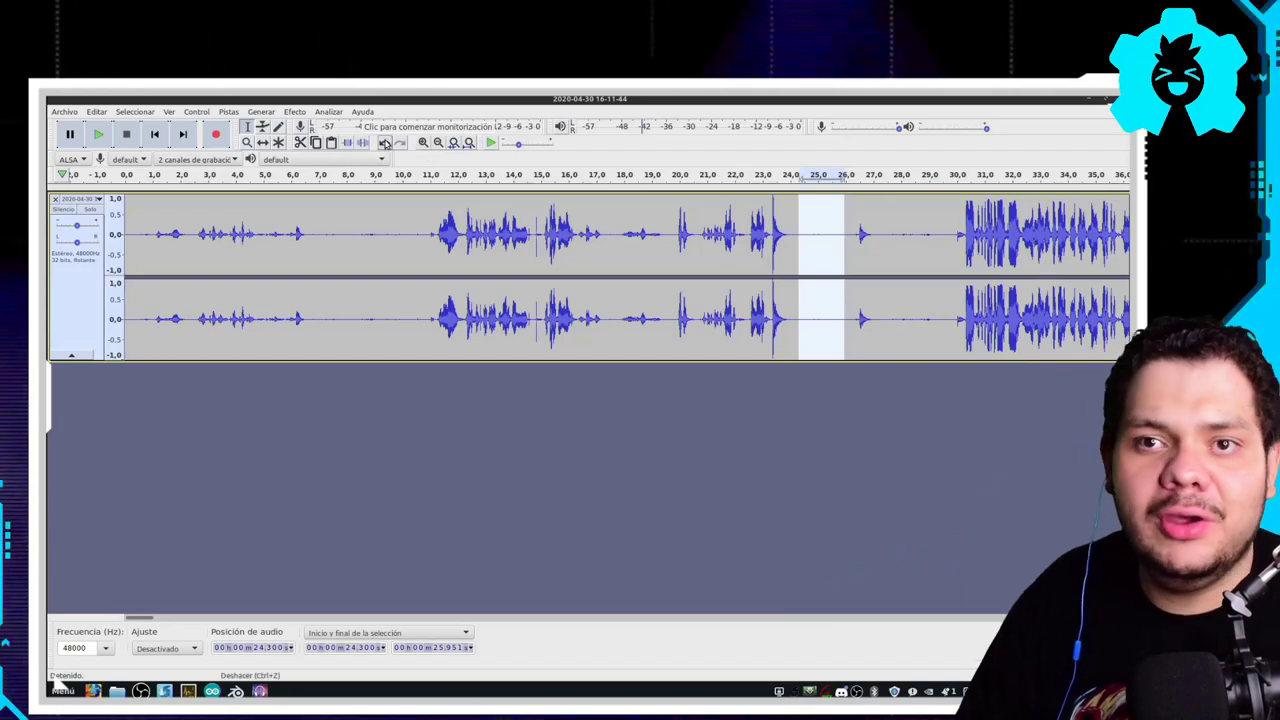
{"action": "left_click", "coordinate": [295, 112]}
{"action": "left_click", "coordinate": [330, 412]}
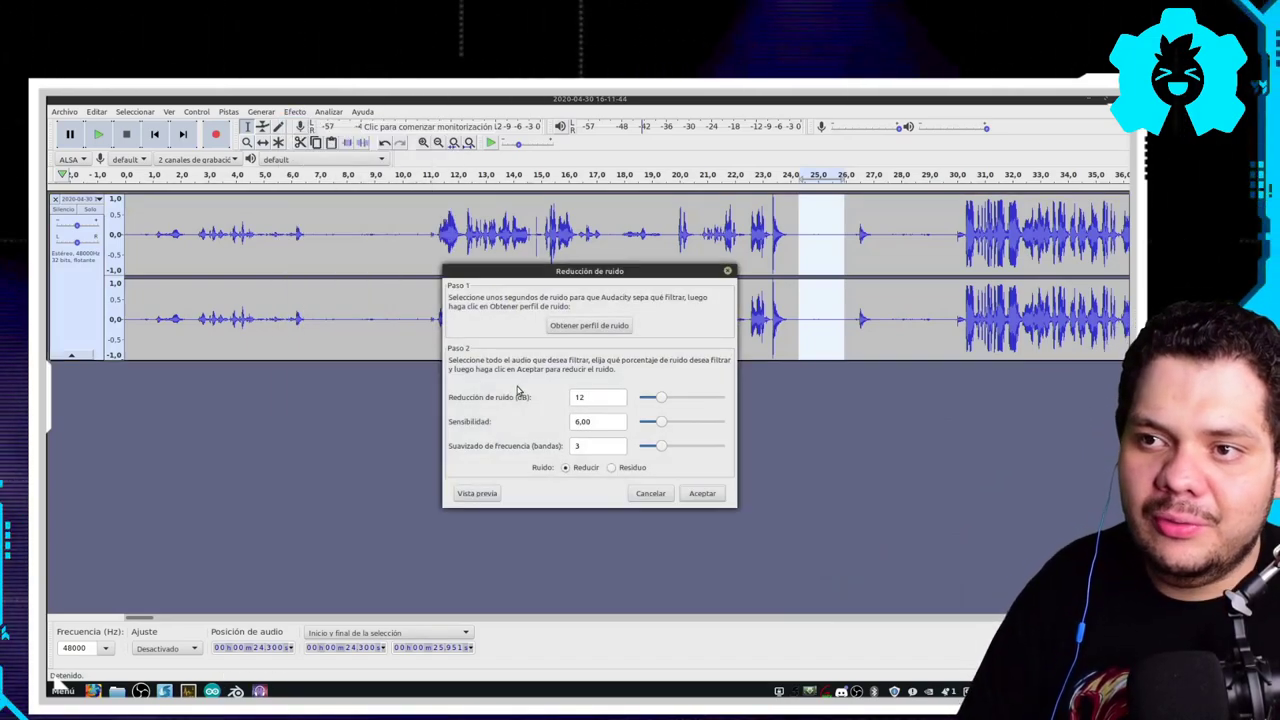
{"action": "left_click", "coordinate": [607, 326]}
- Apply Noise Reduction to the entire stereo track
{"action": "left_click", "coordinate": [101, 294]}
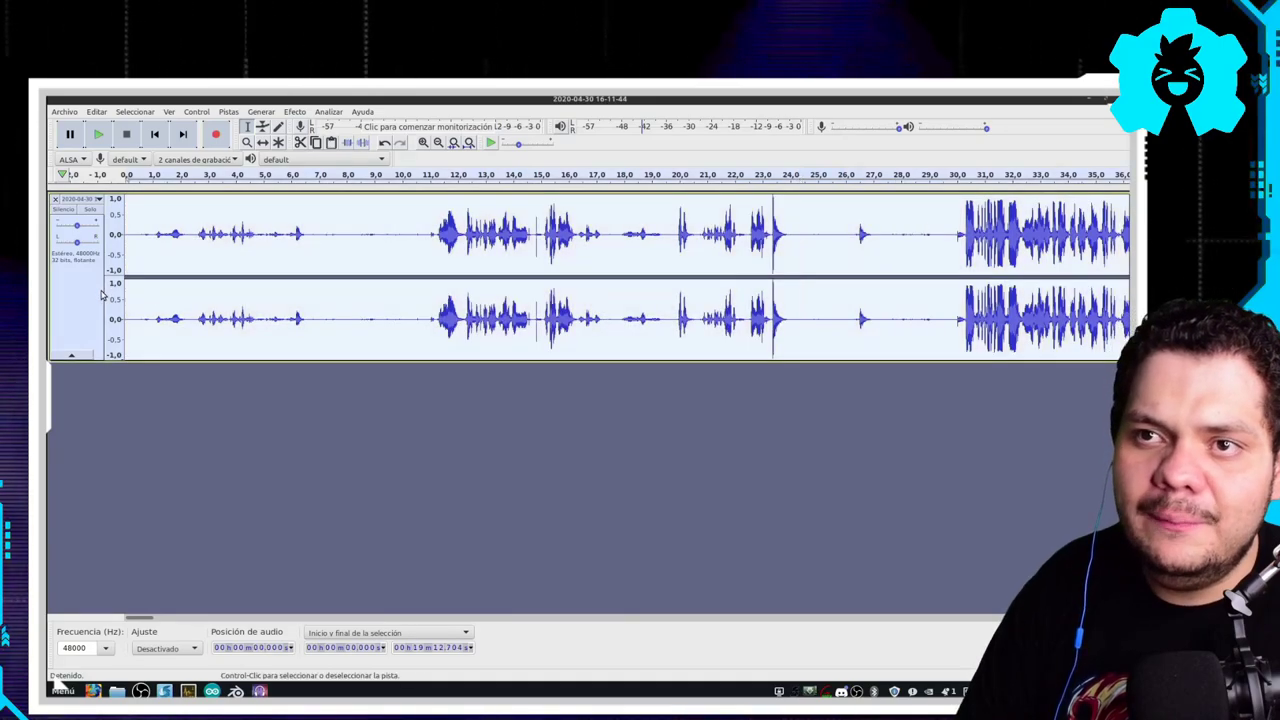
{"action": "left_click", "coordinate": [261, 111]}
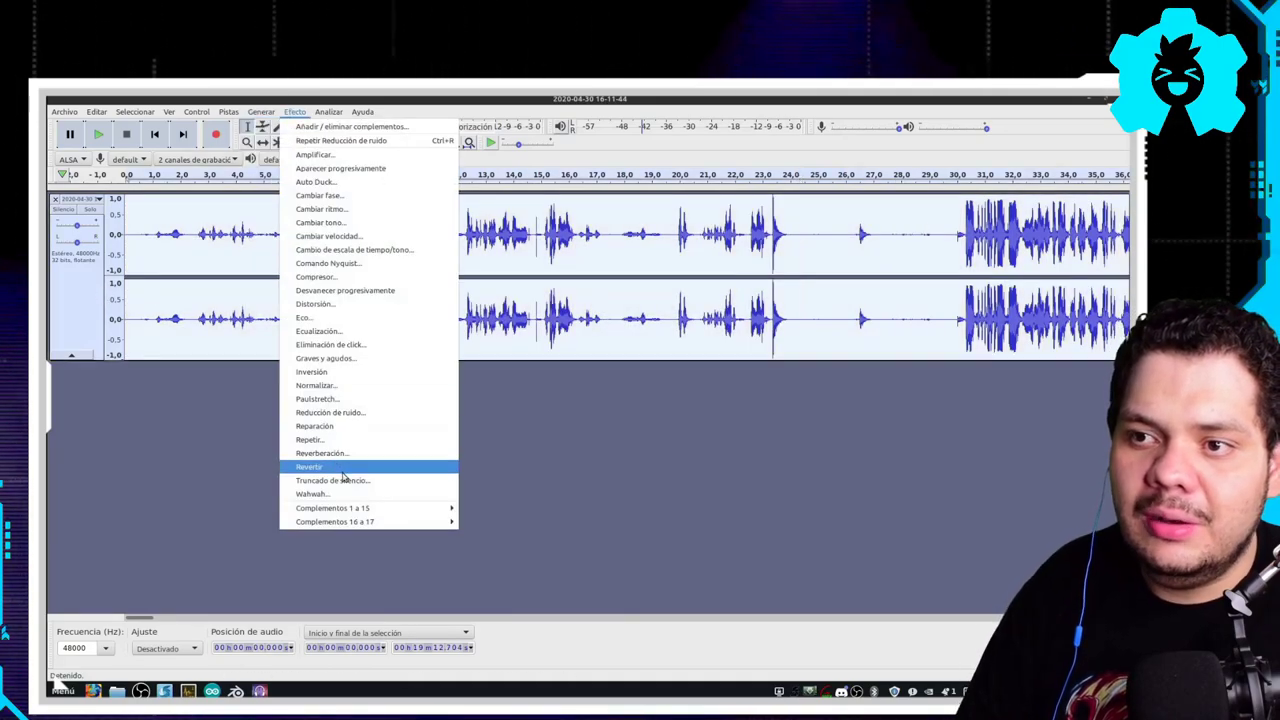
{"action": "left_click", "coordinate": [349, 414]}
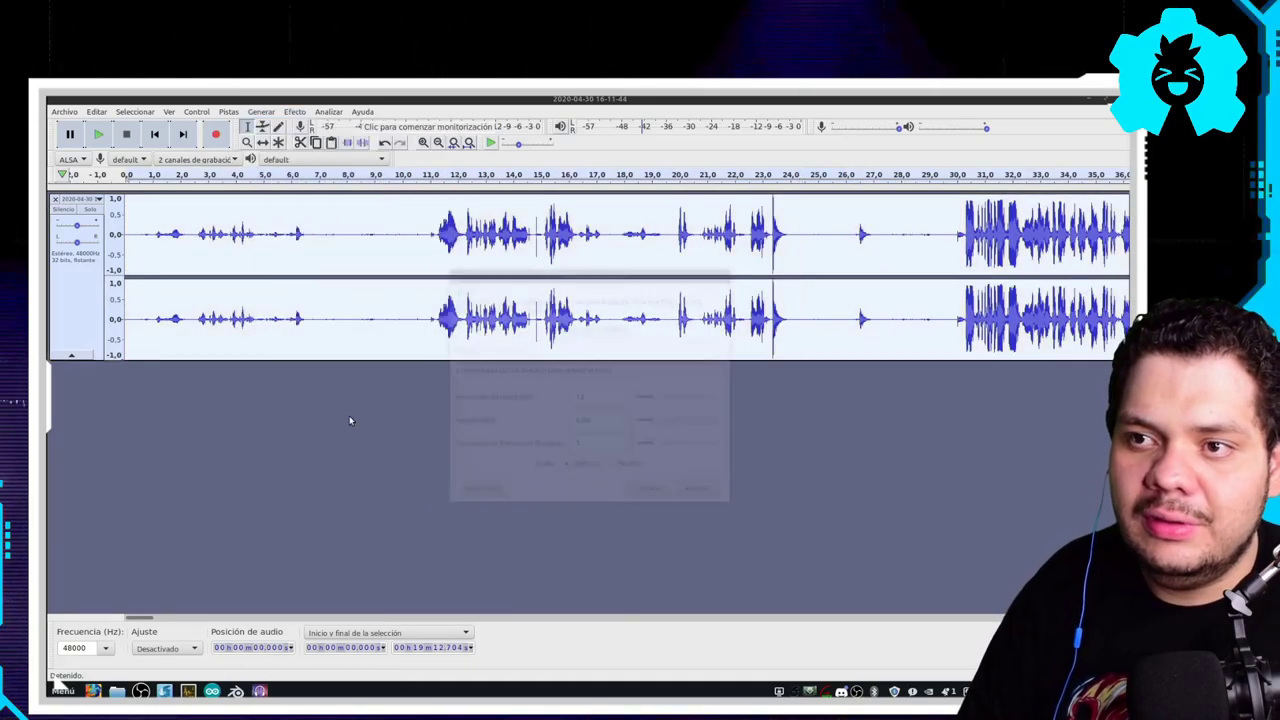
{"action": "left_click", "coordinate": [695, 495]}
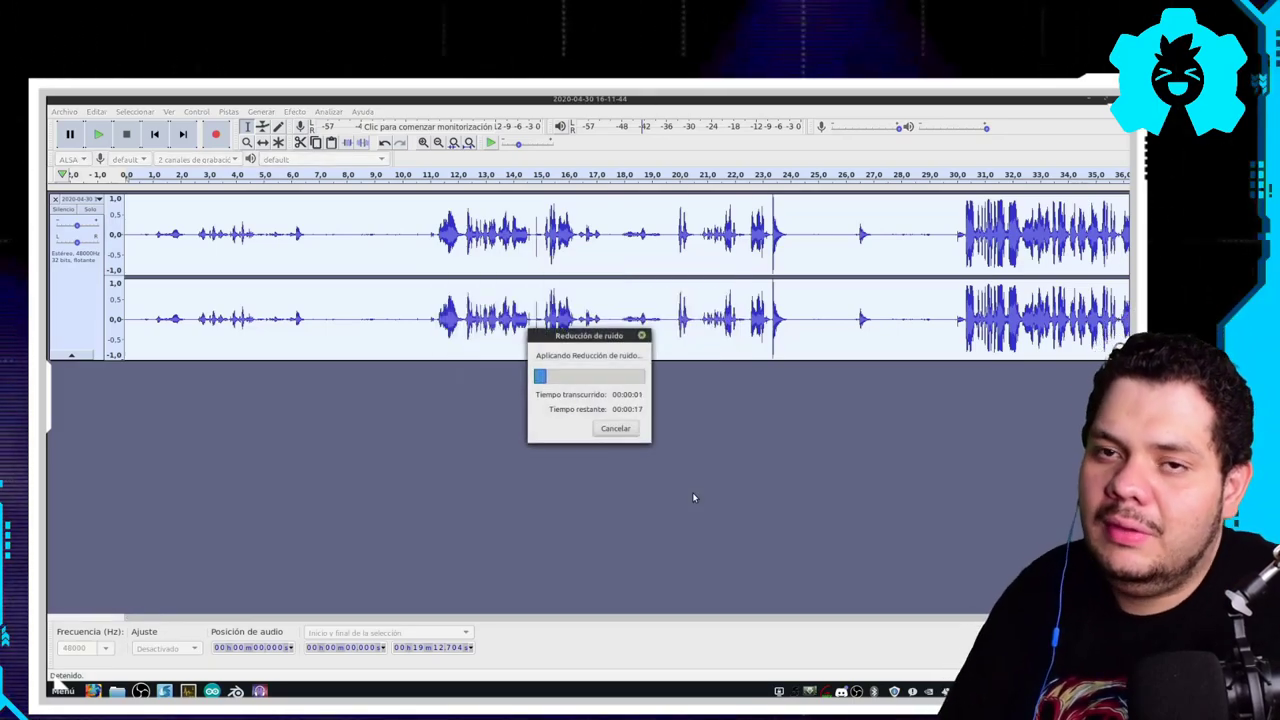
- Play the cleaned audio from about 10.4 s to check it, then select the whole track
{"action": "left_click", "coordinate": [411, 326]}
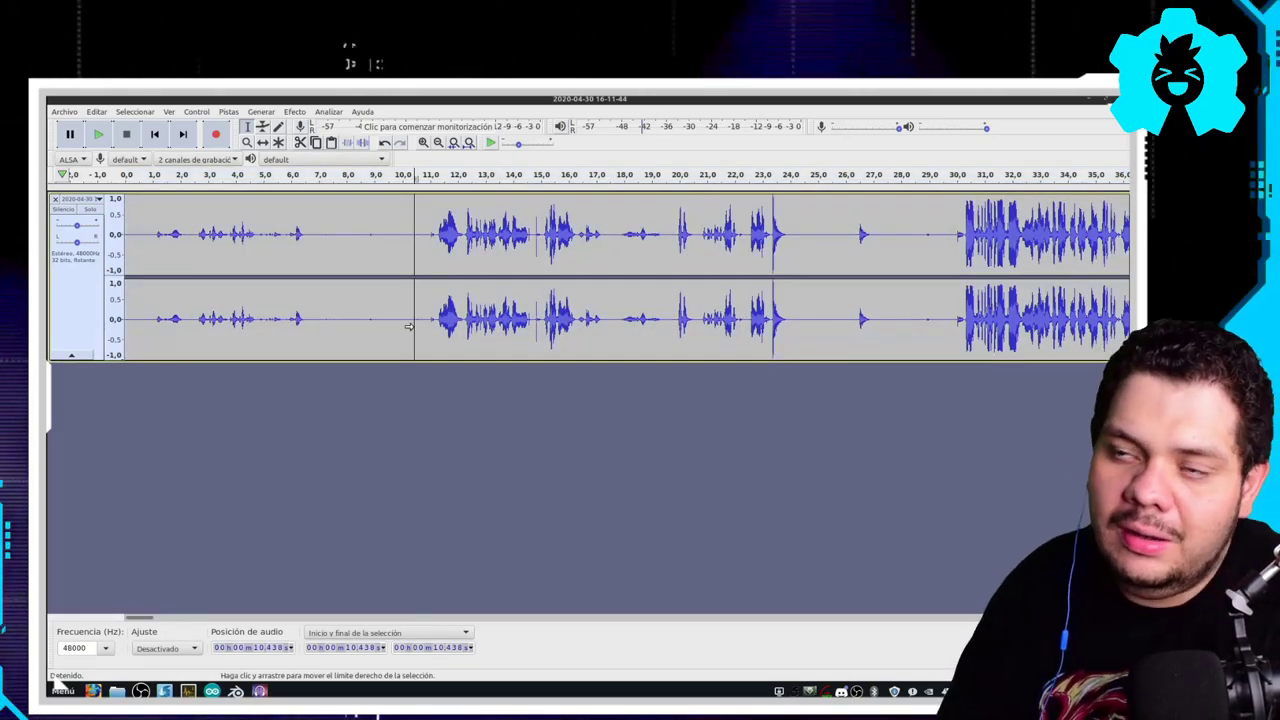
{"action": "key", "text": "space"}
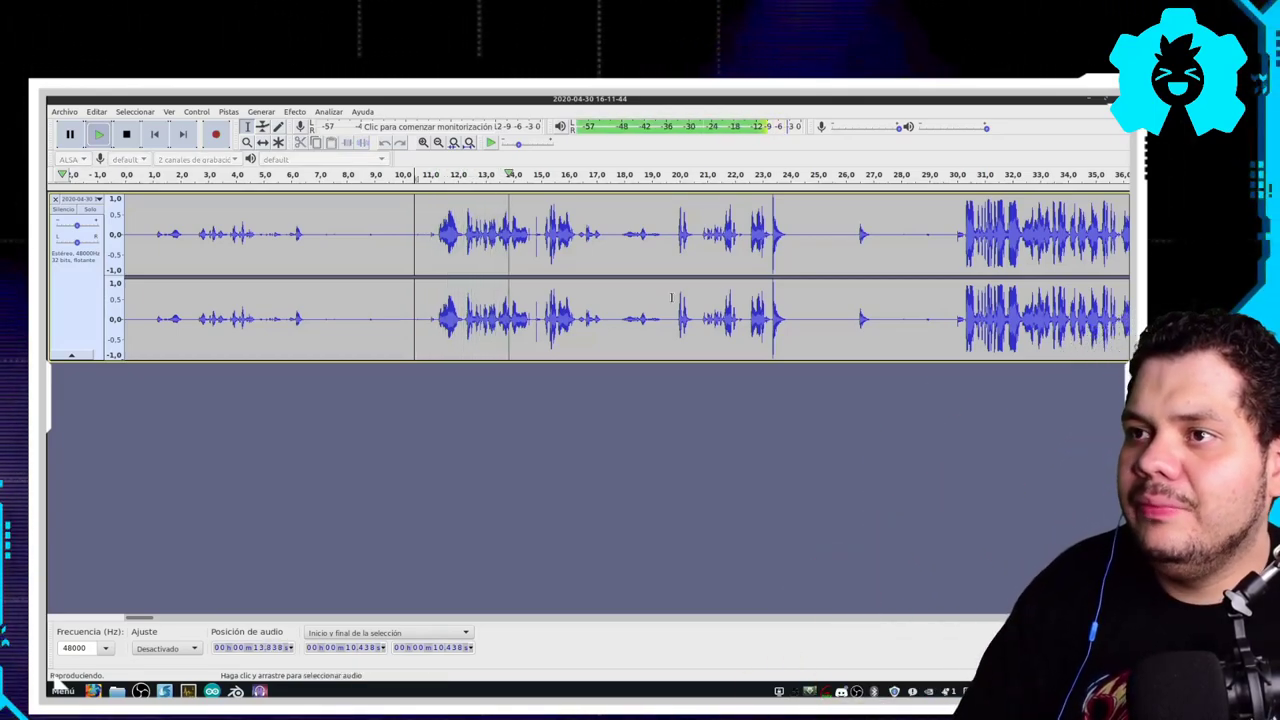
{"action": "key", "text": "space"}
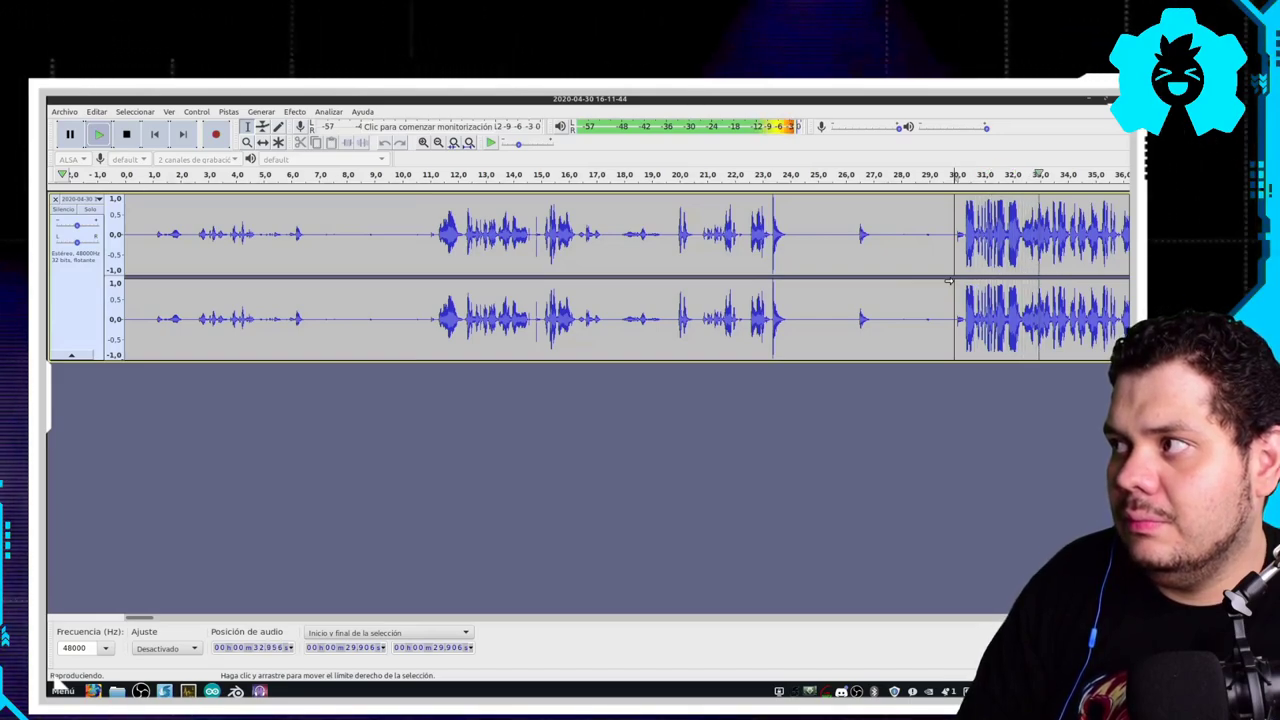
{"action": "key", "text": "space"}
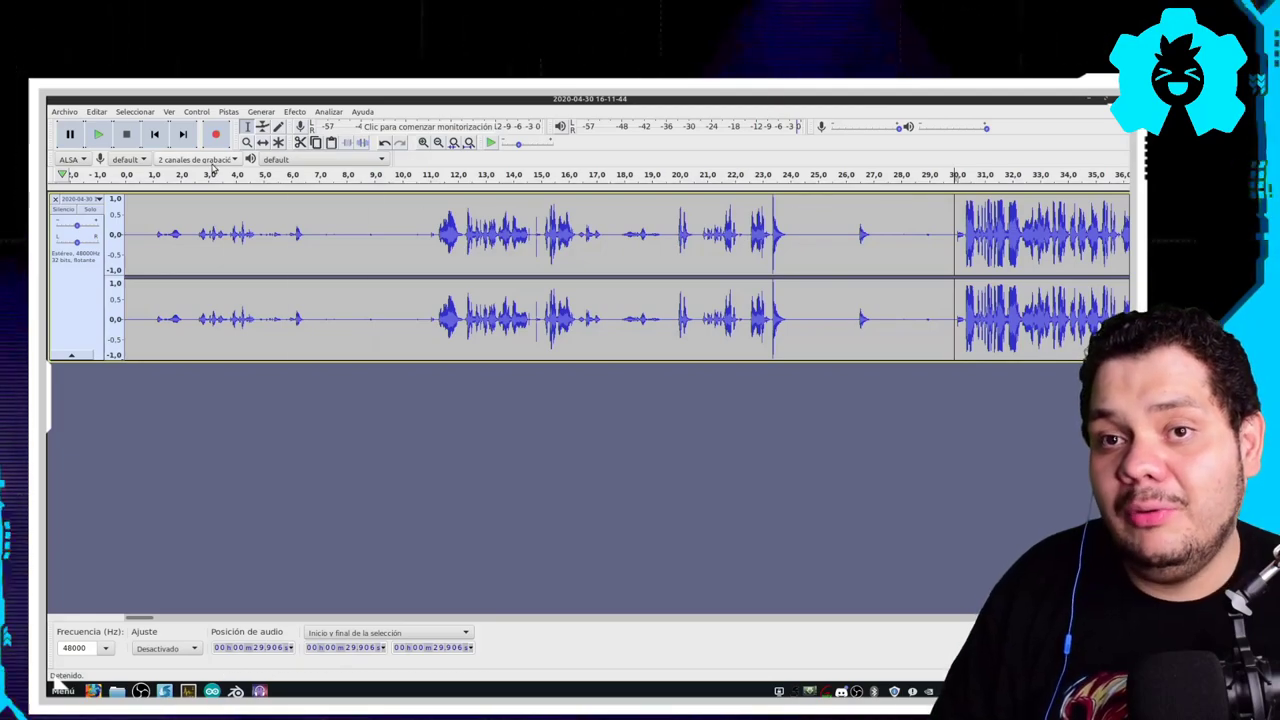
{"action": "left_click", "coordinate": [103, 302]}
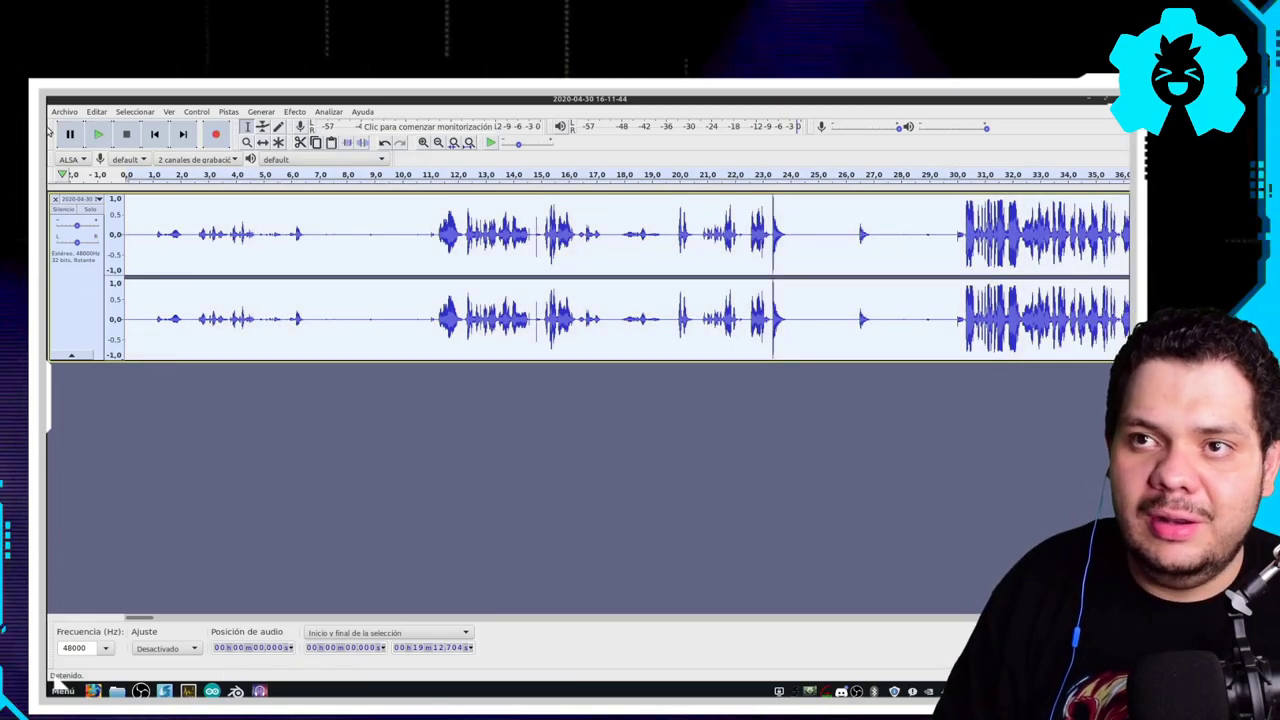
- Export the cleaned audio as an MP3 into Videos/Editar/Audio, accepting the metadata
{"action": "left_click", "coordinate": [64, 111]}
{"action": "mouse_move", "coordinate": [100, 208]}
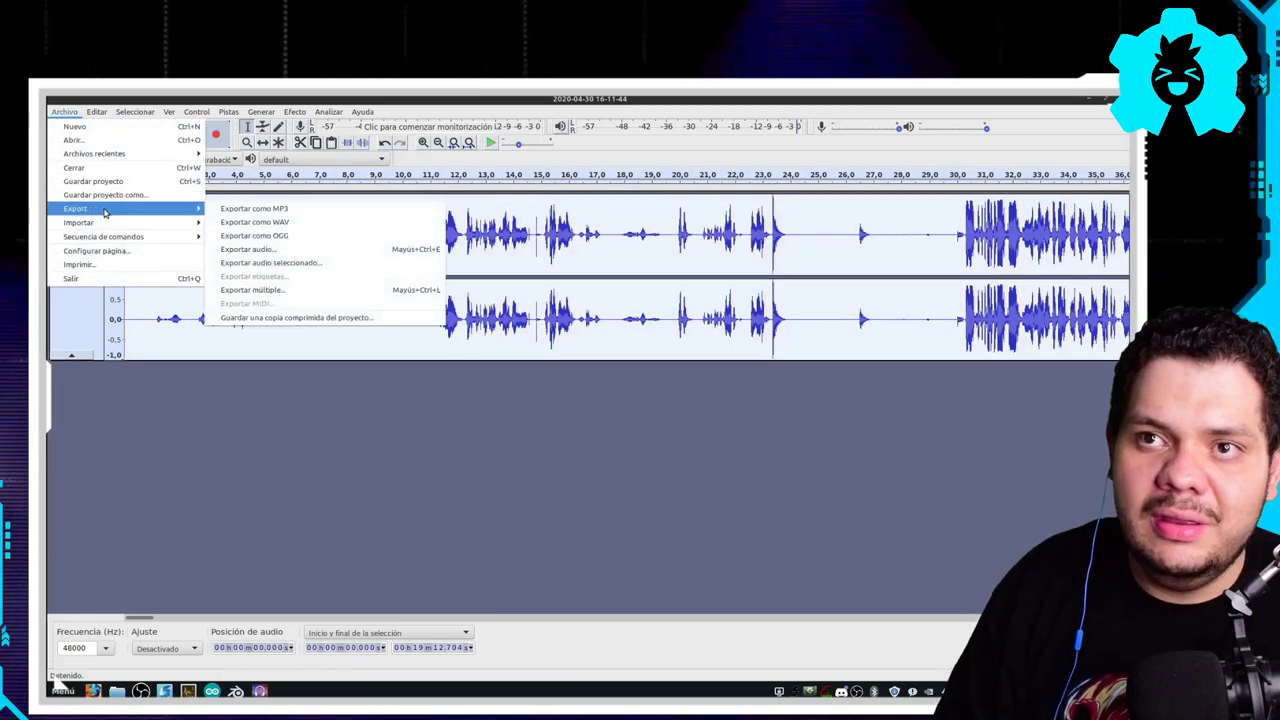
{"action": "left_click", "coordinate": [234, 210]}
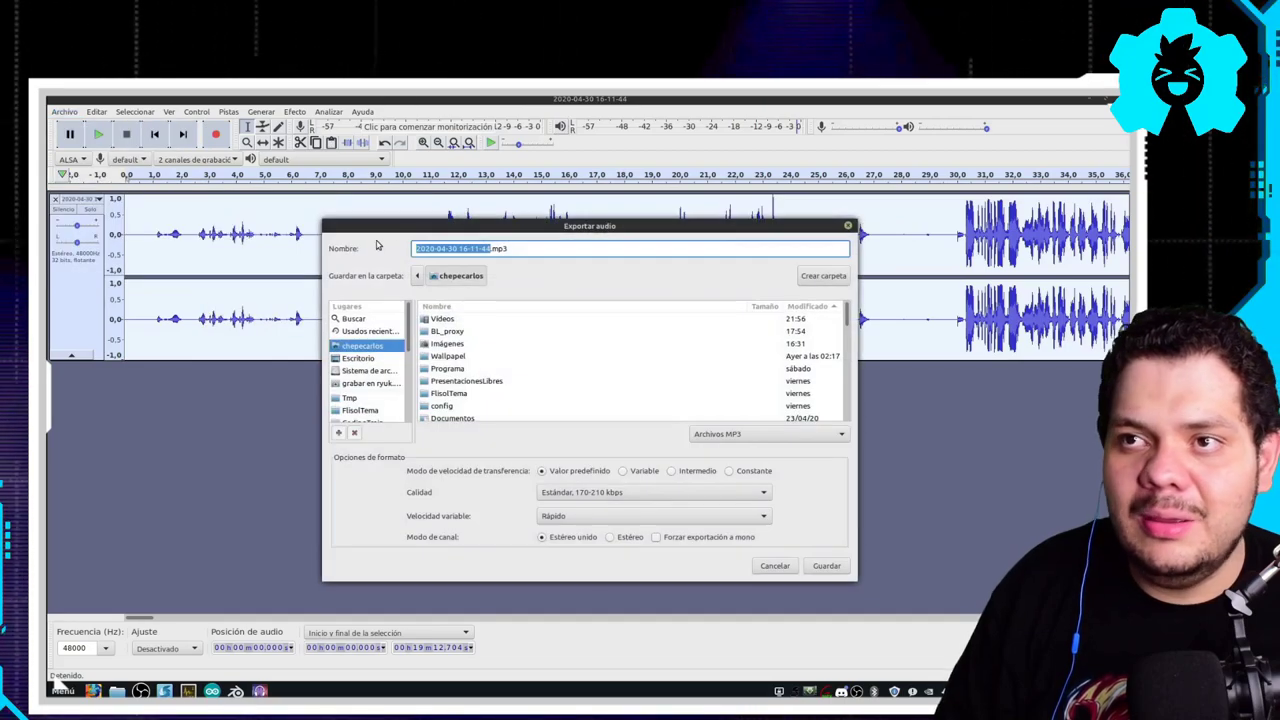
{"action": "double_click", "coordinate": [451, 321]}
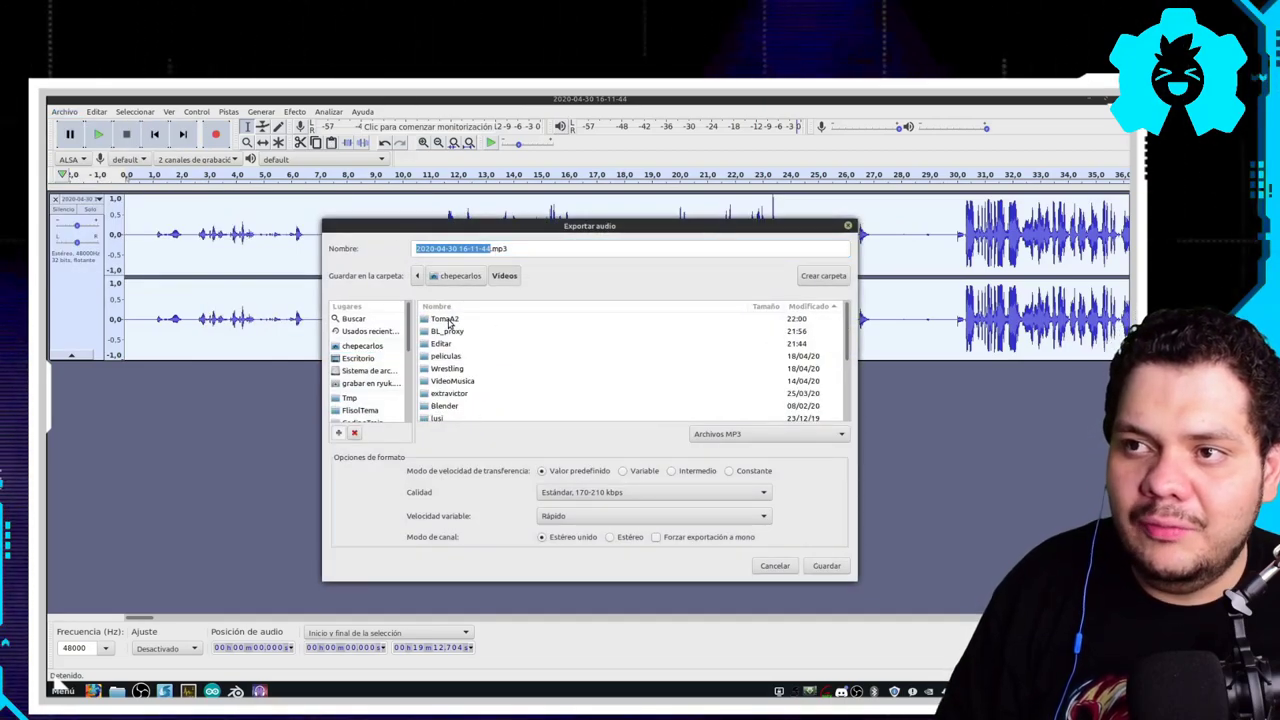
{"action": "double_click", "coordinate": [454, 346]}
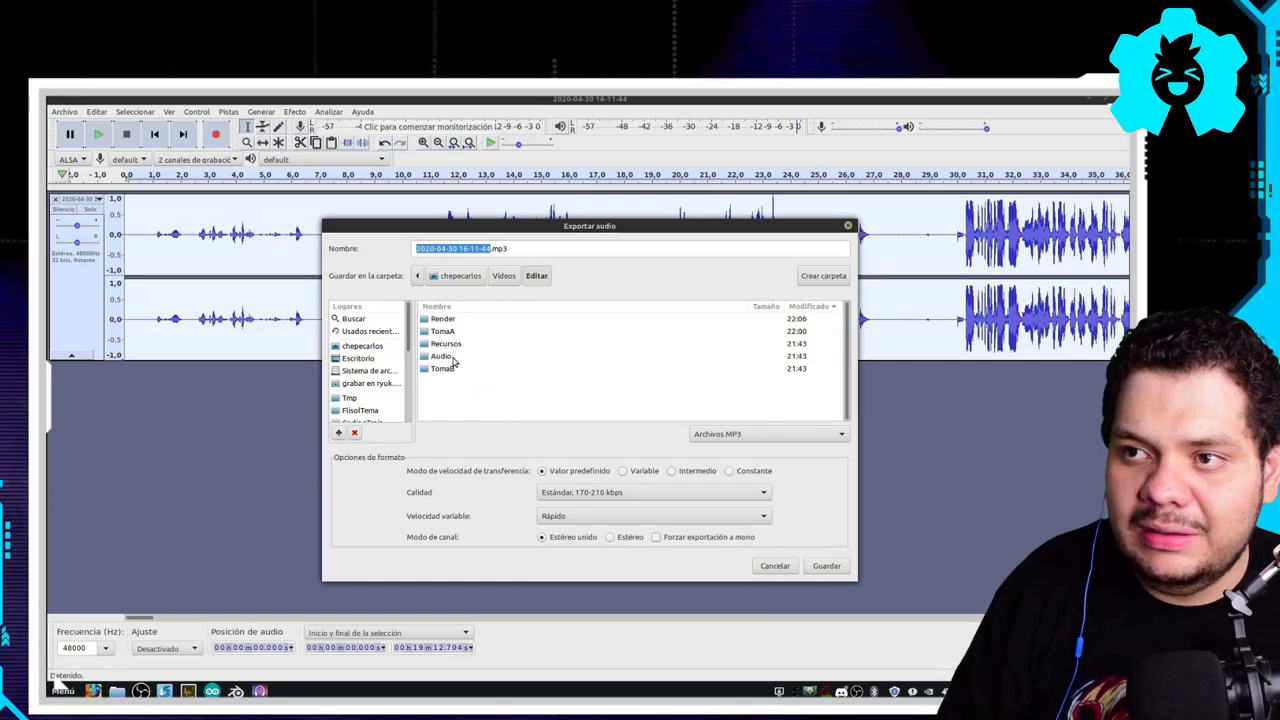
{"action": "left_click", "coordinate": [820, 566]}
{"action": "left_click", "coordinate": [740, 491]}
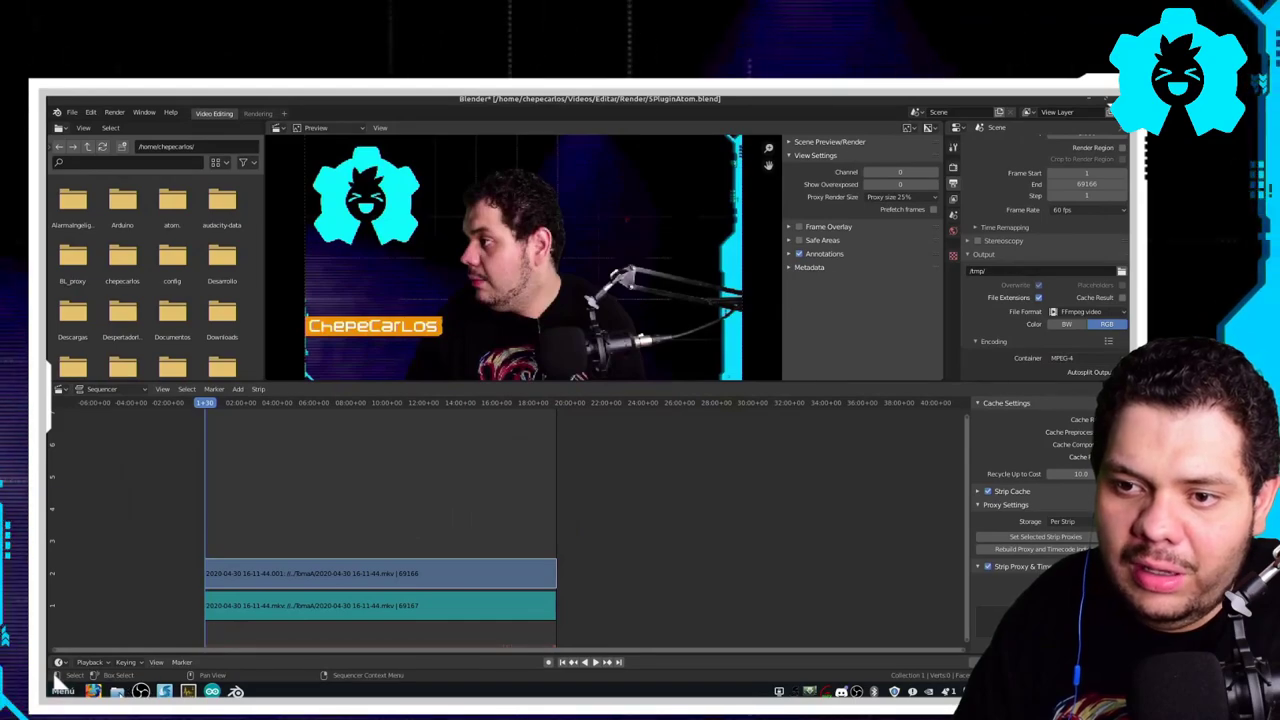
- Open a file manager beside Blender and preview the edit from its start
{"action": "key", "text": "super+e"}
{"action": "left_click_drag", "start_coordinate": [645, 229], "coordinate": [771, 210]}
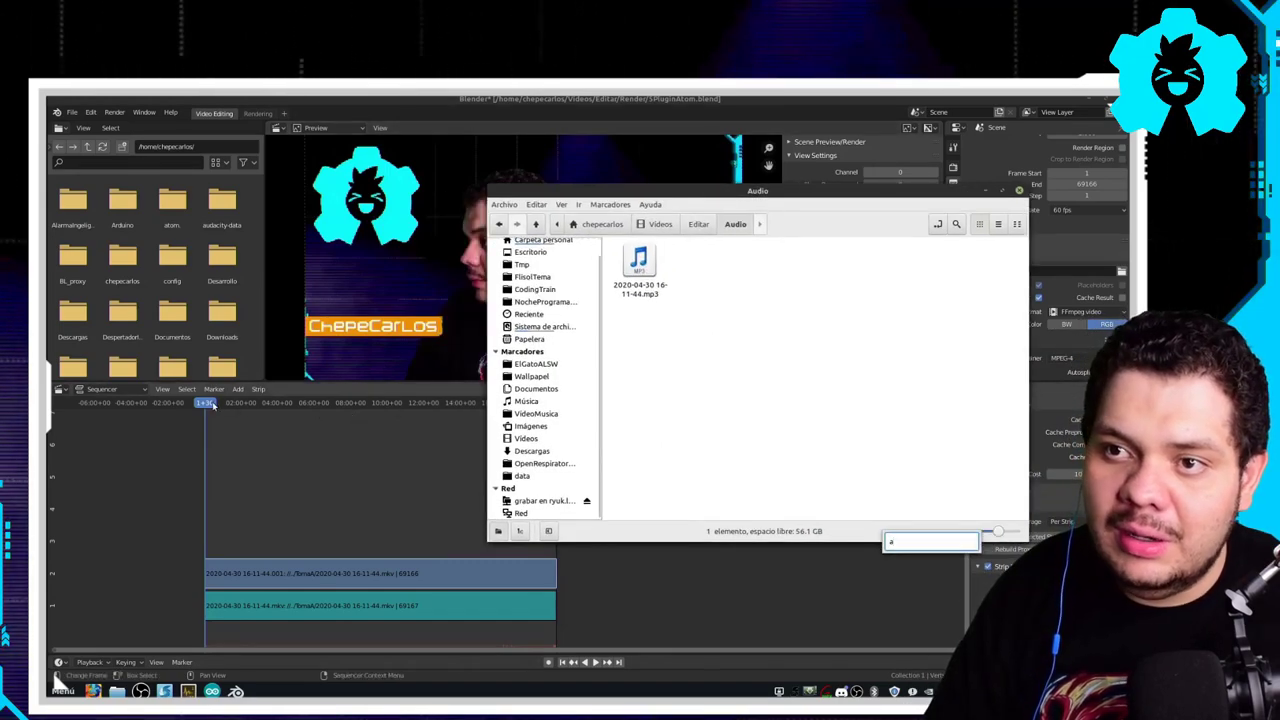
{"action": "left_click", "coordinate": [245, 431]}
{"action": "left_click", "coordinate": [252, 403]}
{"action": "key", "text": "space"}
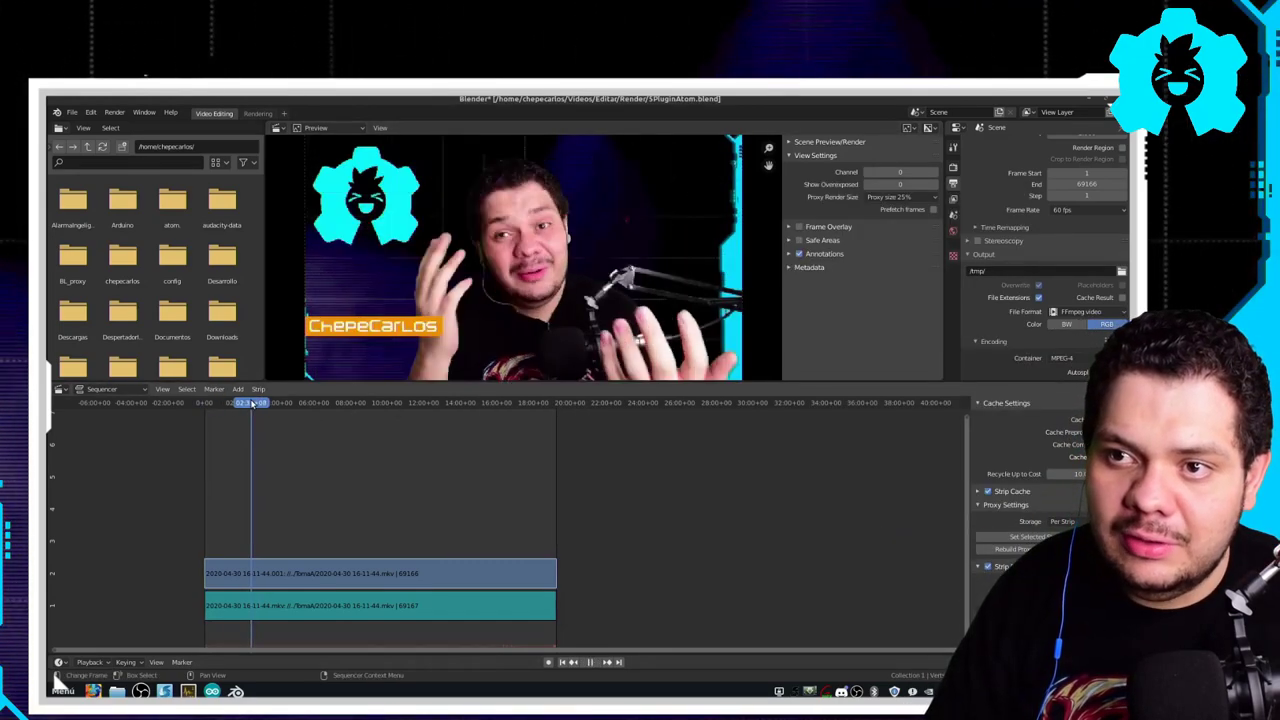
{"action": "key", "text": "shift+Right"}
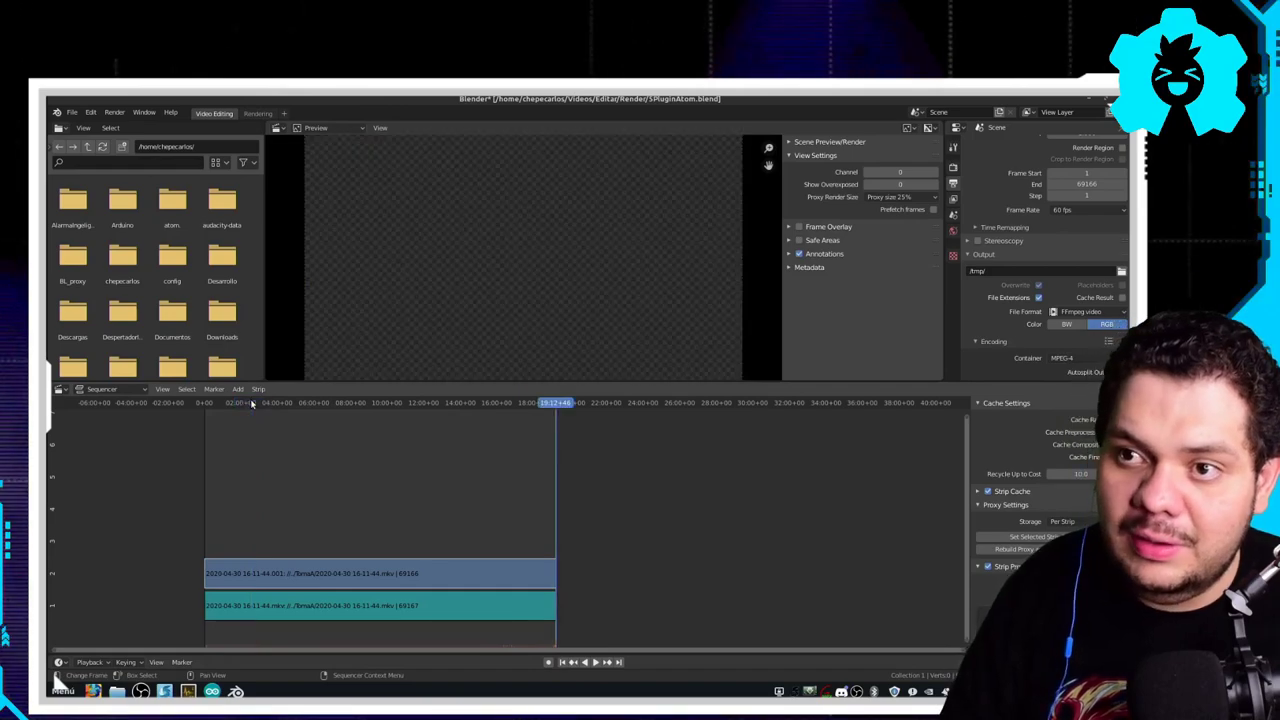
{"action": "key", "text": "shift+Left"}
- Drag the exported MP3 from the Audio folder onto channel 3 and zoom in on the strips
{"action": "key", "text": "super"}
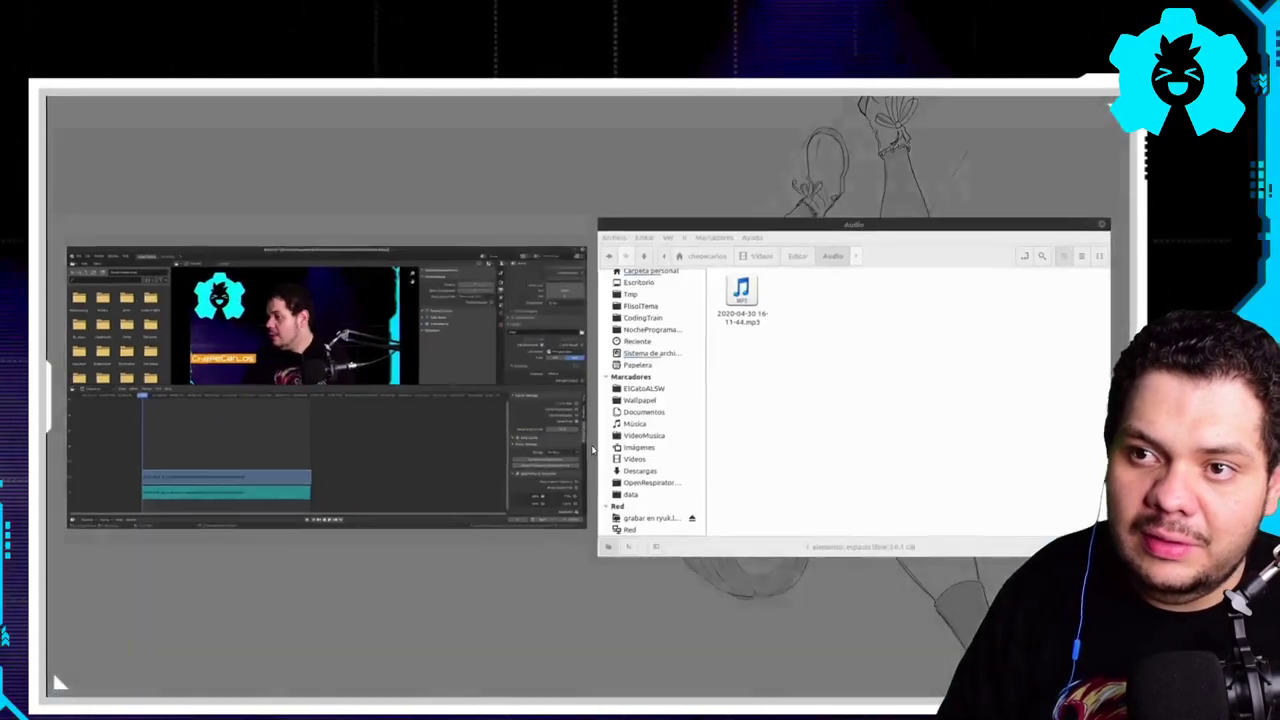
{"action": "left_click", "coordinate": [865, 378]}
{"action": "left_click_drag", "start_coordinate": [652, 280], "coordinate": [325, 530]}
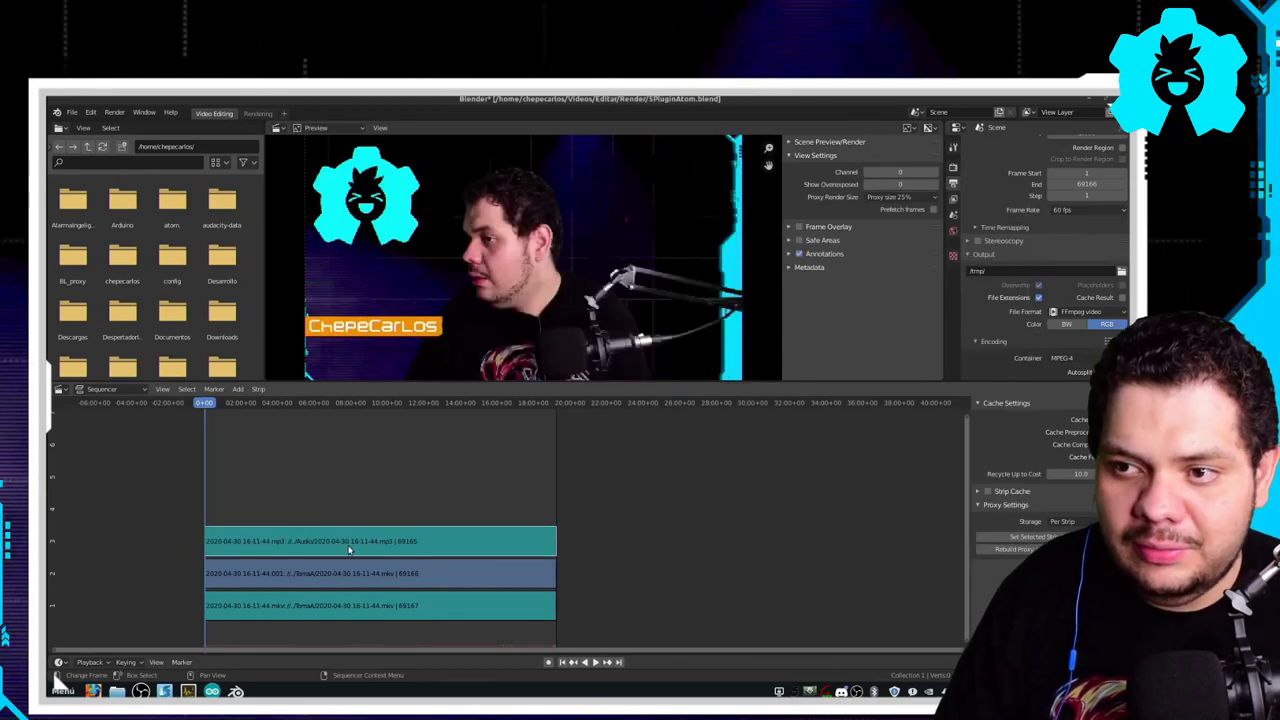
{"action": "scroll", "coordinate": [349, 549], "scroll_direction": "up", "scroll_amount": 3}
{"action": "scroll", "coordinate": [309, 543], "scroll_direction": "up", "scroll_amount": 2}
{"action": "scroll", "coordinate": [470, 555], "scroll_direction": "left", "scroll_amount": 5}
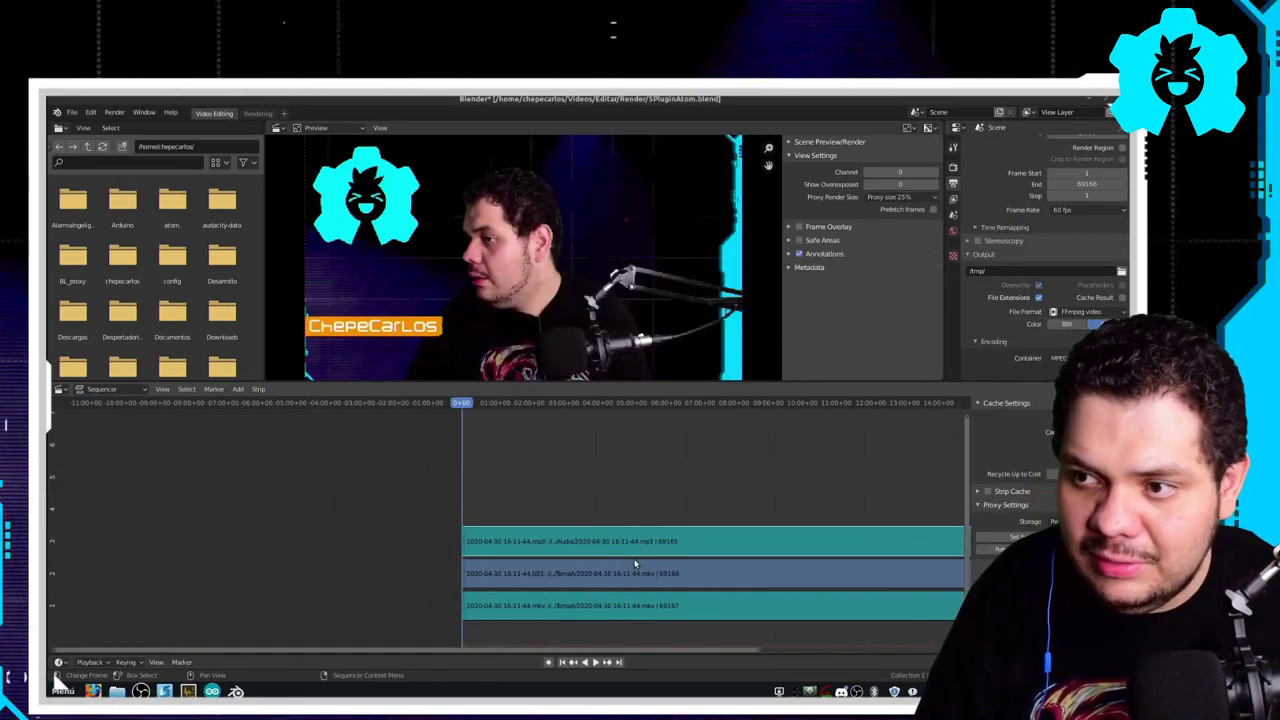
{"action": "scroll", "coordinate": [634, 565], "scroll_direction": "up", "scroll_amount": 3}
{"action": "scroll", "coordinate": [634, 565], "scroll_direction": "up", "scroll_amount": 2}
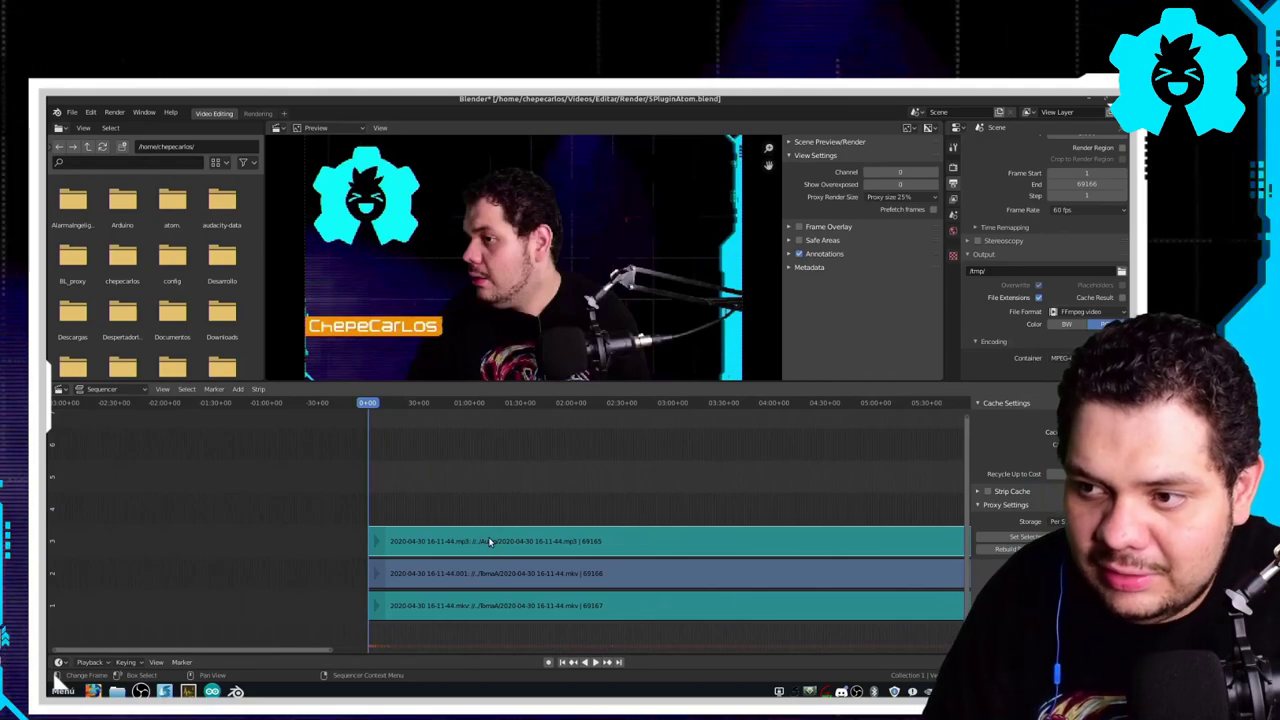
{"action": "scroll", "coordinate": [483, 615], "scroll_direction": "up", "scroll_amount": 2}
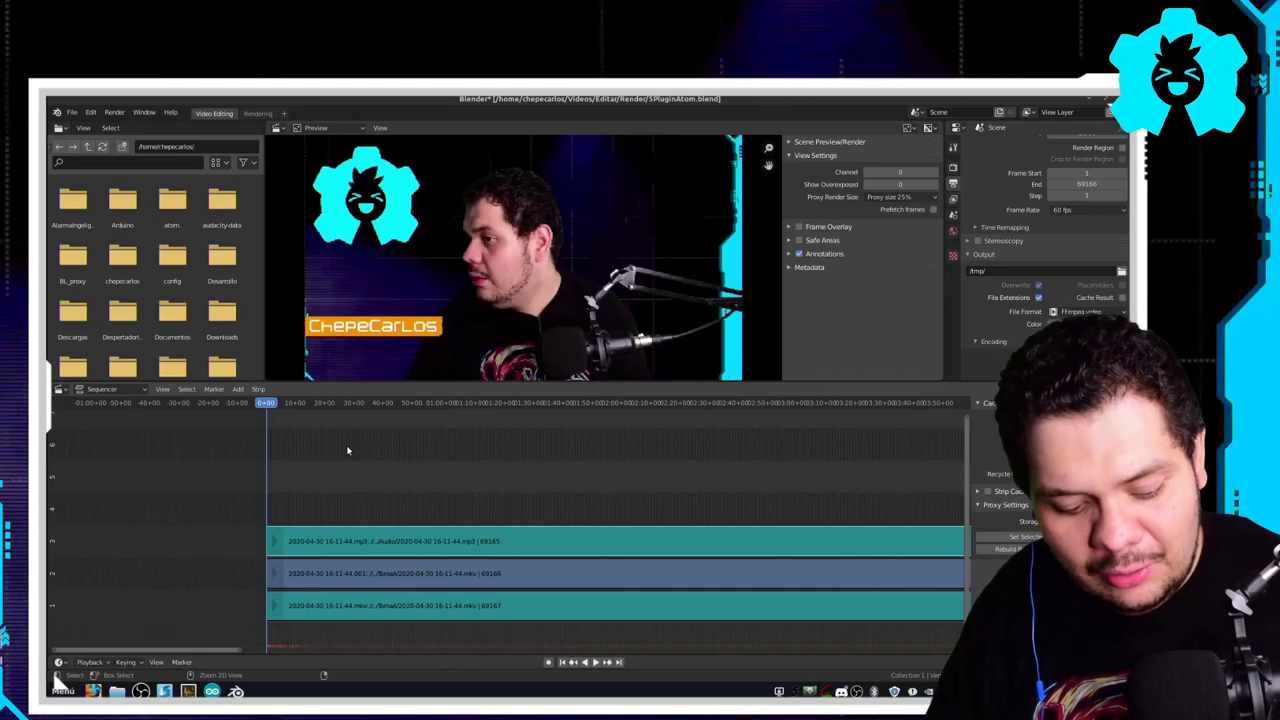
- Save the project and turn off the Preview editor's sidebar so the frame is centred
{"action": "key", "text": "ctrl+s"}
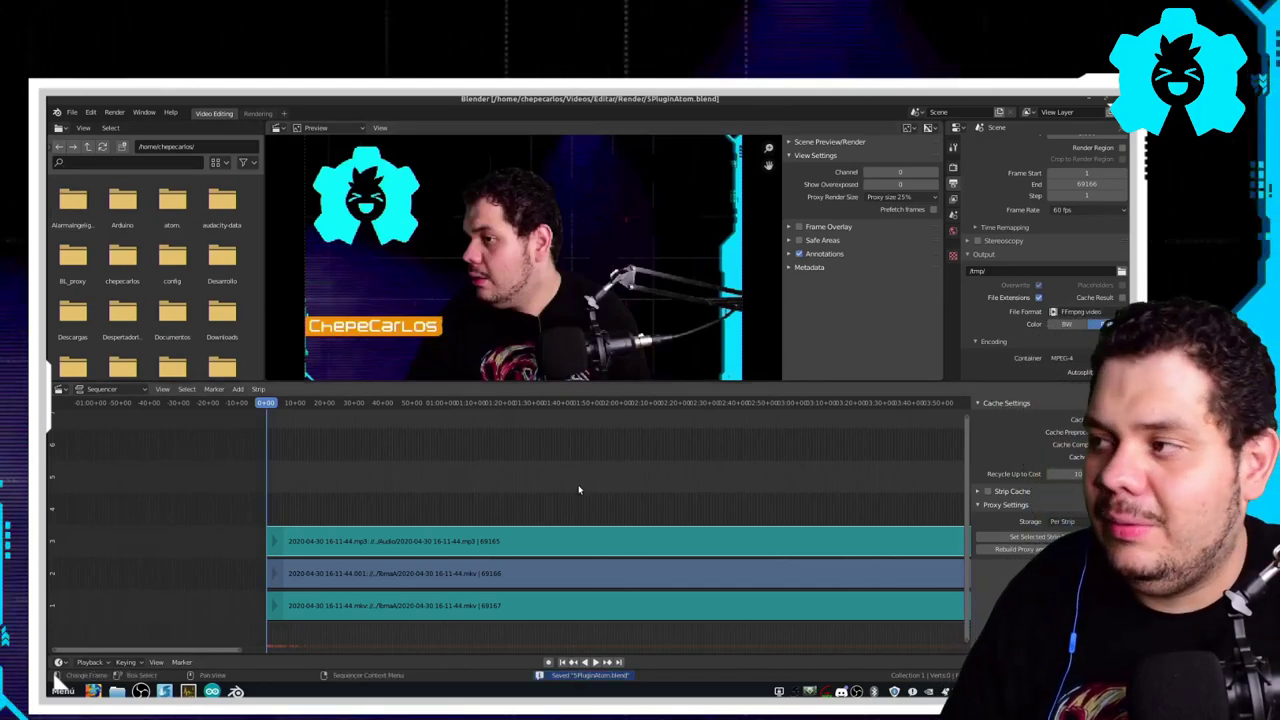
{"action": "scroll", "coordinate": [560, 460], "scroll_direction": "right", "scroll_amount": 5}
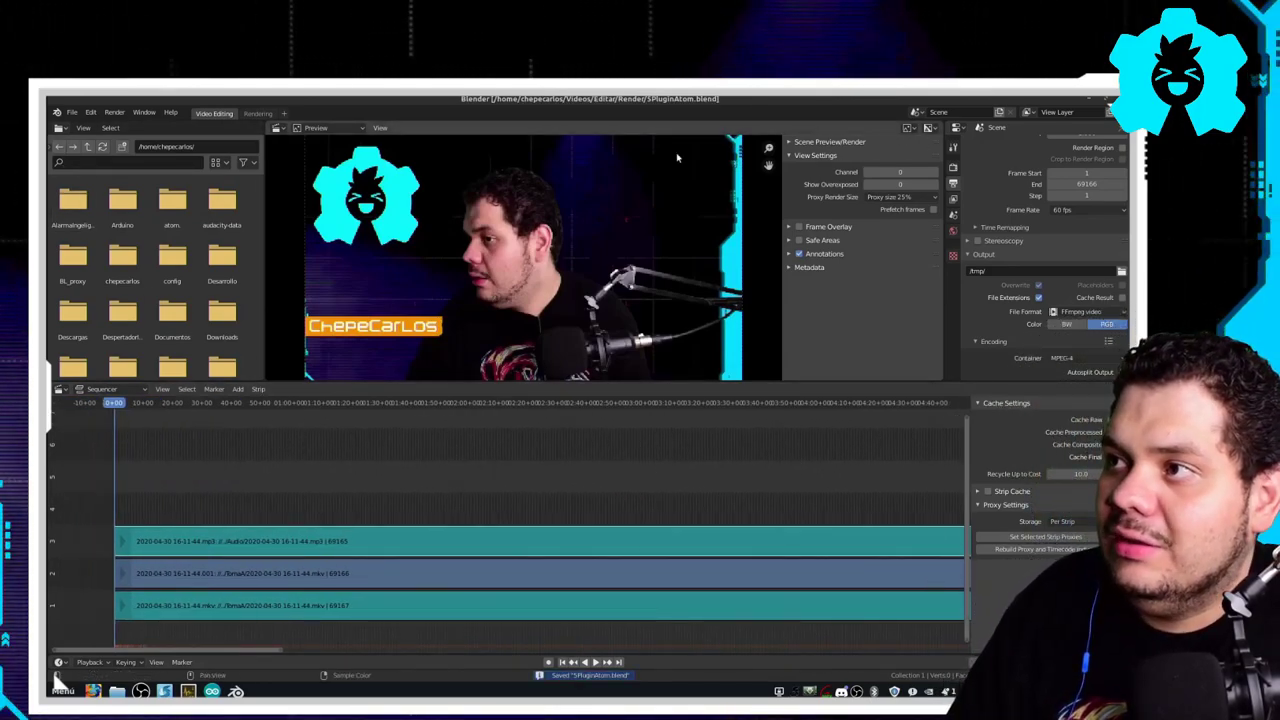
{"action": "left_click", "coordinate": [378, 130]}
{"action": "left_click", "coordinate": [395, 143]}
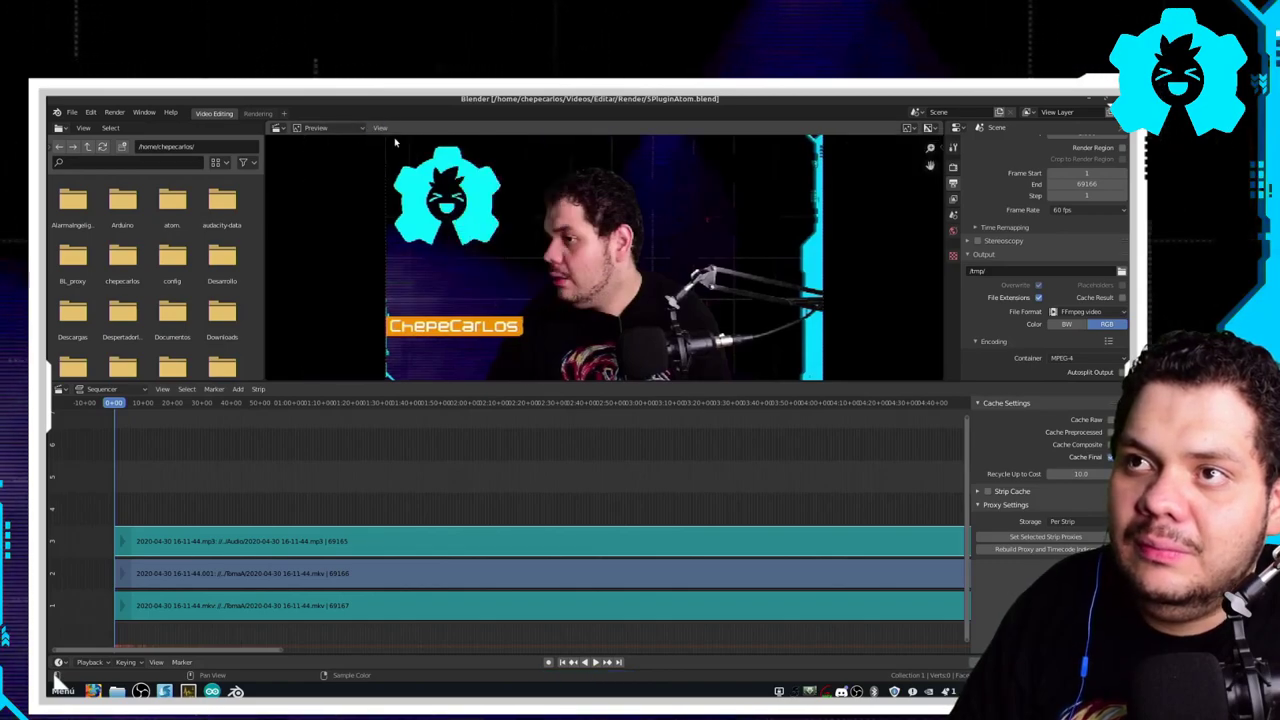
{"action": "scroll", "coordinate": [480, 456], "scroll_direction": "down", "scroll_amount": 2}
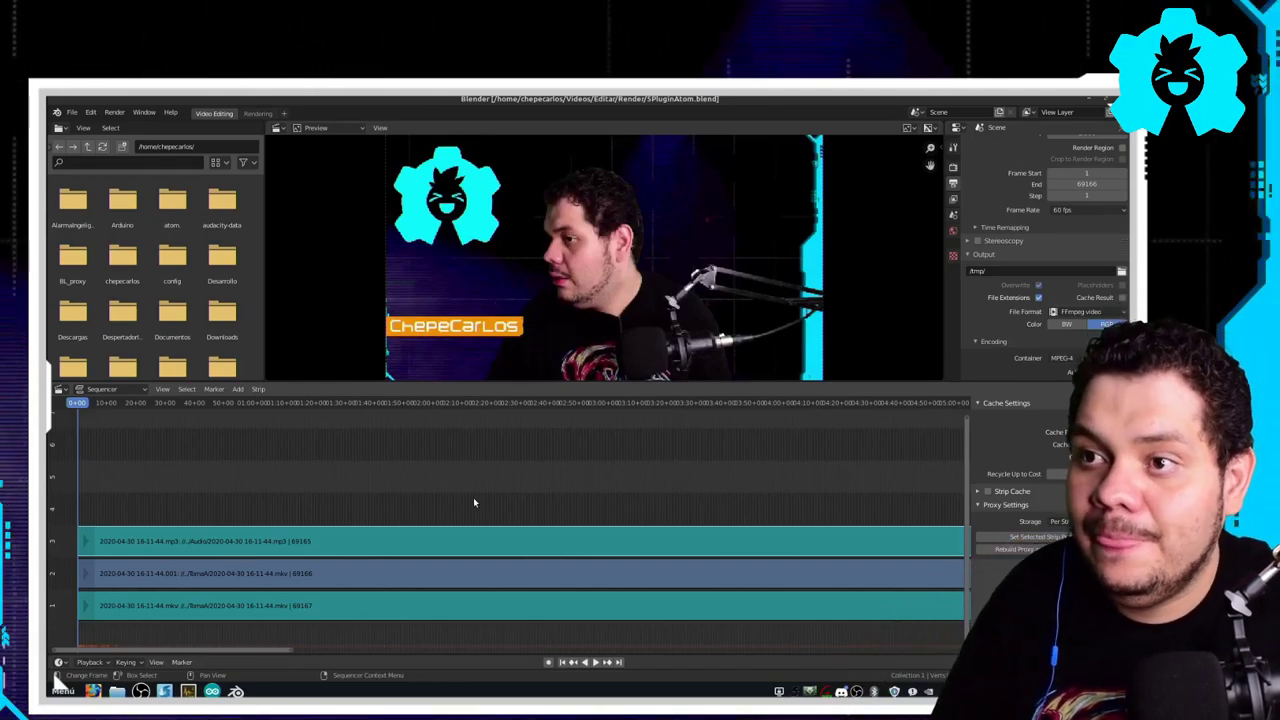
- Open Preferences at Themes > Text Style, widening the window to show all settings
{"action": "left_click", "coordinate": [90, 112]}
{"action": "left_click", "coordinate": [122, 275]}
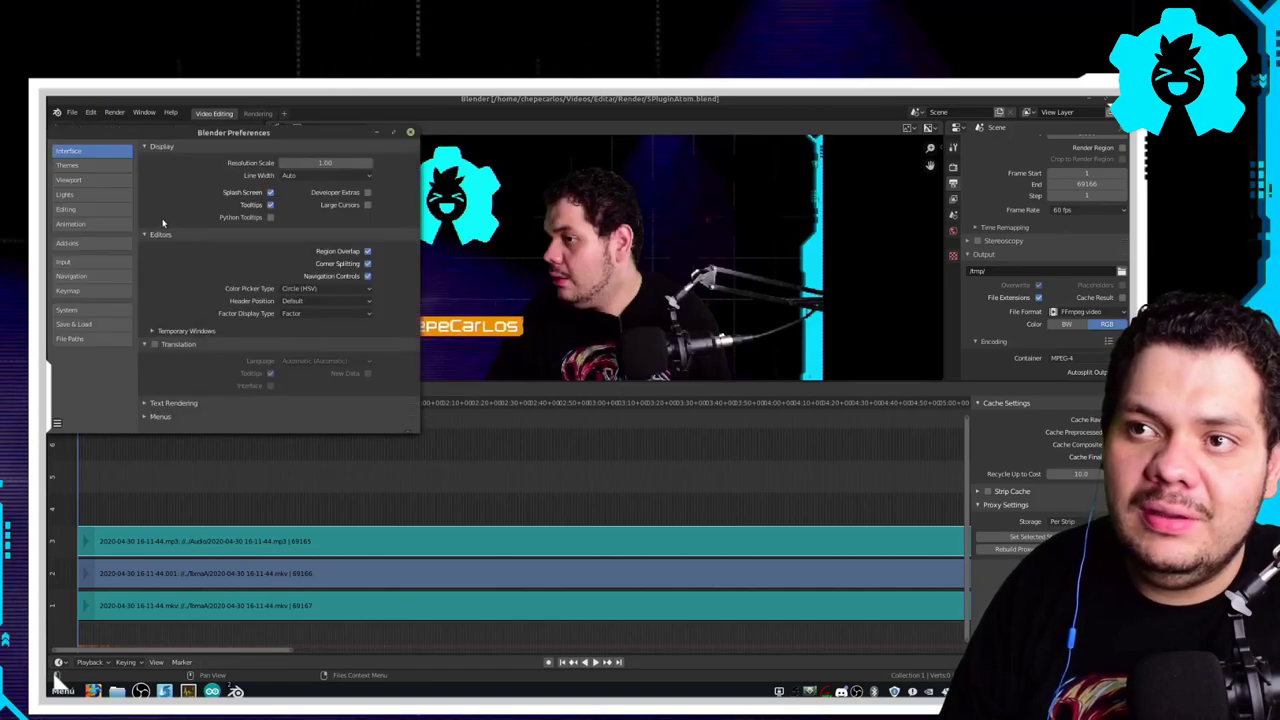
{"action": "left_click_drag", "start_coordinate": [292, 128], "coordinate": [467, 221]}
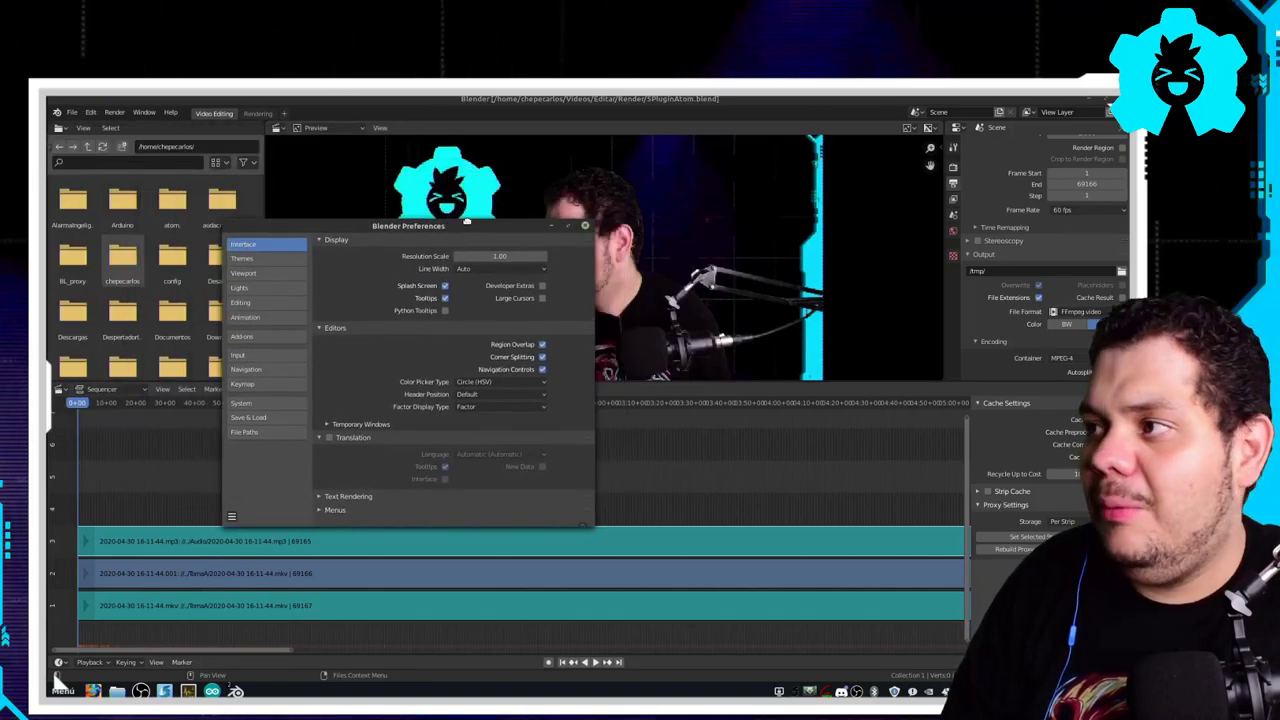
{"action": "left_click_drag", "start_coordinate": [588, 222], "coordinate": [824, 174]}
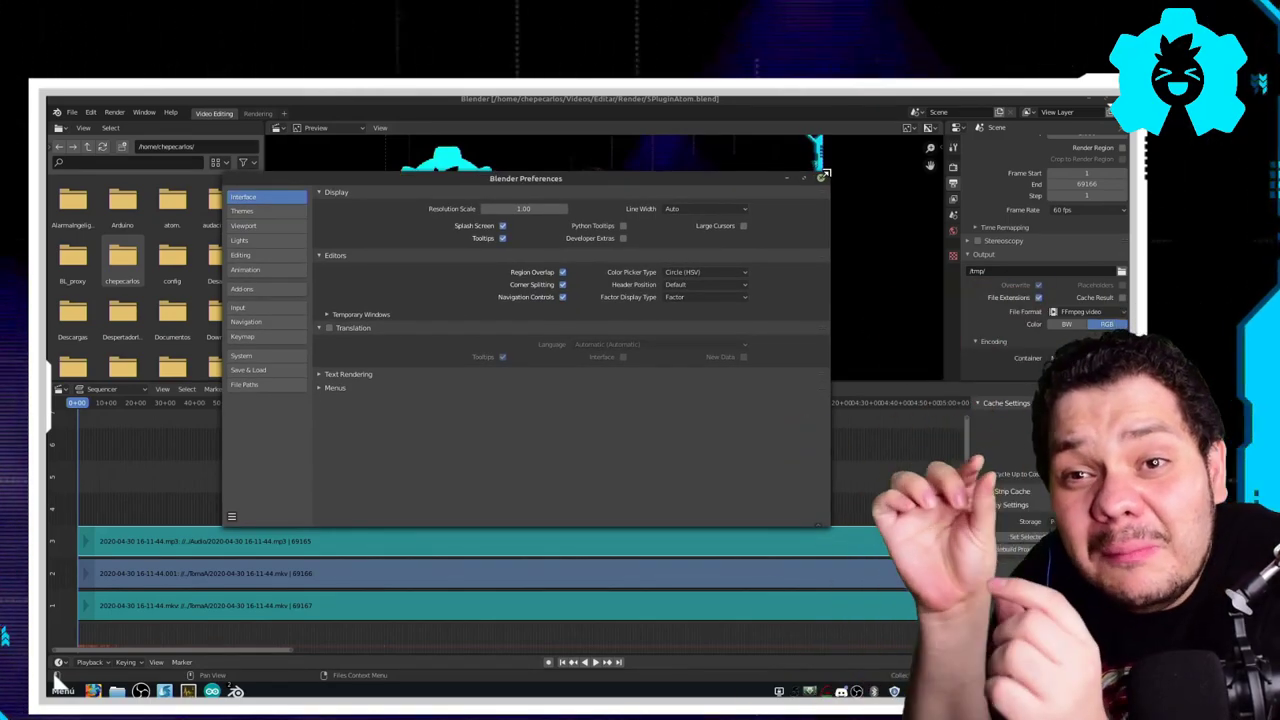
{"action": "left_click", "coordinate": [244, 211]}
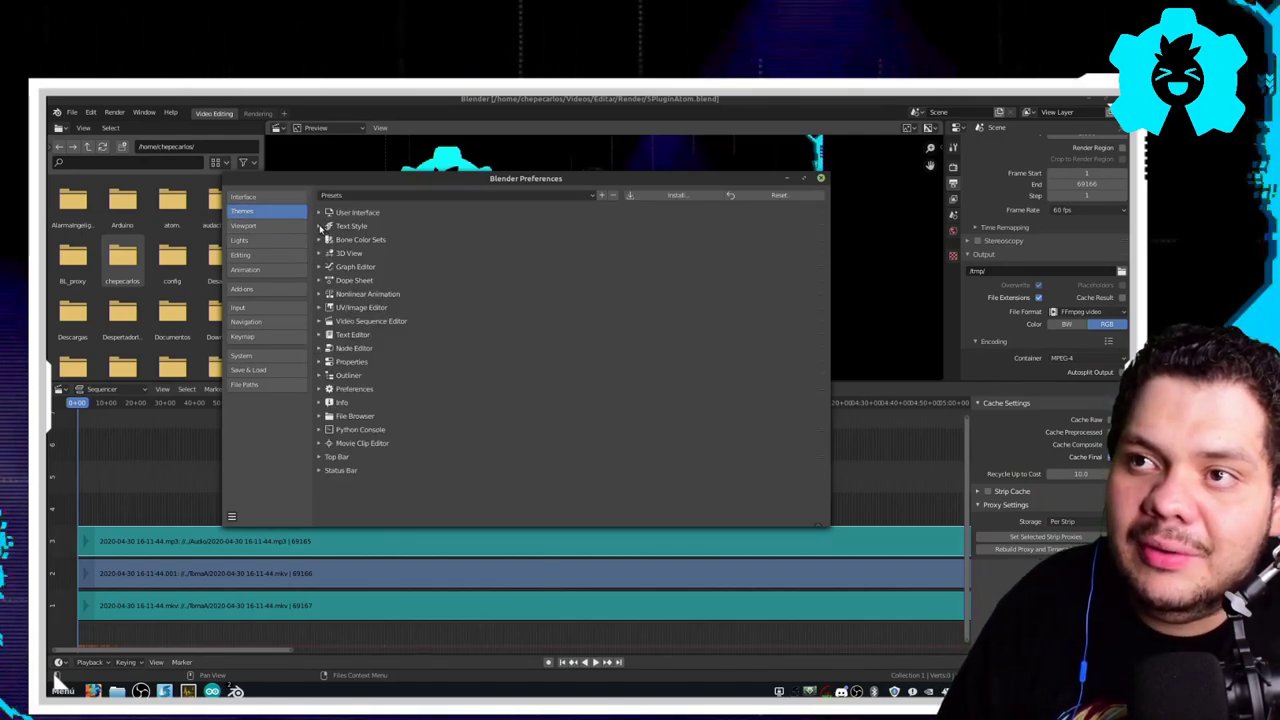
{"action": "left_click", "coordinate": [336, 226]}
{"action": "left_click_drag", "start_coordinate": [822, 173], "coordinate": [1078, 183]}
{"action": "left_click_drag", "start_coordinate": [952, 190], "coordinate": [838, 185]}
{"action": "type", "text": "18"}
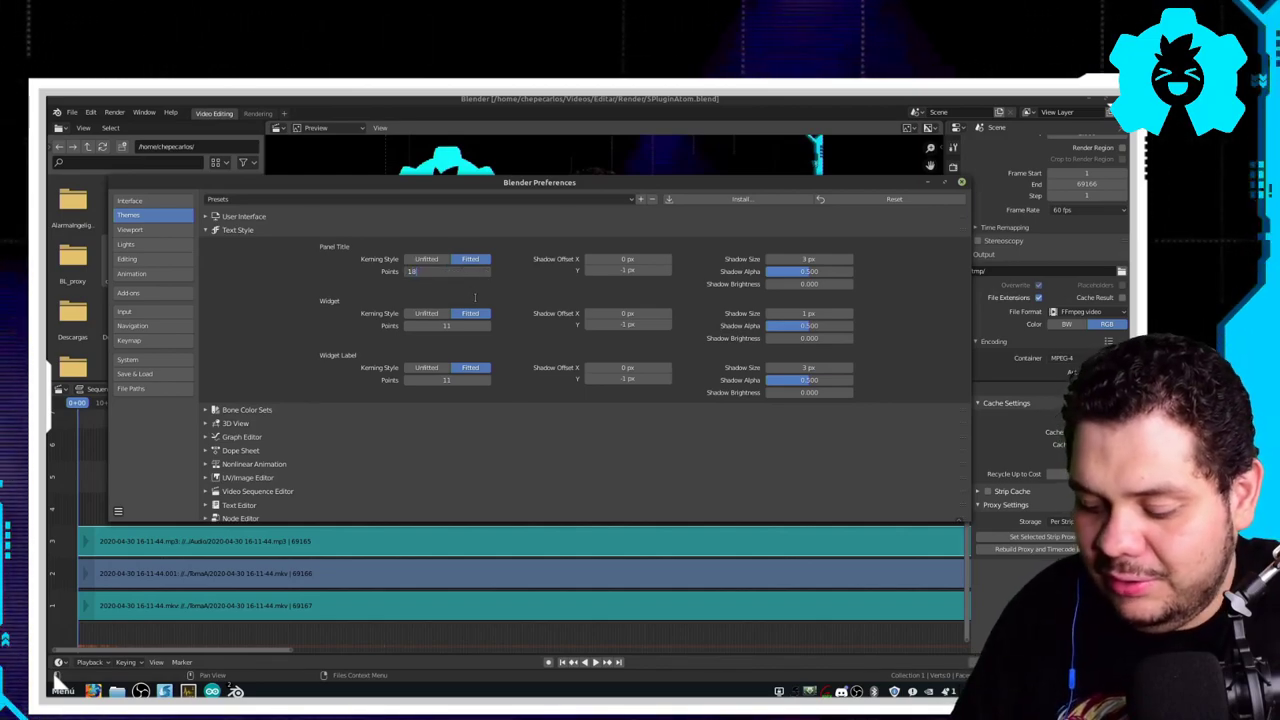
- Set Panel Title points to 18 and Widget and Widget Label points to 16
{"action": "key", "text": "Return"}
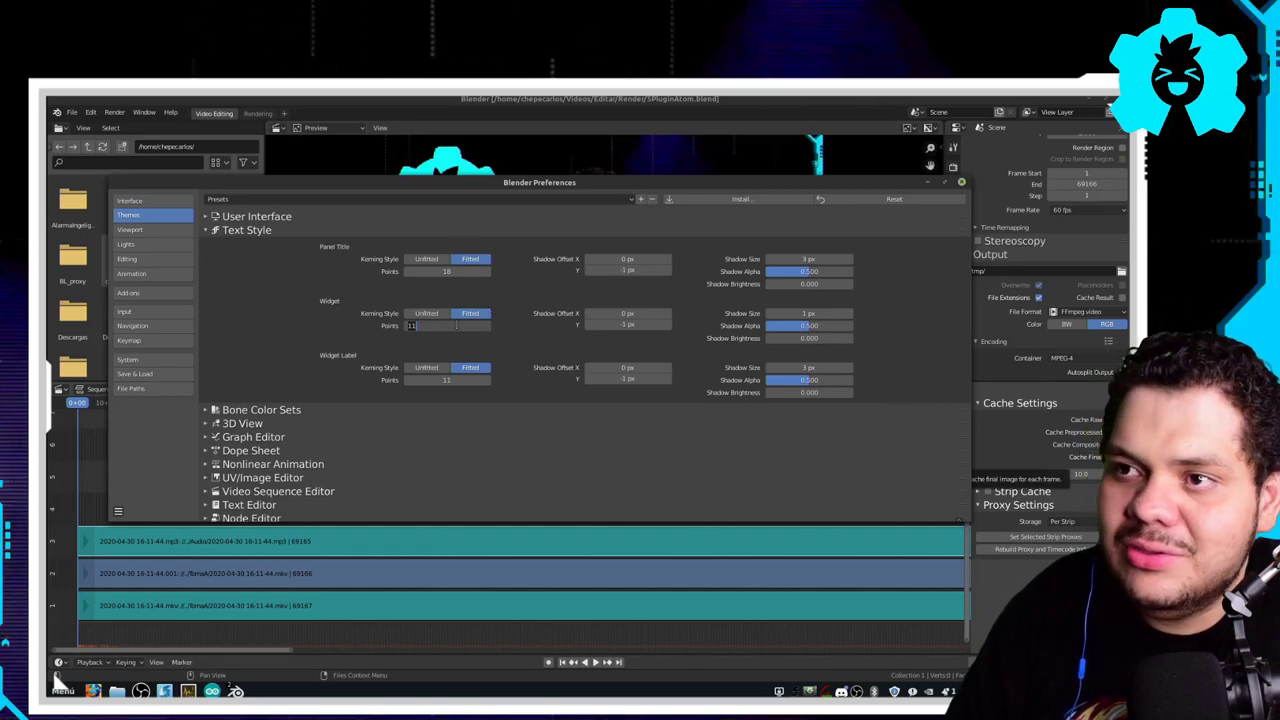
{"action": "type", "text": "10"}
{"action": "key", "text": "Return"}
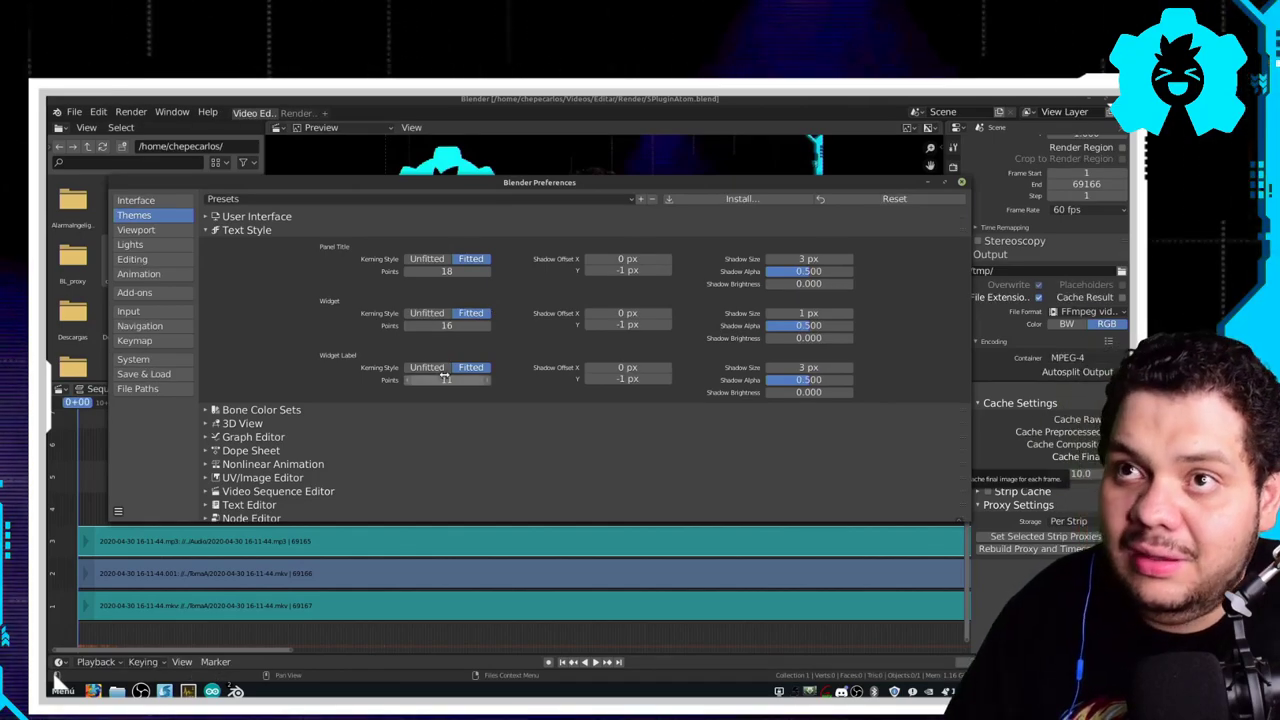
{"action": "type", "text": "16"}
{"action": "key", "text": "Return"}
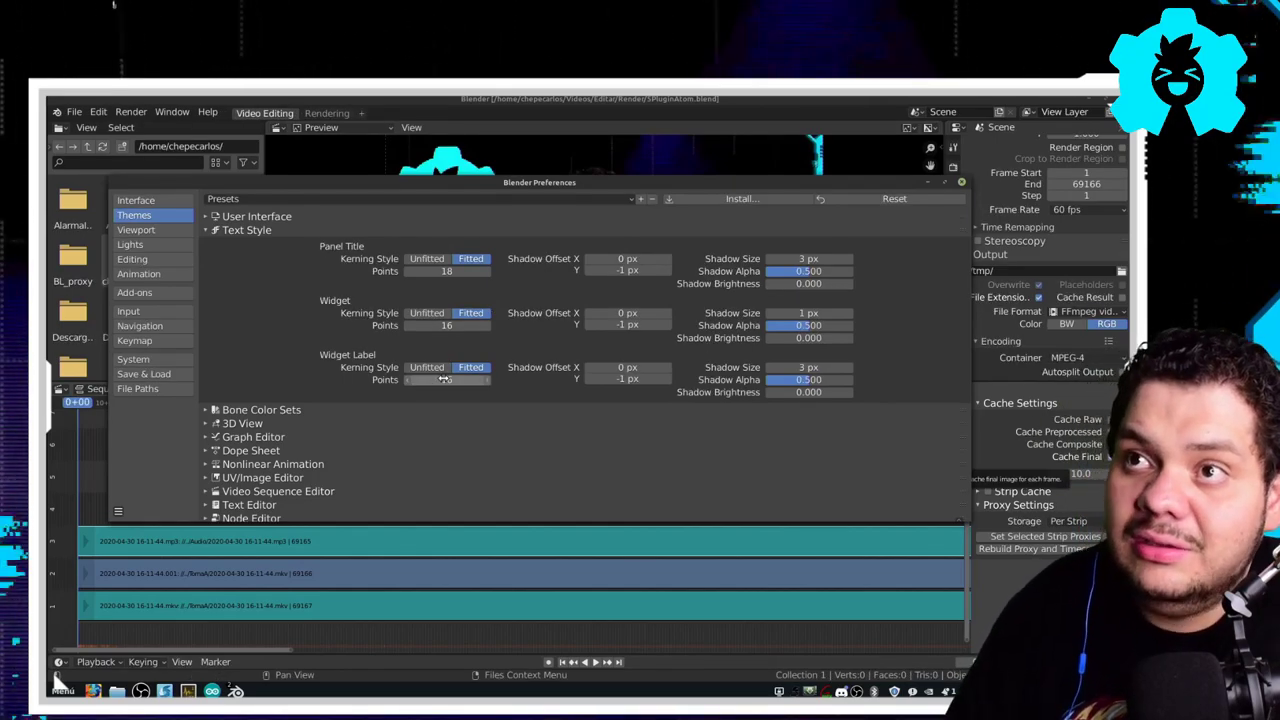
{"action": "mouse_move", "coordinate": [703, 182]}
{"action": "left_mouse_down"}
{"action": "mouse_move", "coordinate": [762, 382]}
{"action": "mouse_move", "coordinate": [666, 208]}
{"action": "mouse_move", "coordinate": [758, 201]}
{"action": "mouse_move", "coordinate": [751, 213]}
{"action": "left_mouse_up"}
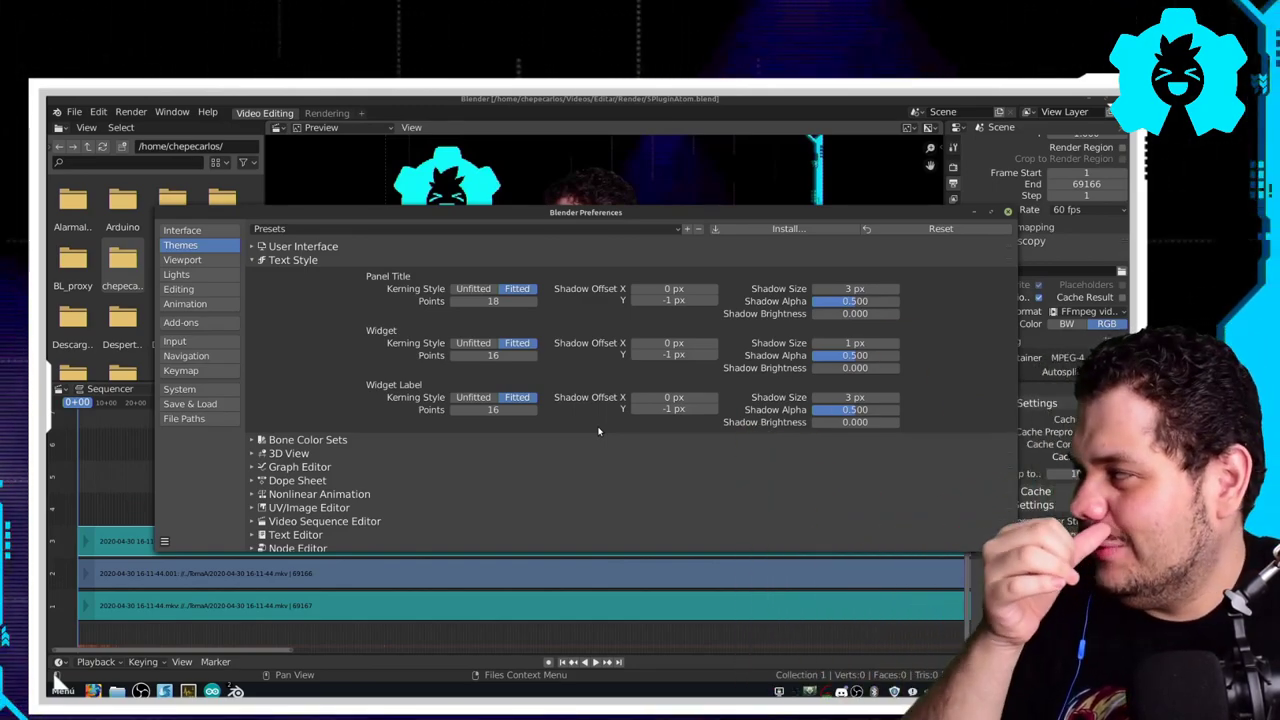
- Search the add-ons for 'power' and open the Sequencer: Power Sequencer documentation
{"action": "left_click", "coordinate": [205, 321]}
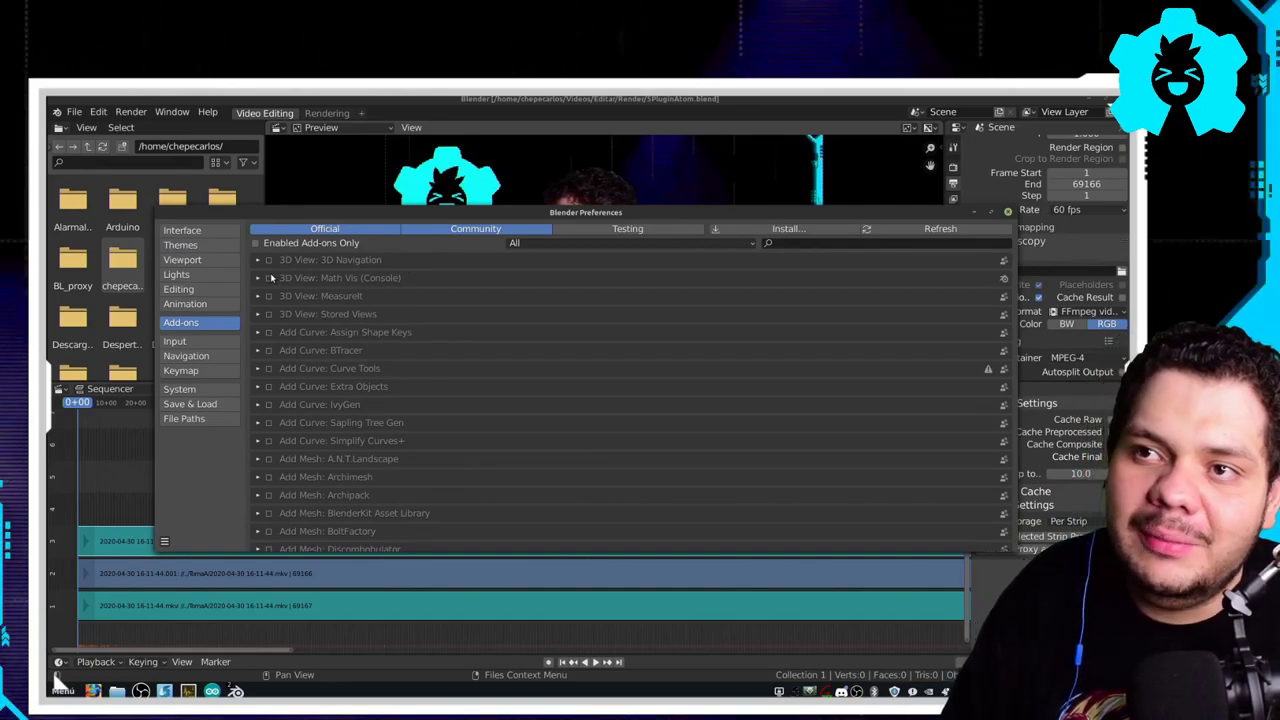
{"action": "left_click", "coordinate": [860, 243]}
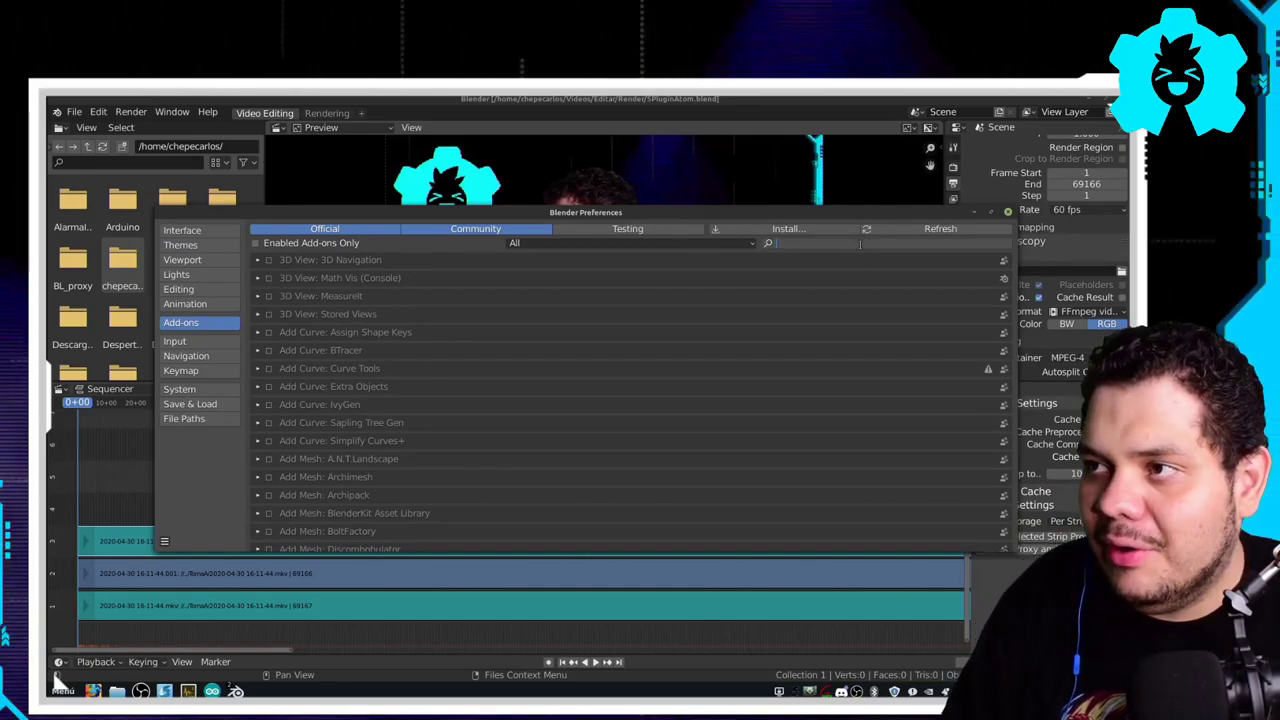
{"action": "type", "text": "power"}
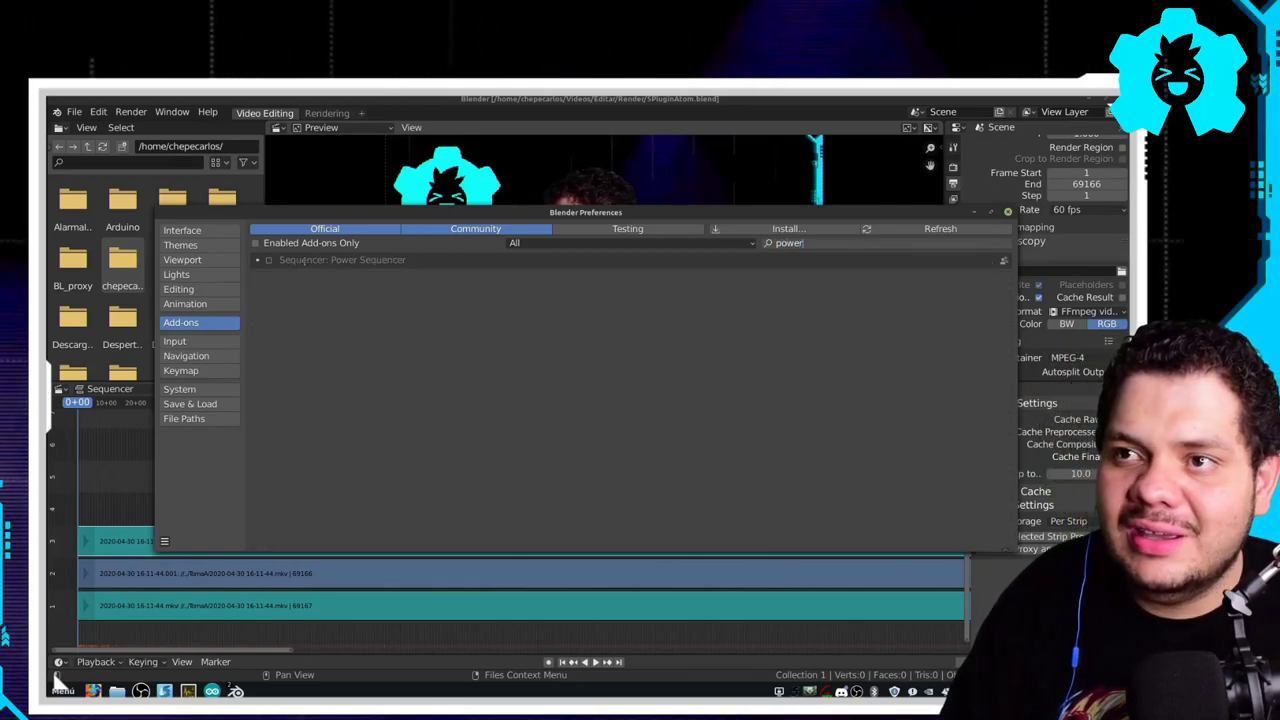
{"action": "key", "text": "Return"}
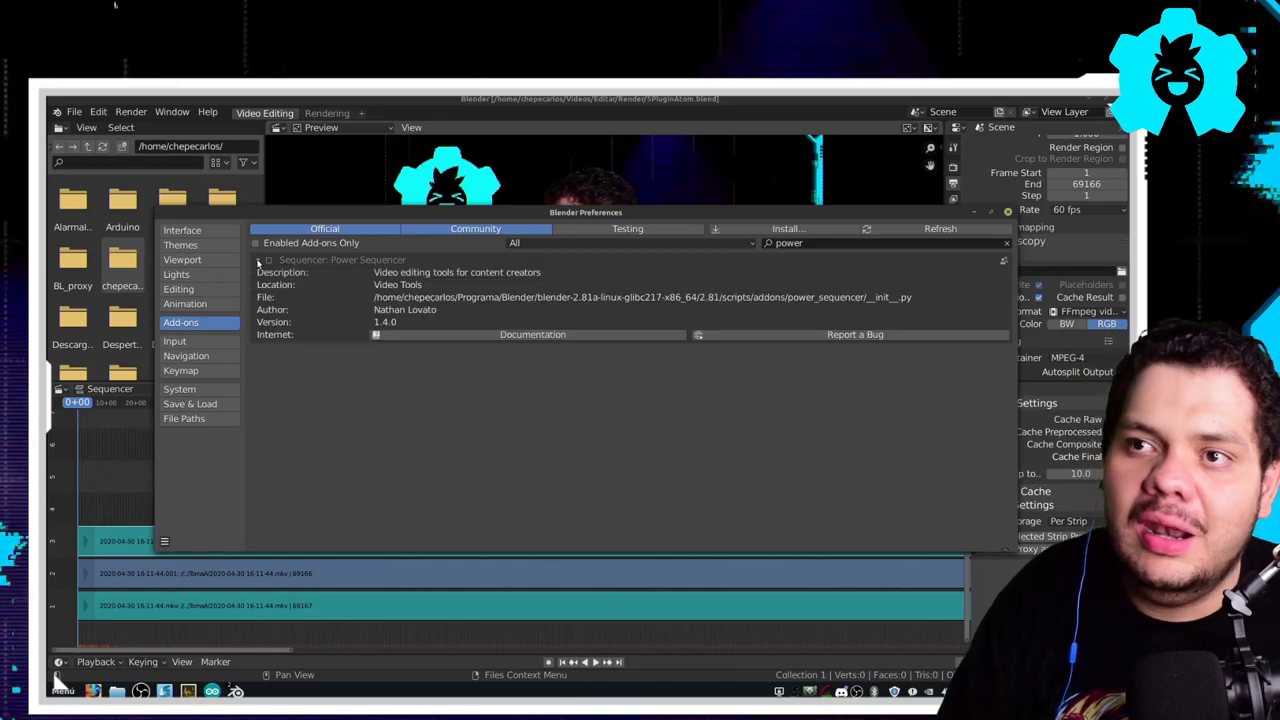
{"action": "left_click", "coordinate": [257, 260]}
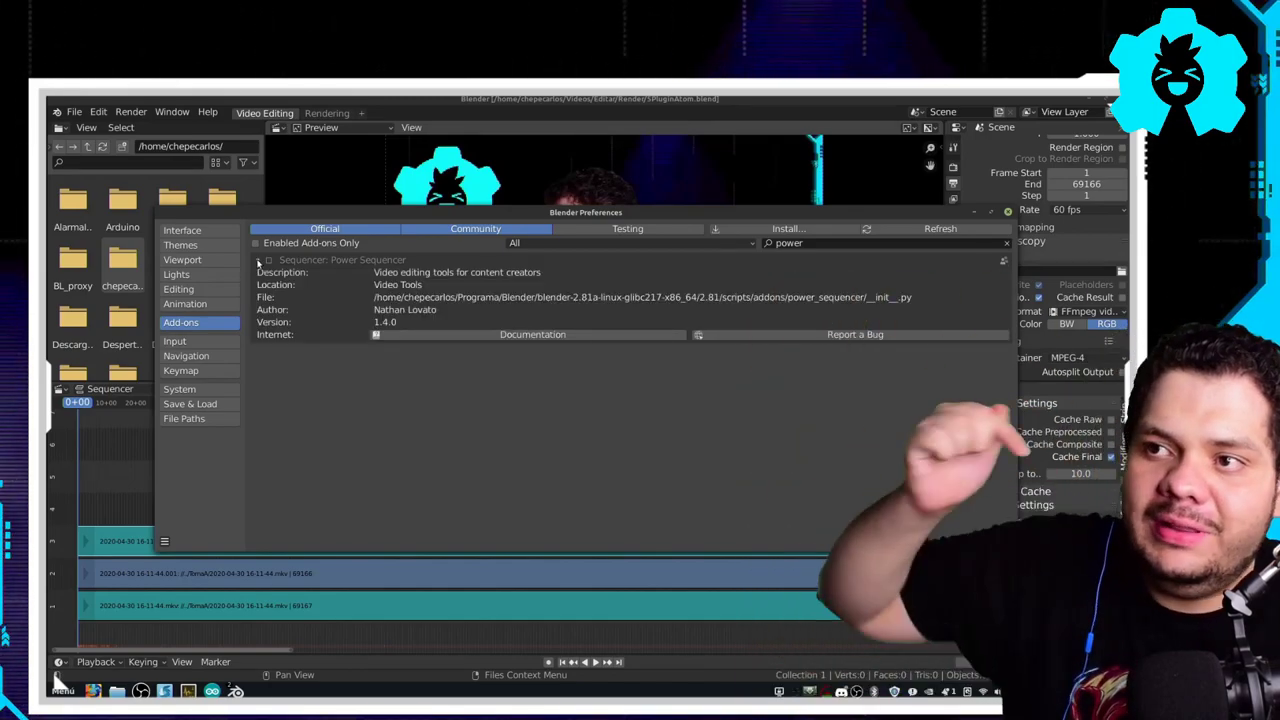
{"action": "left_click", "coordinate": [510, 336]}
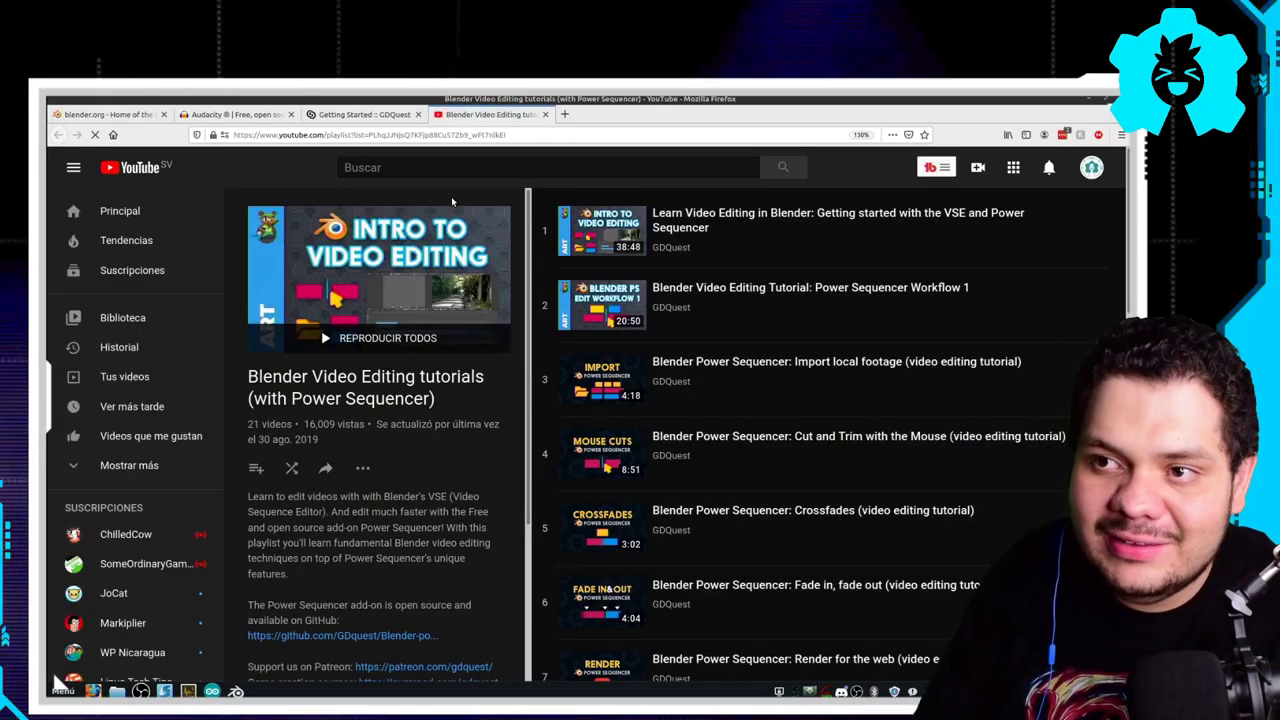
- Switch Firefox from the YouTube playlist to the 'Getting Started :: GDQuest' tab
{"action": "scroll", "coordinate": [451, 196], "scroll_direction": "down", "scroll_amount": 2}
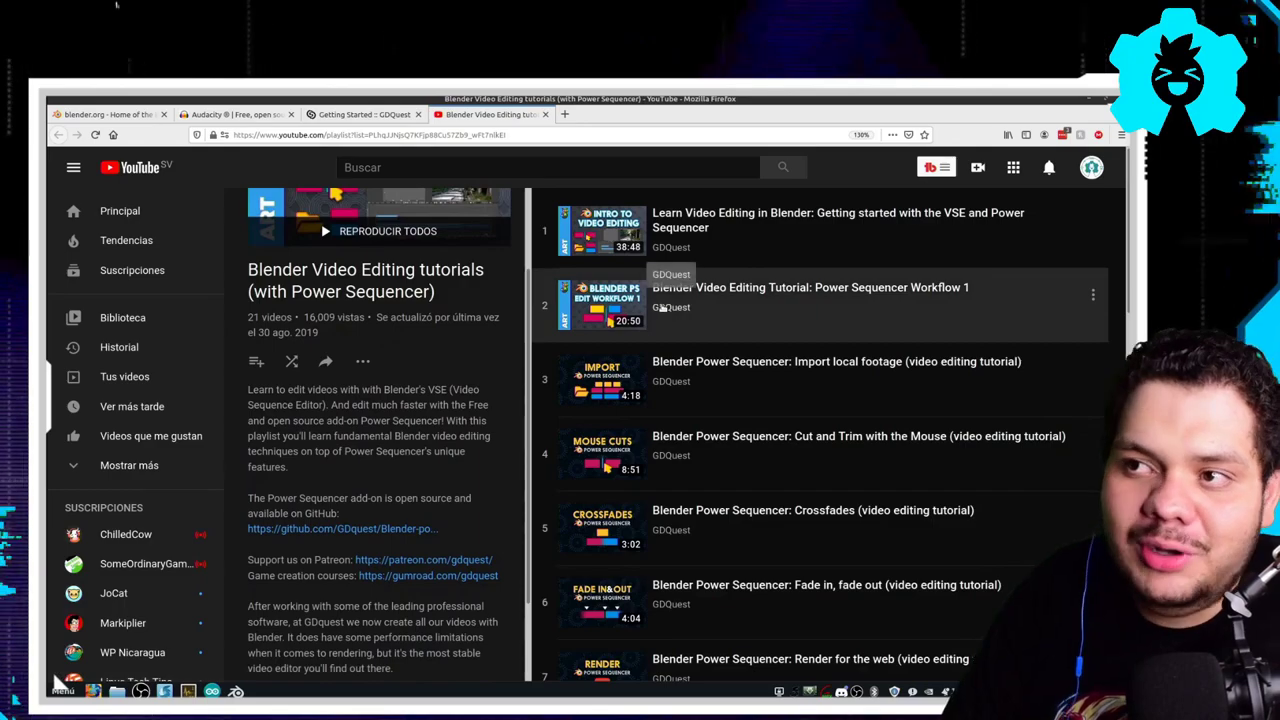
{"action": "scroll", "coordinate": [380, 280], "scroll_direction": "up", "scroll_amount": 2}
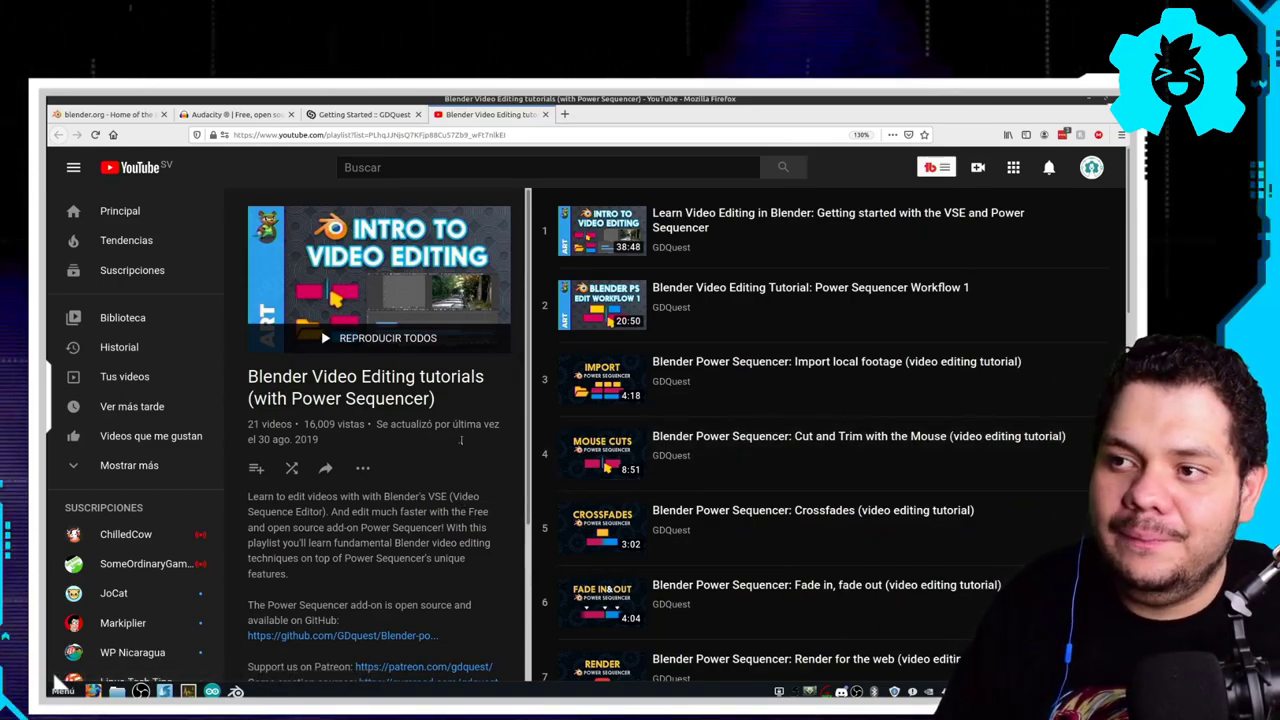
{"action": "left_click", "coordinate": [382, 118]}
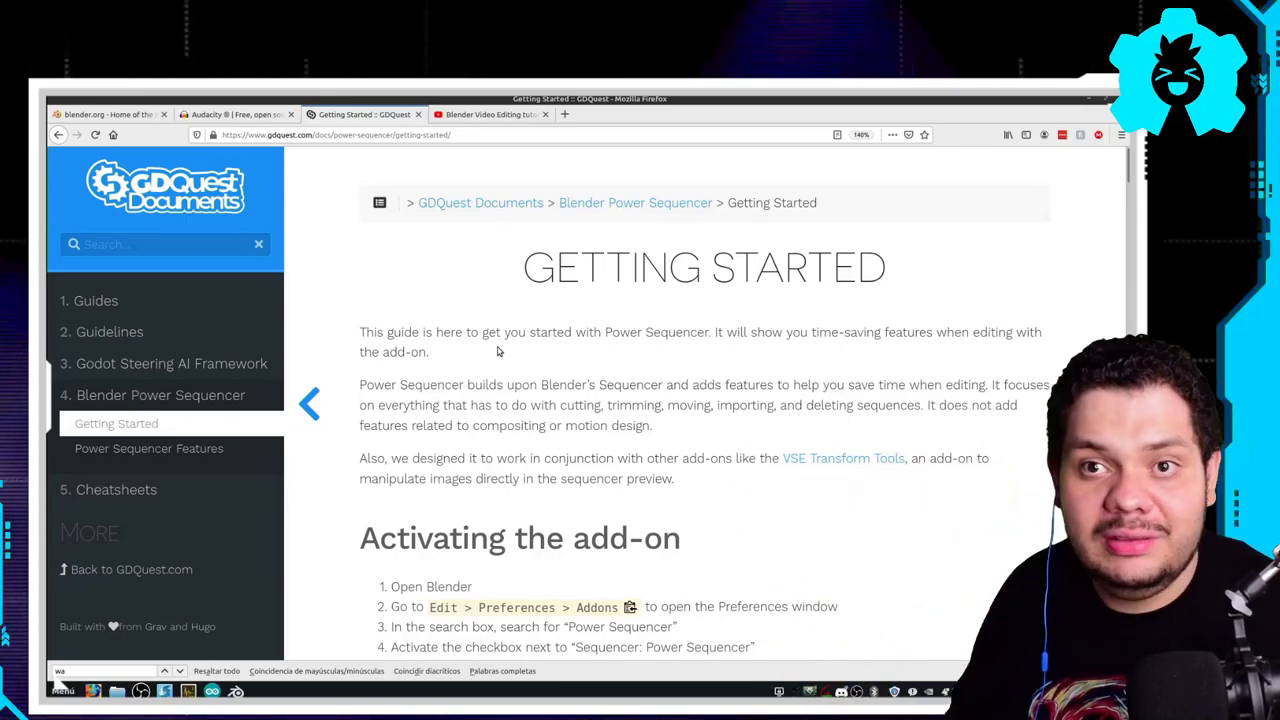
- Enable the Power Sequencer add-on, close Preferences, and go back to the Firefox guide
{"action": "key", "text": "ctrl+alt+Right"}
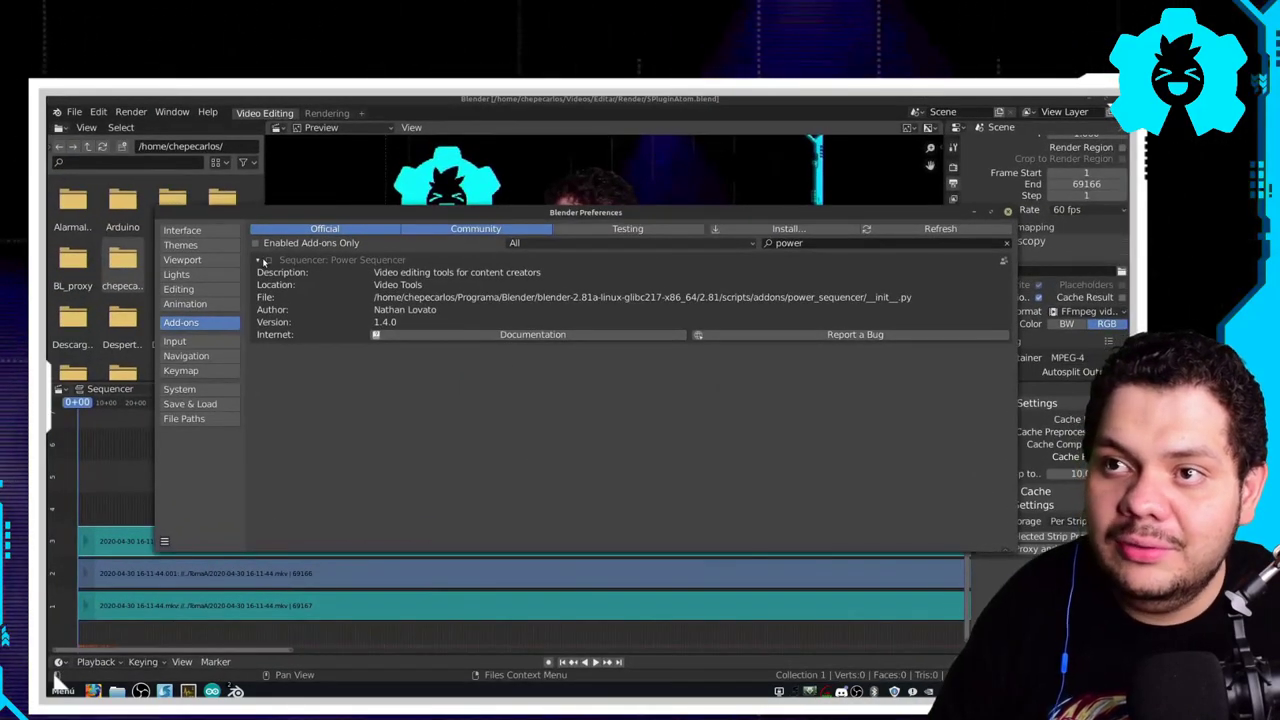
{"action": "left_click", "coordinate": [266, 260]}
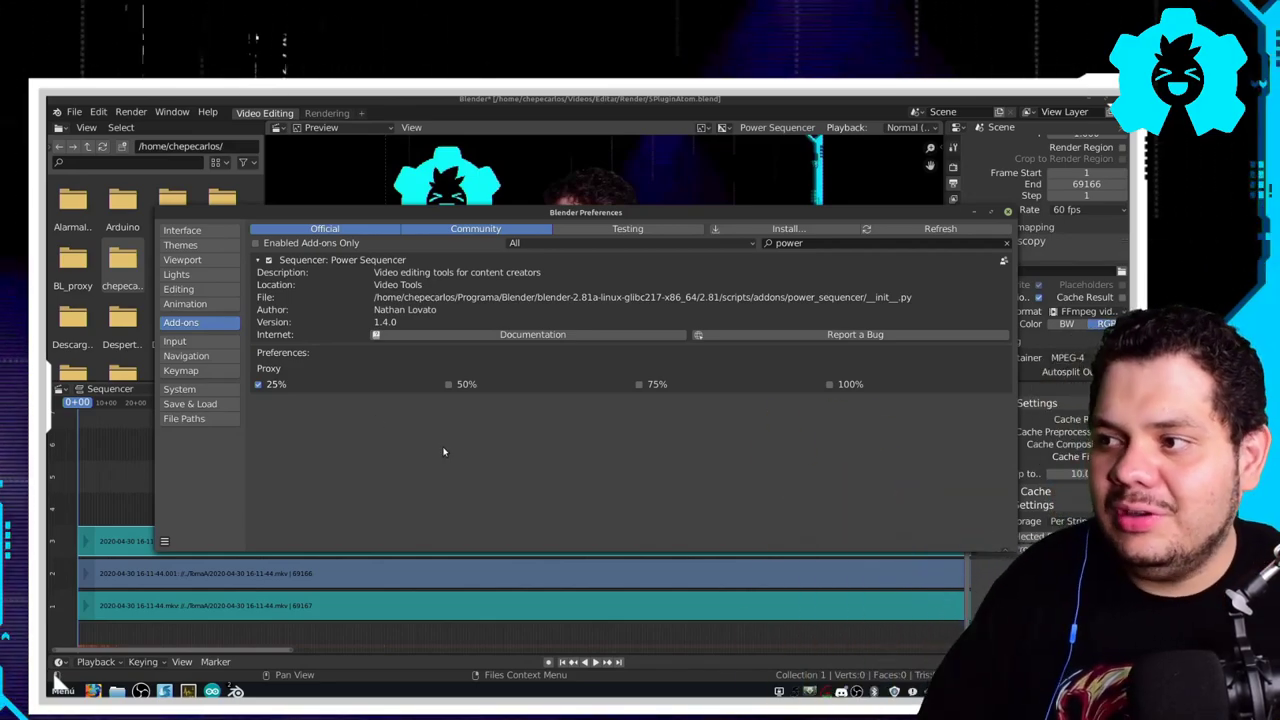
{"action": "left_click", "coordinate": [1006, 213]}
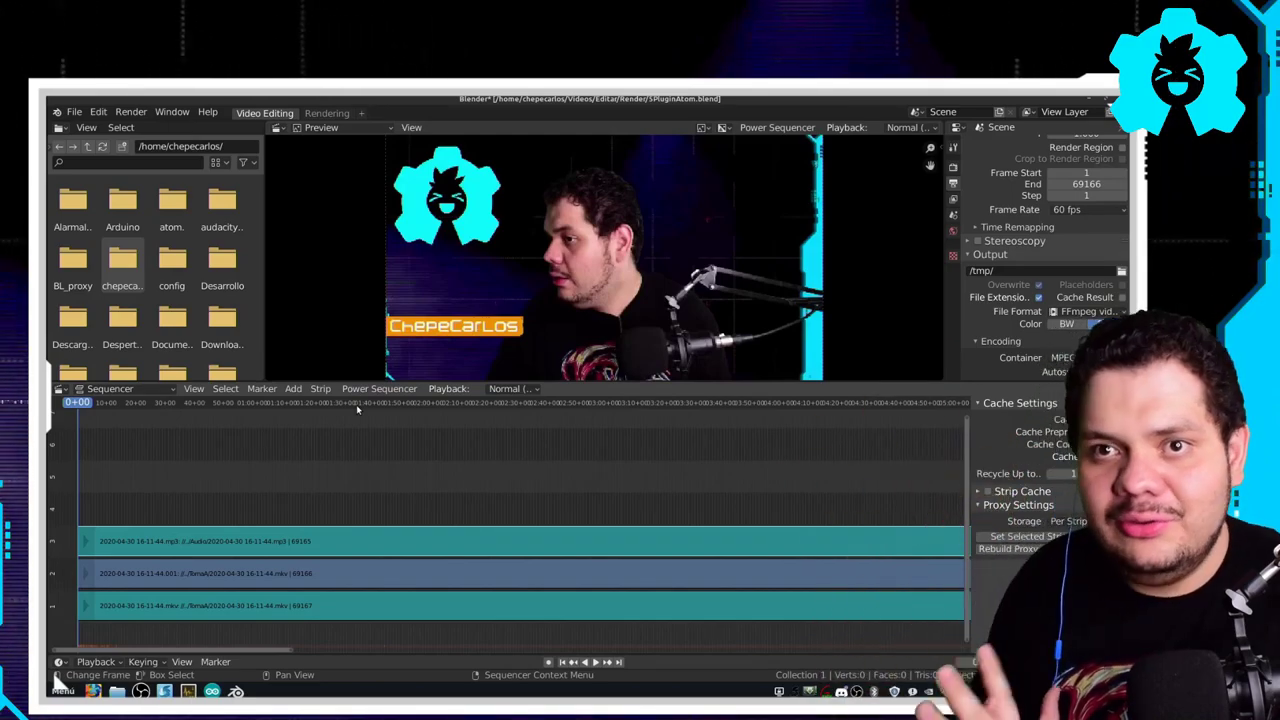
{"action": "key", "text": "ctrl+alt+Right"}
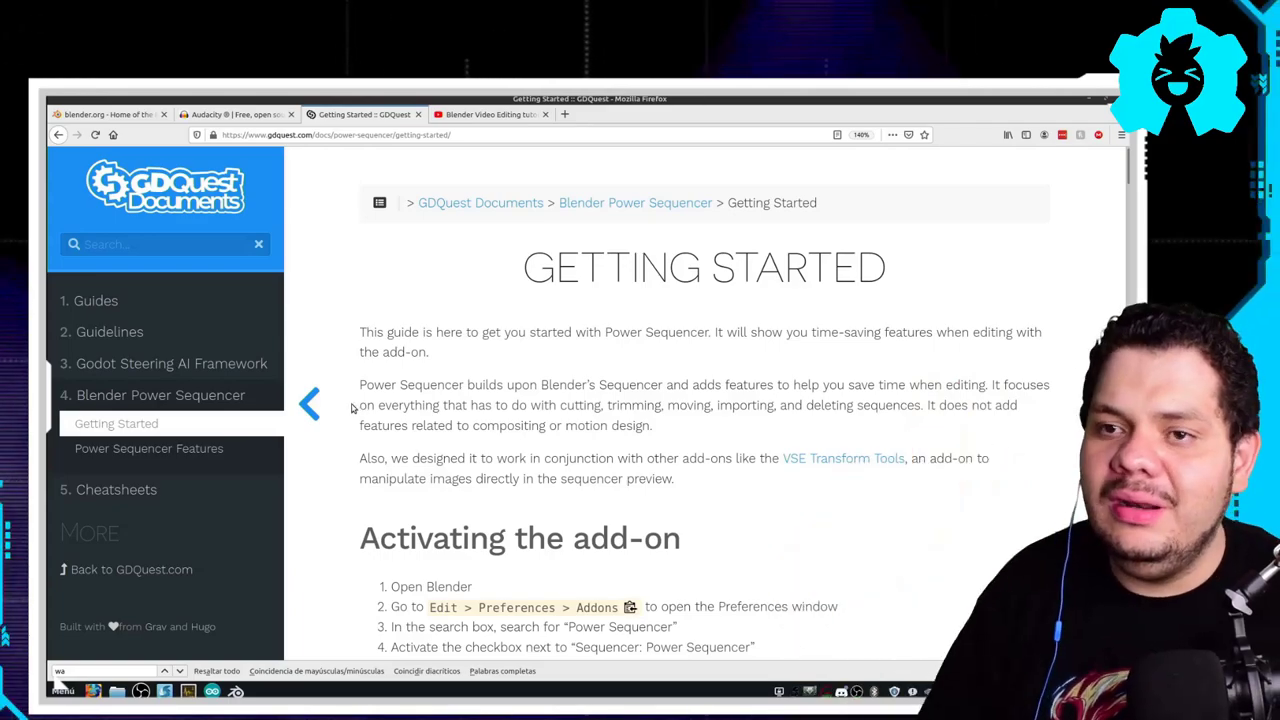
{"action": "scroll", "coordinate": [480, 505], "scroll_direction": "down", "scroll_amount": 5}
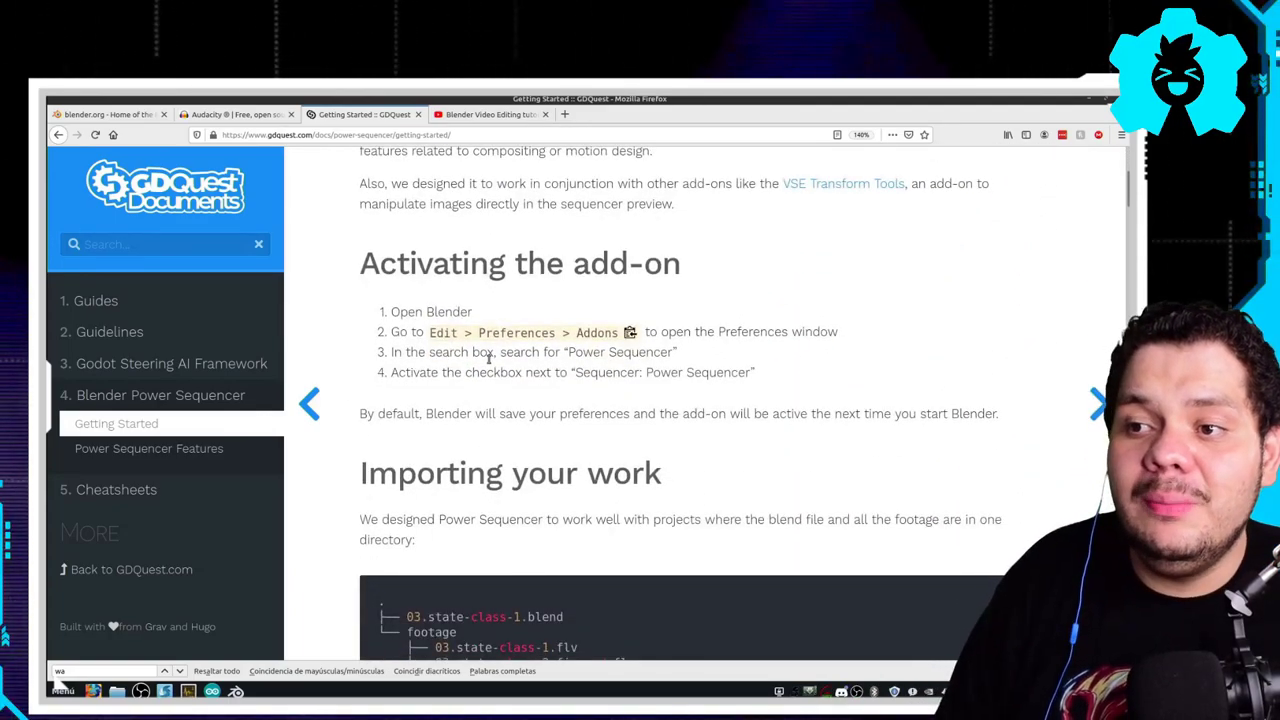
{"action": "scroll", "coordinate": [489, 358], "scroll_direction": "down", "scroll_amount": 2}
{"action": "left_click_drag", "start_coordinate": [381, 228], "coordinate": [729, 301]}
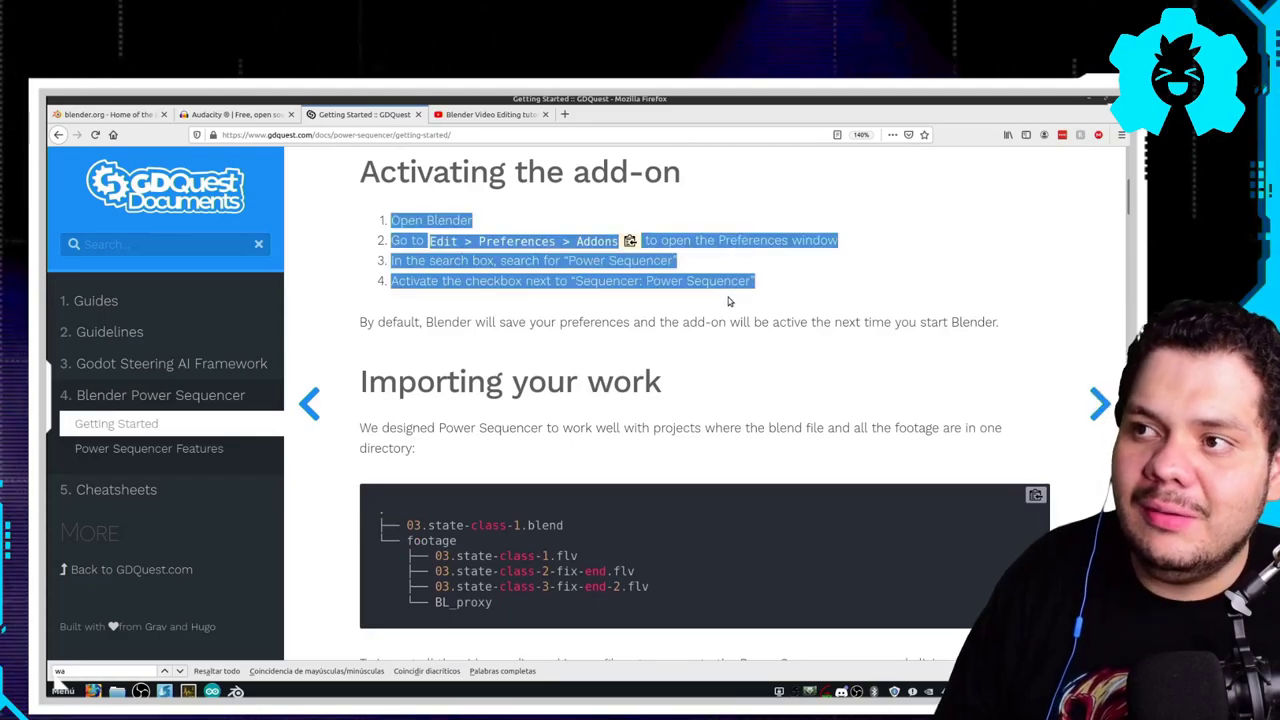
{"action": "left_click", "coordinate": [545, 304]}
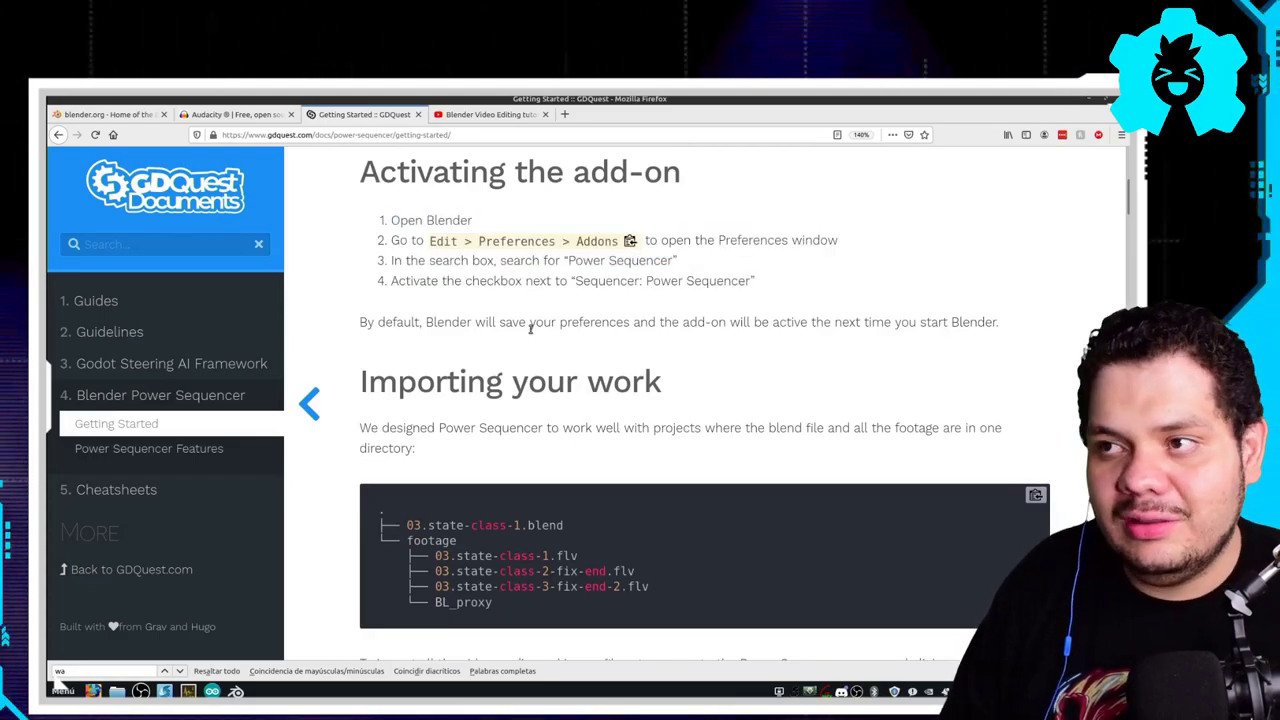
{"action": "scroll", "coordinate": [530, 330], "scroll_direction": "down", "scroll_amount": 4}
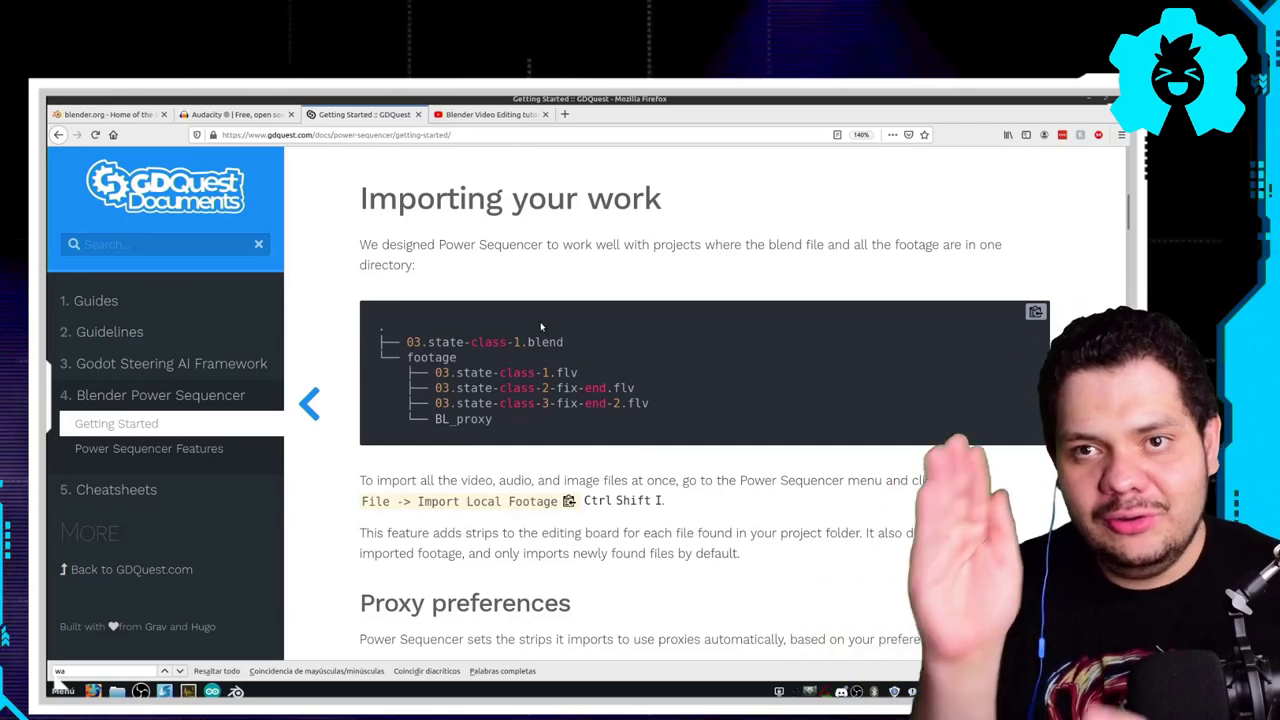
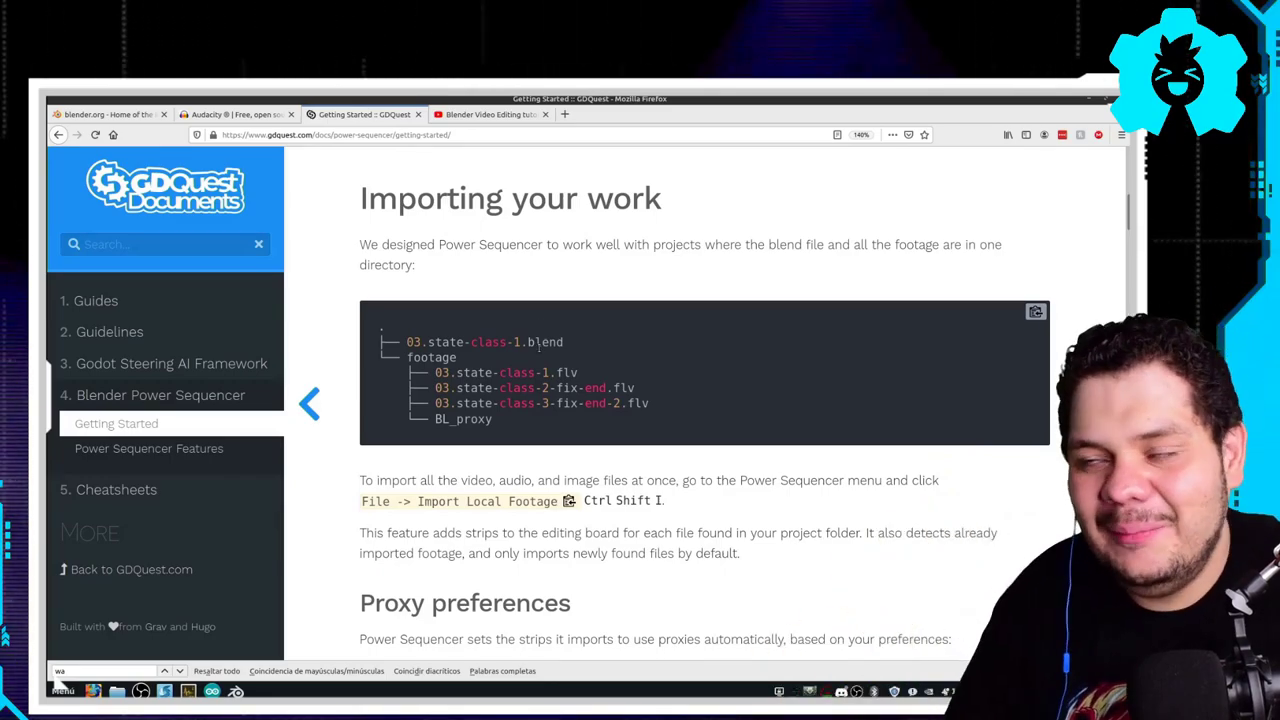
- Scroll through the rest of the Power Sequencer guide, then bring the Blender project back up
{"action": "scroll", "coordinate": [647, 433], "scroll_direction": "down", "scroll_amount": 5}
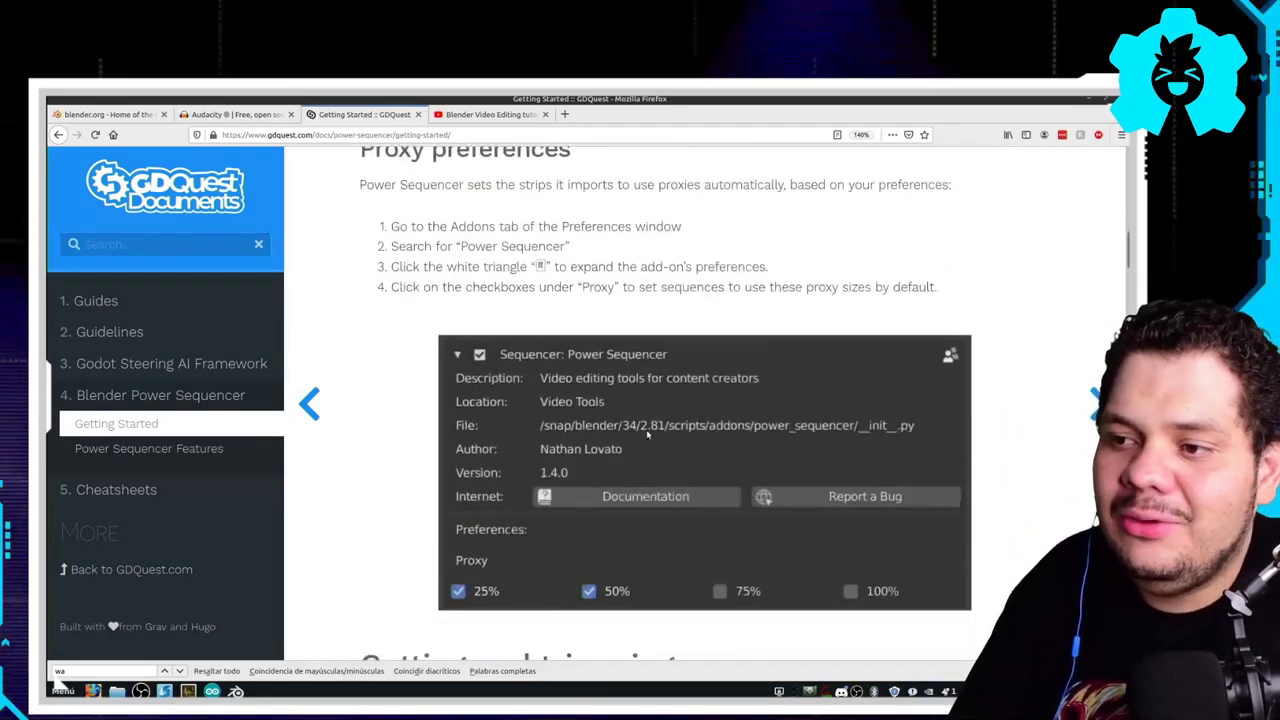
{"action": "scroll", "coordinate": [647, 433], "scroll_direction": "down", "scroll_amount": 1}
{"action": "scroll", "coordinate": [509, 279], "scroll_direction": "up", "scroll_amount": 1}
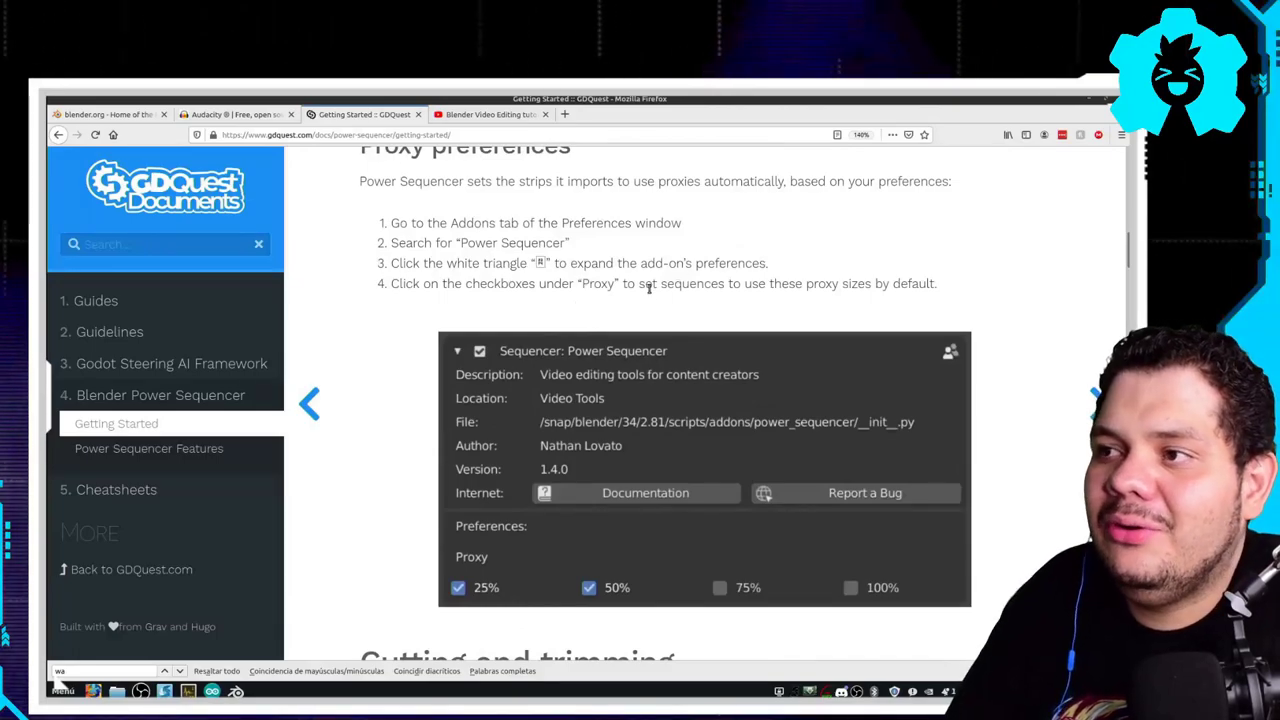
{"action": "scroll", "coordinate": [620, 290], "scroll_direction": "down", "scroll_amount": 2}
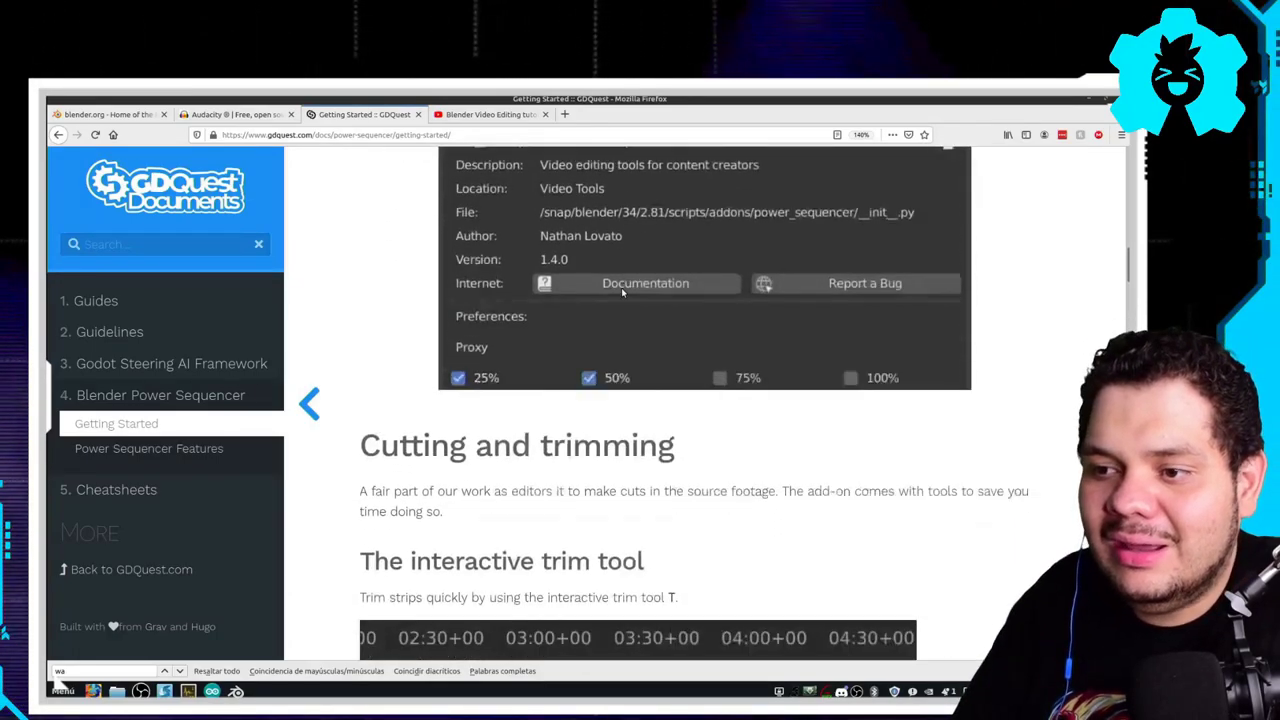
{"action": "scroll", "coordinate": [621, 293], "scroll_direction": "down", "scroll_amount": 3}
{"action": "scroll", "coordinate": [621, 293], "scroll_direction": "up", "scroll_amount": 1}
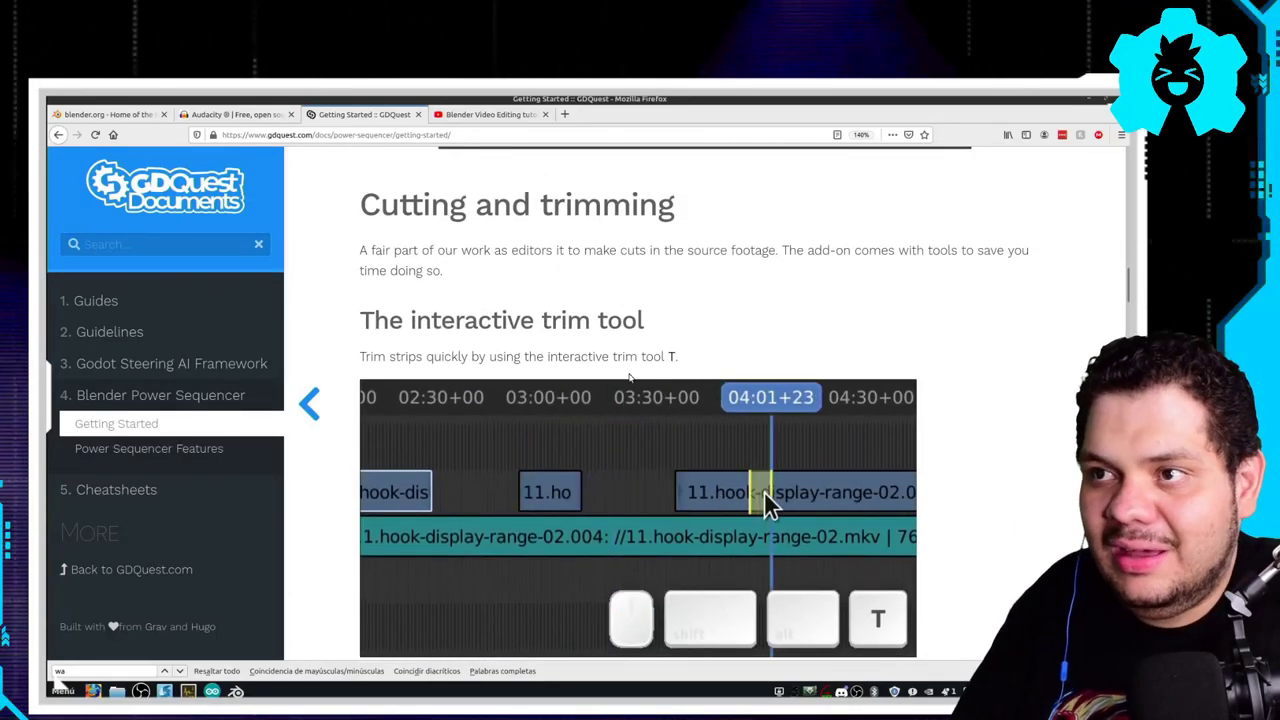
{"action": "key", "text": "ctrl+alt+Up"}
{"action": "left_click", "coordinate": [449, 486]}
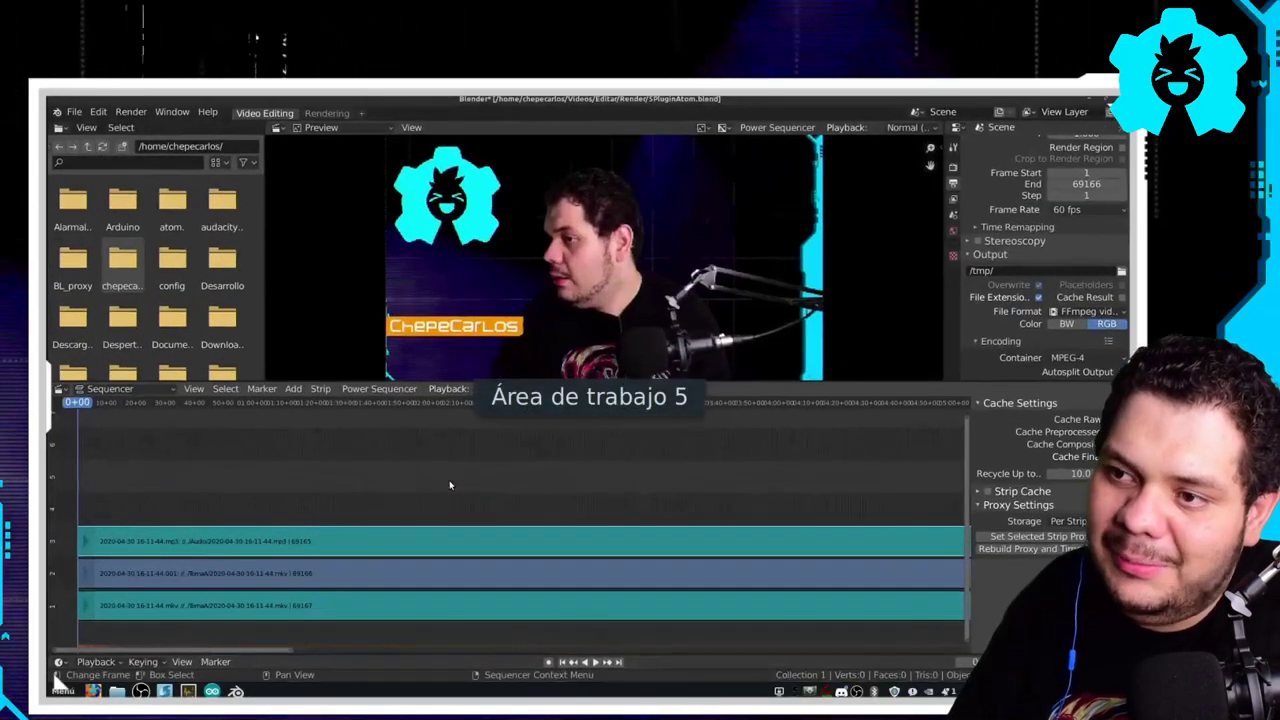
{"action": "key", "text": "Home"}
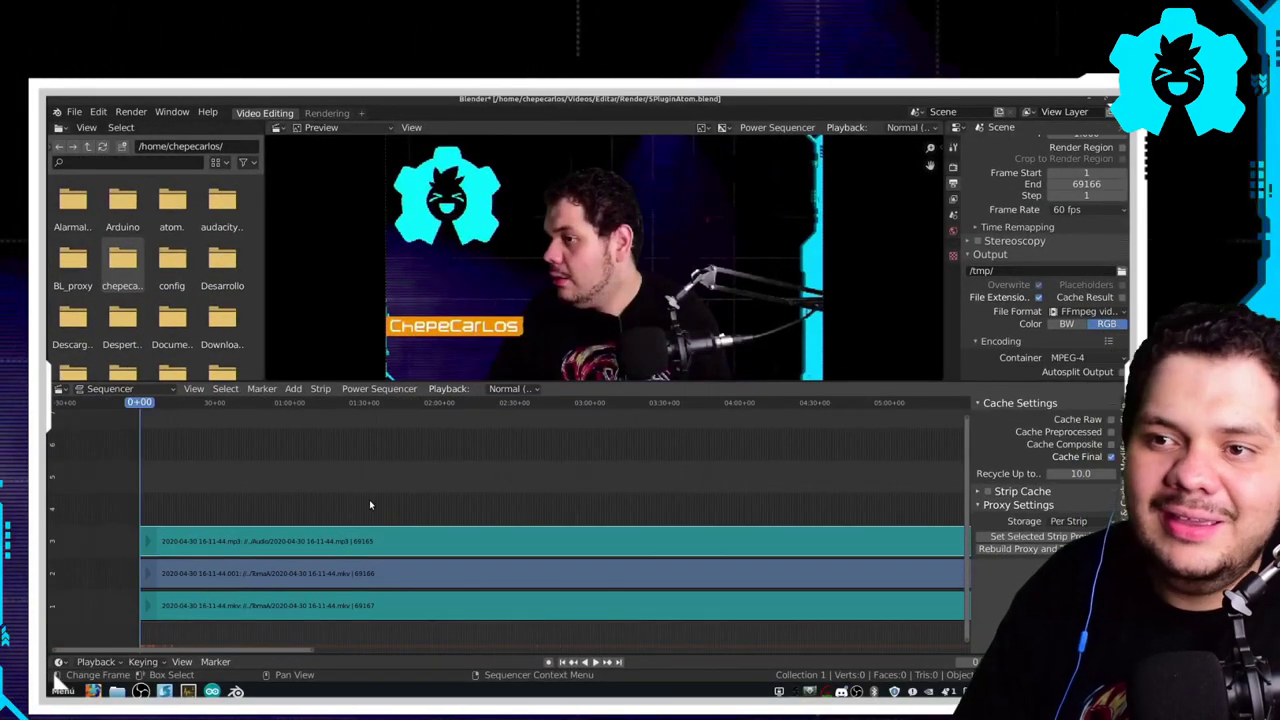
{"action": "left_click_drag", "start_coordinate": [369, 504], "coordinate": [507, 467]}
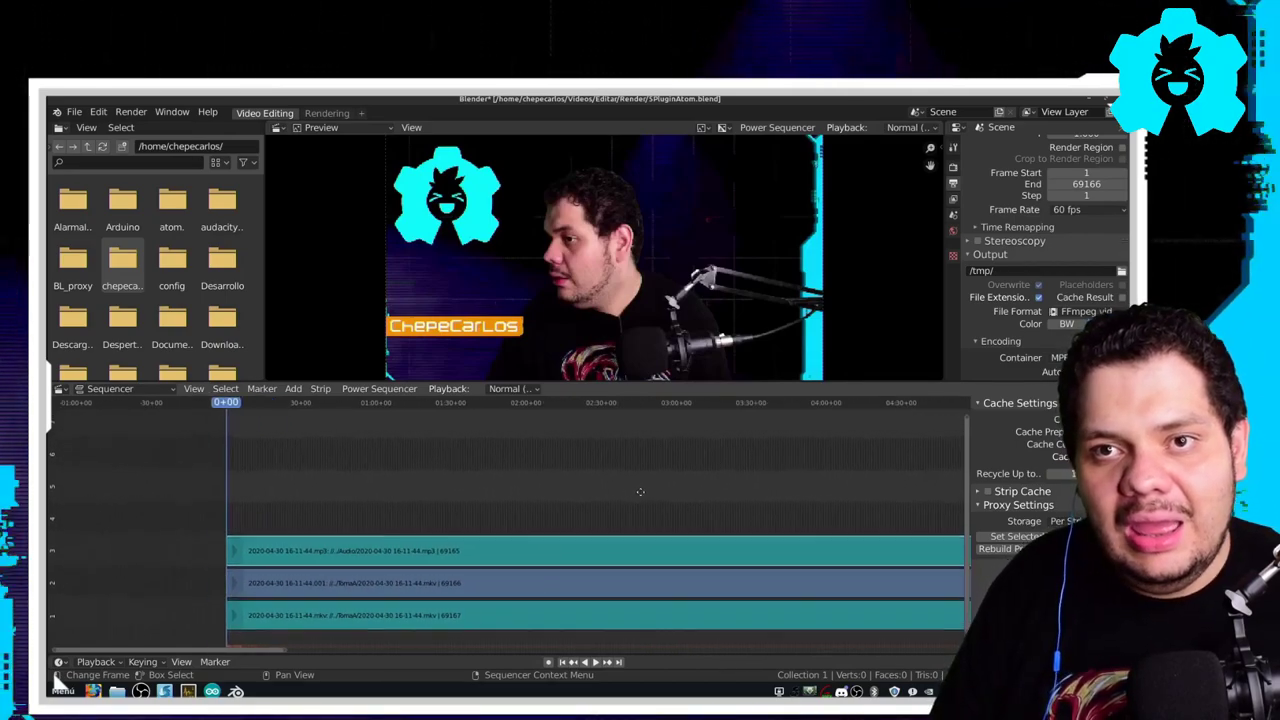
{"action": "scroll", "coordinate": [650, 480], "scroll_direction": "right", "scroll_amount": 5}
{"action": "scroll", "coordinate": [584, 479], "scroll_direction": "up", "scroll_amount": 1}
{"action": "scroll", "coordinate": [584, 479], "scroll_direction": "down", "scroll_amount": 1}
{"action": "scroll", "coordinate": [584, 479], "scroll_direction": "left", "scroll_amount": 2}
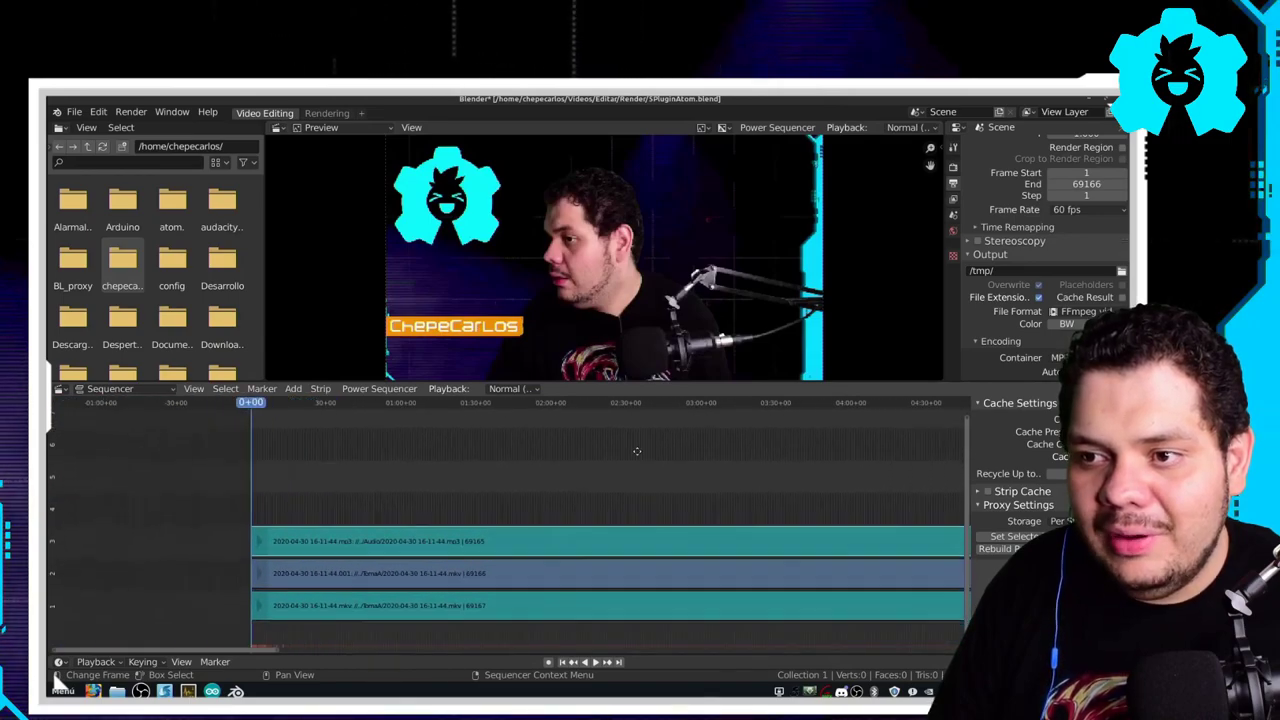
{"action": "scroll", "coordinate": [575, 520], "scroll_direction": "right", "scroll_amount": 6}
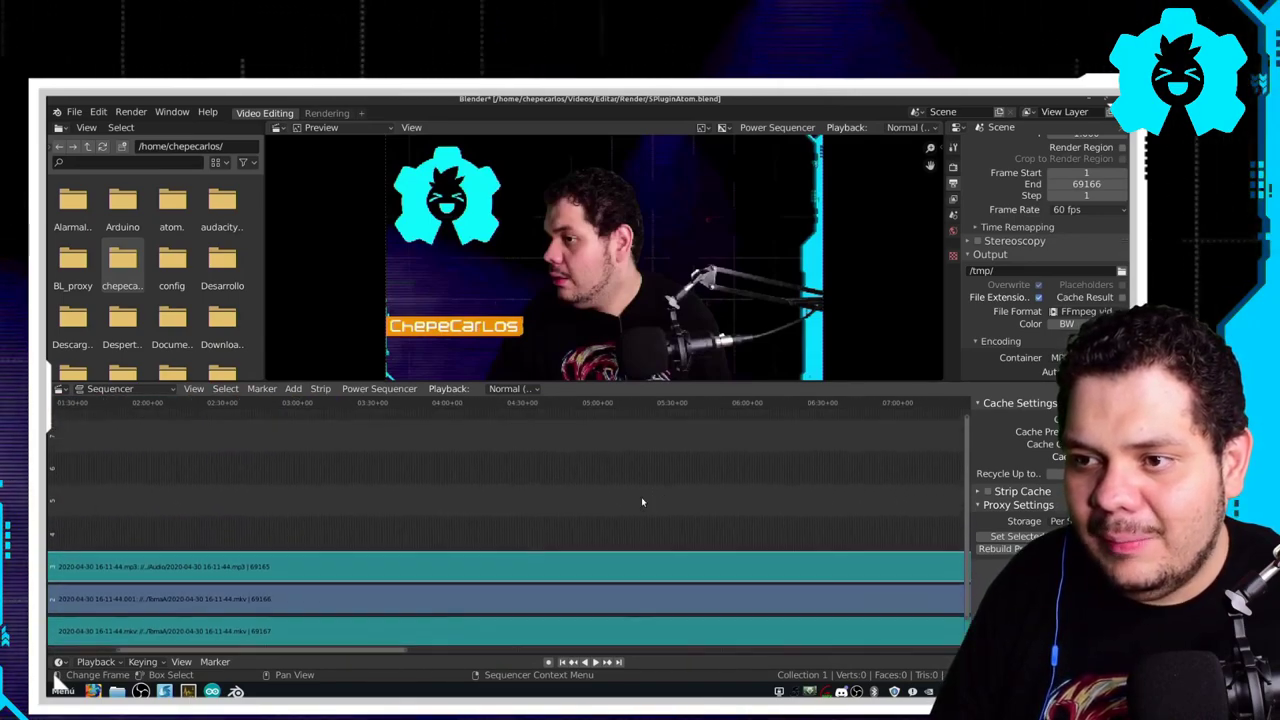
{"action": "scroll", "coordinate": [641, 497], "scroll_direction": "left", "scroll_amount": 5}
{"action": "scroll", "coordinate": [490, 500], "scroll_direction": "left", "scroll_amount": 5}
{"action": "scroll", "coordinate": [490, 498], "scroll_direction": "up", "scroll_amount": 5}
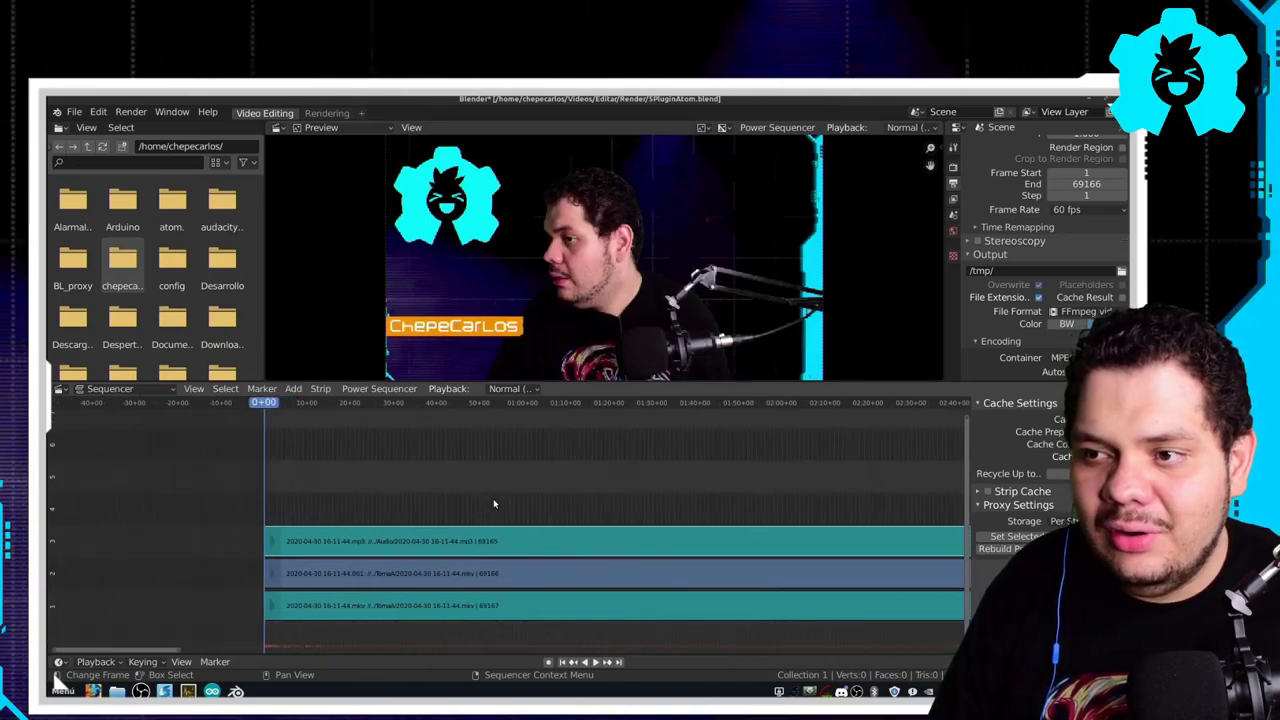
{"action": "scroll", "coordinate": [493, 498], "scroll_direction": "up", "scroll_amount": 5}
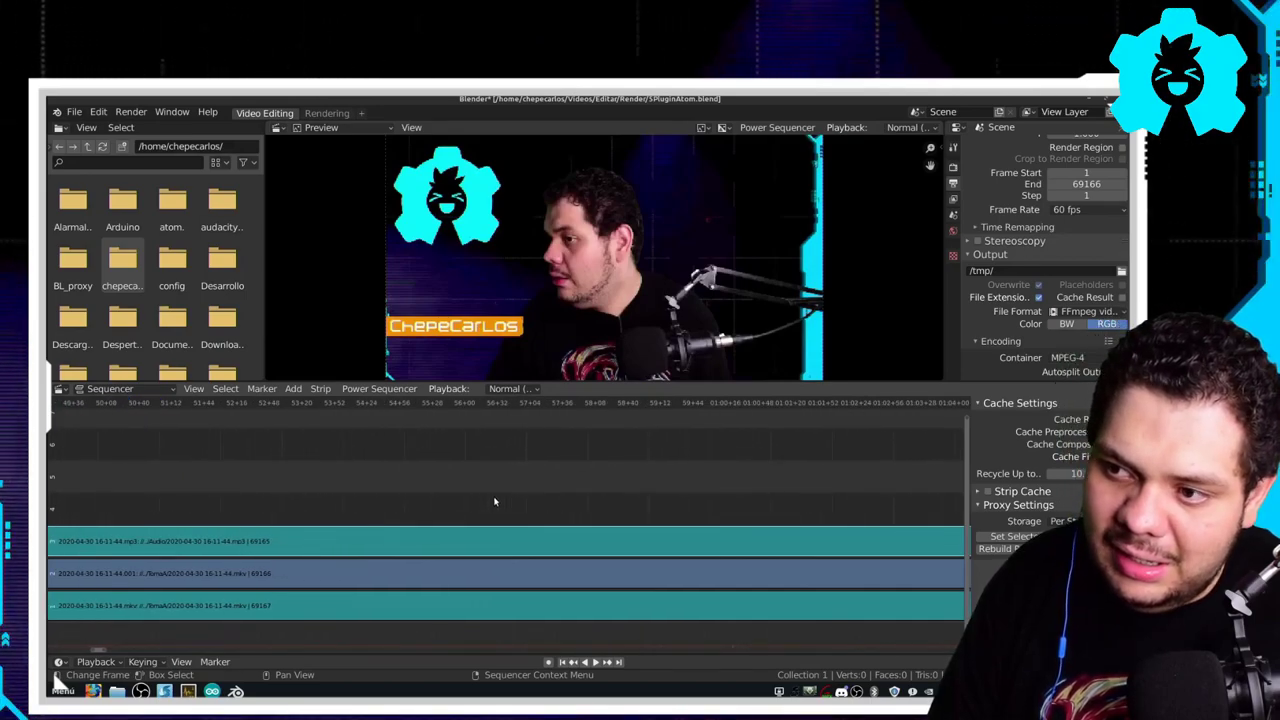
{"action": "scroll", "coordinate": [493, 501], "scroll_direction": "down", "scroll_amount": 3}
{"action": "scroll", "coordinate": [493, 501], "scroll_direction": "down", "scroll_amount": 3}
{"action": "scroll", "coordinate": [493, 501], "scroll_direction": "down", "scroll_amount": 3}
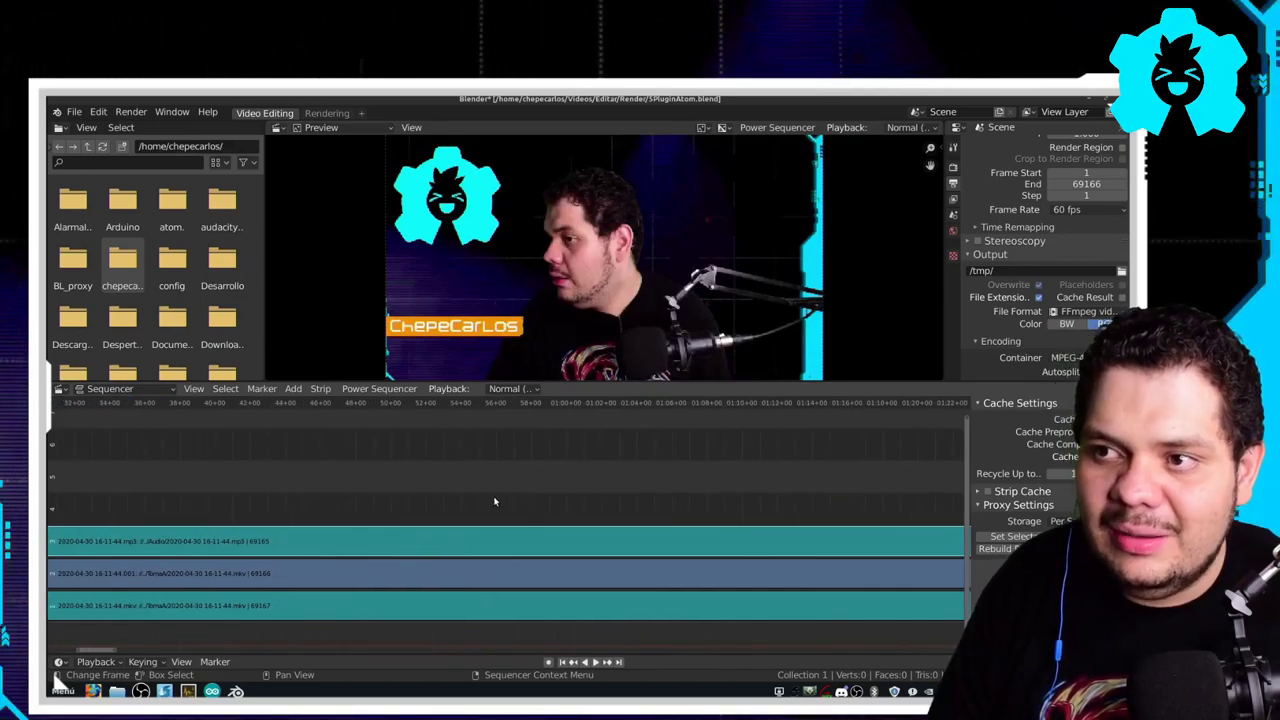
{"action": "scroll", "coordinate": [493, 501], "scroll_direction": "down", "scroll_amount": 4}
{"action": "scroll", "coordinate": [493, 501], "scroll_direction": "down", "scroll_amount": 3}
{"action": "scroll", "coordinate": [498, 502], "scroll_direction": "down", "scroll_amount": 3}
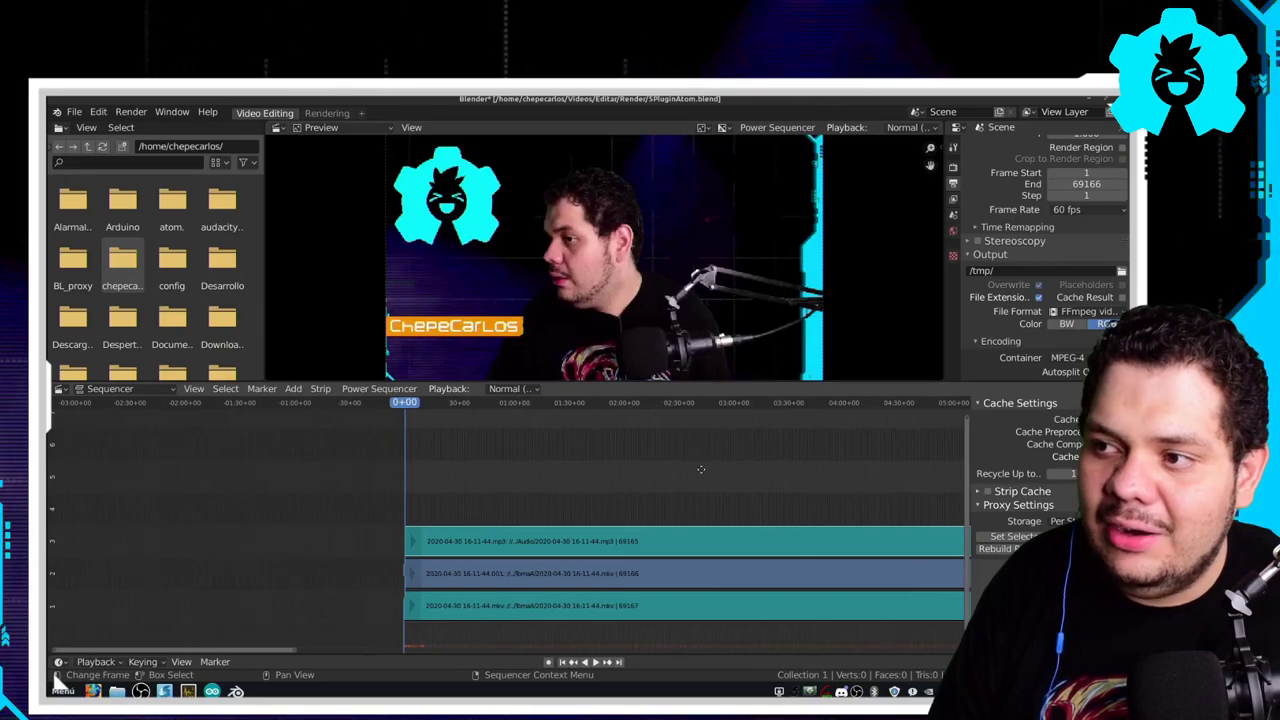
{"action": "scroll", "coordinate": [511, 453], "scroll_direction": "up", "scroll_amount": 4}
{"action": "scroll", "coordinate": [511, 453], "scroll_direction": "down", "scroll_amount": 4}
{"action": "scroll", "coordinate": [512, 452], "scroll_direction": "down", "scroll_amount": 5}
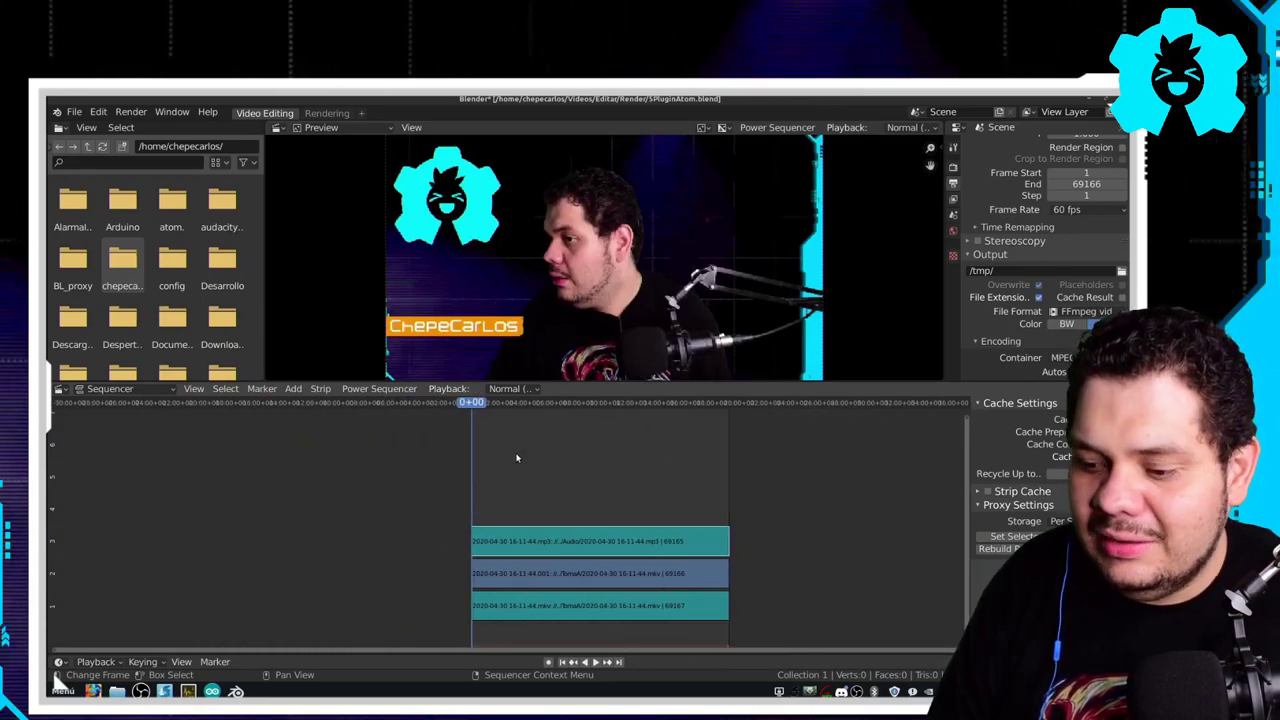
{"action": "key", "text": "Home"}
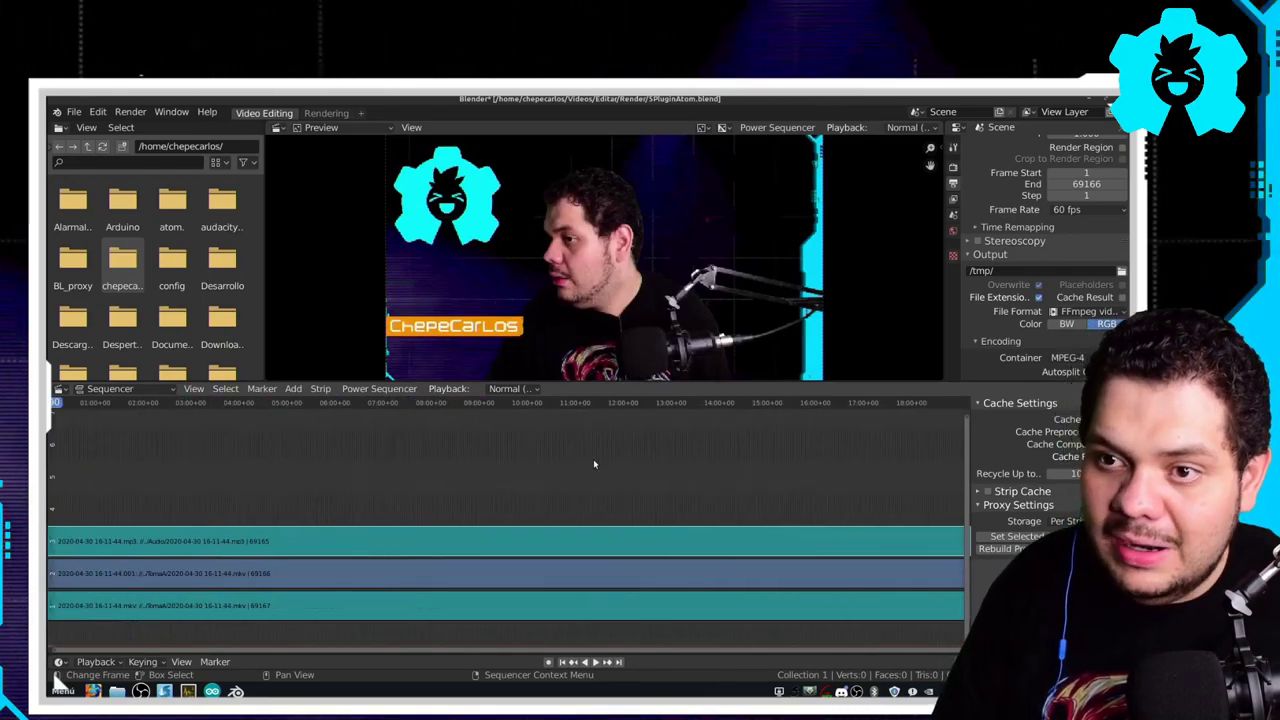
{"action": "scroll", "coordinate": [598, 467], "scroll_direction": "down", "scroll_amount": 2}
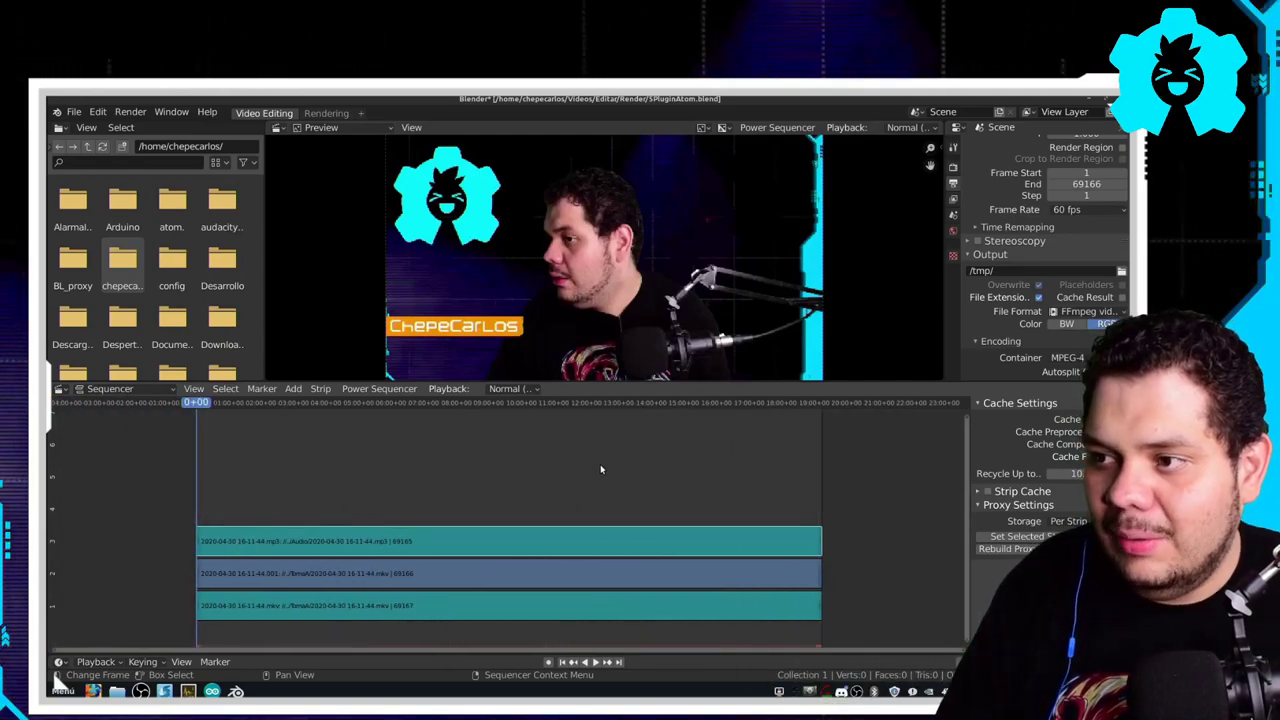
{"action": "scroll", "coordinate": [600, 469], "scroll_direction": "up", "scroll_amount": 2}
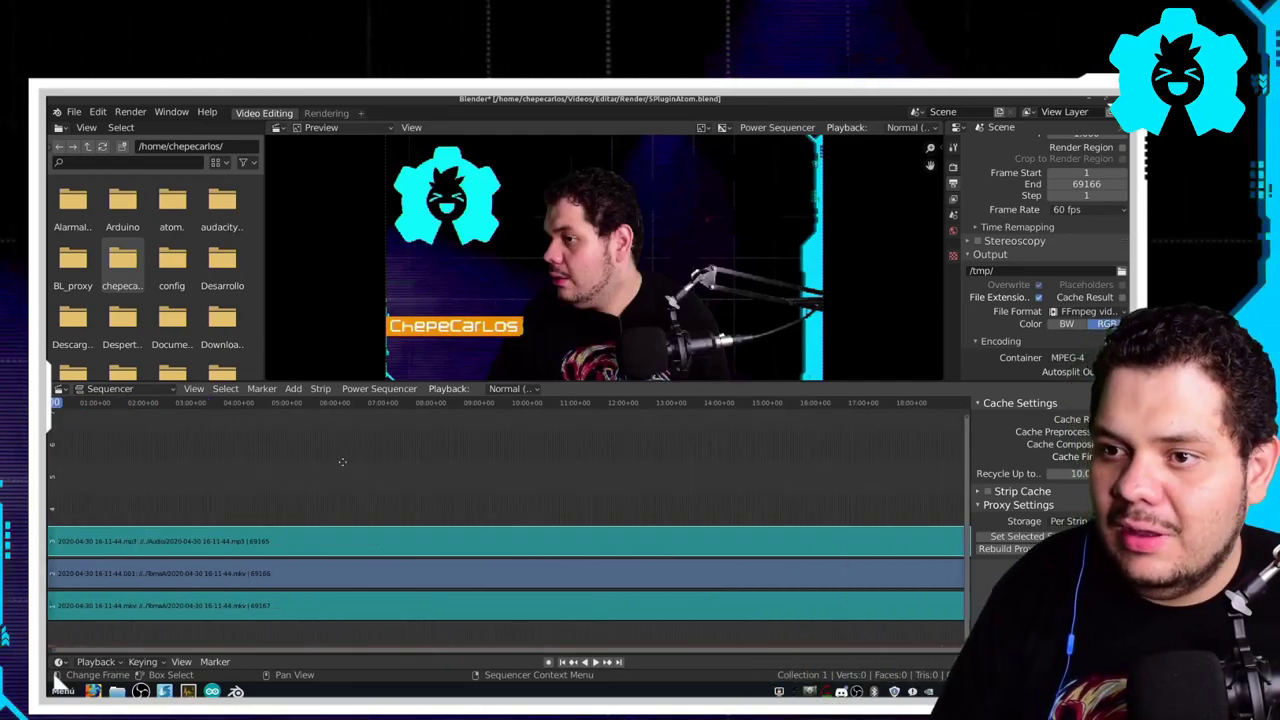
{"action": "scroll", "coordinate": [437, 464], "scroll_direction": "up", "scroll_amount": 3}
{"action": "scroll", "coordinate": [520, 547], "scroll_direction": "up", "scroll_amount": 3}
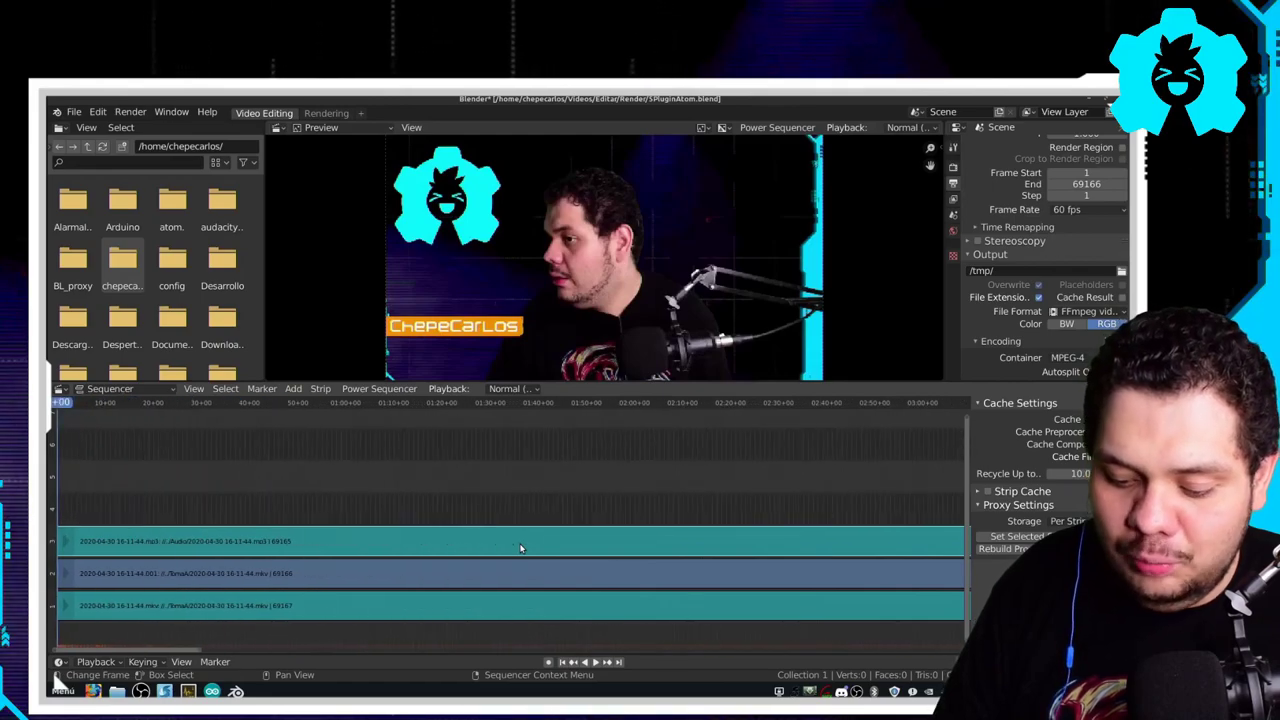
{"action": "scroll", "coordinate": [866, 430], "scroll_direction": "down", "scroll_amount": 2}
- Grab the mp3 strip on channel 3 and slide it later so it starts after the mkv strips
{"action": "left_click_drag", "start_coordinate": [529, 473], "coordinate": [609, 444]}
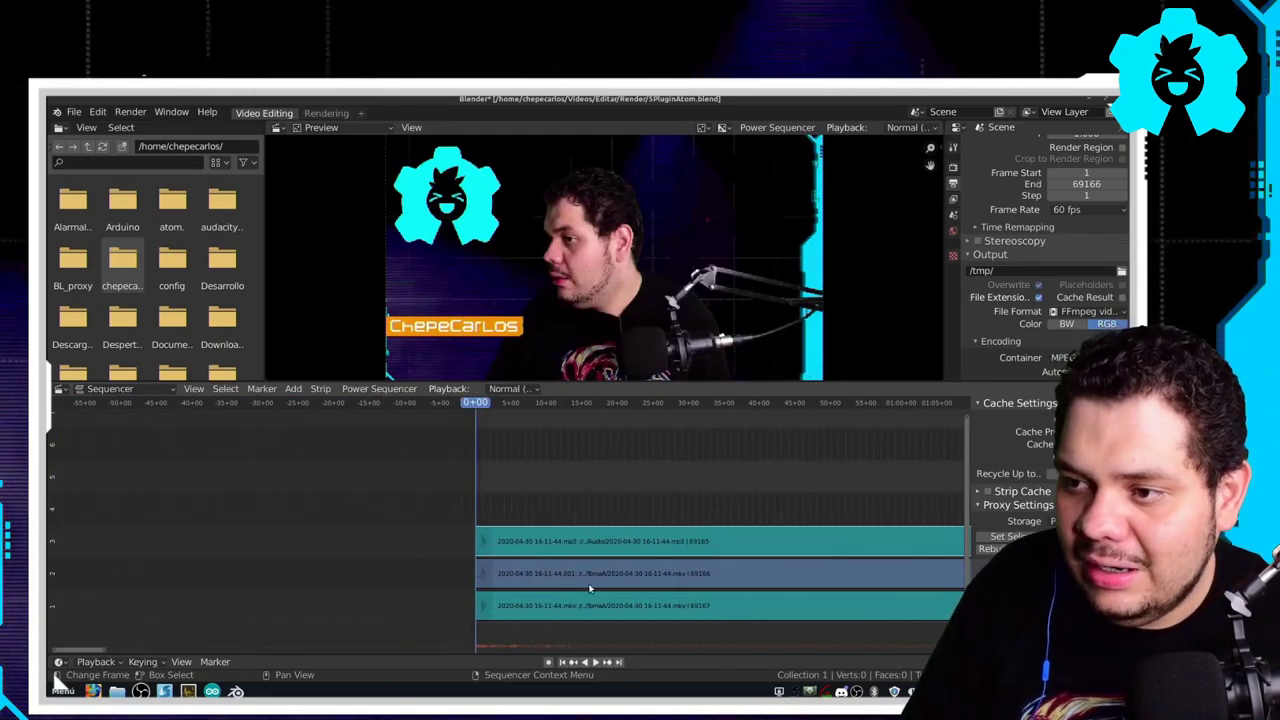
{"action": "left_click", "coordinate": [580, 541]}
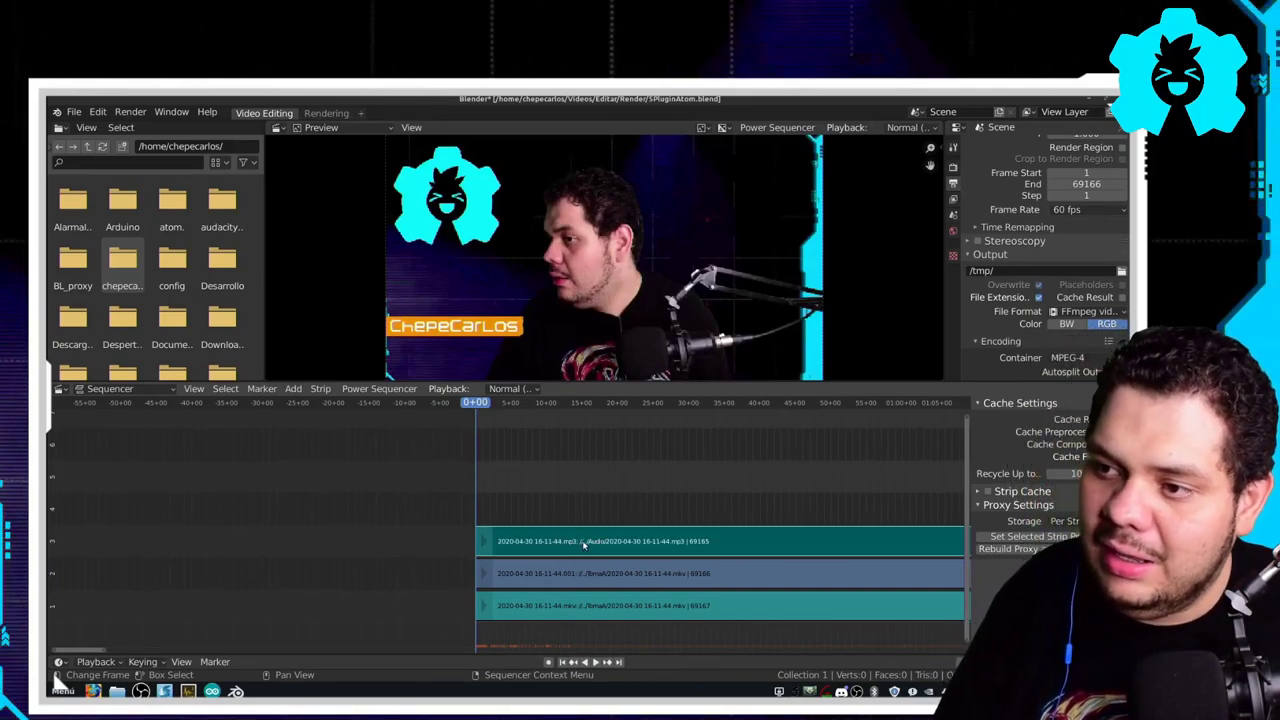
{"action": "key", "text": "g"}
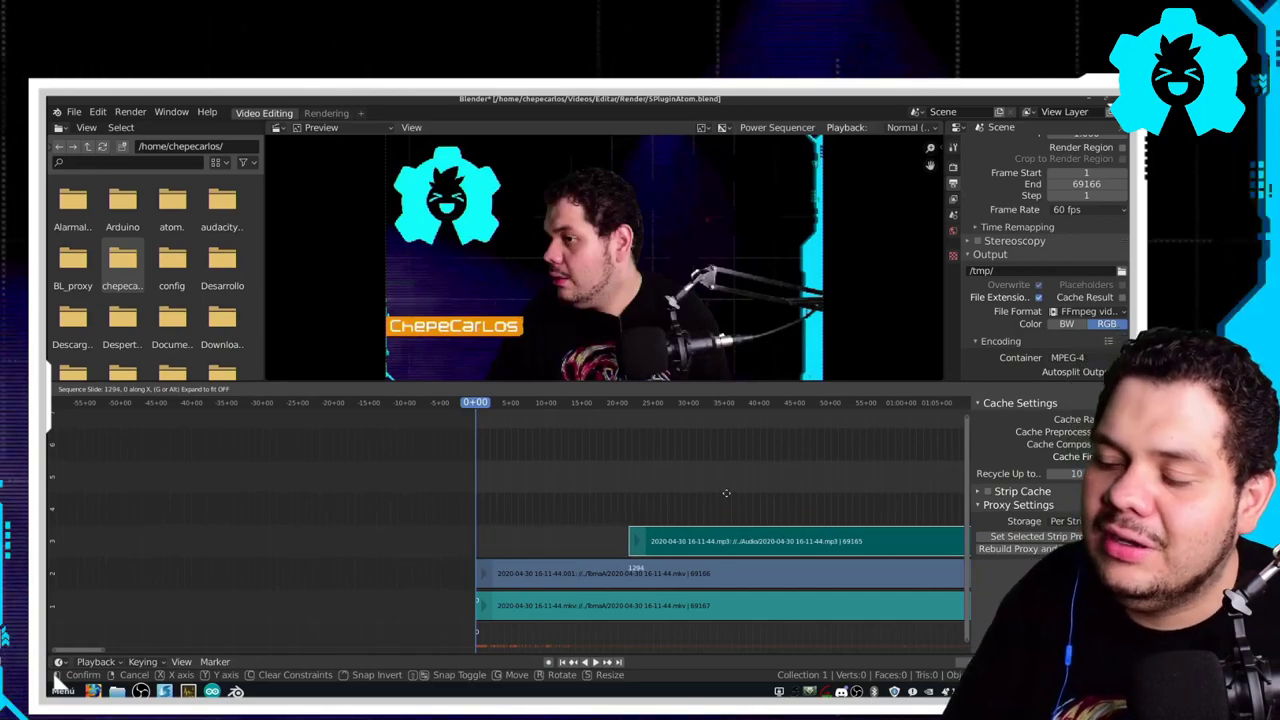
{"action": "left_click", "coordinate": [642, 540]}
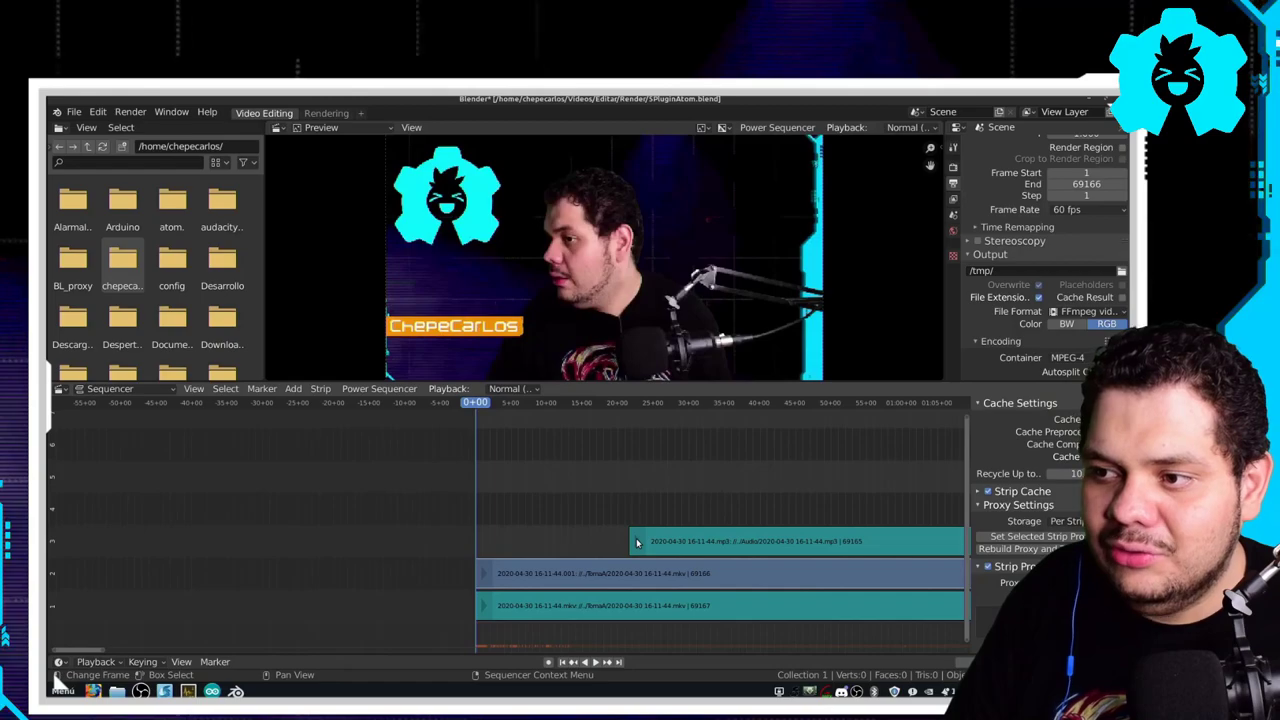
{"action": "key", "text": "g"}
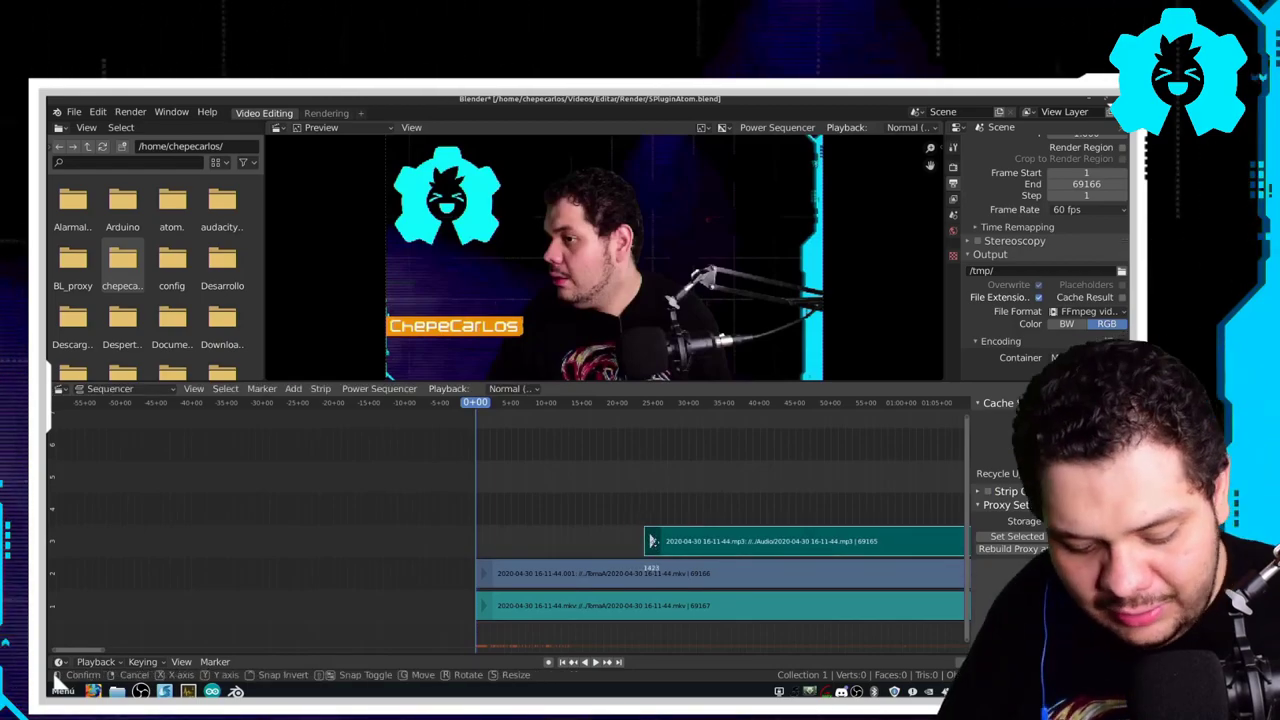
{"action": "key", "text": "g"}
{"action": "left_click", "coordinate": [313, 534]}
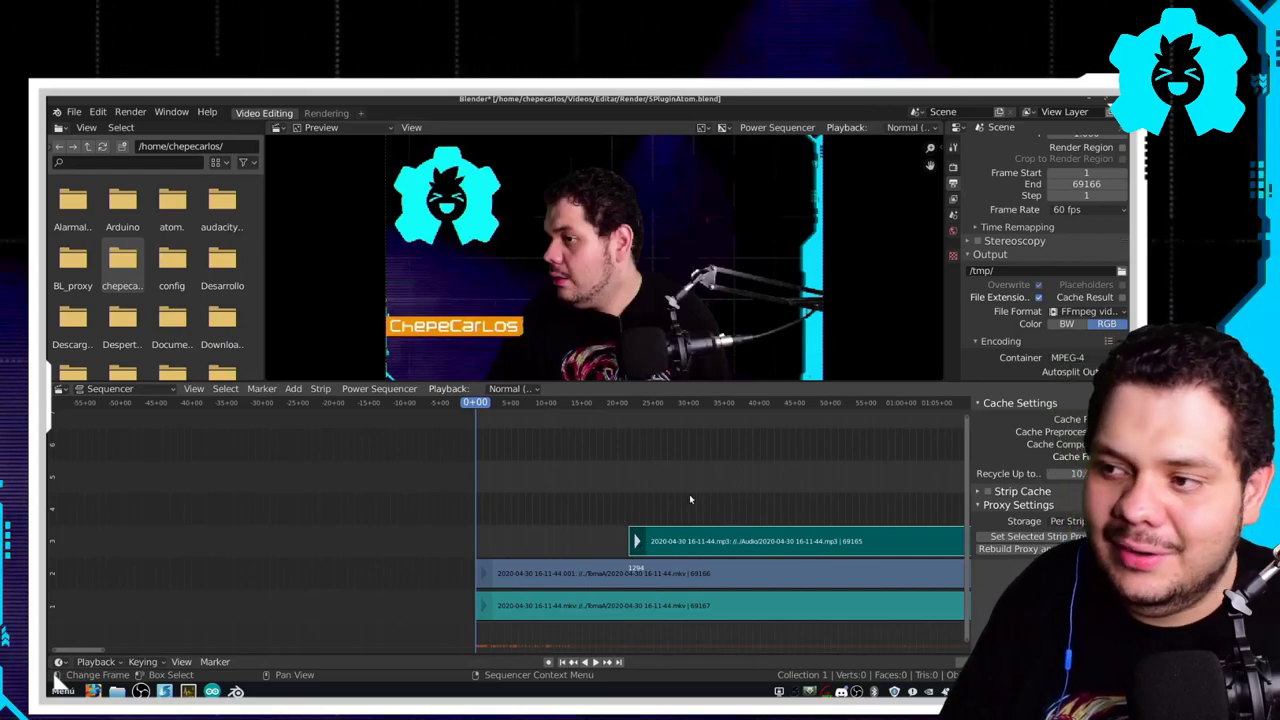
{"action": "scroll", "coordinate": [689, 498], "scroll_direction": "right", "scroll_amount": 3}
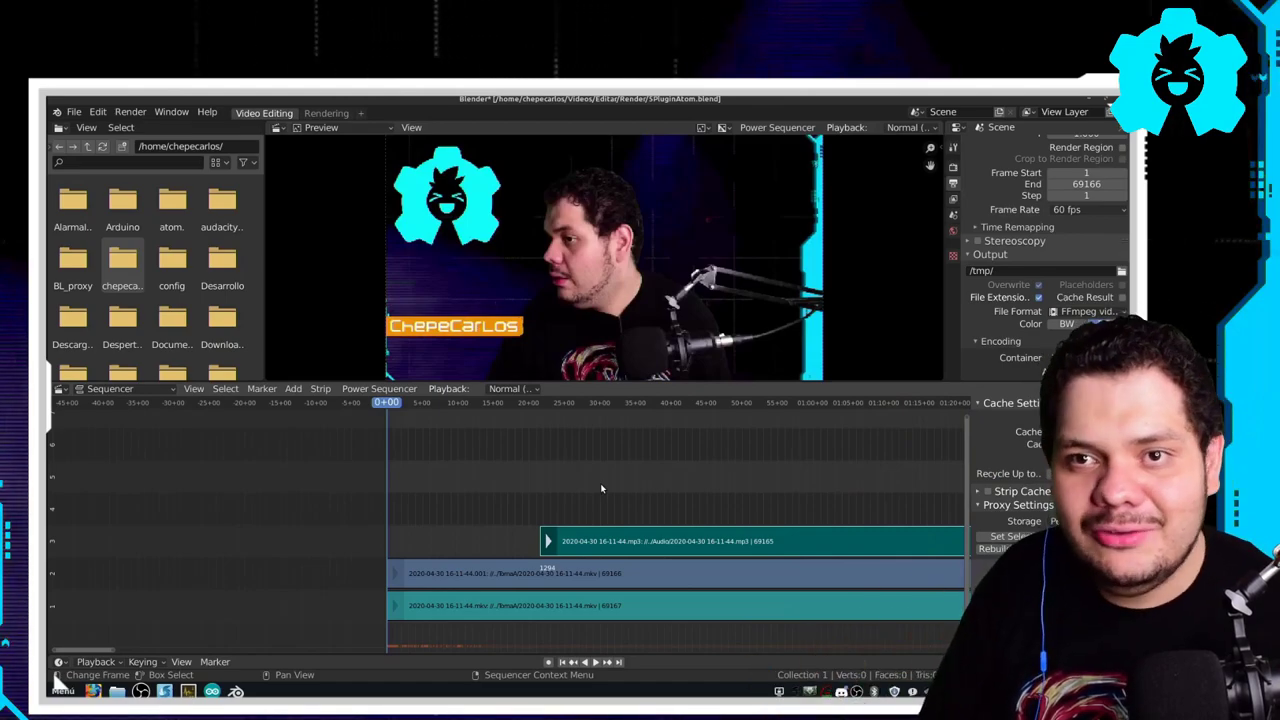
- Play back the edit and cut the audio strip at 40+00
{"action": "key", "text": "space"}
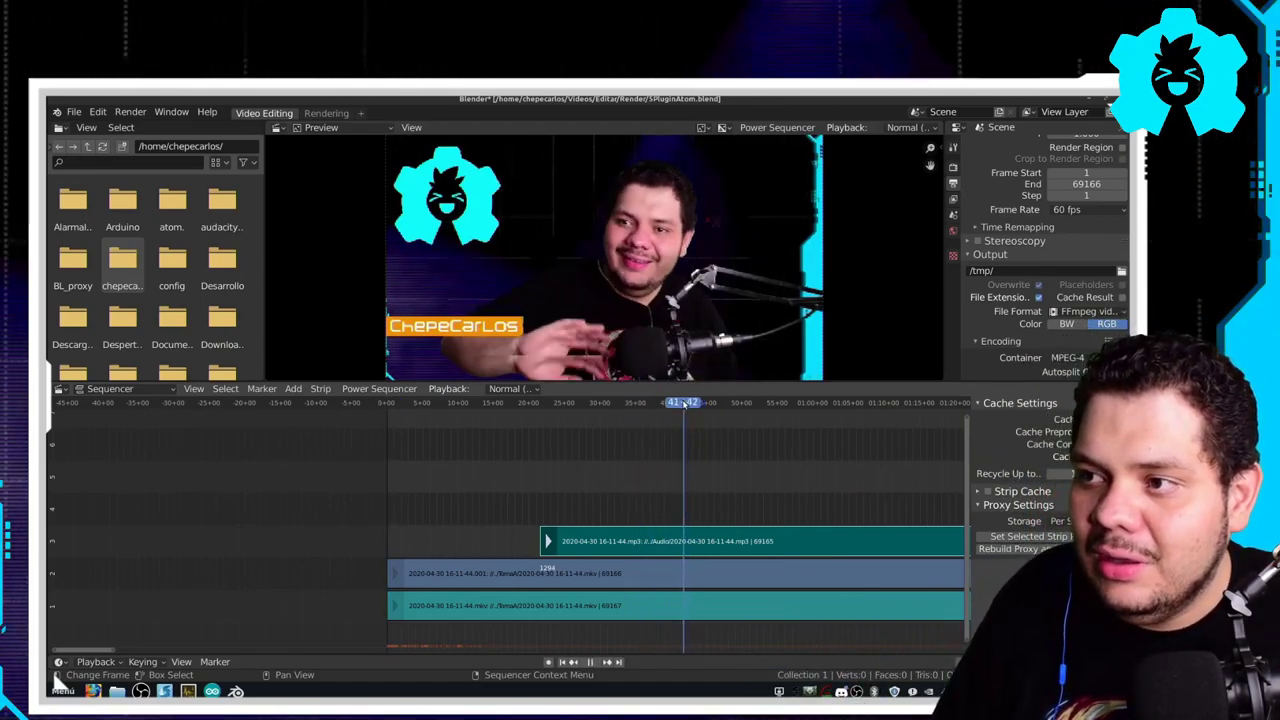
{"action": "left_click_drag", "start_coordinate": [683, 403], "coordinate": [670, 403]}
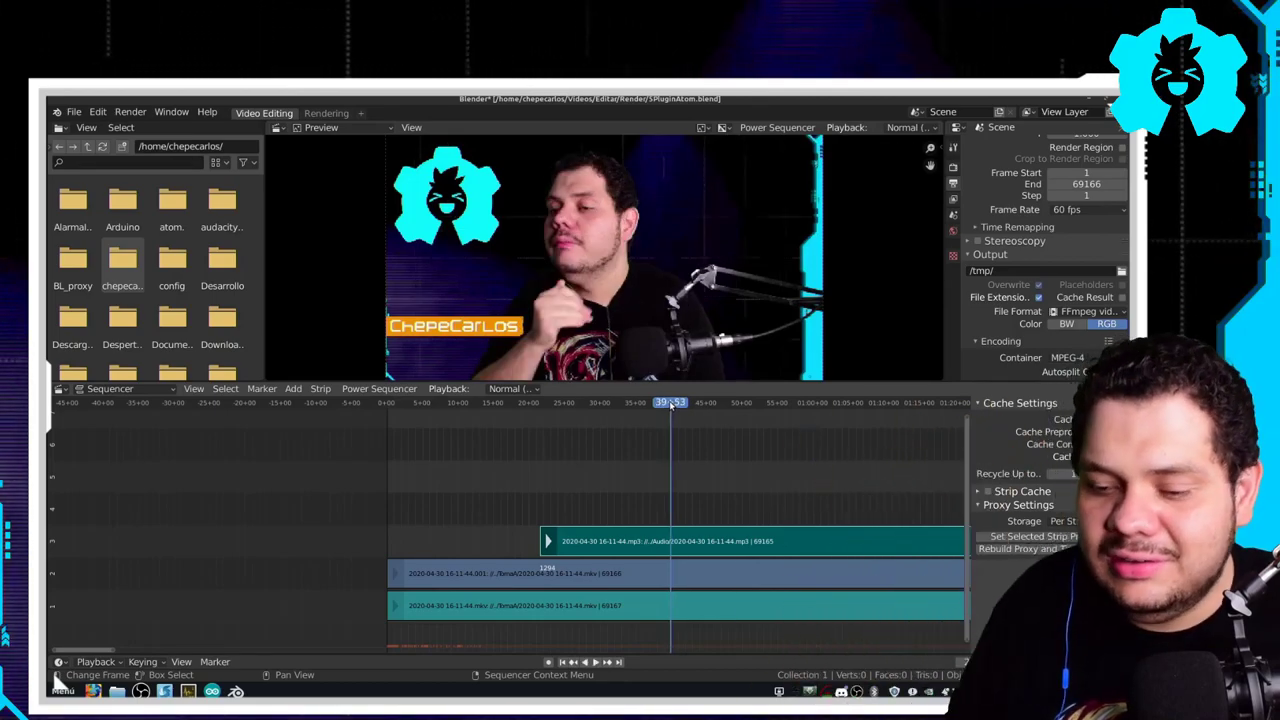
{"action": "left_click_drag", "start_coordinate": [670, 403], "coordinate": [671, 403]}
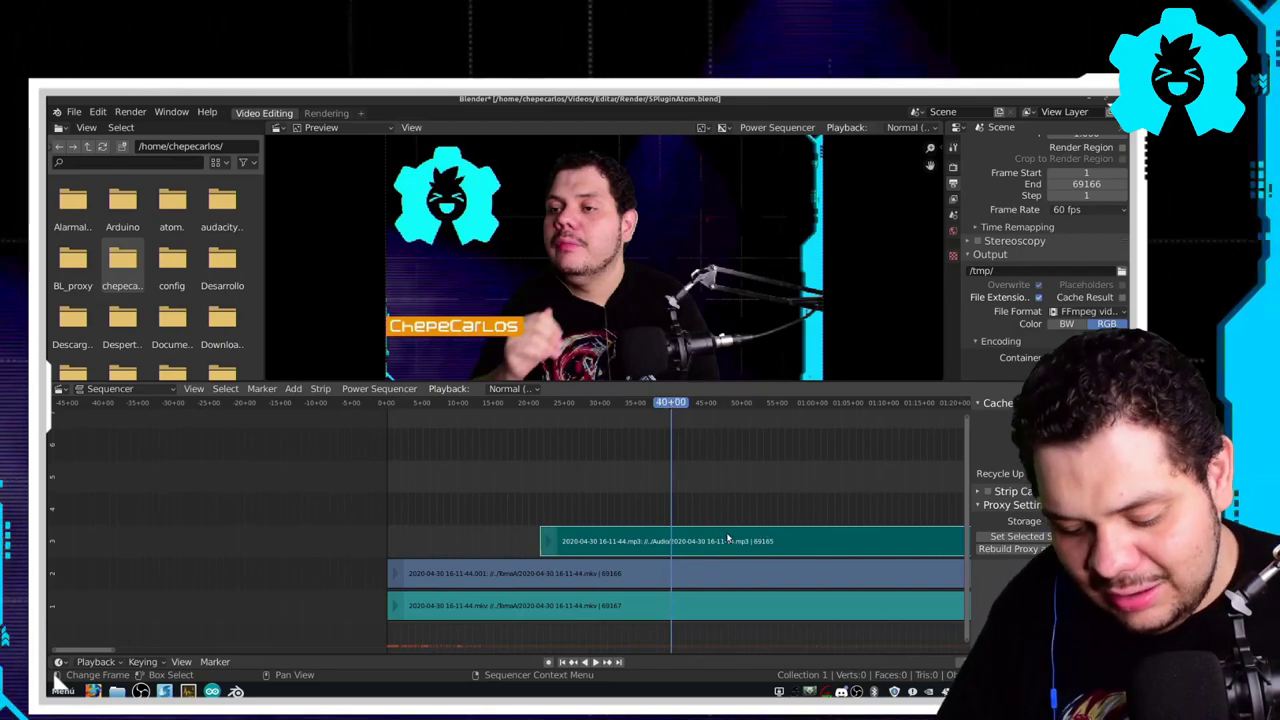
{"action": "key", "text": "k"}
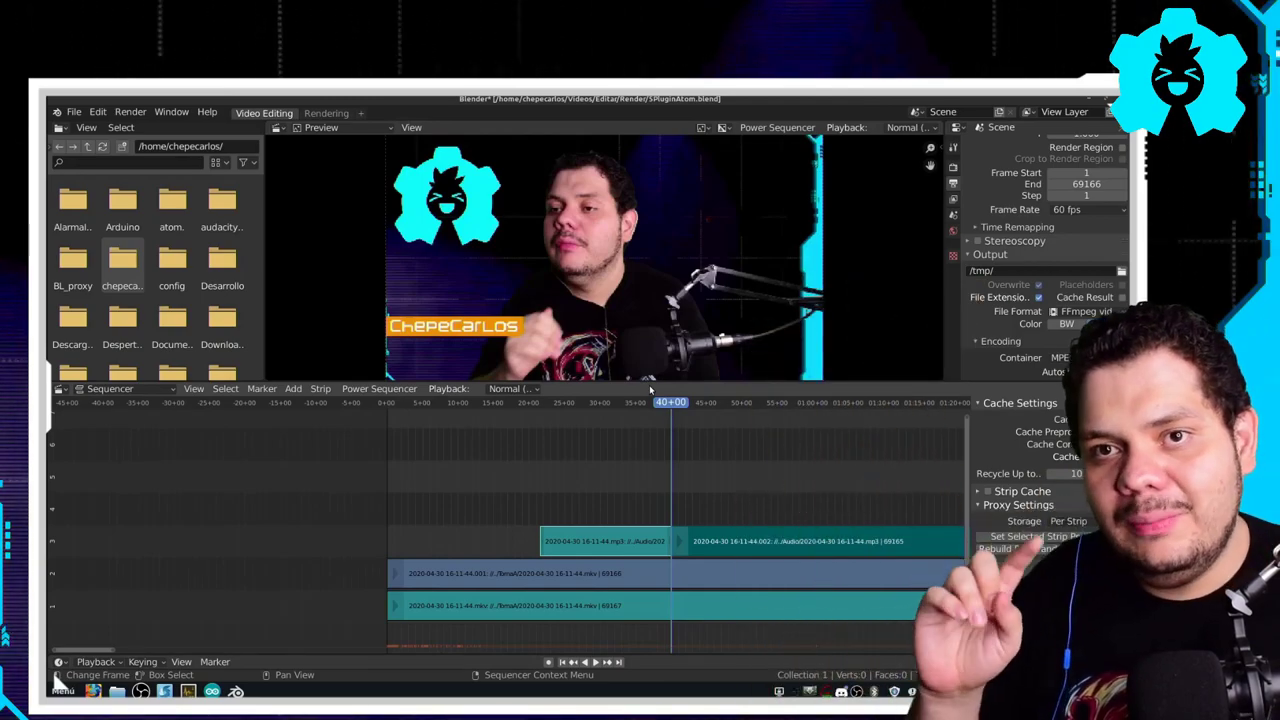
- Split both video strips at the clapperboard shot and delete the selected right-hand piece
{"action": "left_click", "coordinate": [448, 400]}
{"action": "left_click", "coordinate": [517, 632]}
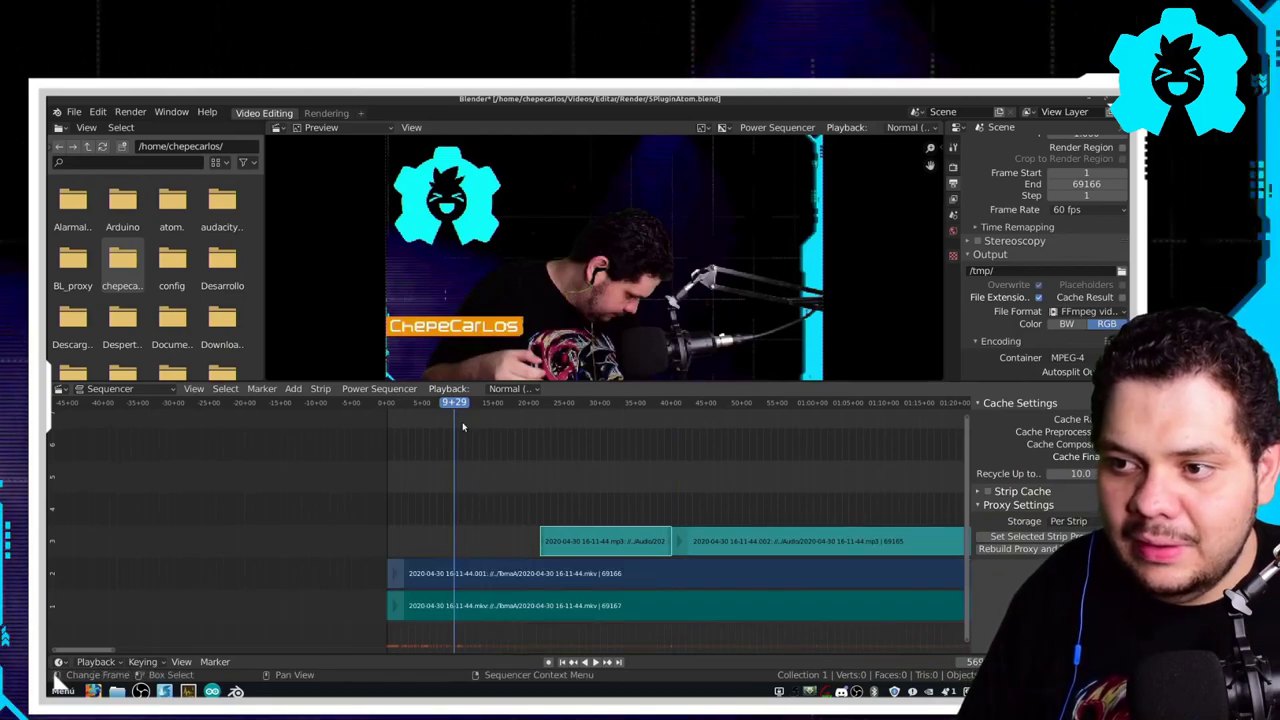
{"action": "left_click_drag", "start_coordinate": [462, 400], "coordinate": [466, 494]}
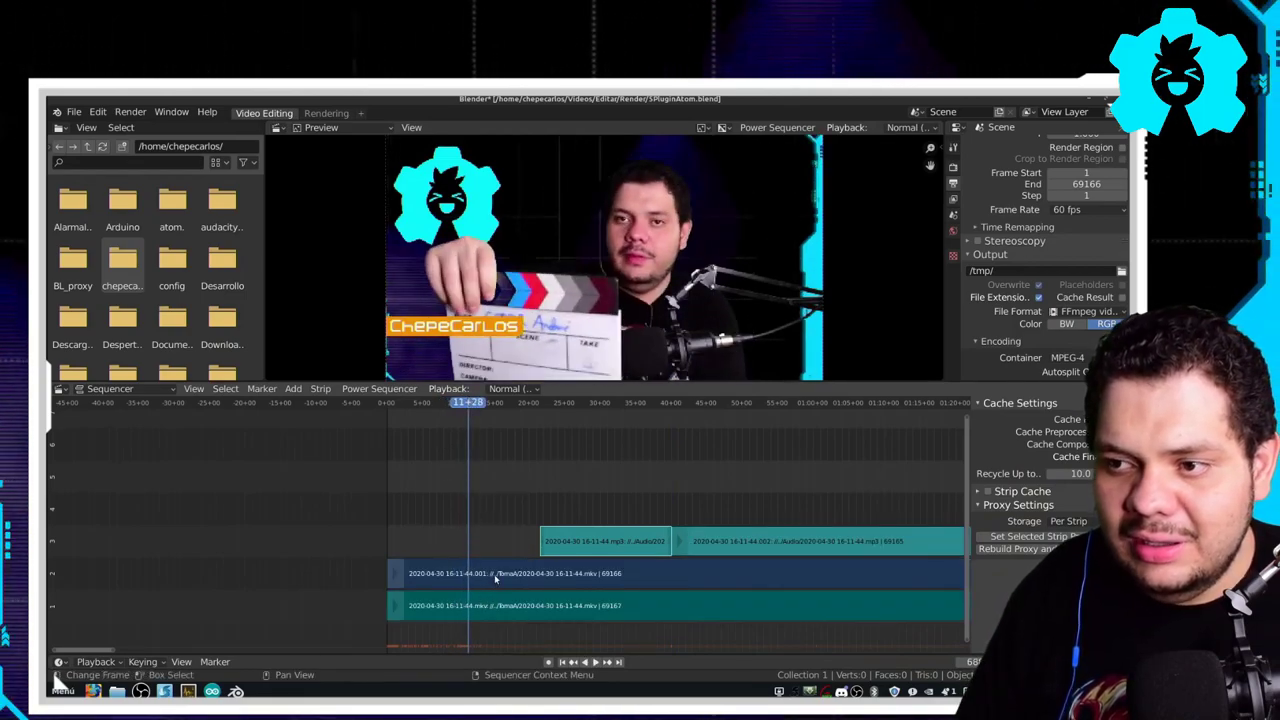
{"action": "key", "text": "k"}
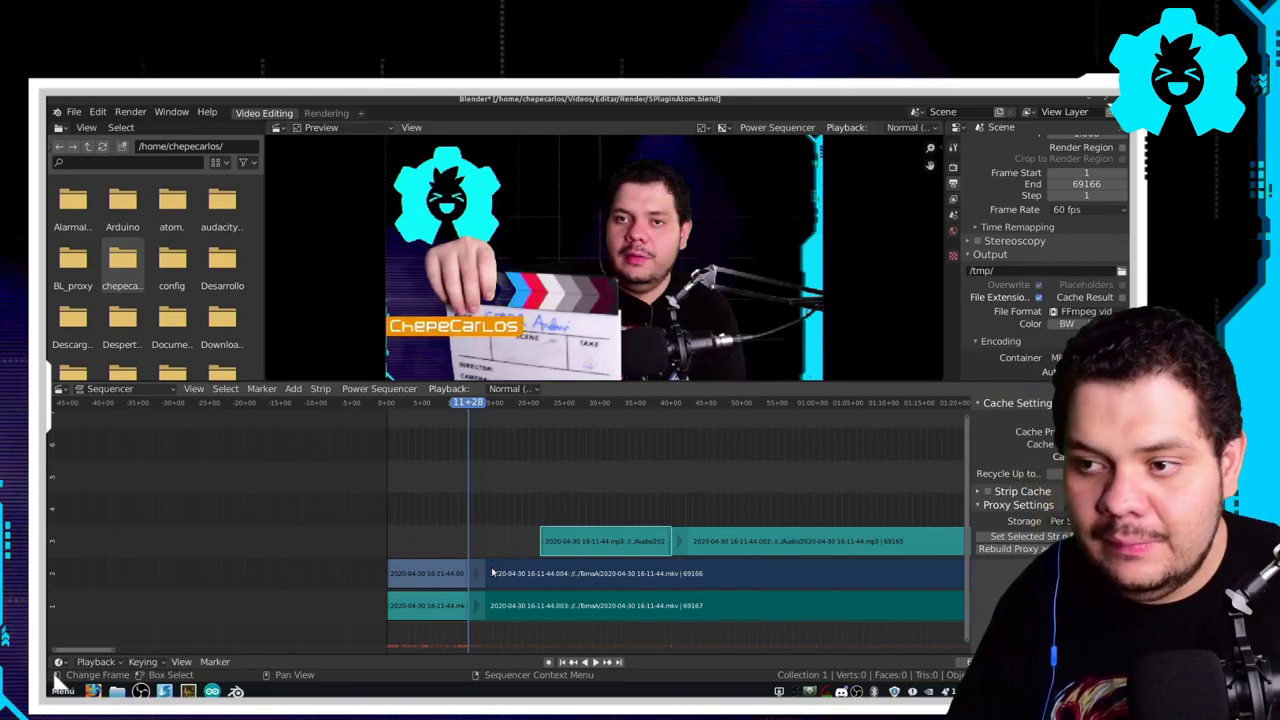
{"action": "left_click", "coordinate": [490, 471]}
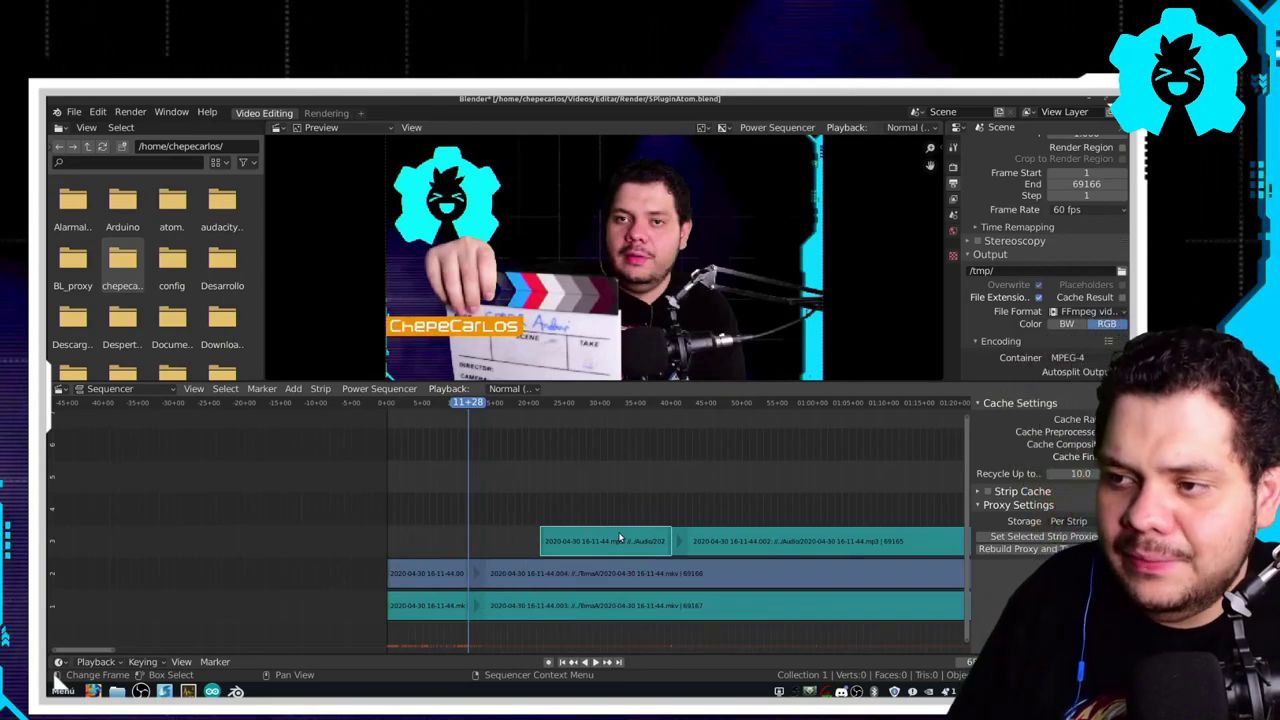
{"action": "key", "text": "Delete"}
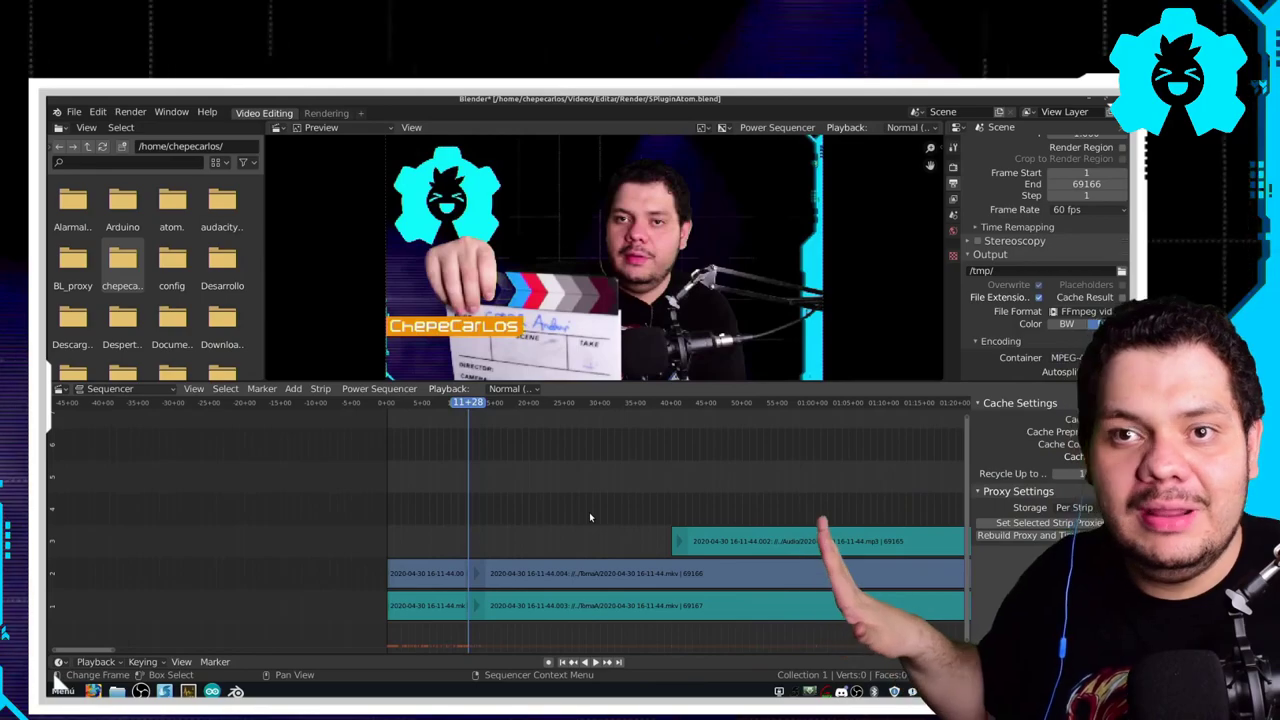
- Undo the deletion and all the cuts, glance at the trimming docs, and return to Blender
{"action": "key", "text": "ctrl"}
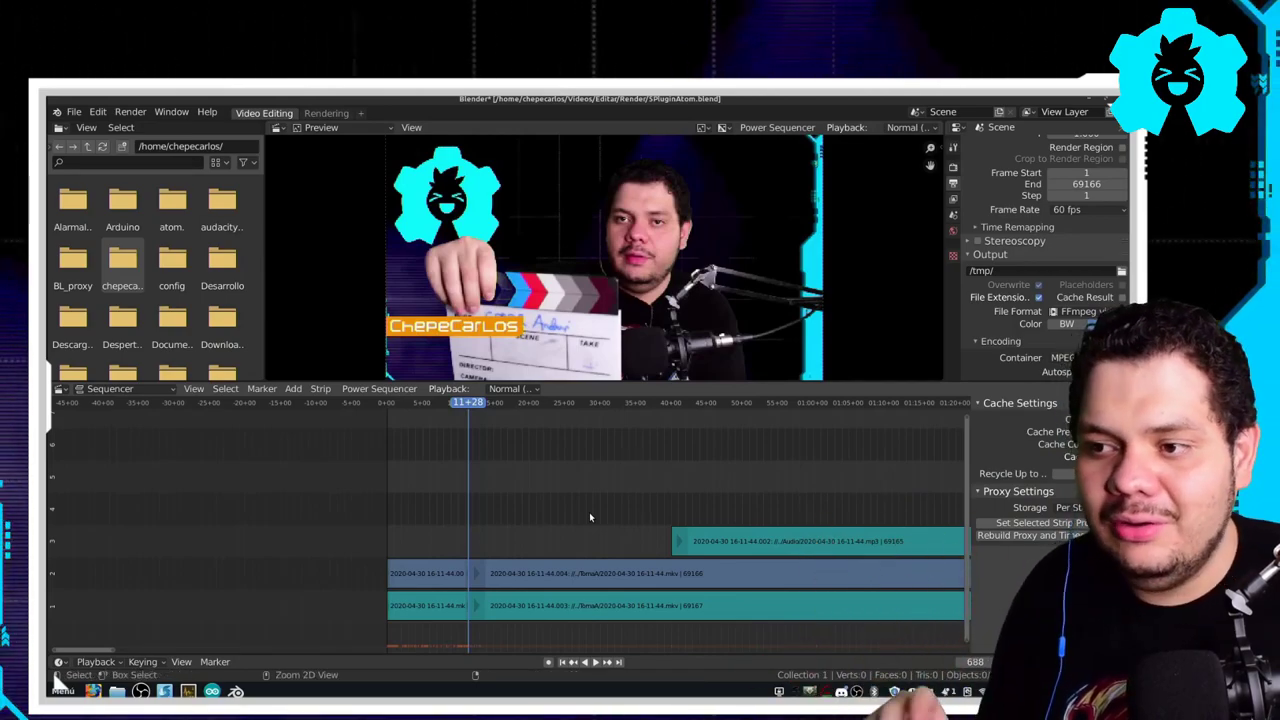
{"action": "key", "text": "ctrl+z"}
{"action": "key", "text": "ctrl+z"}
{"action": "key", "text": "ctrl+z"}
{"action": "key", "text": "ctrl+z"}
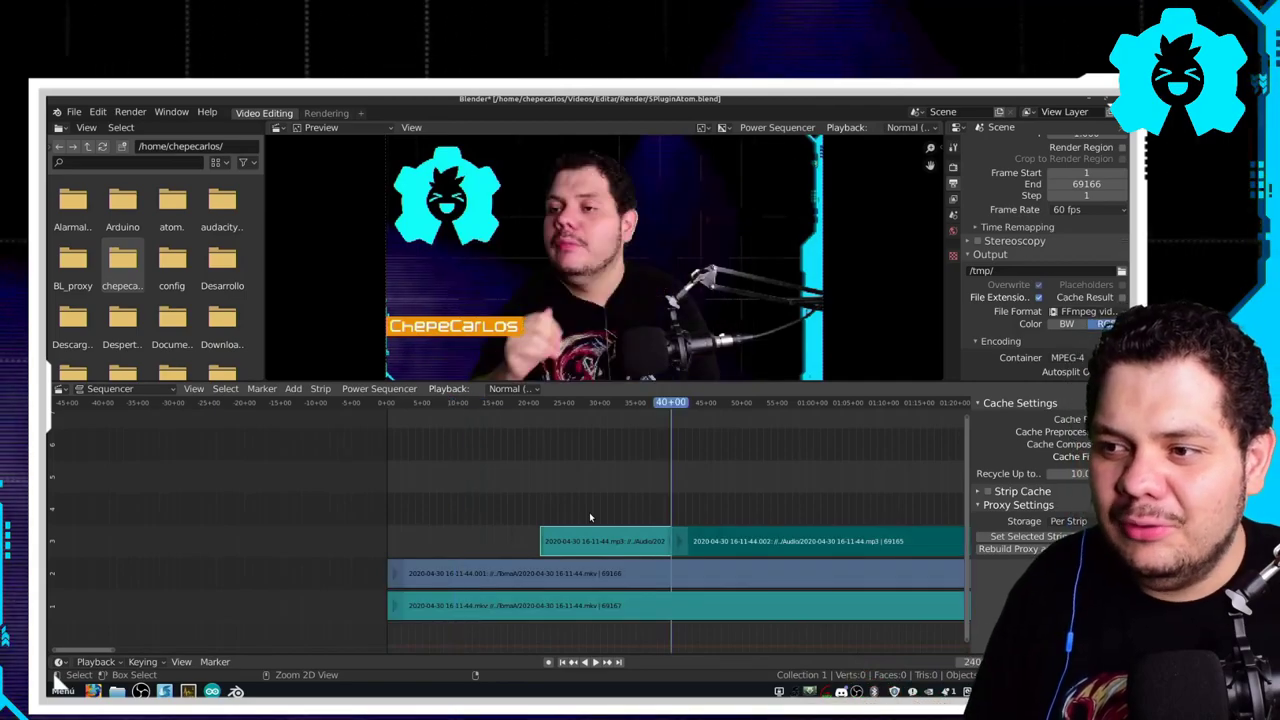
{"action": "key", "text": "ctrl+z"}
{"action": "key", "text": "ctrl+z"}
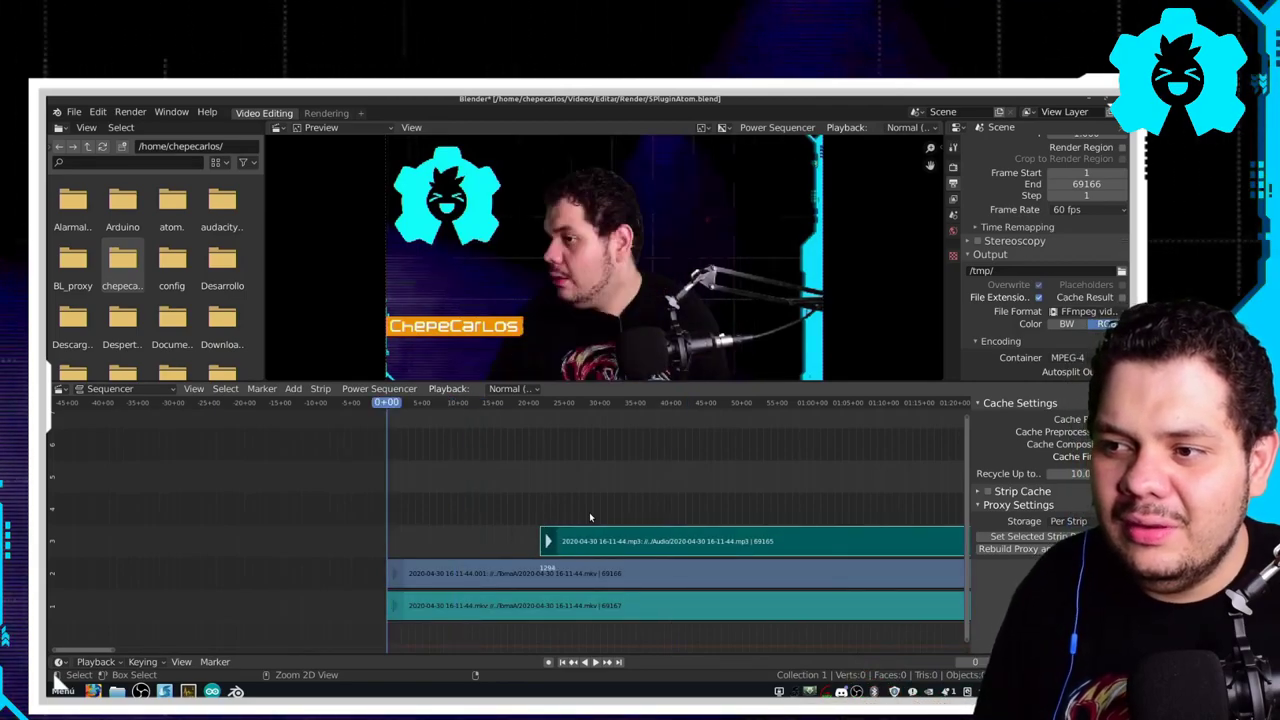
{"action": "key", "text": "ctrl+z"}
{"action": "key", "text": "ctrl+z"}
{"action": "key", "text": "ctrl+z"}
{"action": "key", "text": "alt+Tab"}
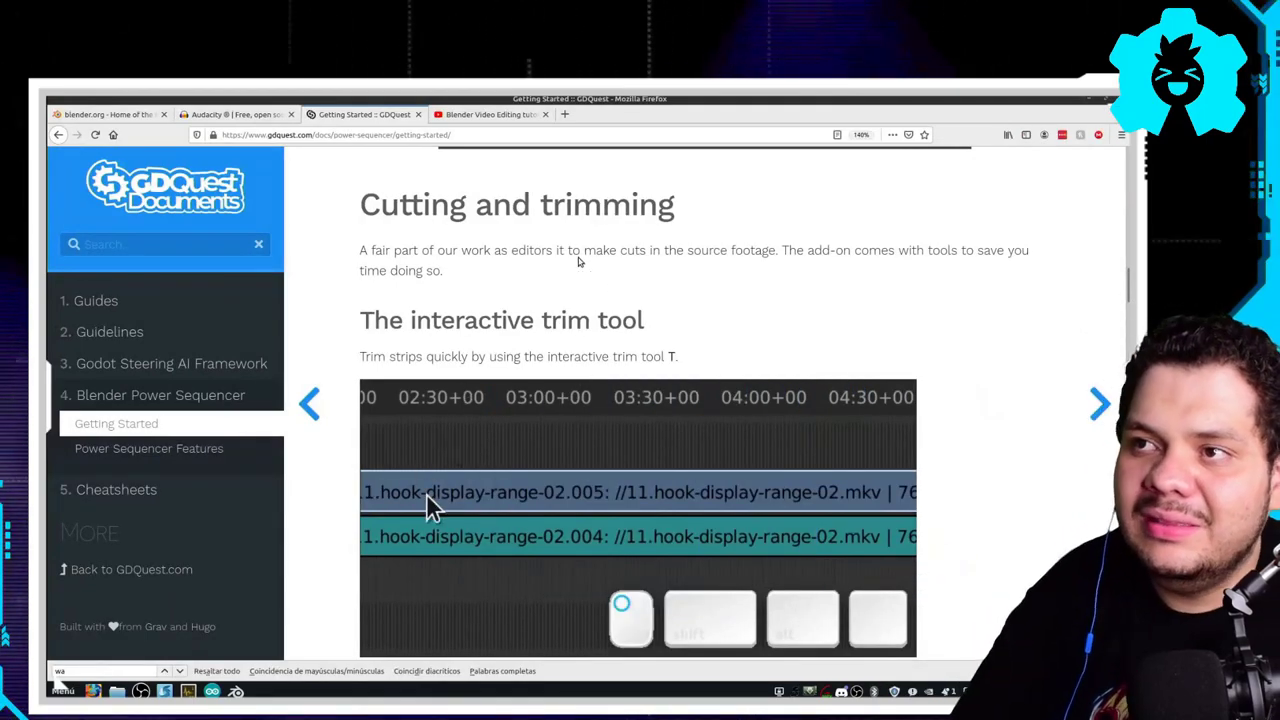
{"action": "scroll", "coordinate": [645, 328], "scroll_direction": "down", "scroll_amount": 1}
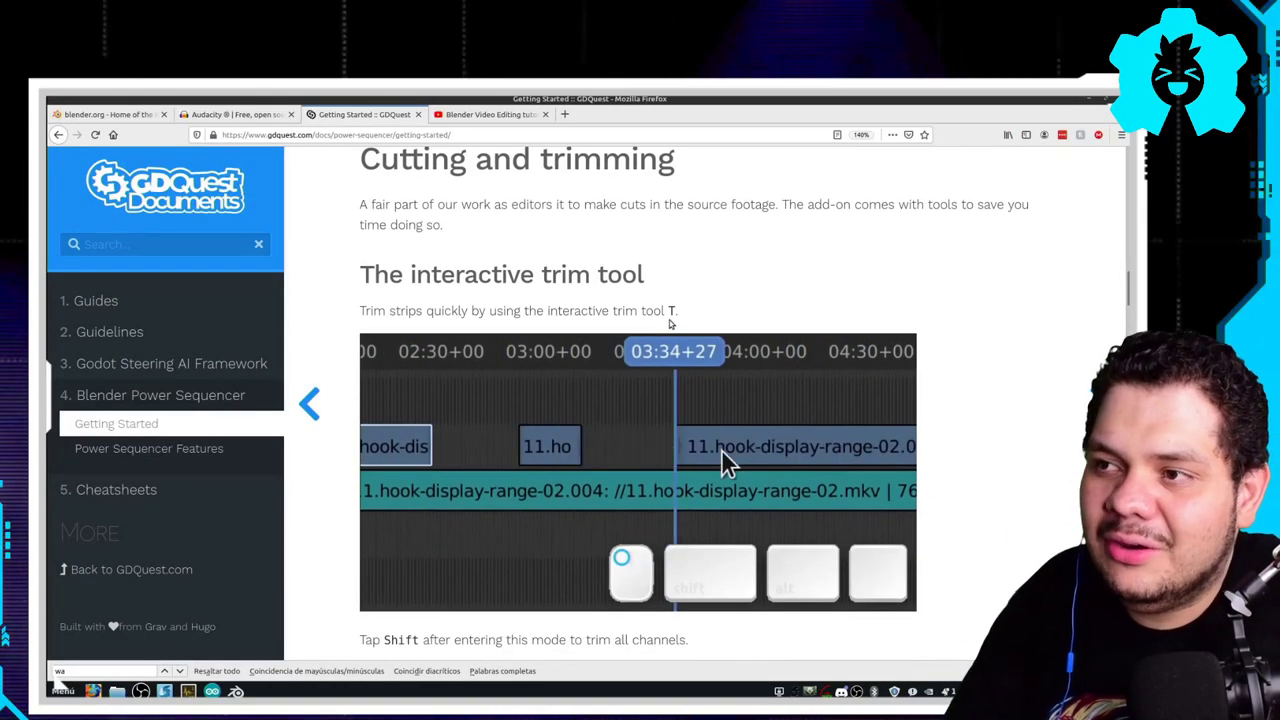
{"action": "key", "text": "alt+Tab"}
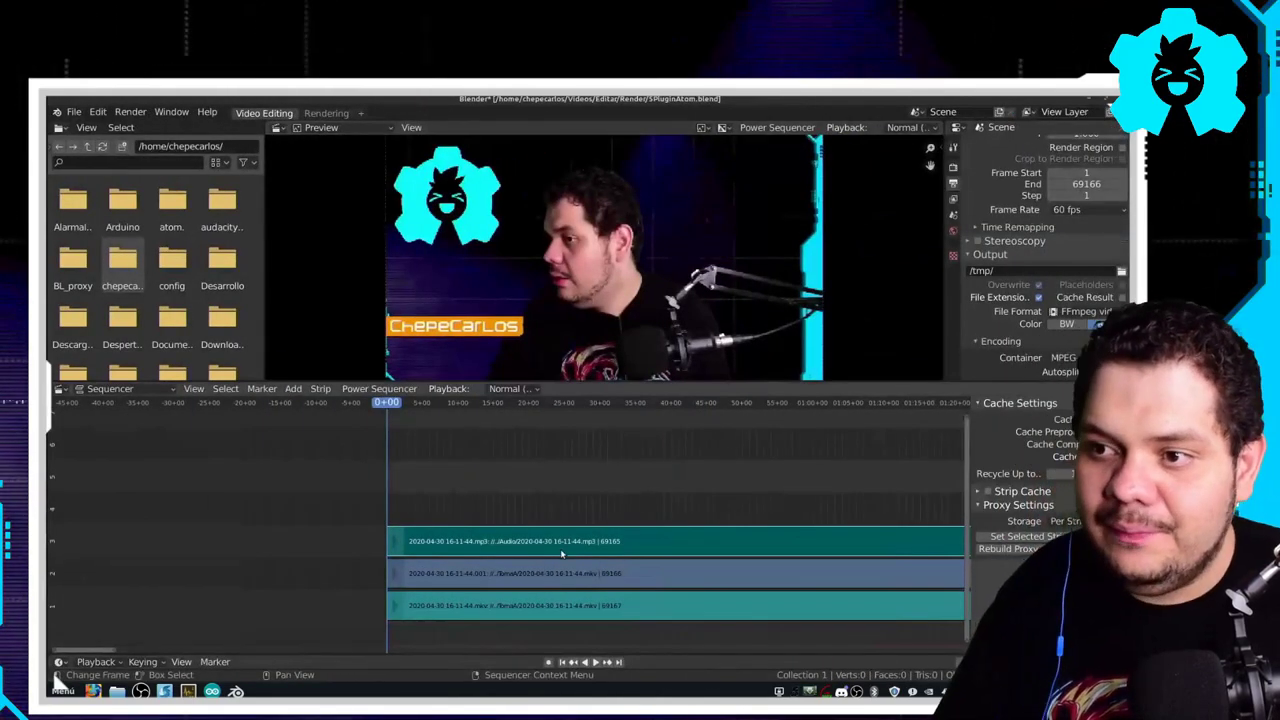
- Trim several sections out of the mp3 audio strip, leaving gaps along channel 3
{"action": "scroll", "coordinate": [530, 545], "scroll_direction": "up", "scroll_amount": 2}
{"action": "scroll", "coordinate": [530, 545], "scroll_direction": "up", "scroll_amount": 2}
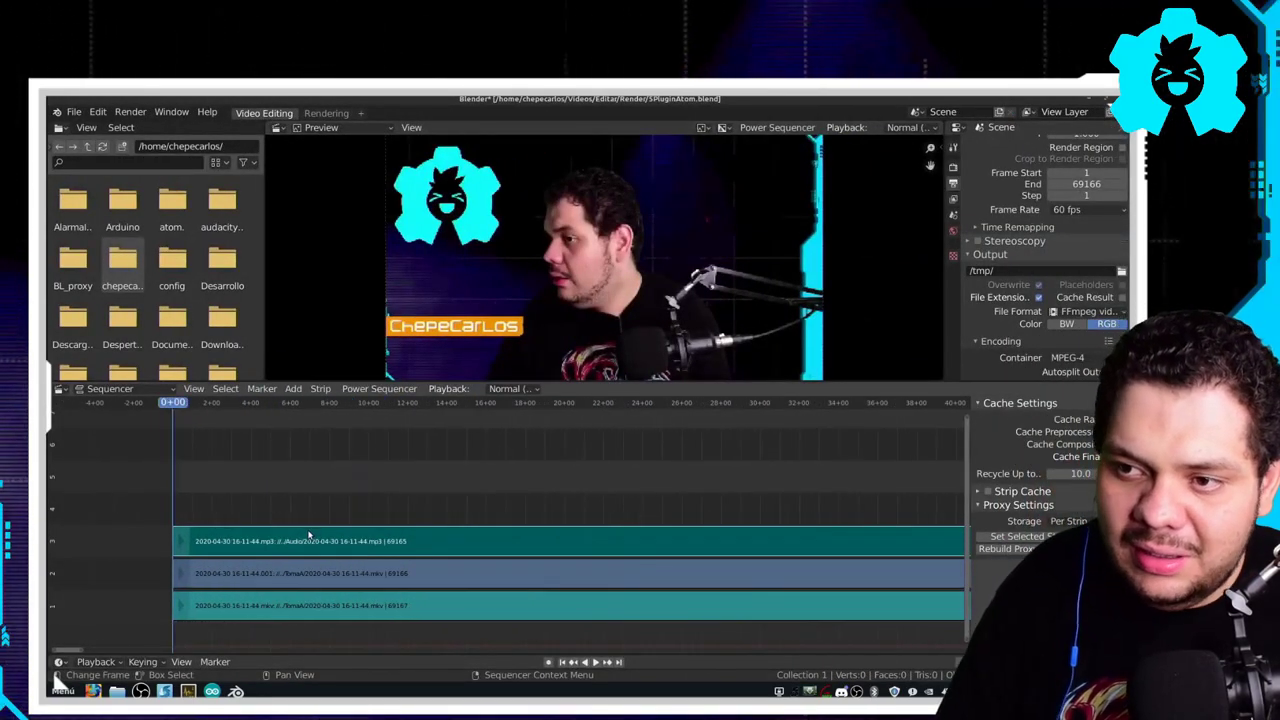
{"action": "left_click_drag", "start_coordinate": [308, 537], "coordinate": [733, 538]}
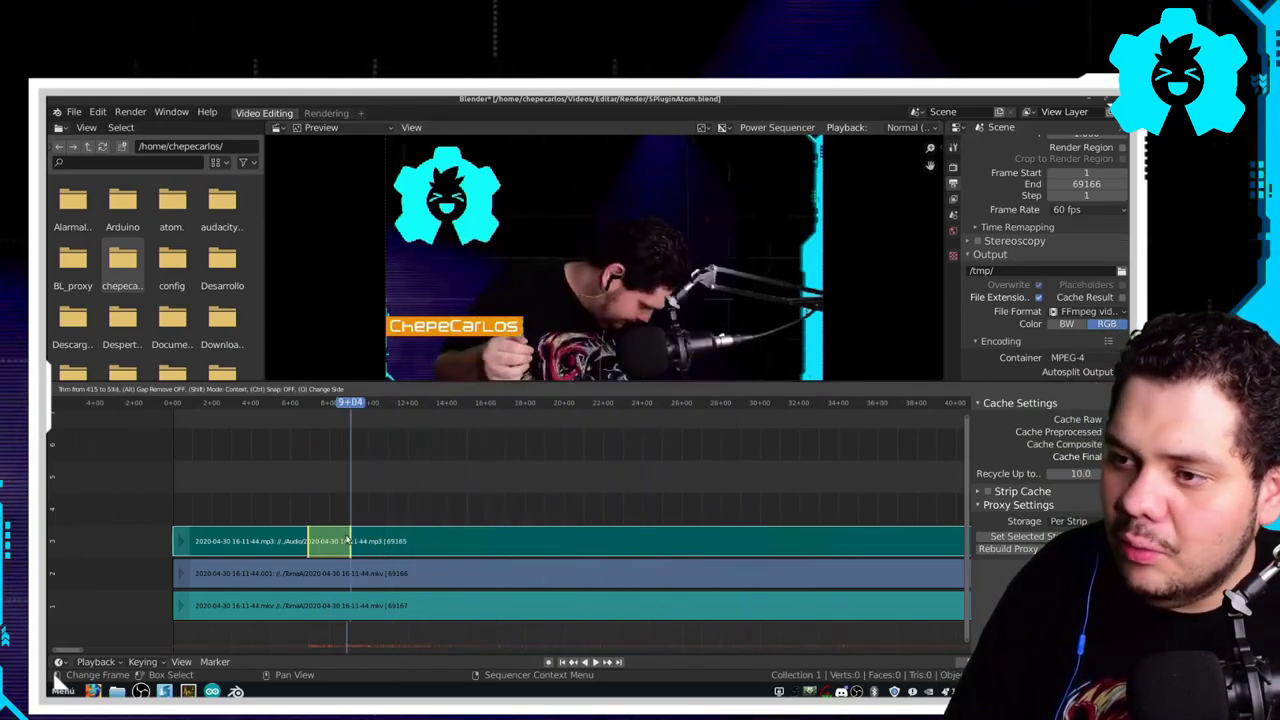
{"action": "left_click_drag", "start_coordinate": [733, 538], "coordinate": [342, 540]}
{"action": "left_click_drag", "start_coordinate": [458, 551], "coordinate": [533, 544]}
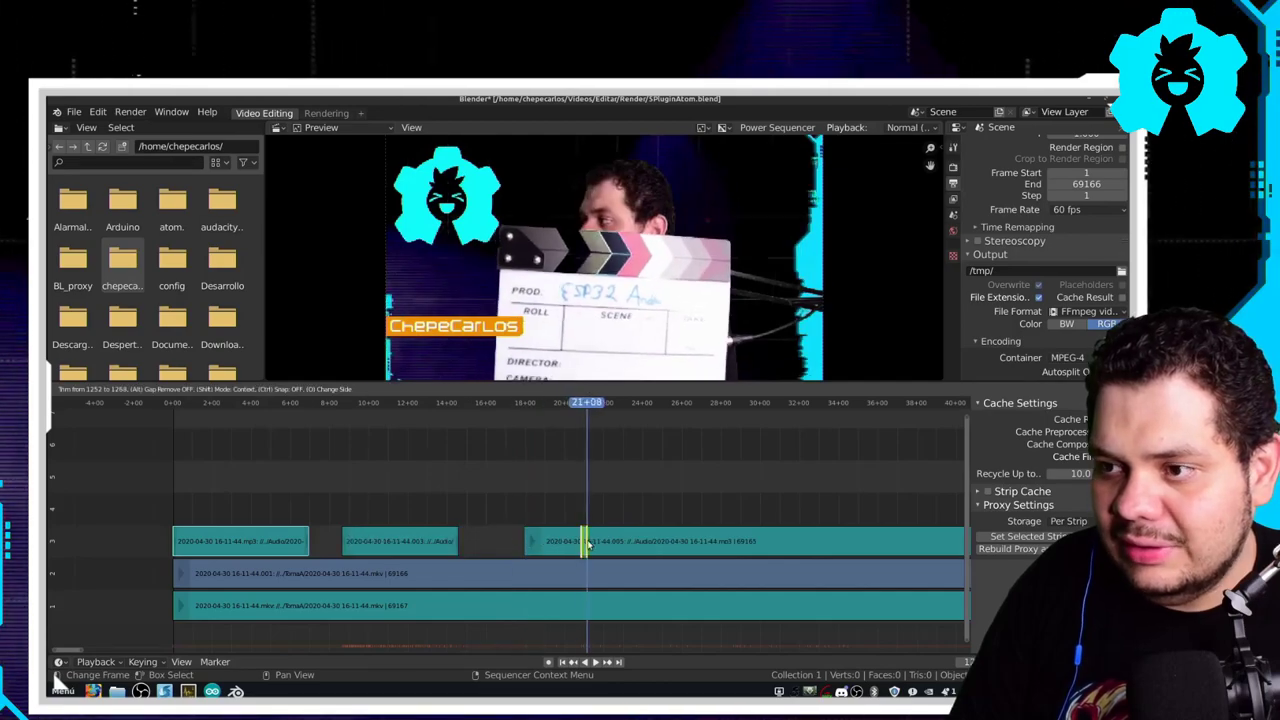
{"action": "left_click_drag", "start_coordinate": [580, 543], "coordinate": [615, 543]}
{"action": "left_click_drag", "start_coordinate": [697, 543], "coordinate": [888, 543]}
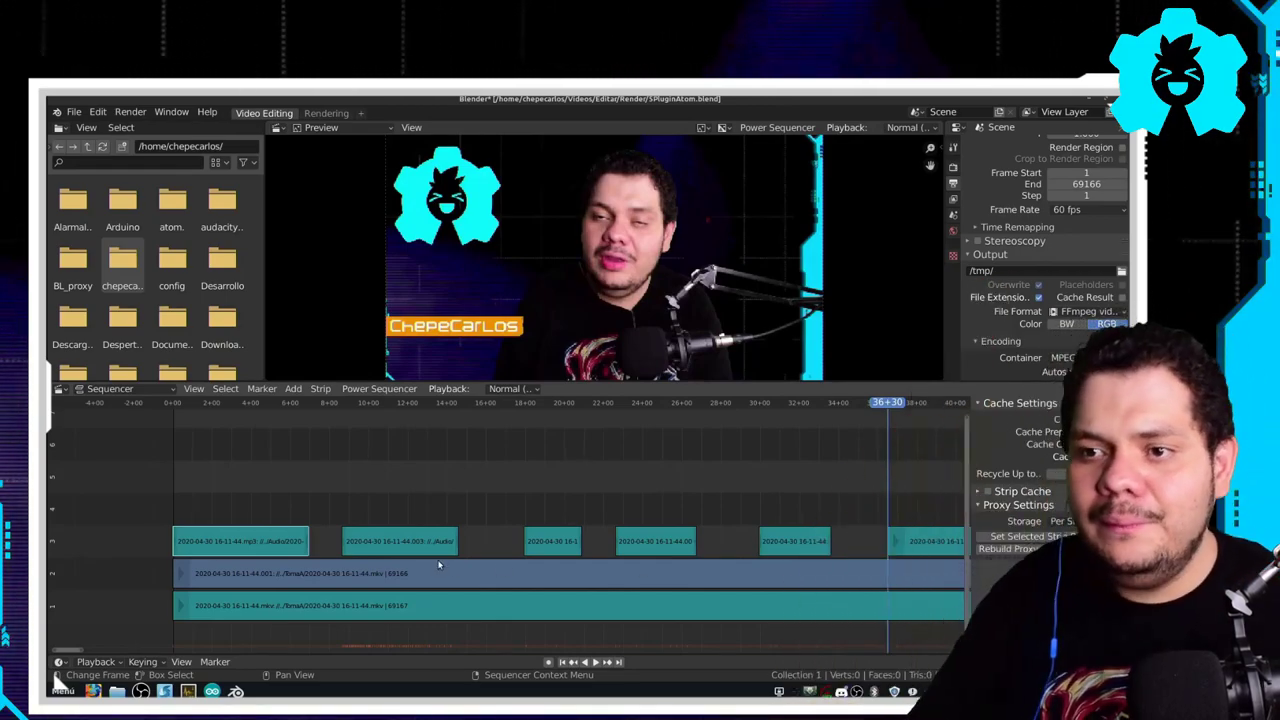
- From 4+35 onward, trim marked sections out of the upper and lower video strips
{"action": "left_click", "coordinate": [263, 551]}
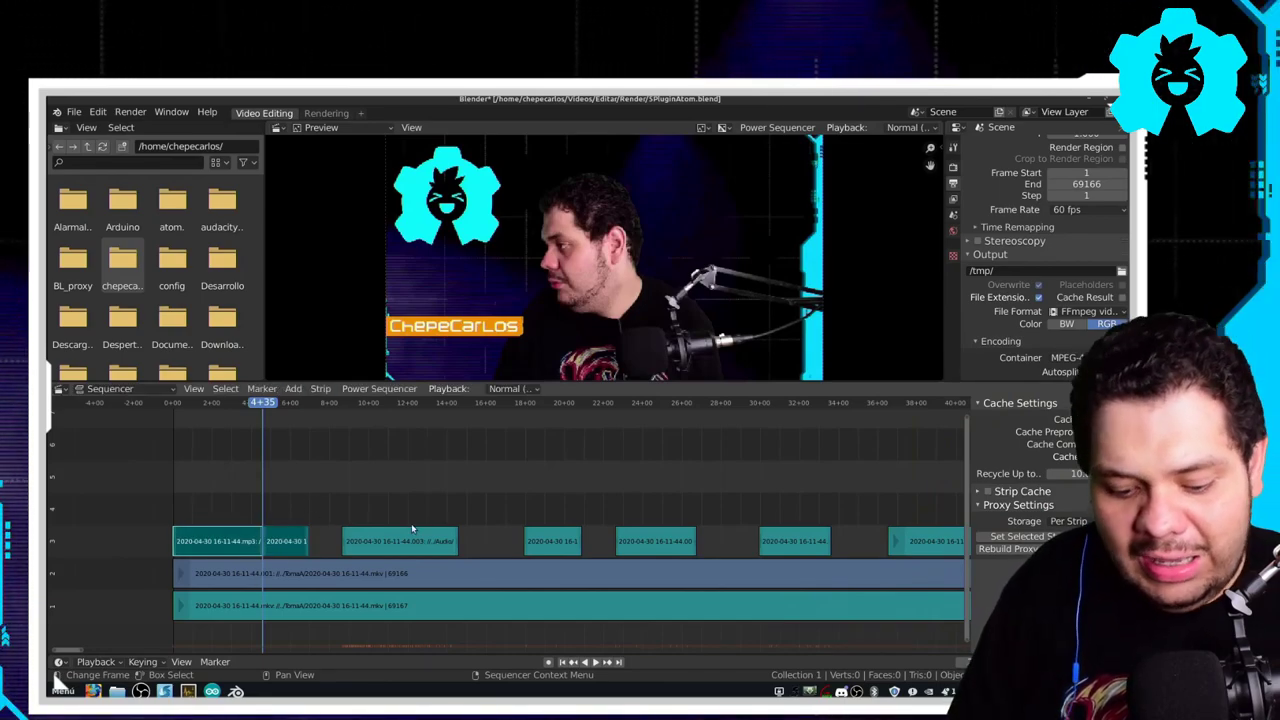
{"action": "scroll", "coordinate": [600, 542], "scroll_direction": "right", "scroll_amount": 2}
{"action": "scroll", "coordinate": [756, 540], "scroll_direction": "right", "scroll_amount": 5}
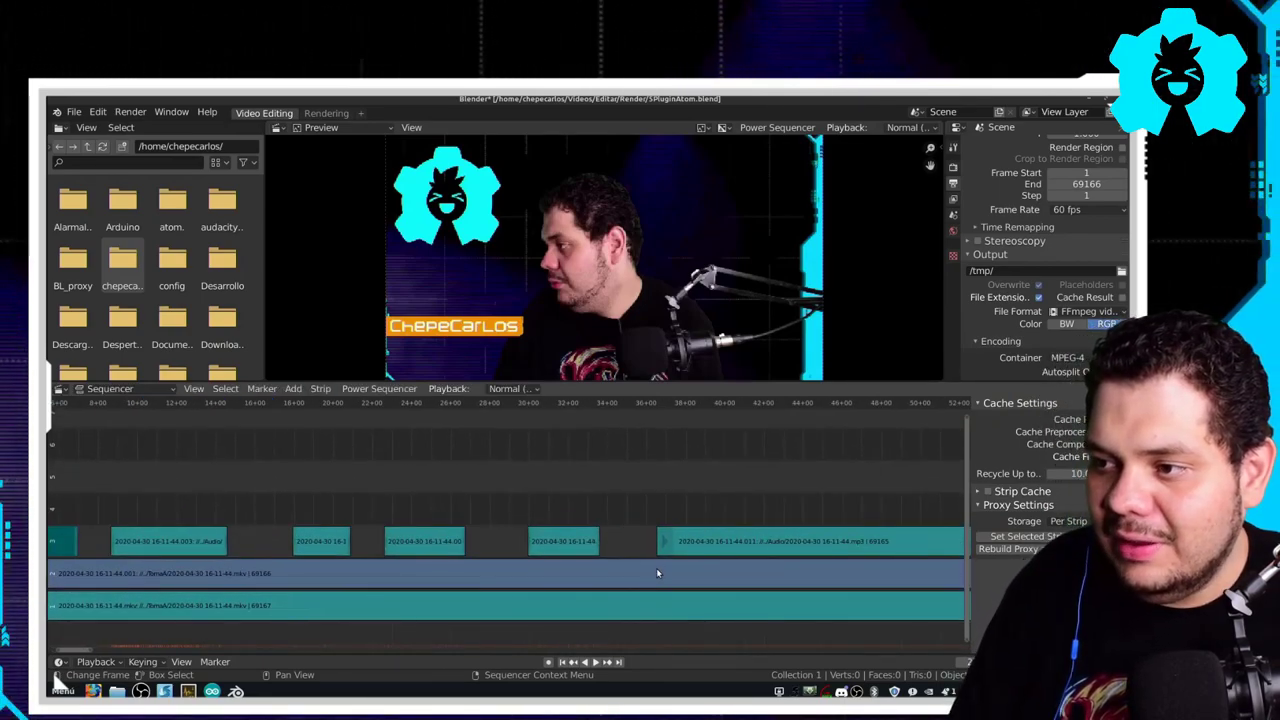
{"action": "left_click_drag", "start_coordinate": [657, 572], "coordinate": [710, 573]}
{"action": "left_click_drag", "start_coordinate": [856, 613], "coordinate": [892, 612]}
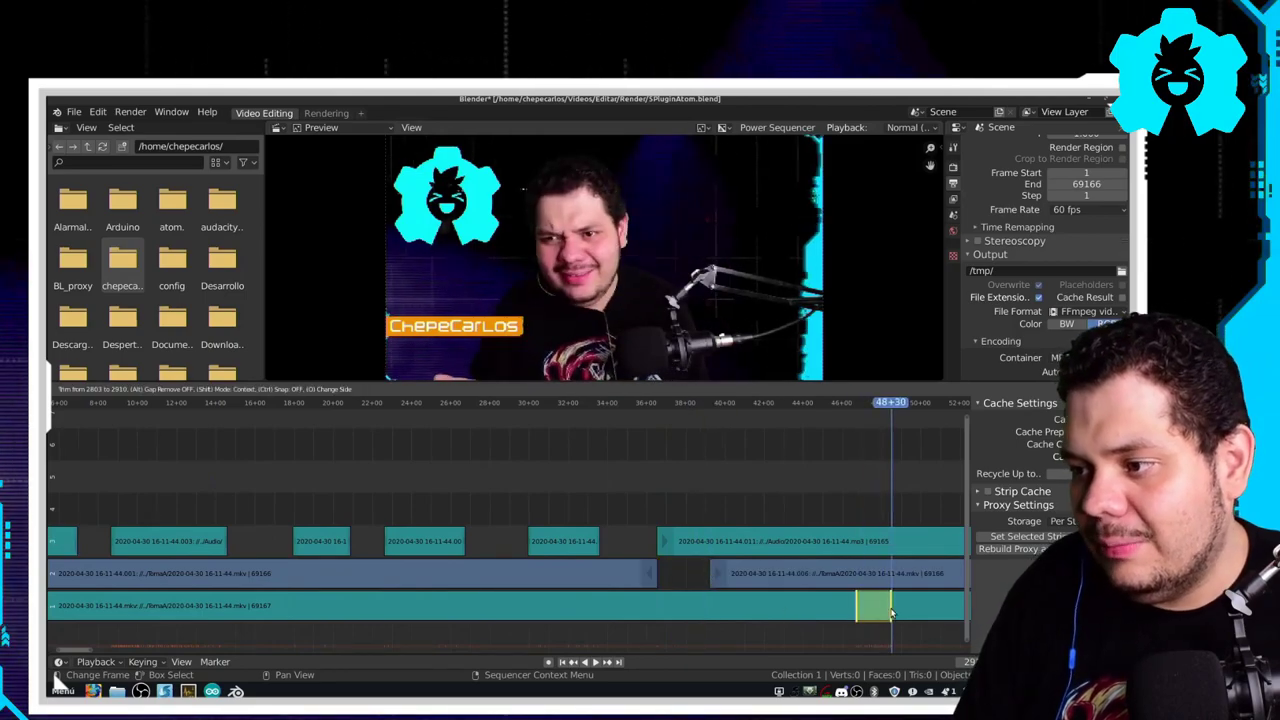
{"action": "left_click_drag", "start_coordinate": [615, 613], "coordinate": [562, 616]}
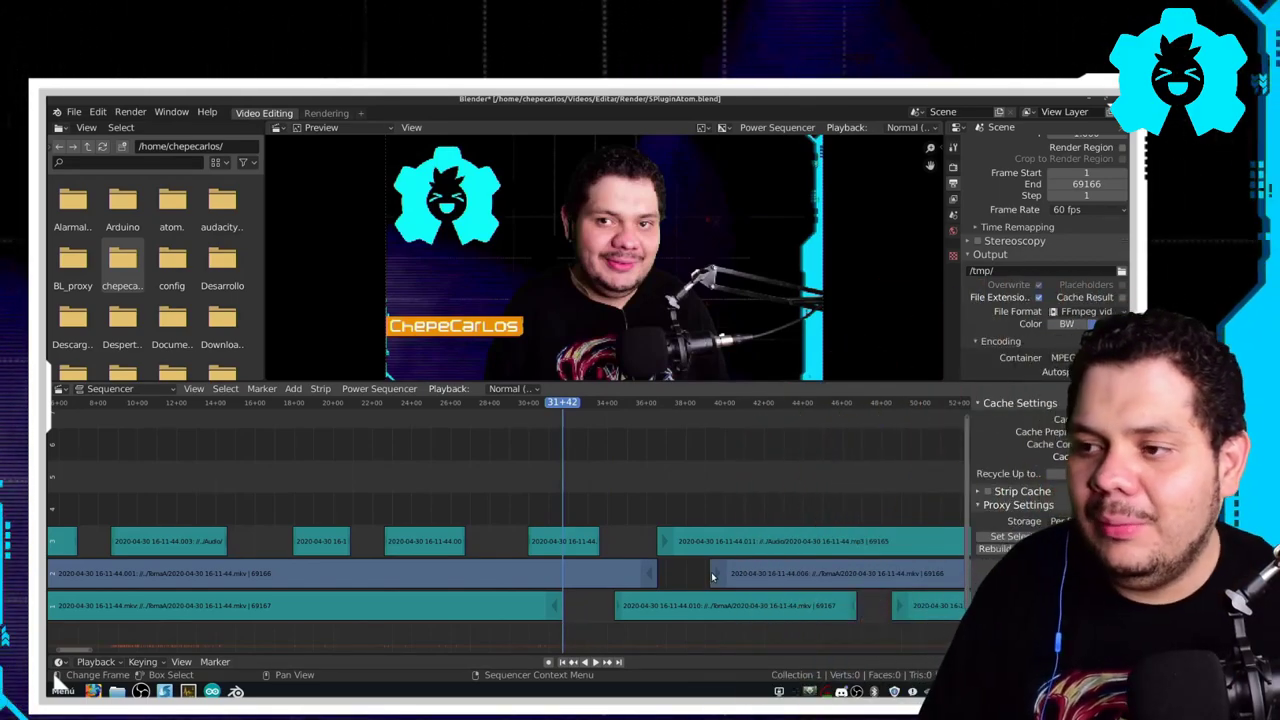
- Scrub to a later moment, start a trim at the playhead, then cancel it
{"action": "scroll", "coordinate": [398, 515], "scroll_direction": "right", "scroll_amount": 5}
{"action": "left_click_drag", "start_coordinate": [660, 405], "coordinate": [649, 414]}
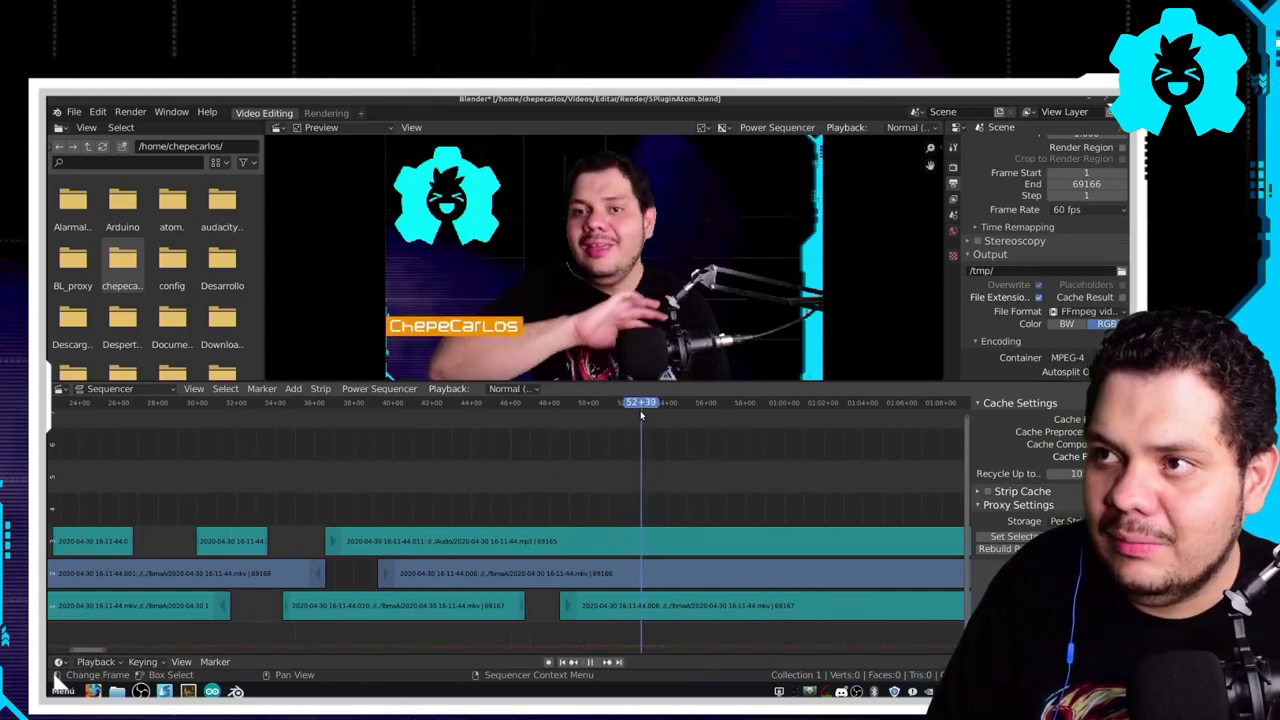
{"action": "left_click_drag", "start_coordinate": [649, 414], "coordinate": [634, 416]}
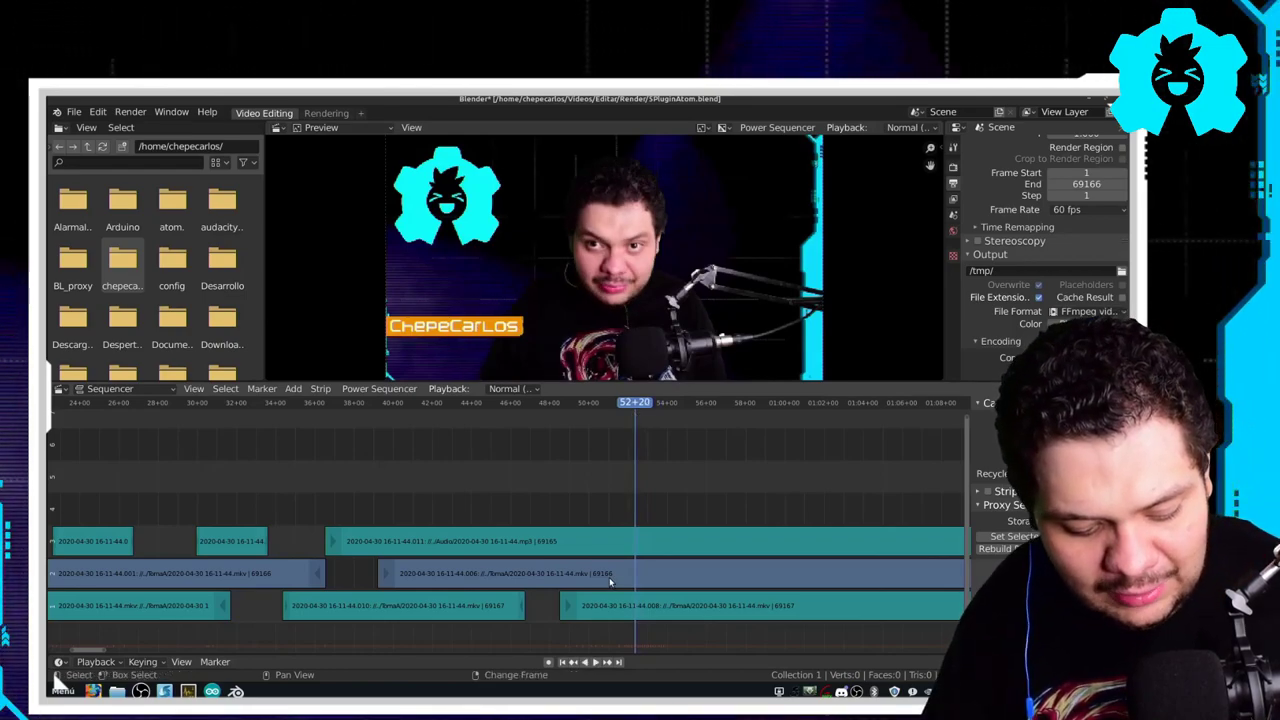
{"action": "key", "text": "t"}
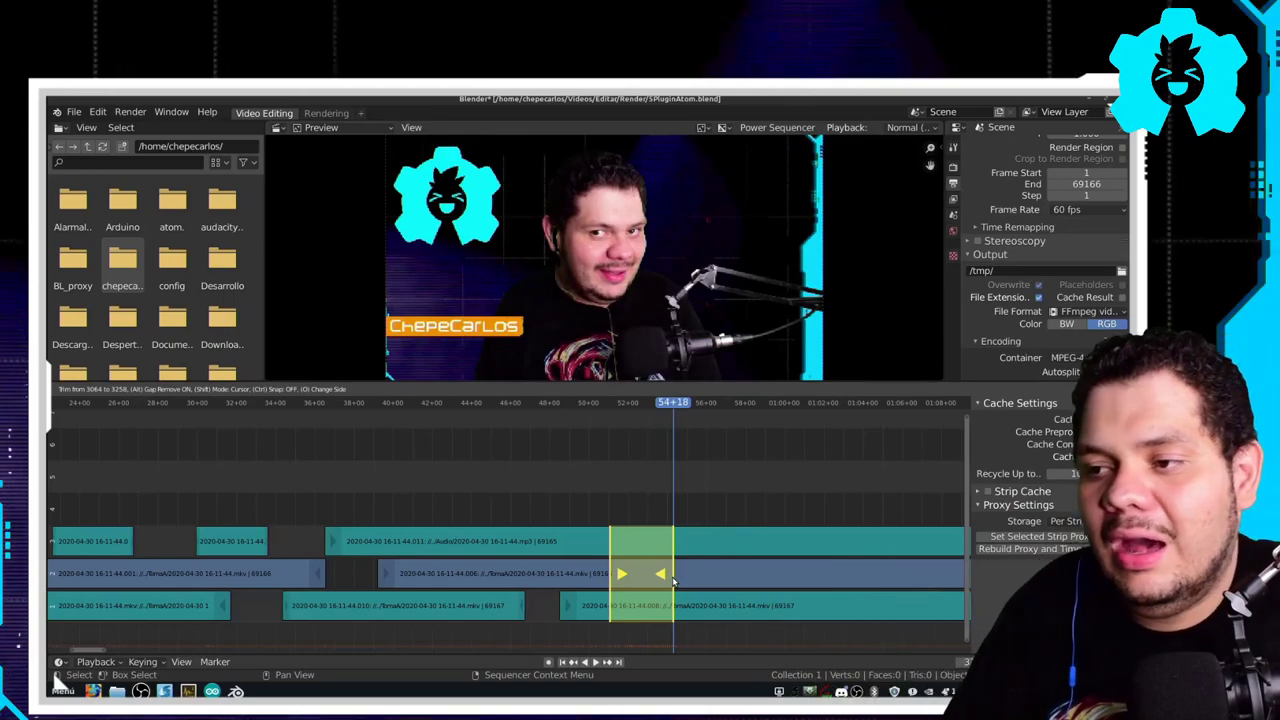
{"action": "key", "text": "Escape"}
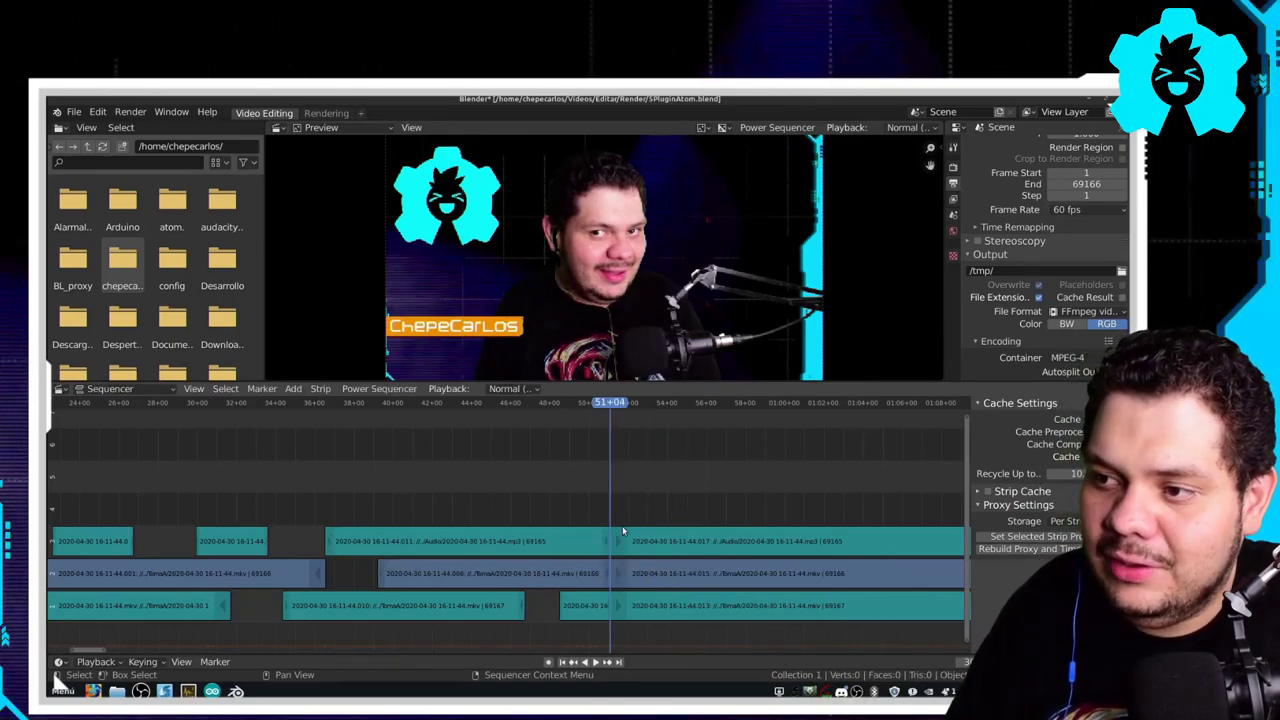
- Scrub back and play the edited footage to review the cuts
{"action": "mouse_move", "coordinate": [617, 410]}
{"action": "left_mouse_down"}
{"action": "mouse_move", "coordinate": [617, 432]}
{"action": "mouse_move", "coordinate": [583, 455]}
{"action": "left_mouse_up"}
{"action": "key", "text": "space"}
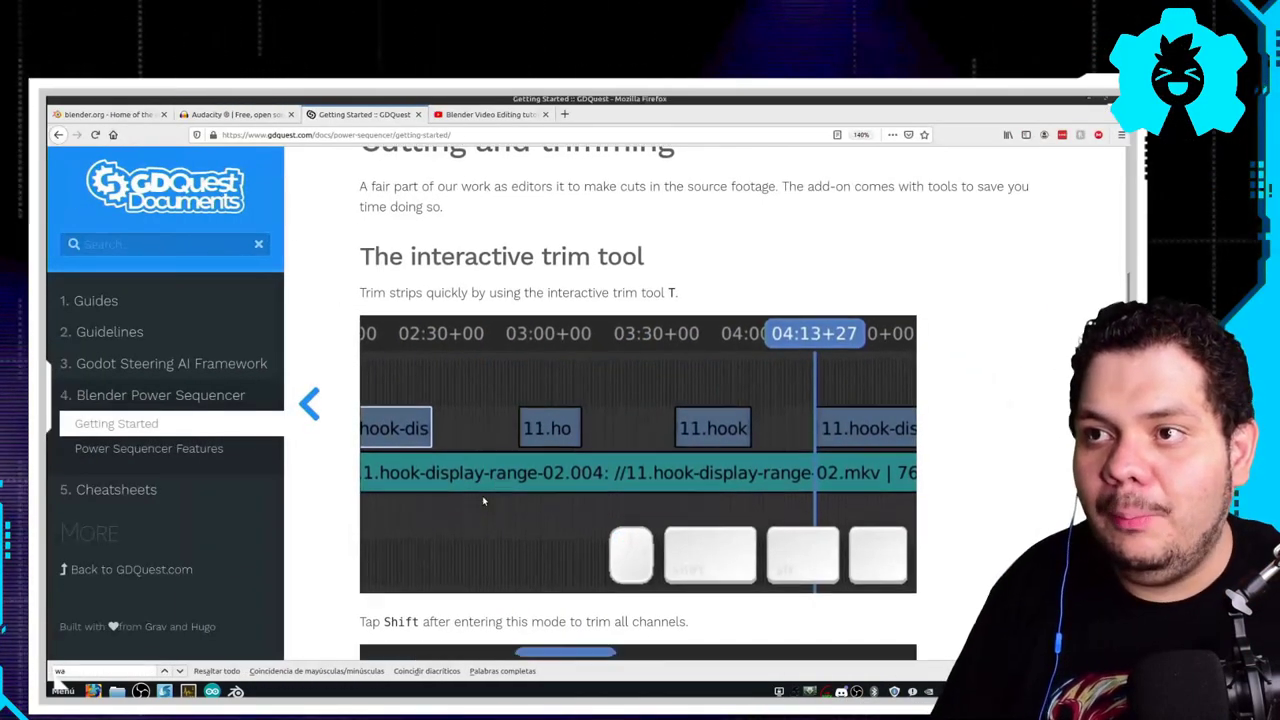
{"action": "scroll", "coordinate": [483, 500], "scroll_direction": "down", "scroll_amount": 5}
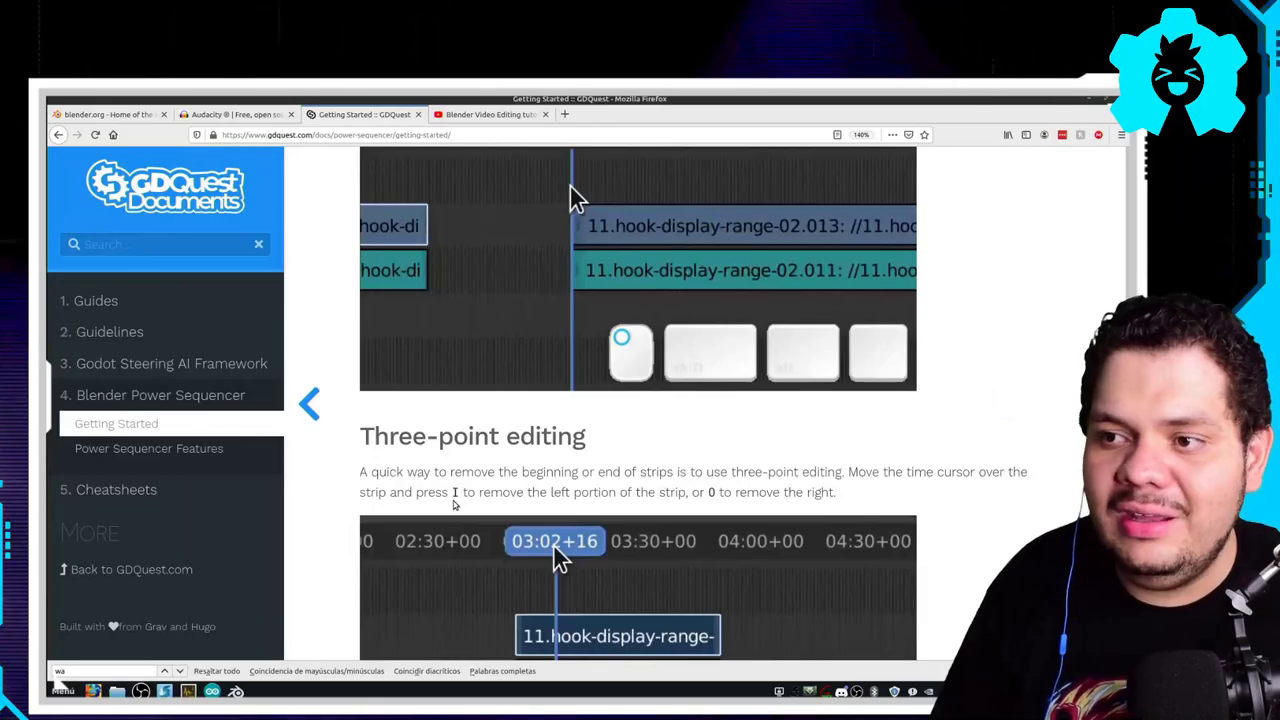
{"action": "scroll", "coordinate": [470, 502], "scroll_direction": "down", "scroll_amount": 3}
{"action": "scroll", "coordinate": [454, 504], "scroll_direction": "down", "scroll_amount": 4}
{"action": "scroll", "coordinate": [454, 504], "scroll_direction": "down", "scroll_amount": 3}
{"action": "scroll", "coordinate": [457, 500], "scroll_direction": "down", "scroll_amount": 2}
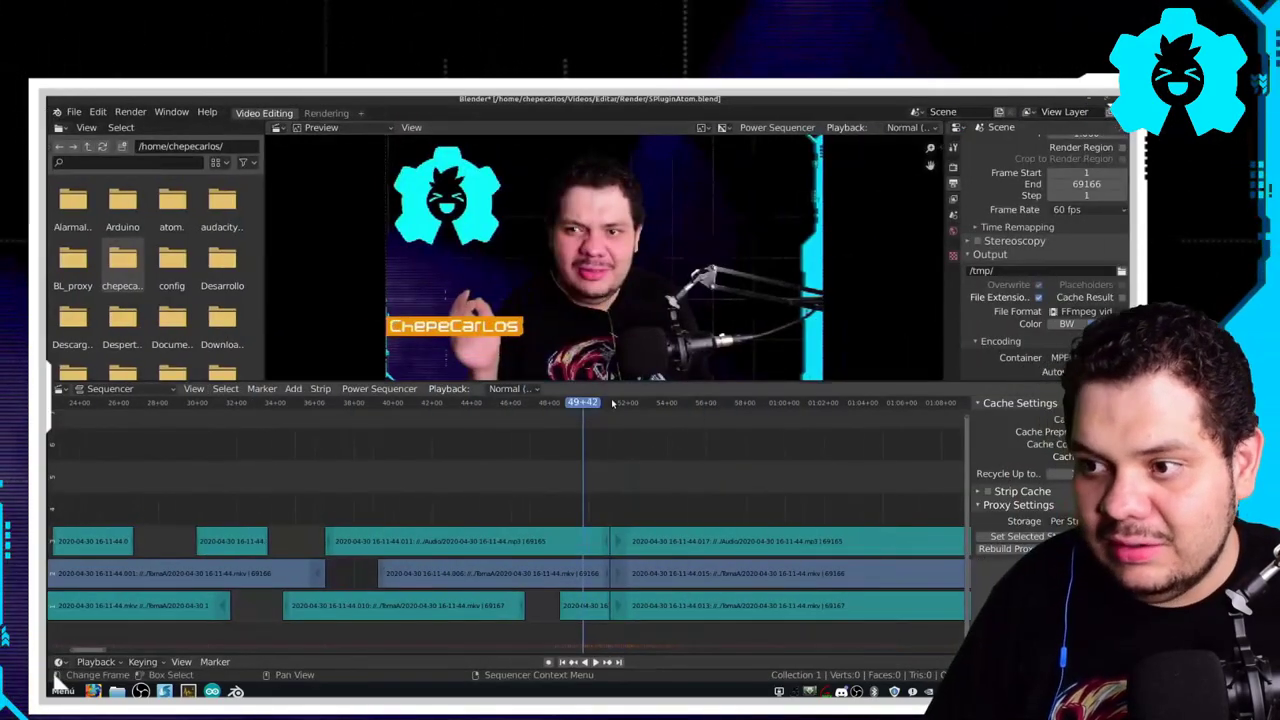
- Slide two audio clips left to close gaps, then undo those moves
{"action": "scroll", "coordinate": [528, 433], "scroll_direction": "left", "scroll_amount": 5}
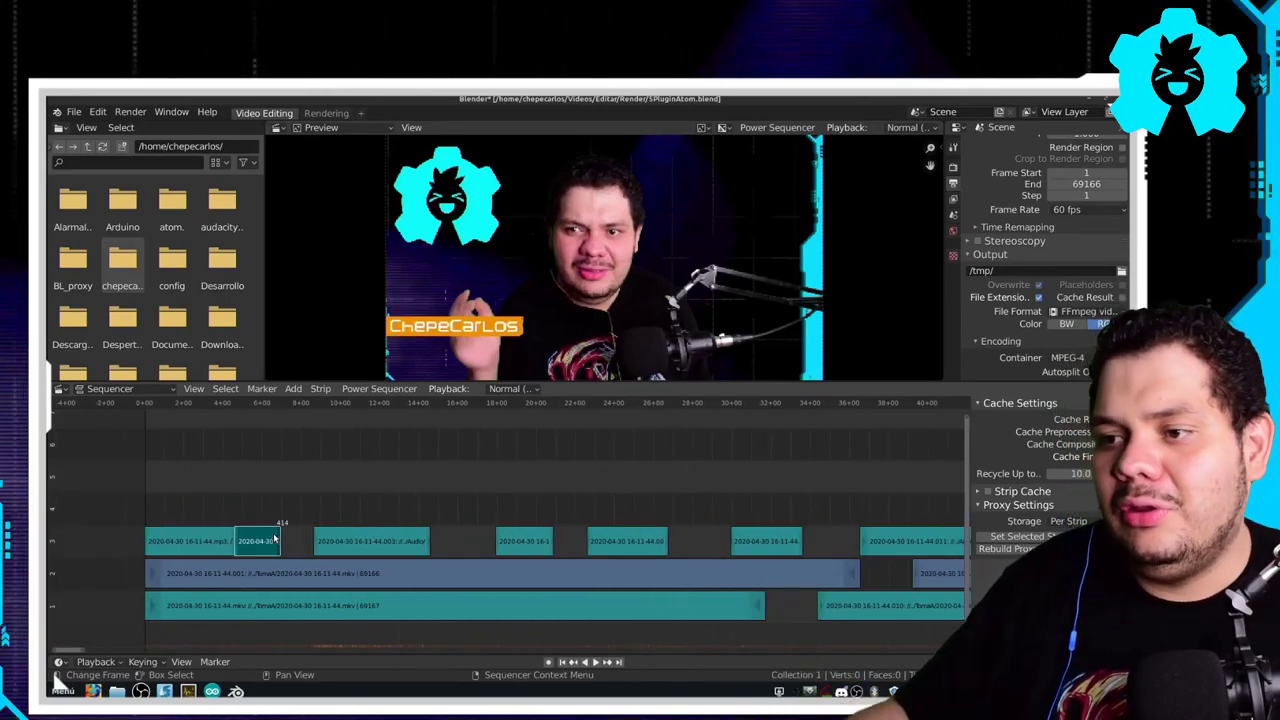
{"action": "left_click_drag", "start_coordinate": [345, 543], "coordinate": [312, 543]}
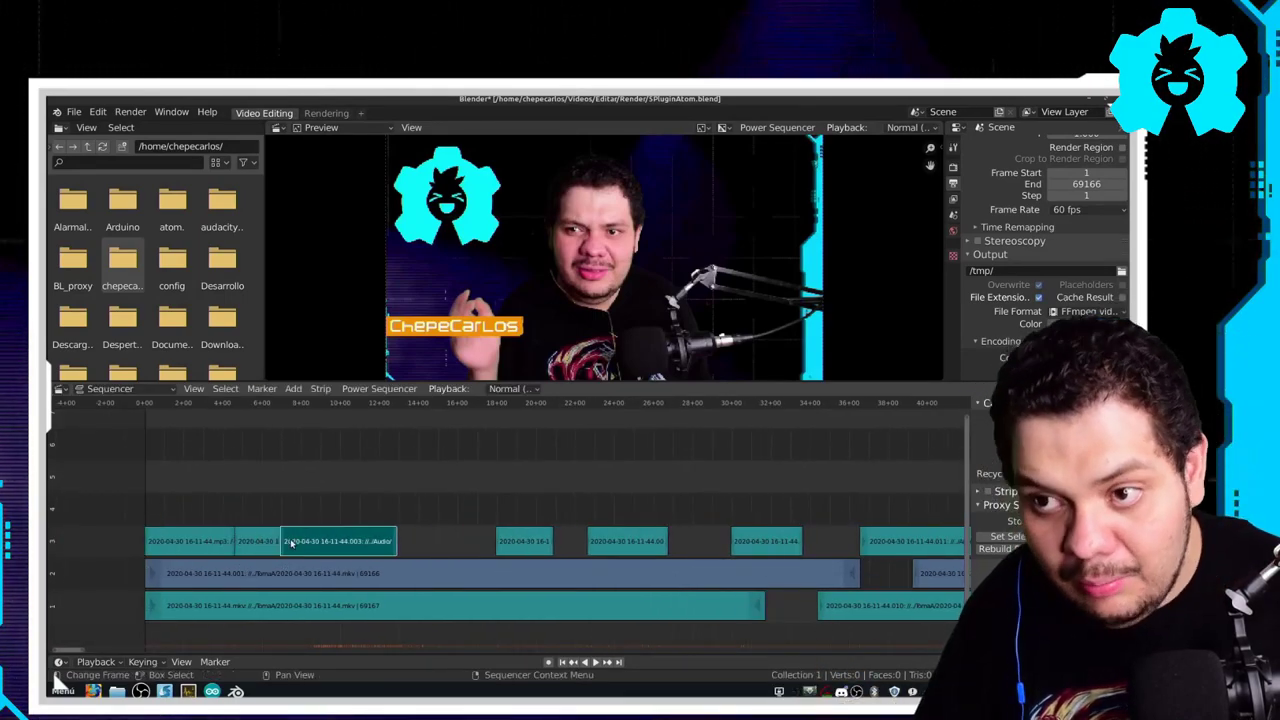
{"action": "left_click_drag", "start_coordinate": [524, 549], "coordinate": [525, 543]}
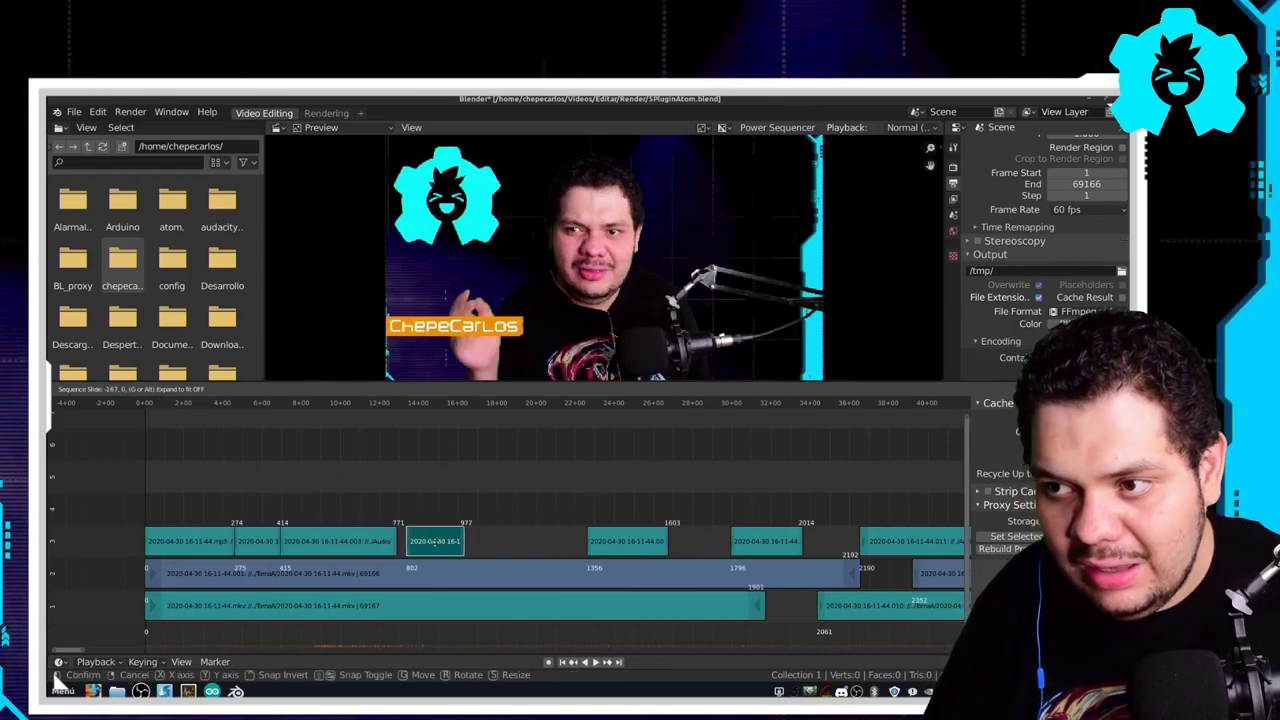
{"action": "left_click_drag", "start_coordinate": [427, 542], "coordinate": [418, 547]}
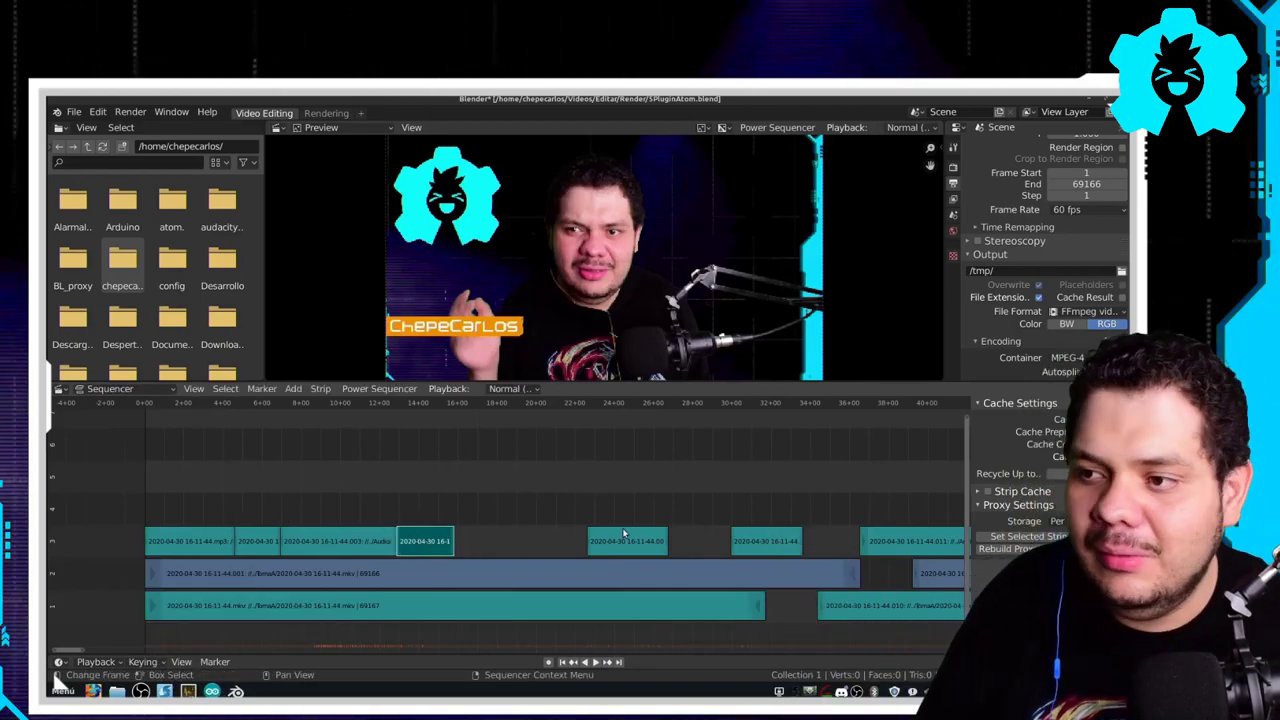
{"action": "key", "text": "ctrl+z"}
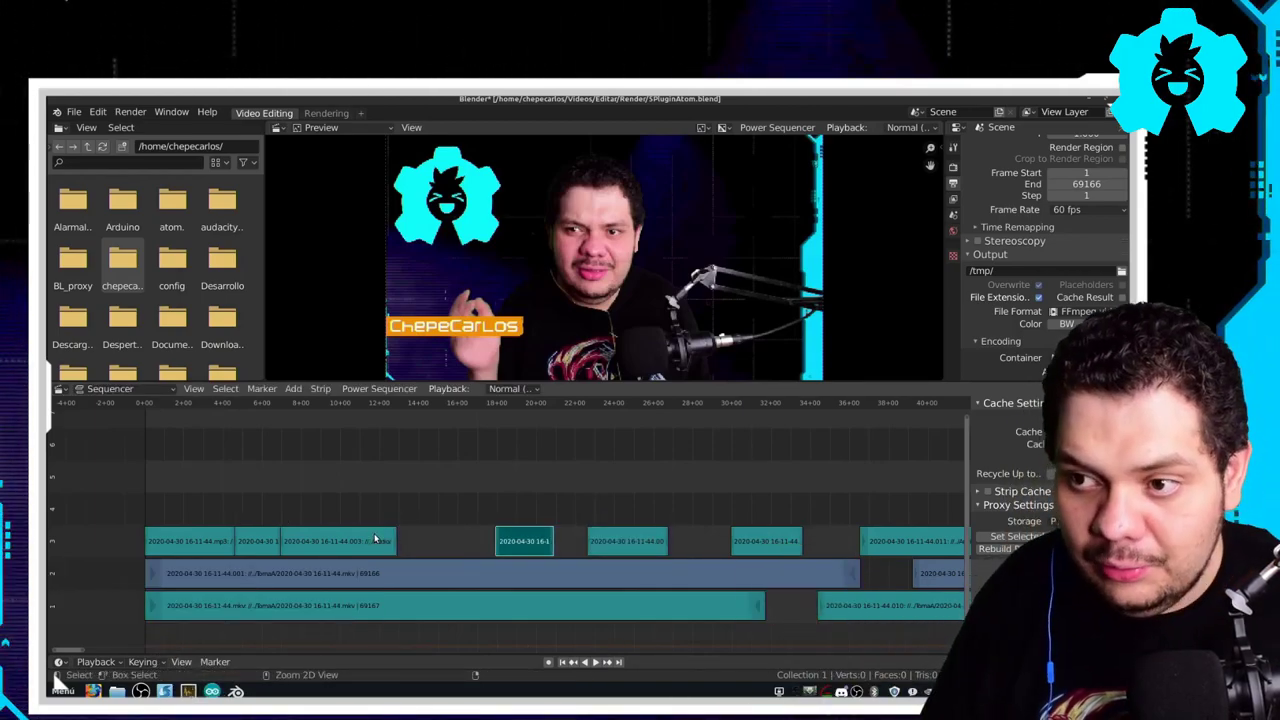
{"action": "key", "text": "ctrl+z"}
{"action": "key", "text": "ctrl+z"}
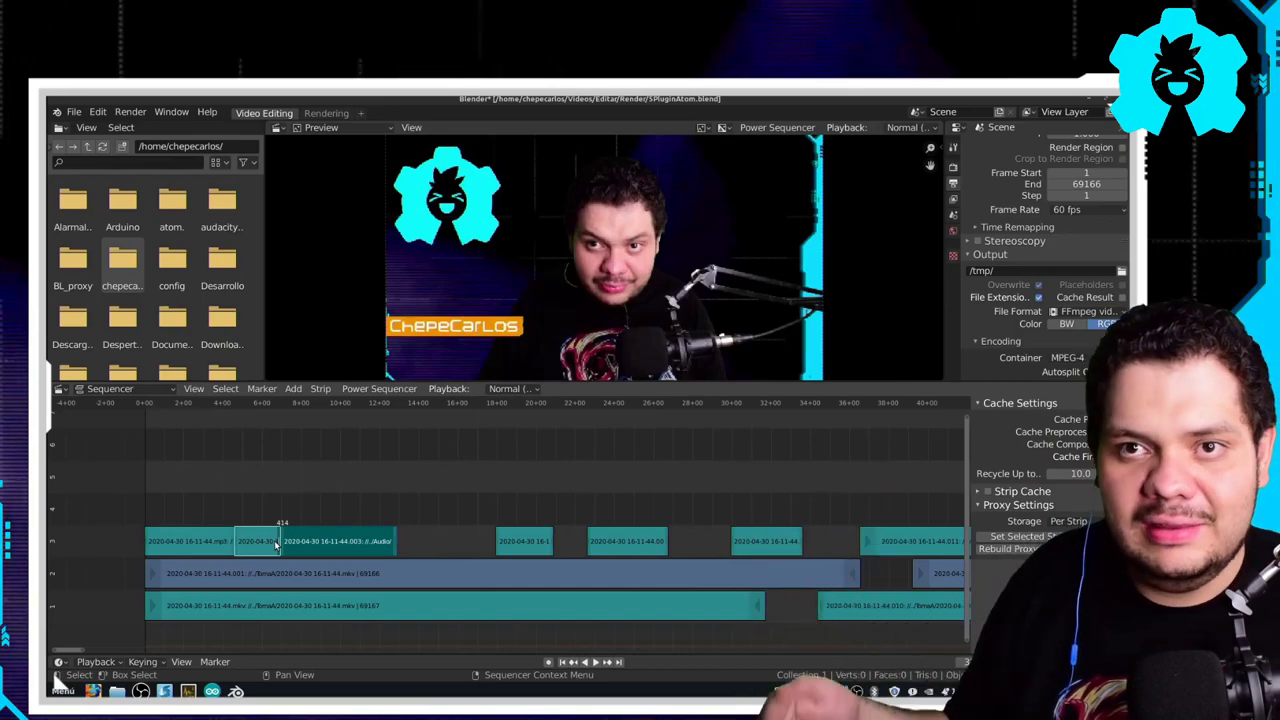
{"action": "key", "text": "ctrl+z"}
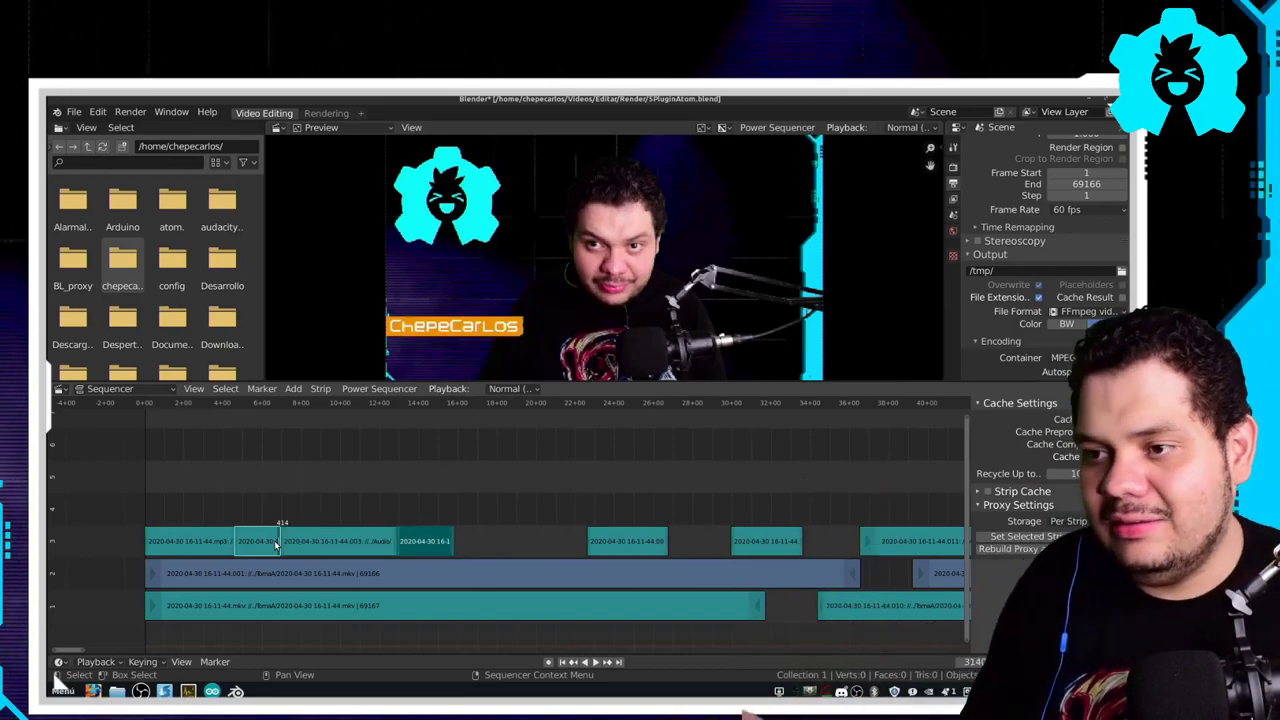
{"action": "key", "text": "ctrl+z"}
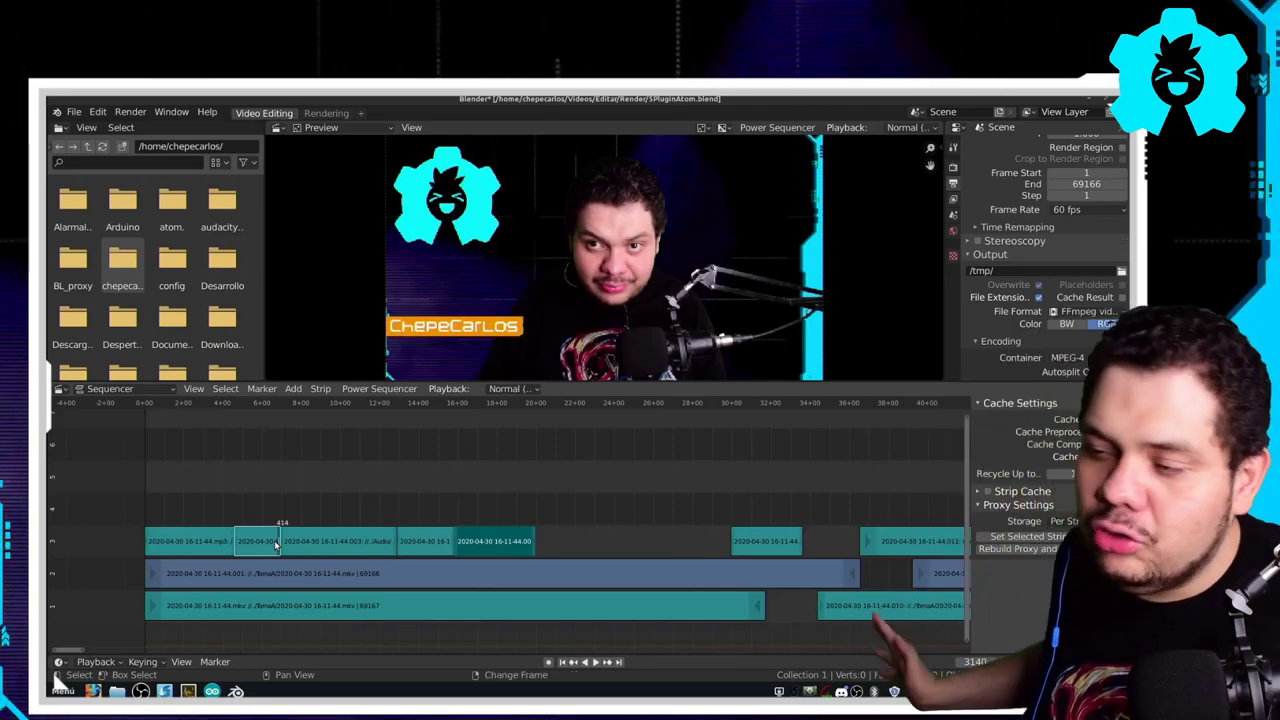
- Concatenate the strips on channels 3, 2 and 1 to close their gaps
{"action": "key", "text": "BackSpace"}
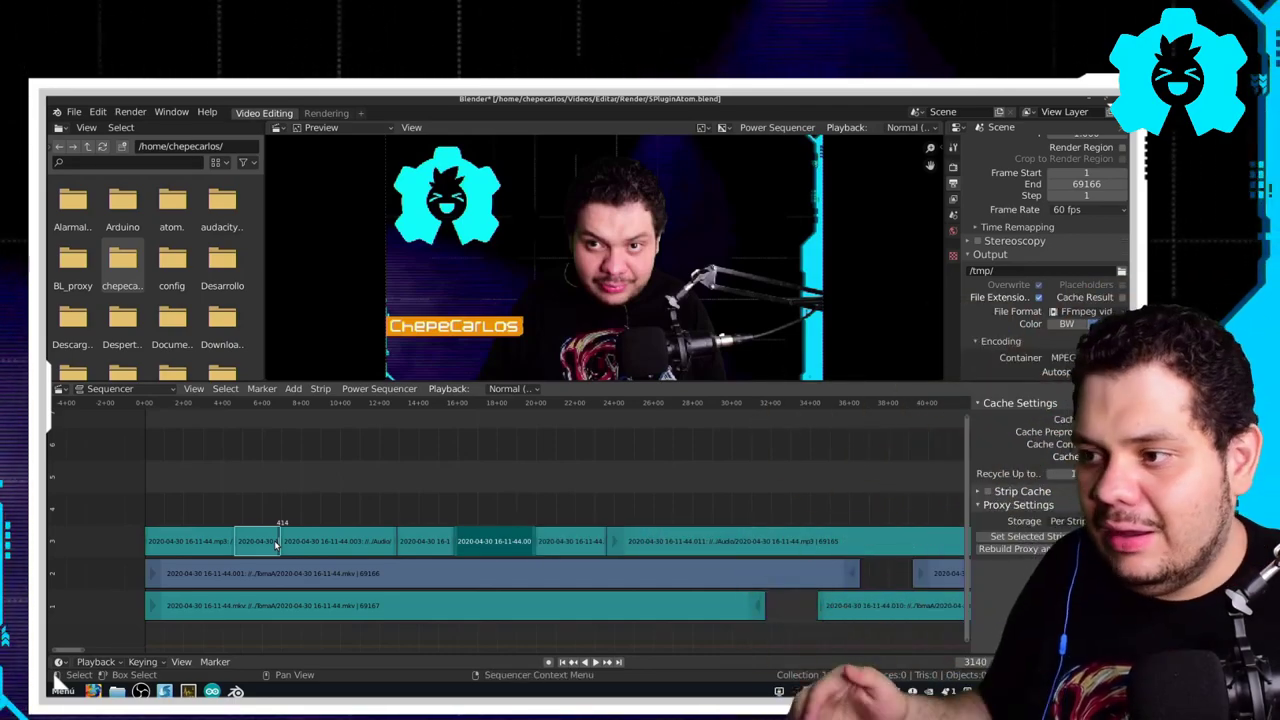
{"action": "left_click", "coordinate": [279, 573]}
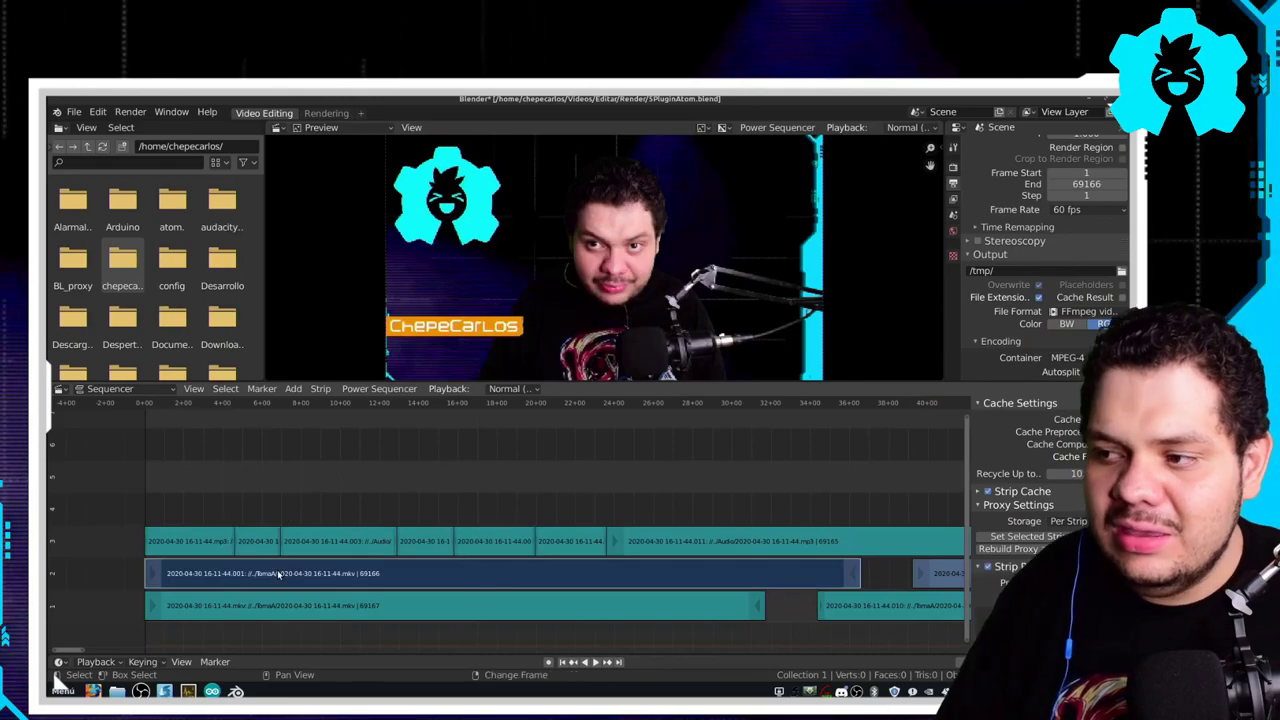
{"action": "key", "text": "BackSpace"}
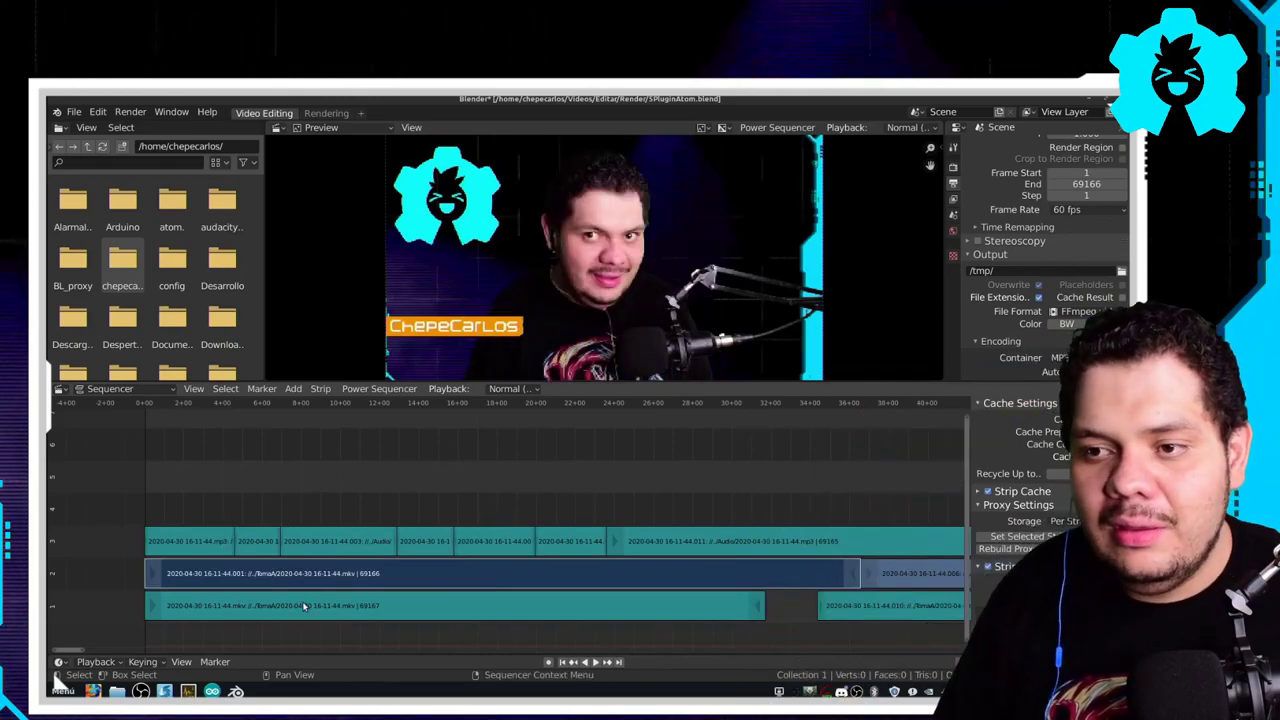
{"action": "left_click", "coordinate": [304, 606]}
{"action": "key", "text": "BackSpace"}
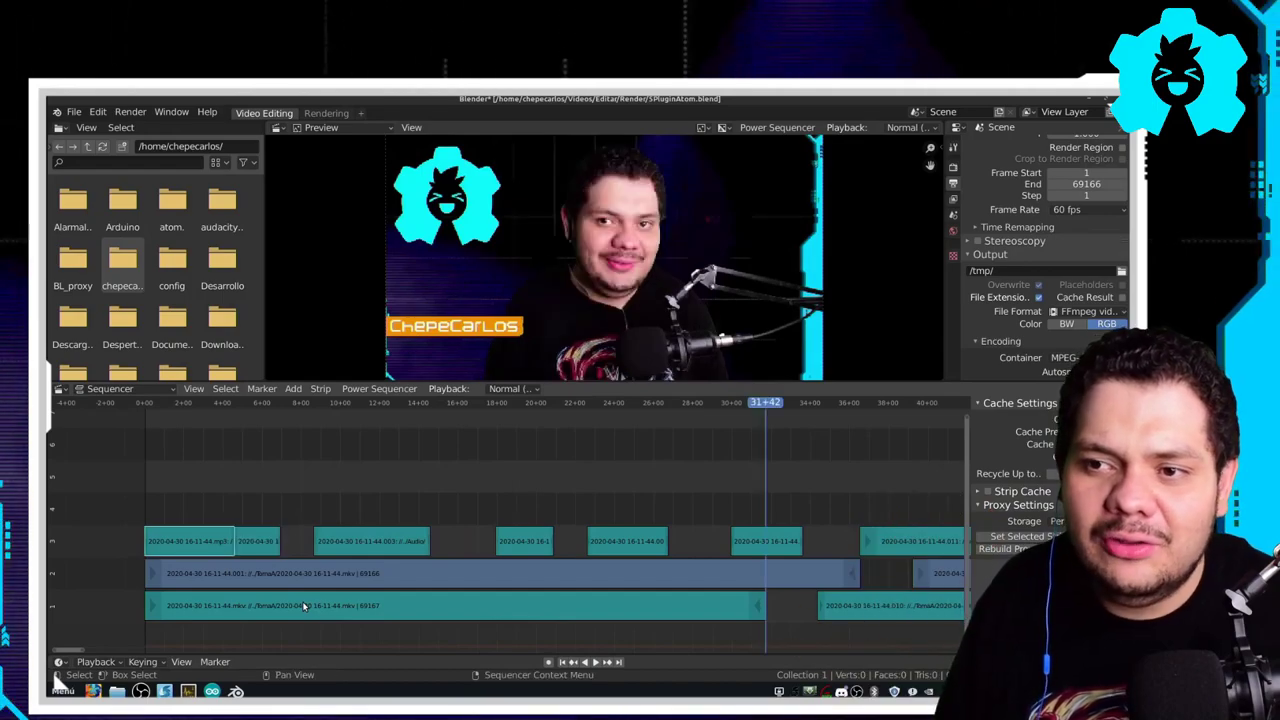
- Check the Power Sequencer docs in Firefox, then return to Blender's video editing workspace
{"action": "key", "text": "alt+Tab"}
{"action": "scroll", "coordinate": [598, 399], "scroll_direction": "up", "scroll_amount": 2}
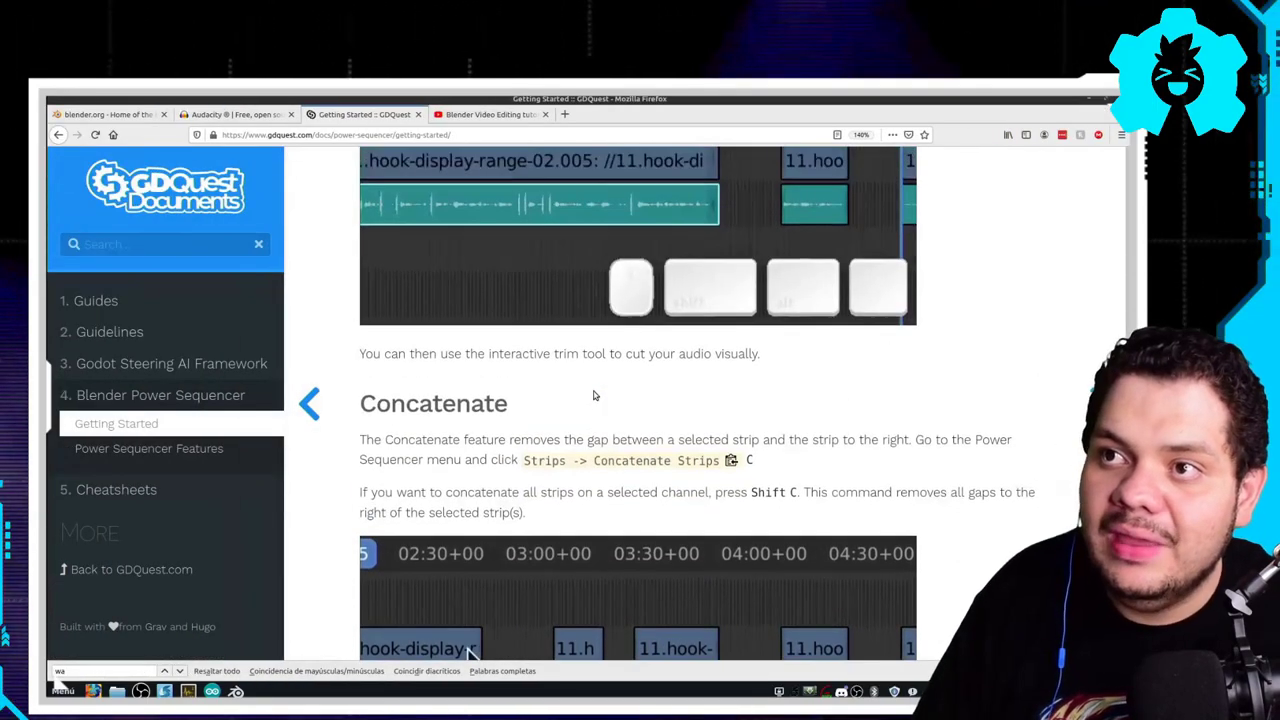
{"action": "scroll", "coordinate": [593, 389], "scroll_direction": "down", "scroll_amount": 10}
{"action": "scroll", "coordinate": [593, 389], "scroll_direction": "up", "scroll_amount": 2}
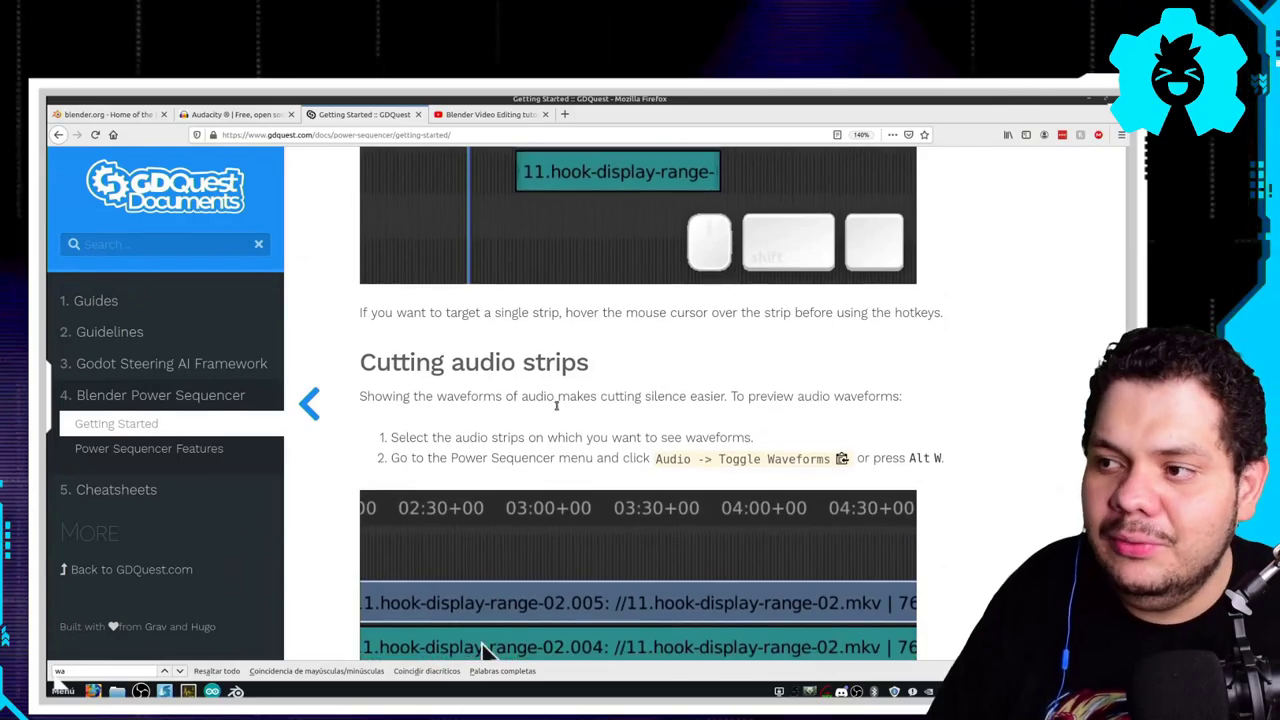
{"action": "scroll", "coordinate": [559, 390], "scroll_direction": "up", "scroll_amount": 4}
{"action": "scroll", "coordinate": [533, 434], "scroll_direction": "down", "scroll_amount": 1}
{"action": "key", "text": "ctrl+alt+Up"}
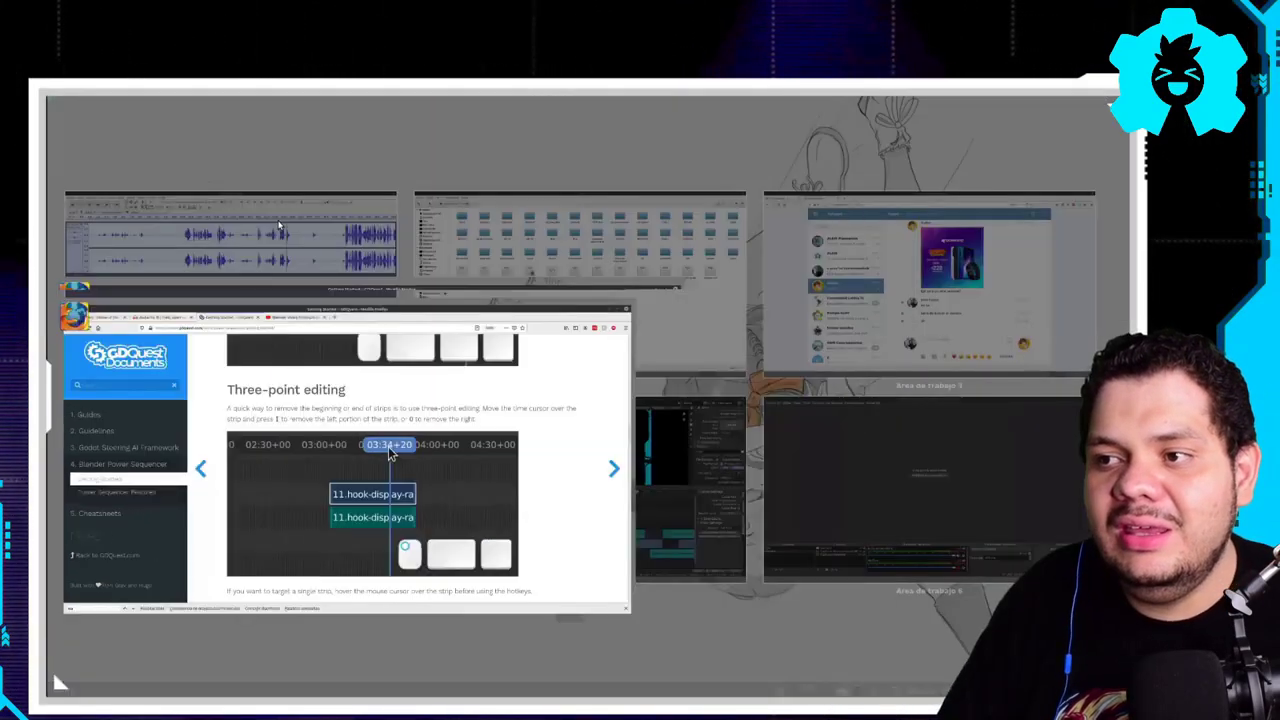
{"action": "left_click", "coordinate": [595, 411]}
- Trim the first audio clip's start to the clapboard clap at the playhead
{"action": "left_click_drag", "start_coordinate": [595, 411], "coordinate": [522, 403]}
{"action": "key", "text": "space"}
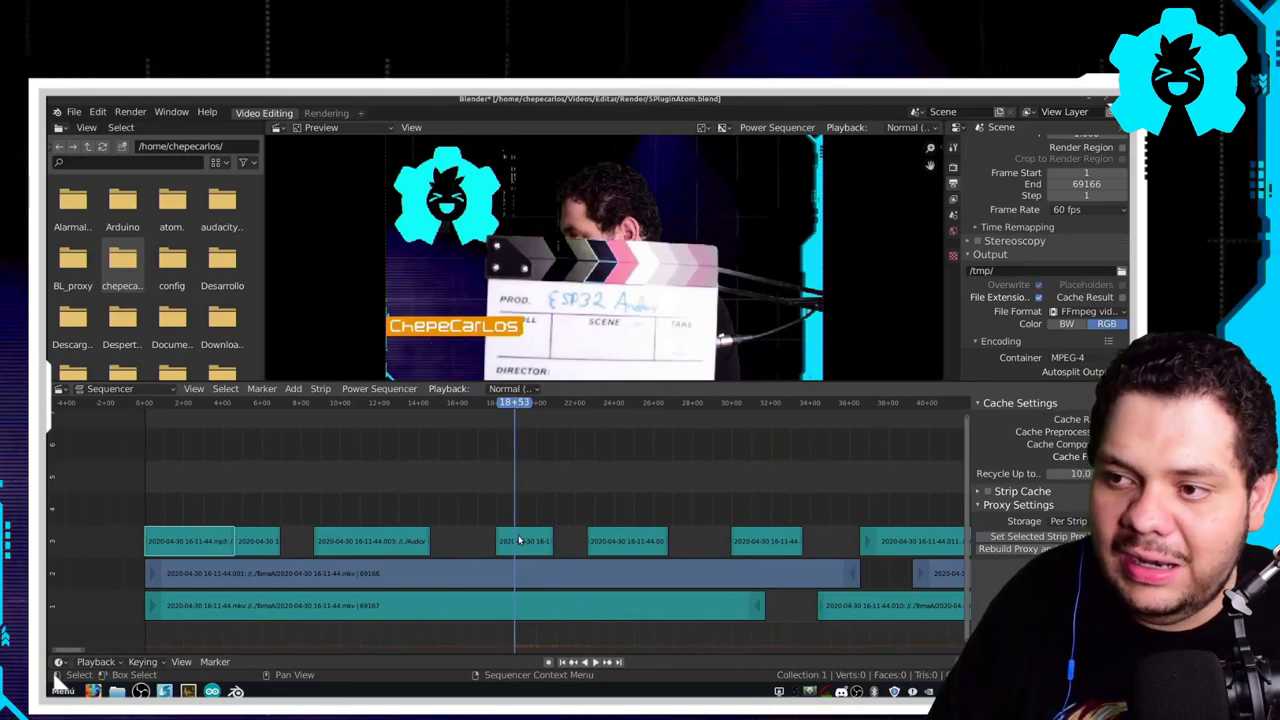
{"action": "scroll", "coordinate": [508, 538], "scroll_direction": "up", "scroll_amount": 3}
{"action": "scroll", "coordinate": [512, 538], "scroll_direction": "up", "scroll_amount": 2}
{"action": "scroll", "coordinate": [516, 538], "scroll_direction": "up", "scroll_amount": 2}
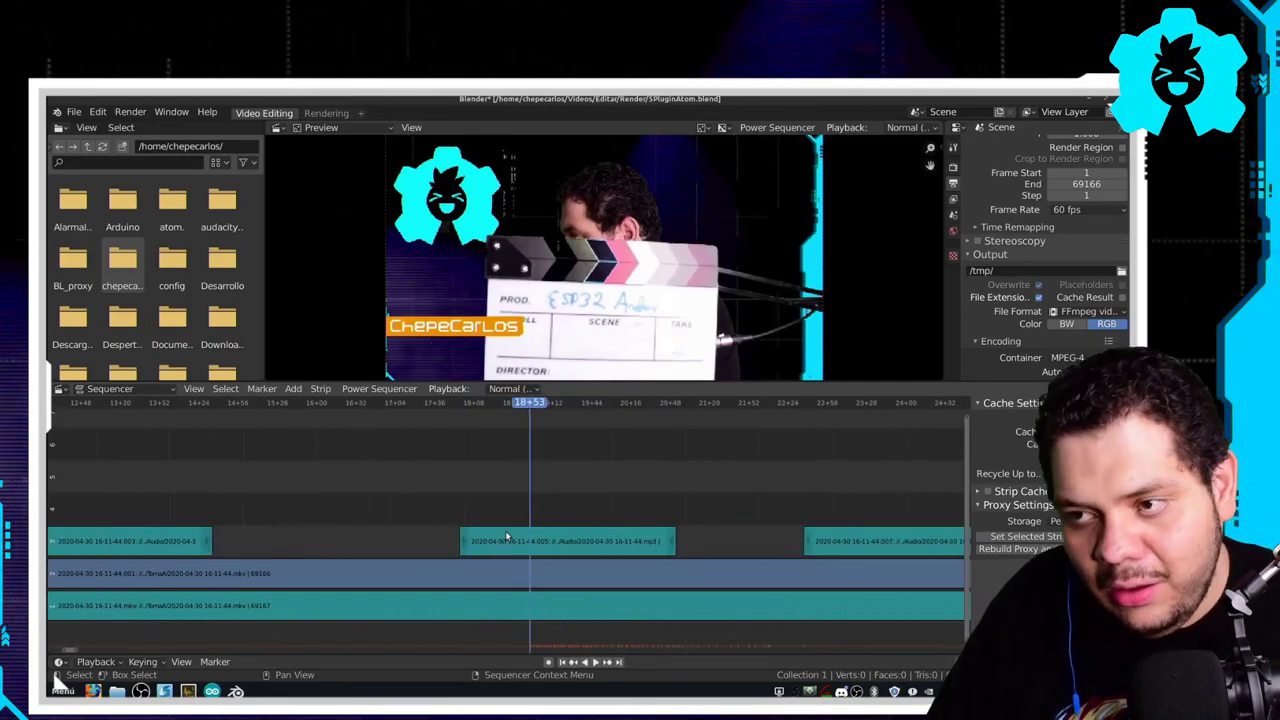
{"action": "scroll", "coordinate": [520, 538], "scroll_direction": "up", "scroll_amount": 2}
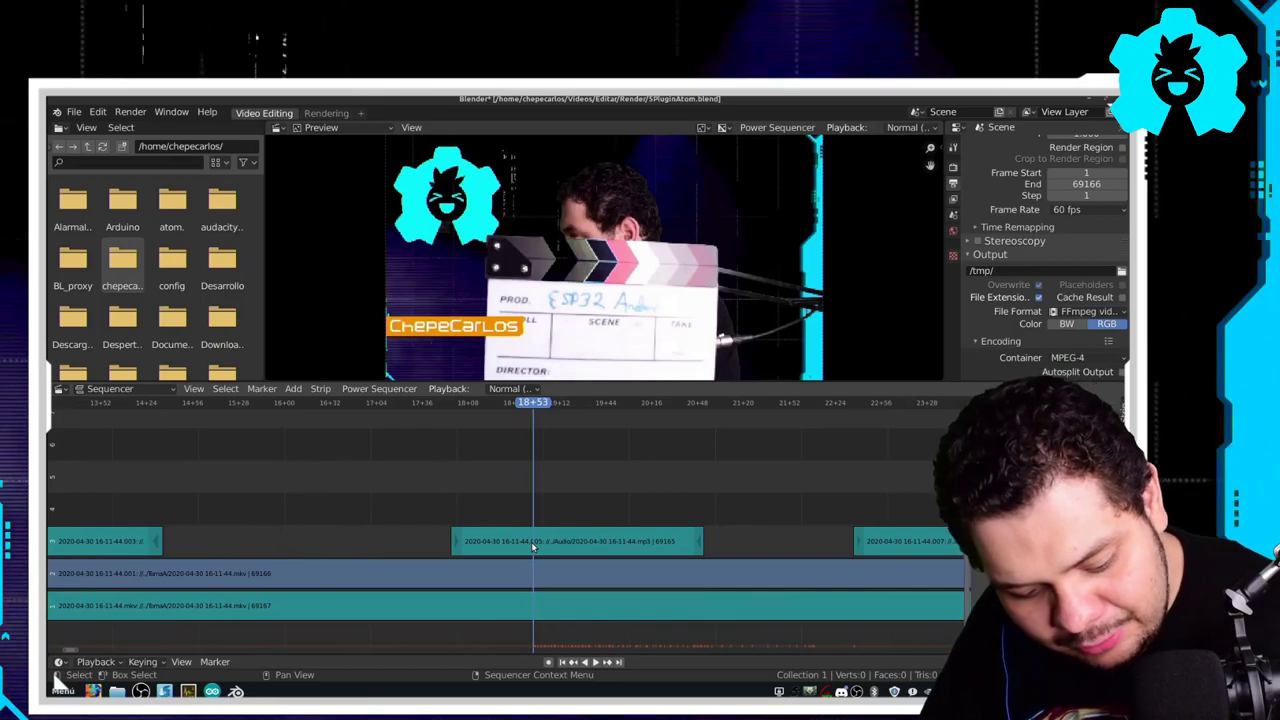
{"action": "key", "text": "e"}
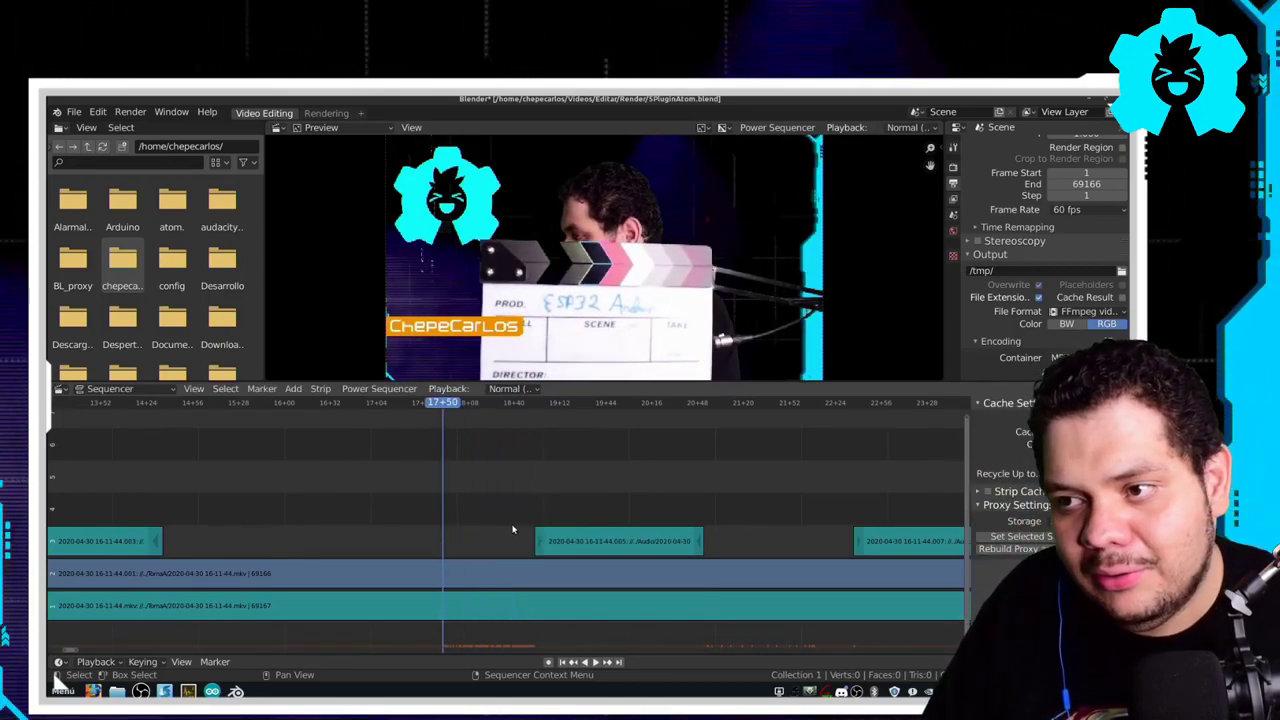
{"action": "key", "text": "ctrl+z"}
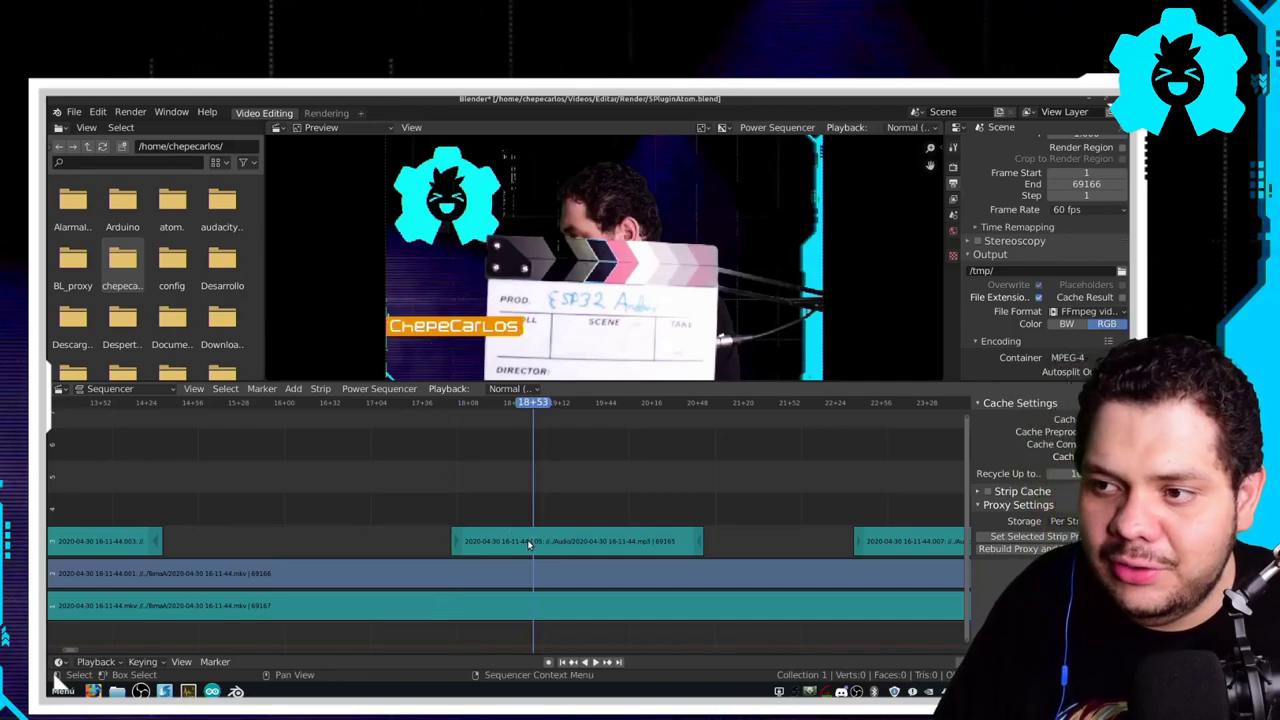
{"action": "key", "text": "ctrl+shift+z"}
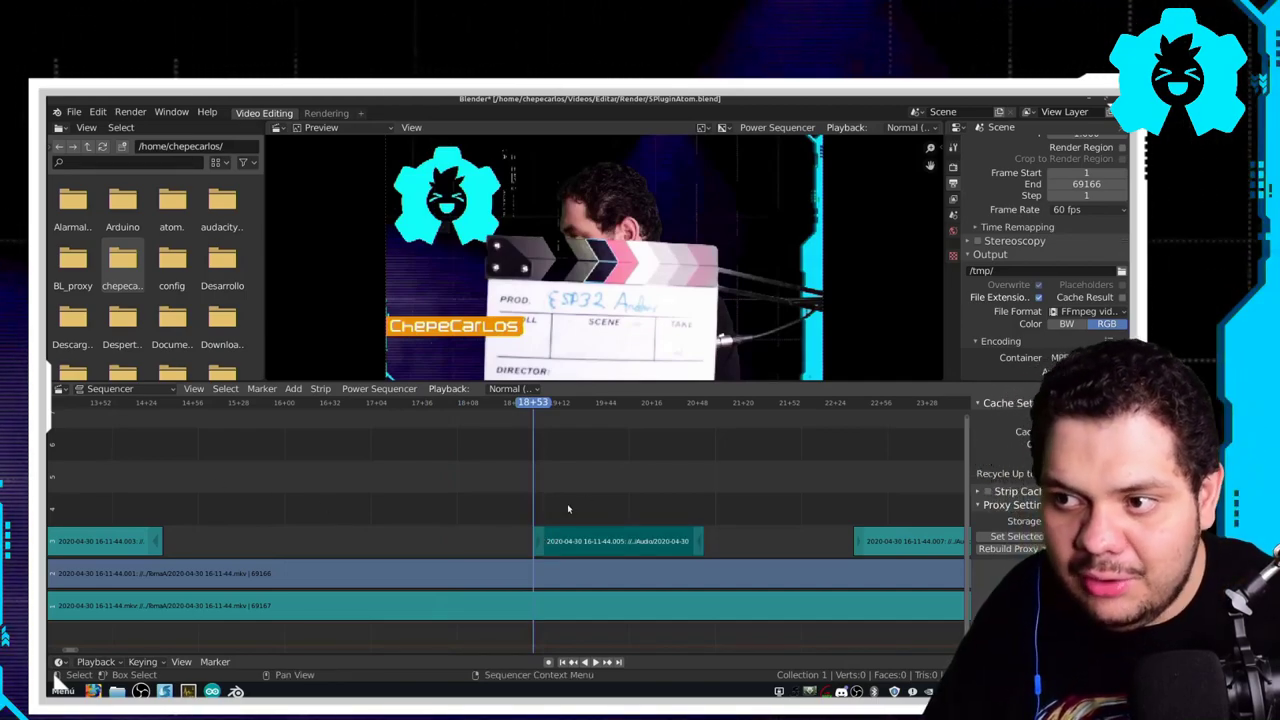
{"action": "key", "text": "space"}
- Test a cut on the channel 2 video at 20+28, undo it, and select the audio clip near 23+29
{"action": "left_click", "coordinate": [670, 405]}
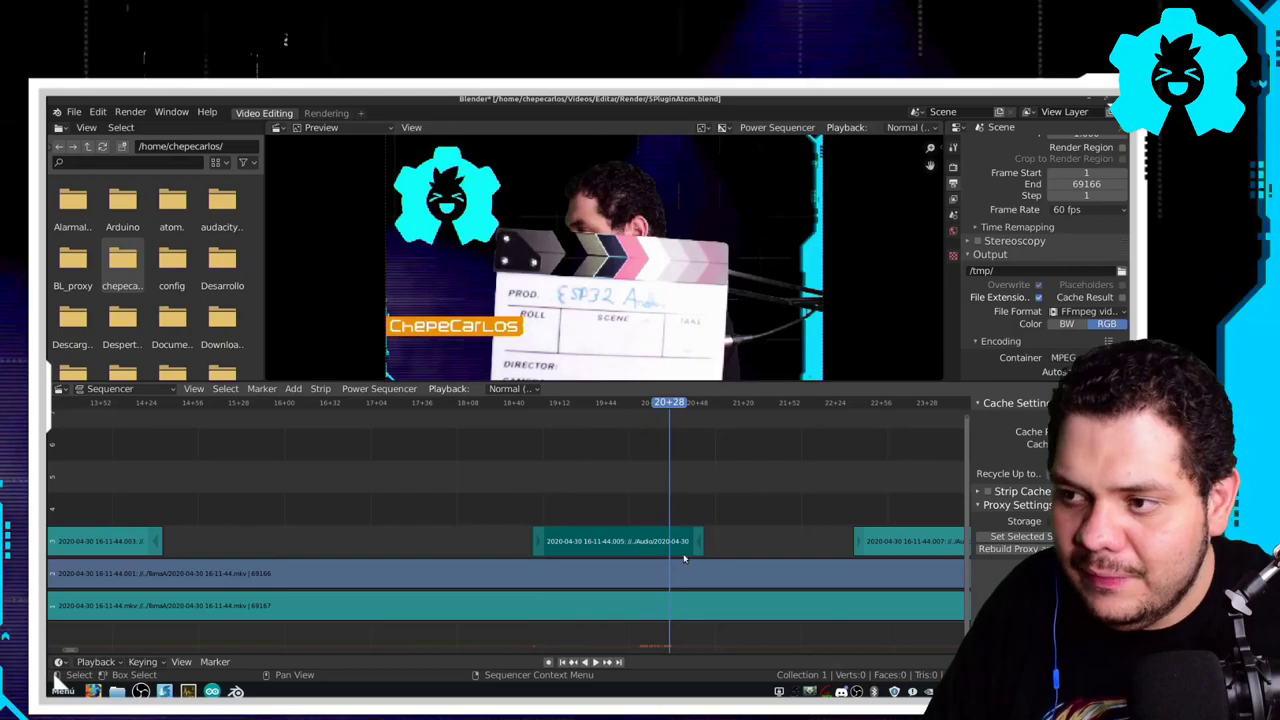
{"action": "key", "text": "k"}
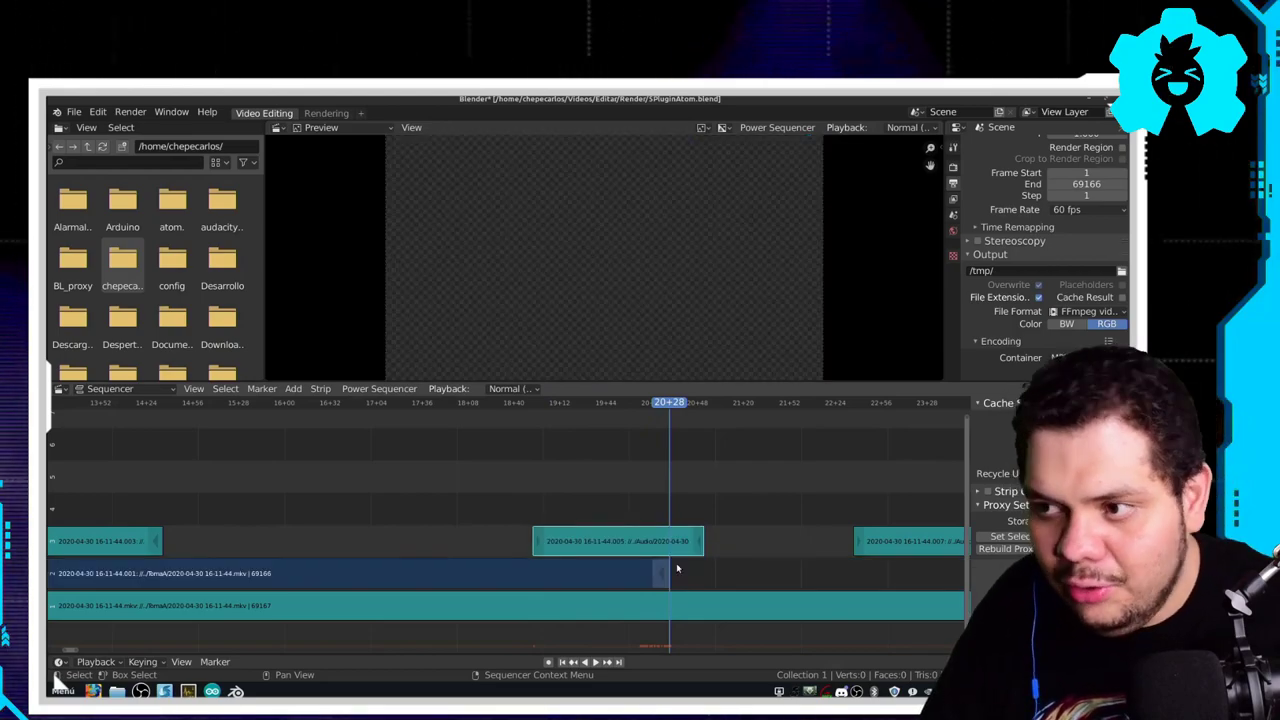
{"action": "key", "text": "ctrl+z"}
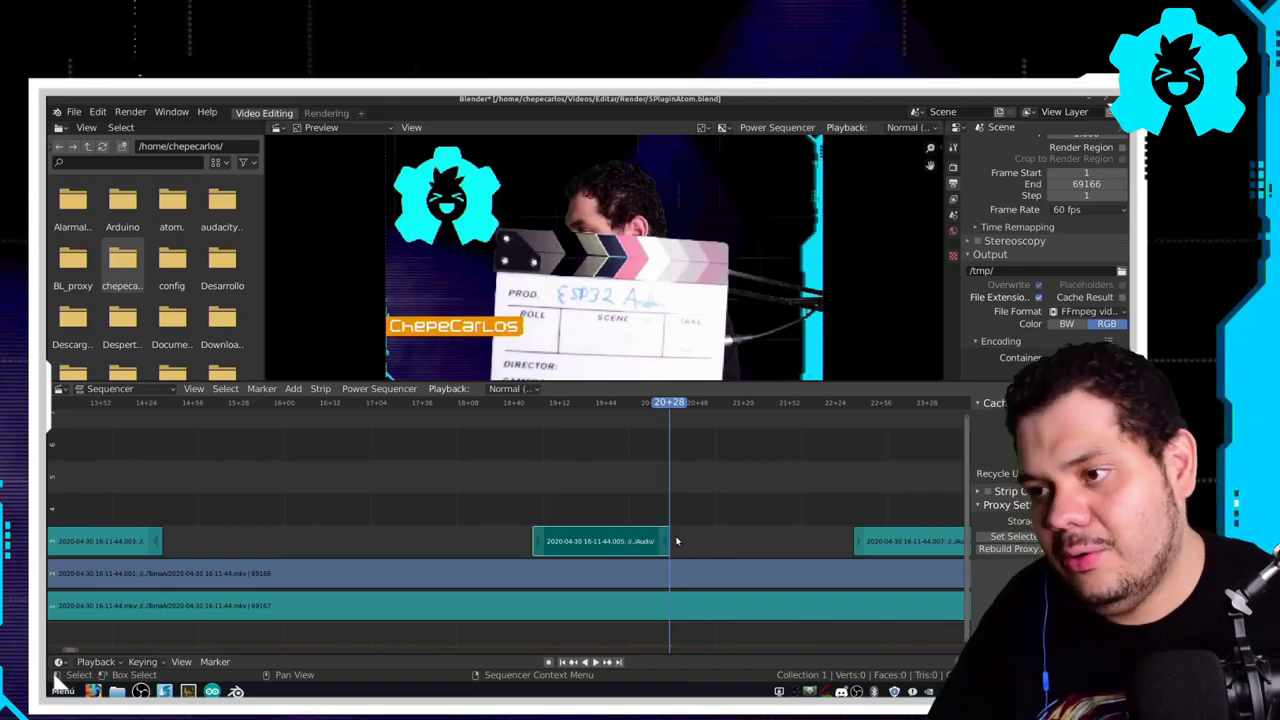
{"action": "scroll", "coordinate": [520, 417], "scroll_direction": "right", "scroll_amount": 8}
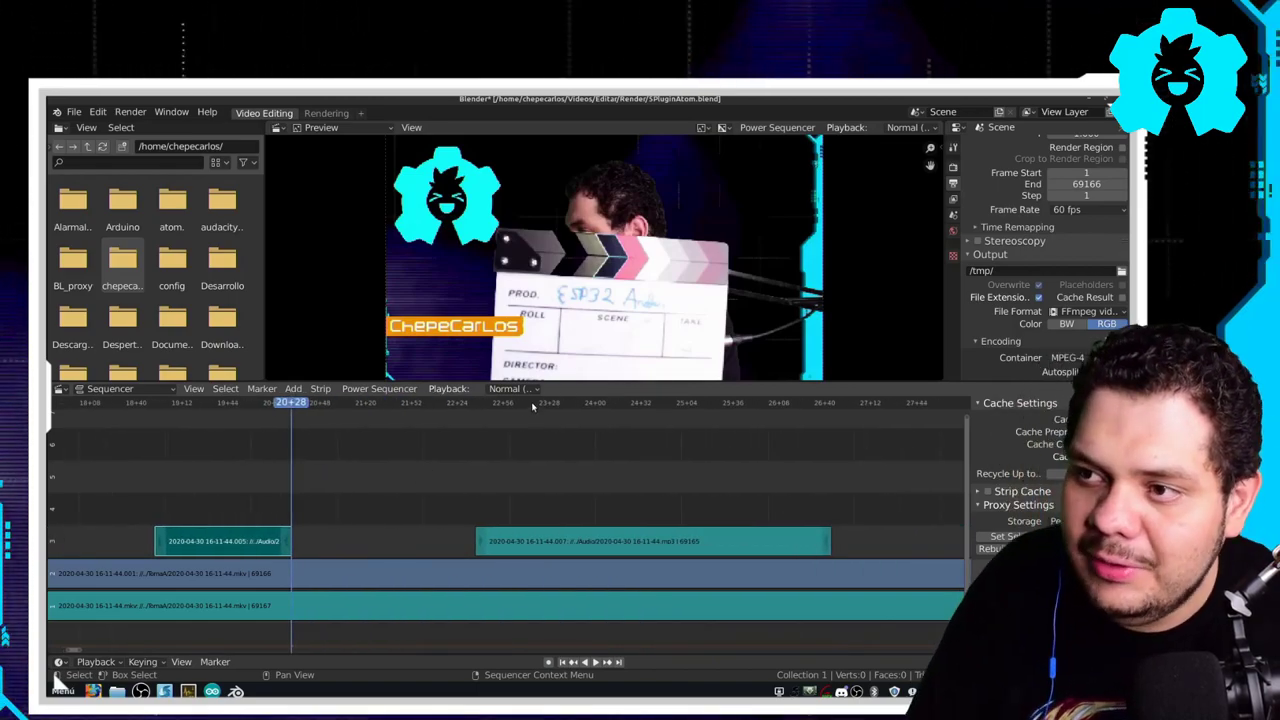
{"action": "left_click", "coordinate": [557, 410]}
{"action": "key", "text": "space"}
{"action": "left_click_drag", "start_coordinate": [557, 410], "coordinate": [551, 408]}
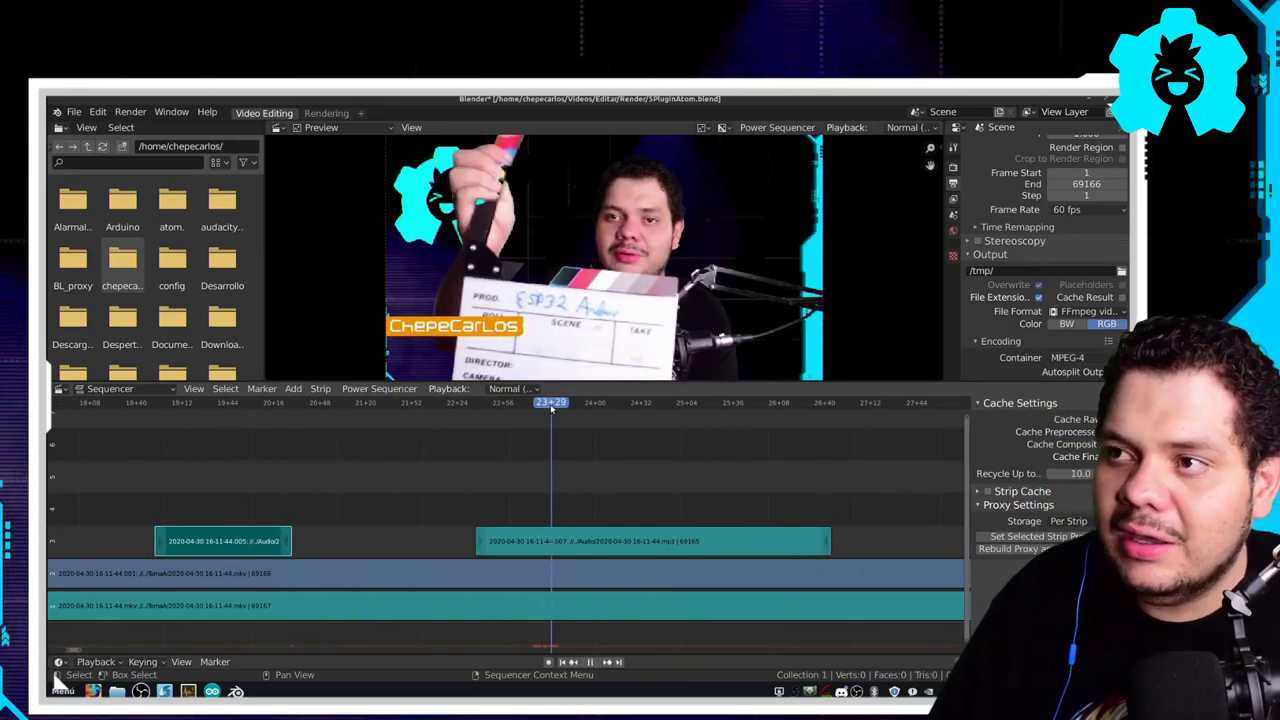
{"action": "left_click", "coordinate": [543, 540]}
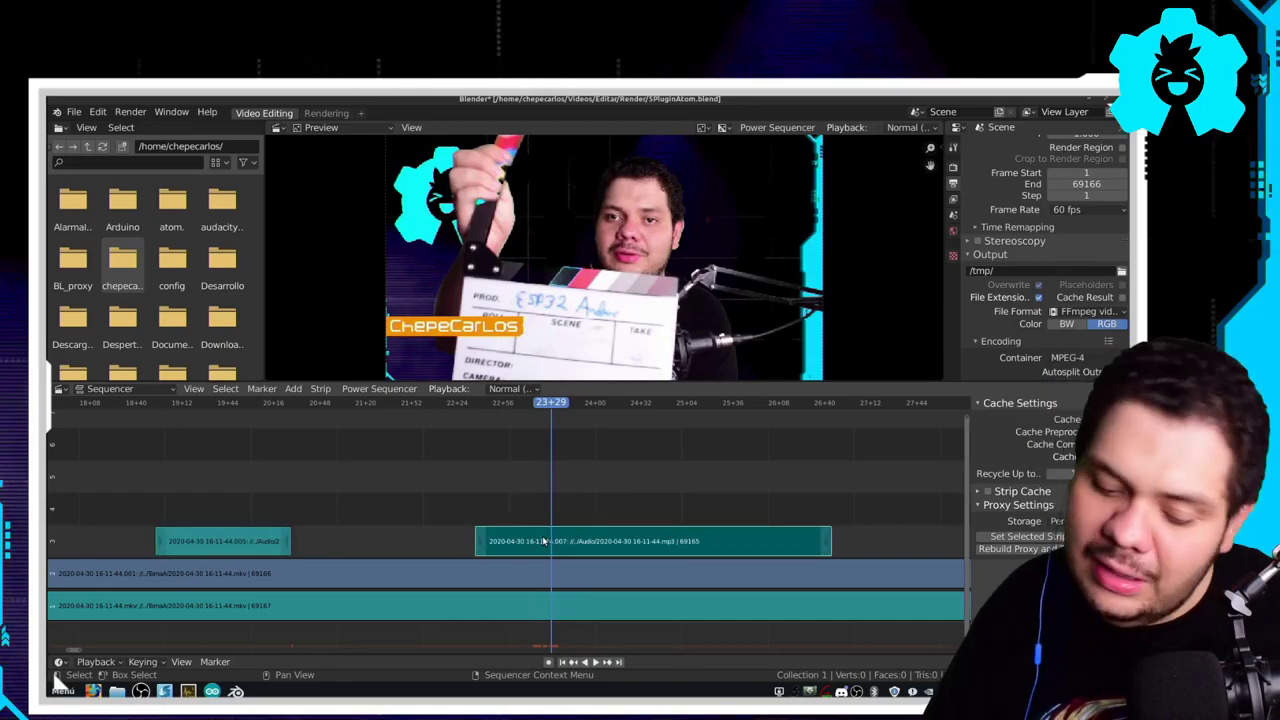
{"action": "left_click_drag", "start_coordinate": [614, 422], "coordinate": [803, 510]}
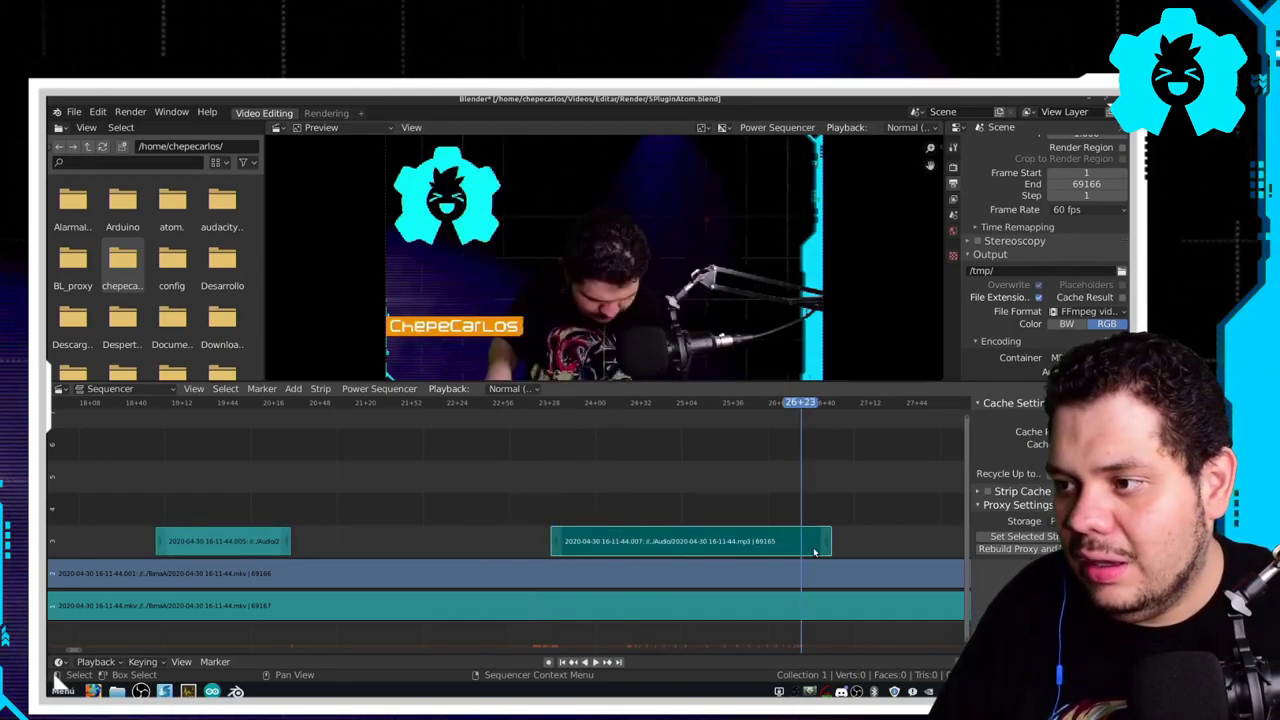
- Trim the start of the channel 2 video strip at its clapboard frame
{"action": "scroll", "coordinate": [629, 510], "scroll_direction": "down", "scroll_amount": 2}
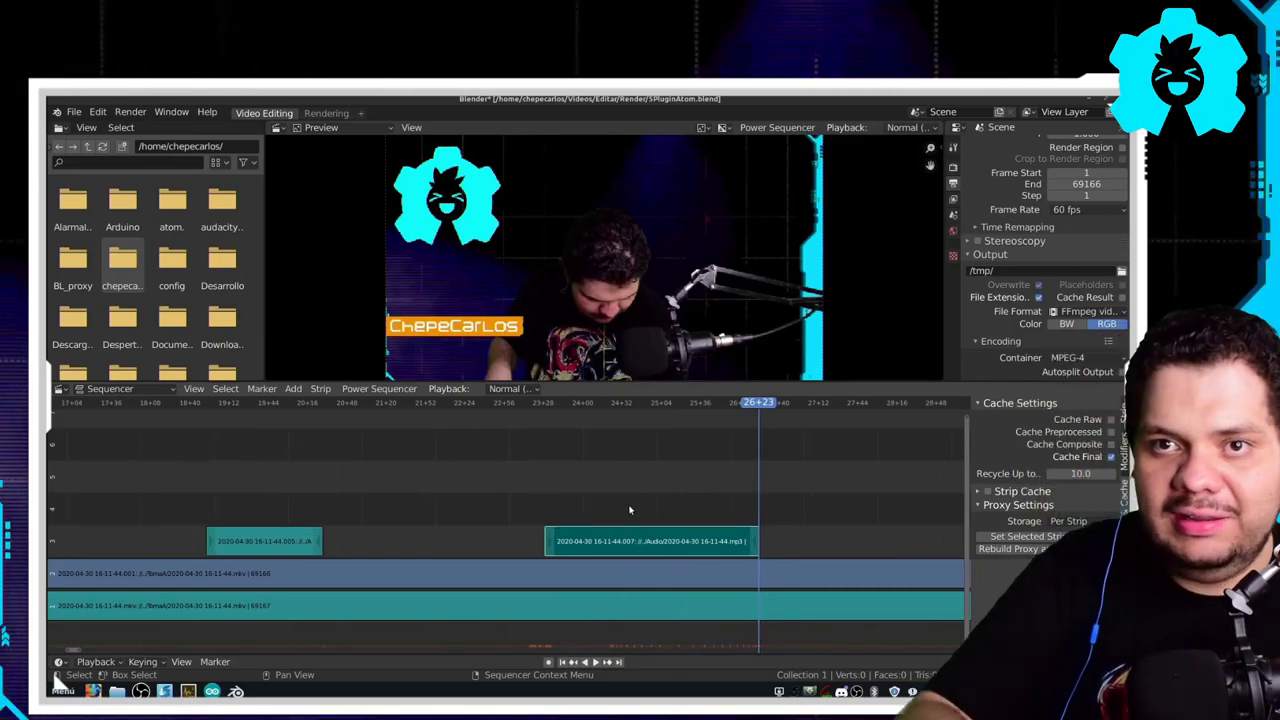
{"action": "scroll", "coordinate": [676, 455], "scroll_direction": "down", "scroll_amount": 4}
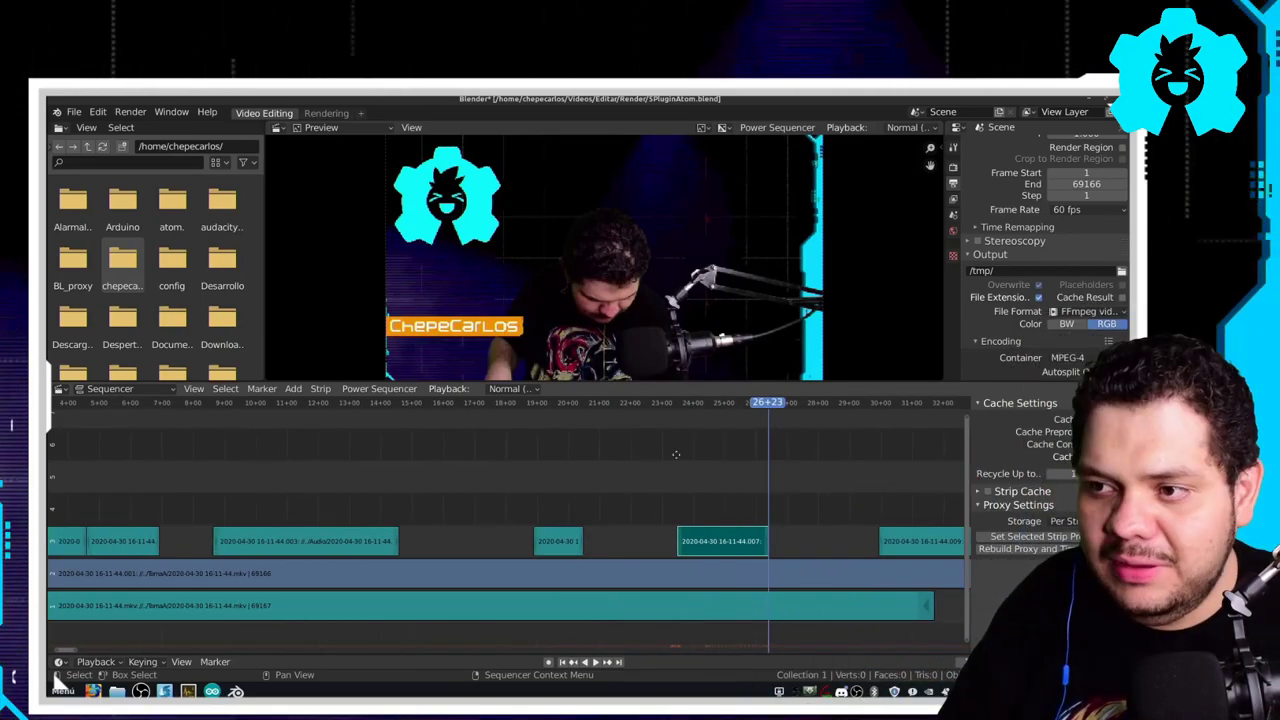
{"action": "scroll", "coordinate": [676, 455], "scroll_direction": "left", "scroll_amount": 3}
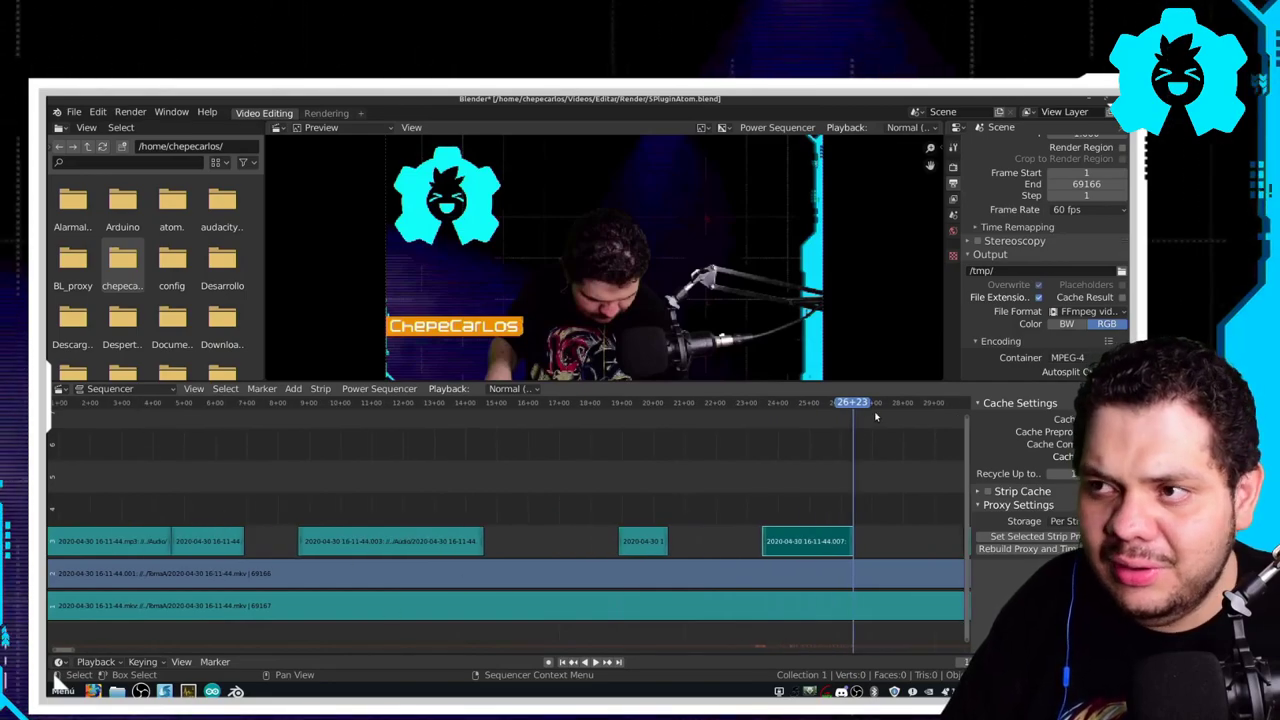
{"action": "left_click_drag", "start_coordinate": [875, 416], "coordinate": [698, 405]}
{"action": "left_click", "coordinate": [688, 575]}
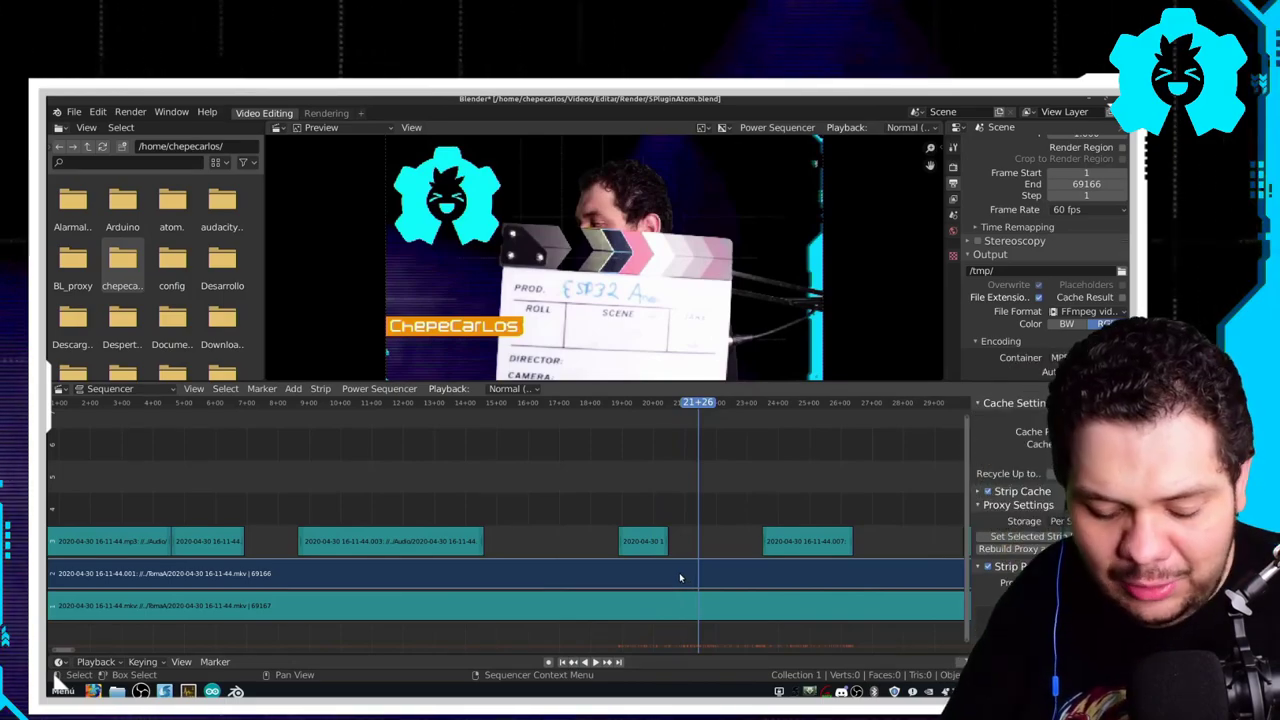
{"action": "left_click_drag", "start_coordinate": [700, 582], "coordinate": [730, 563]}
{"action": "left_click_drag", "start_coordinate": [732, 404], "coordinate": [643, 404]}
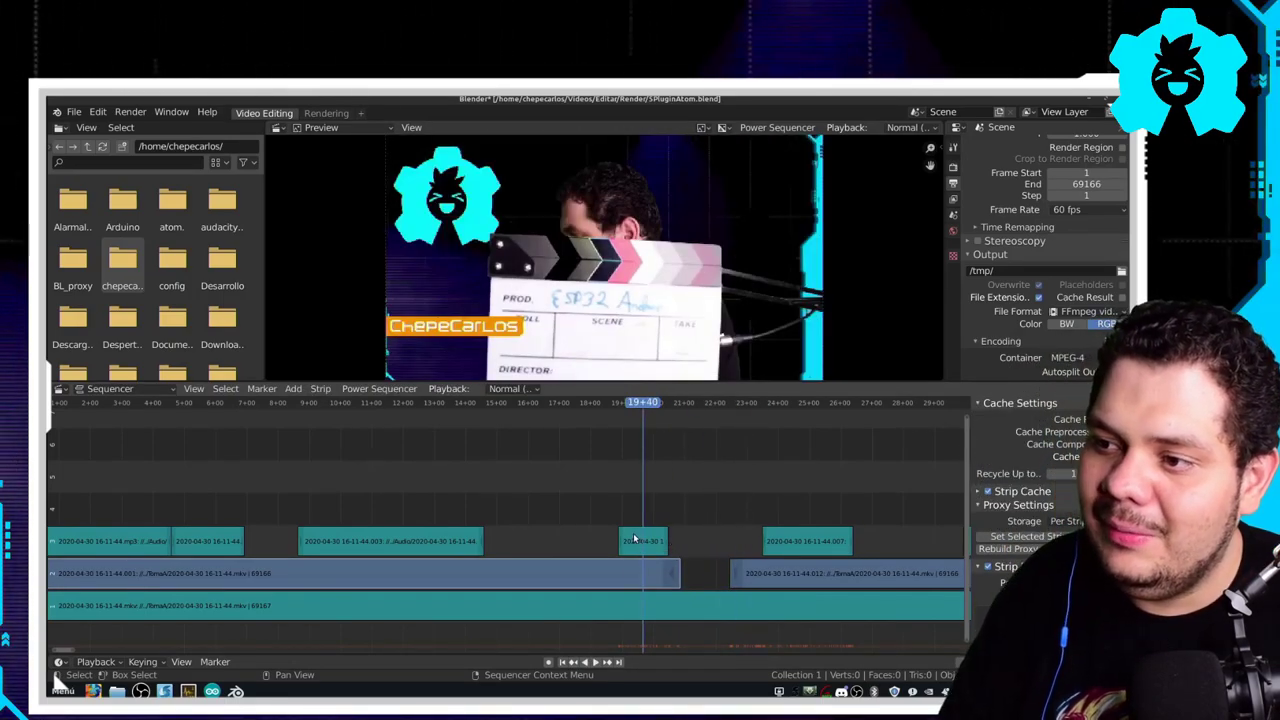
{"action": "left_click_drag", "start_coordinate": [467, 550], "coordinate": [703, 488]}
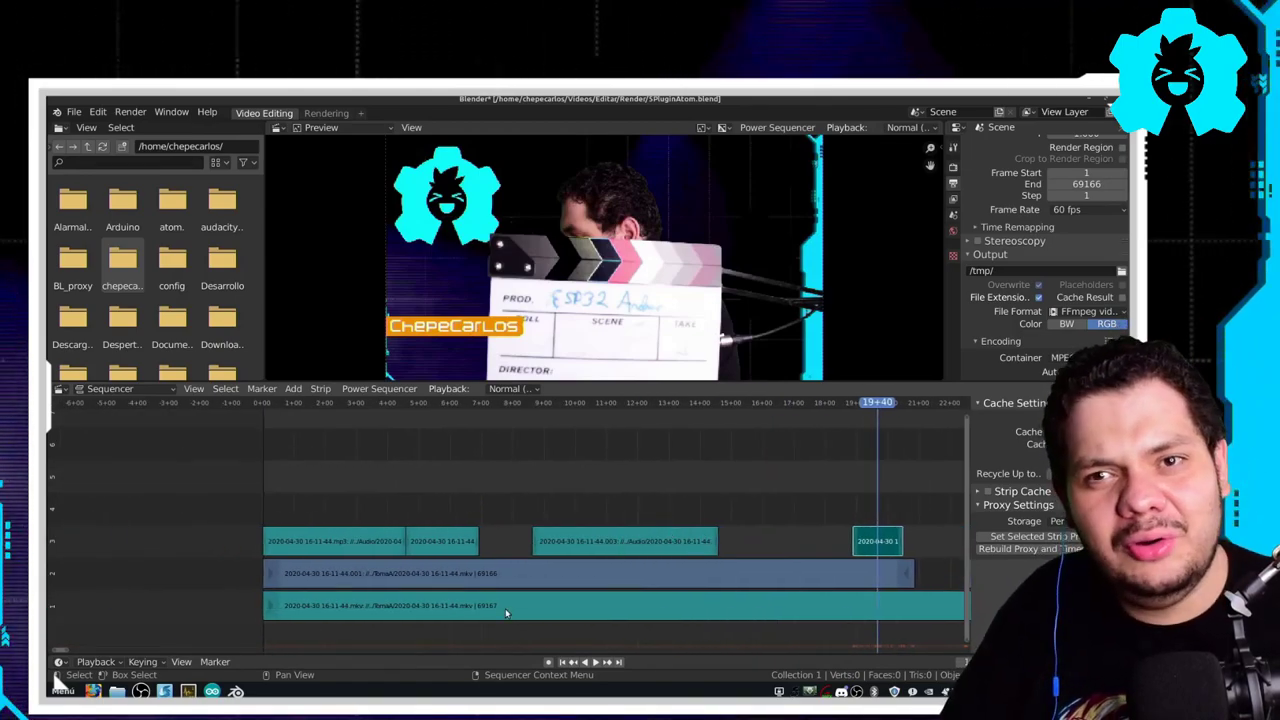
- Look up the waveform toggle shortcut in the GDQuest docs in Firefox
{"action": "mouse_move", "coordinate": [89, 149]}
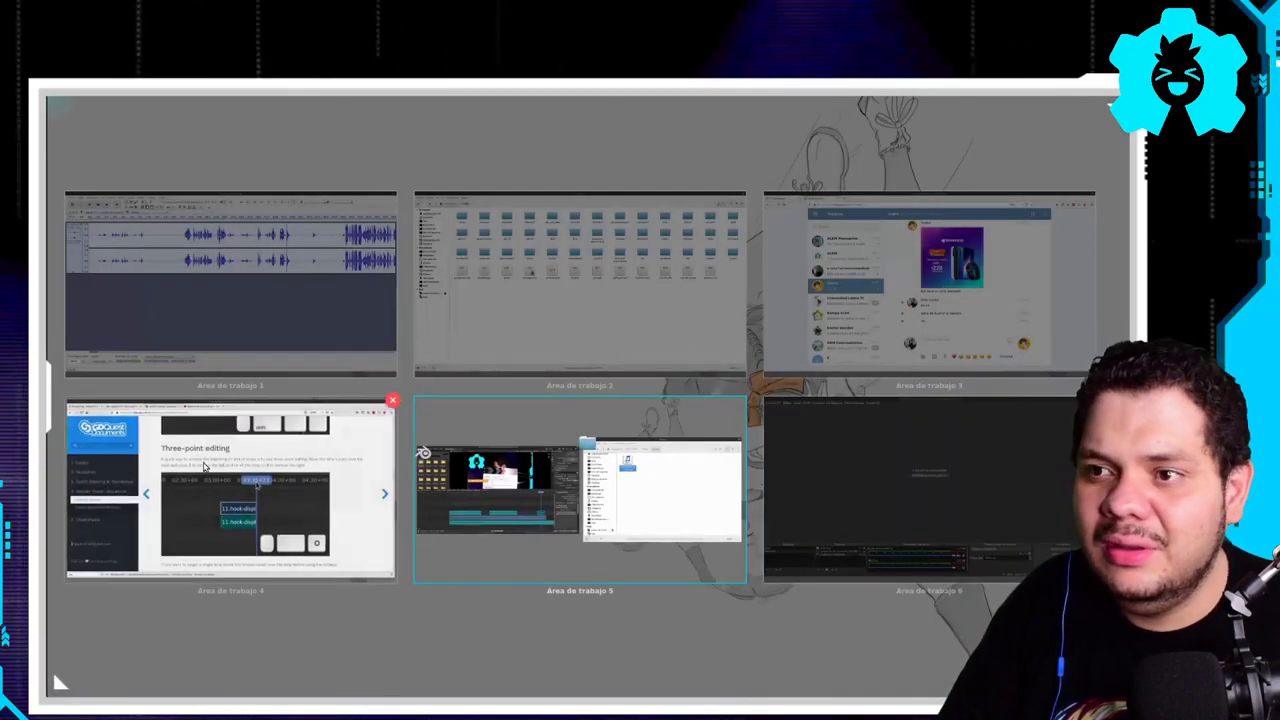
{"action": "left_click", "coordinate": [380, 420]}
{"action": "scroll", "coordinate": [454, 379], "scroll_direction": "down", "scroll_amount": 5}
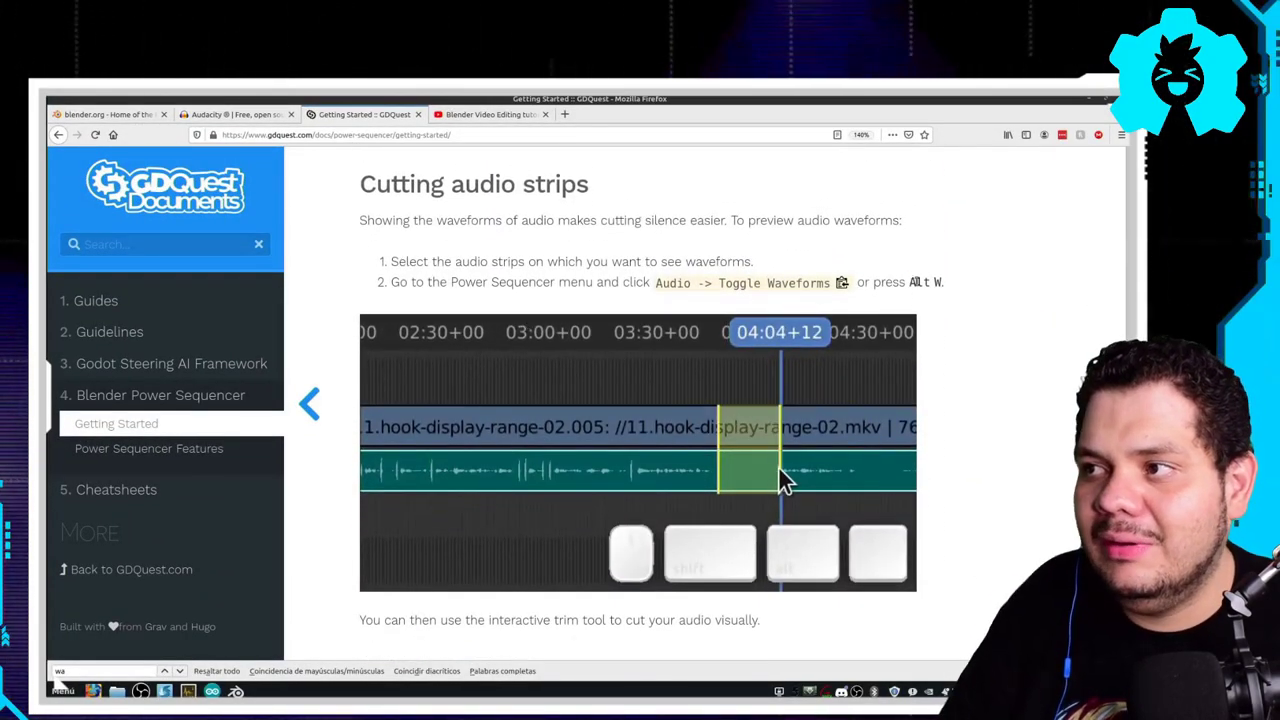
{"action": "left_click_drag", "start_coordinate": [908, 283], "coordinate": [942, 290]}
- Back in Blender, select the channel 1 camera strip and scrub around 9–15 seconds for the clap
{"action": "key", "text": "ctrl+alt+Right"}
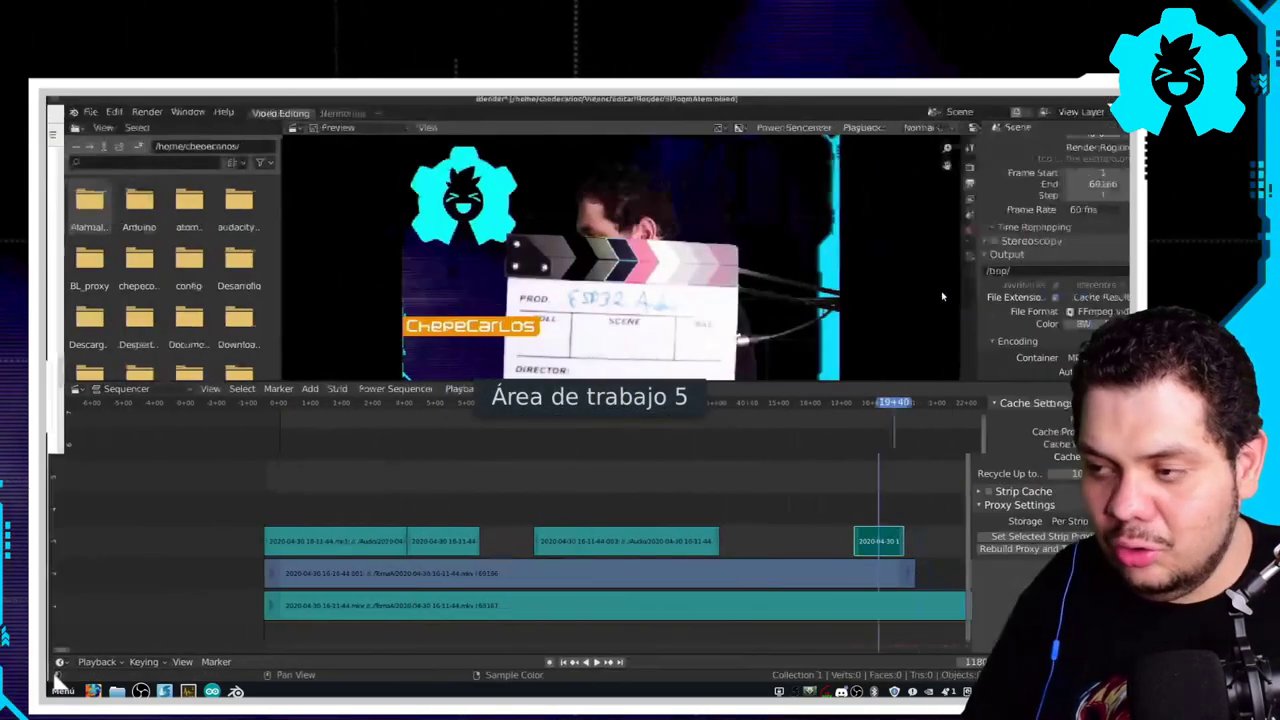
{"action": "left_click", "coordinate": [625, 615]}
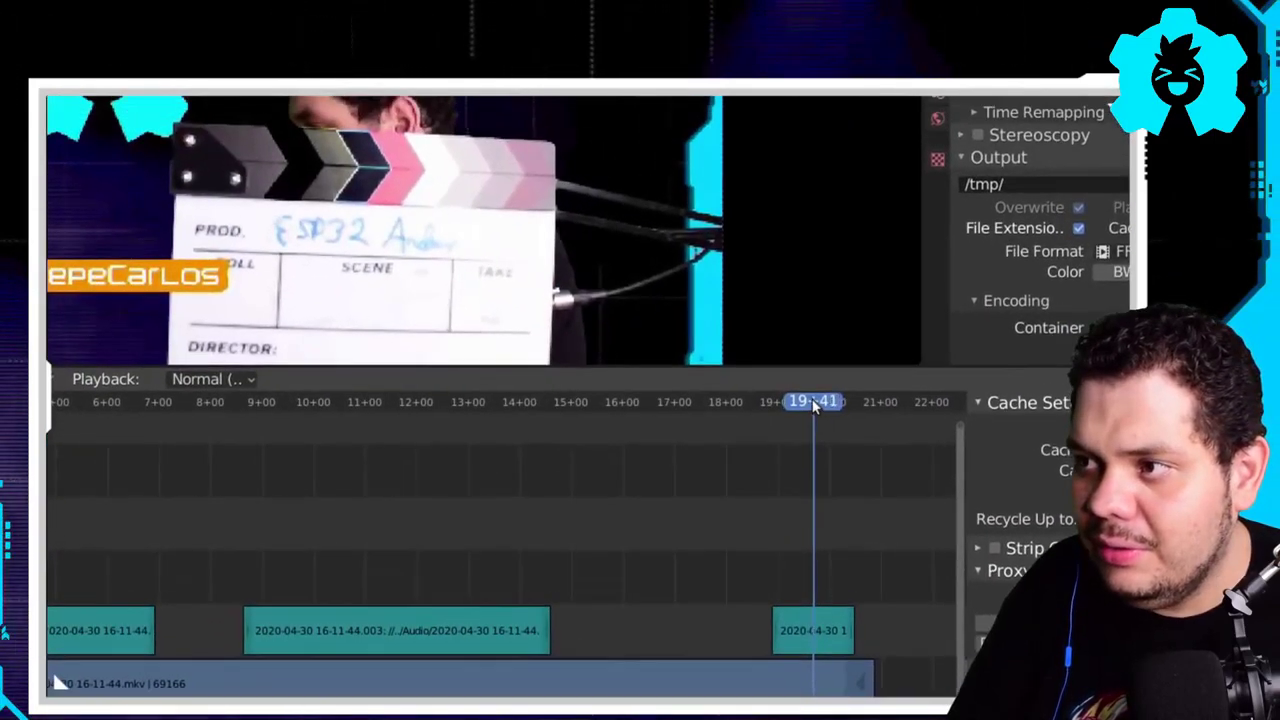
{"action": "left_click", "coordinate": [703, 420]}
{"action": "left_click_drag", "start_coordinate": [703, 428], "coordinate": [607, 430]}
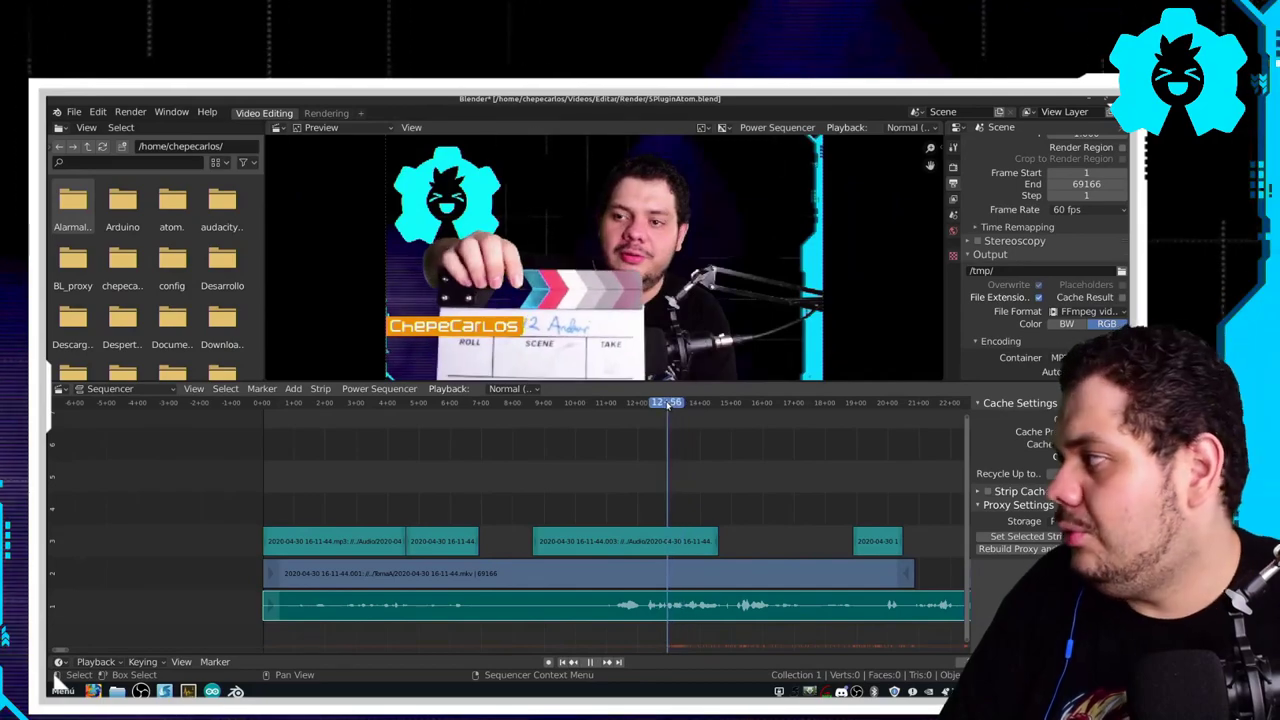
{"action": "left_click_drag", "start_coordinate": [680, 430], "coordinate": [580, 430]}
{"action": "left_click", "coordinate": [672, 435]}
{"action": "key", "text": "space"}
{"action": "left_click", "coordinate": [525, 402]}
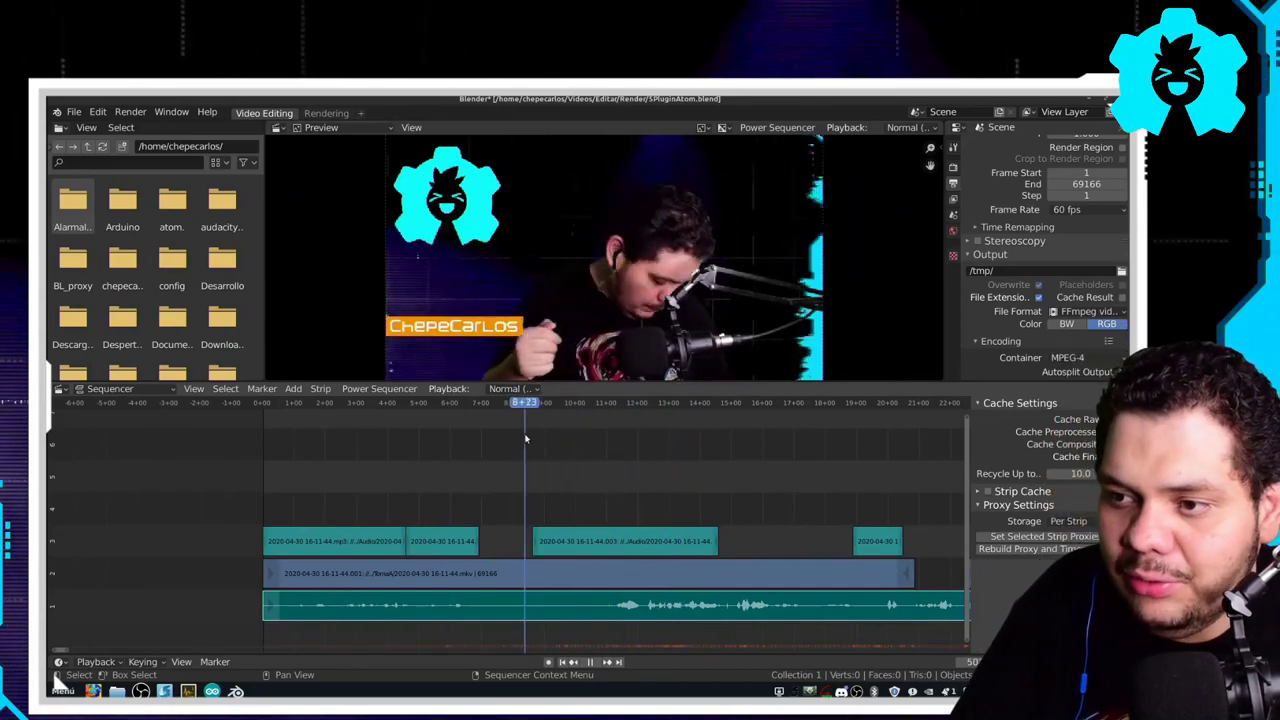
{"action": "key", "text": "space"}
- Split the audio and video strips with K at about 01:06+48
{"action": "scroll", "coordinate": [786, 507], "scroll_direction": "right", "scroll_amount": 10}
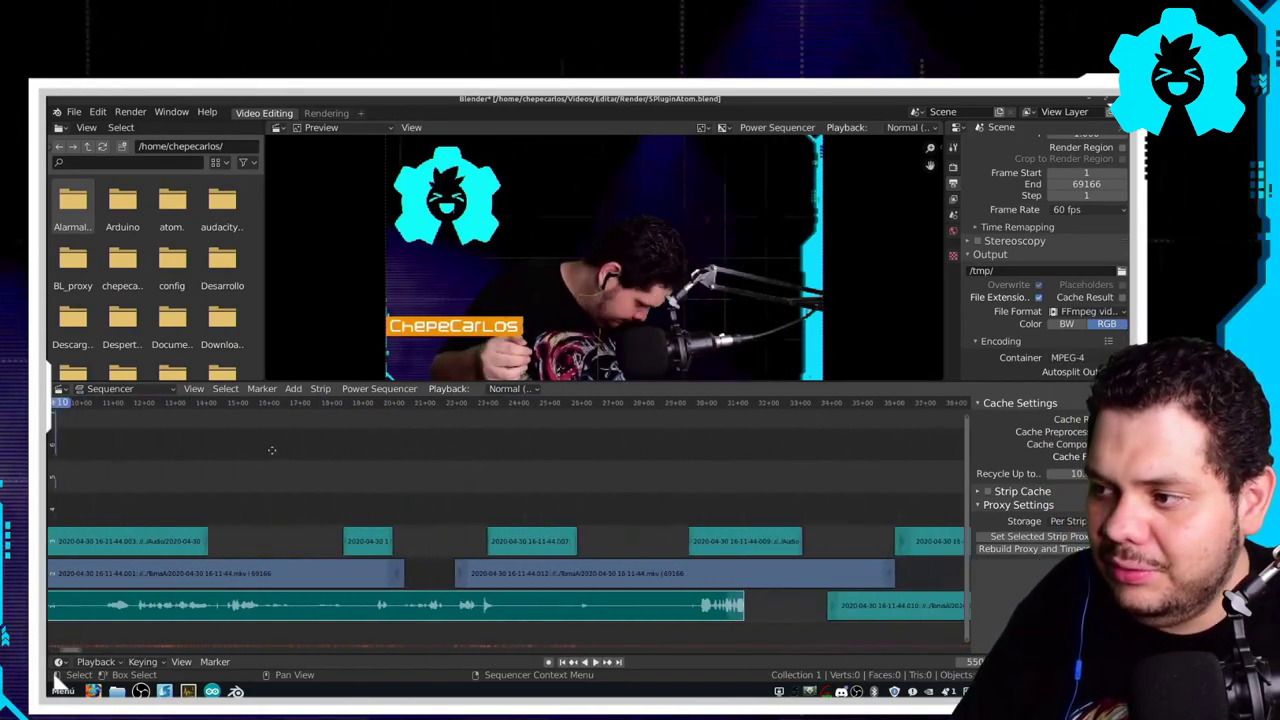
{"action": "scroll", "coordinate": [690, 545], "scroll_direction": "right", "scroll_amount": 5}
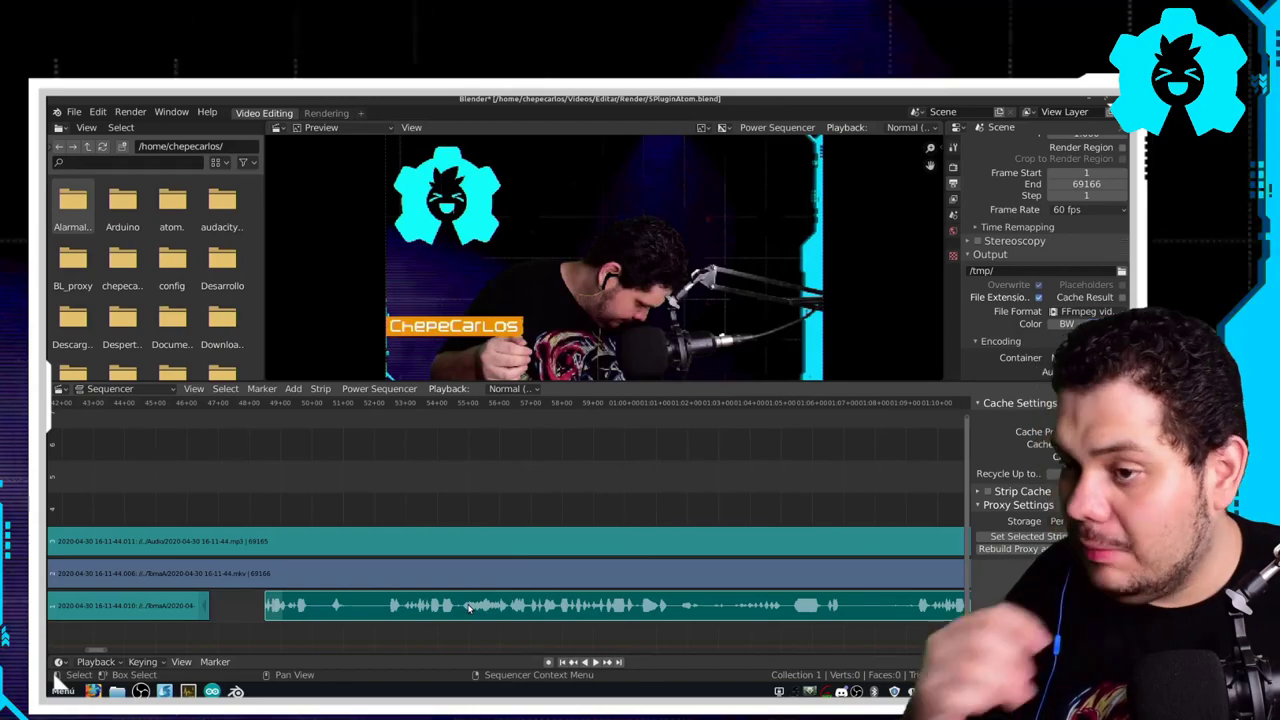
{"action": "key", "text": "space"}
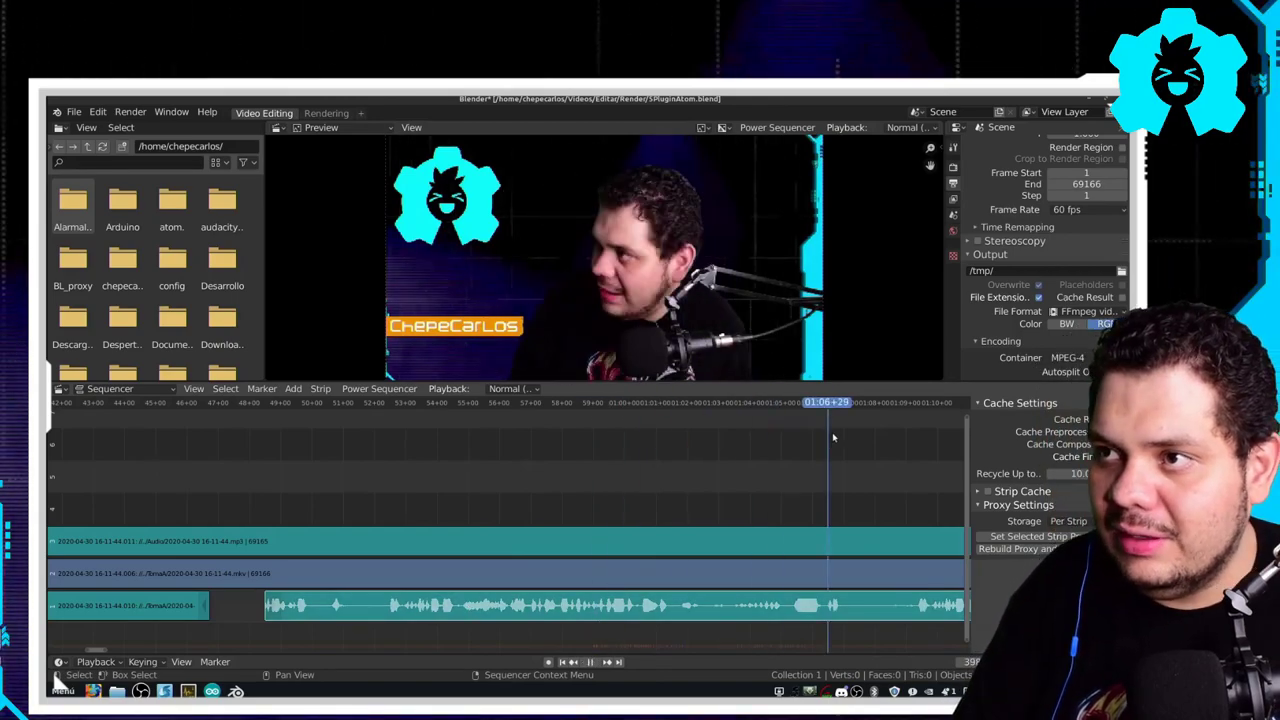
{"action": "left_click_drag", "start_coordinate": [632, 440], "coordinate": [844, 457]}
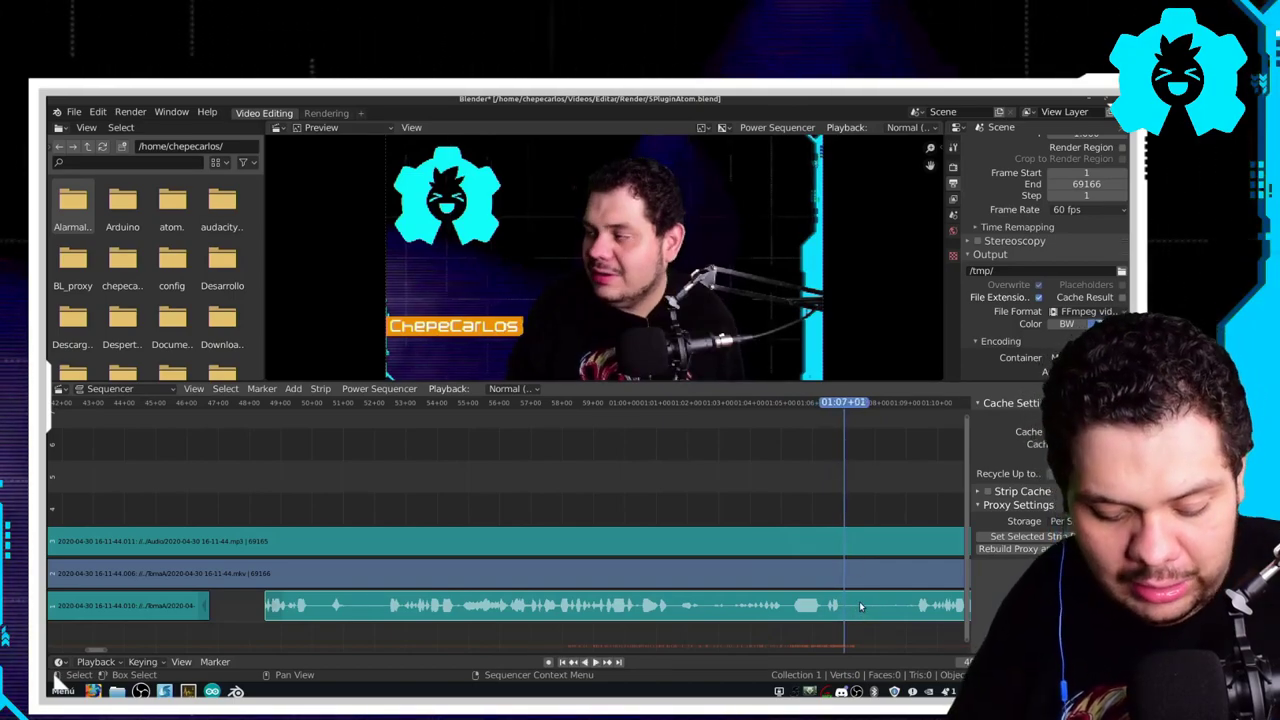
{"action": "key", "text": "k"}
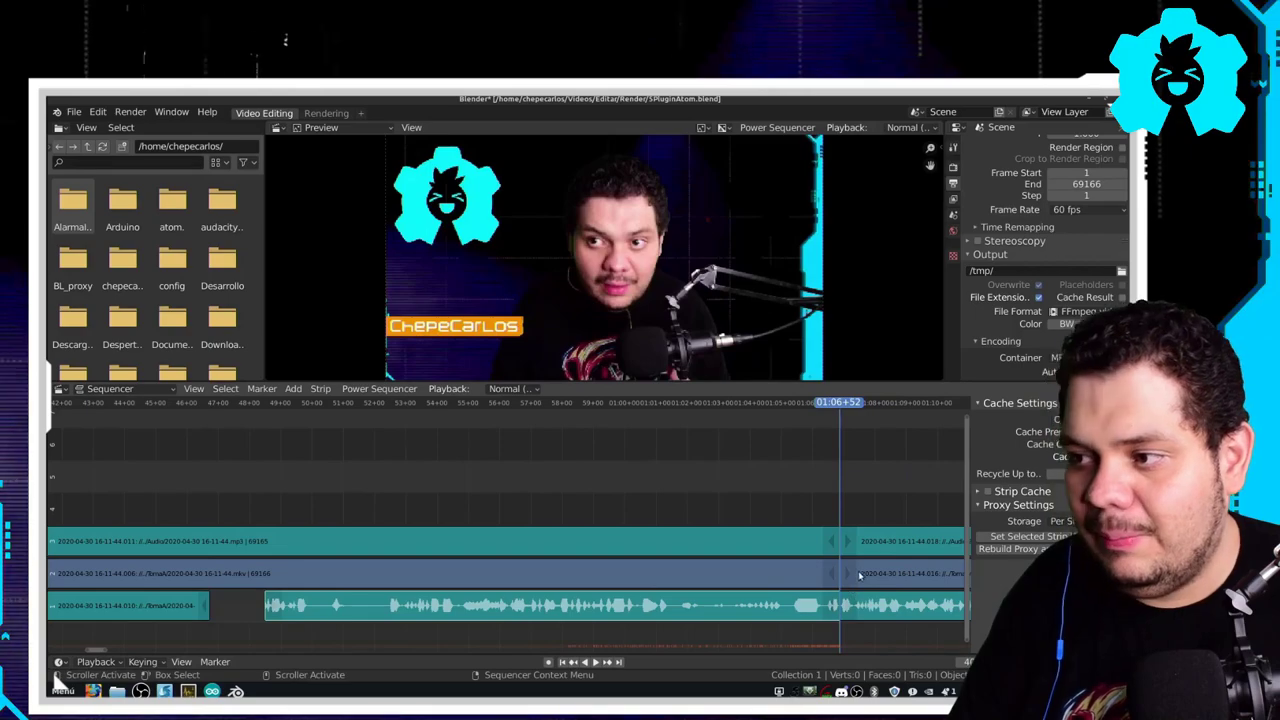
{"action": "scroll", "coordinate": [859, 575], "scroll_direction": "right", "scroll_amount": 3}
{"action": "scroll", "coordinate": [700, 572], "scroll_direction": "right", "scroll_amount": 6}
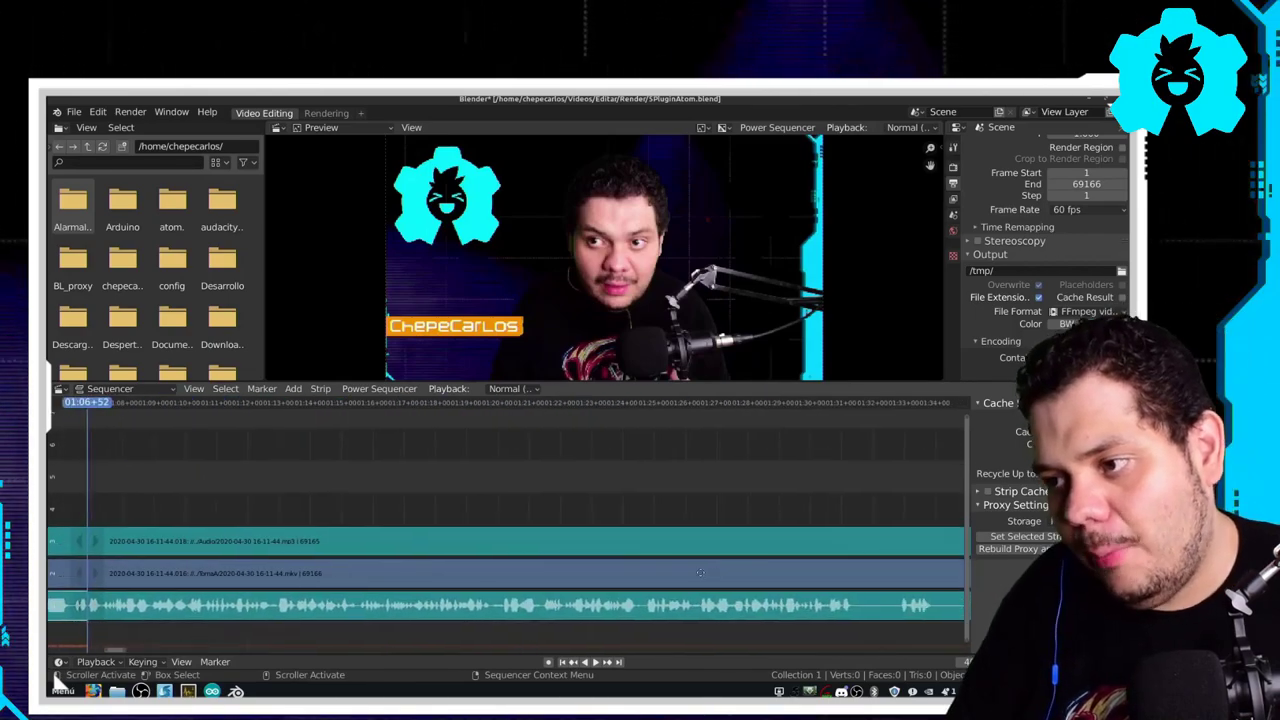
{"action": "scroll", "coordinate": [700, 572], "scroll_direction": "right", "scroll_amount": 3}
{"action": "scroll", "coordinate": [600, 506], "scroll_direction": "right", "scroll_amount": 3}
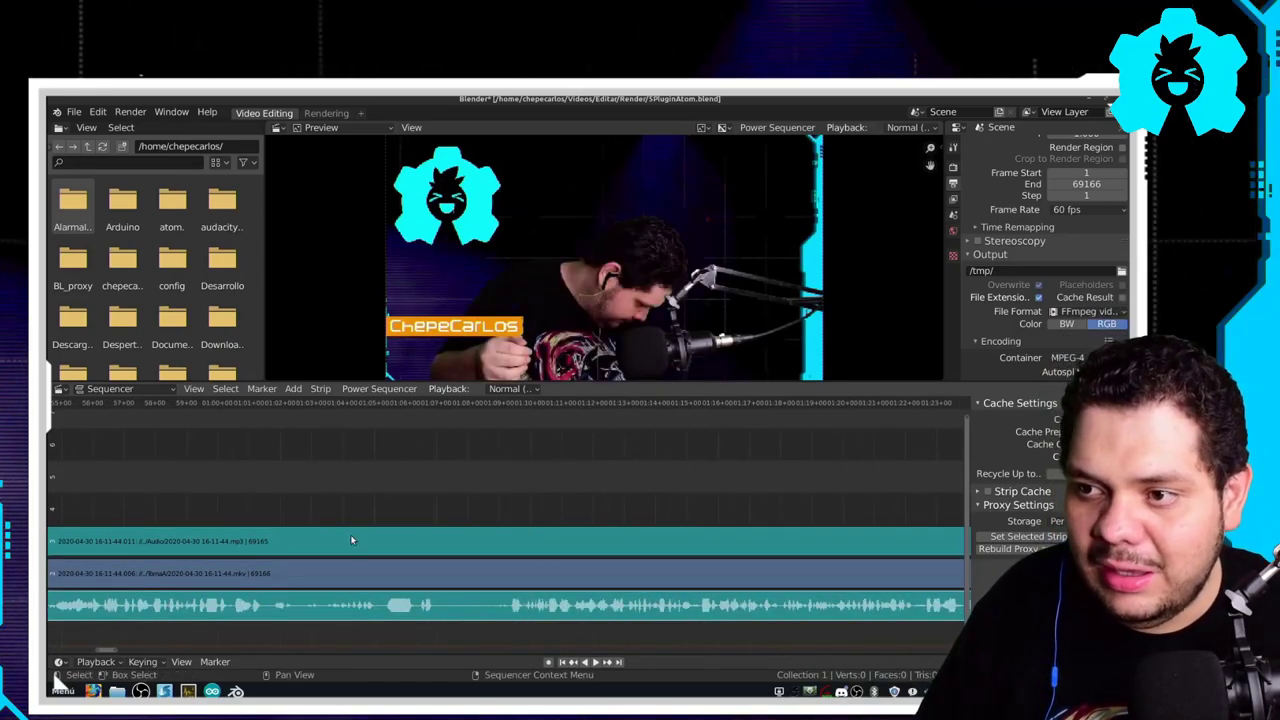
{"action": "scroll", "coordinate": [762, 509], "scroll_direction": "left", "scroll_amount": 10}
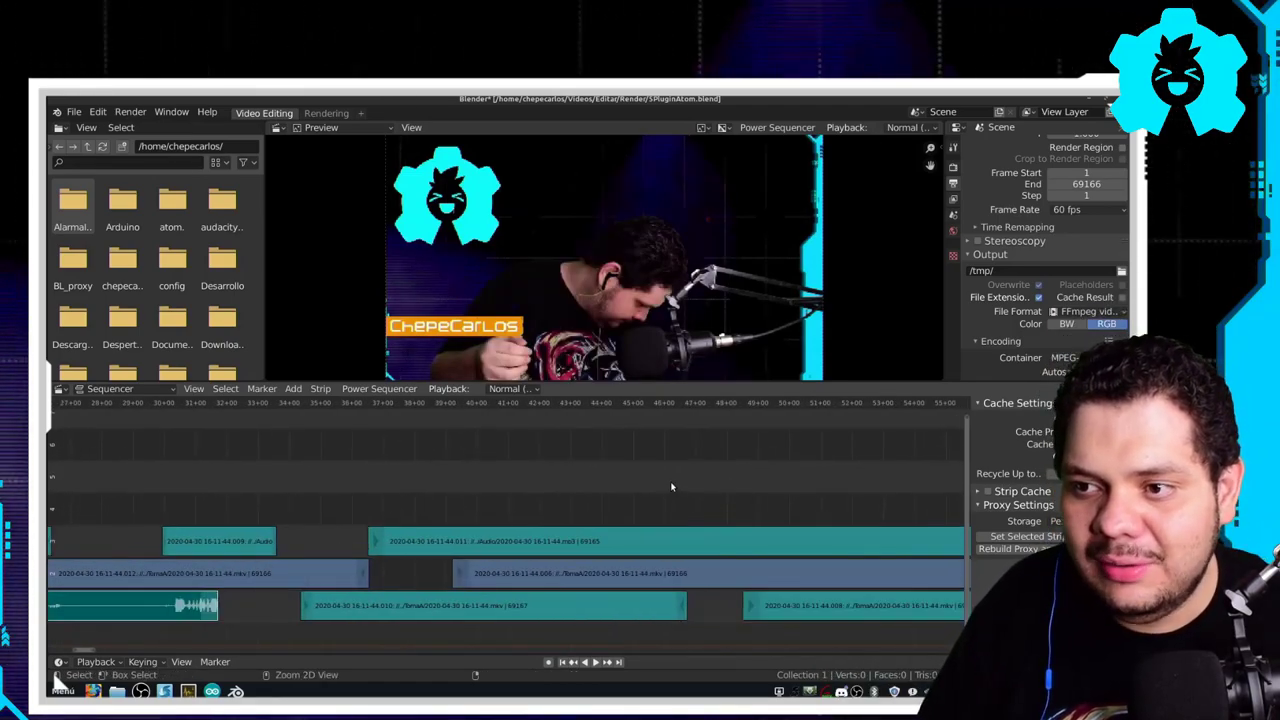
{"action": "scroll", "coordinate": [719, 489], "scroll_direction": "down", "scroll_amount": 3}
{"action": "scroll", "coordinate": [530, 480], "scroll_direction": "down", "scroll_amount": 2}
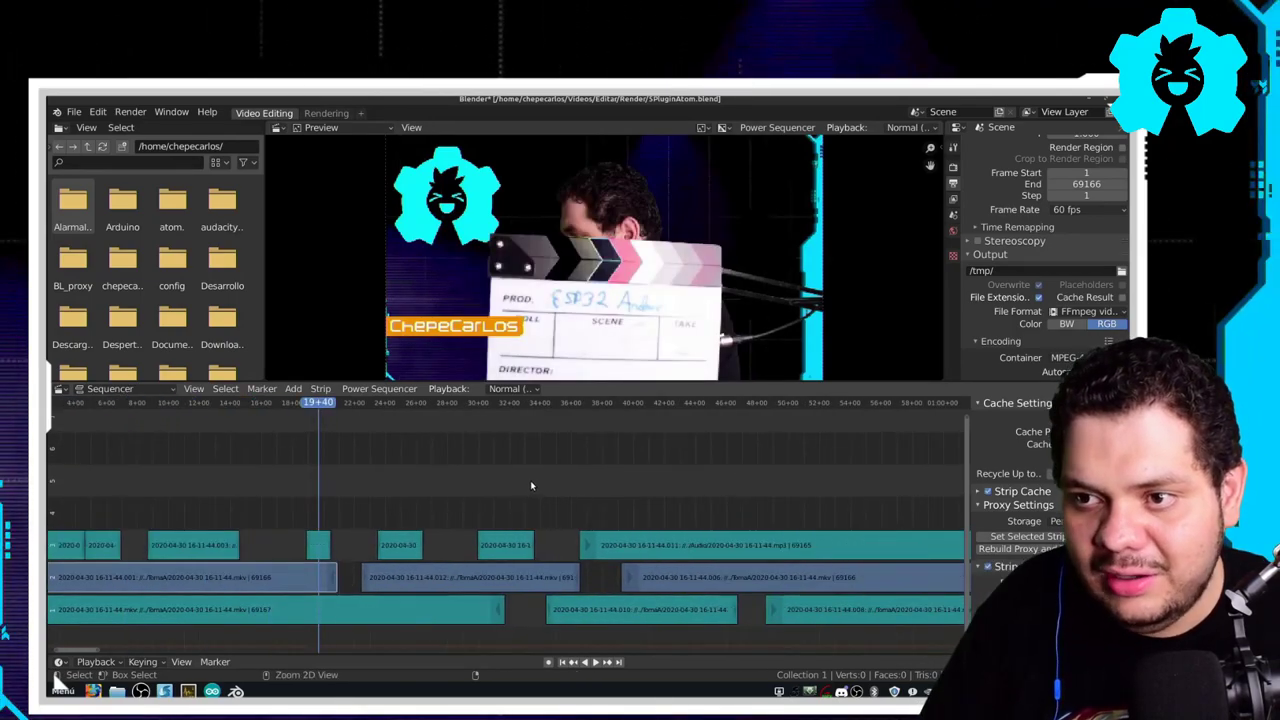
{"action": "key", "text": "alt+Tab"}
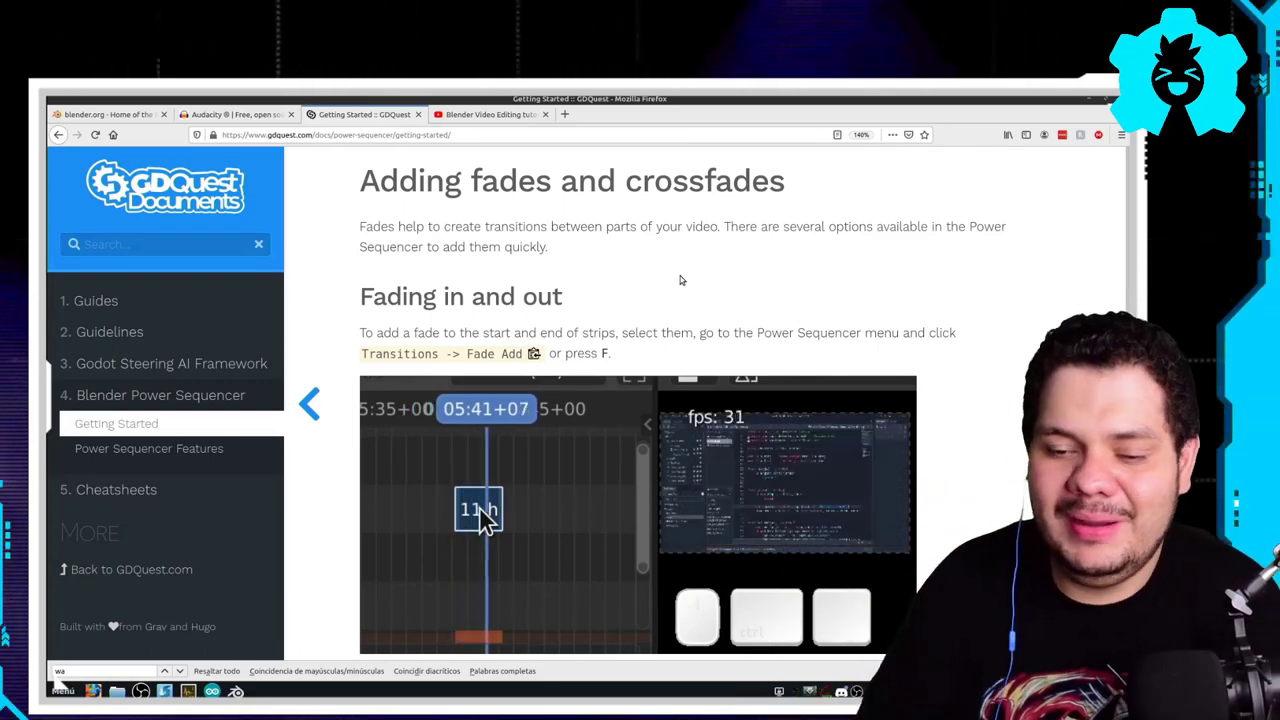
{"action": "key", "text": "ctrl+alt+Right"}
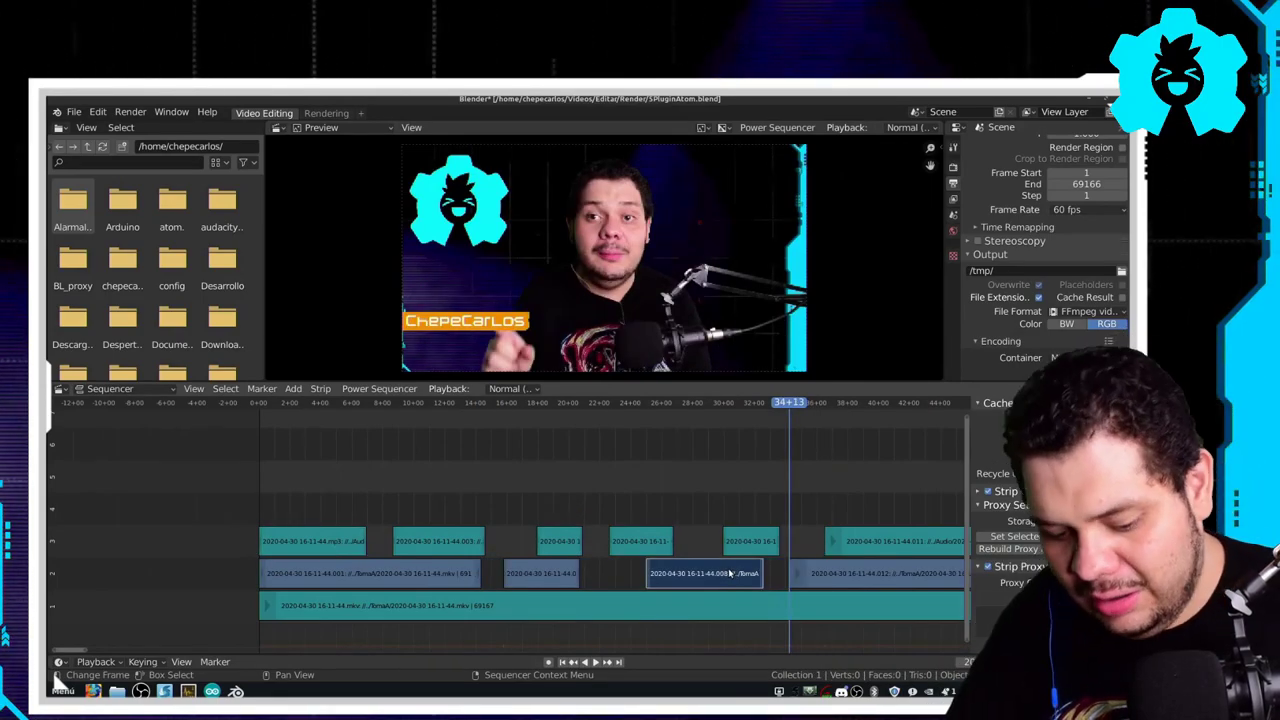
- Move the 16-11-44.008 clip up to channel 4, check it at 12+52, then go to the fades docs
{"action": "key", "text": "g"}
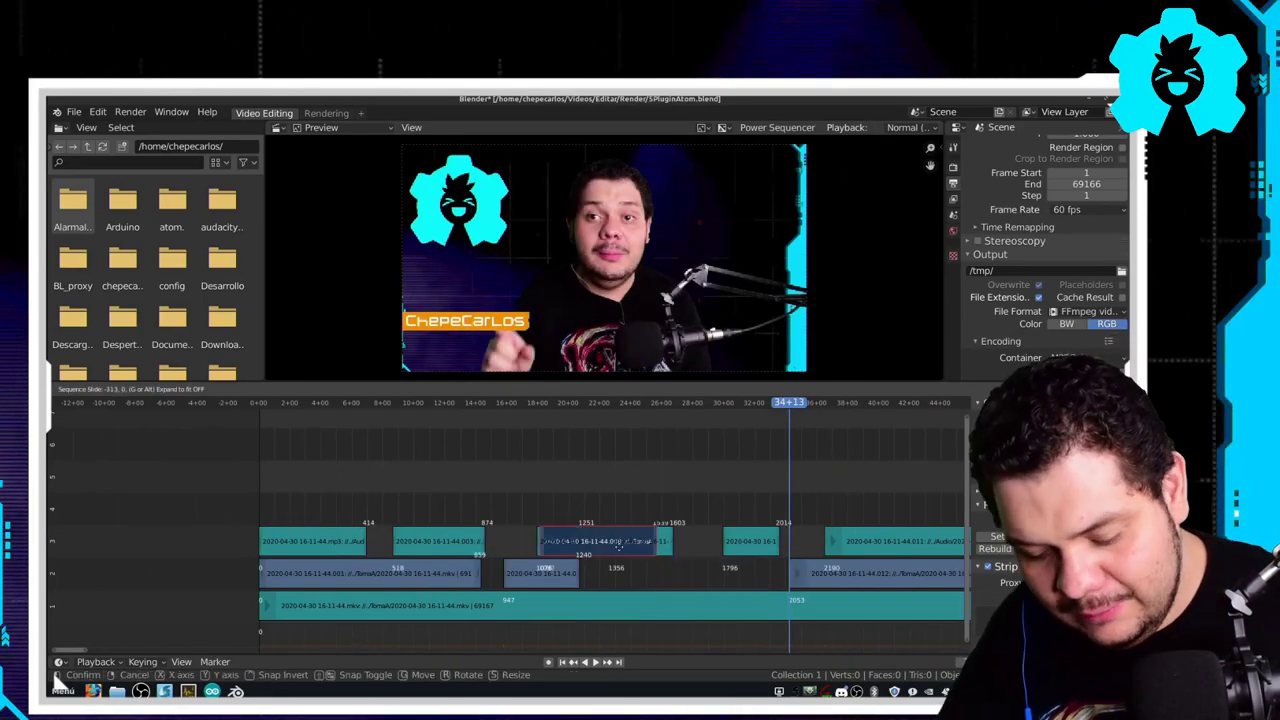
{"action": "scroll", "coordinate": [628, 438], "scroll_direction": "up", "scroll_amount": 4}
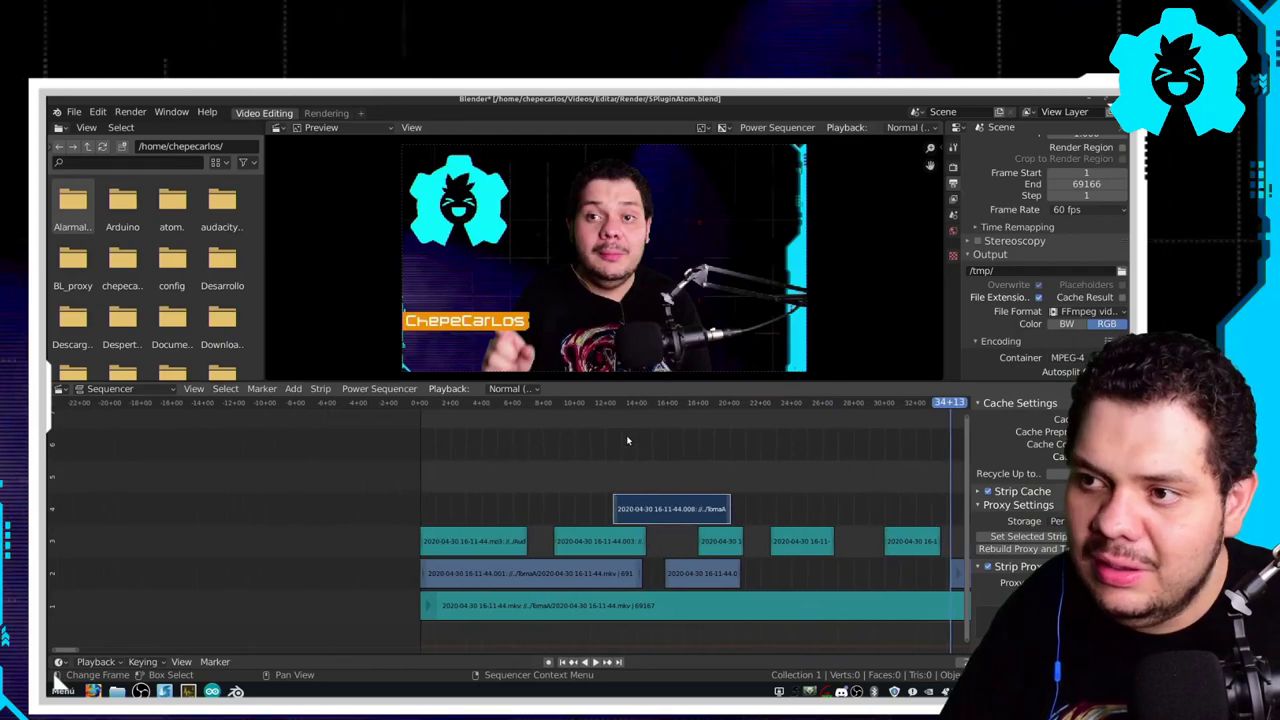
{"action": "mouse_move", "coordinate": [669, 417]}
{"action": "left_mouse_down"}
{"action": "mouse_move", "coordinate": [715, 407]}
{"action": "mouse_move", "coordinate": [675, 418]}
{"action": "left_mouse_up"}
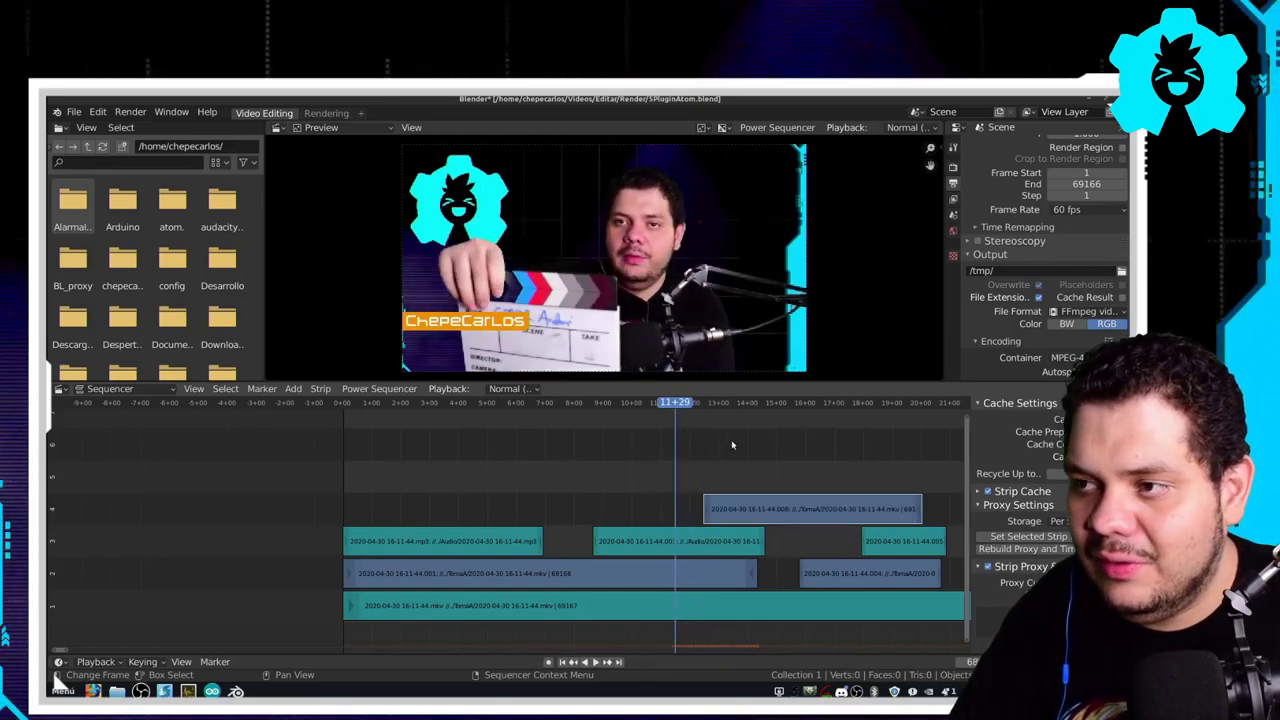
{"action": "key", "text": "ctrl+alt+Right"}
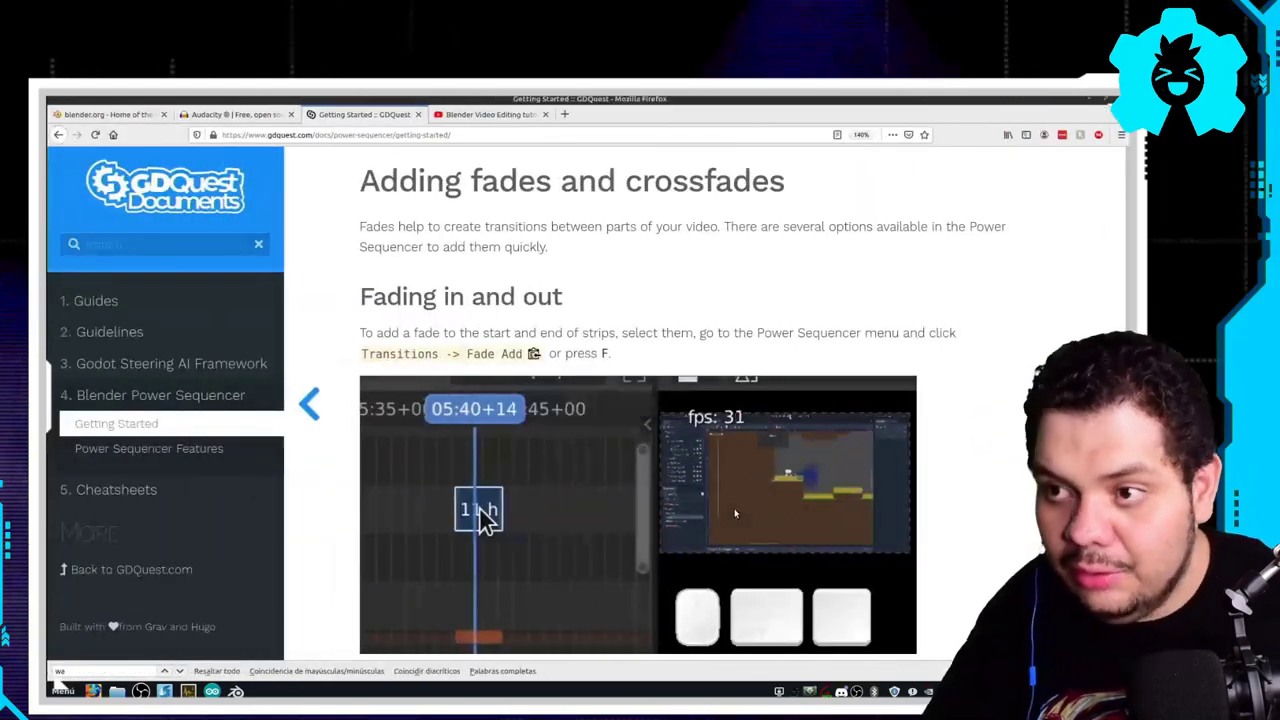
- Scroll down to 'Editing and removing fades', then go back to Blender's sequencer
{"action": "scroll", "coordinate": [590, 367], "scroll_direction": "down", "scroll_amount": 5}
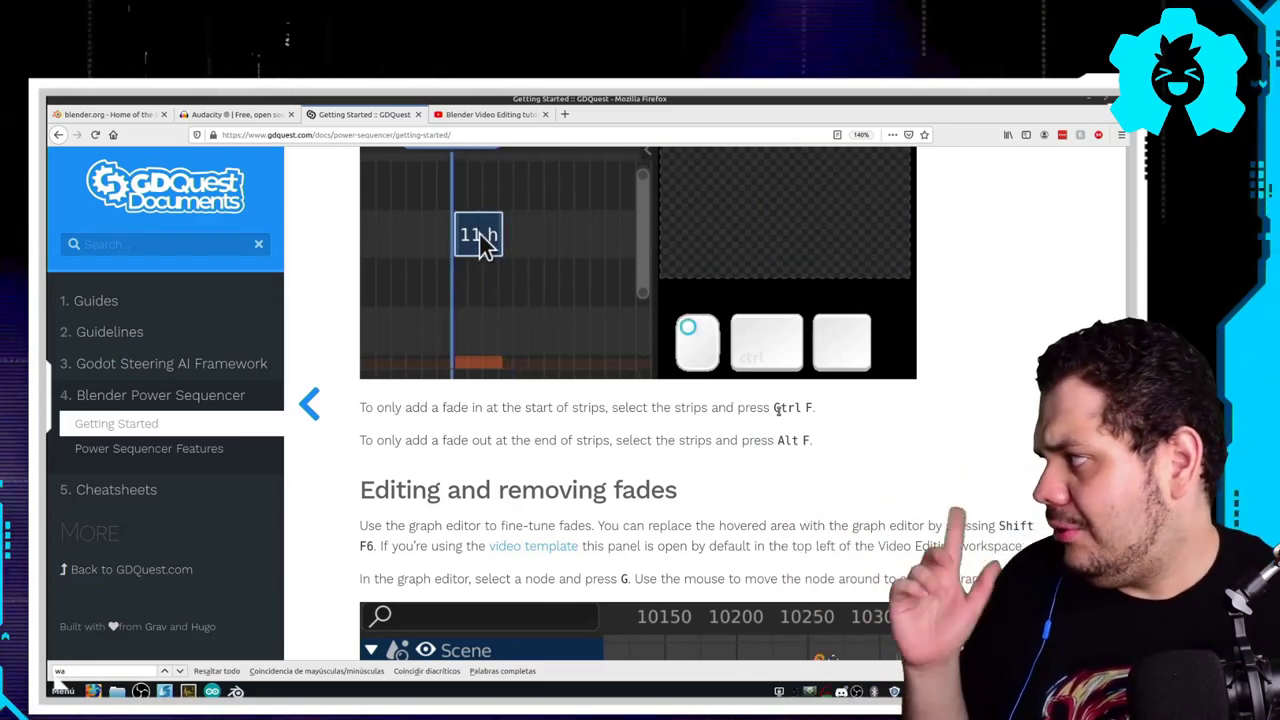
{"action": "key", "text": "ctrl+alt+Right"}
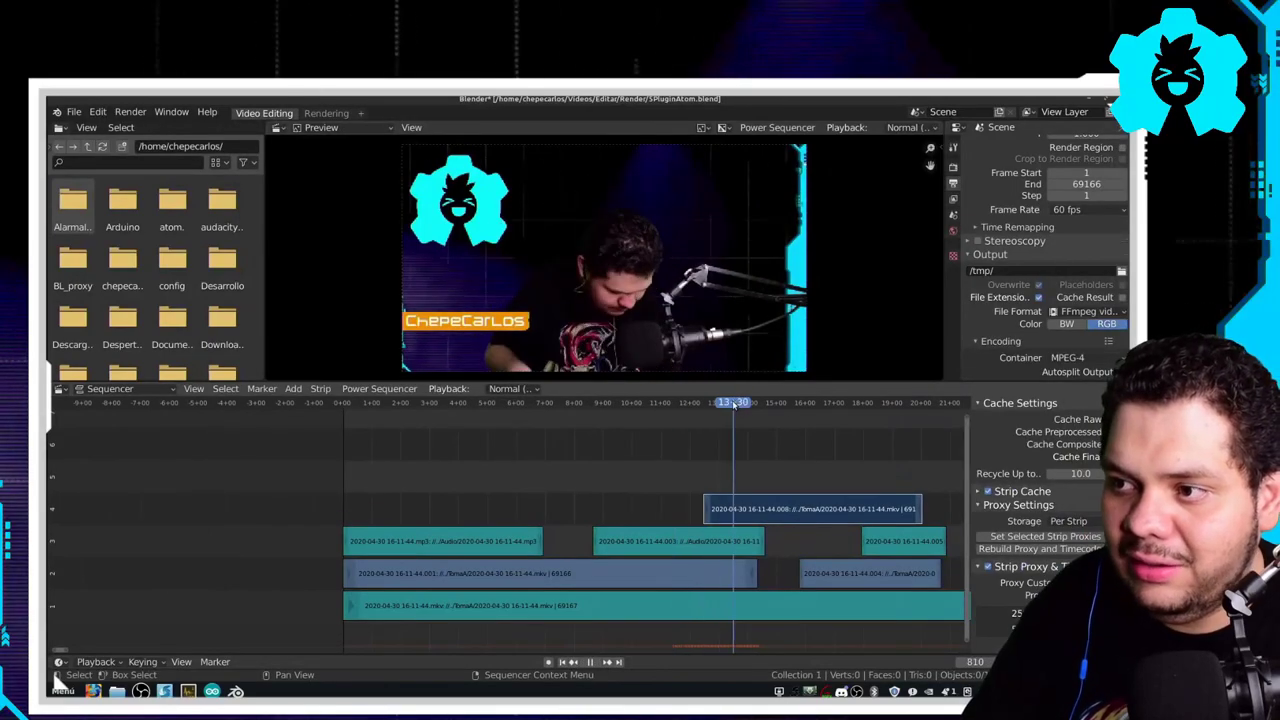
- Play the footage from 12+22 and add a fade to the selected strip
{"action": "left_click_drag", "start_coordinate": [683, 402], "coordinate": [682, 507]}
{"action": "scroll", "coordinate": [682, 507], "scroll_direction": "right", "scroll_amount": 3}
{"action": "key", "text": "space"}
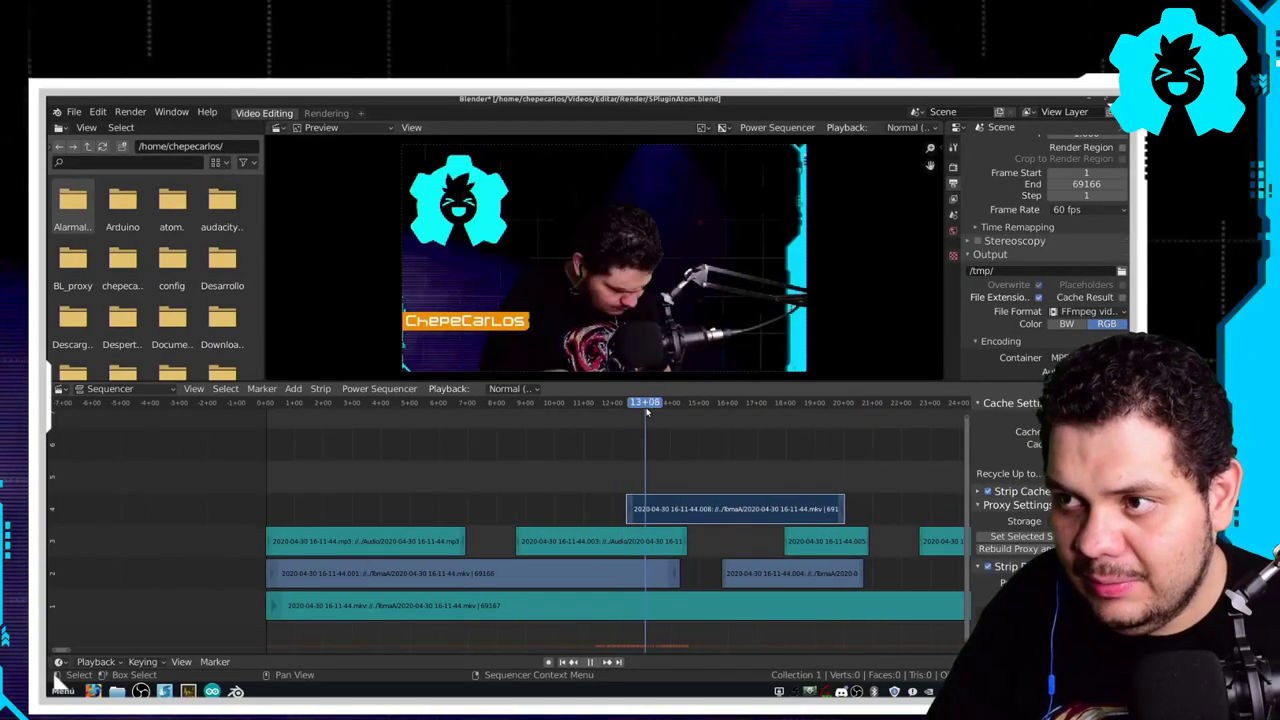
{"action": "key", "text": "ctrl+f"}
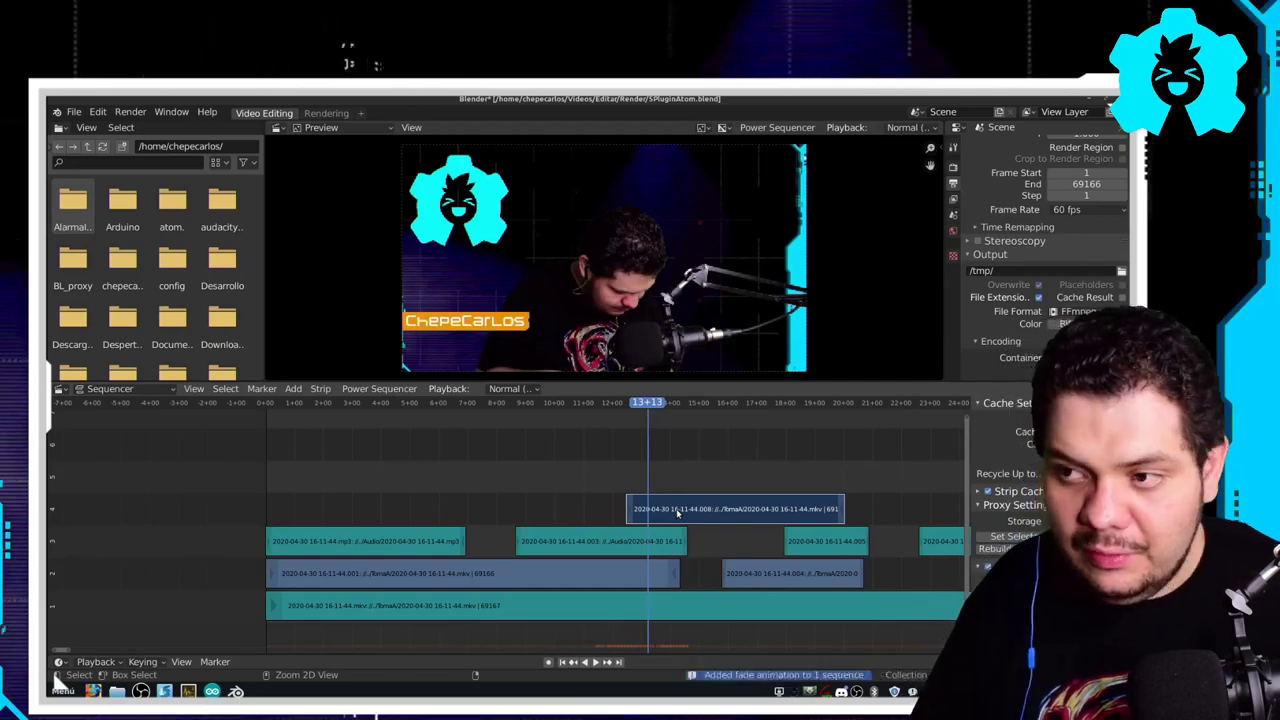
- Move the audio strip up to channel 5 and the video strip down to channel 3
{"action": "mouse_move", "coordinate": [651, 401]}
{"action": "left_mouse_down"}
{"action": "mouse_move", "coordinate": [675, 404]}
{"action": "mouse_move", "coordinate": [624, 408]}
{"action": "left_mouse_up"}
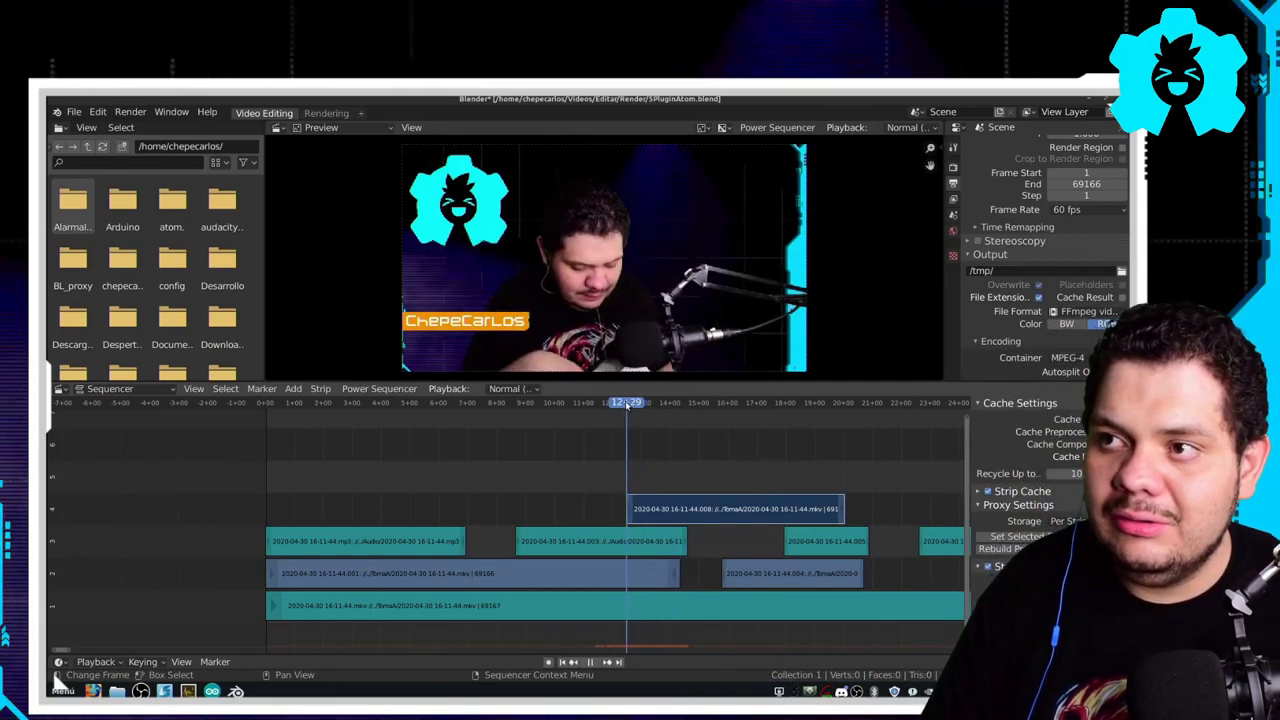
{"action": "left_click_drag", "start_coordinate": [561, 537], "coordinate": [531, 472]}
{"action": "left_click_drag", "start_coordinate": [710, 516], "coordinate": [701, 516]}
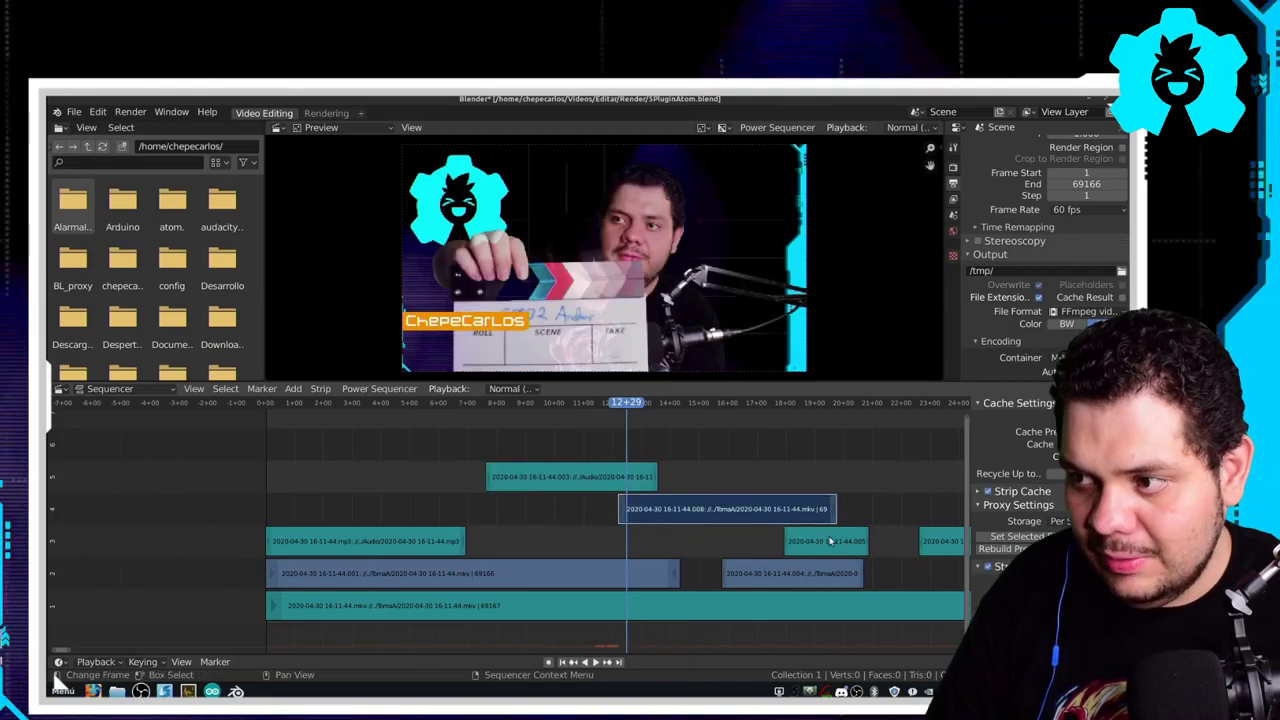
{"action": "left_click_drag", "start_coordinate": [846, 509], "coordinate": [809, 541]}
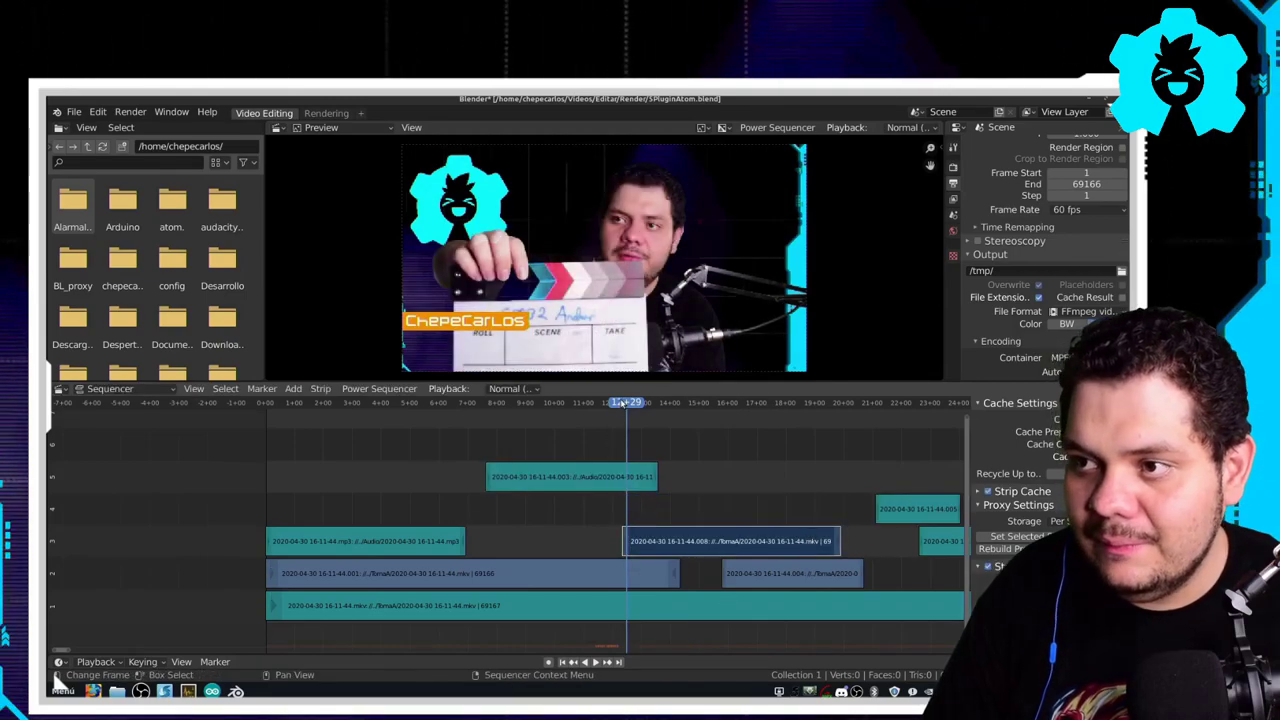
- Review playback around the clapperboard and move the 16-11-44.004 strip up to channel 4
{"action": "key", "text": "space"}
{"action": "left_click_drag", "start_coordinate": [653, 404], "coordinate": [627, 404]}
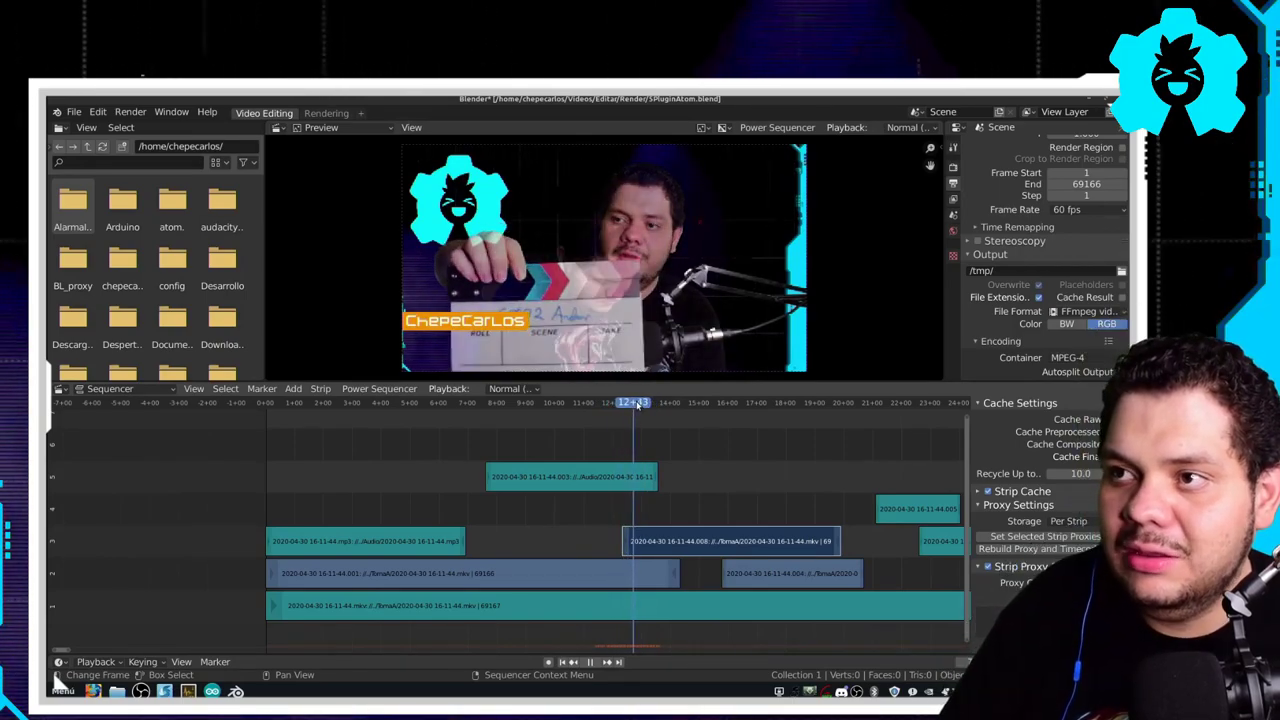
{"action": "mouse_move", "coordinate": [627, 404]}
{"action": "left_mouse_down"}
{"action": "mouse_move", "coordinate": [662, 404]}
{"action": "mouse_move", "coordinate": [571, 404]}
{"action": "mouse_move", "coordinate": [684, 400]}
{"action": "left_mouse_up"}
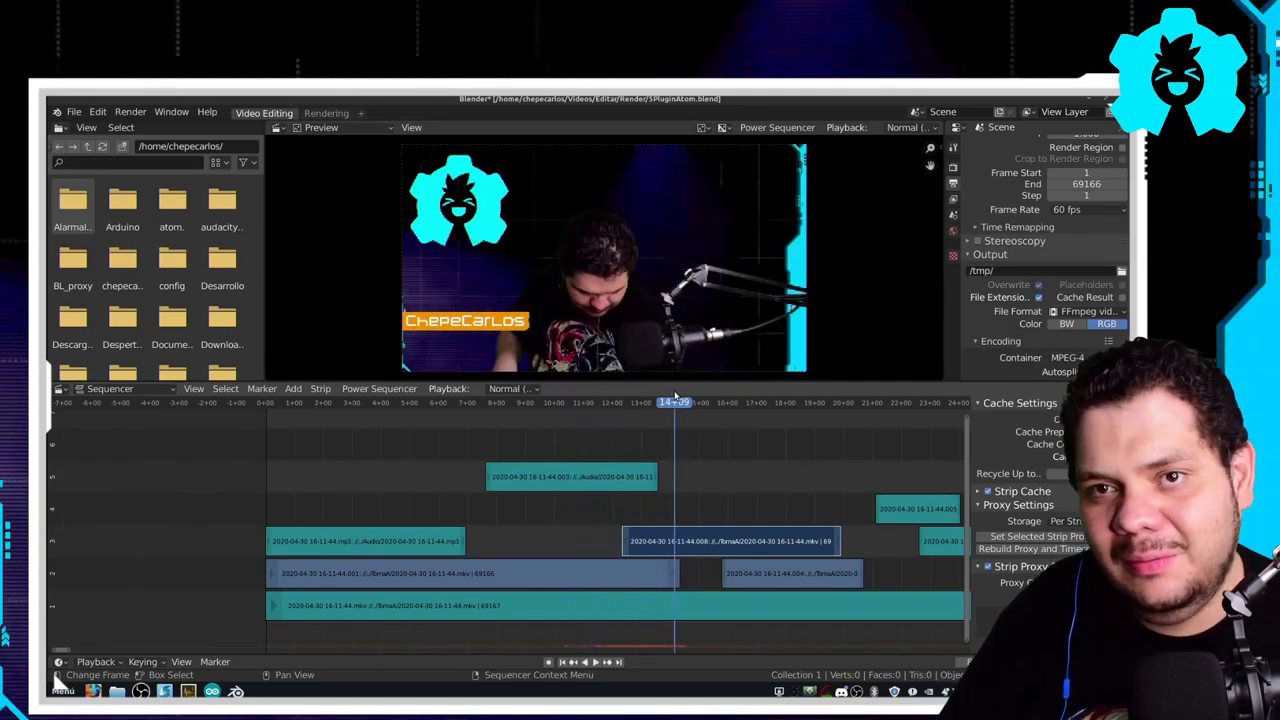
{"action": "left_click_drag", "start_coordinate": [812, 568], "coordinate": [736, 513]}
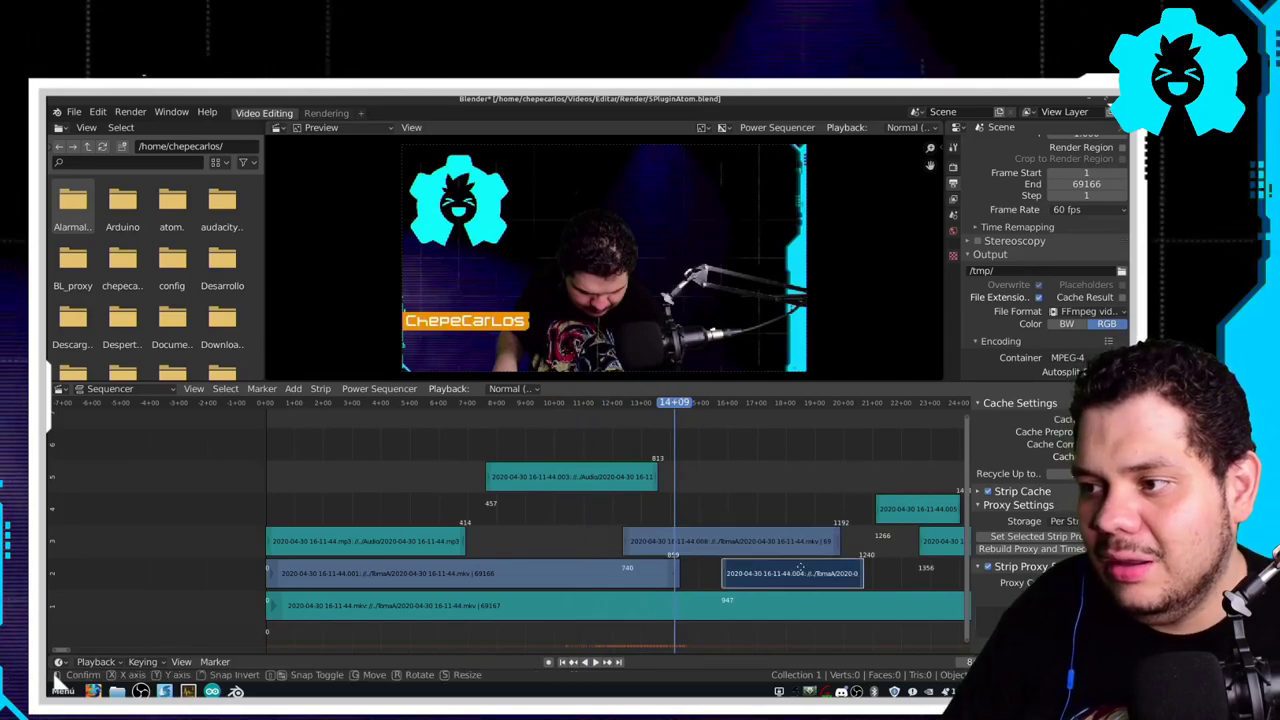
- Play from around 17 seconds, stop at the clapperboard, and scrub back to 16+53
{"action": "left_click", "coordinate": [771, 404]}
{"action": "key", "text": "space"}
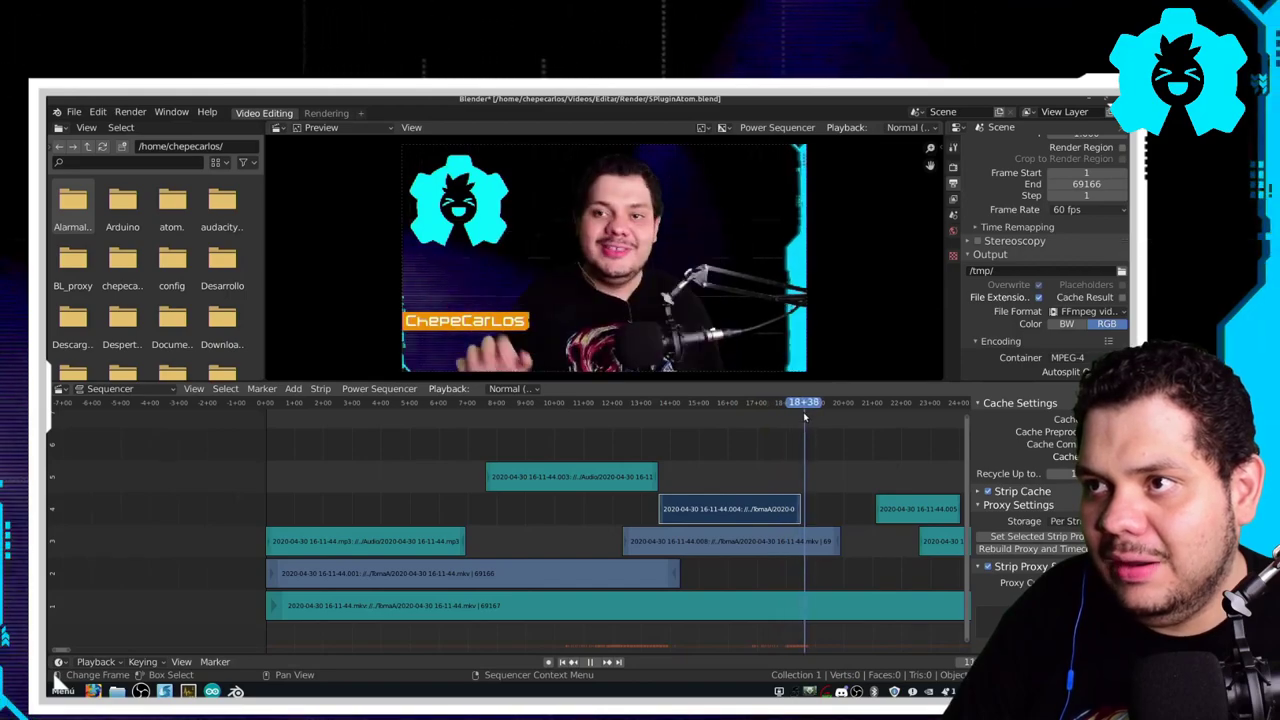
{"action": "key", "text": "Escape"}
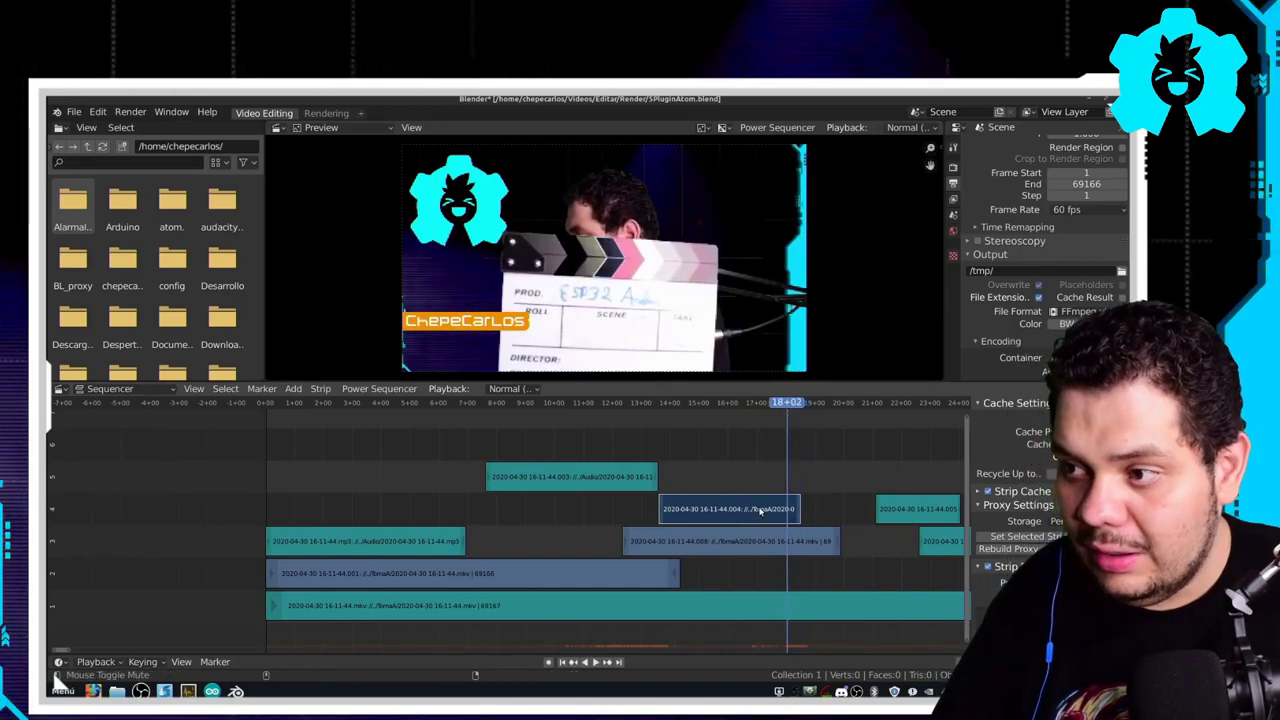
{"action": "left_click_drag", "start_coordinate": [787, 405], "coordinate": [754, 405]}
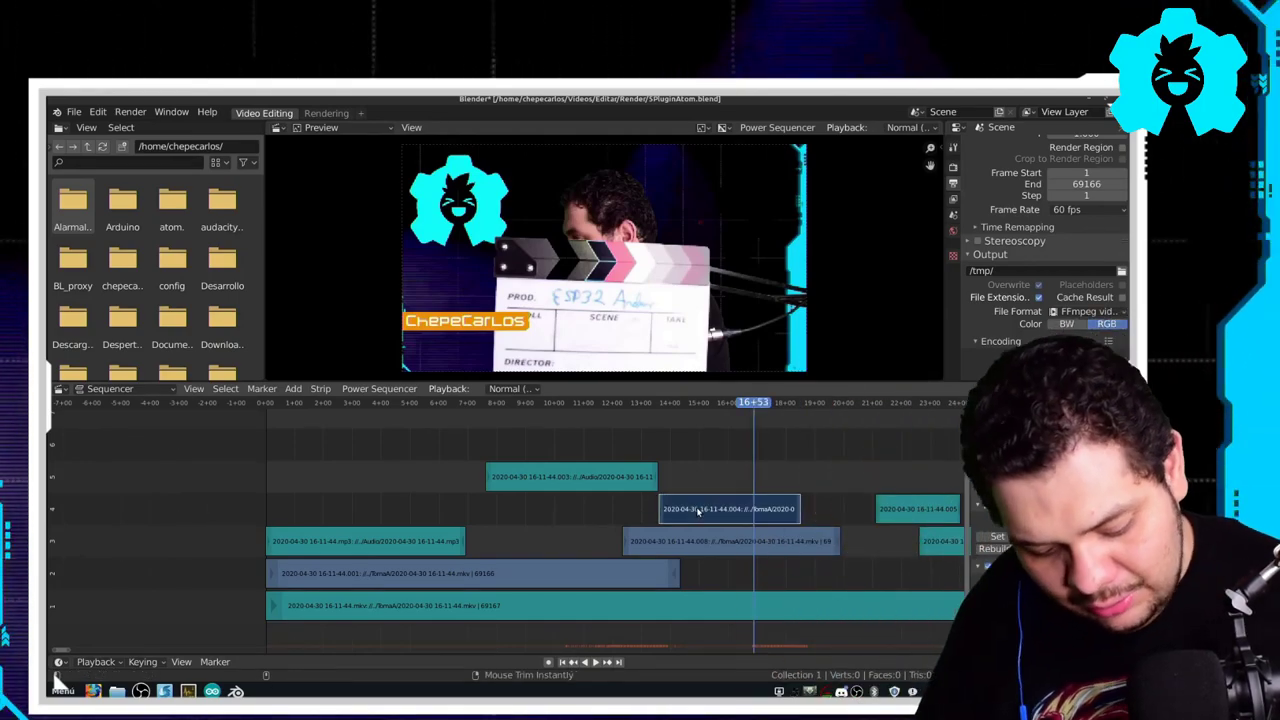
- Add a Power Sequencer fade to the camera clip strip on channel 3
{"action": "key", "text": "ctrl"}
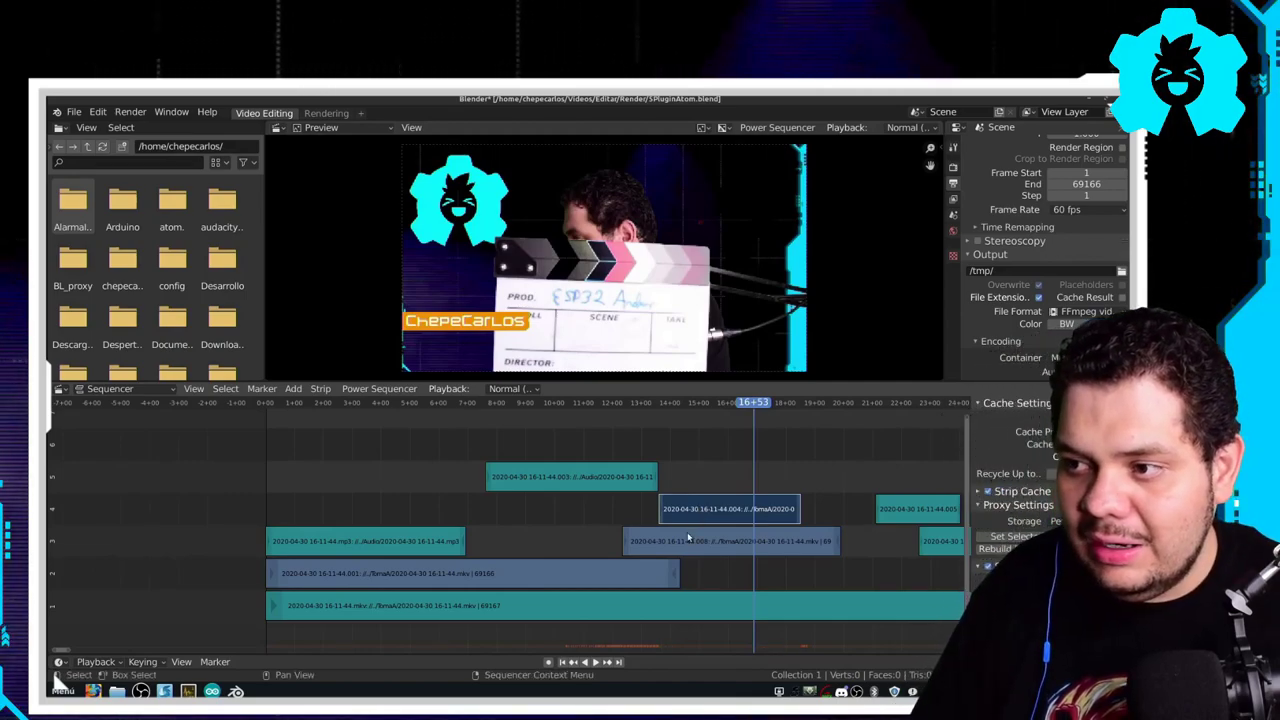
{"action": "left_click", "coordinate": [688, 538]}
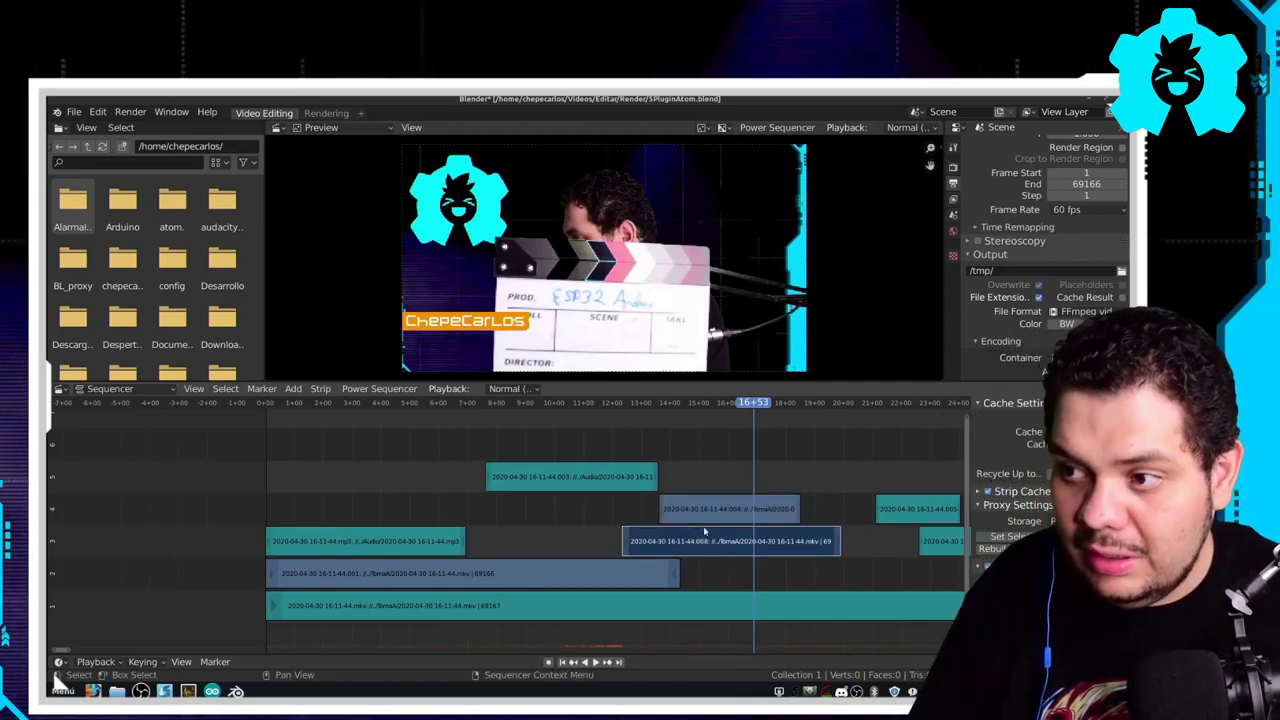
{"action": "left_click_drag", "start_coordinate": [761, 412], "coordinate": [641, 403]}
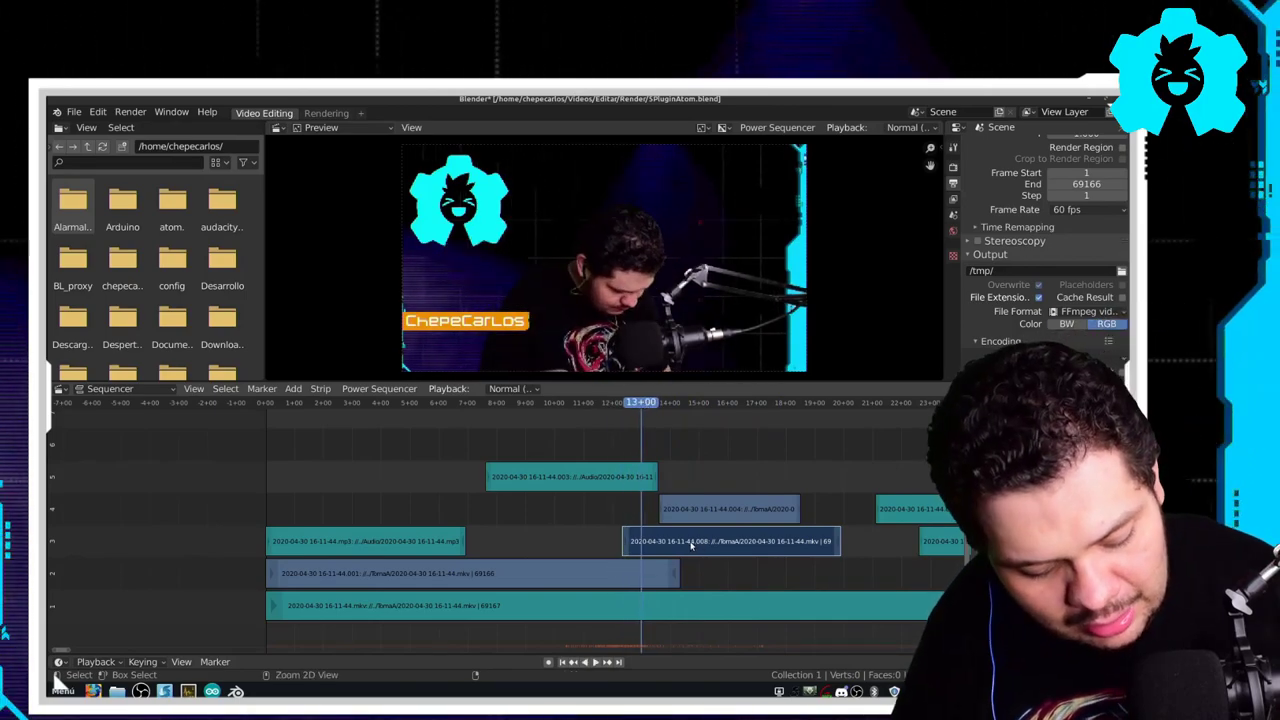
{"action": "key", "text": "ctrl+alt+f"}
- Play from 12+10 to preview the new fade on the clip
{"action": "left_click", "coordinate": [625, 402]}
{"action": "key", "text": "space"}
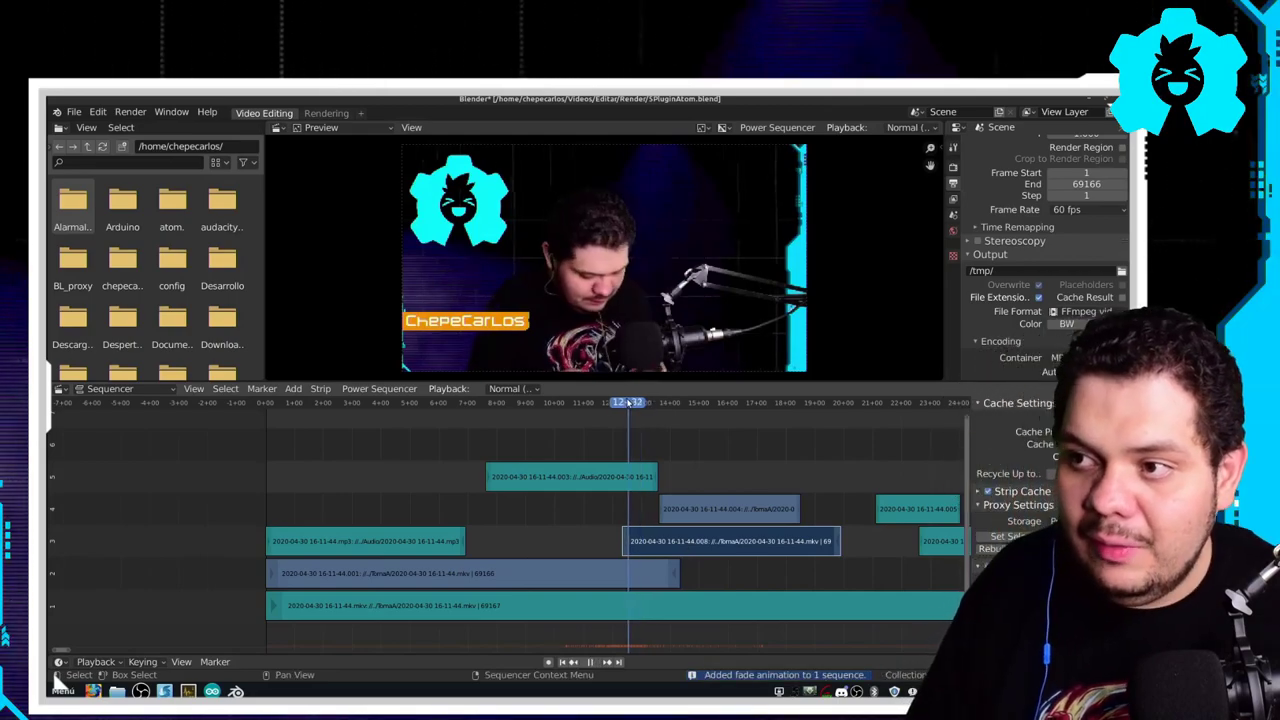
{"action": "left_click_drag", "start_coordinate": [623, 402], "coordinate": [628, 403]}
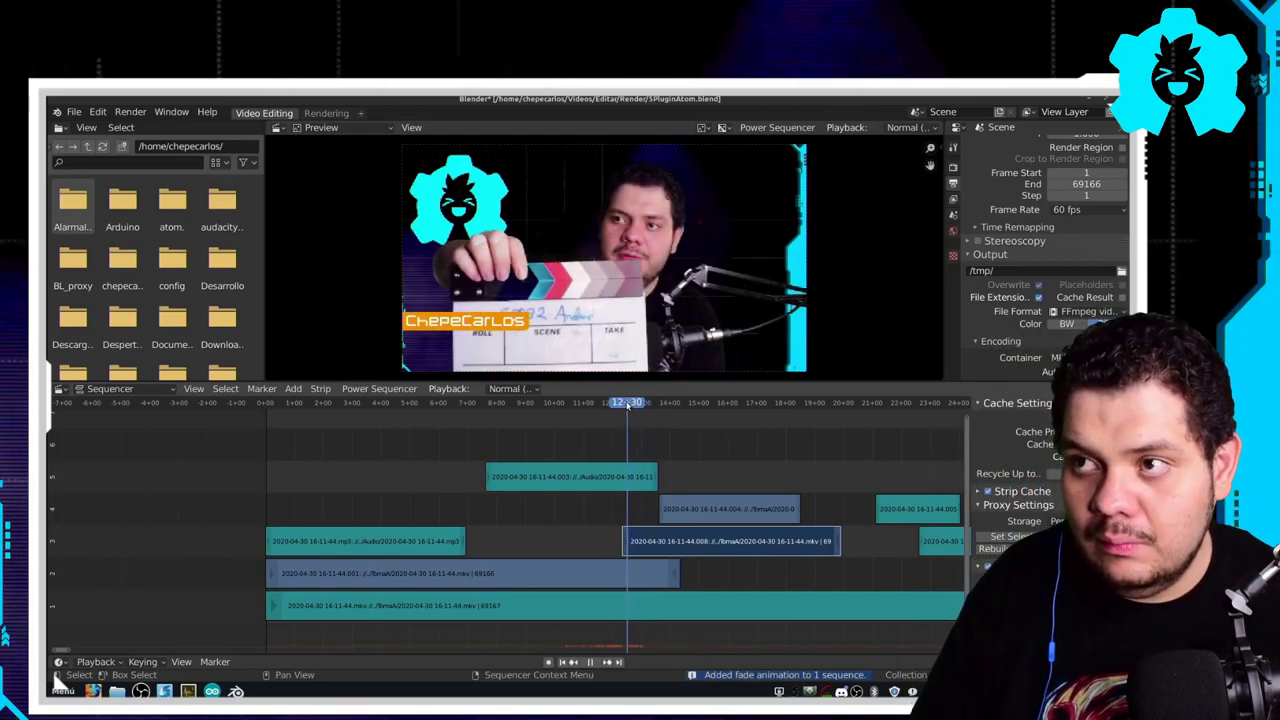
{"action": "key", "text": "space"}
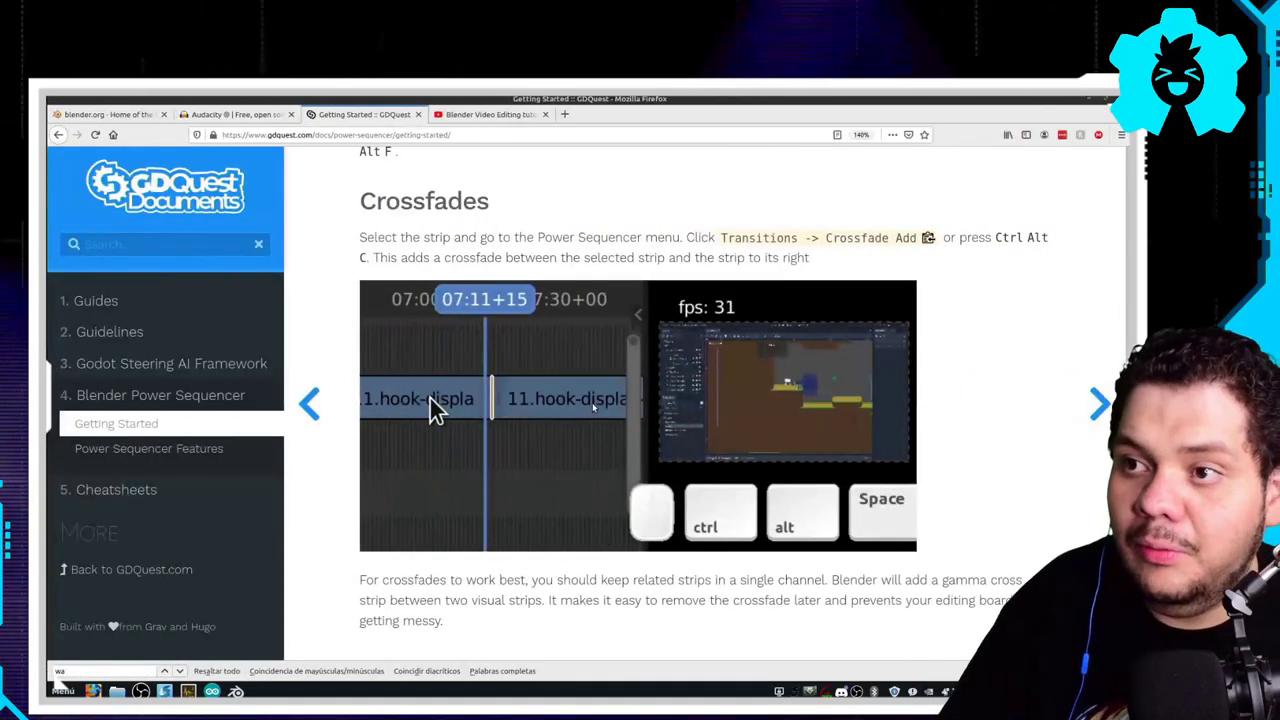
{"action": "scroll", "coordinate": [429, 513], "scroll_direction": "up", "scroll_amount": 2}
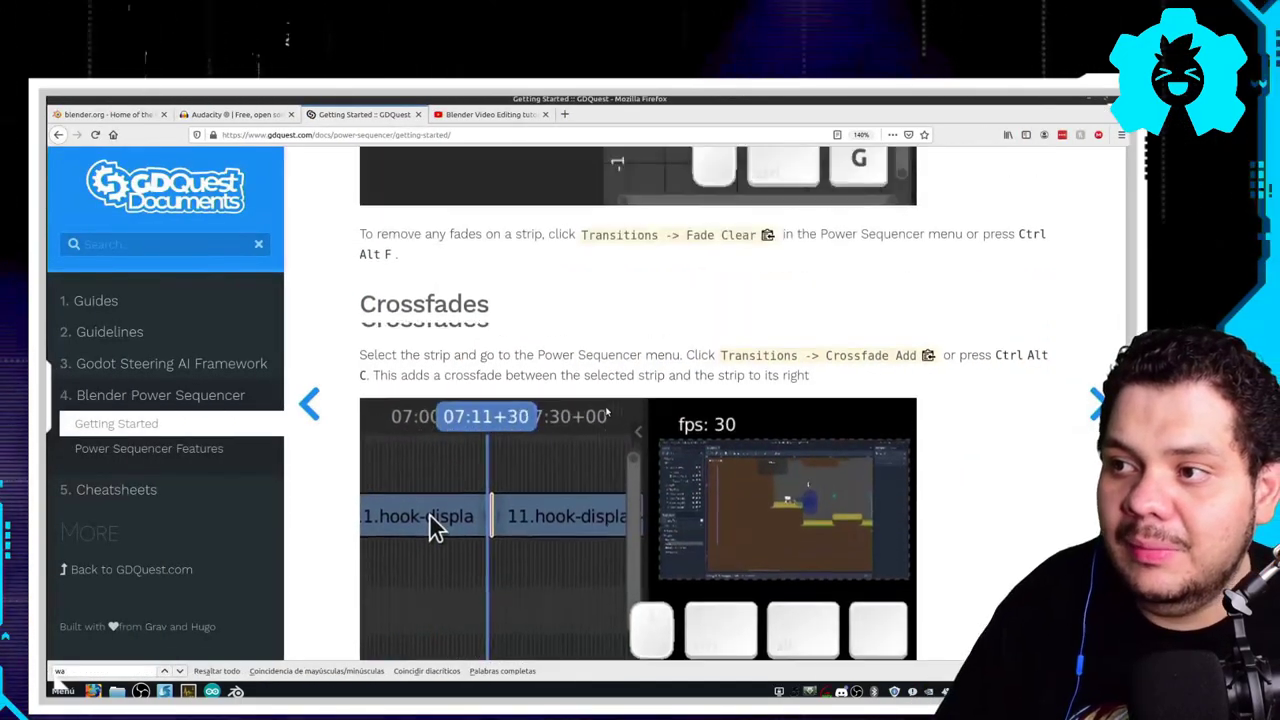
{"action": "scroll", "coordinate": [606, 405], "scroll_direction": "up", "scroll_amount": 3}
{"action": "scroll", "coordinate": [606, 405], "scroll_direction": "down", "scroll_amount": 2}
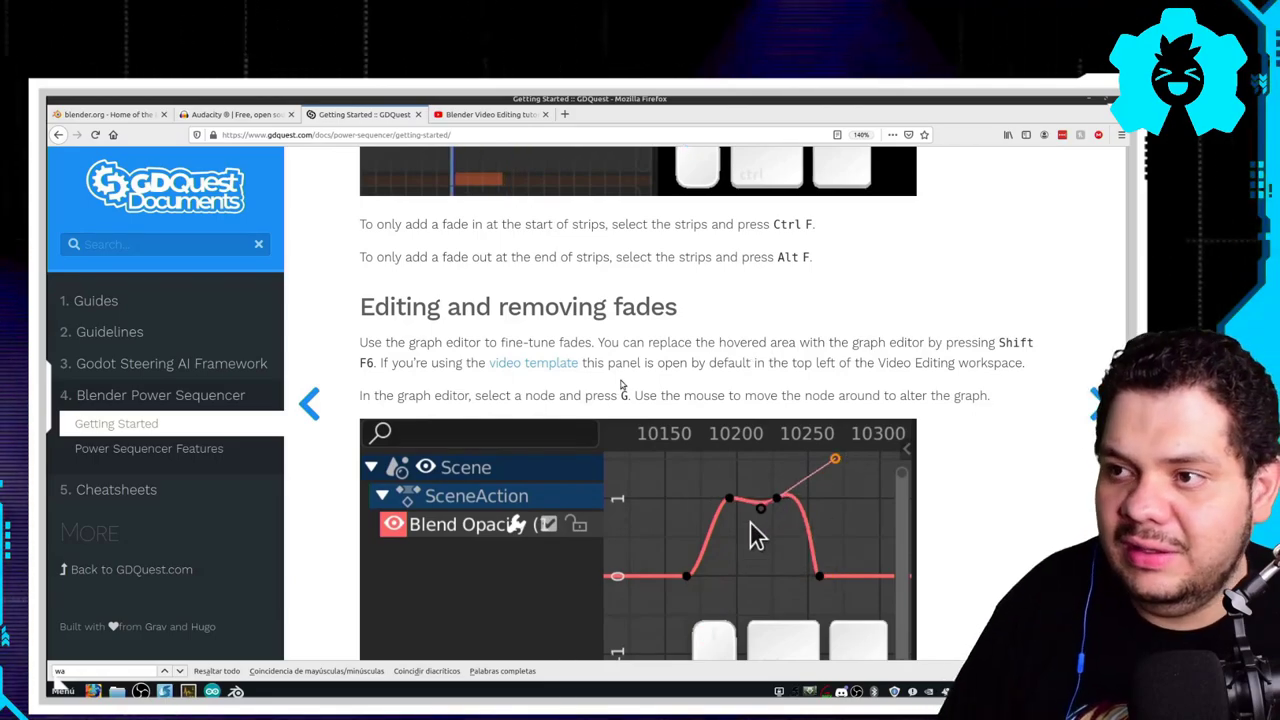
{"action": "key", "text": "alt+Tab"}
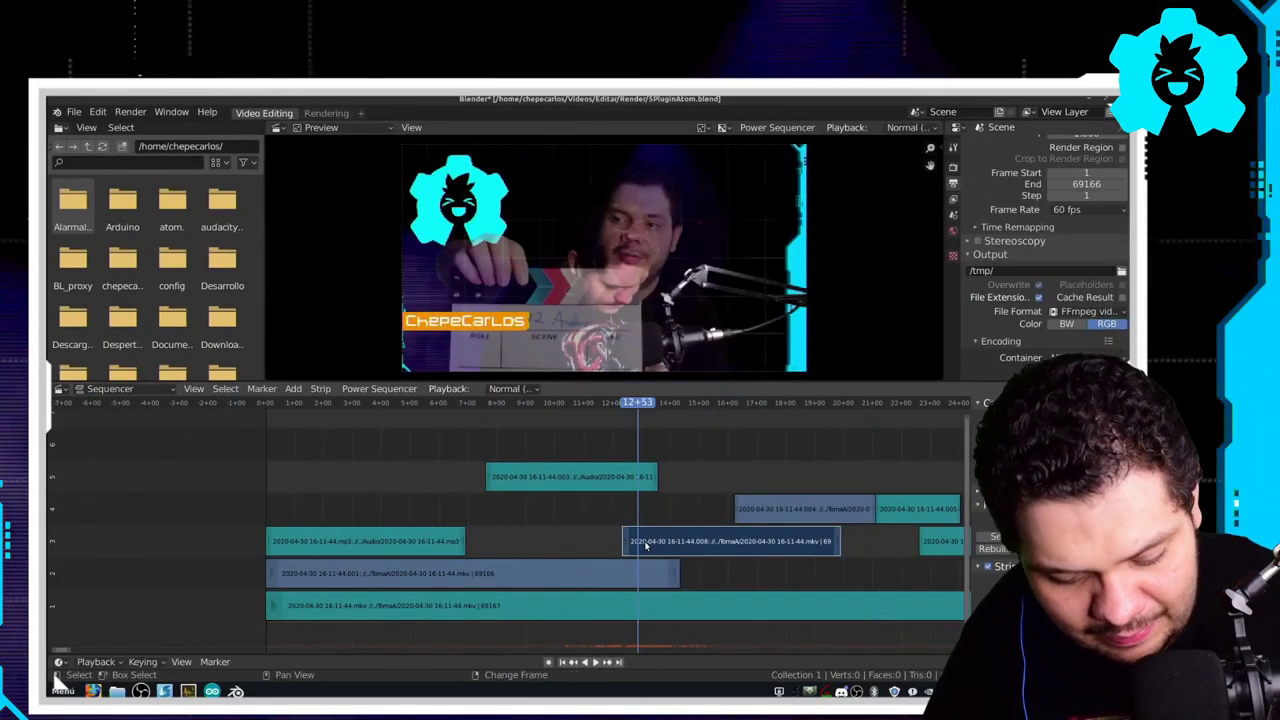
- Show the clip's Blend Opacity curve in the Graph Editor and frame it in view
{"action": "key", "text": "shift+F6"}
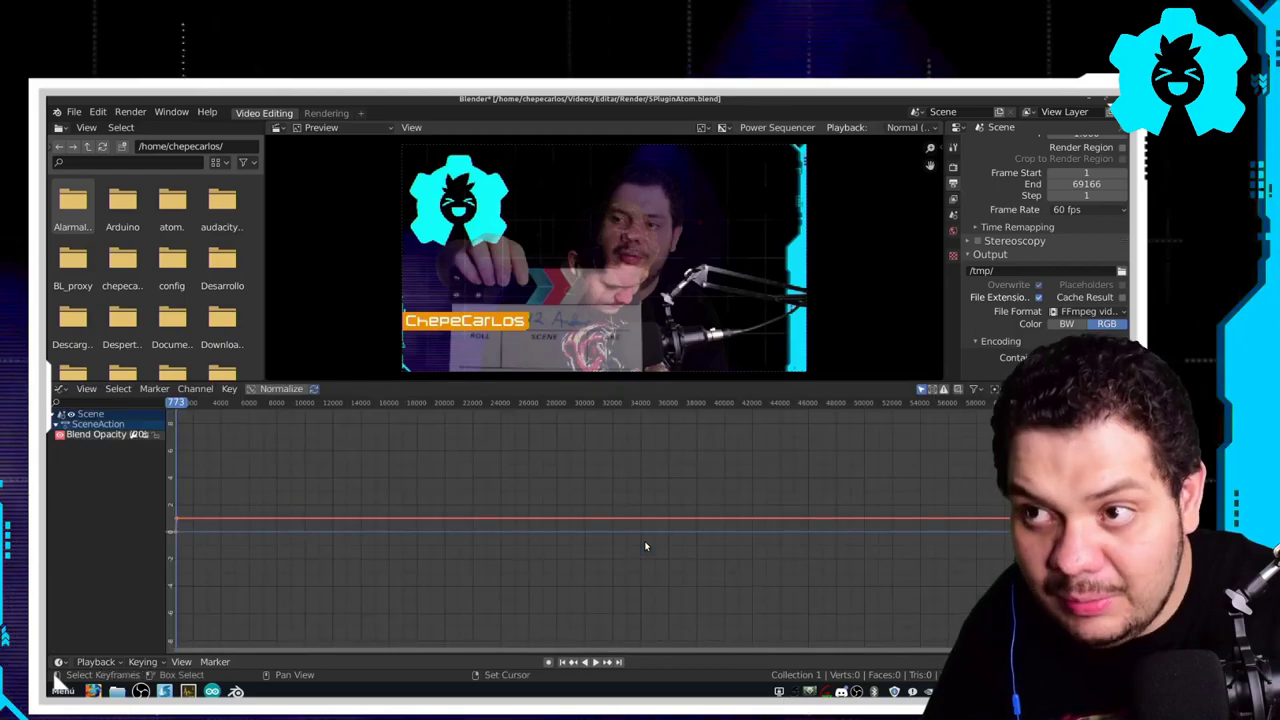
{"action": "scroll", "coordinate": [614, 537], "scroll_direction": "down", "scroll_amount": 2}
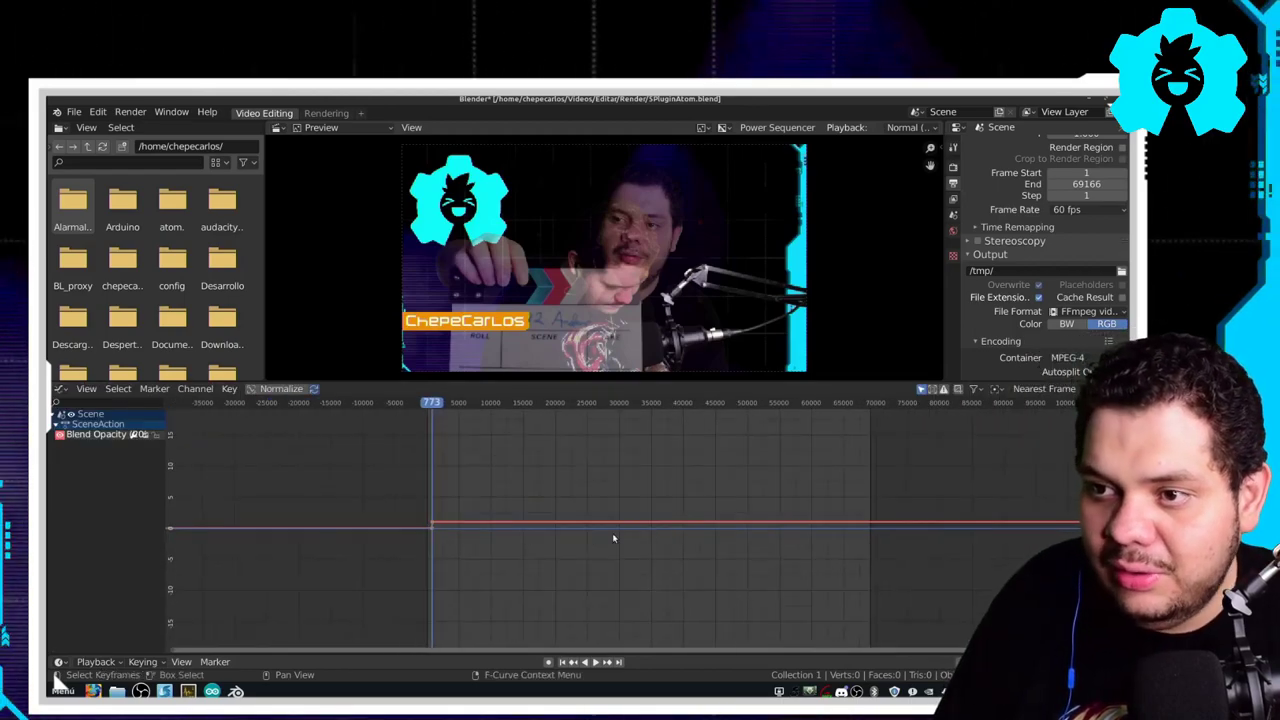
{"action": "scroll", "coordinate": [391, 517], "scroll_direction": "up", "scroll_amount": 3}
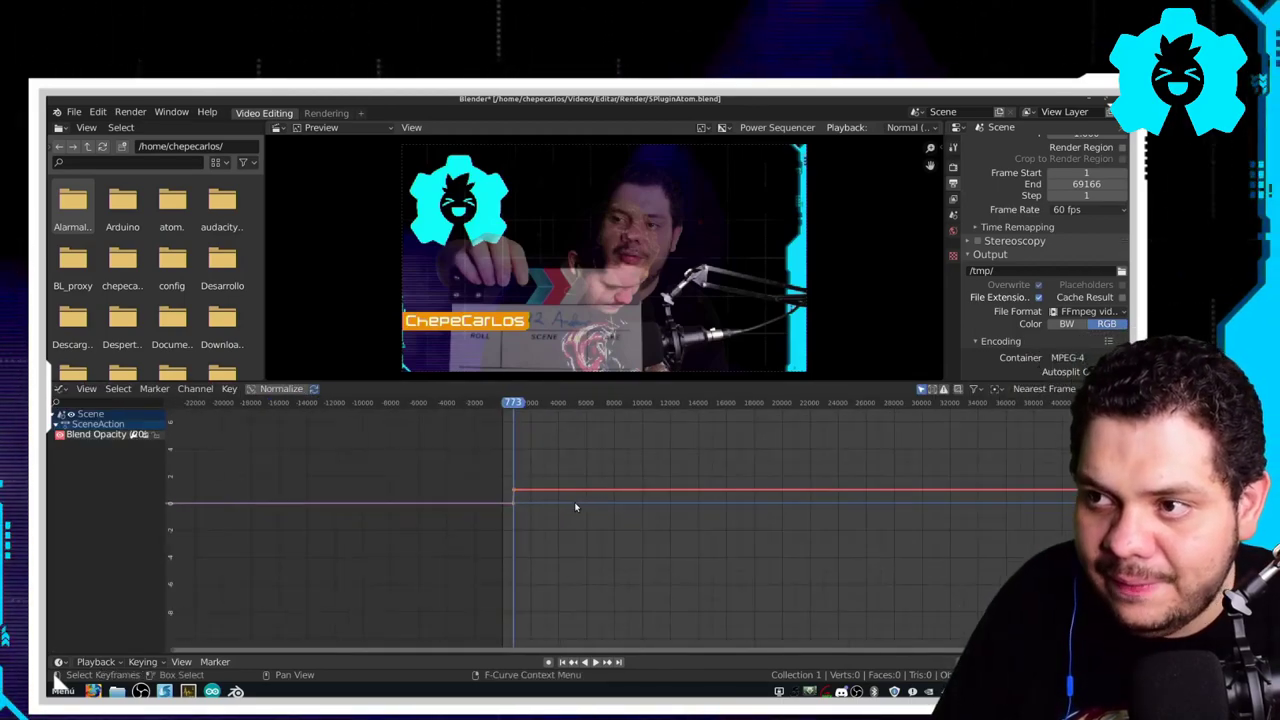
{"action": "scroll", "coordinate": [630, 500], "scroll_direction": "up", "scroll_amount": 4}
{"action": "scroll", "coordinate": [614, 489], "scroll_direction": "left", "scroll_amount": 2}
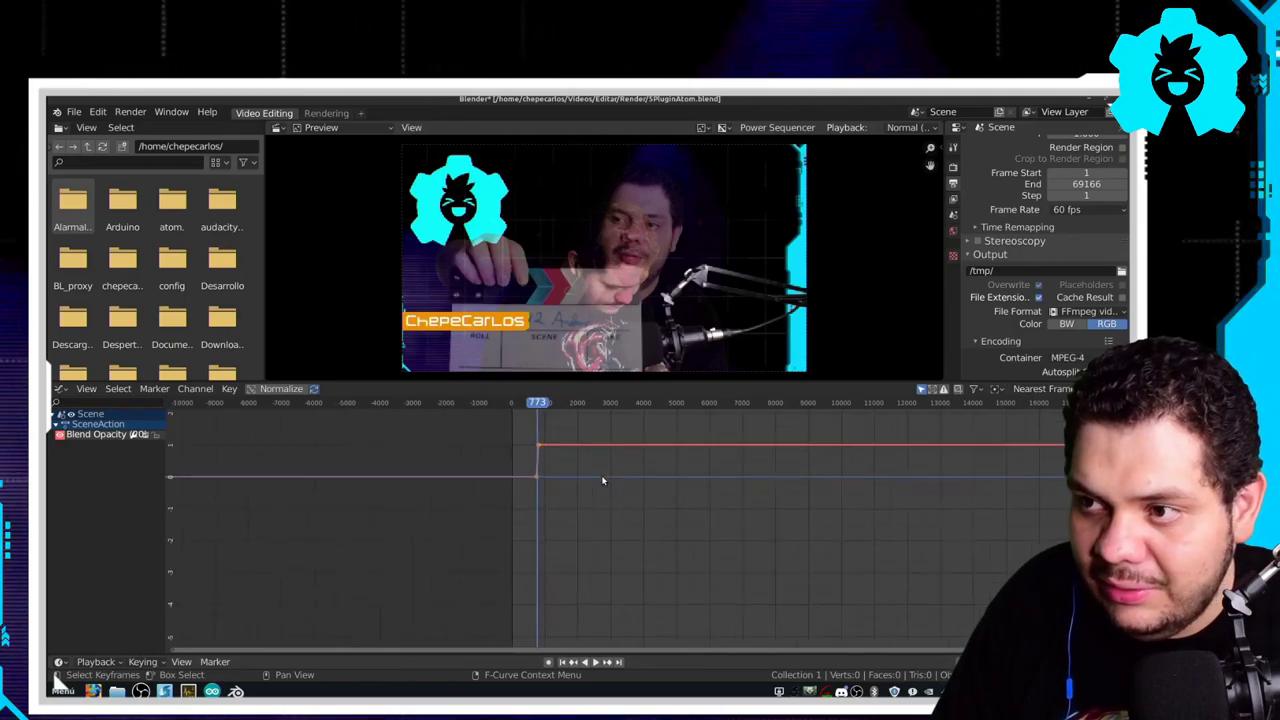
{"action": "scroll", "coordinate": [600, 480], "scroll_direction": "up", "scroll_amount": 5}
{"action": "scroll", "coordinate": [580, 468], "scroll_direction": "left", "scroll_amount": 1}
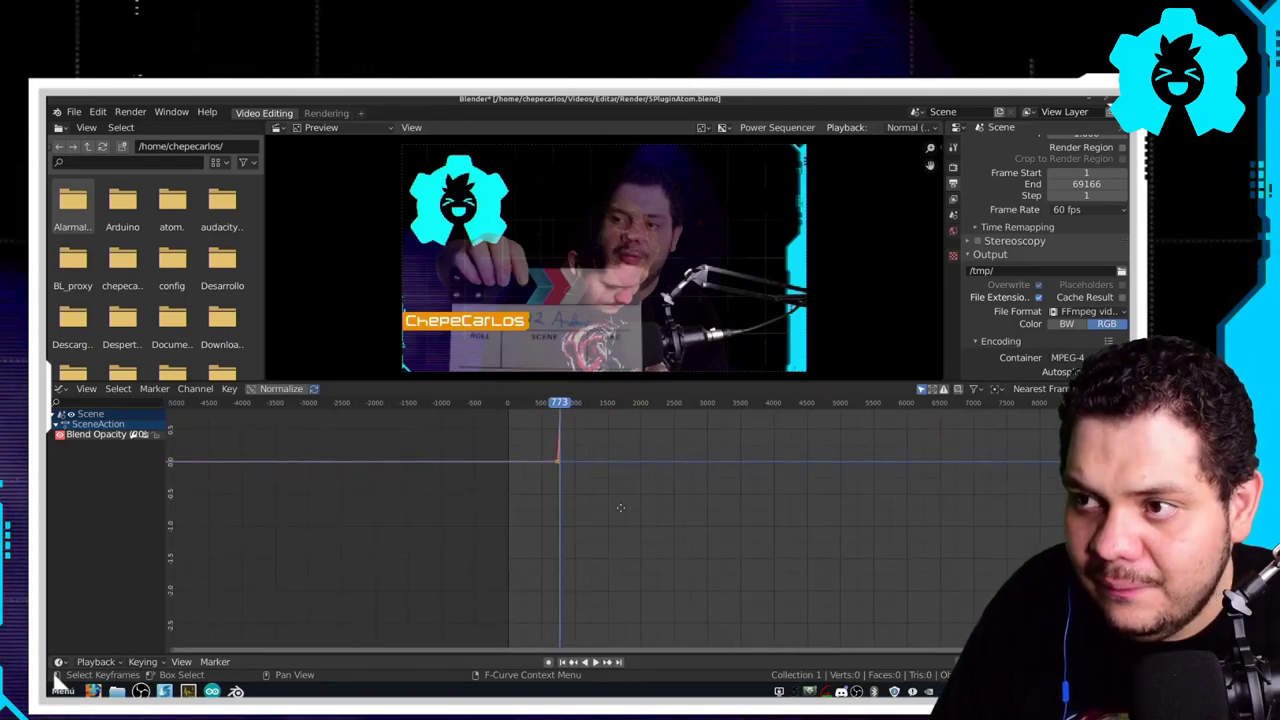
{"action": "scroll", "coordinate": [612, 491], "scroll_direction": "up", "scroll_amount": 2}
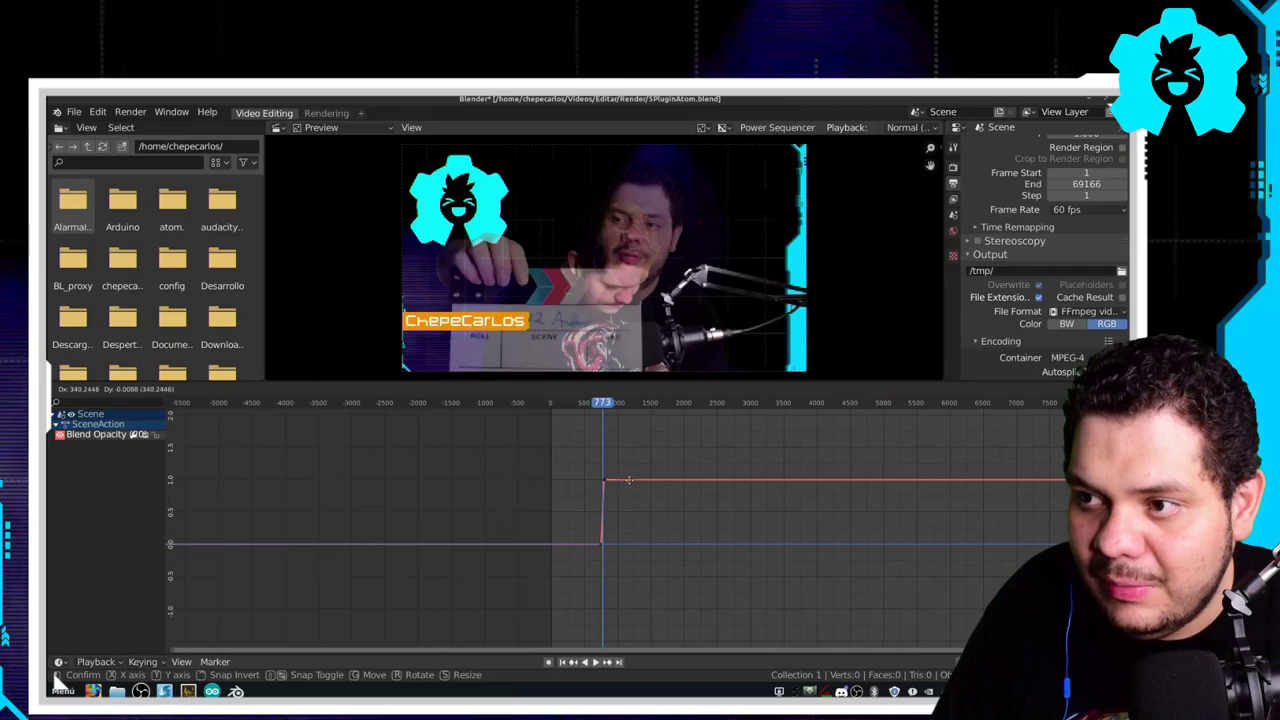
{"action": "key", "text": "Escape"}
{"action": "scroll", "coordinate": [598, 481], "scroll_direction": "up", "scroll_amount": 2}
{"action": "scroll", "coordinate": [600, 487], "scroll_direction": "up", "scroll_amount": 2}
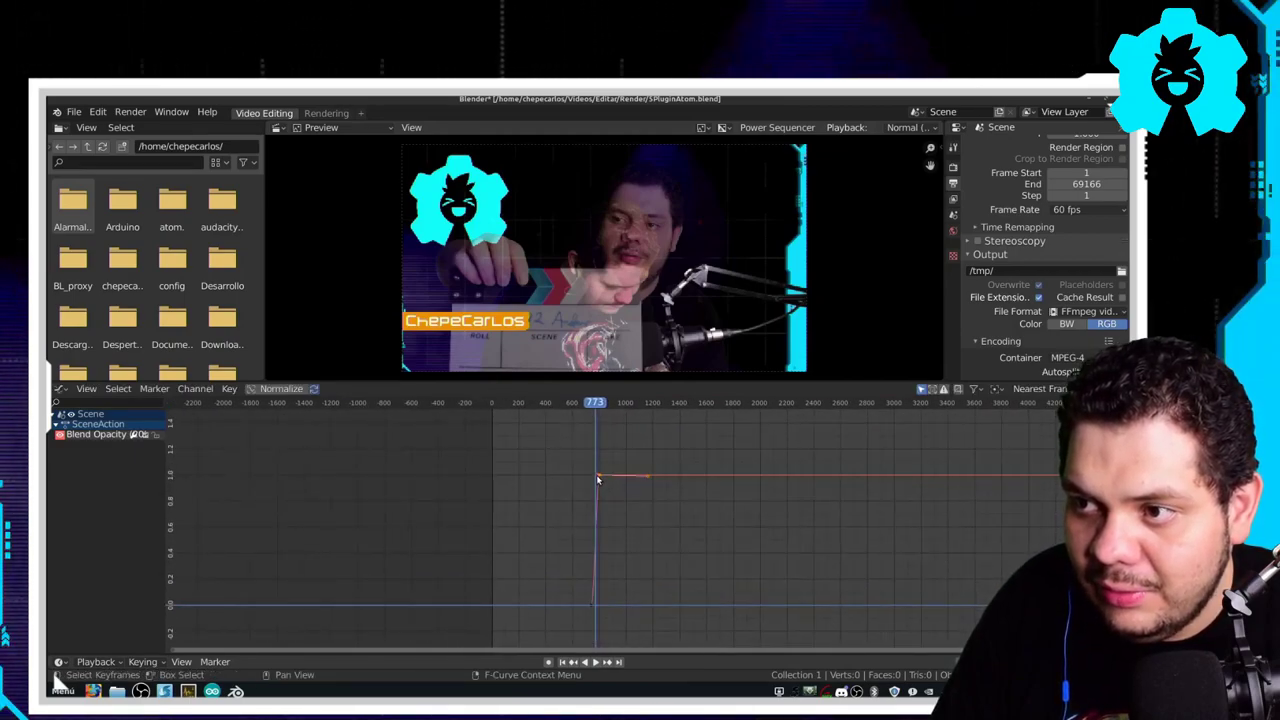
- Slide the fade's top keyframe later for a gradual fade-in, then replay from frame 820
{"action": "key", "text": "g"}
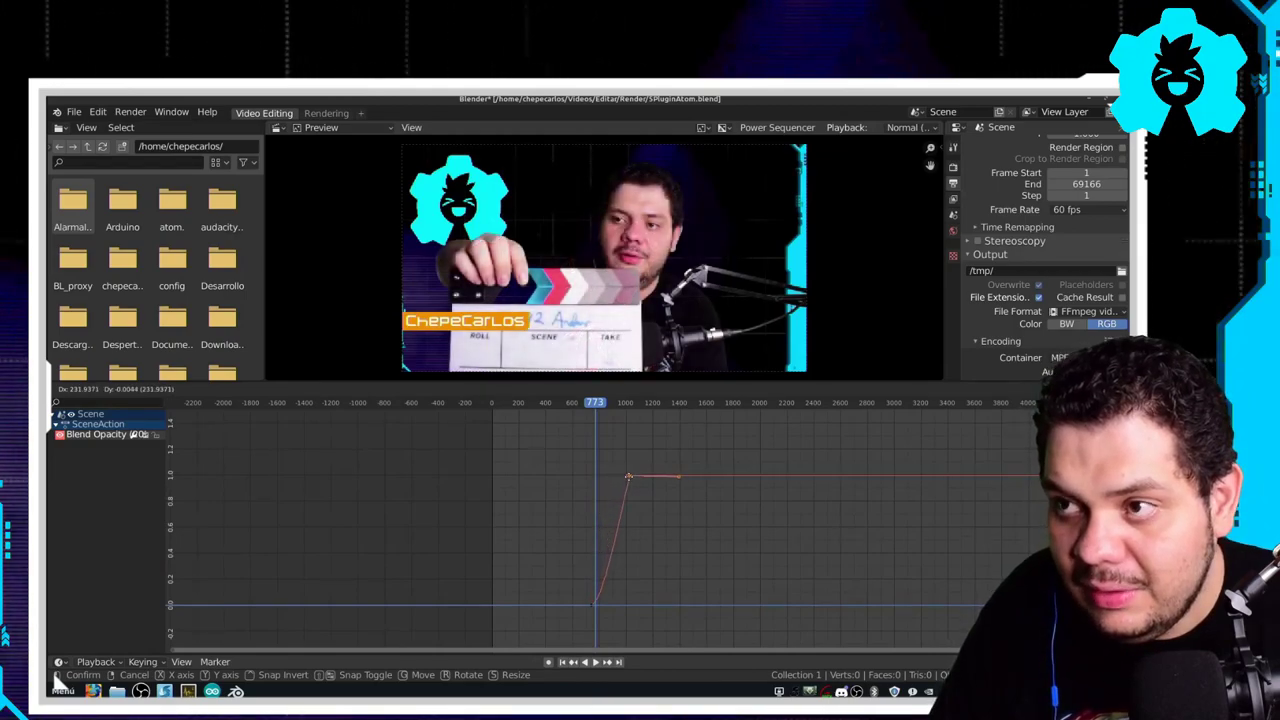
{"action": "left_click", "coordinate": [602, 471]}
{"action": "key", "text": "space"}
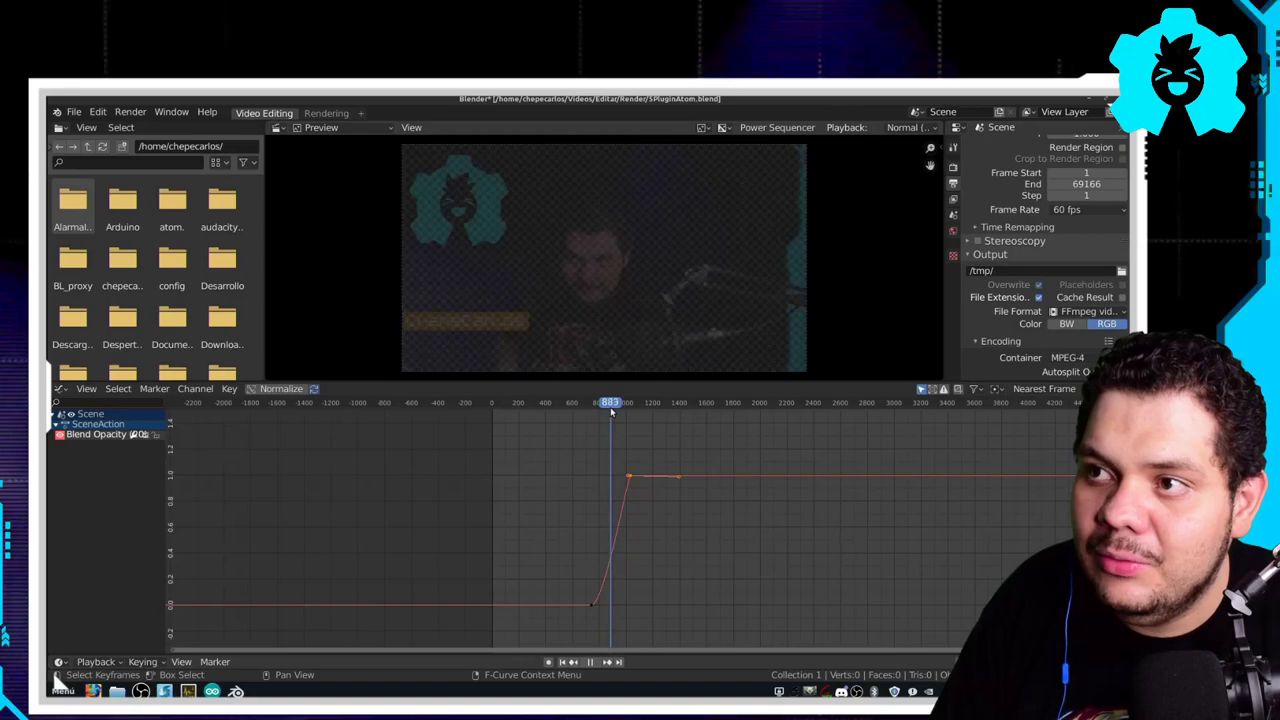
{"action": "mouse_move", "coordinate": [617, 412]}
{"action": "left_mouse_down"}
{"action": "mouse_move", "coordinate": [602, 420]}
{"action": "mouse_move", "coordinate": [617, 420]}
{"action": "left_mouse_up"}
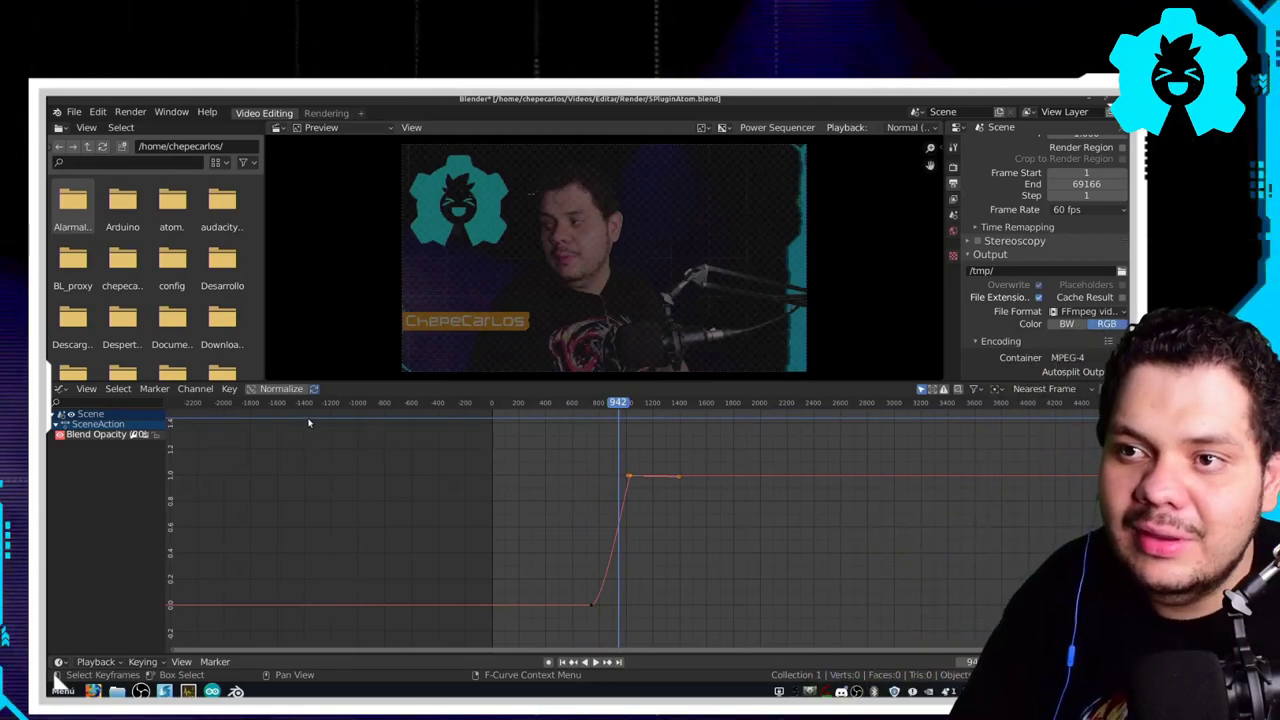
- Return to the strip timeline and bring up the GDQuest Power Sequencer docs in Firefox
{"action": "key", "text": "shift+F8"}
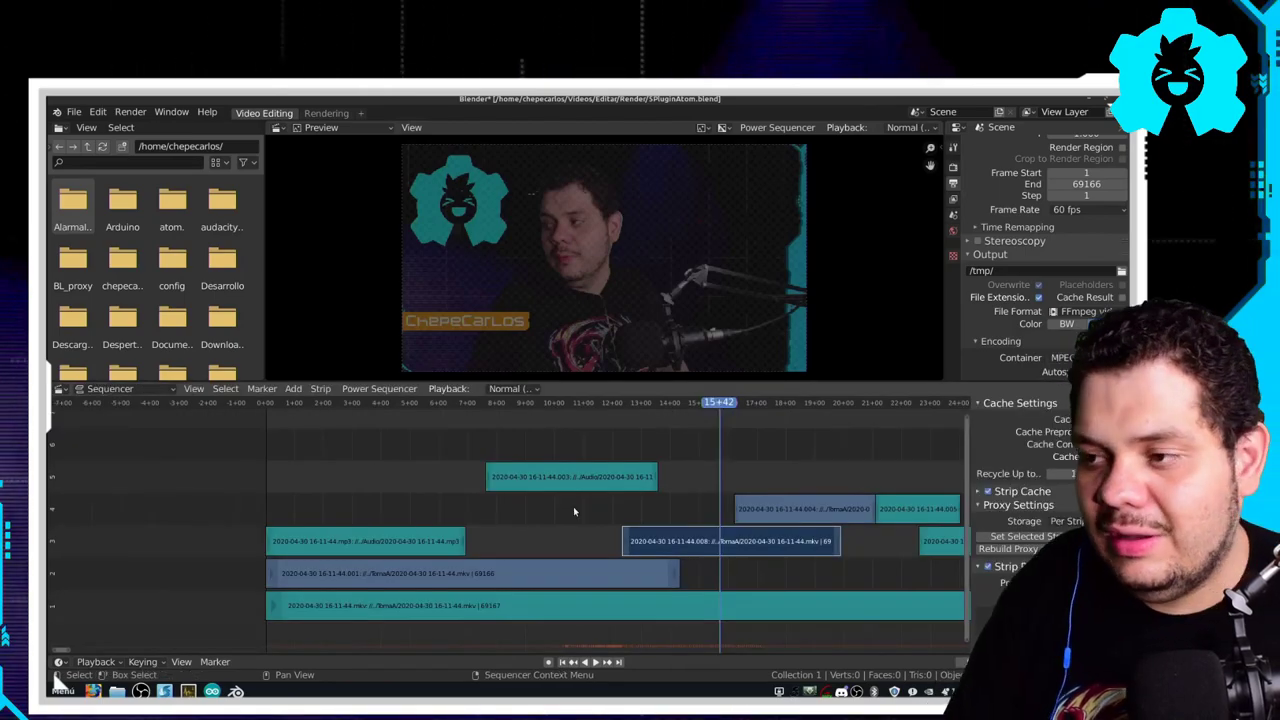
{"action": "scroll", "coordinate": [543, 520], "scroll_direction": "right", "scroll_amount": 5}
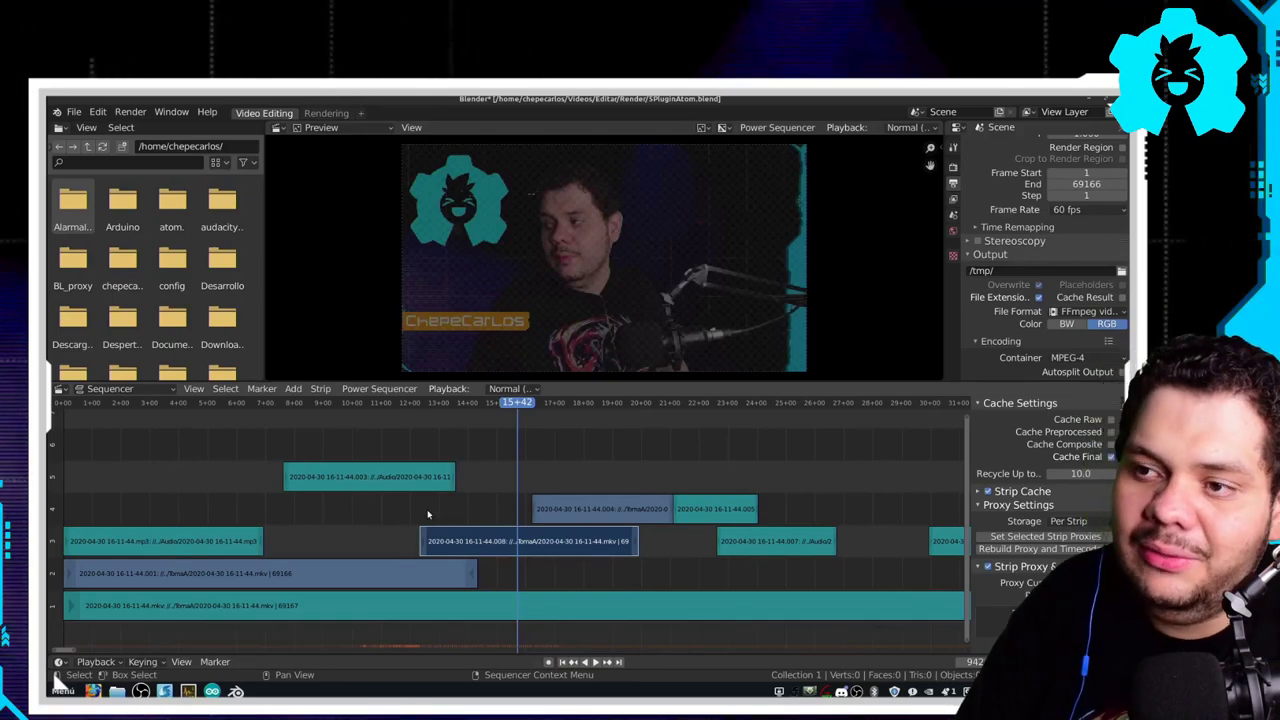
{"action": "key", "text": "alt+Tab"}
{"action": "scroll", "coordinate": [585, 422], "scroll_direction": "down", "scroll_amount": 2}
- Read the 'Setting the preview range' section of the Power Sequencer guide, then return to Blender
{"action": "scroll", "coordinate": [518, 418], "scroll_direction": "up", "scroll_amount": 2}
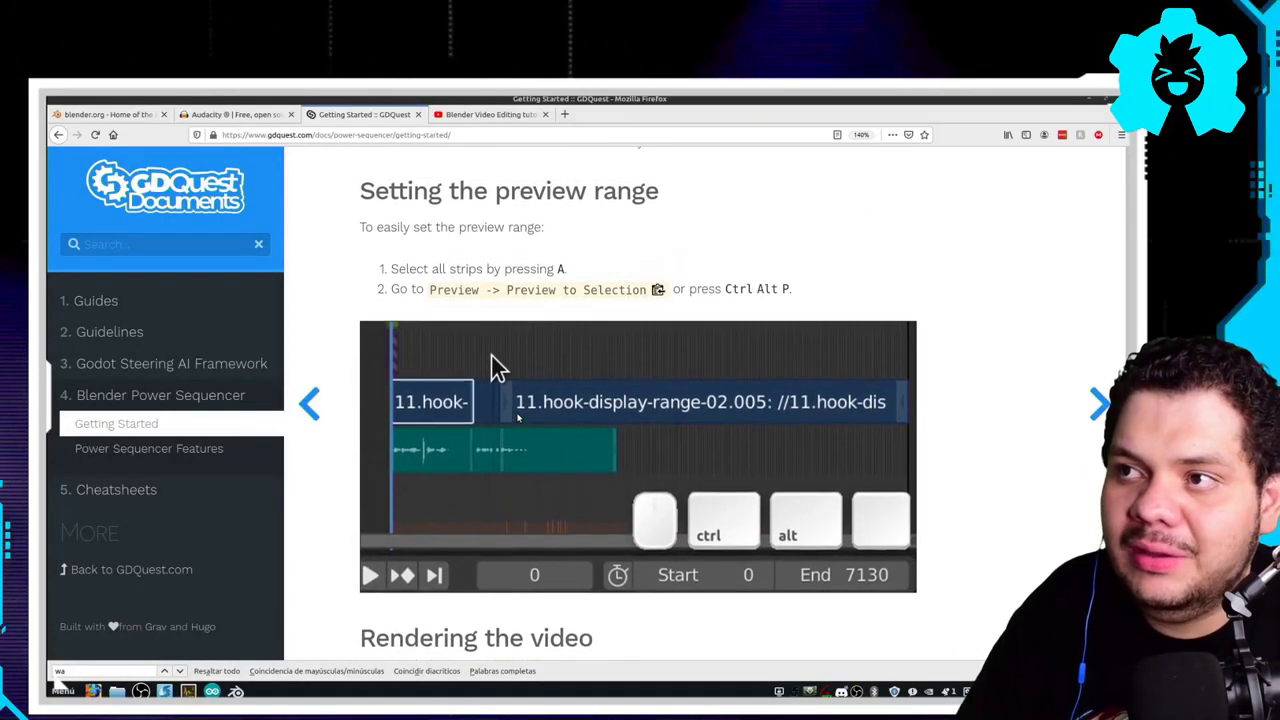
{"action": "scroll", "coordinate": [620, 338], "scroll_direction": "down", "scroll_amount": 3}
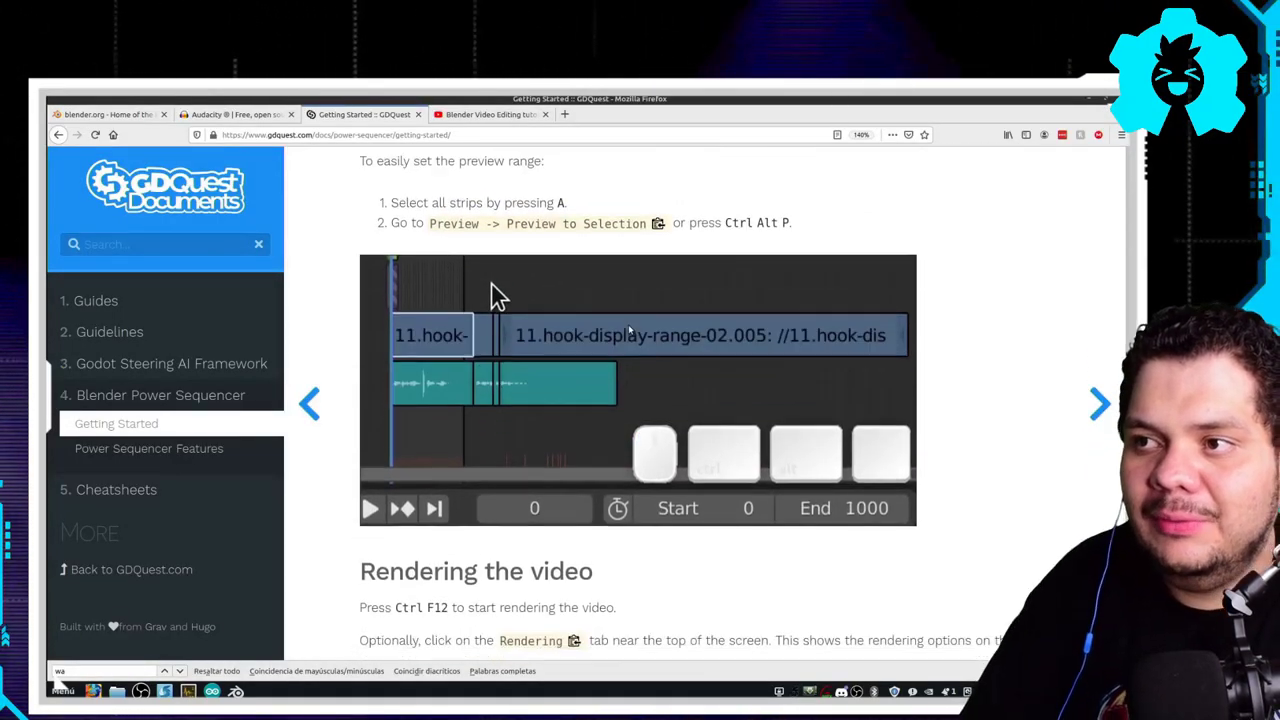
{"action": "scroll", "coordinate": [629, 329], "scroll_direction": "up", "scroll_amount": 4}
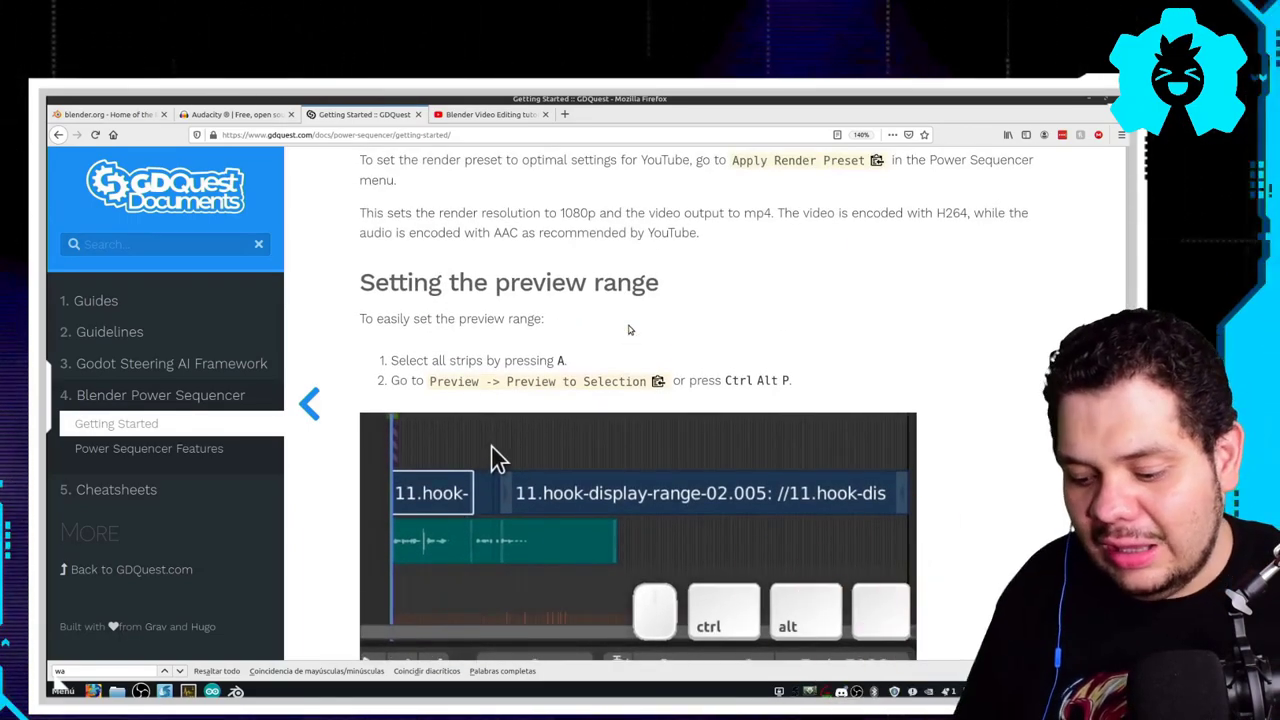
{"action": "key", "text": "alt+Tab"}
{"action": "scroll", "coordinate": [637, 460], "scroll_direction": "down", "scroll_amount": 2}
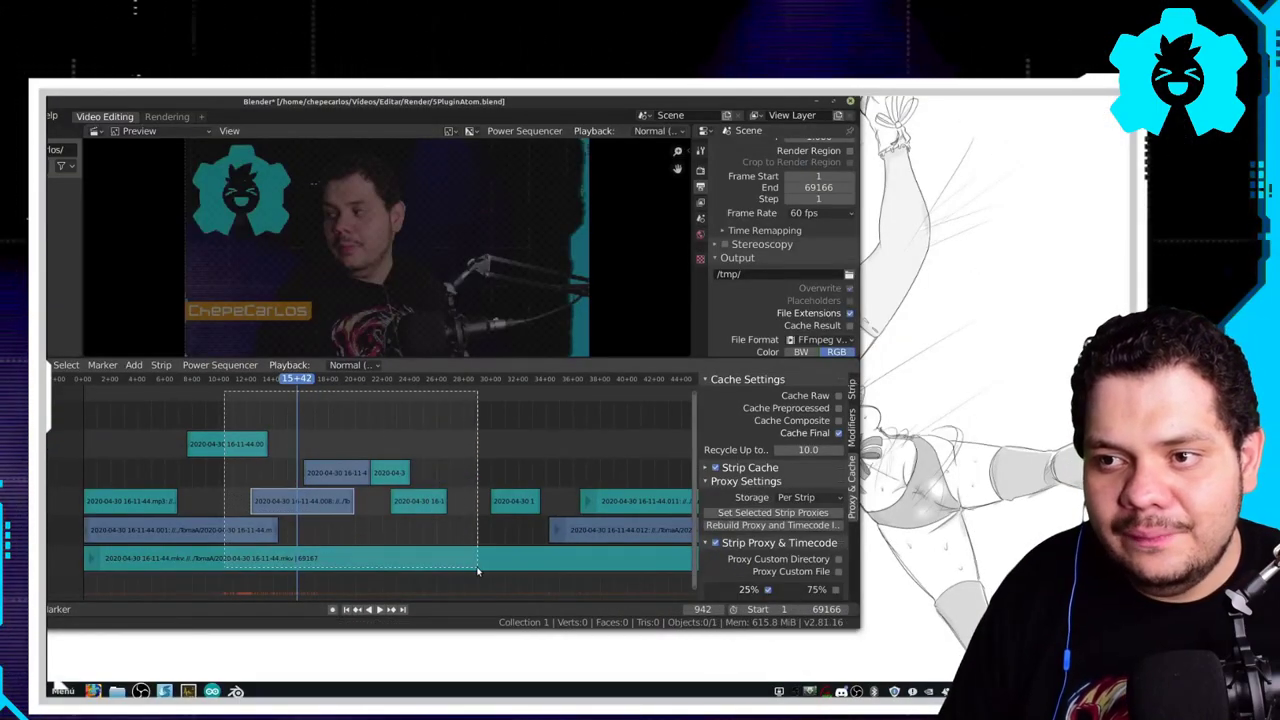
- Maximize Blender and box-select the middle strips to preview only that range
{"action": "left_click_drag", "start_coordinate": [230, 417], "coordinate": [477, 571]}
{"action": "left_click_drag", "start_coordinate": [330, 394], "coordinate": [424, 528]}
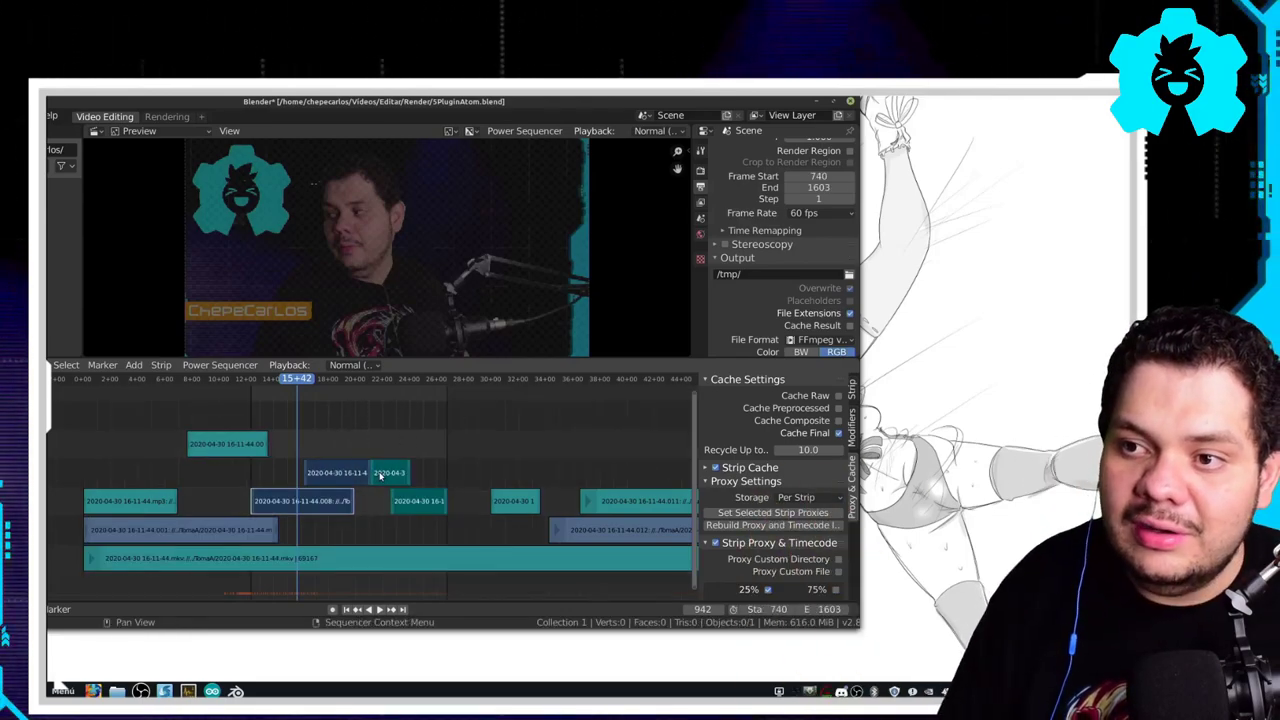
{"action": "left_click", "coordinate": [835, 104]}
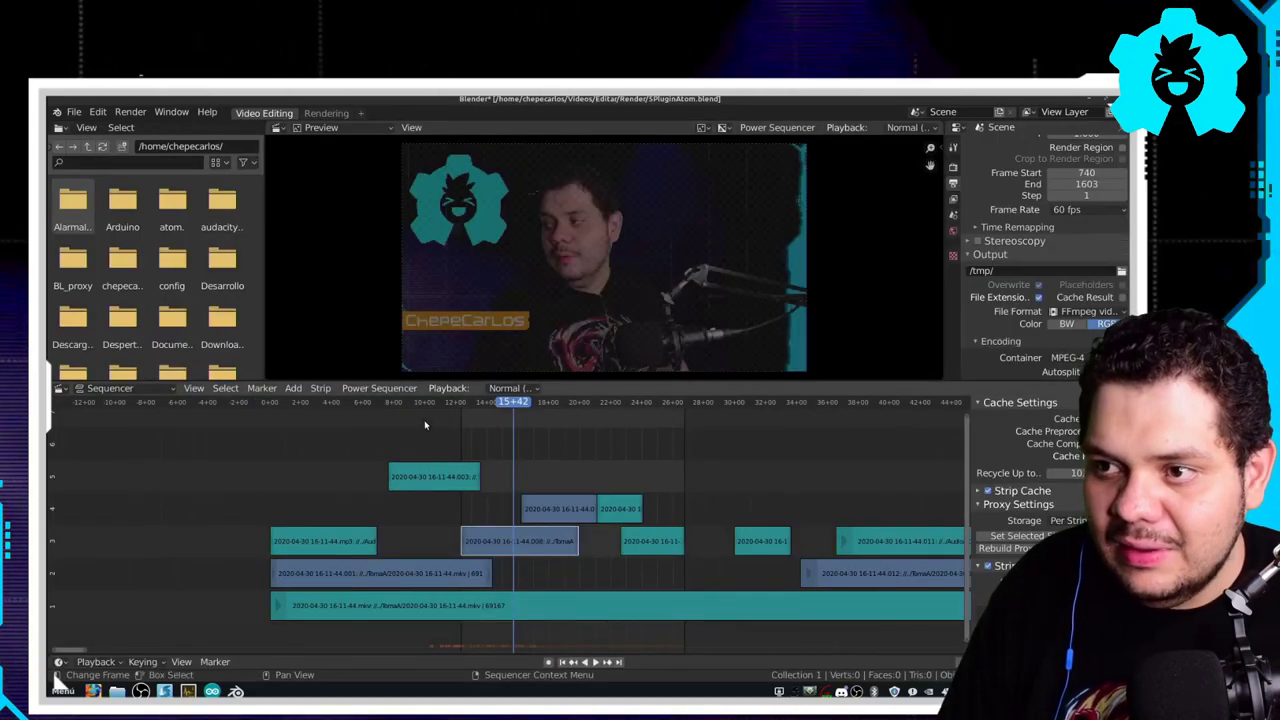
{"action": "mouse_move", "coordinate": [424, 420]}
{"action": "left_mouse_down"}
{"action": "mouse_move", "coordinate": [606, 594]}
{"action": "mouse_move", "coordinate": [676, 572]}
{"action": "left_mouse_up"}
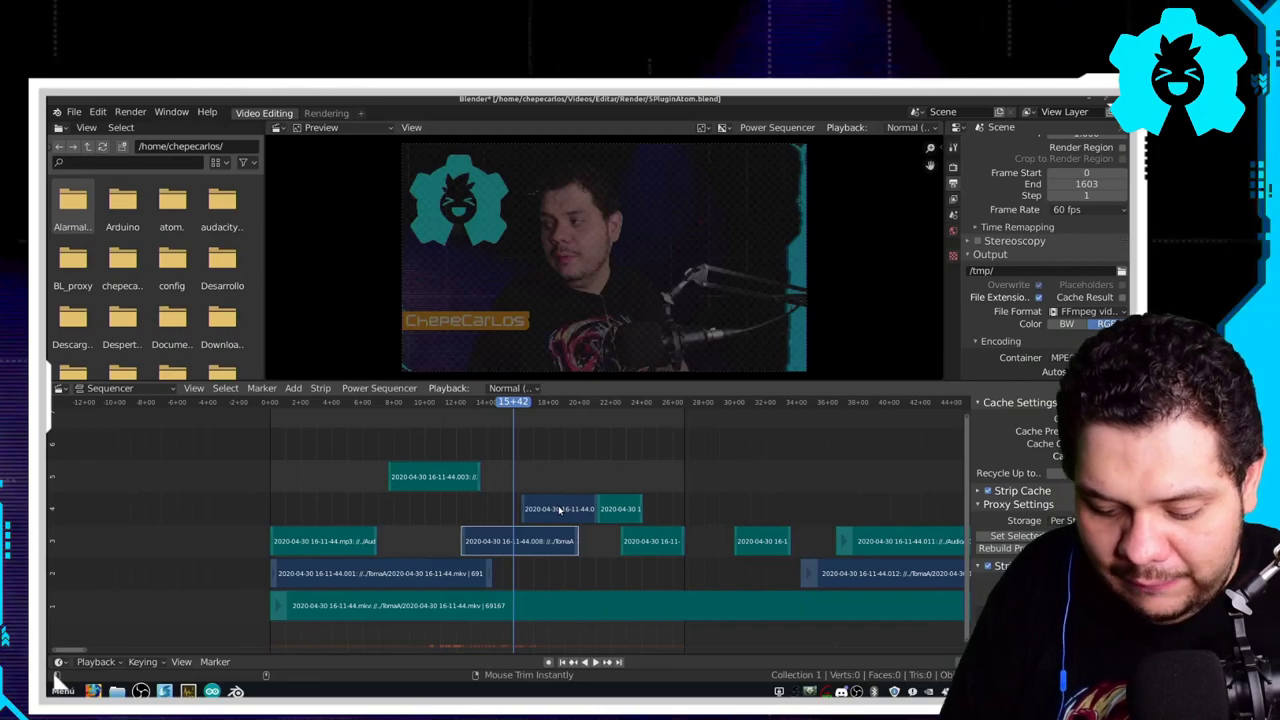
- Reset the scene range to cover all strips, frames 0 to 69166
{"action": "key", "text": "Home"}
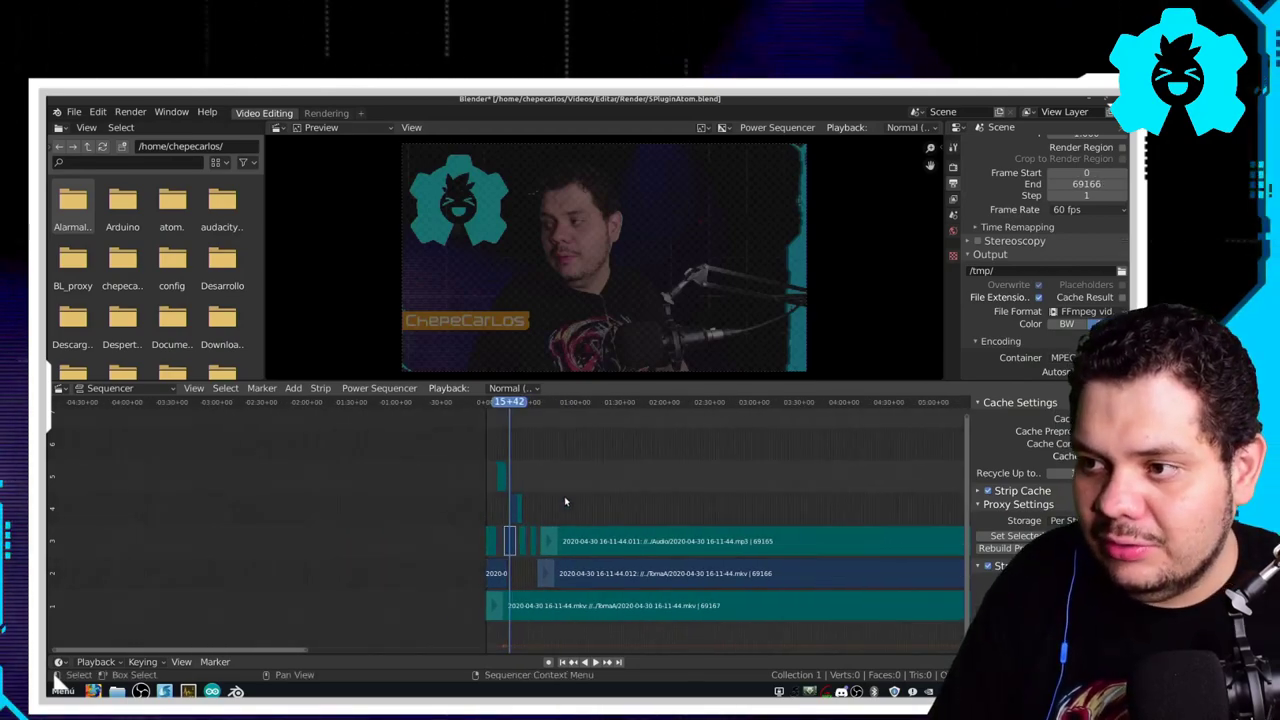
{"action": "key", "text": "Home"}
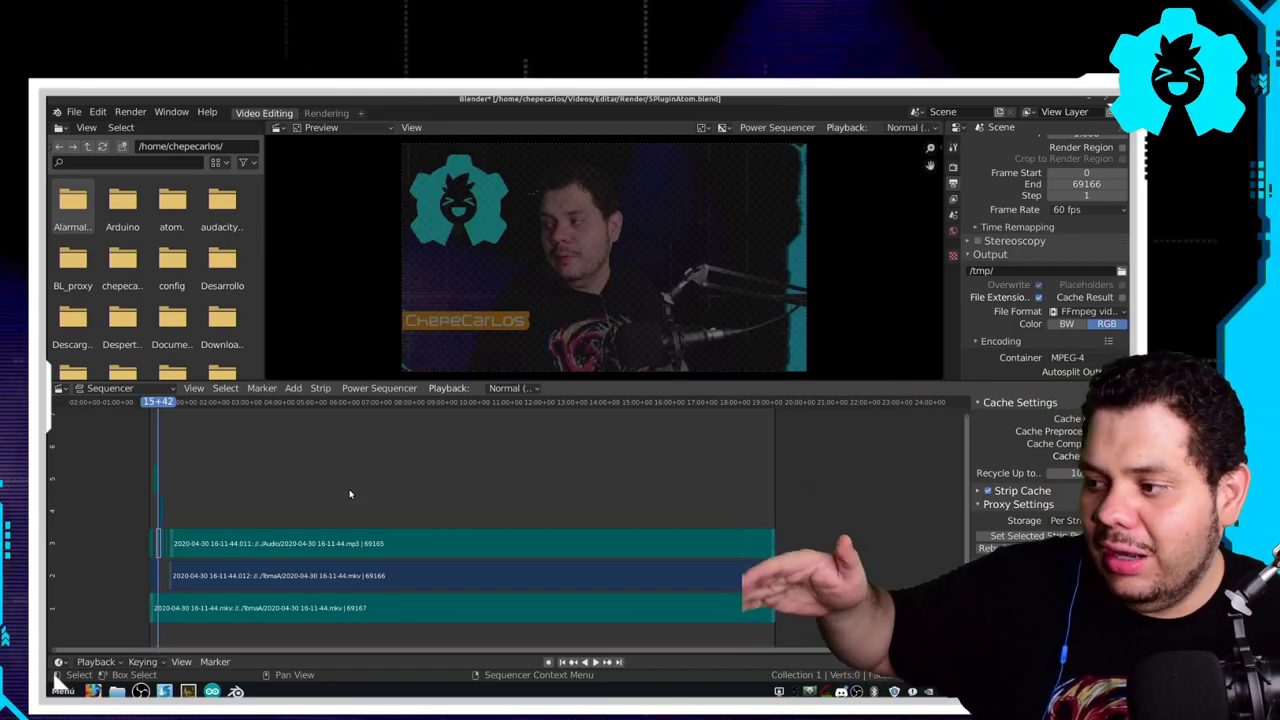
{"action": "scroll", "coordinate": [494, 467], "scroll_direction": "left", "scroll_amount": 3}
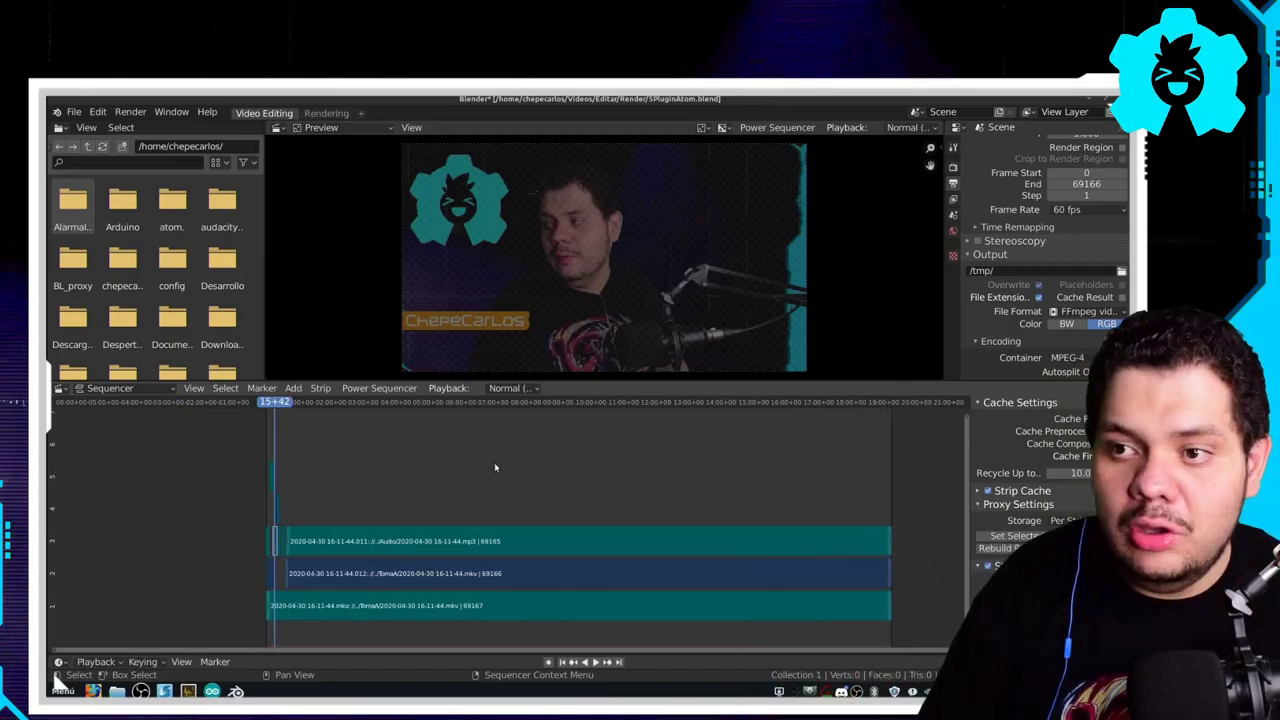
- Set the render output path to a 5Plugin file in the project's Recursos folder
{"action": "left_click", "coordinate": [141, 114]}
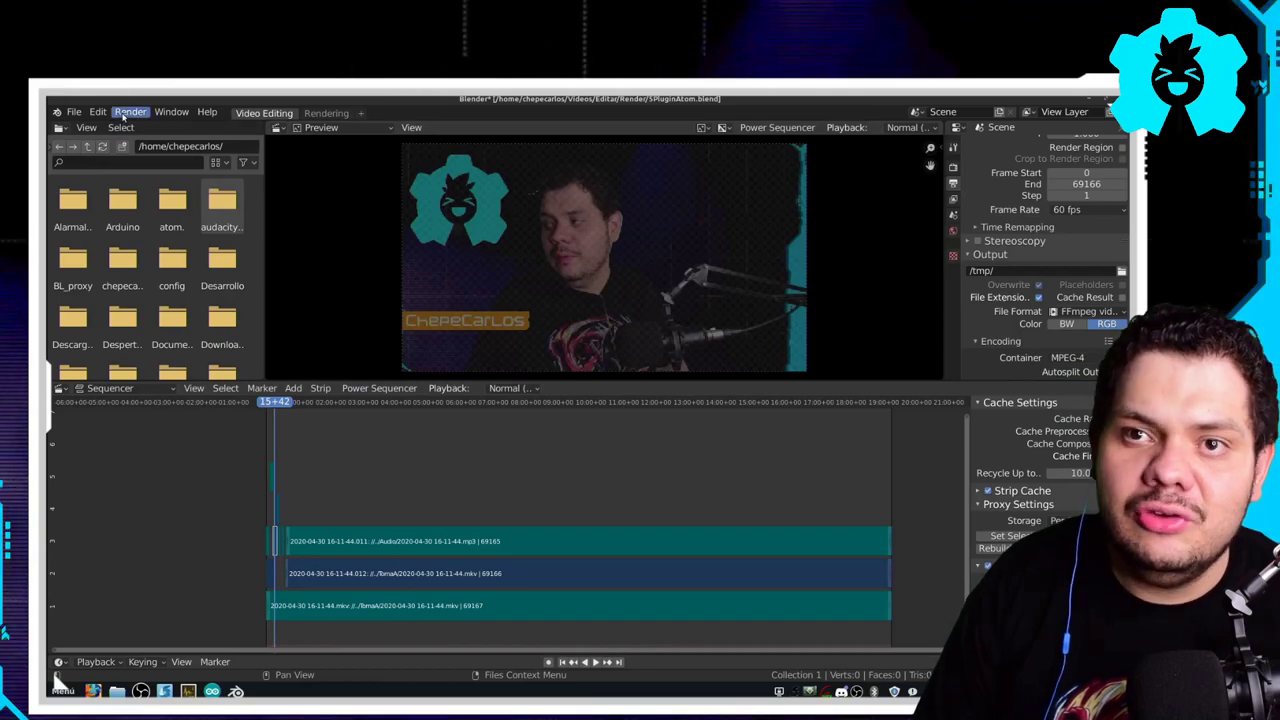
{"action": "left_click", "coordinate": [1122, 273]}
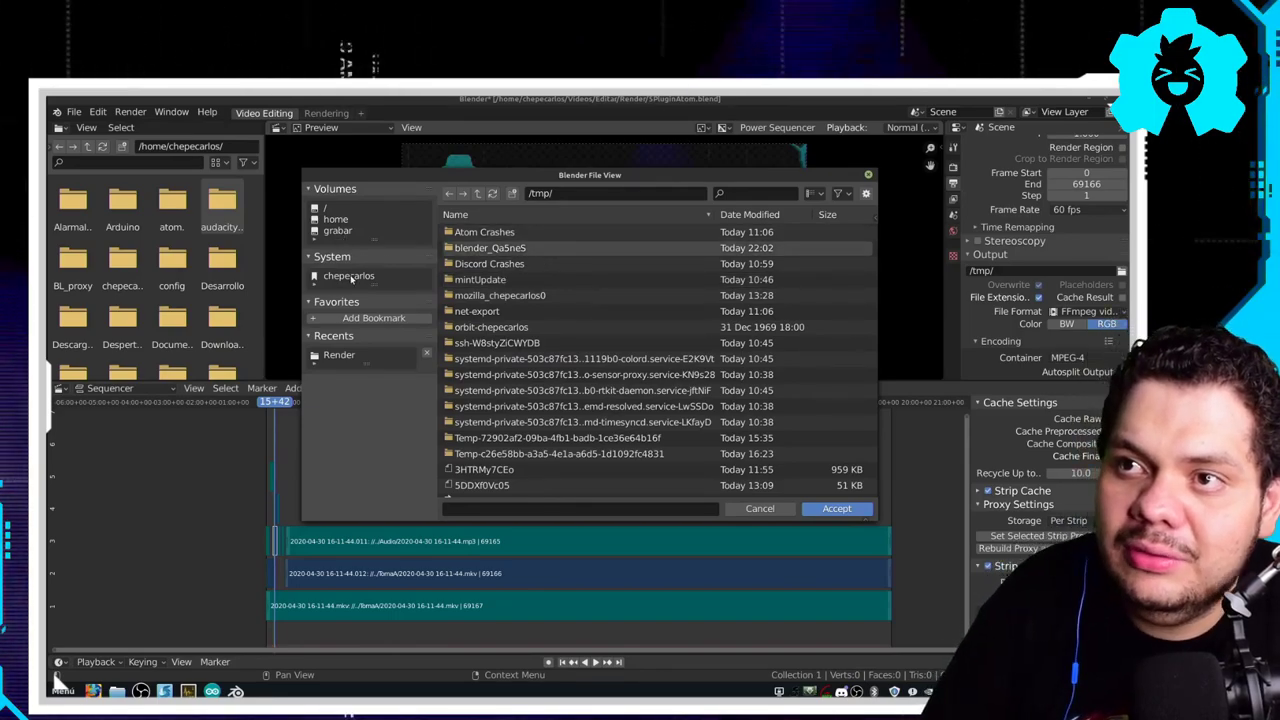
{"action": "key", "text": "ctrl+v"}
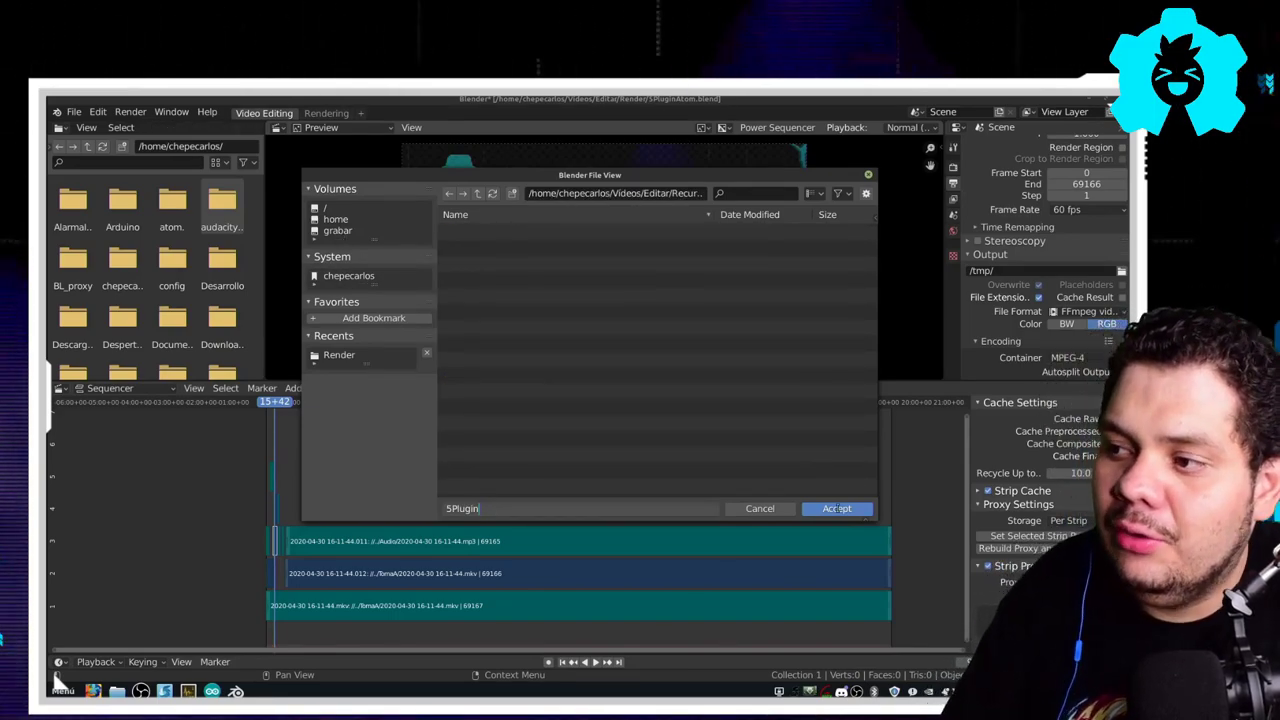
{"action": "left_click", "coordinate": [838, 510]}
{"action": "left_click", "coordinate": [838, 510]}
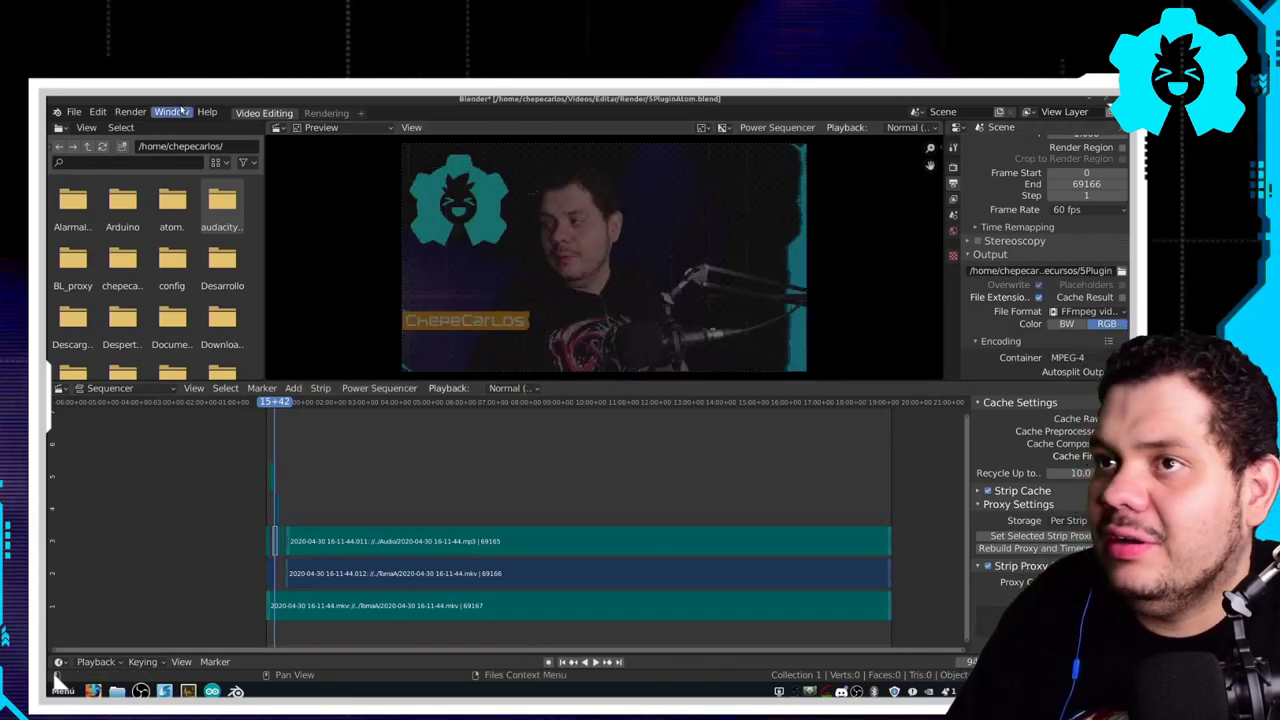
{"action": "left_click", "coordinate": [147, 115]}
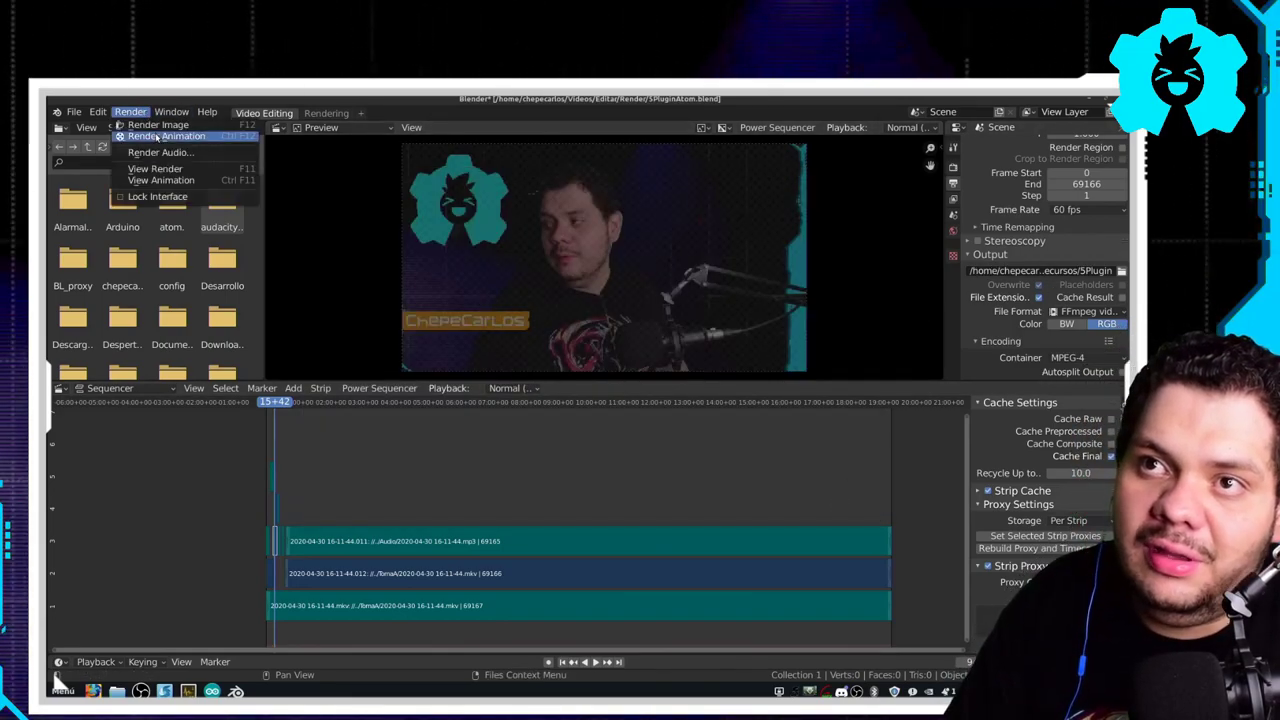
- Render the animation, inspect the first frames in the render window, then cancel around frame 365
{"action": "left_click", "coordinate": [157, 136]}
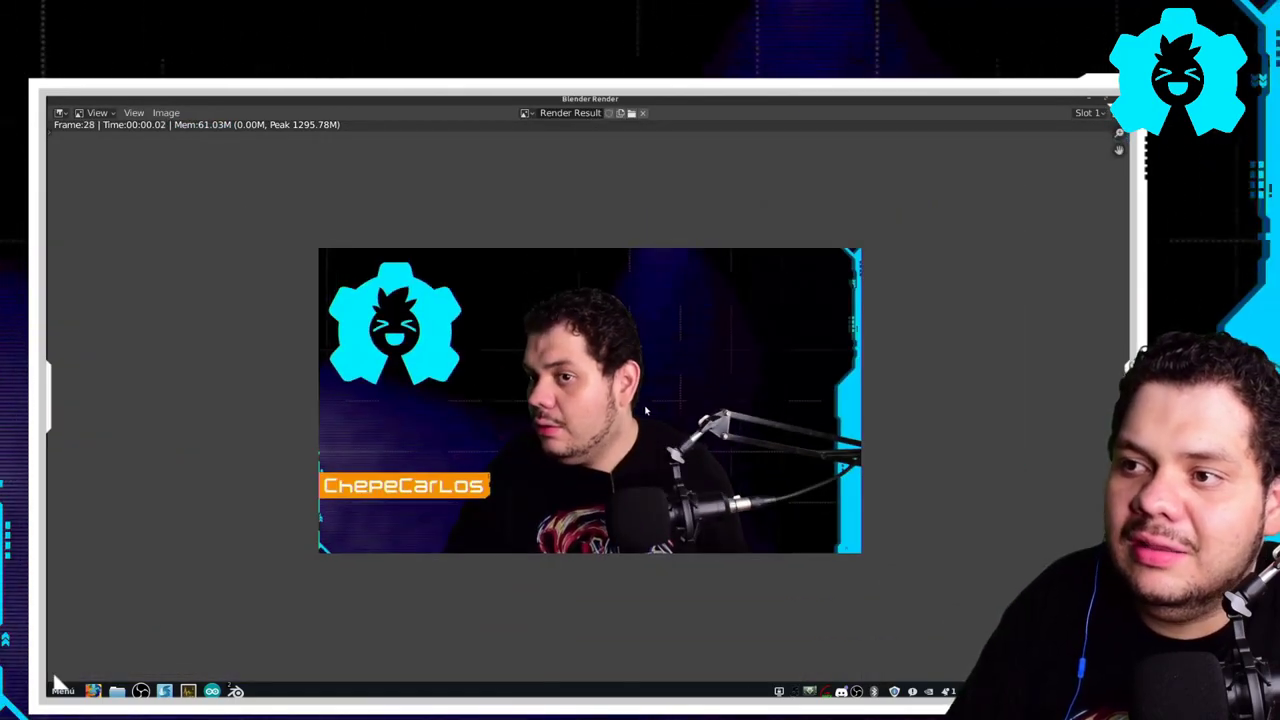
{"action": "scroll", "coordinate": [605, 420], "scroll_direction": "up", "scroll_amount": 1}
{"action": "scroll", "coordinate": [605, 420], "scroll_direction": "up", "scroll_amount": 1}
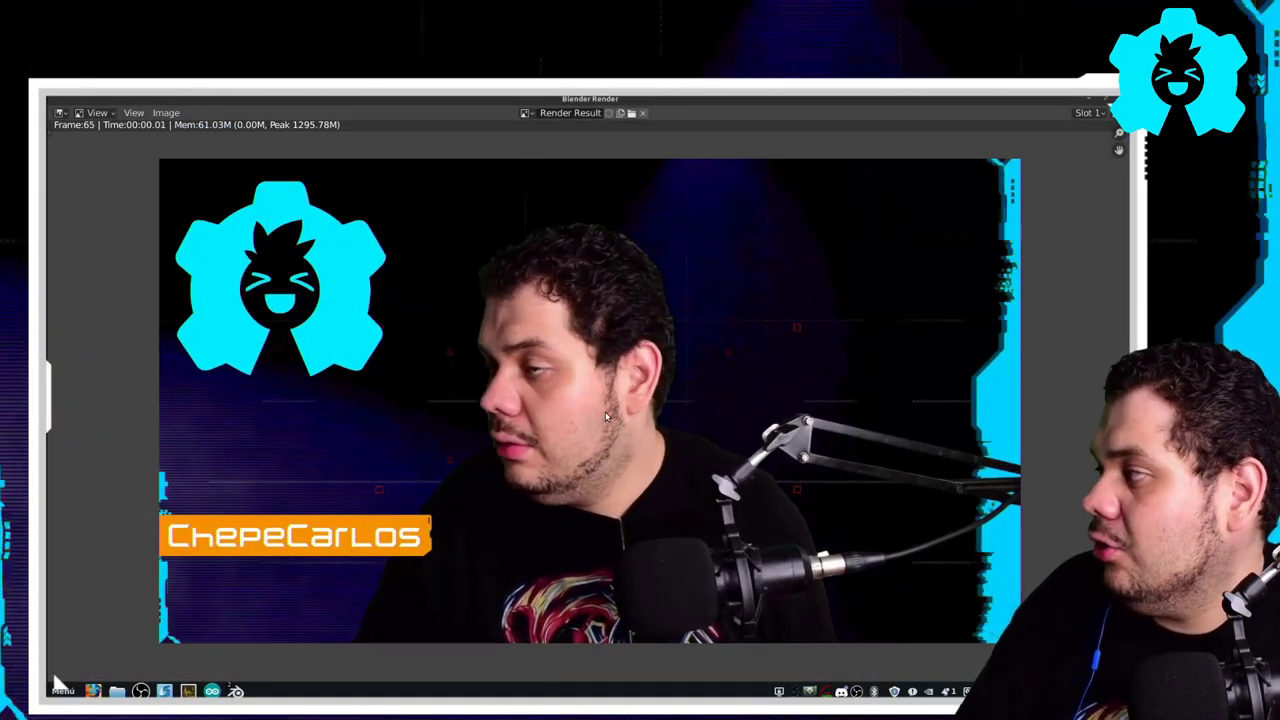
{"action": "left_click_drag", "start_coordinate": [848, 108], "coordinate": [1016, 251]}
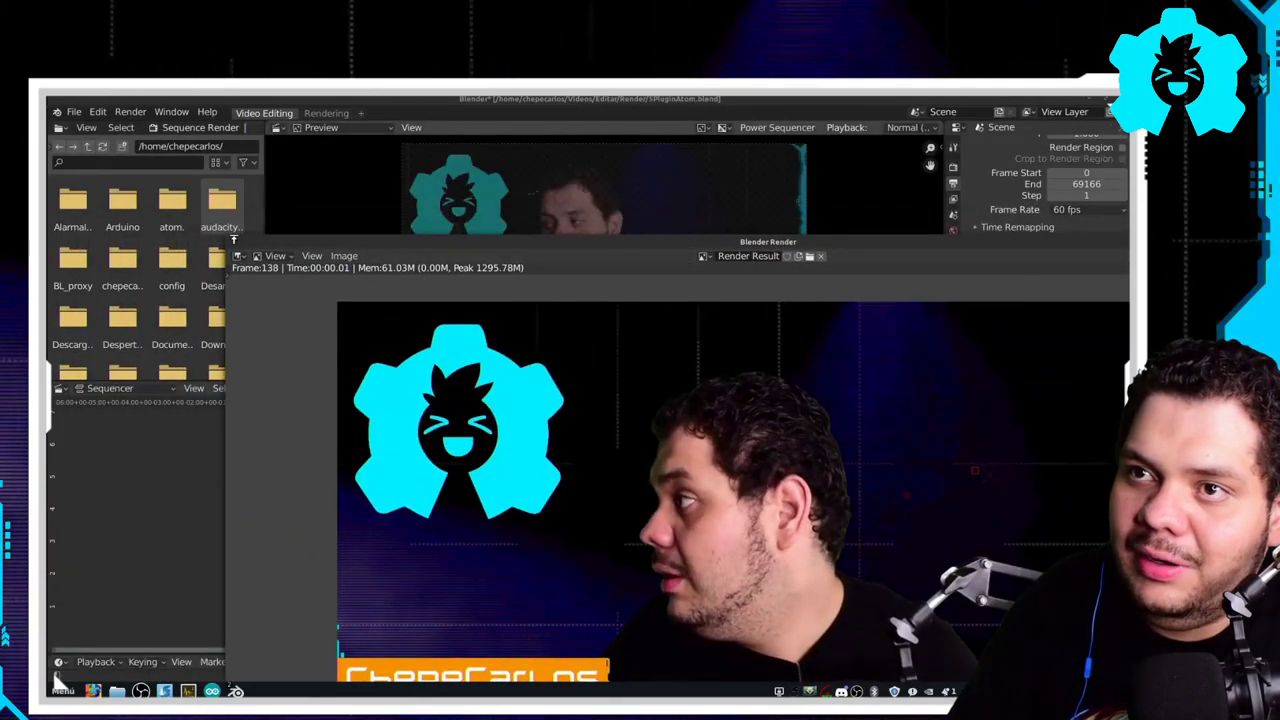
{"action": "left_click_drag", "start_coordinate": [230, 240], "coordinate": [236, 100]}
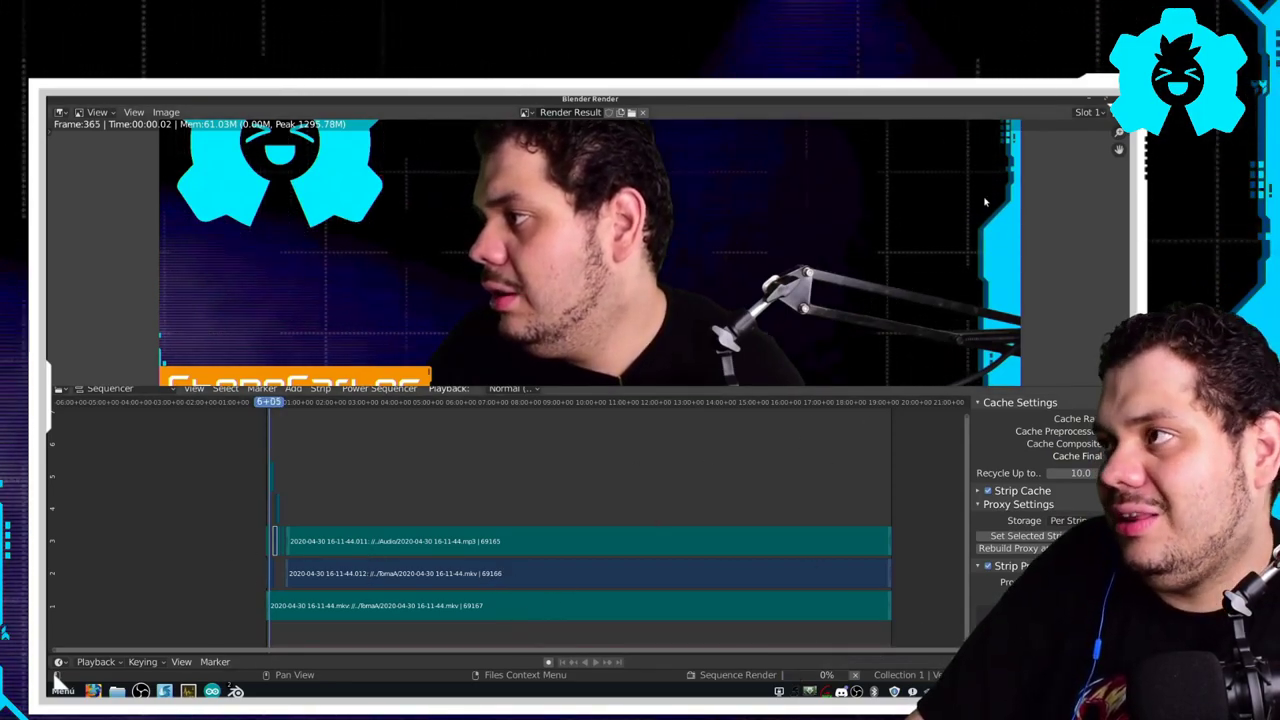
{"action": "key", "text": "Escape"}
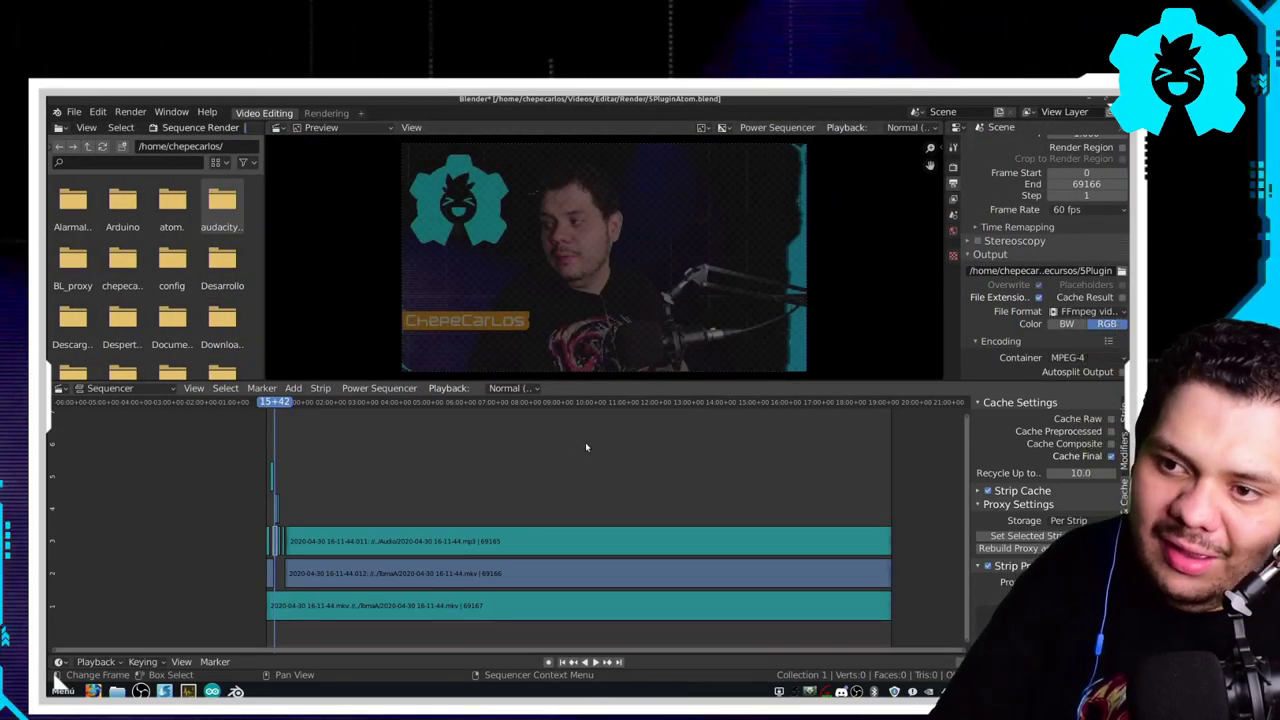
{"action": "left_click_drag", "start_coordinate": [586, 447], "coordinate": [143, 644]}
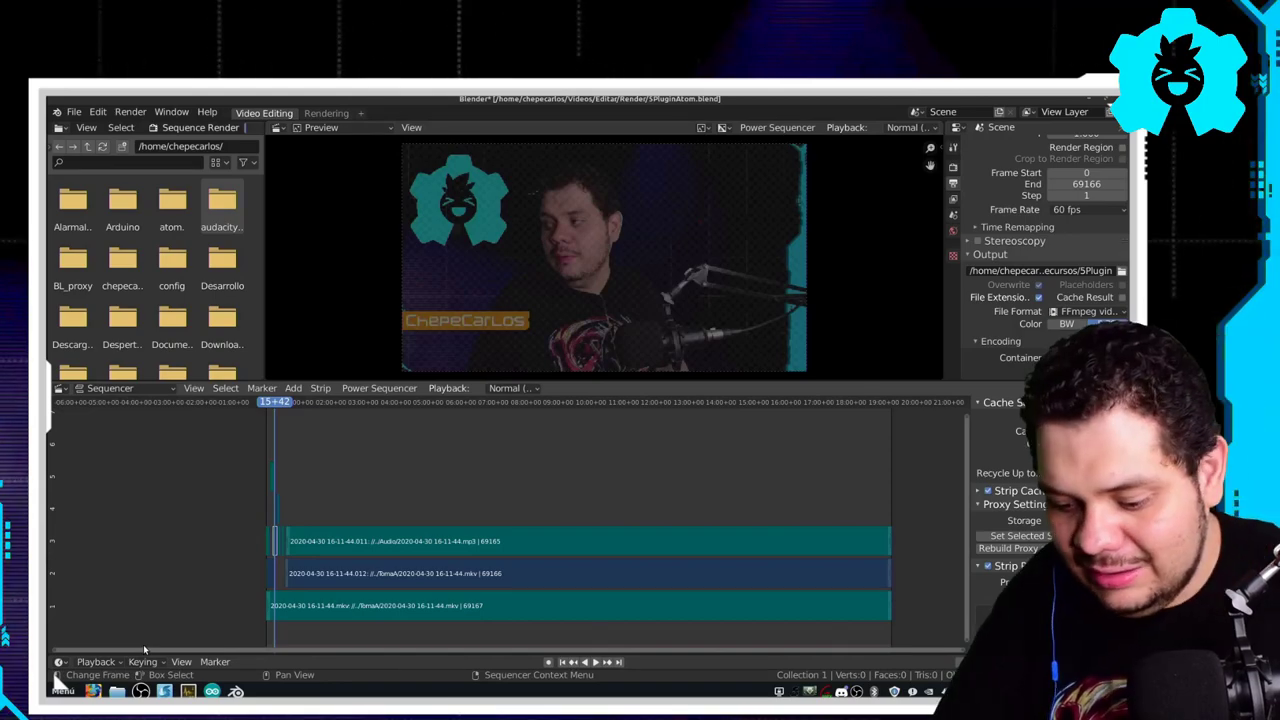
{"action": "key", "text": "Delete"}
{"action": "mouse_move", "coordinate": [55, 690]}
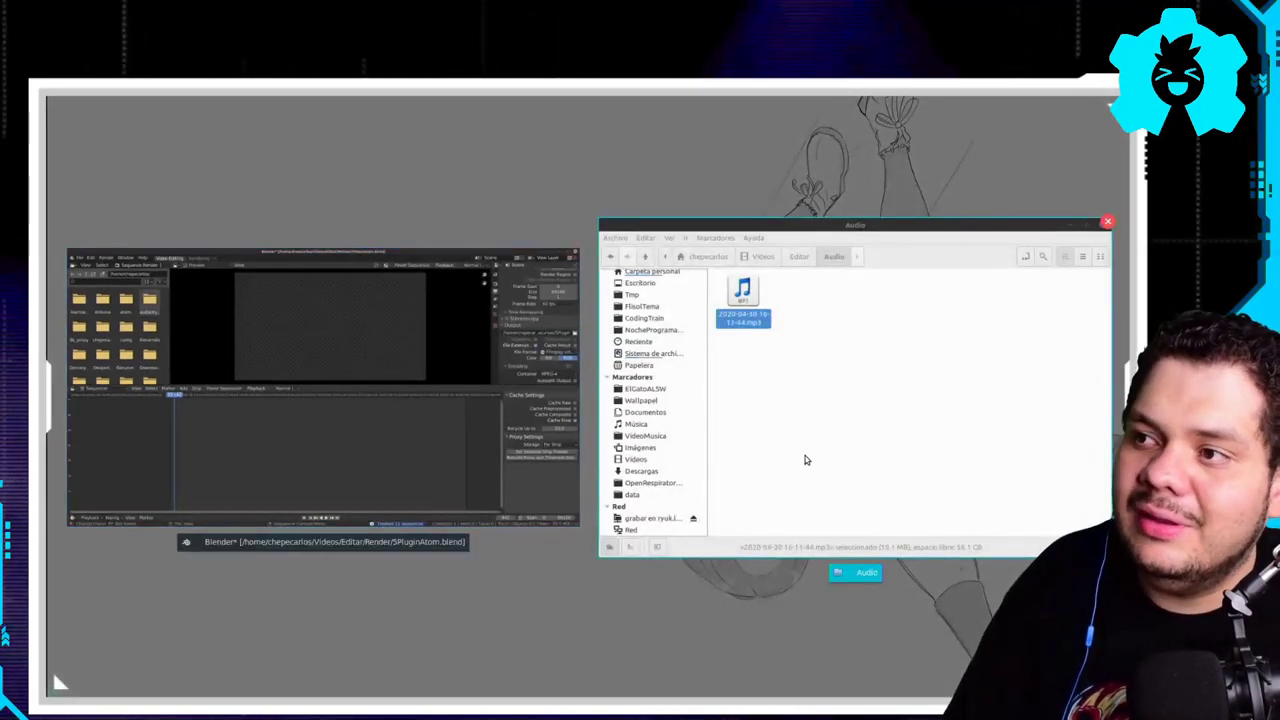
{"action": "left_click", "coordinate": [806, 460]}
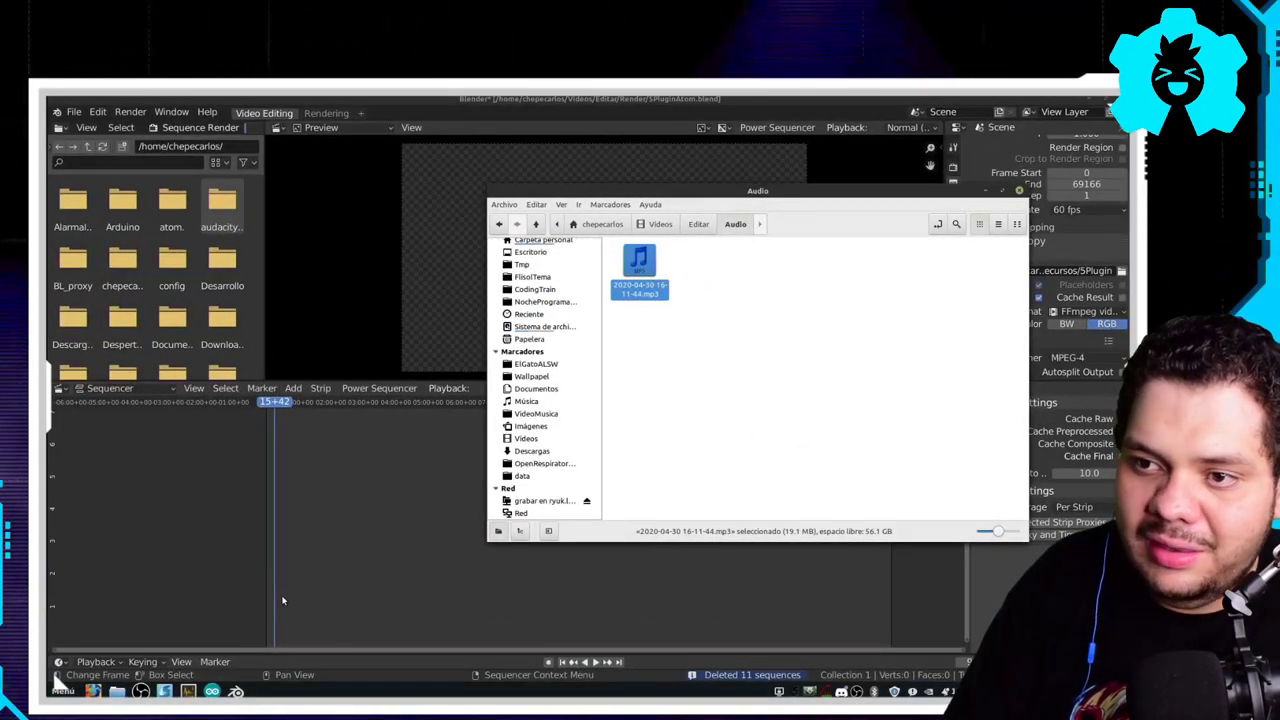
{"action": "left_click", "coordinate": [340, 540]}
- Move the mp3 audio strip down to channel 1
{"action": "scroll", "coordinate": [350, 530], "scroll_direction": "up", "scroll_amount": 3}
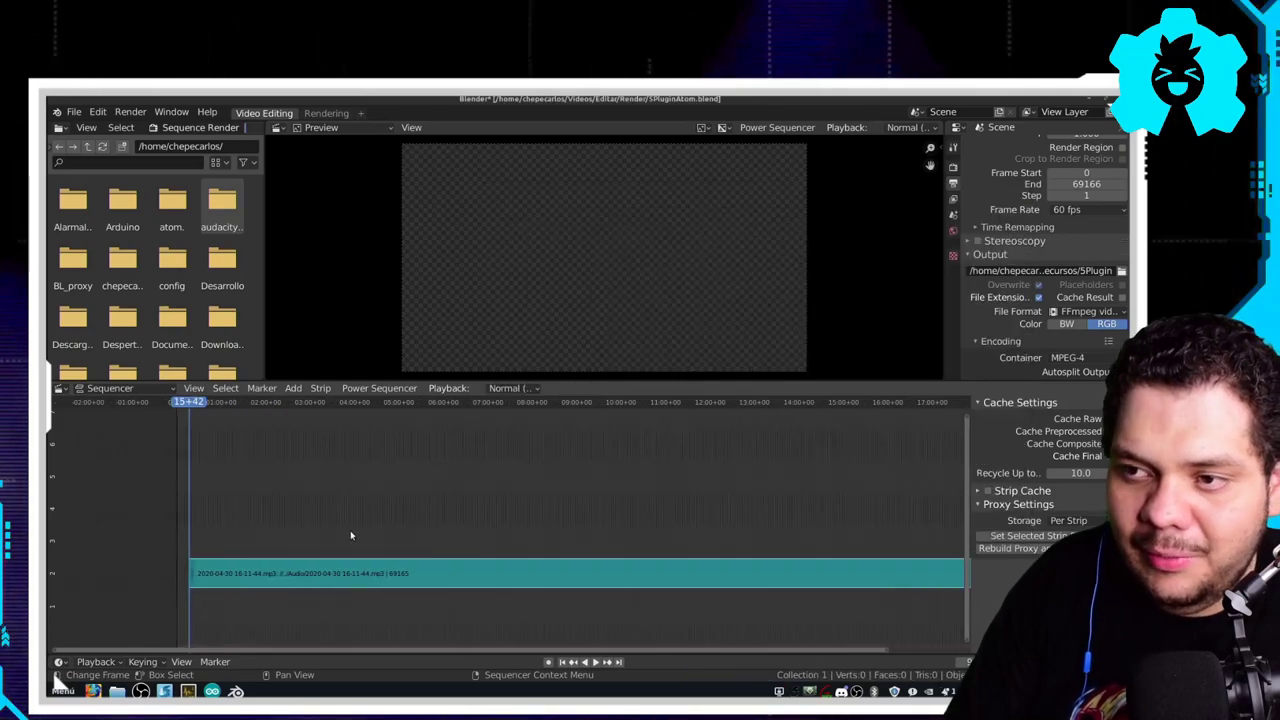
{"action": "scroll", "coordinate": [337, 523], "scroll_direction": "up", "scroll_amount": 2}
{"action": "scroll", "coordinate": [560, 515], "scroll_direction": "left", "scroll_amount": 5}
{"action": "scroll", "coordinate": [778, 507], "scroll_direction": "up", "scroll_amount": 2}
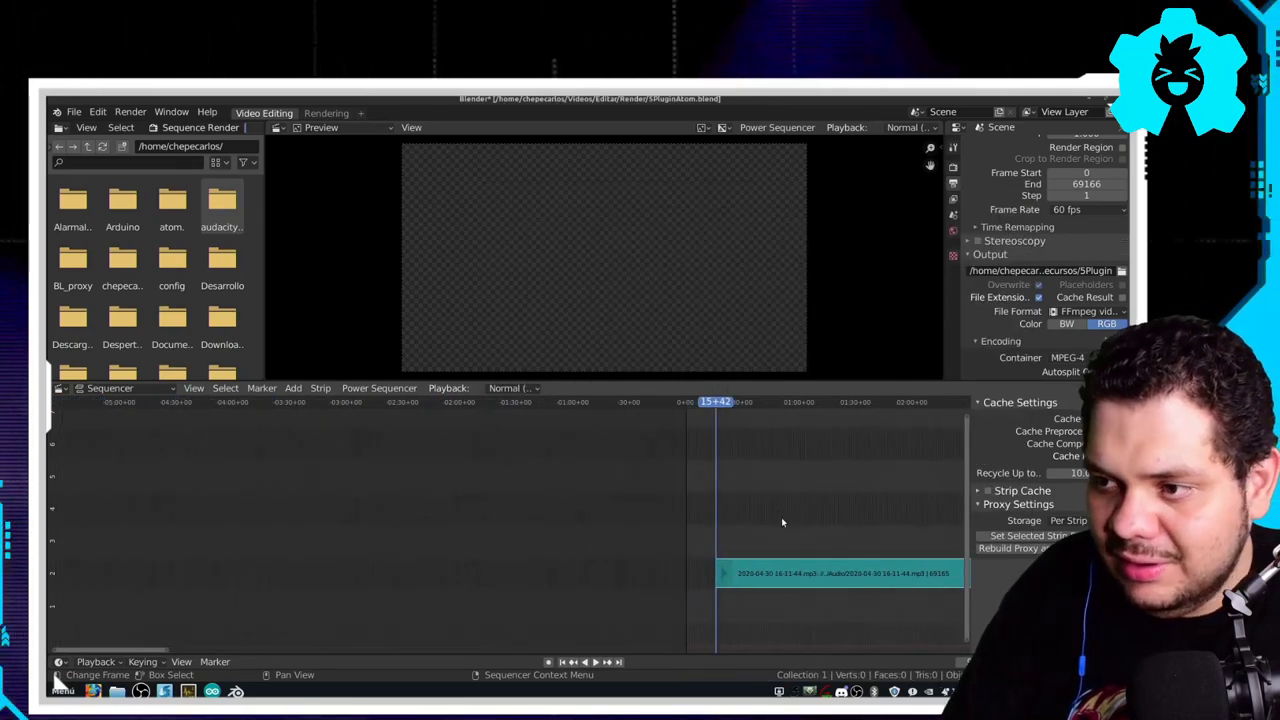
{"action": "left_click_drag", "start_coordinate": [770, 583], "coordinate": [734, 606]}
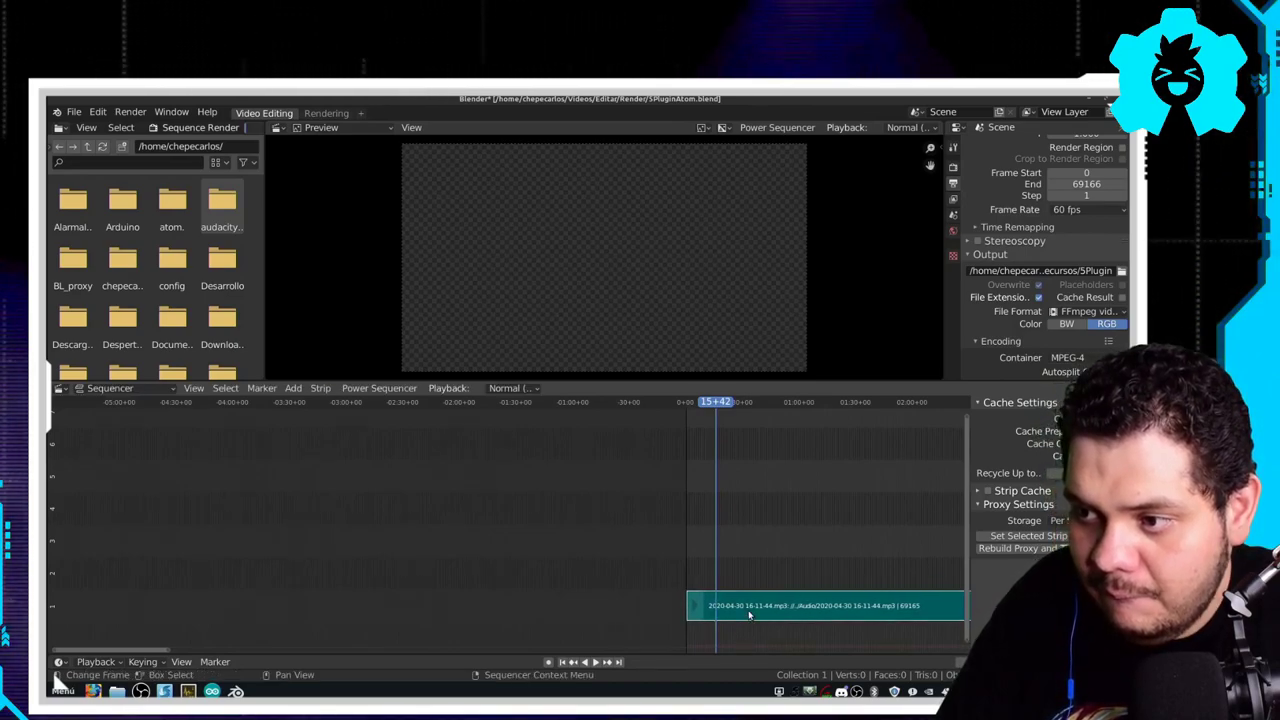
{"action": "key", "text": "g"}
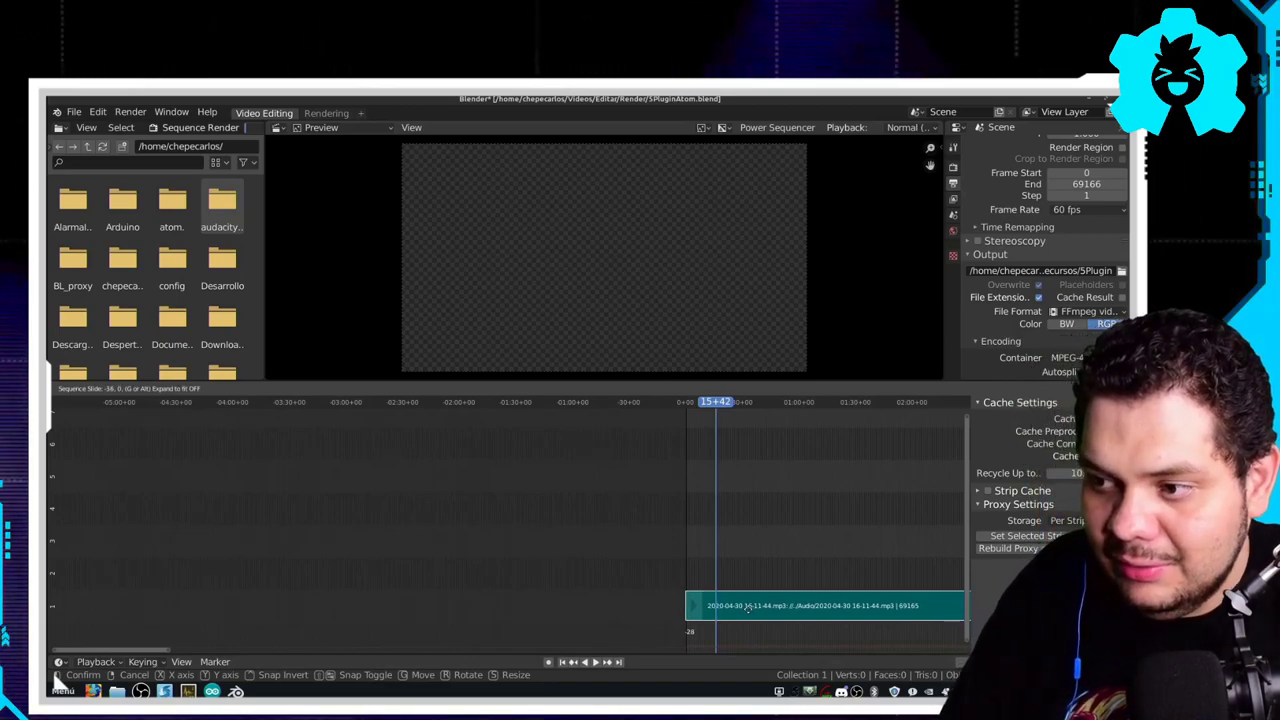
{"action": "left_click", "coordinate": [670, 602]}
- Slide the audio strip along the timeline so it starts at frame 0
{"action": "scroll", "coordinate": [670, 602], "scroll_direction": "up", "scroll_amount": 4}
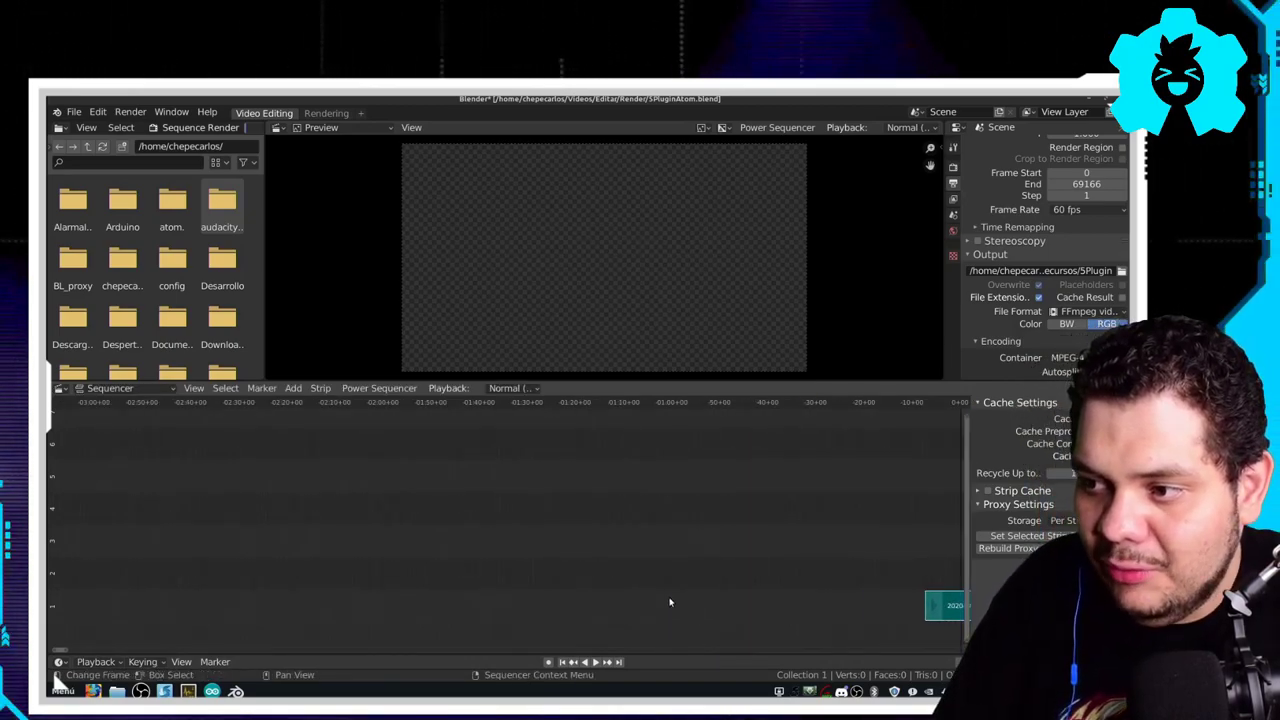
{"action": "scroll", "coordinate": [529, 575], "scroll_direction": "up", "scroll_amount": 5}
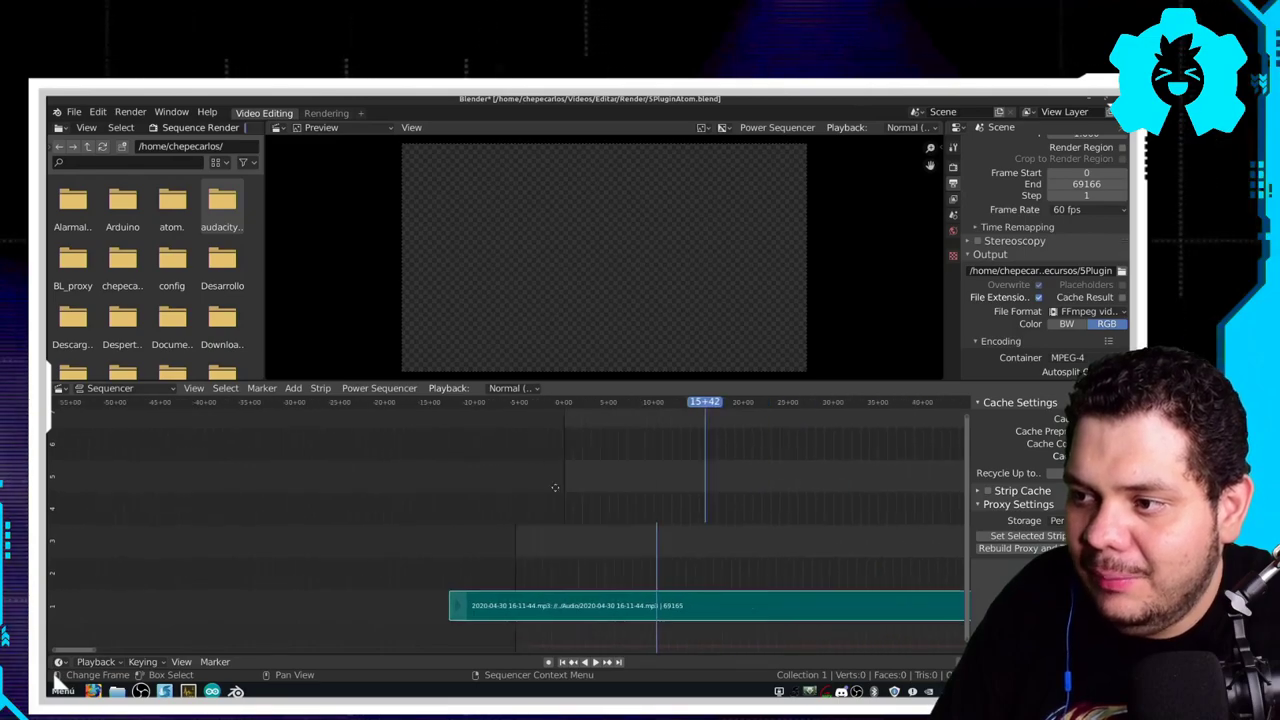
{"action": "scroll", "coordinate": [476, 530], "scroll_direction": "up", "scroll_amount": 3}
{"action": "scroll", "coordinate": [476, 530], "scroll_direction": "up", "scroll_amount": 2}
{"action": "scroll", "coordinate": [747, 548], "scroll_direction": "left", "scroll_amount": 5}
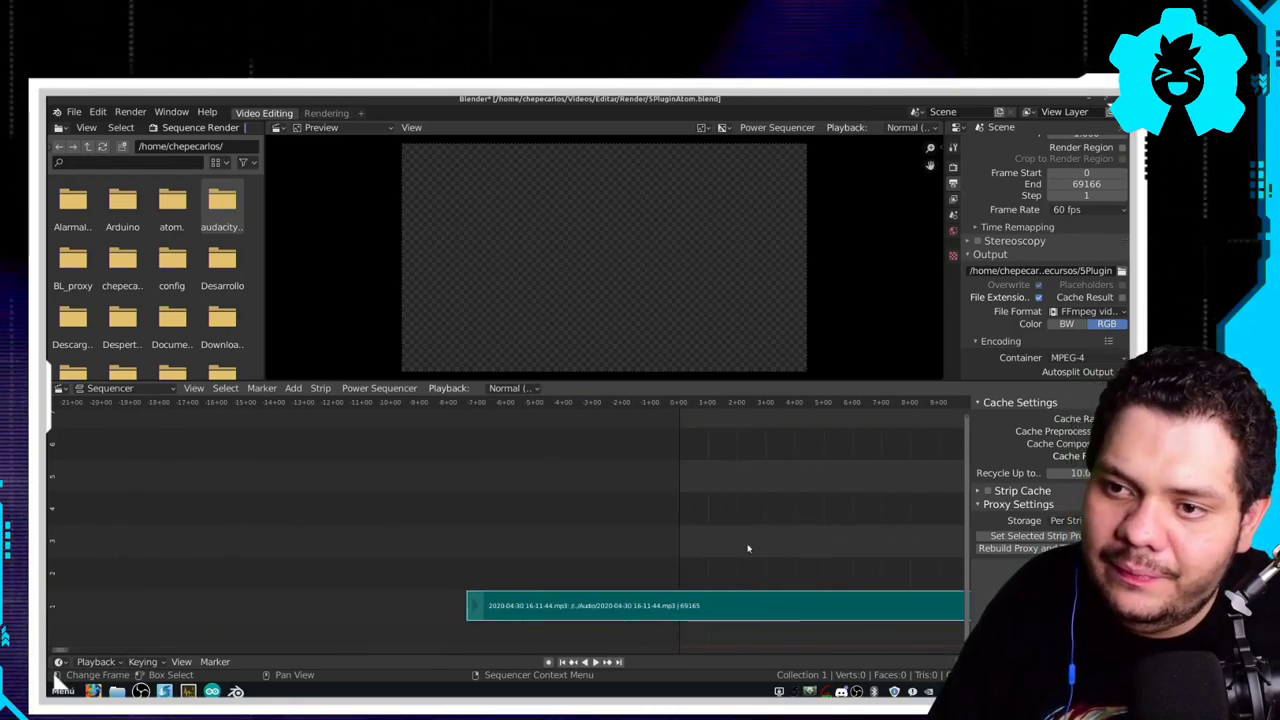
{"action": "key", "text": "g"}
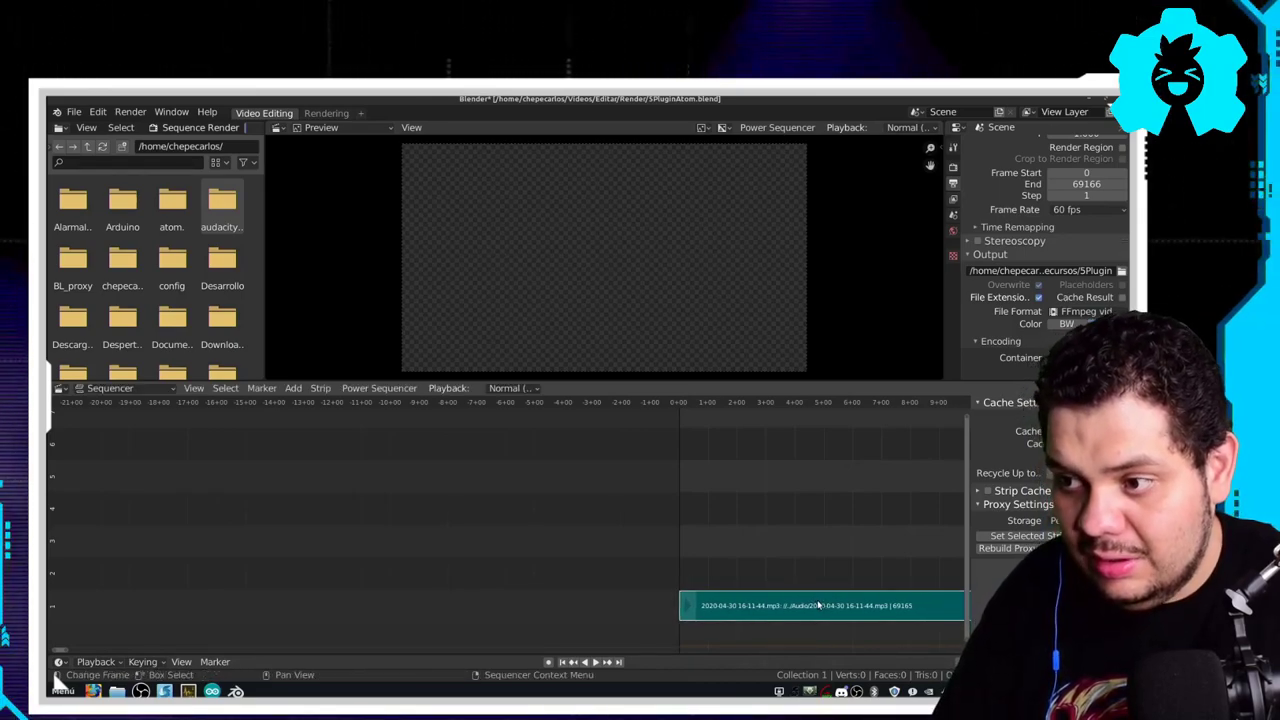
{"action": "left_click", "coordinate": [818, 605]}
{"action": "scroll", "coordinate": [814, 605], "scroll_direction": "down", "scroll_amount": 3}
{"action": "scroll", "coordinate": [806, 605], "scroll_direction": "down", "scroll_amount": 1}
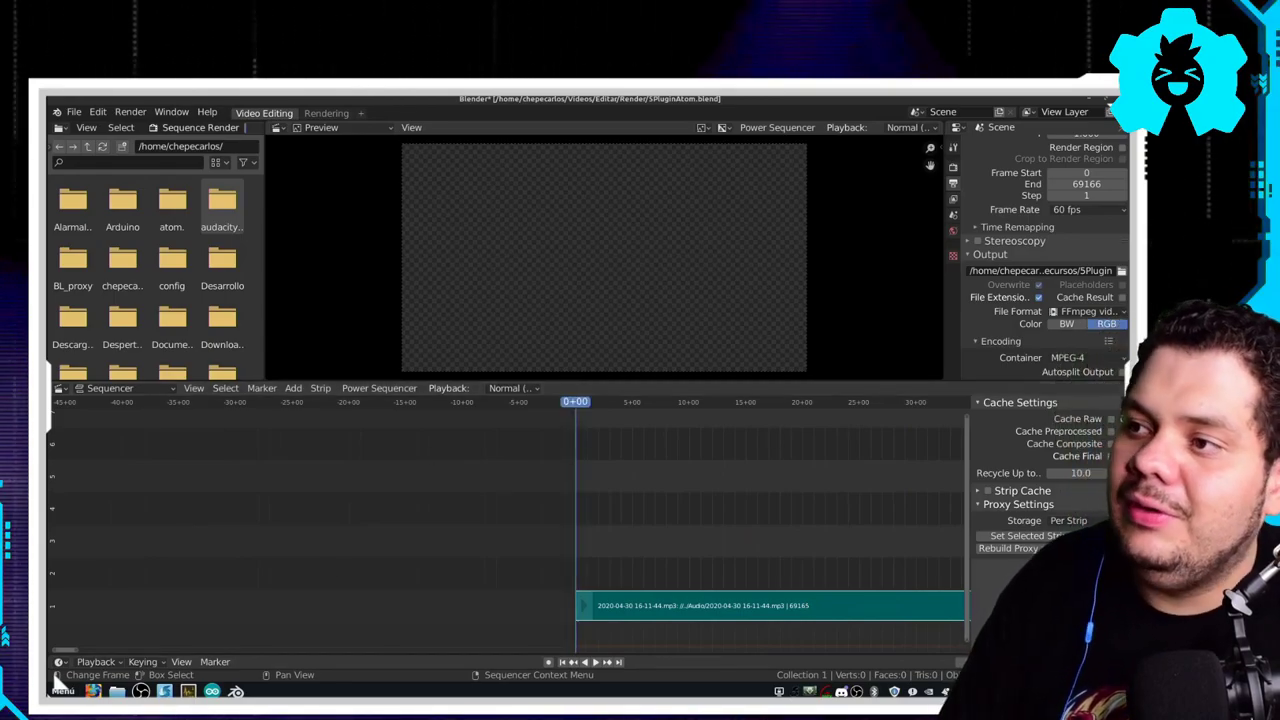
- Navigate the file manager up to the Editar folder, then fit Blender's whole timeline in view
{"action": "key", "text": "super"}
{"action": "left_click", "coordinate": [823, 504]}
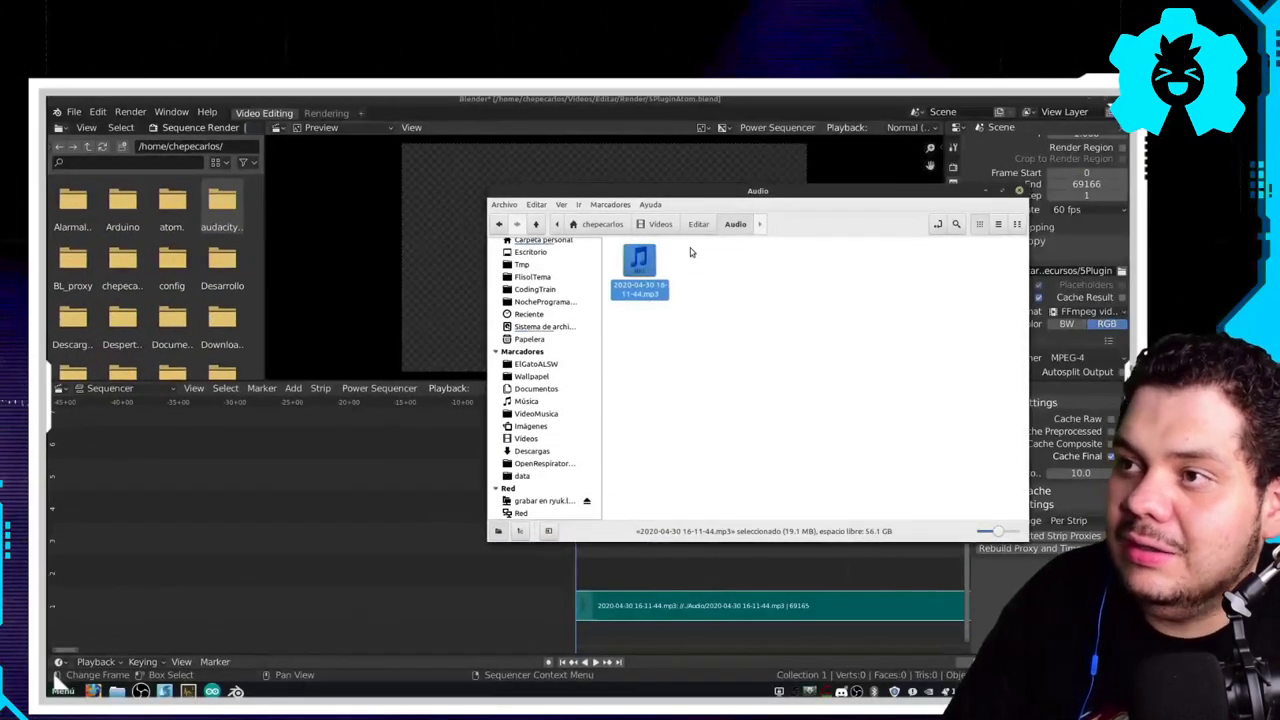
{"action": "left_click", "coordinate": [698, 224]}
{"action": "left_click", "coordinate": [686, 605]}
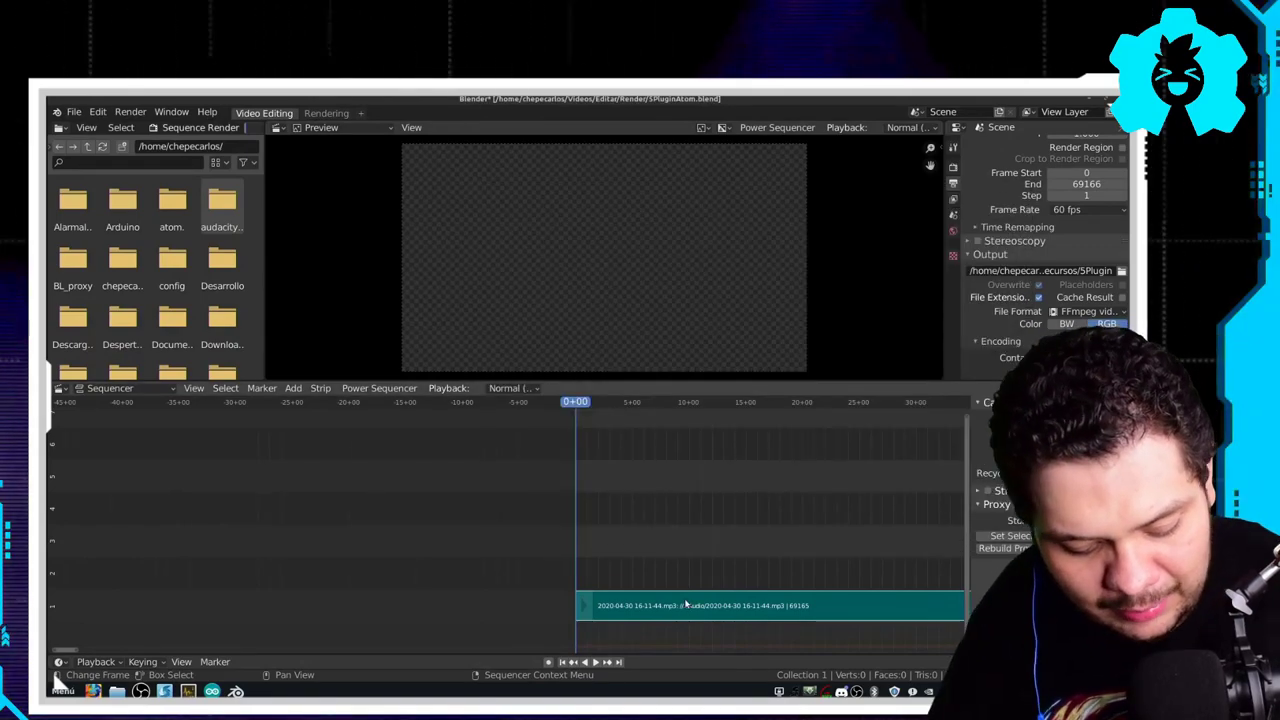
{"action": "scroll", "coordinate": [786, 557], "scroll_direction": "down", "scroll_amount": 3}
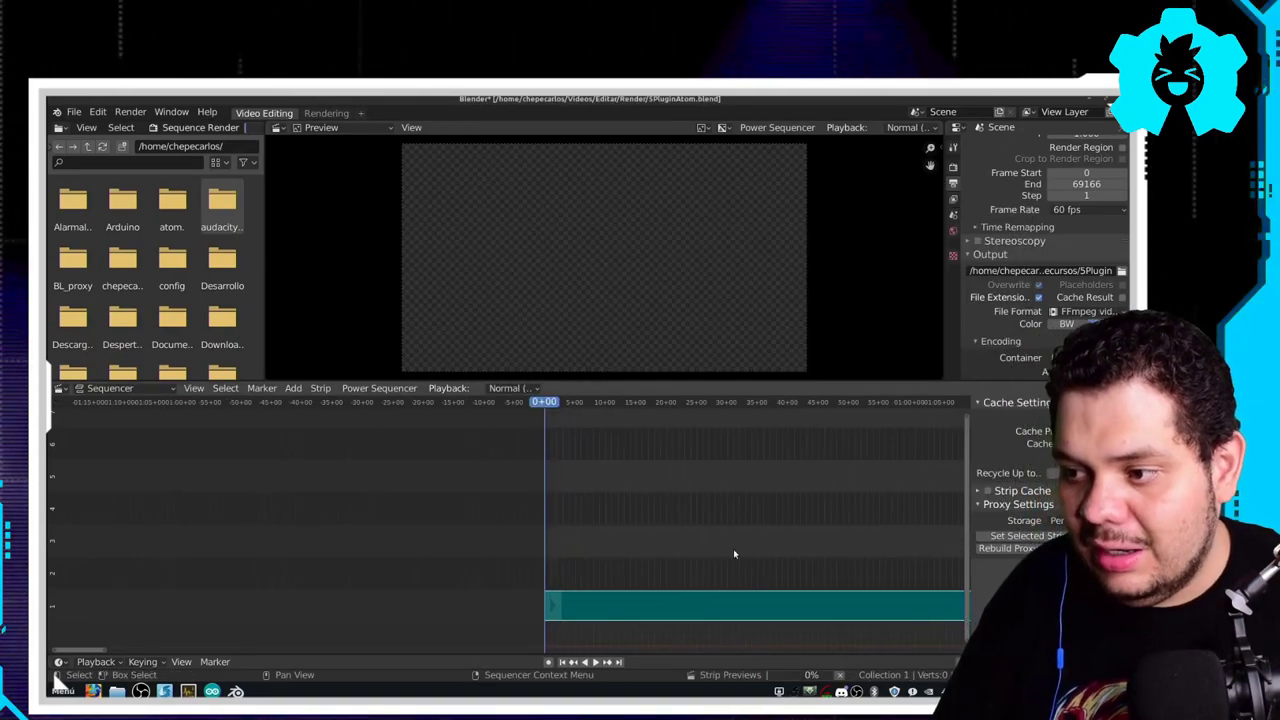
{"action": "key", "text": "Home"}
- Add the TomaA mkv footage above the audio on channels 2 and 3, preview it, and enable Strip Cache
{"action": "key", "text": "alt+Tab"}
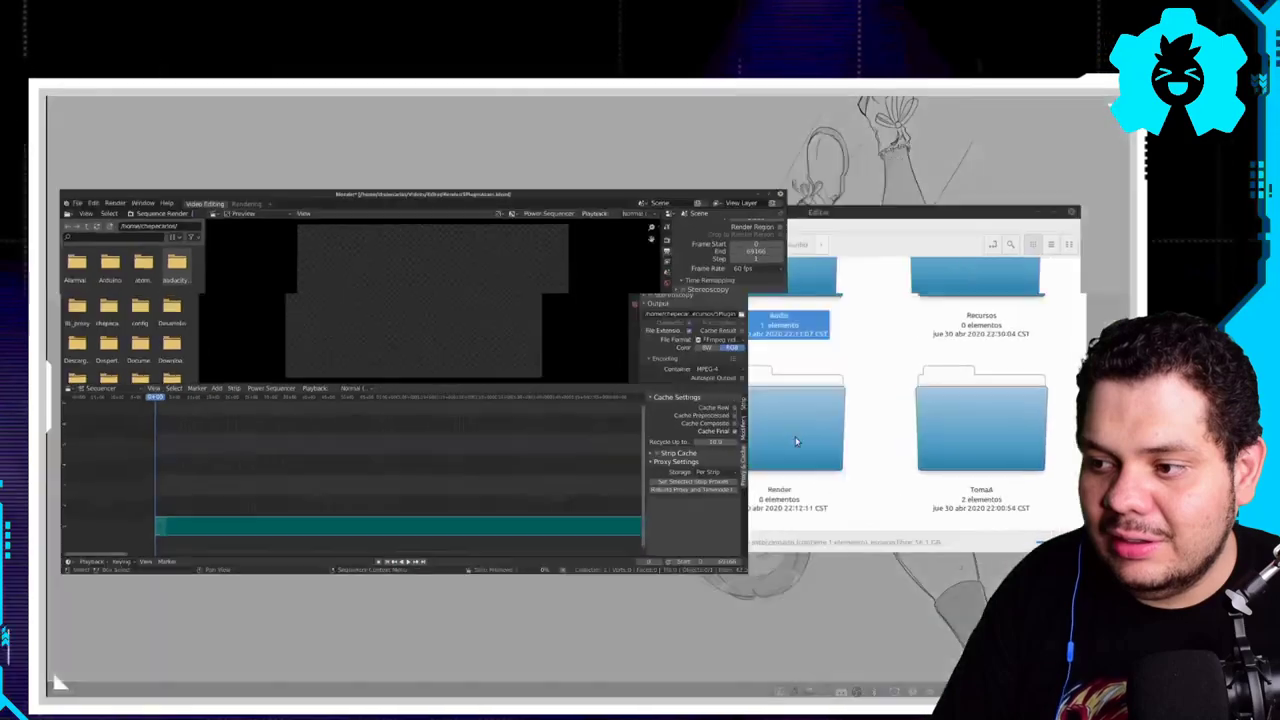
{"action": "double_click", "coordinate": [900, 410]}
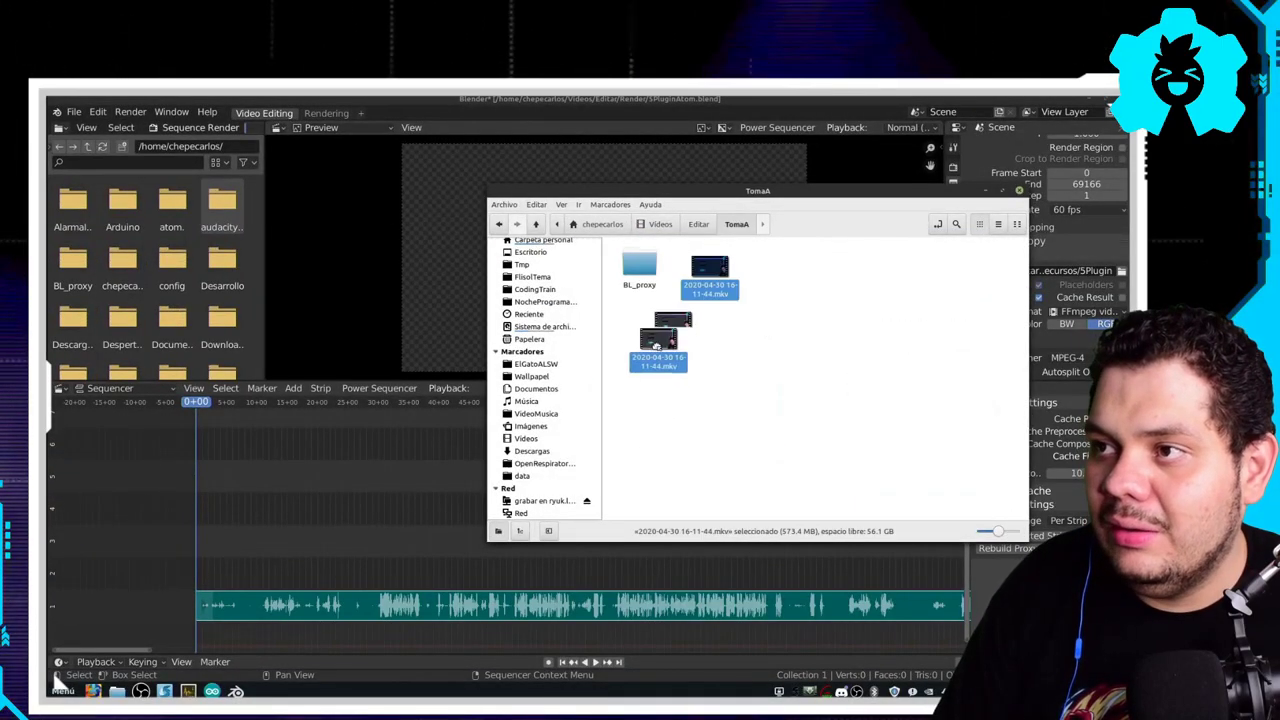
{"action": "left_click_drag", "start_coordinate": [265, 570], "coordinate": [265, 572]}
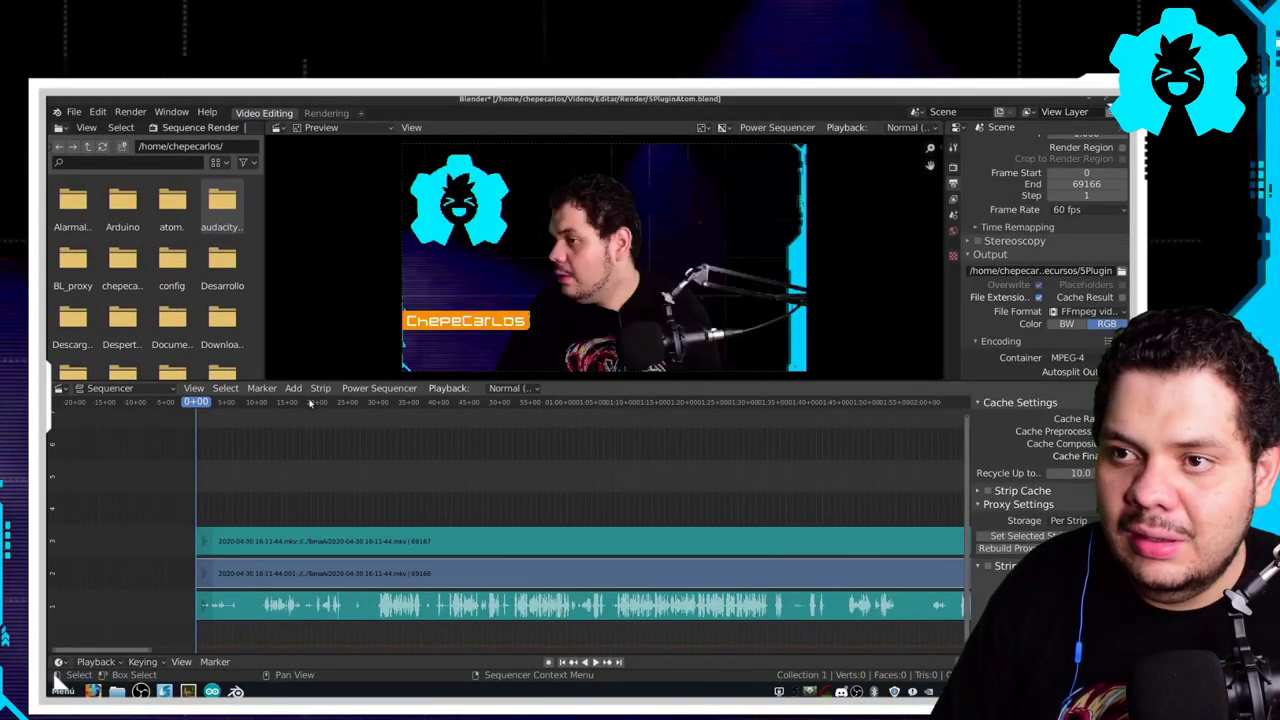
{"action": "left_click", "coordinate": [302, 404]}
{"action": "key", "text": "space"}
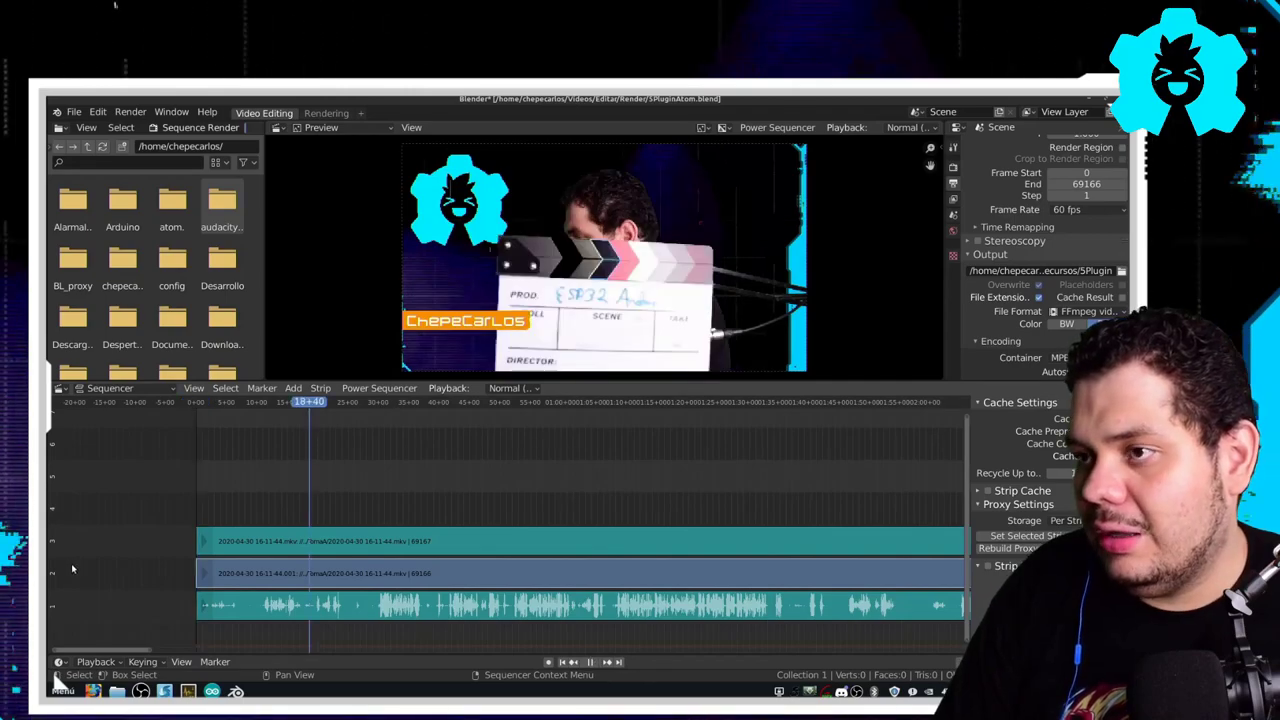
{"action": "left_click", "coordinate": [987, 567]}
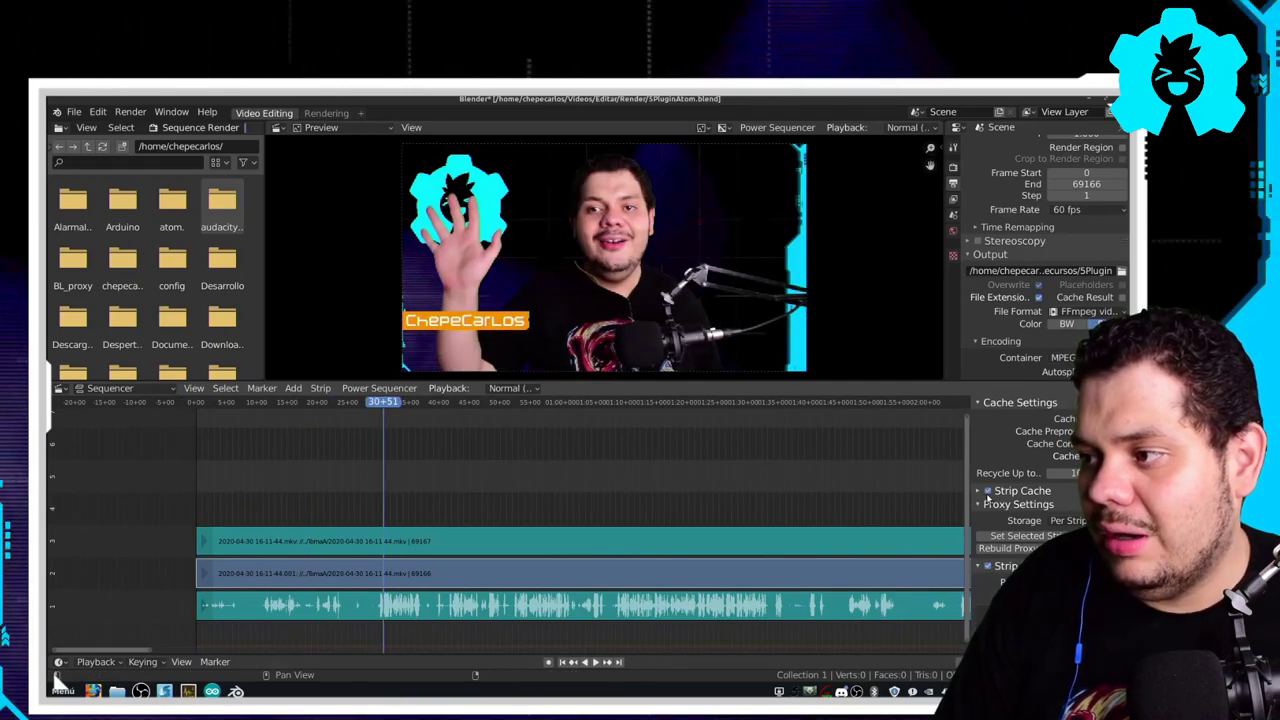
- Review the footage, then delete the top duplicate video strip on channel 3
{"action": "left_click_drag", "start_coordinate": [405, 417], "coordinate": [464, 432]}
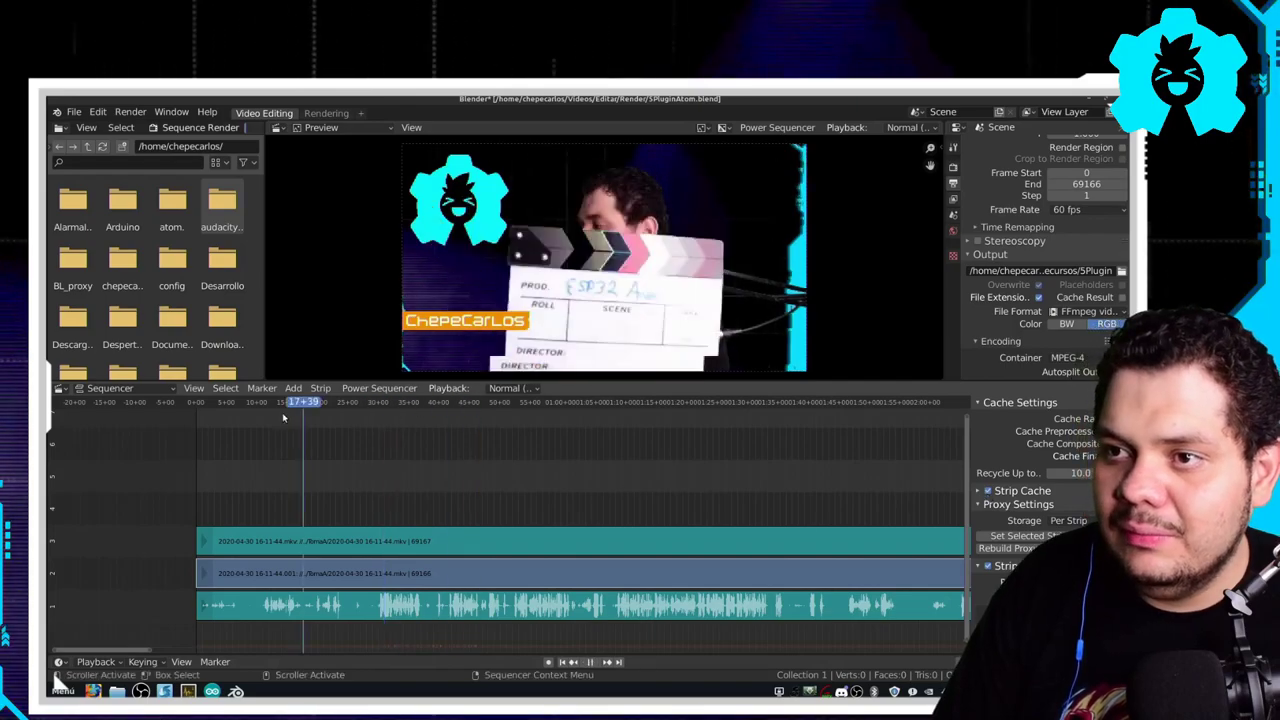
{"action": "key", "text": "space"}
{"action": "key", "text": "Escape"}
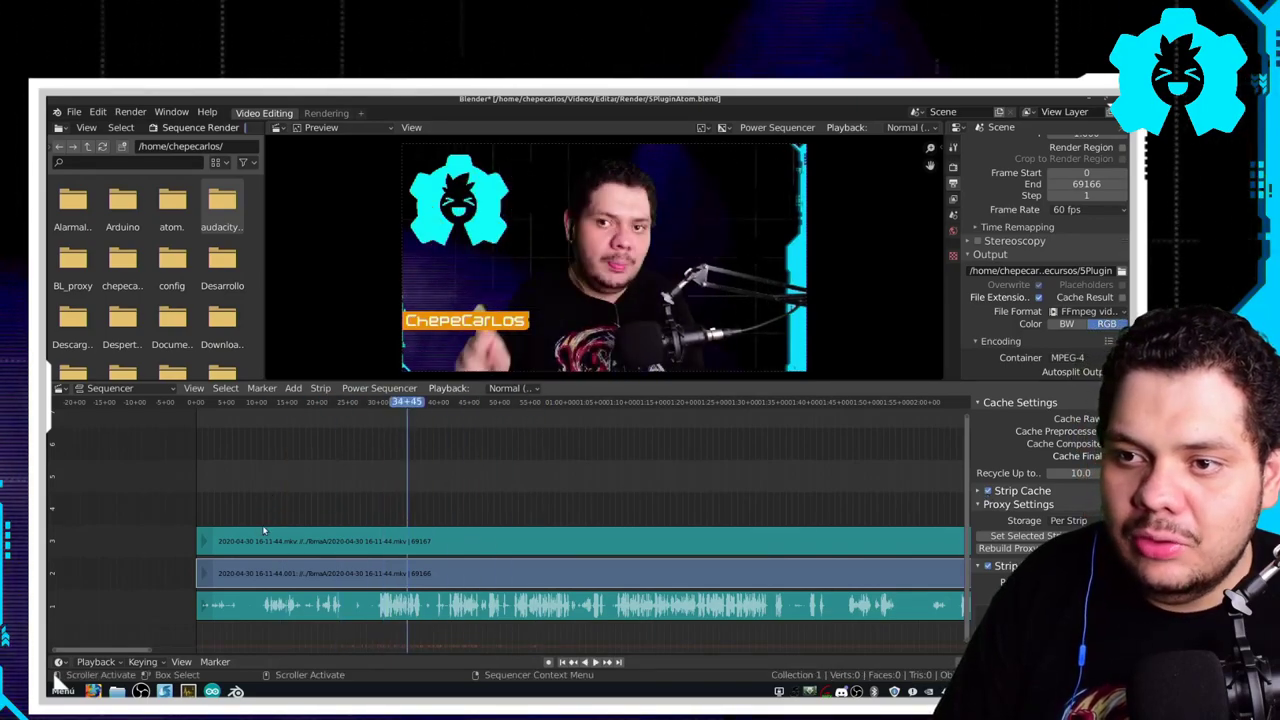
{"action": "left_click", "coordinate": [262, 535]}
{"action": "key", "text": "Delete"}
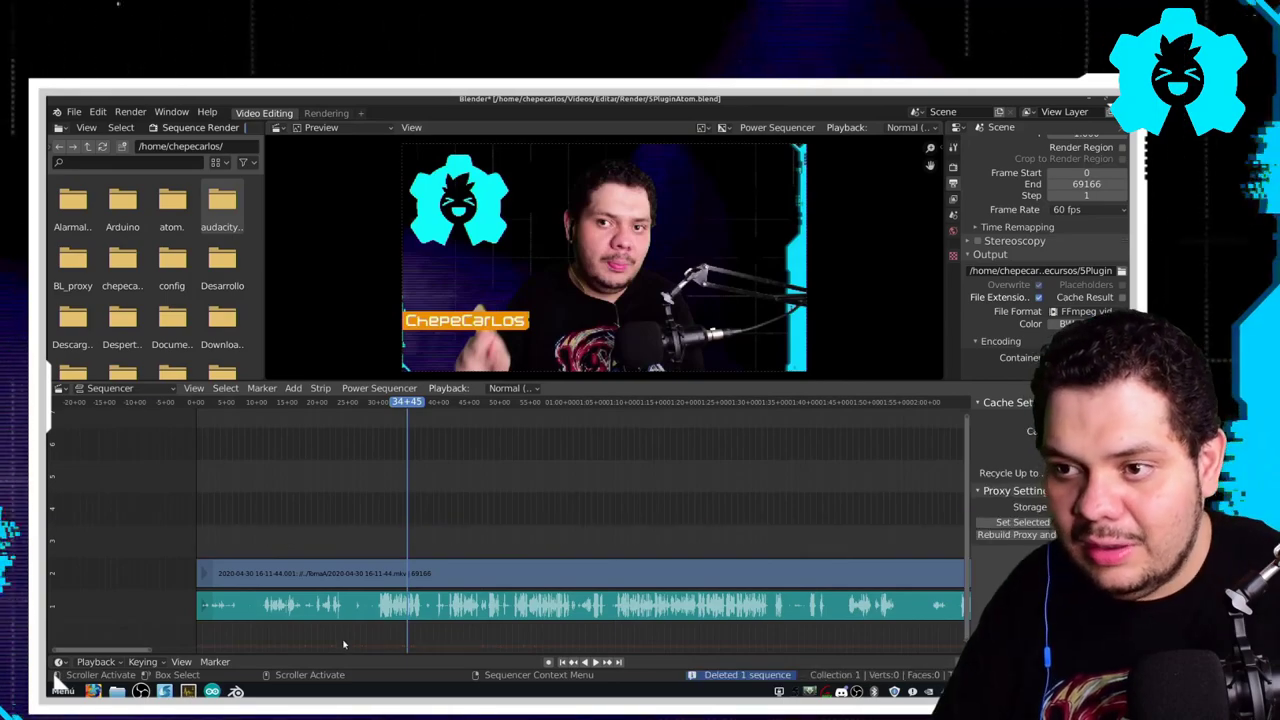
- Play from the clapboard moment and scrub back to where the clapboard appears
{"action": "left_click", "coordinate": [338, 403]}
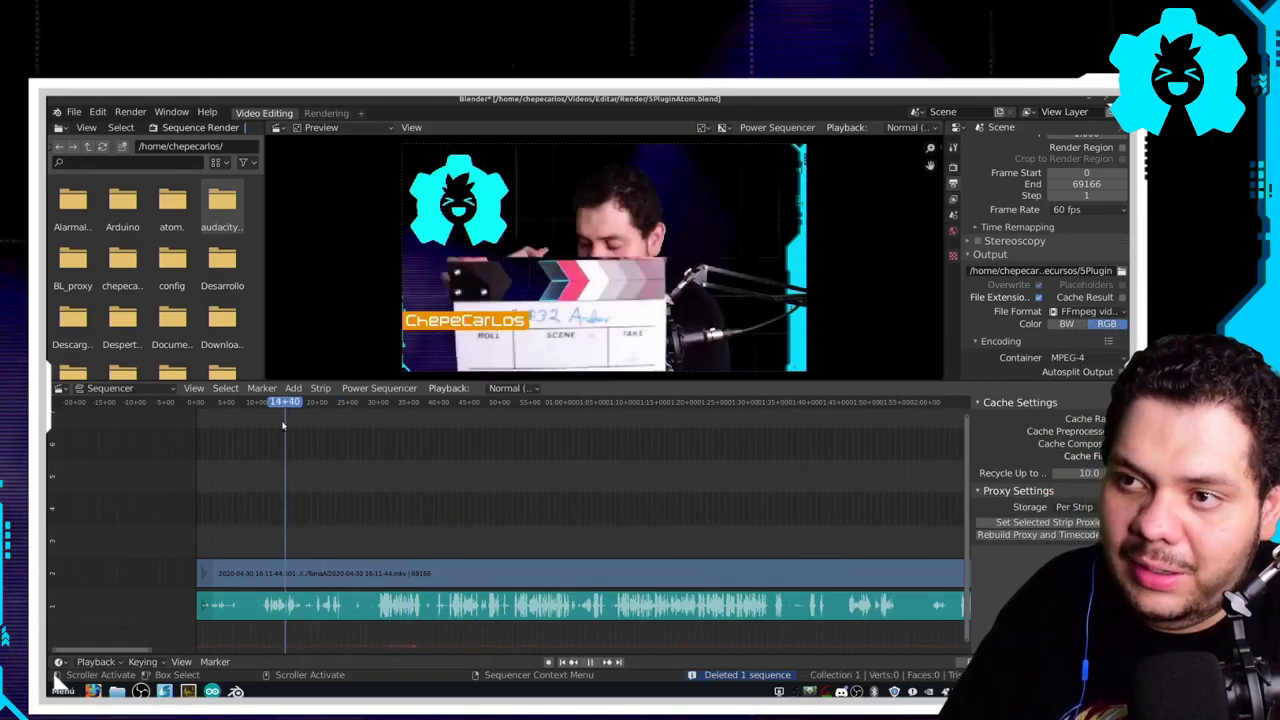
{"action": "key", "text": "space"}
{"action": "left_click_drag", "start_coordinate": [338, 428], "coordinate": [317, 484]}
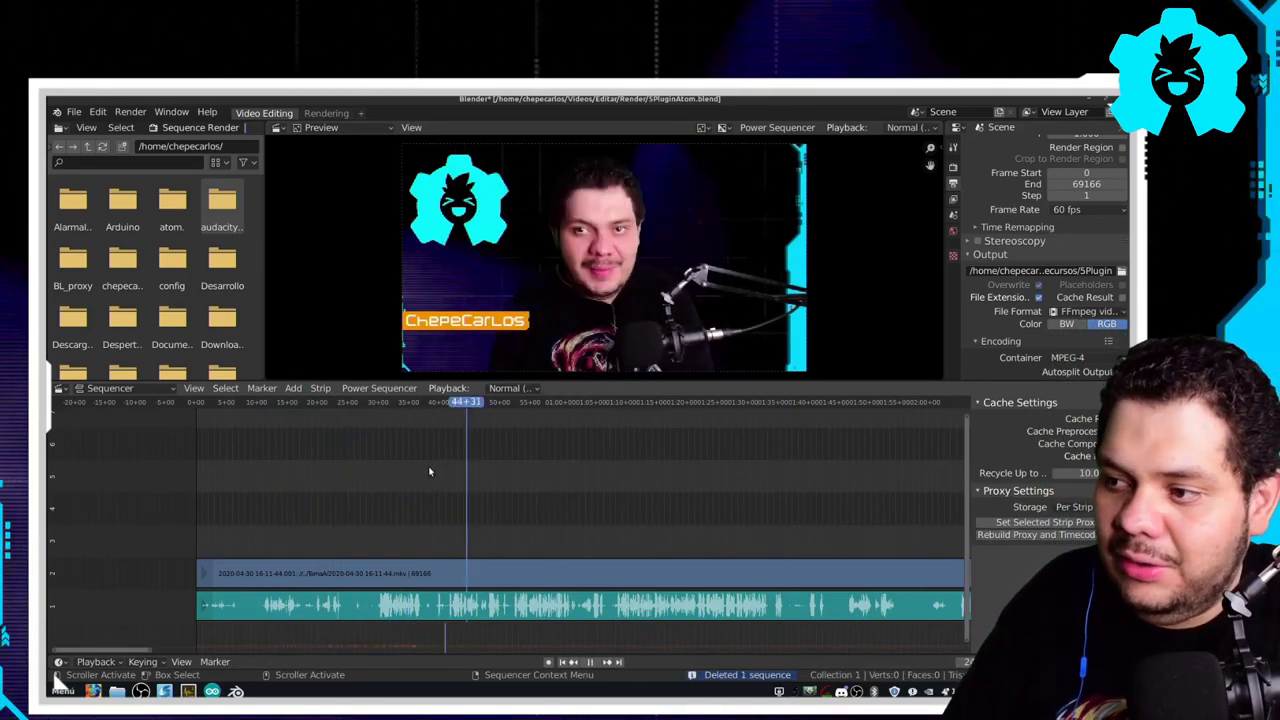
- Zoom into the timeline and set the playhead on the clapboard snap near 23+45
{"action": "scroll", "coordinate": [318, 530], "scroll_direction": "up", "scroll_amount": 4}
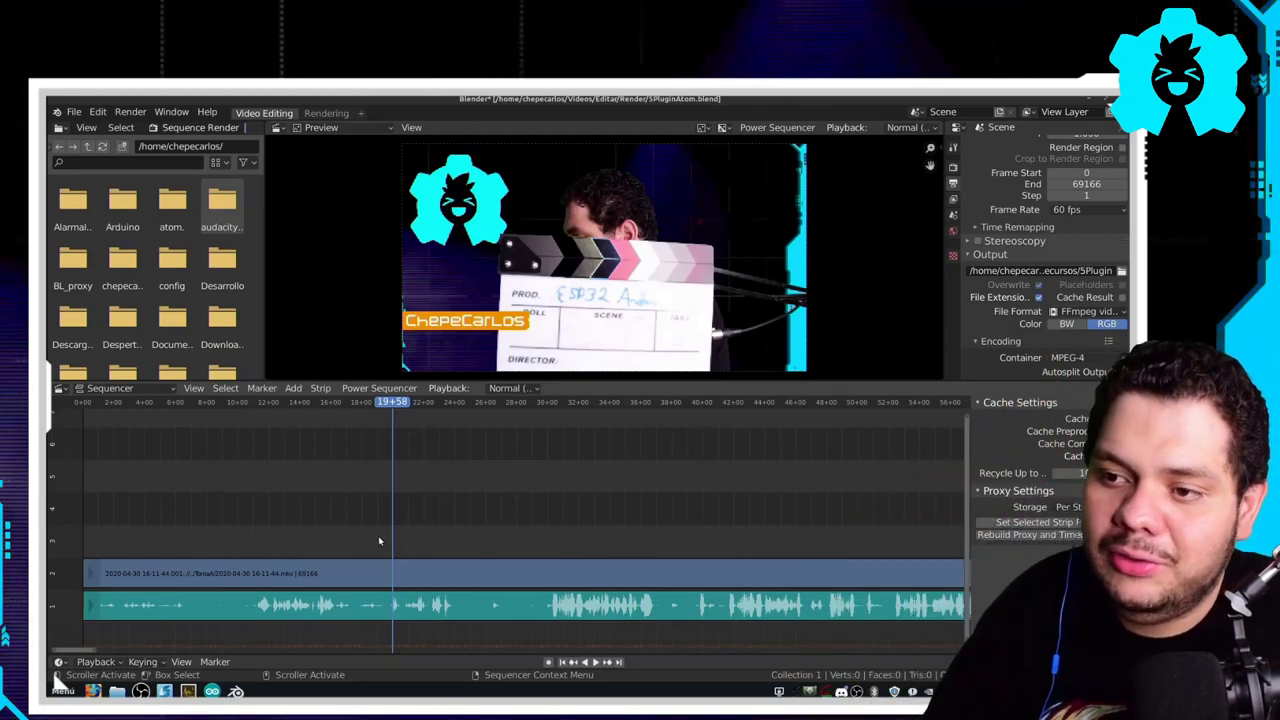
{"action": "scroll", "coordinate": [384, 531], "scroll_direction": "up", "scroll_amount": 5}
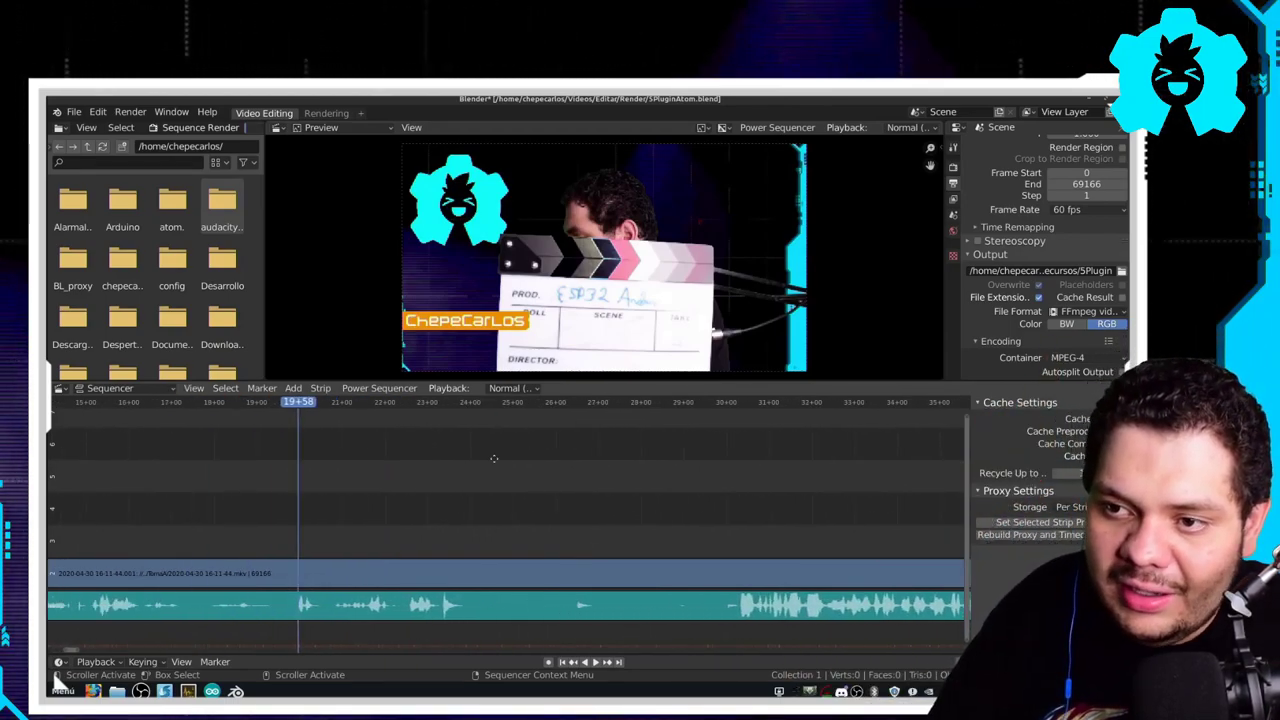
{"action": "left_click_drag", "start_coordinate": [302, 406], "coordinate": [462, 416]}
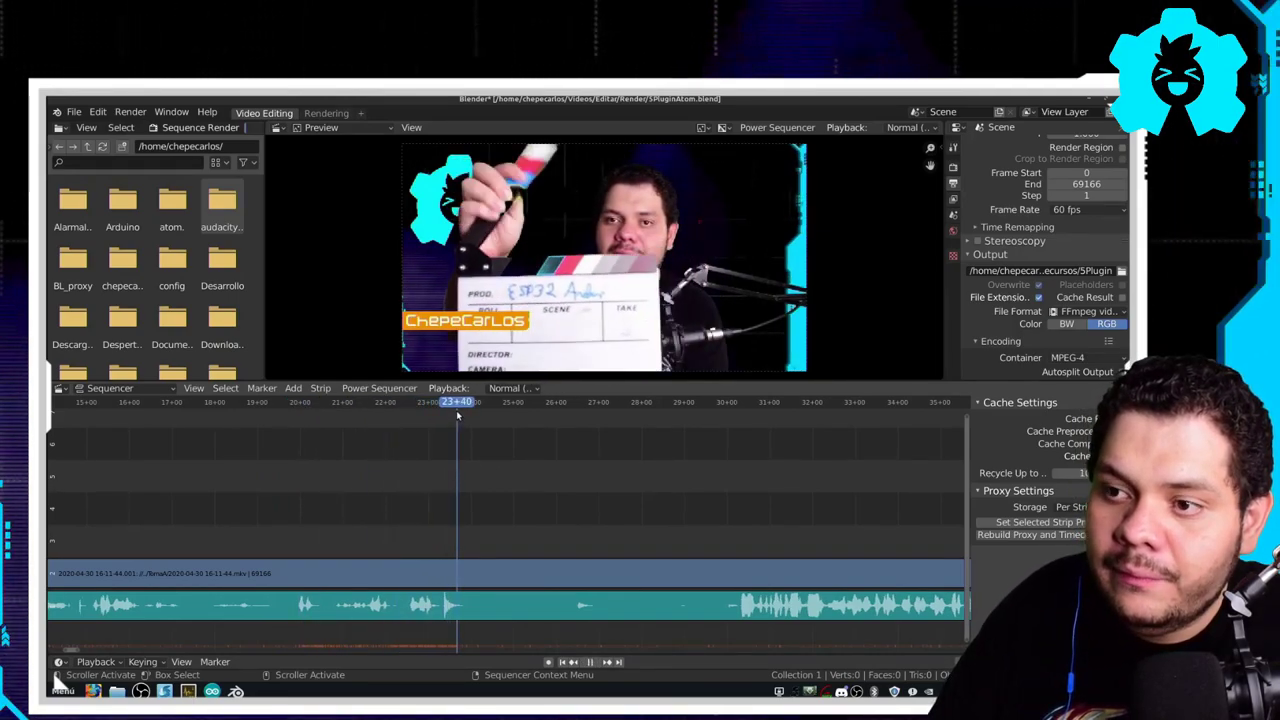
{"action": "scroll", "coordinate": [450, 480], "scroll_direction": "up", "scroll_amount": 1}
{"action": "scroll", "coordinate": [440, 520], "scroll_direction": "up", "scroll_amount": 2}
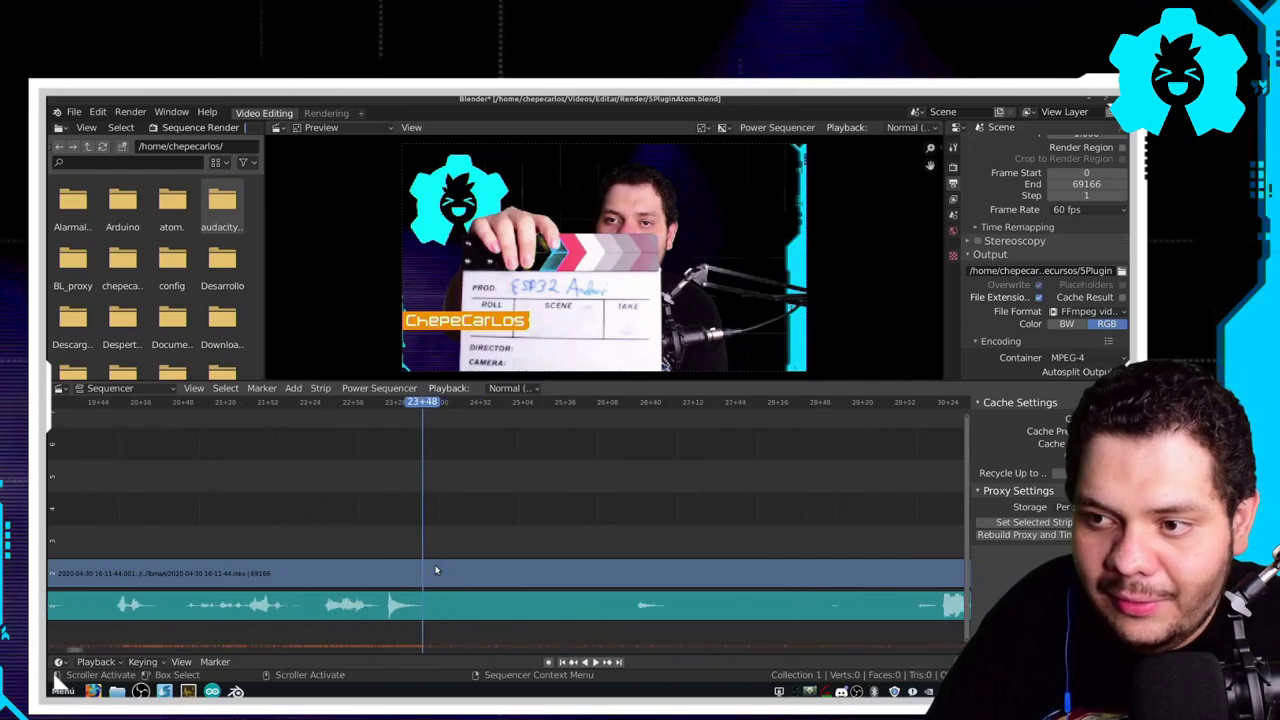
{"action": "scroll", "coordinate": [436, 560], "scroll_direction": "up", "scroll_amount": 2}
{"action": "scroll", "coordinate": [436, 569], "scroll_direction": "up", "scroll_amount": 2}
{"action": "scroll", "coordinate": [363, 574], "scroll_direction": "up", "scroll_amount": 2}
{"action": "scroll", "coordinate": [450, 560], "scroll_direction": "left", "scroll_amount": 5}
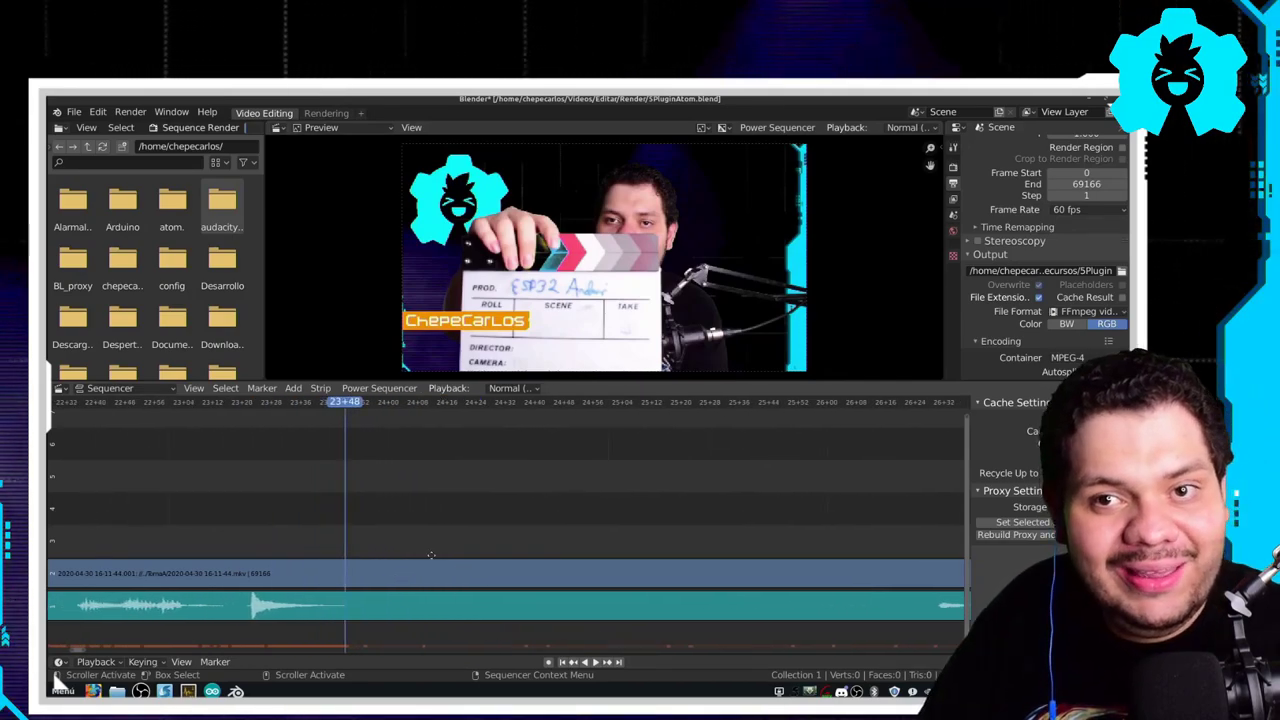
{"action": "scroll", "coordinate": [530, 540], "scroll_direction": "up", "scroll_amount": 1}
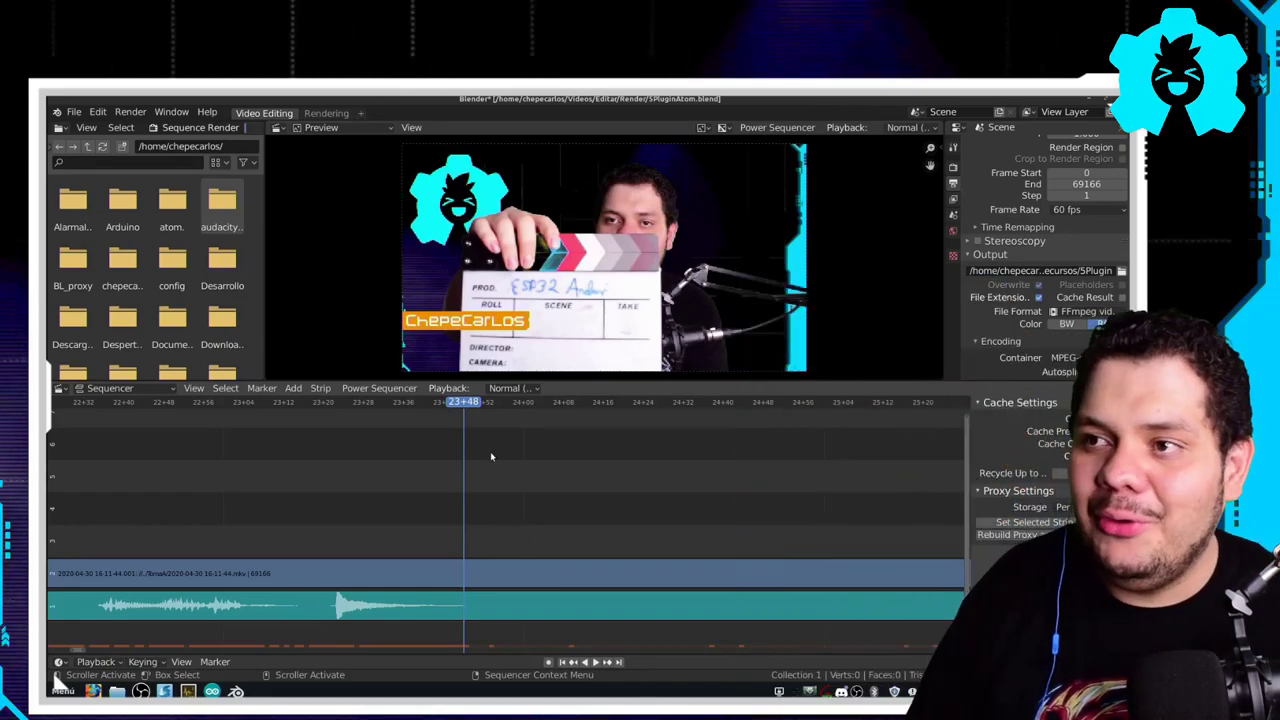
{"action": "key", "text": "shift+ctrl+space"}
{"action": "mouse_move", "coordinate": [453, 401]}
{"action": "left_mouse_down"}
{"action": "mouse_move", "coordinate": [466, 402]}
{"action": "mouse_move", "coordinate": [446, 403]}
{"action": "left_mouse_up"}
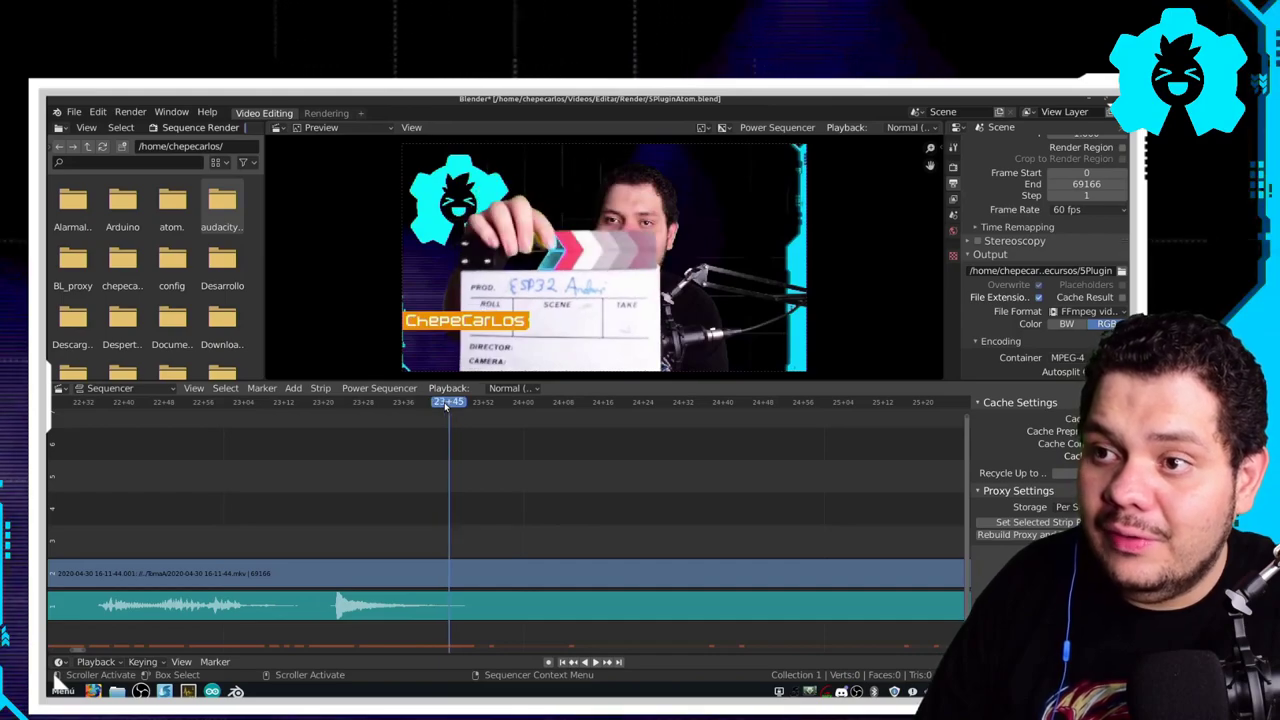
- Slide the audio strip right until its clap spike meets the clapboard frame
{"action": "left_click", "coordinate": [341, 607]}
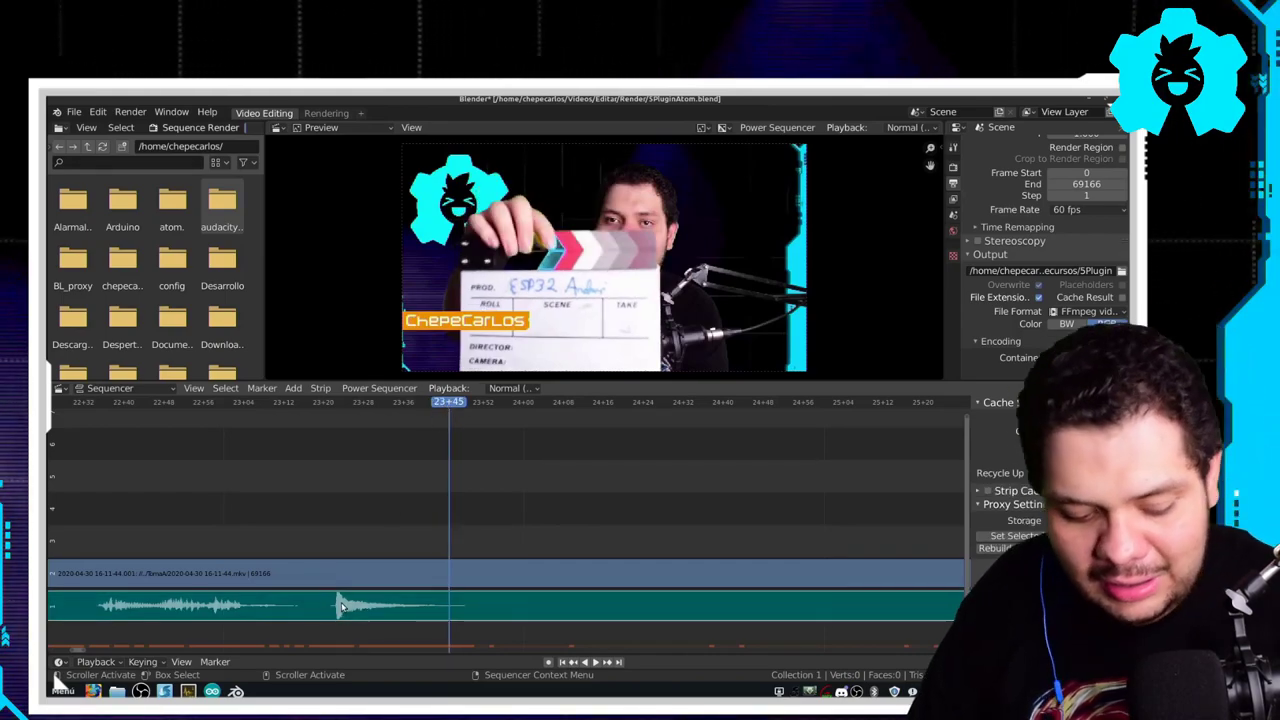
{"action": "key", "text": "g"}
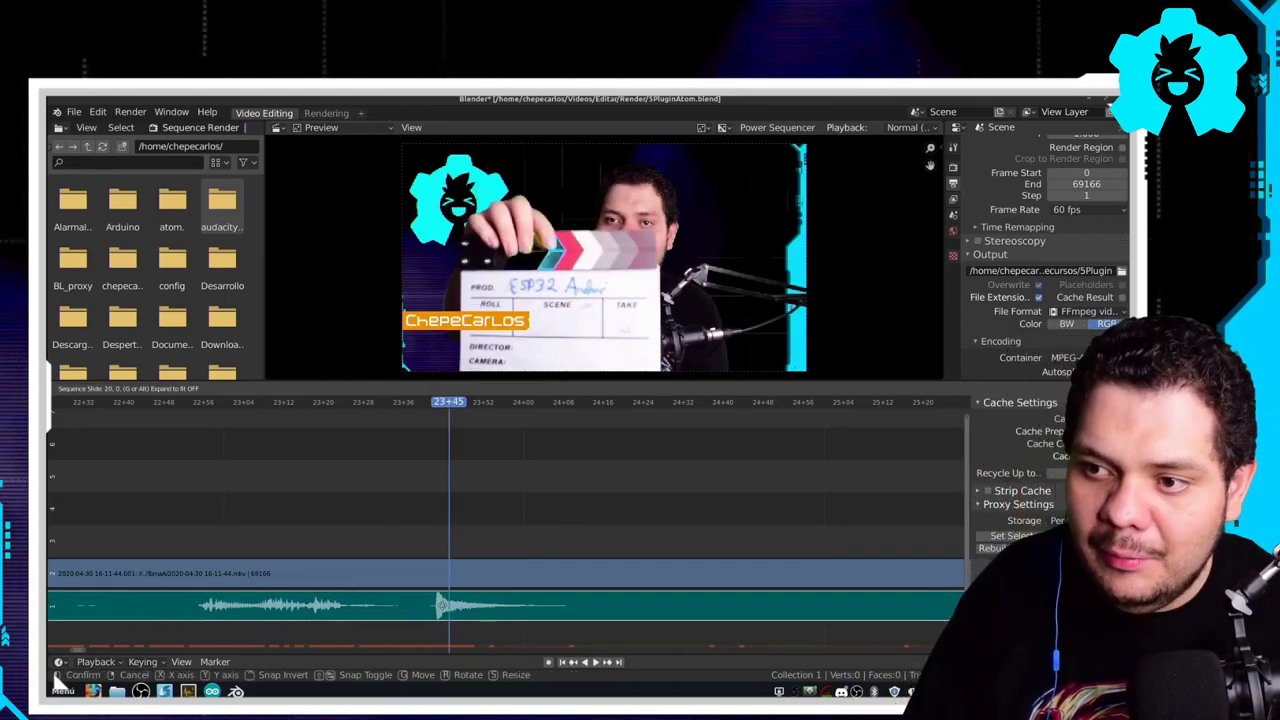
{"action": "left_click", "coordinate": [455, 603]}
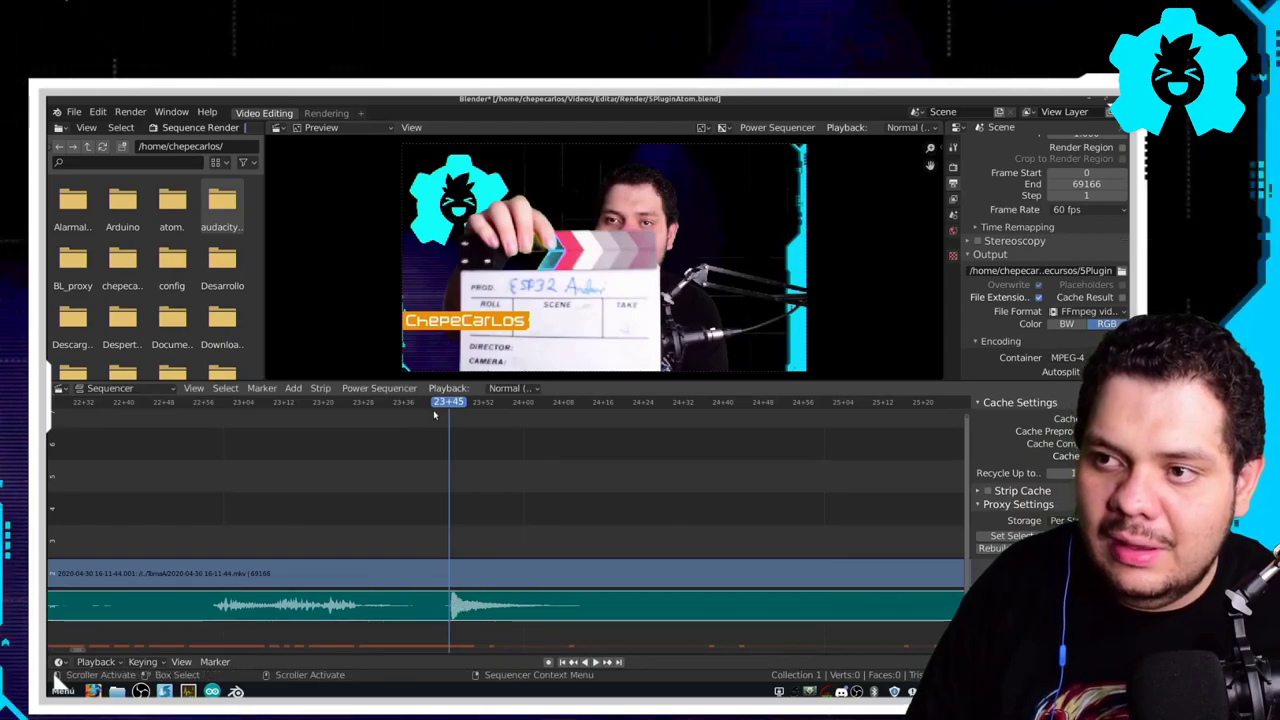
- Play back around the clap and again from about 31 seconds to check lip sync
{"action": "left_click", "coordinate": [338, 402]}
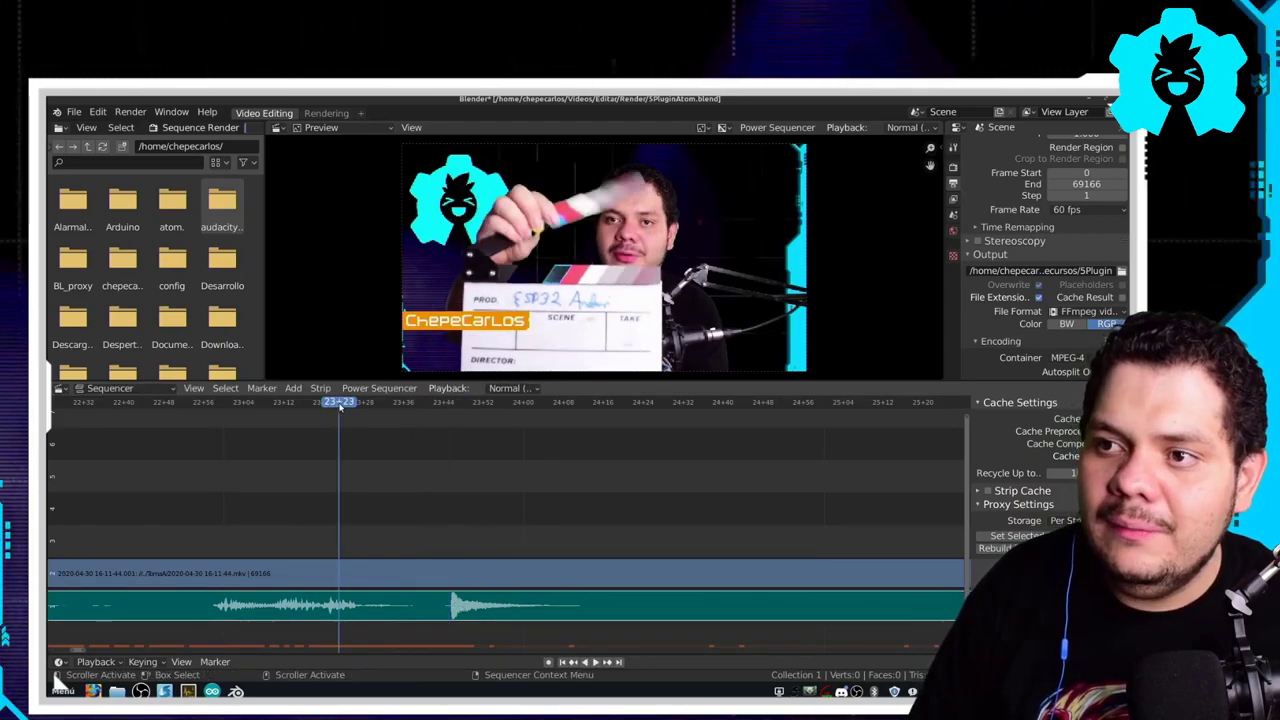
{"action": "key", "text": "space"}
{"action": "left_click", "coordinate": [380, 402]}
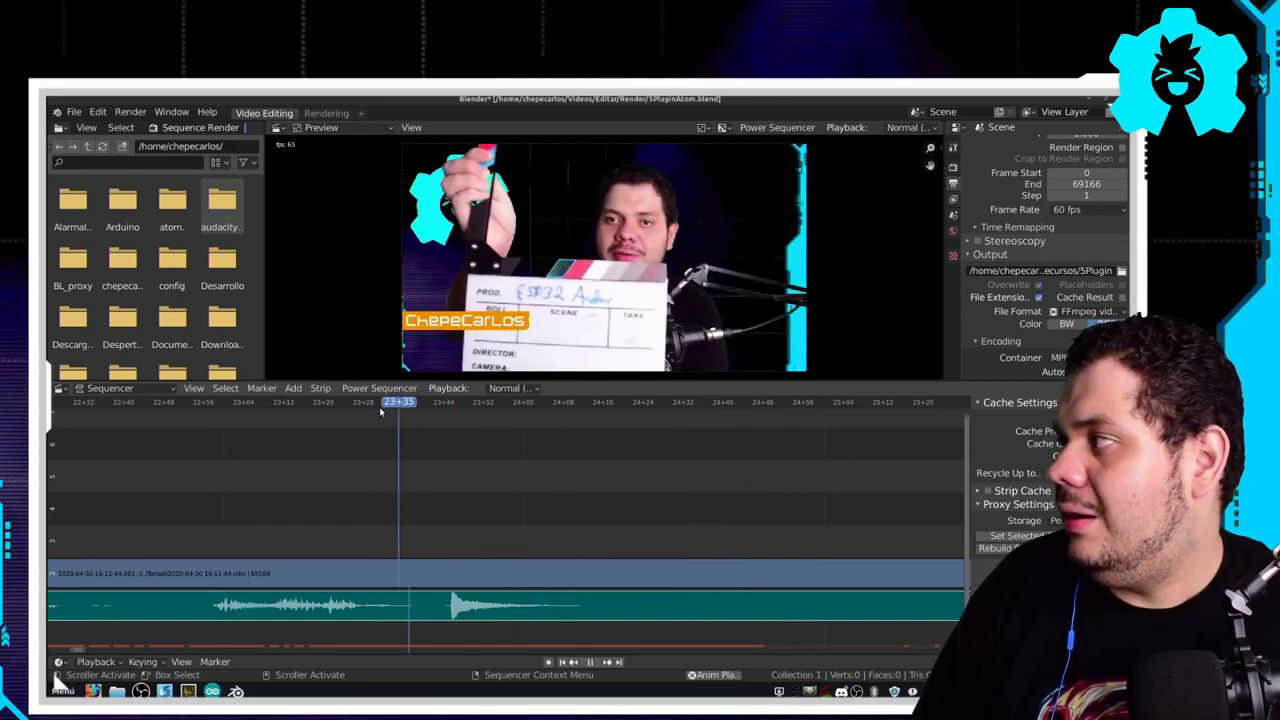
{"action": "scroll", "coordinate": [517, 442], "scroll_direction": "down", "scroll_amount": 5}
{"action": "key", "text": "space"}
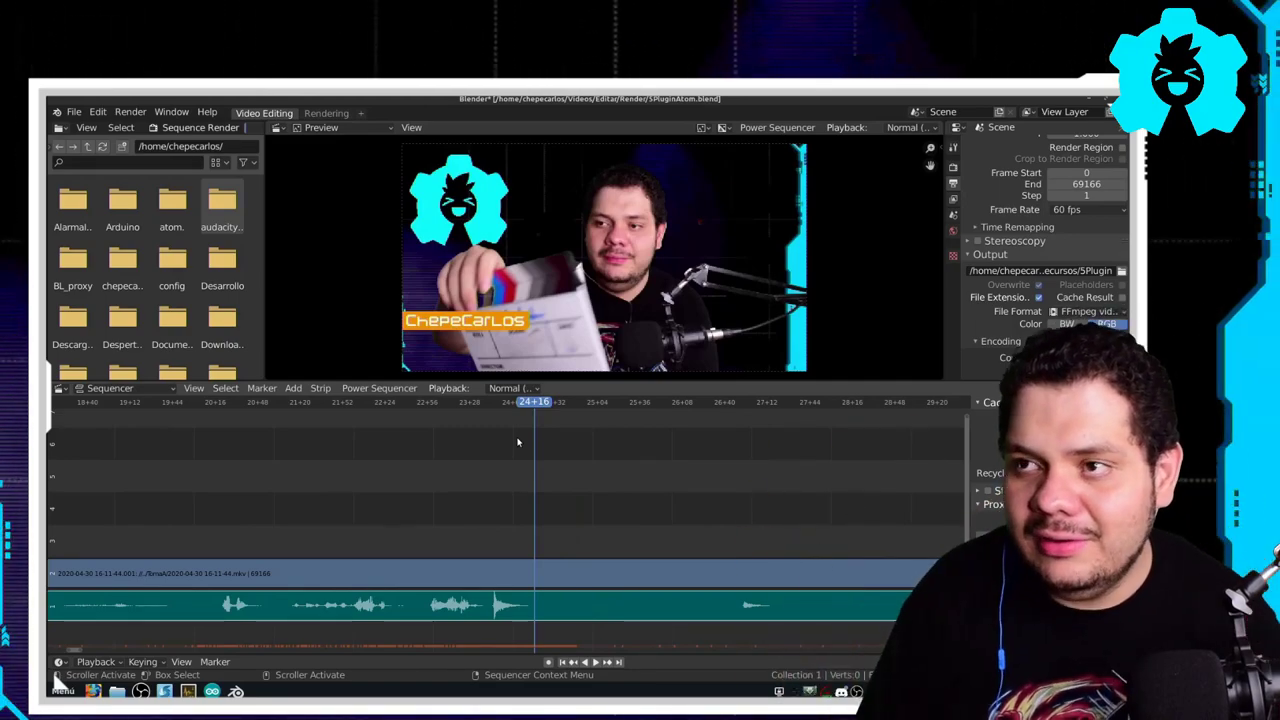
{"action": "scroll", "coordinate": [595, 448], "scroll_direction": "down", "scroll_amount": 4}
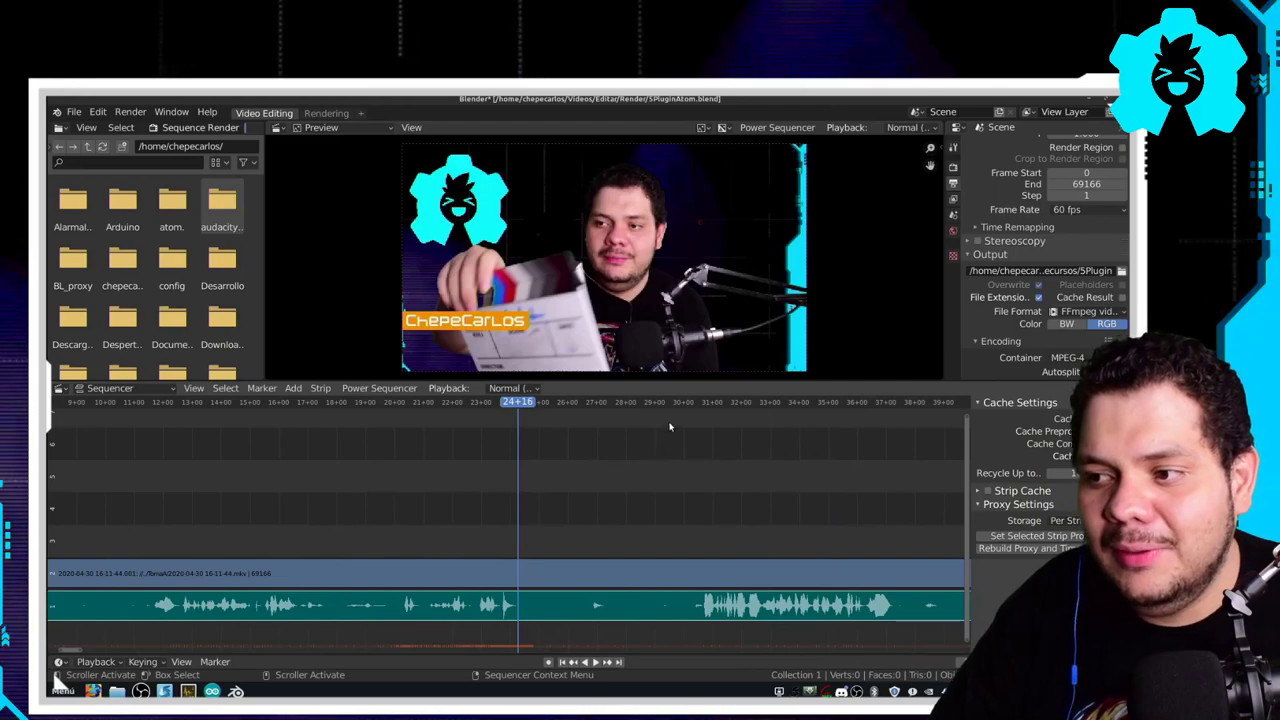
{"action": "left_click", "coordinate": [703, 404]}
{"action": "key", "text": "space"}
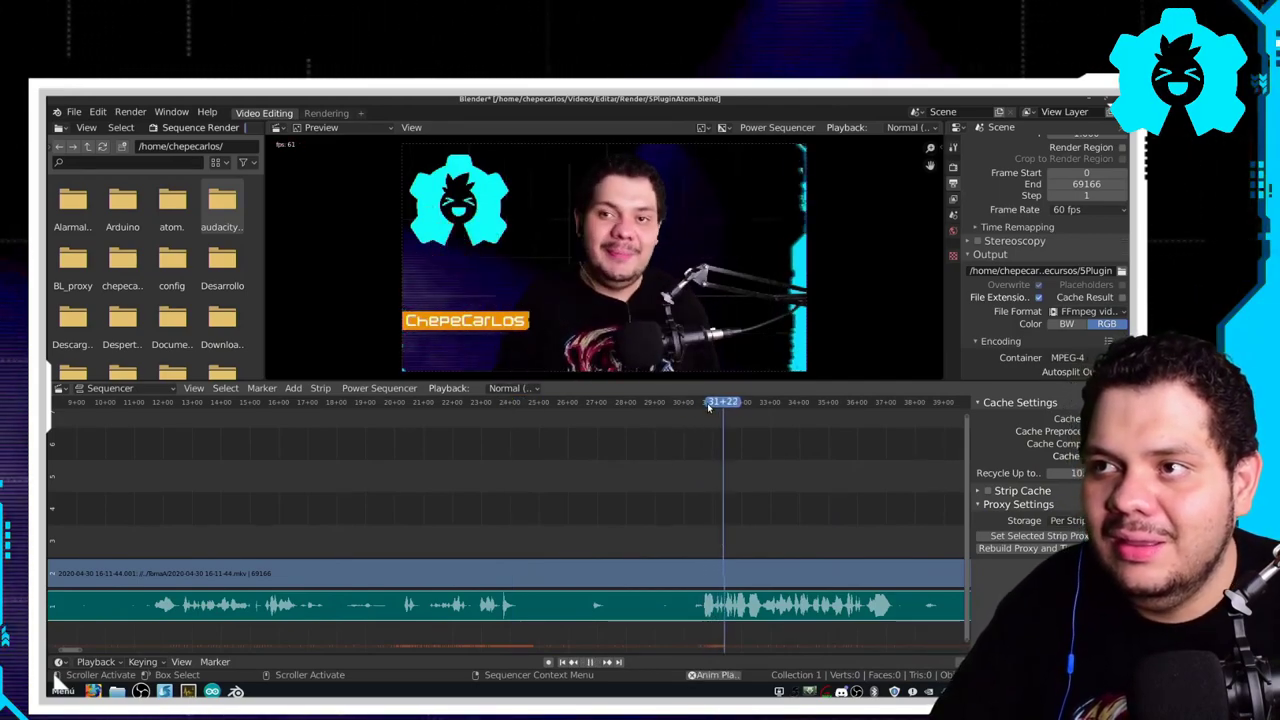
{"action": "scroll", "coordinate": [706, 466], "scroll_direction": "right", "scroll_amount": 3}
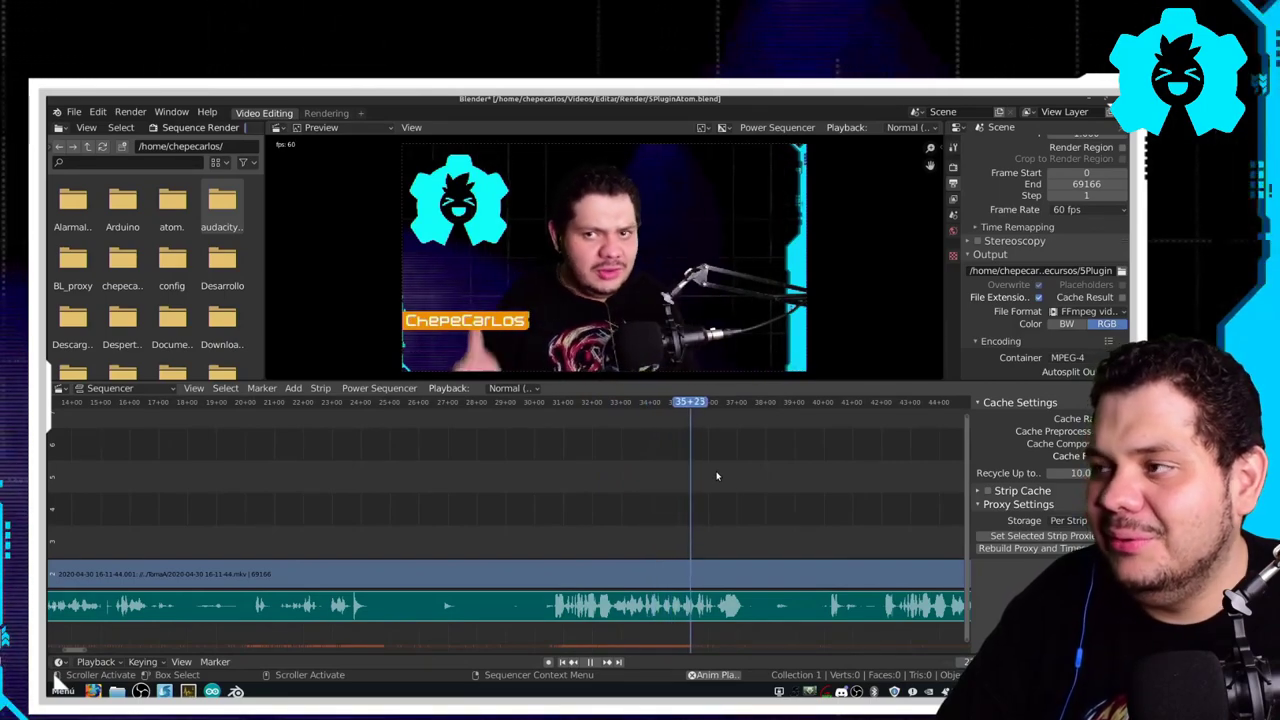
{"action": "key", "text": "space"}
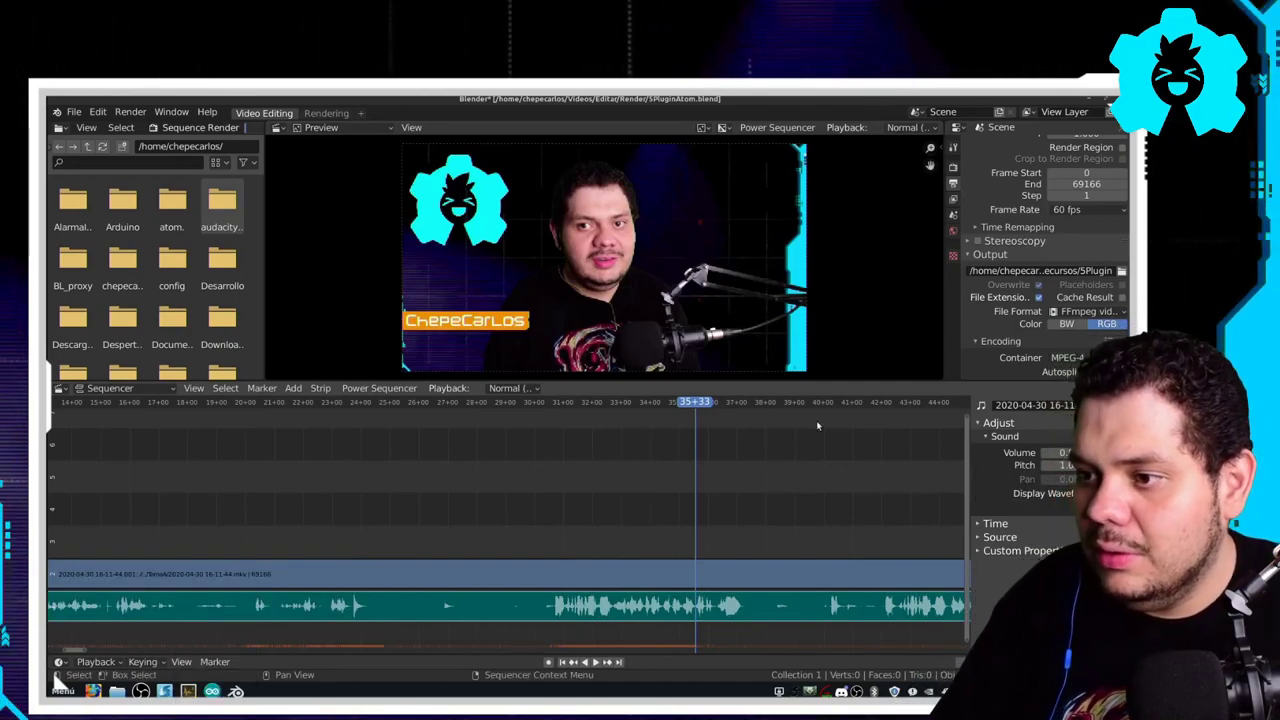
- Replay from about 31 seconds and lower the sound strip's volume from 1.000 to 0.700
{"action": "left_click", "coordinate": [535, 402]}
{"action": "key", "text": "space"}
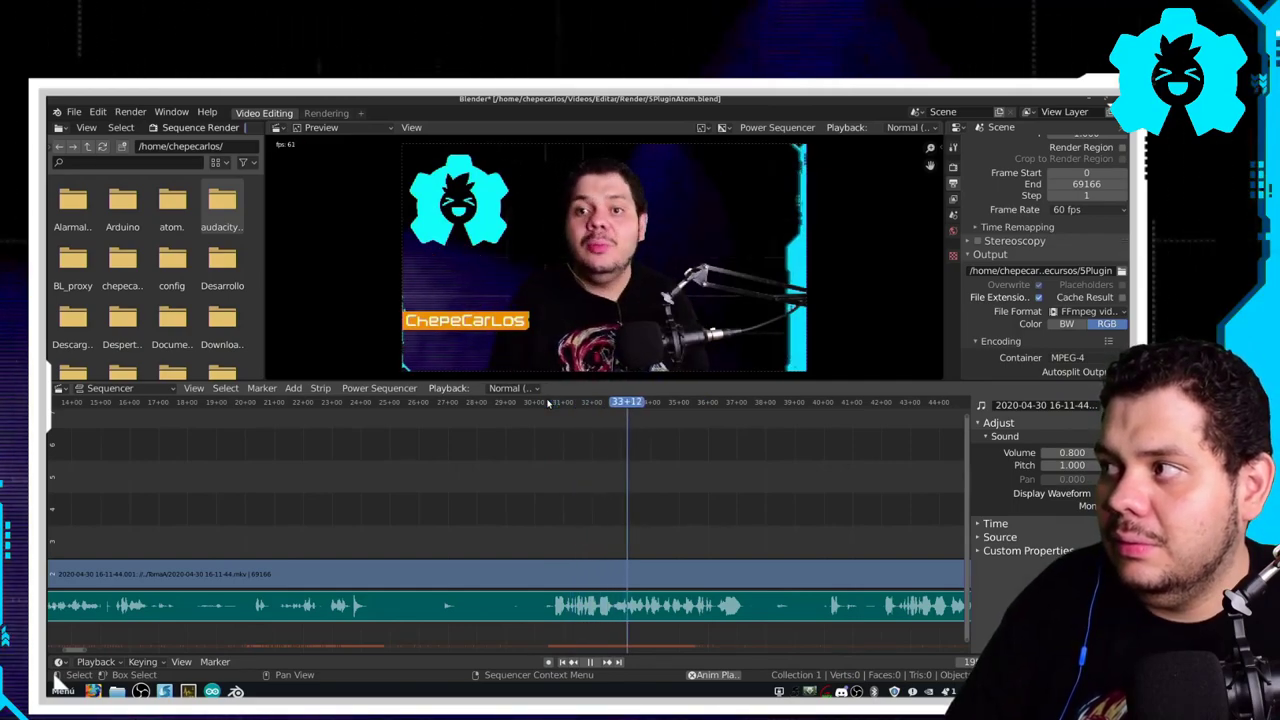
{"action": "key", "text": "Escape"}
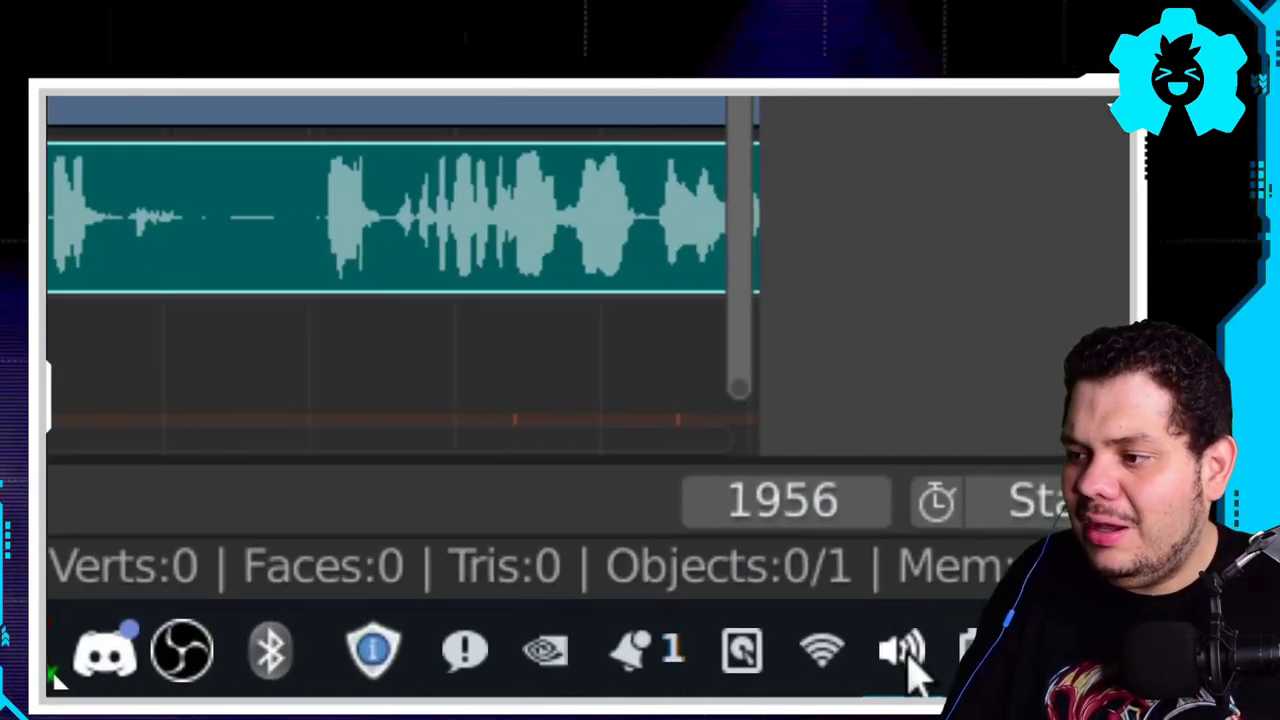
{"action": "mouse_move", "coordinate": [910, 668]}
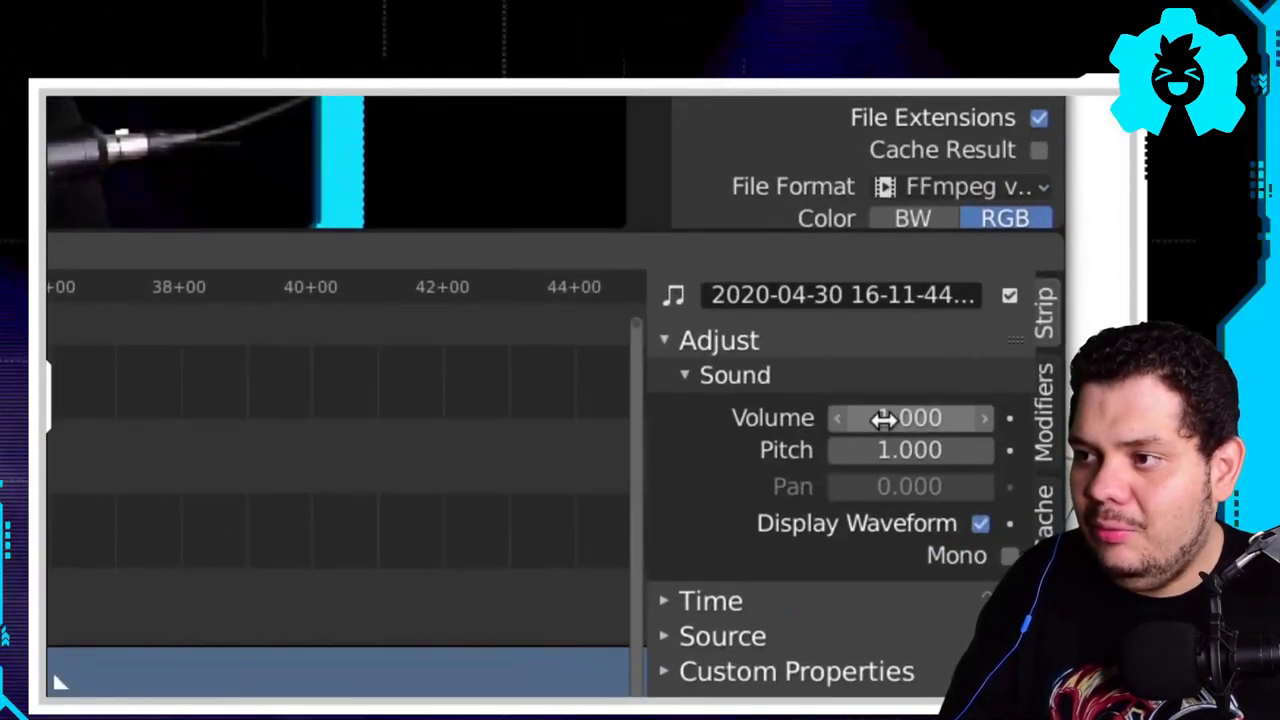
{"action": "left_click", "coordinate": [884, 442]}
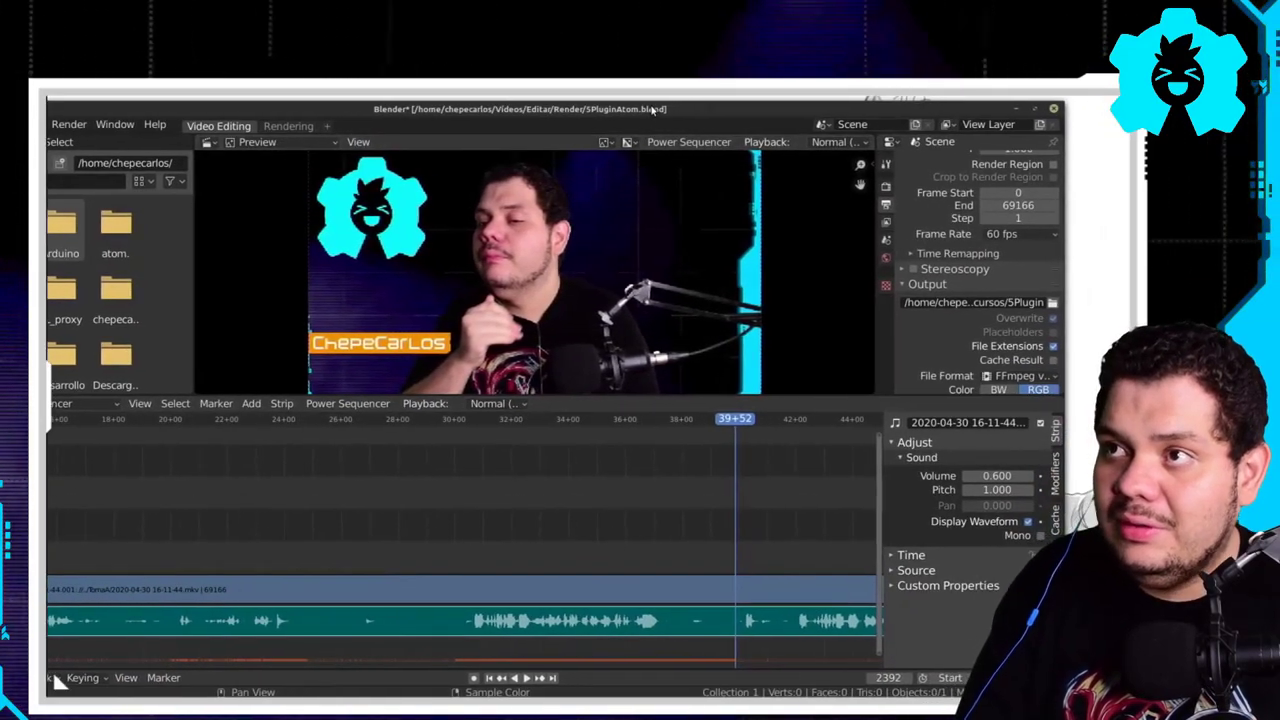
{"action": "key", "text": "space"}
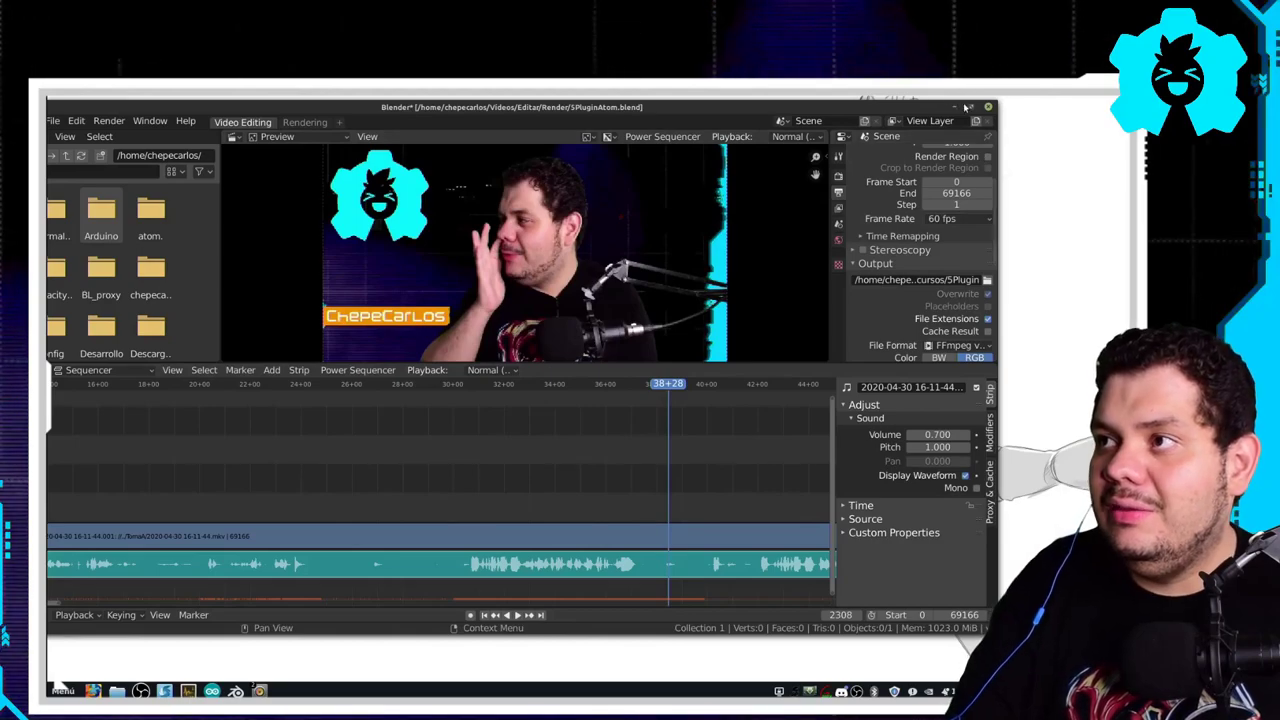
- Maximize Blender and scrub through the footage around 1:10, 1:30 and 2:20
{"action": "left_click", "coordinate": [967, 106]}
{"action": "scroll", "coordinate": [743, 434], "scroll_direction": "down", "scroll_amount": 2}
{"action": "scroll", "coordinate": [743, 440], "scroll_direction": "down", "scroll_amount": 2}
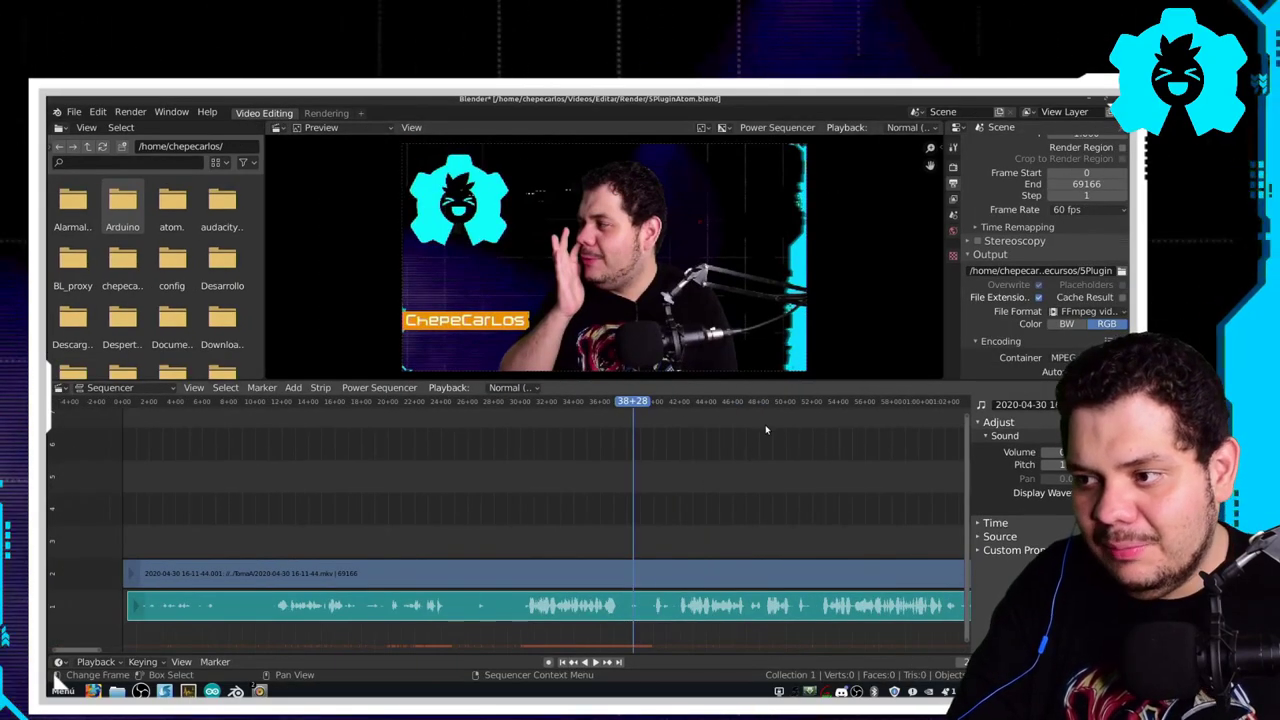
{"action": "scroll", "coordinate": [777, 459], "scroll_direction": "right", "scroll_amount": 5}
{"action": "left_click_drag", "start_coordinate": [677, 404], "coordinate": [788, 412]}
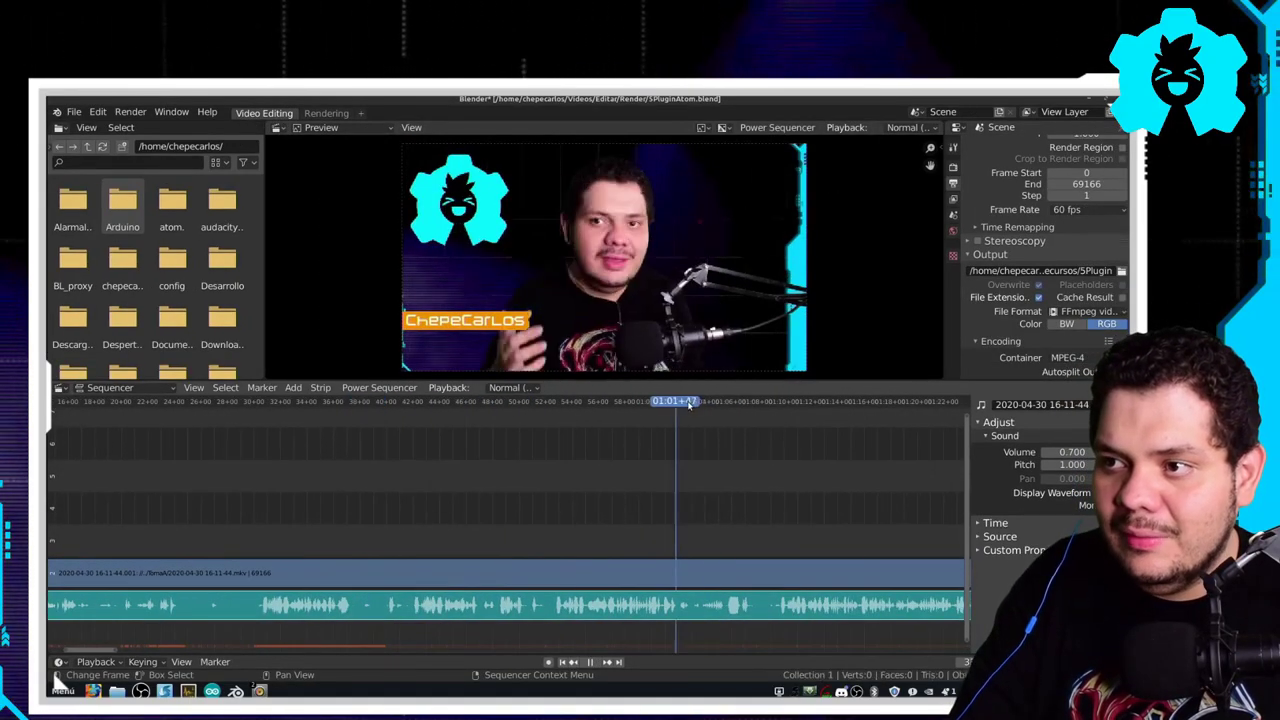
{"action": "scroll", "coordinate": [600, 440], "scroll_direction": "right", "scroll_amount": 5}
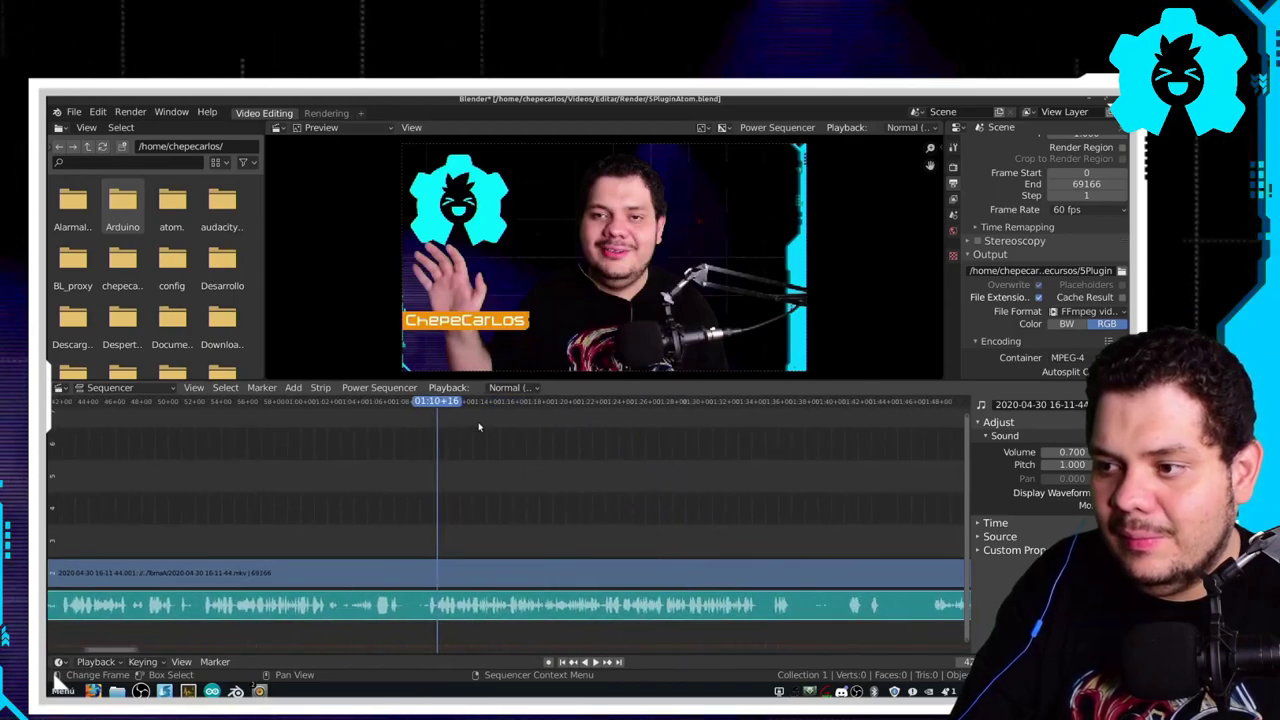
{"action": "left_click", "coordinate": [762, 406]}
{"action": "key", "text": "space"}
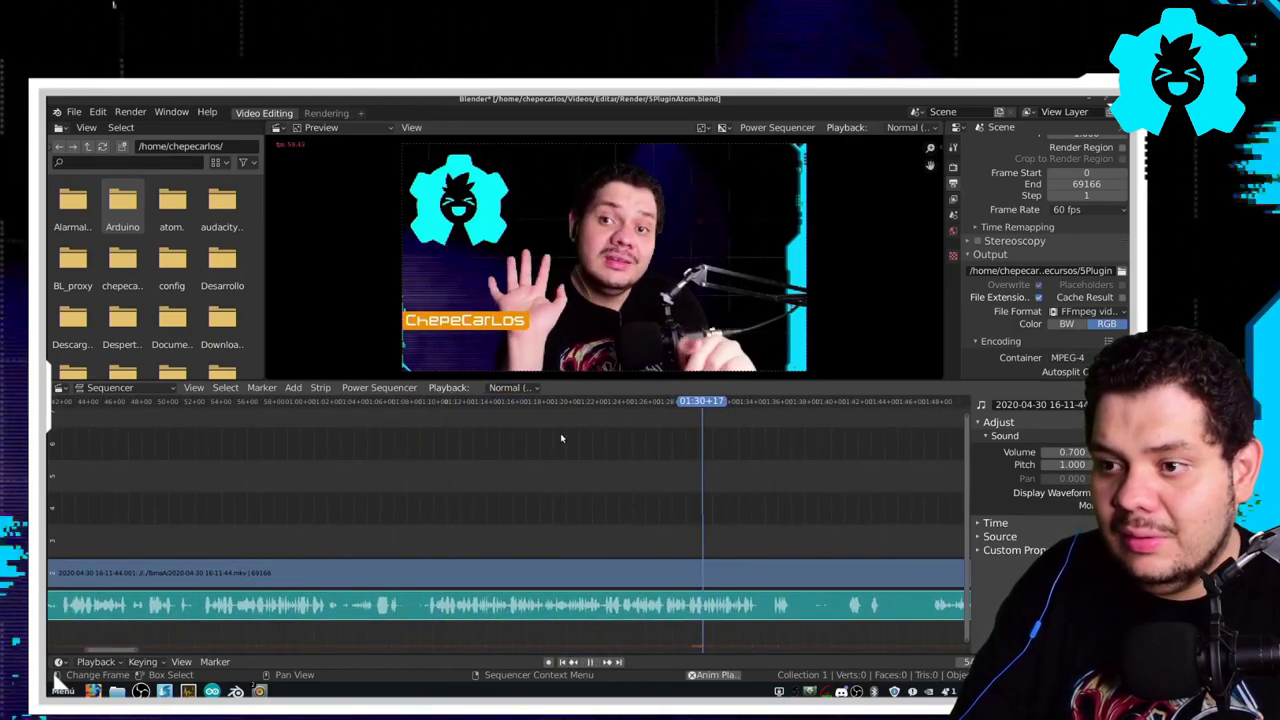
{"action": "scroll", "coordinate": [795, 451], "scroll_direction": "down", "scroll_amount": 4}
{"action": "scroll", "coordinate": [727, 439], "scroll_direction": "down", "scroll_amount": 2}
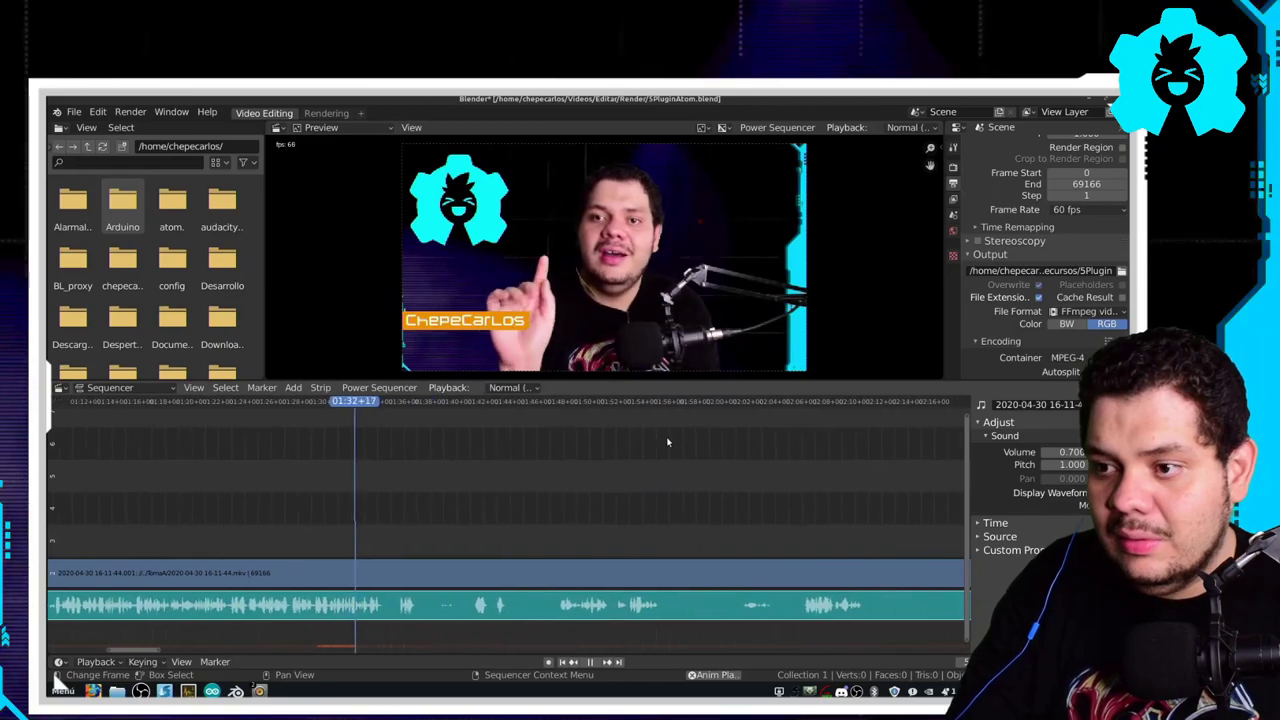
{"action": "left_click", "coordinate": [836, 403]}
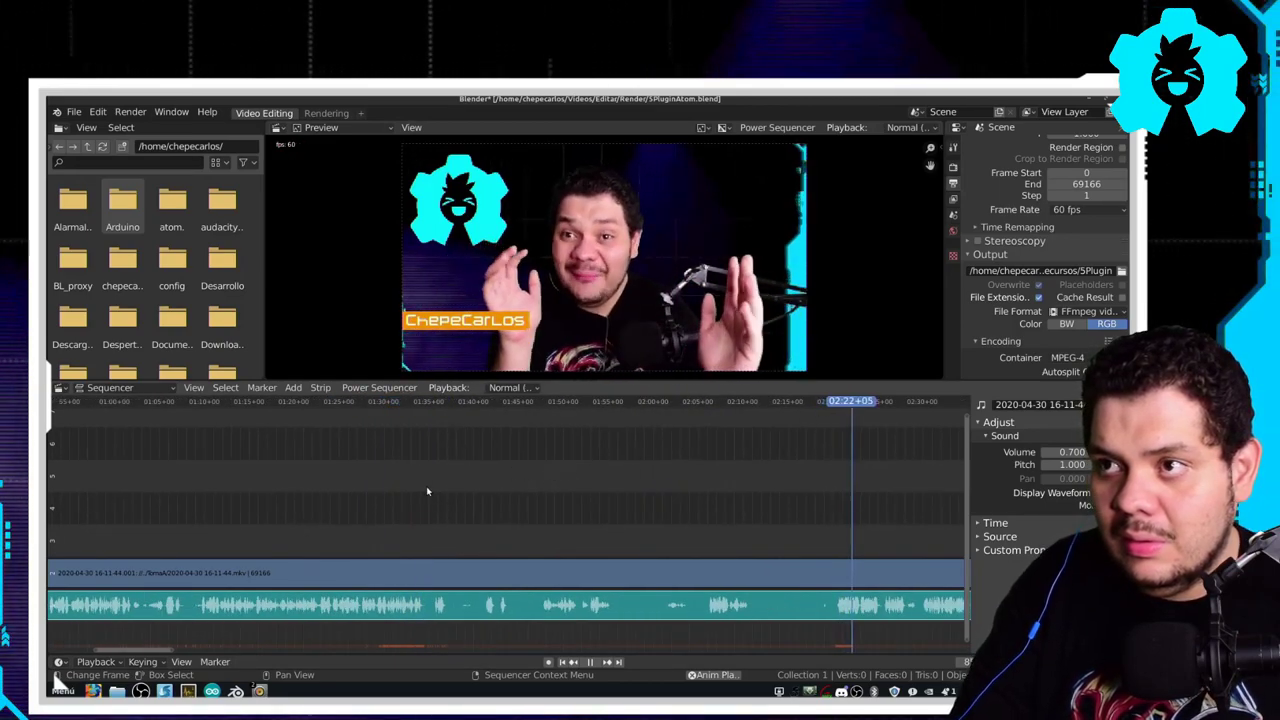
{"action": "key", "text": "space"}
- Replay from about 01:10 and park the playhead at 01:09+43 where the take starts
{"action": "scroll", "coordinate": [420, 438], "scroll_direction": "left", "scroll_amount": 5}
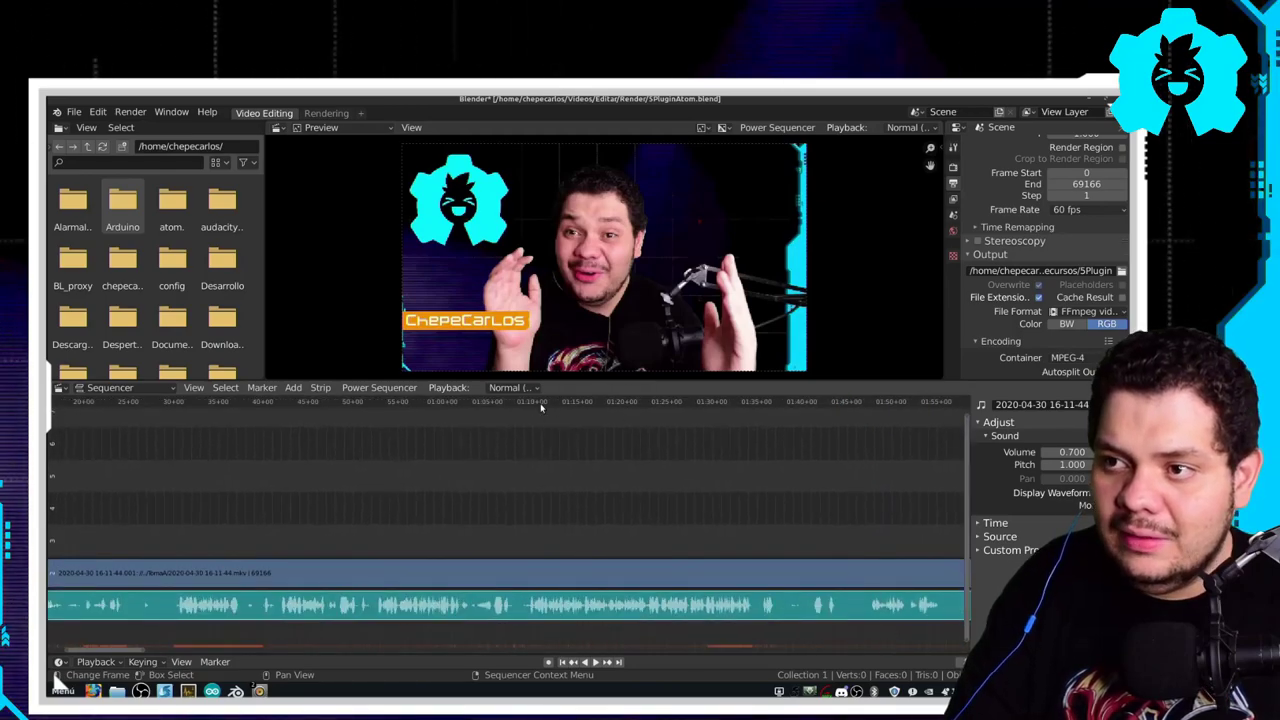
{"action": "left_click", "coordinate": [540, 403]}
{"action": "key", "text": "space"}
{"action": "scroll", "coordinate": [502, 479], "scroll_direction": "up", "scroll_amount": 2}
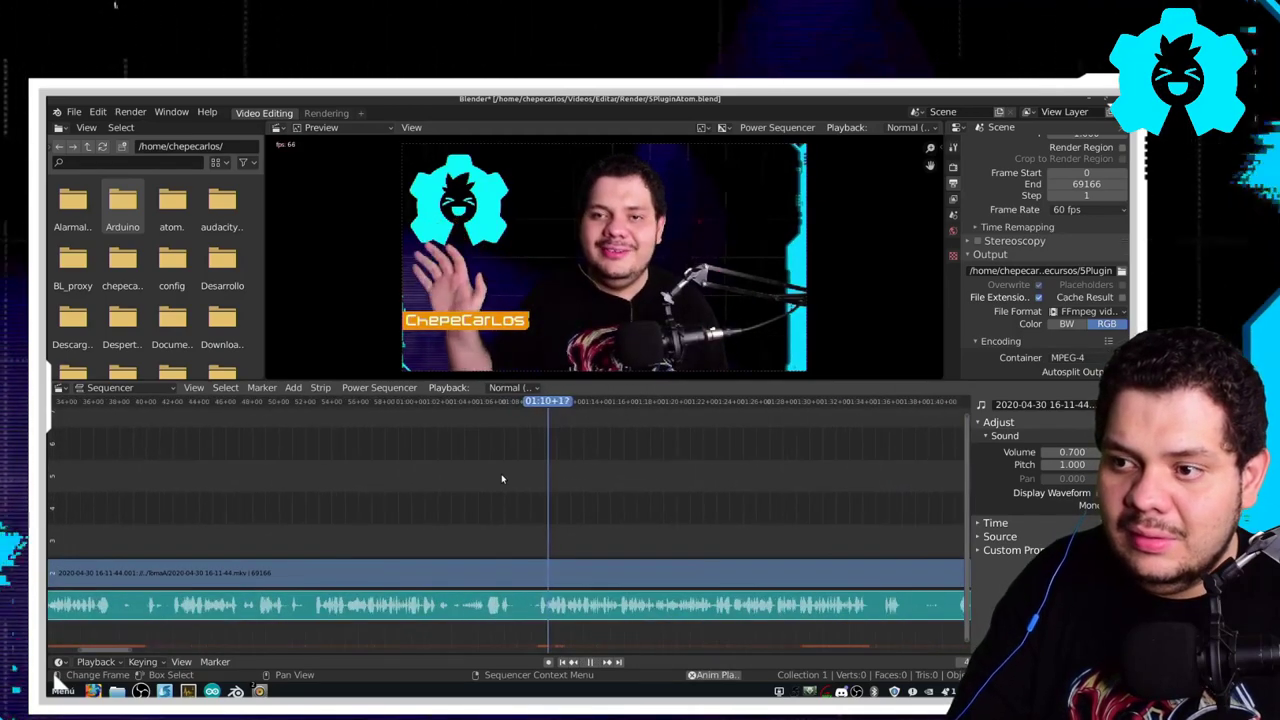
{"action": "scroll", "coordinate": [502, 479], "scroll_direction": "up", "scroll_amount": 3}
{"action": "key", "text": "space"}
{"action": "scroll", "coordinate": [571, 497], "scroll_direction": "up", "scroll_amount": 2}
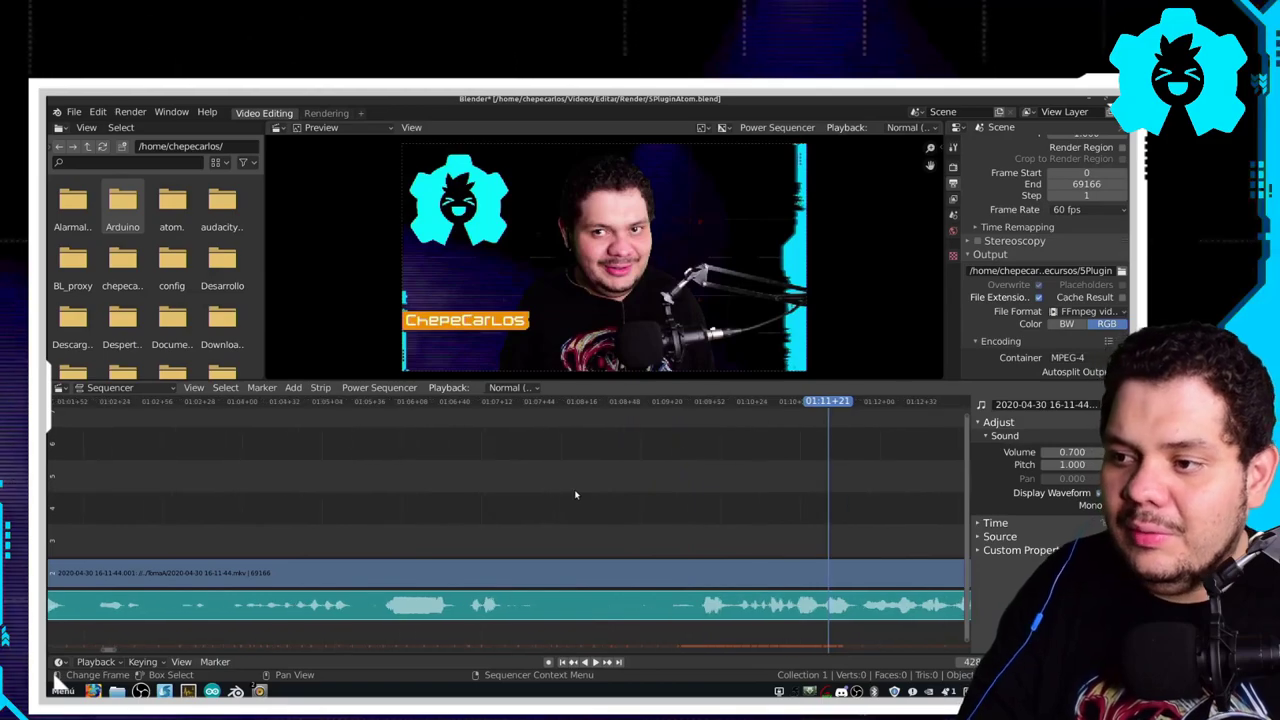
{"action": "left_click_drag", "start_coordinate": [766, 403], "coordinate": [698, 410]}
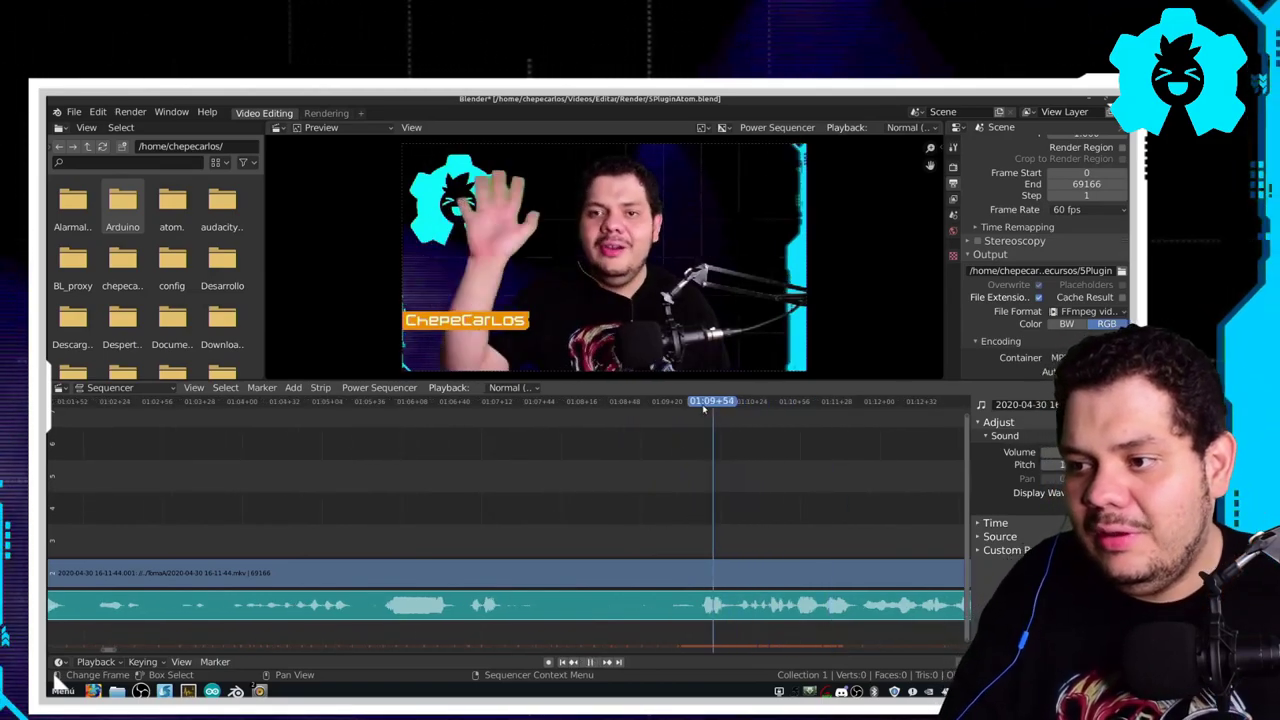
- Cut away everything before 01:09+43 on the mkv video and mp3 audio strips
{"action": "left_click", "coordinate": [705, 574]}
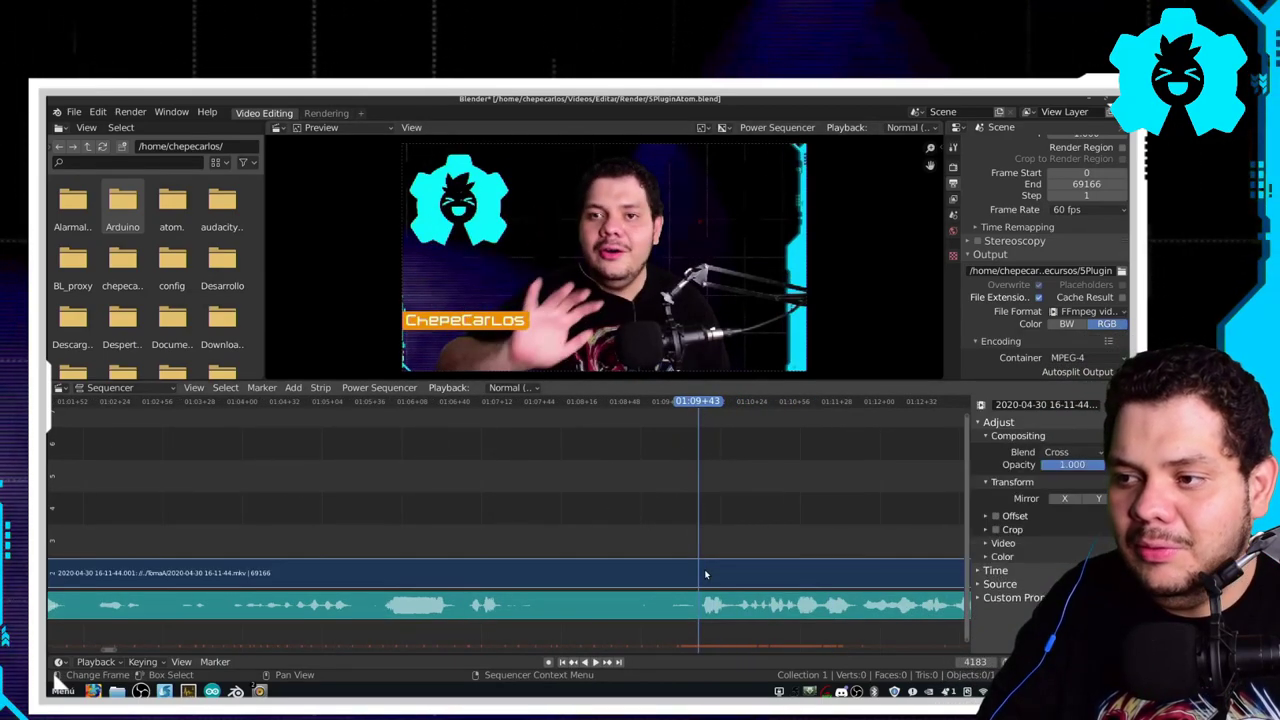
{"action": "key", "text": "k"}
{"action": "left_click", "coordinate": [703, 604]}
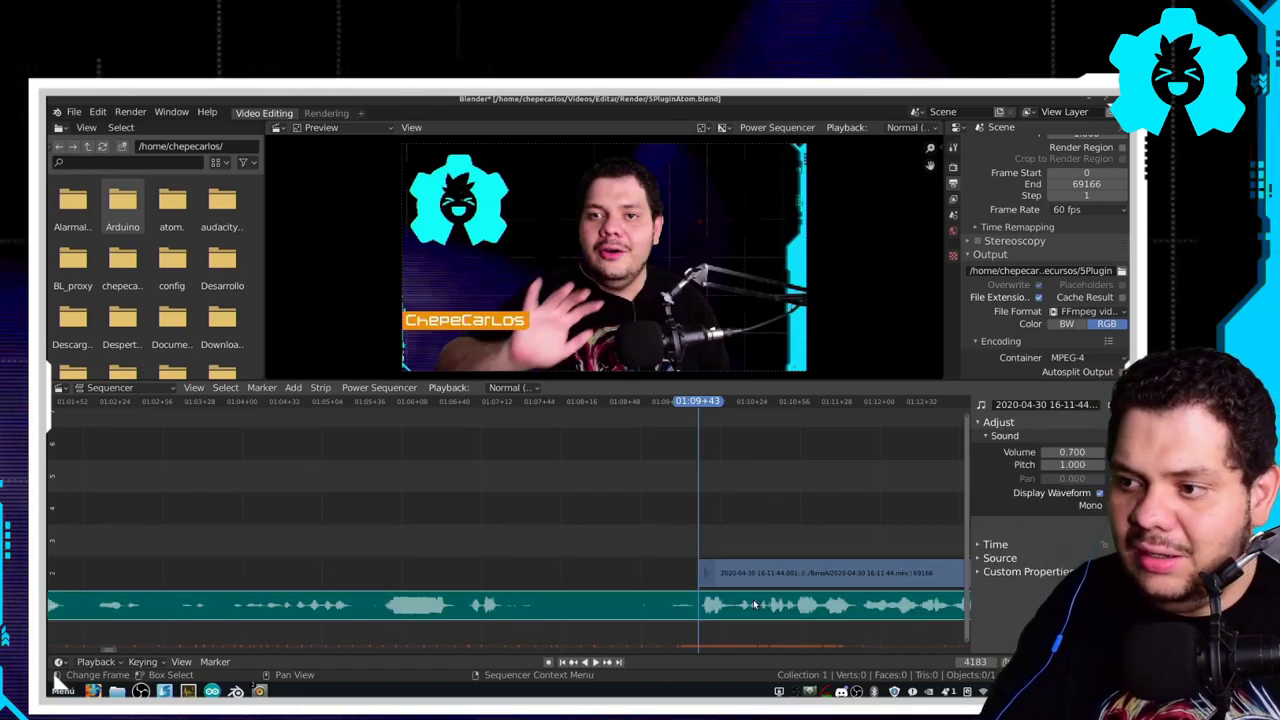
{"action": "key", "text": "k"}
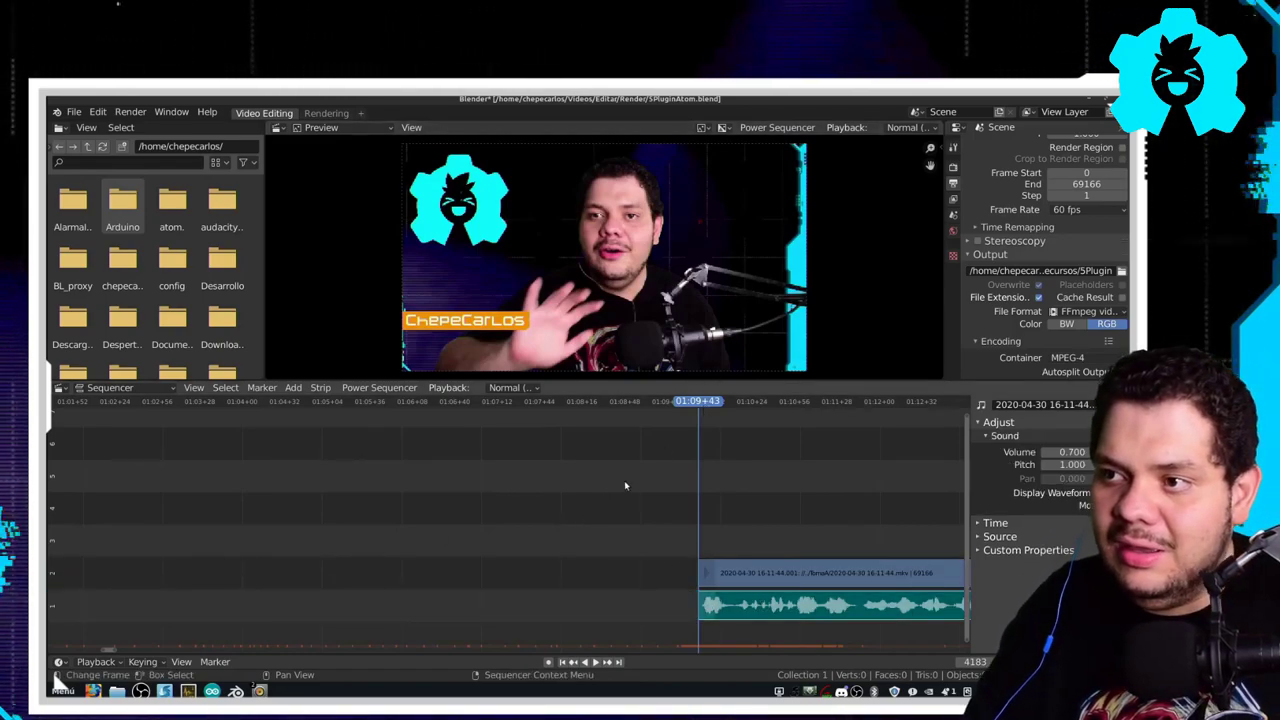
- Scrub back and play across the new clip start to check the trim
{"action": "scroll", "coordinate": [624, 483], "scroll_direction": "down", "scroll_amount": 5}
{"action": "scroll", "coordinate": [517, 547], "scroll_direction": "down", "scroll_amount": 3}
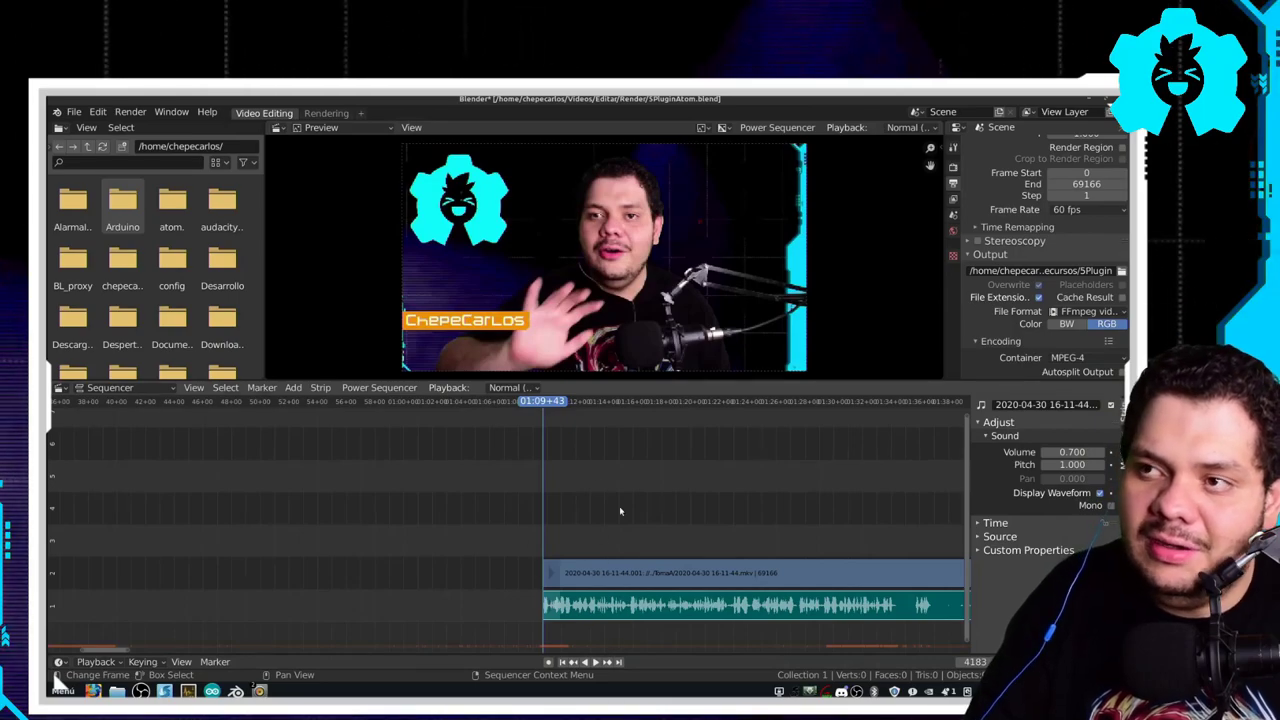
{"action": "left_click_drag", "start_coordinate": [552, 403], "coordinate": [469, 417]}
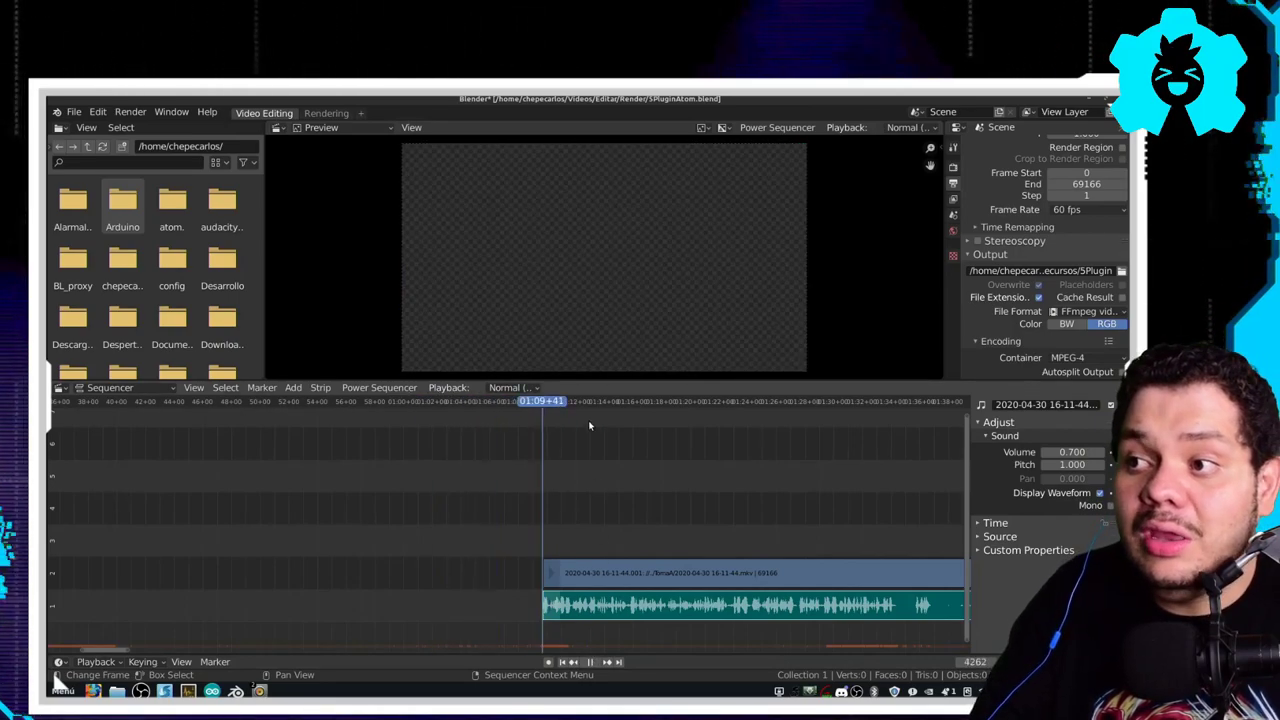
{"action": "key", "text": "space"}
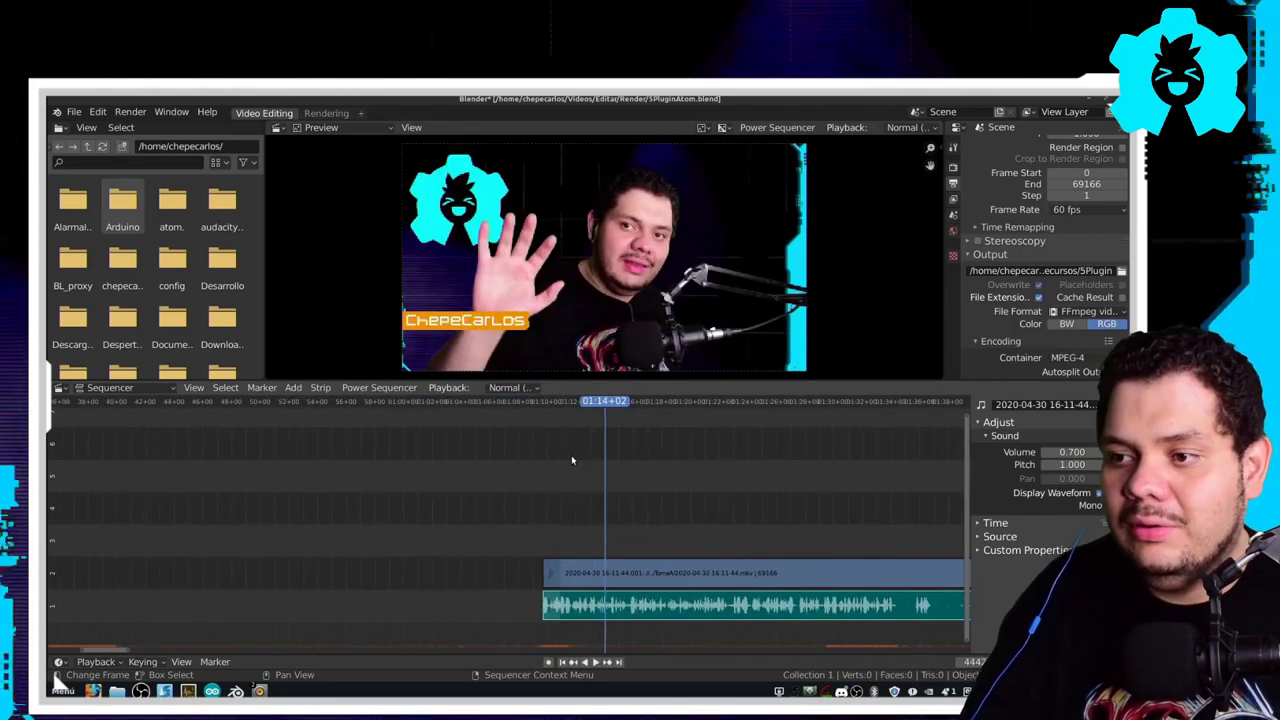
{"action": "scroll", "coordinate": [673, 472], "scroll_direction": "up", "scroll_amount": 2}
{"action": "left_click_drag", "start_coordinate": [535, 402], "coordinate": [445, 415]}
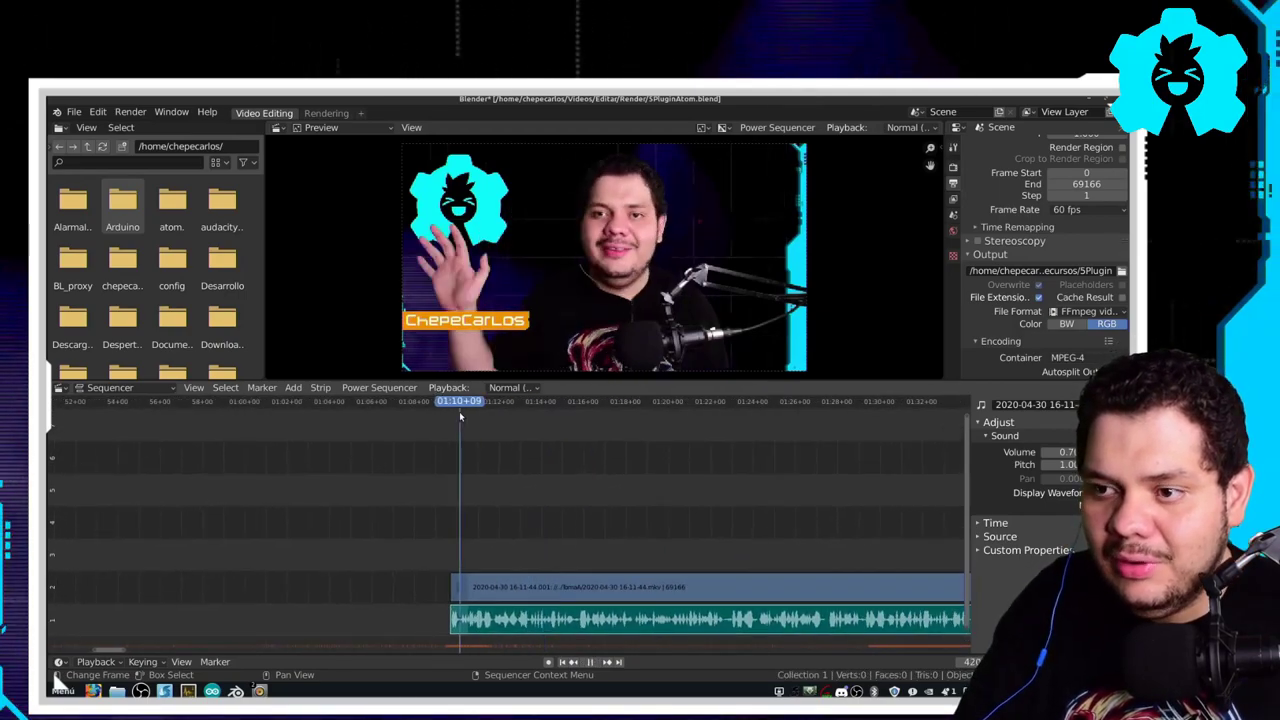
{"action": "key", "text": "space"}
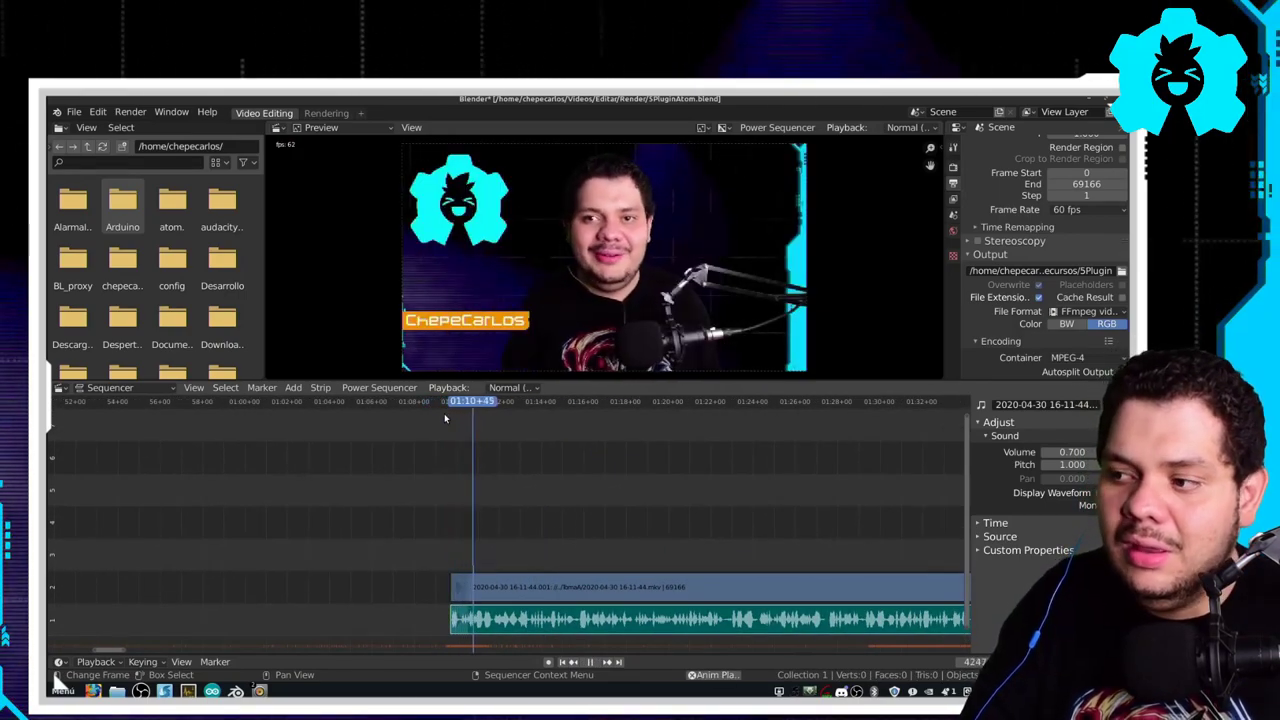
{"action": "key", "text": "space"}
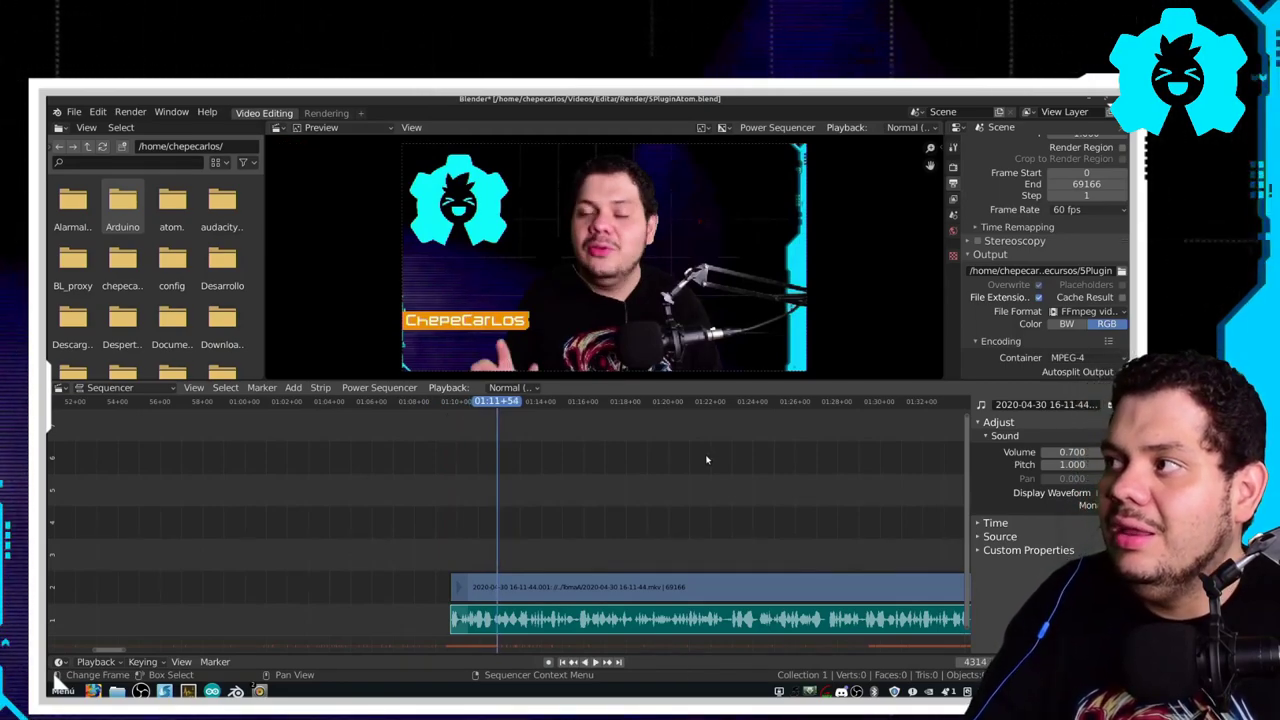
- Play the trimmed footage with the timeline zoomed, stopping at 01:28+24 and 01:34+31
{"action": "scroll", "coordinate": [751, 498], "scroll_direction": "right", "scroll_amount": 5}
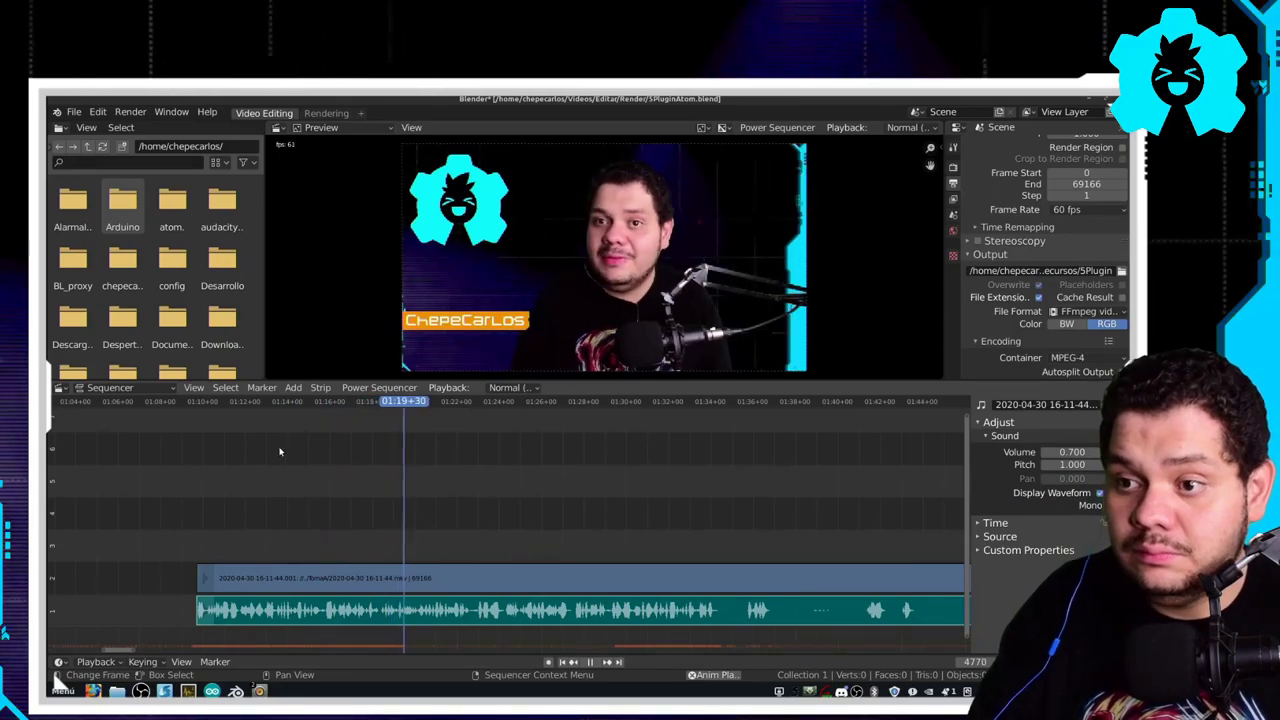
{"action": "scroll", "coordinate": [447, 476], "scroll_direction": "up", "scroll_amount": 1}
{"action": "scroll", "coordinate": [447, 476], "scroll_direction": "up", "scroll_amount": 1}
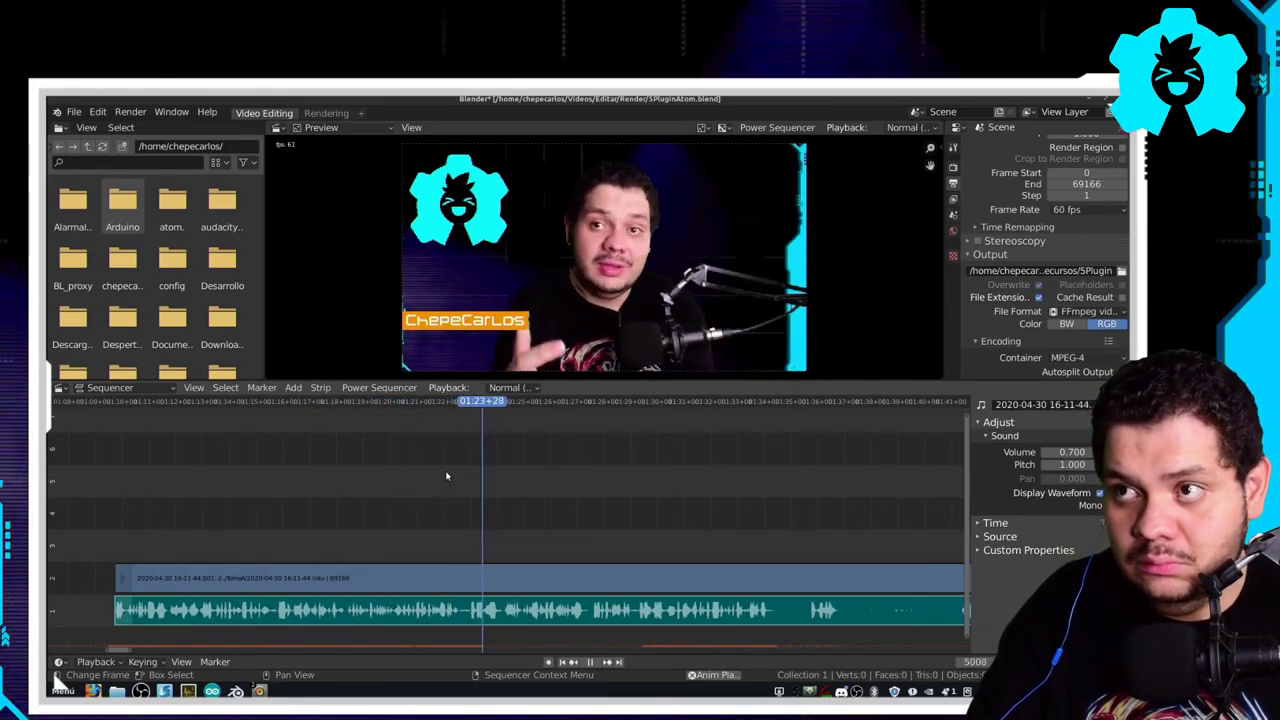
{"action": "scroll", "coordinate": [447, 476], "scroll_direction": "up", "scroll_amount": 2}
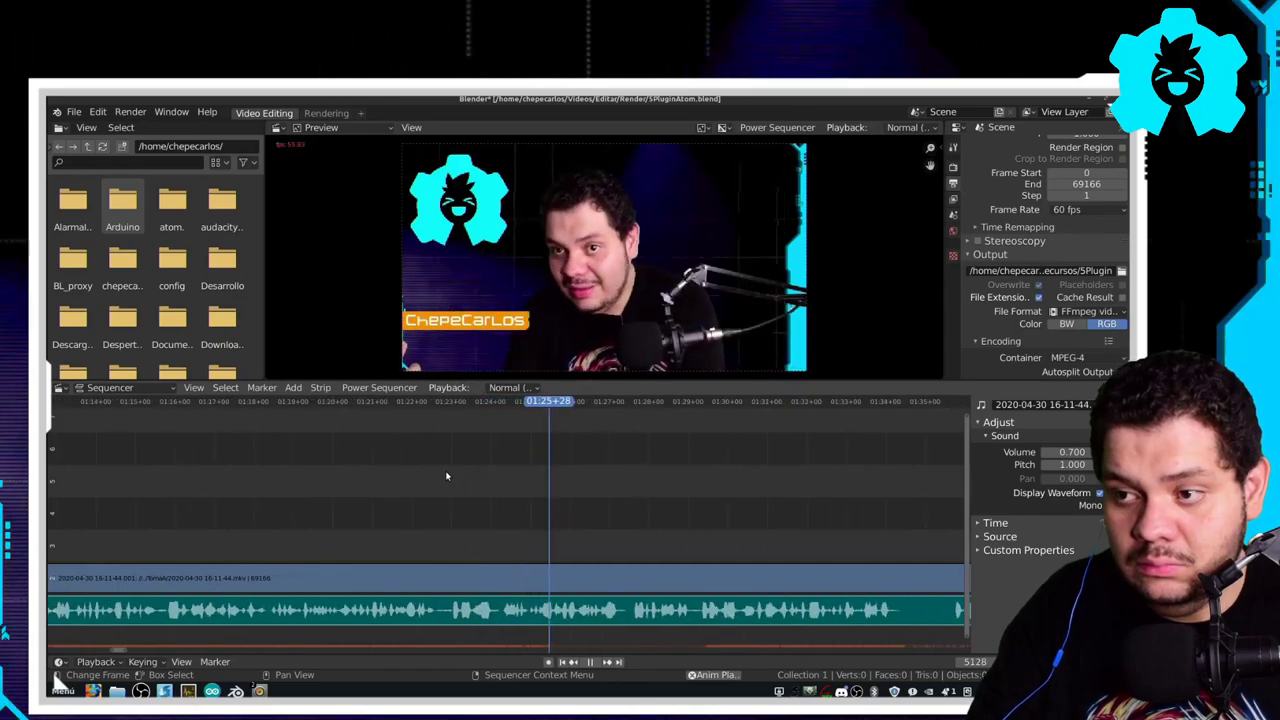
{"action": "scroll", "coordinate": [600, 495], "scroll_direction": "right", "scroll_amount": 5}
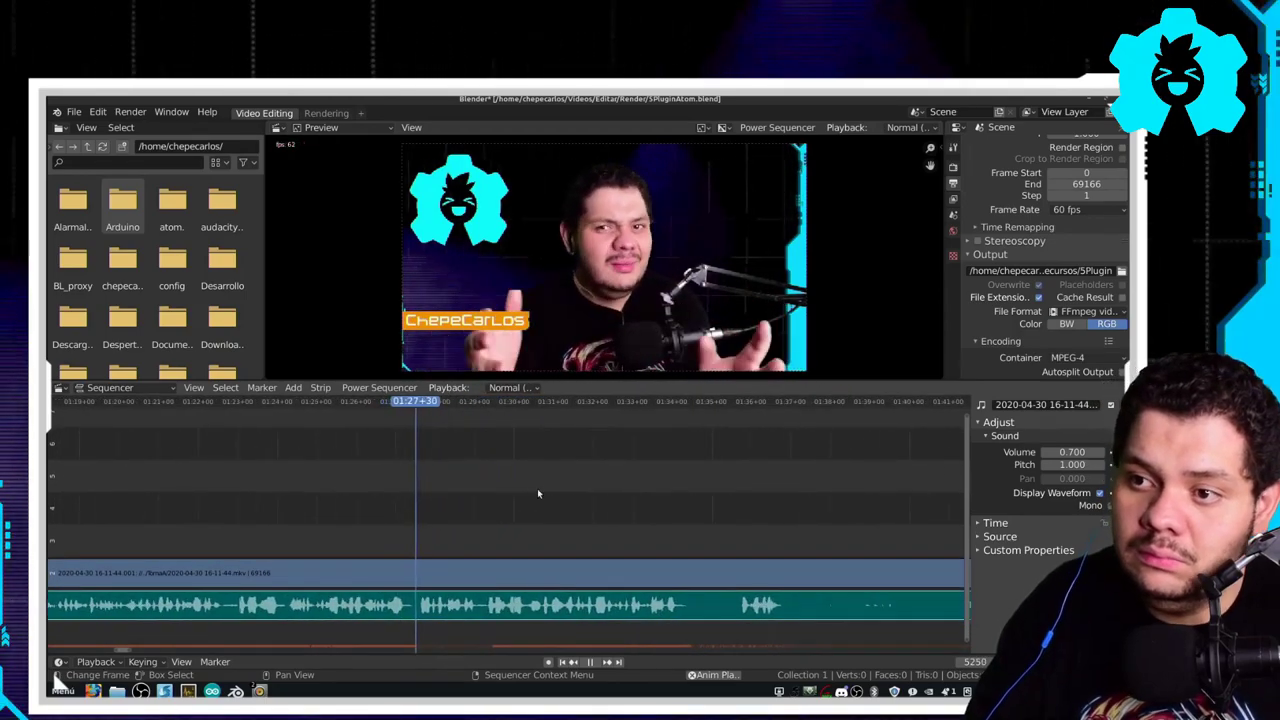
{"action": "key", "text": "space"}
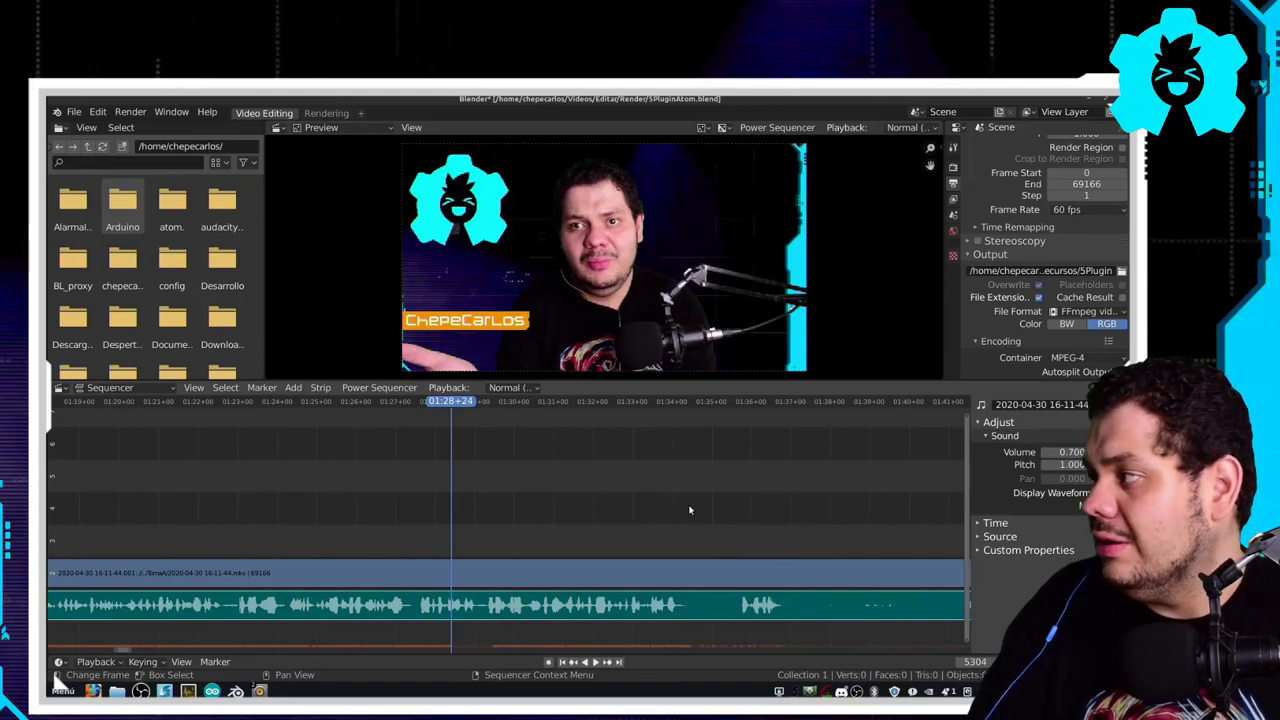
{"action": "scroll", "coordinate": [689, 510], "scroll_direction": "right", "scroll_amount": 7}
{"action": "scroll", "coordinate": [680, 500], "scroll_direction": "left", "scroll_amount": 6}
{"action": "scroll", "coordinate": [600, 480], "scroll_direction": "right", "scroll_amount": 3}
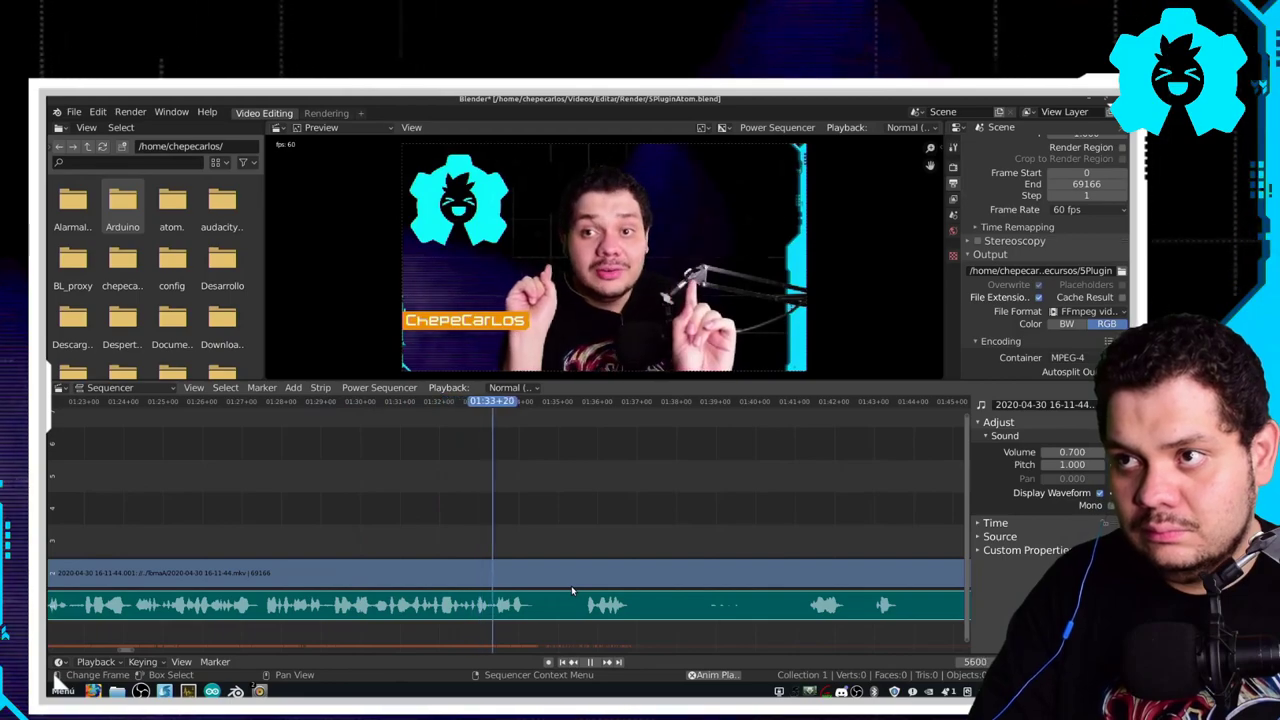
{"action": "key", "text": "space"}
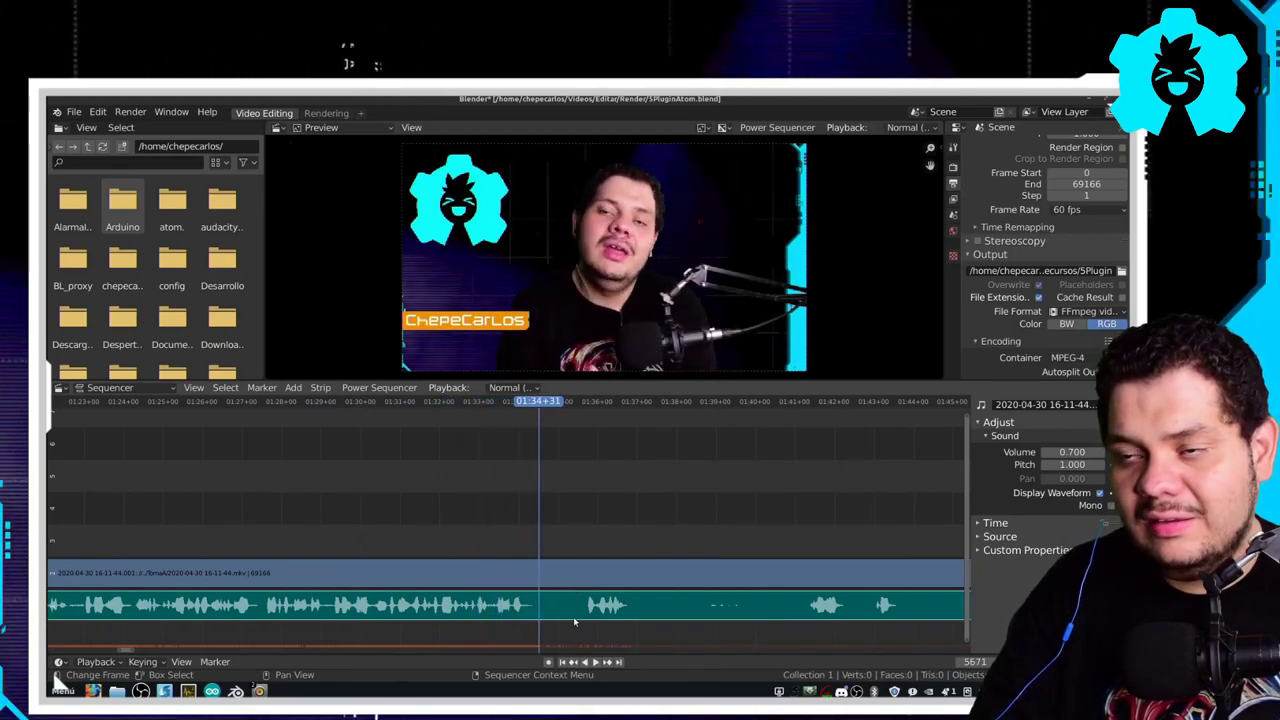
- Replay the section from about 01:34 to 01:35+11 to pinpoint the silent pause
{"action": "scroll", "coordinate": [507, 490], "scroll_direction": "up", "scroll_amount": 2}
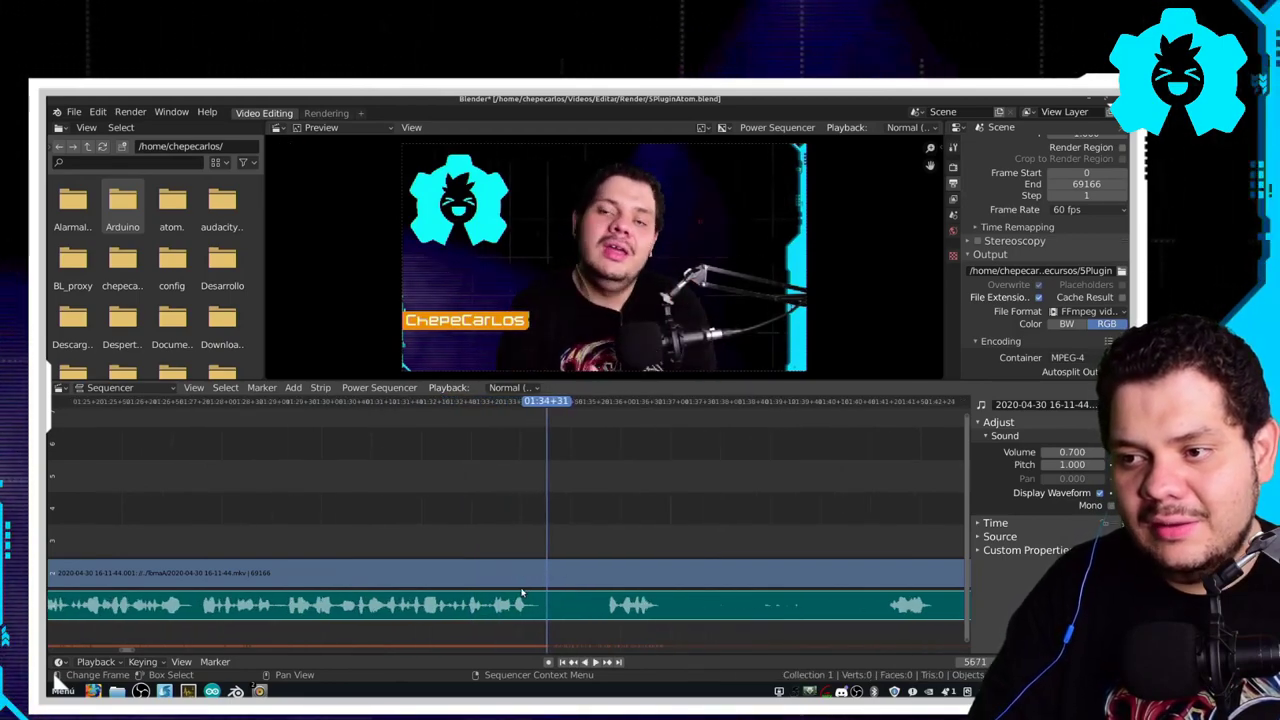
{"action": "left_click", "coordinate": [531, 401]}
{"action": "key", "text": "space"}
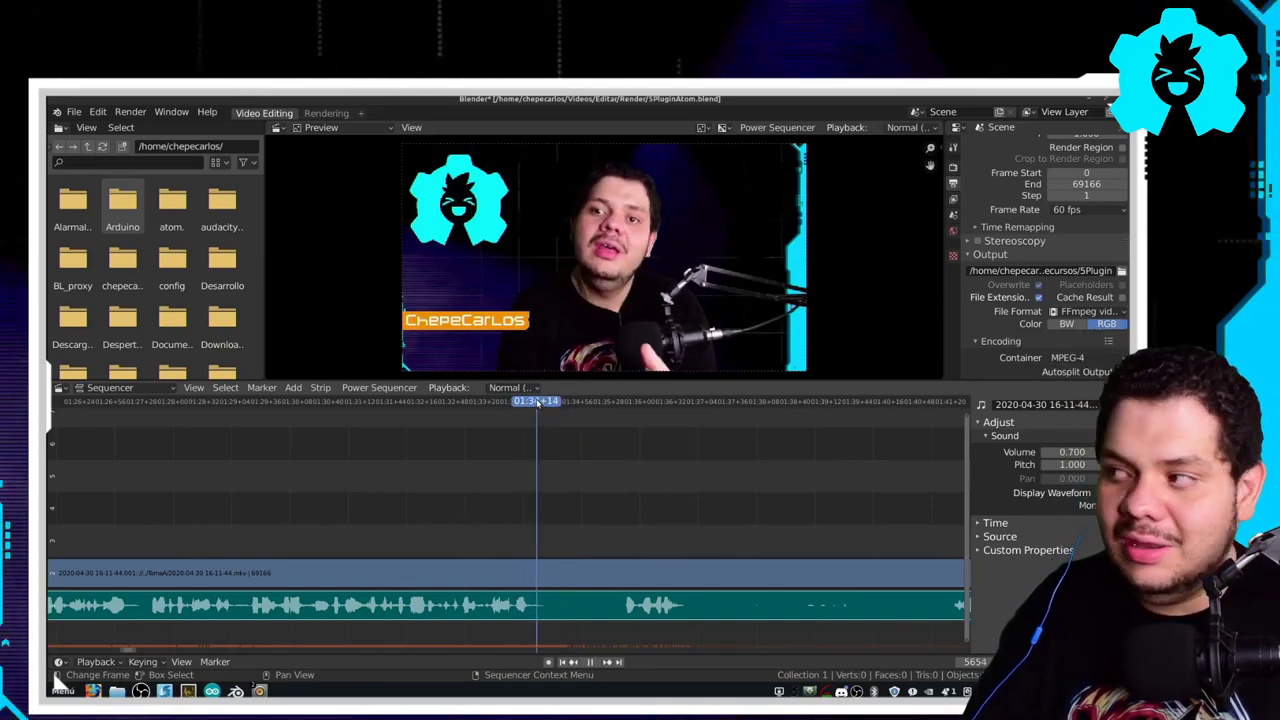
{"action": "key", "text": "space"}
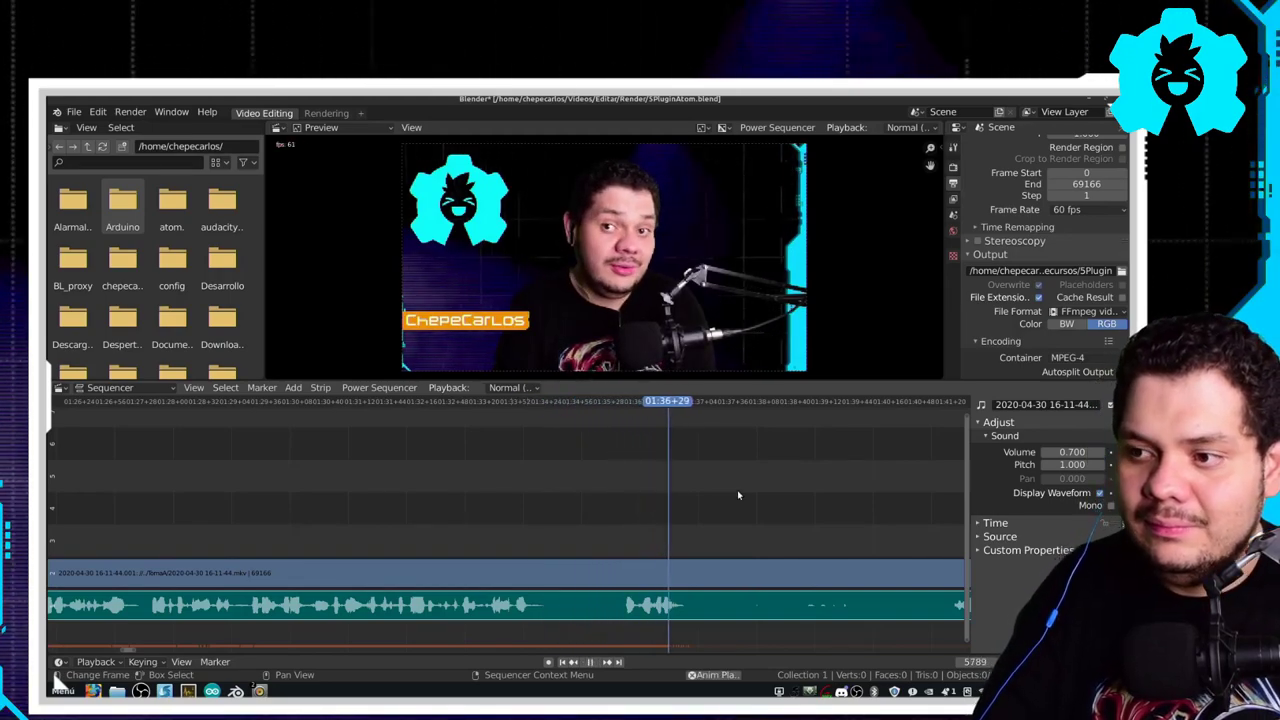
{"action": "left_click", "coordinate": [495, 401]}
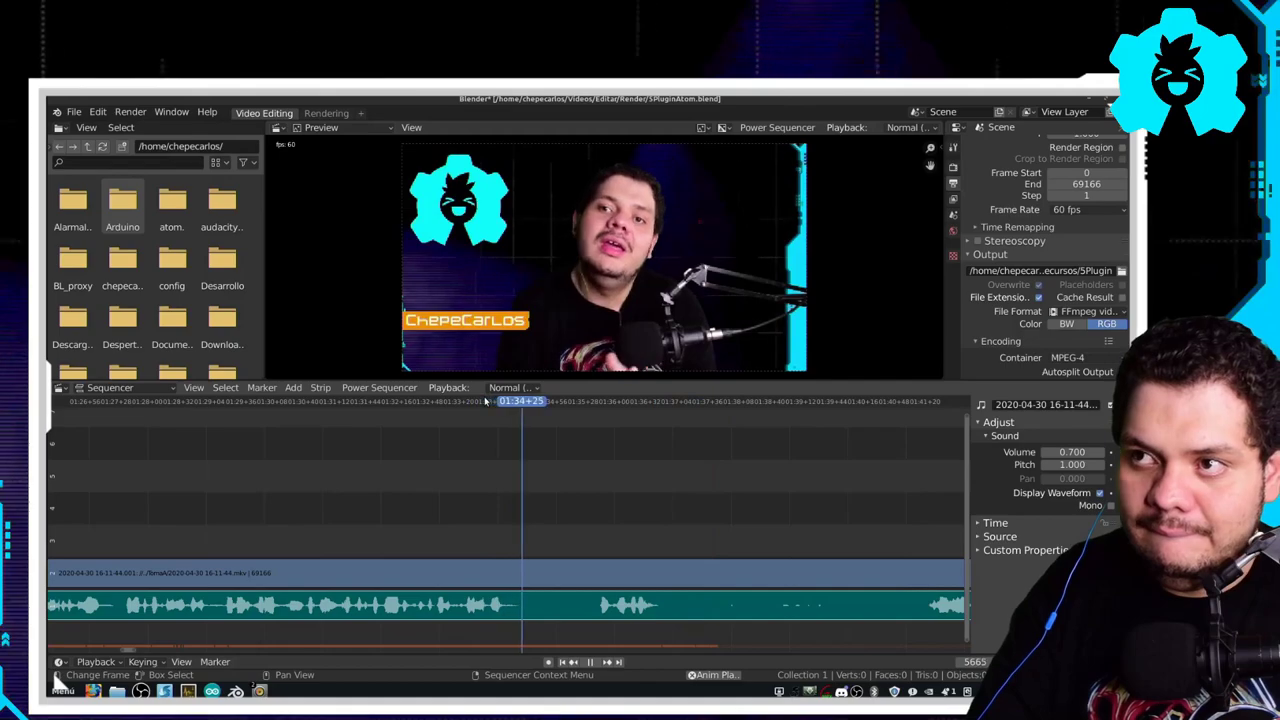
{"action": "key", "text": "space"}
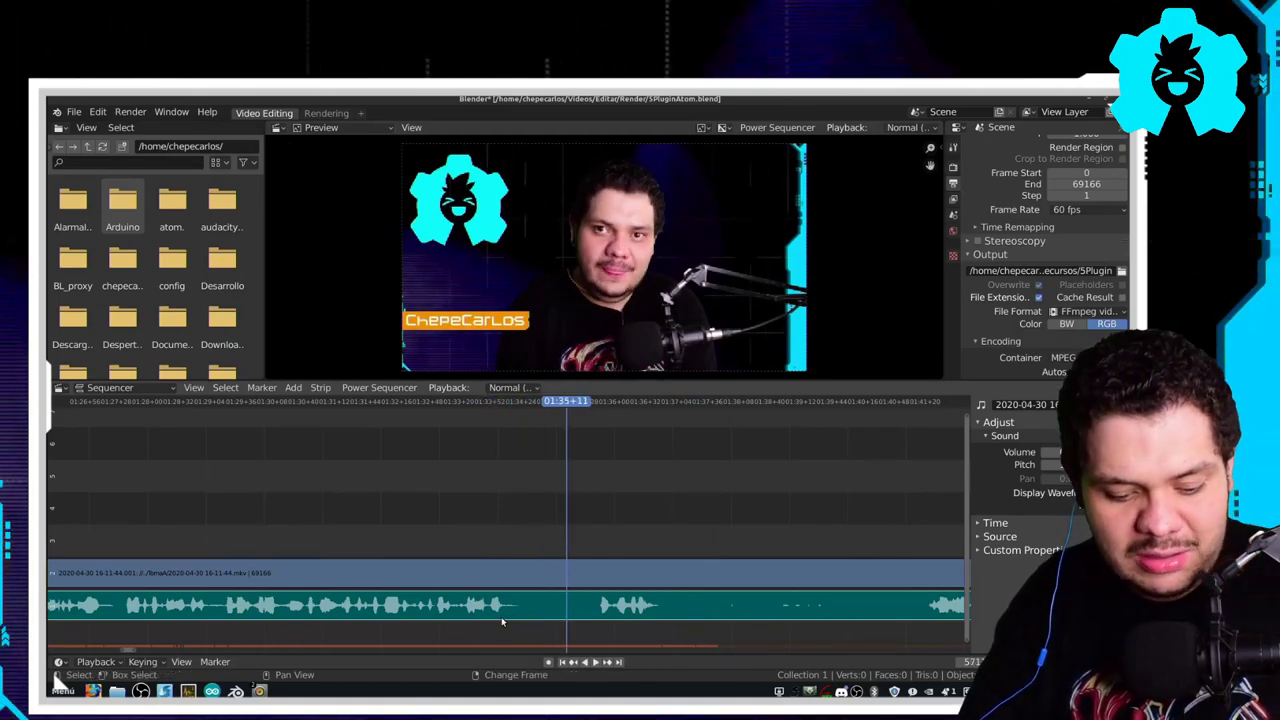
- Remove the silent pause starting at 01:34+04, close the gap, and play through the cut
{"action": "left_click", "coordinate": [502, 621]}
{"action": "left_click_drag", "start_coordinate": [502, 621], "coordinate": [594, 621]}
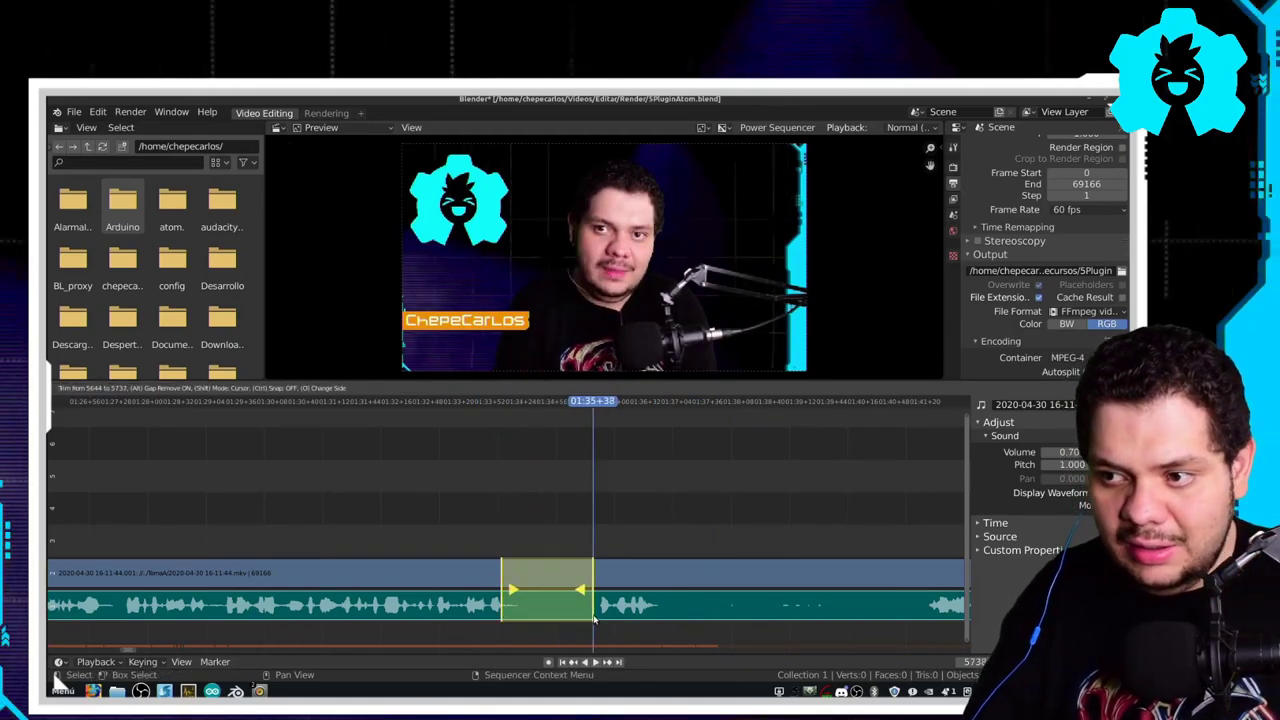
{"action": "left_click", "coordinate": [594, 621]}
{"action": "left_click", "coordinate": [456, 400]}
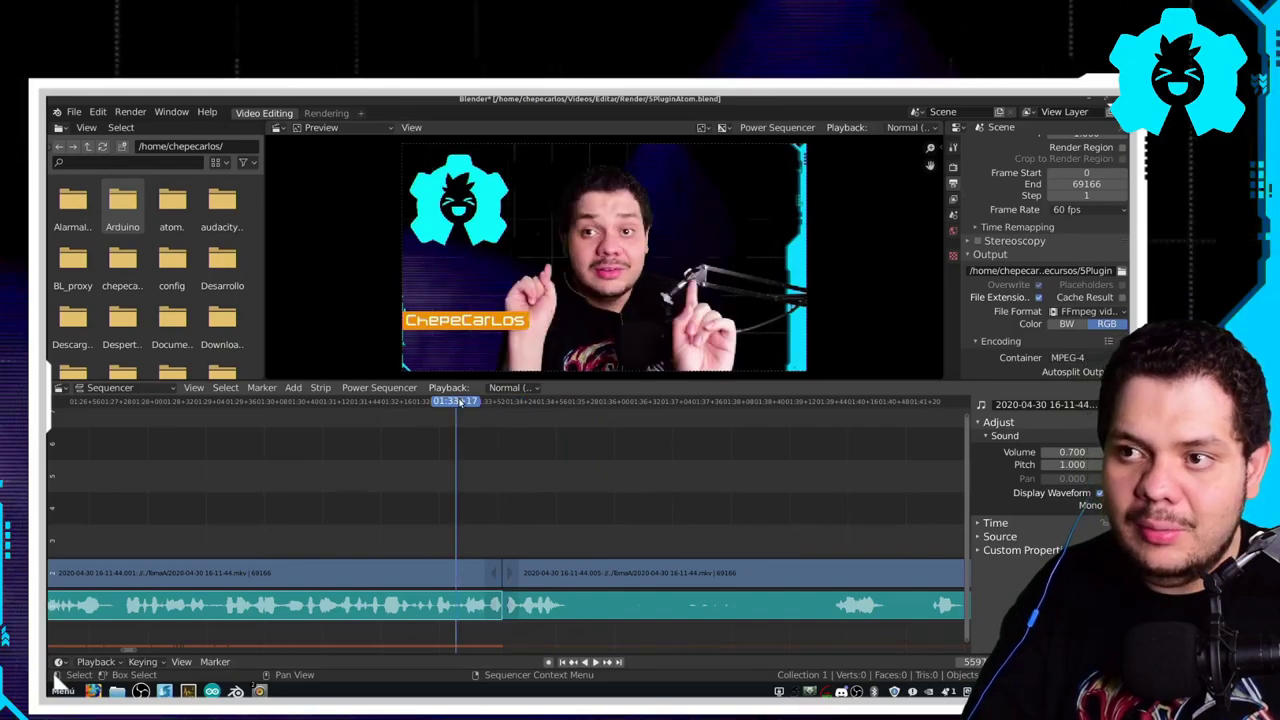
{"action": "key", "text": "space"}
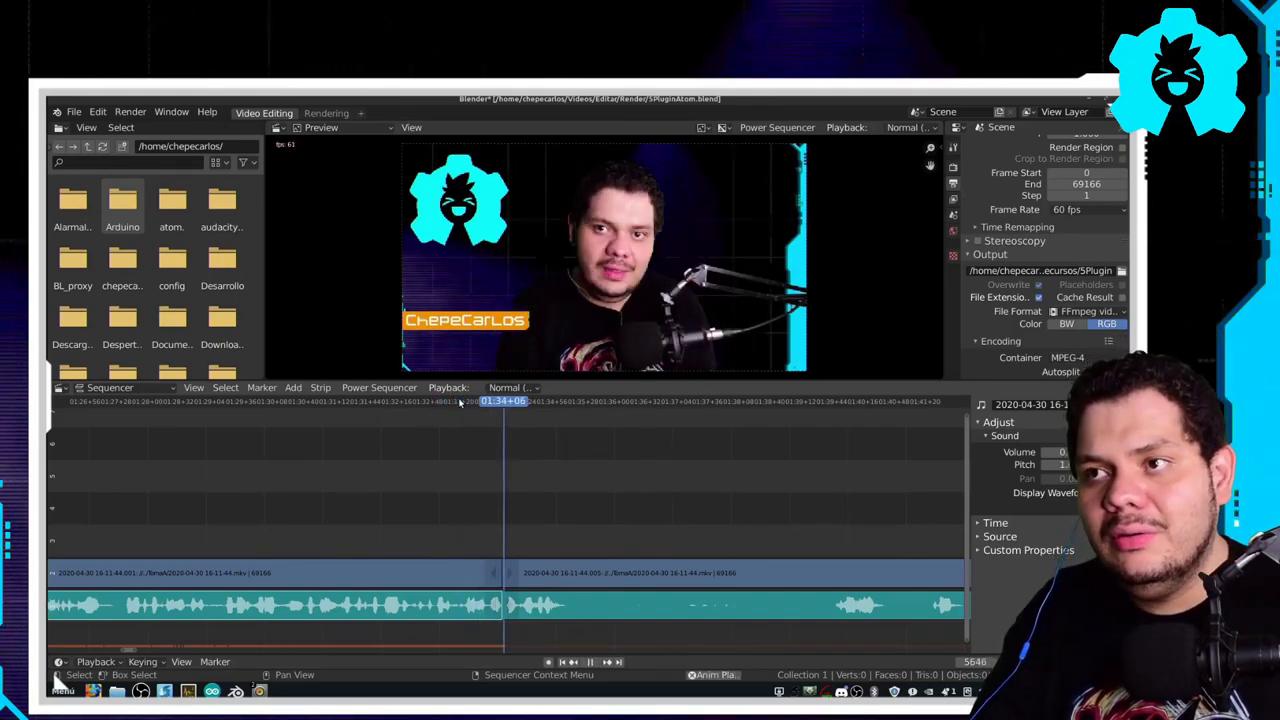
{"action": "key", "text": "space"}
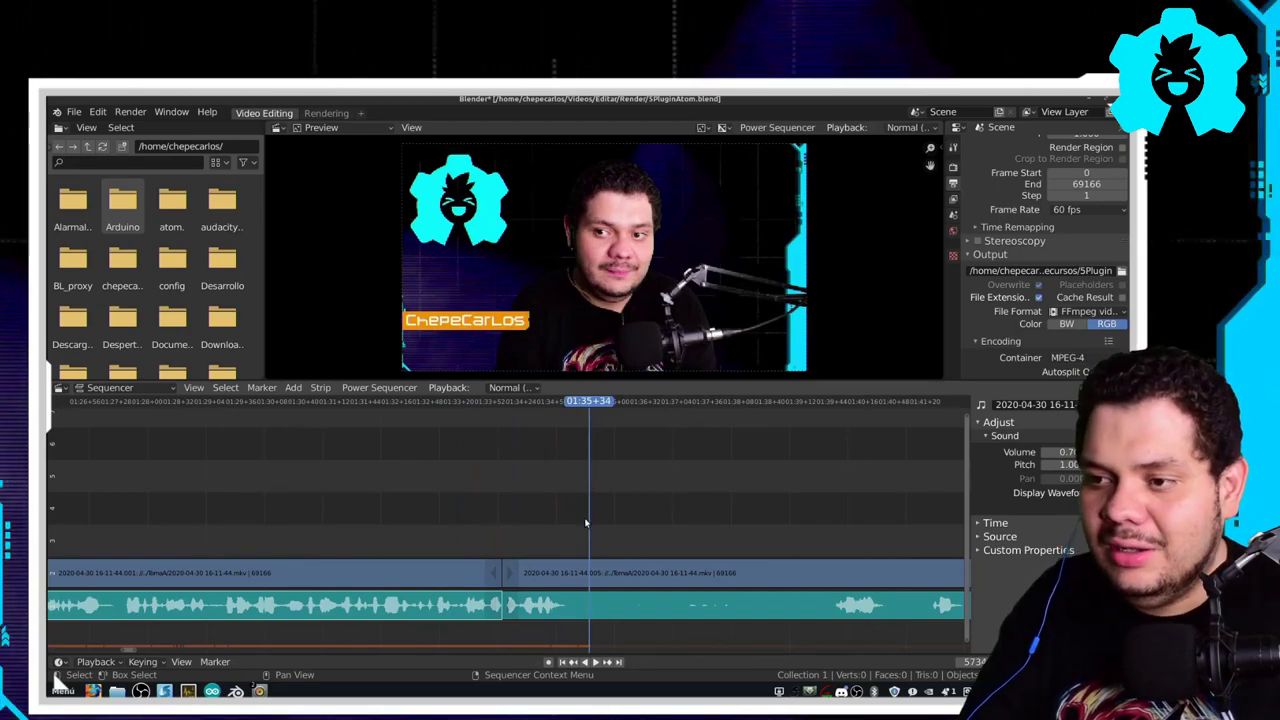
{"action": "key", "text": "space"}
{"action": "key", "text": "space"}
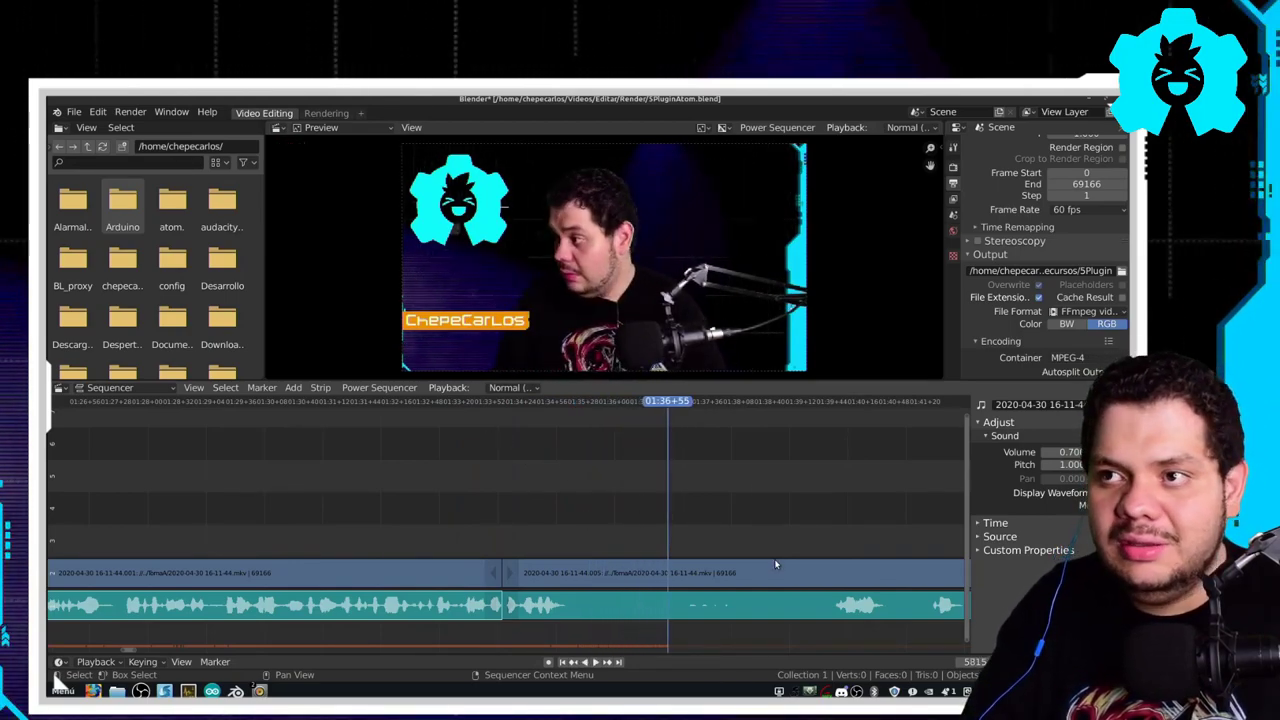
{"action": "key", "text": "space"}
- Move the playhead to about 01:35 and cut the strip there
{"action": "scroll", "coordinate": [630, 591], "scroll_direction": "down", "scroll_amount": 2}
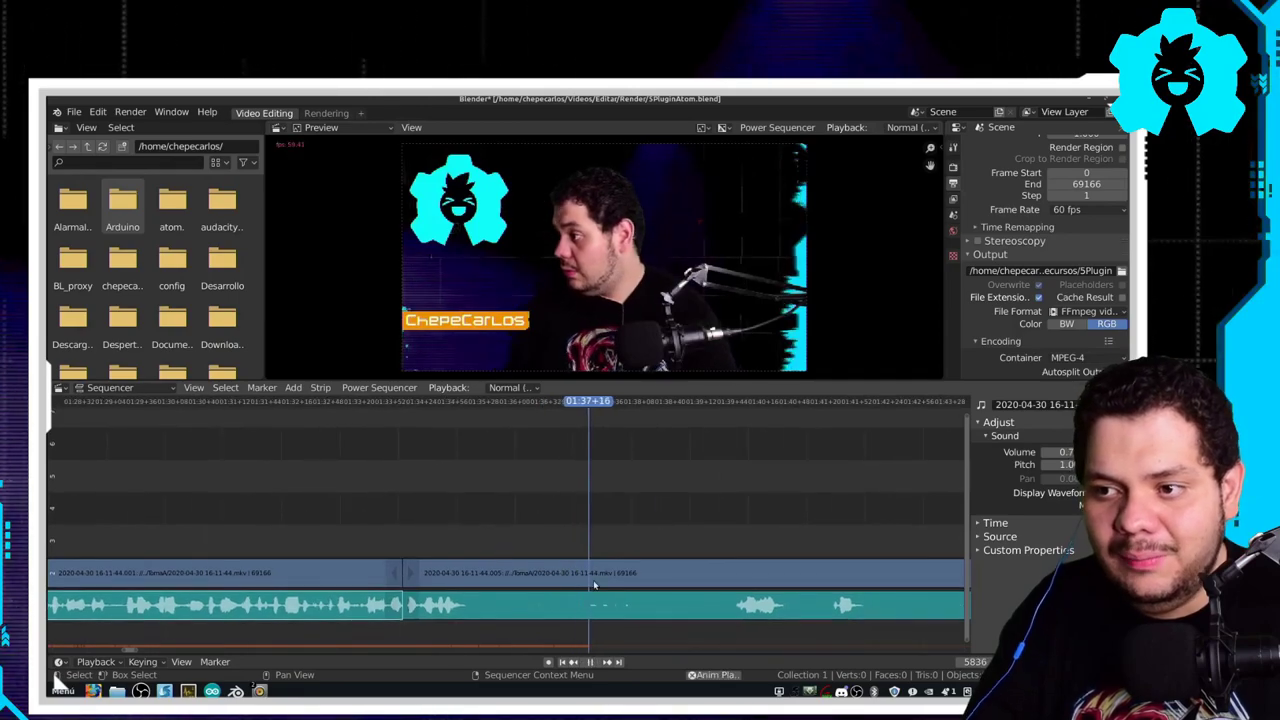
{"action": "scroll", "coordinate": [612, 591], "scroll_direction": "down", "scroll_amount": 2}
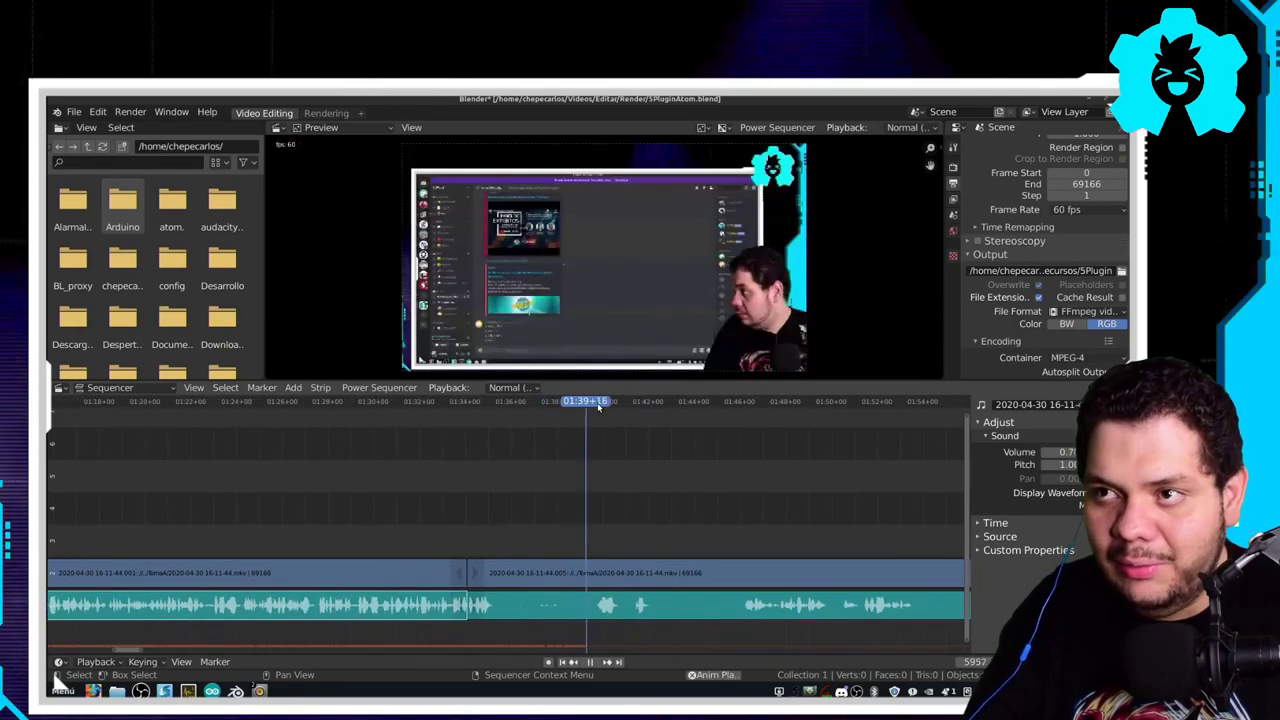
{"action": "scroll", "coordinate": [650, 430], "scroll_direction": "down", "scroll_amount": 2}
{"action": "scroll", "coordinate": [692, 450], "scroll_direction": "down", "scroll_amount": 2}
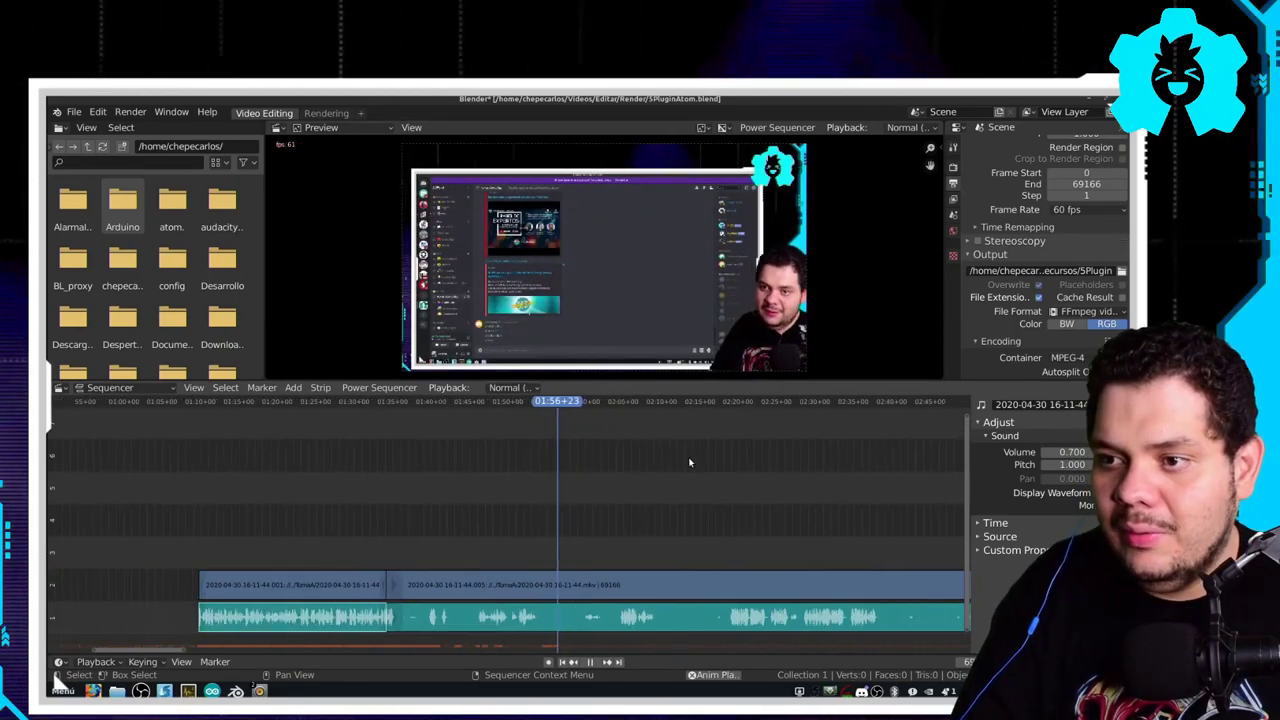
{"action": "key", "text": "space"}
{"action": "scroll", "coordinate": [530, 500], "scroll_direction": "right", "scroll_amount": 3}
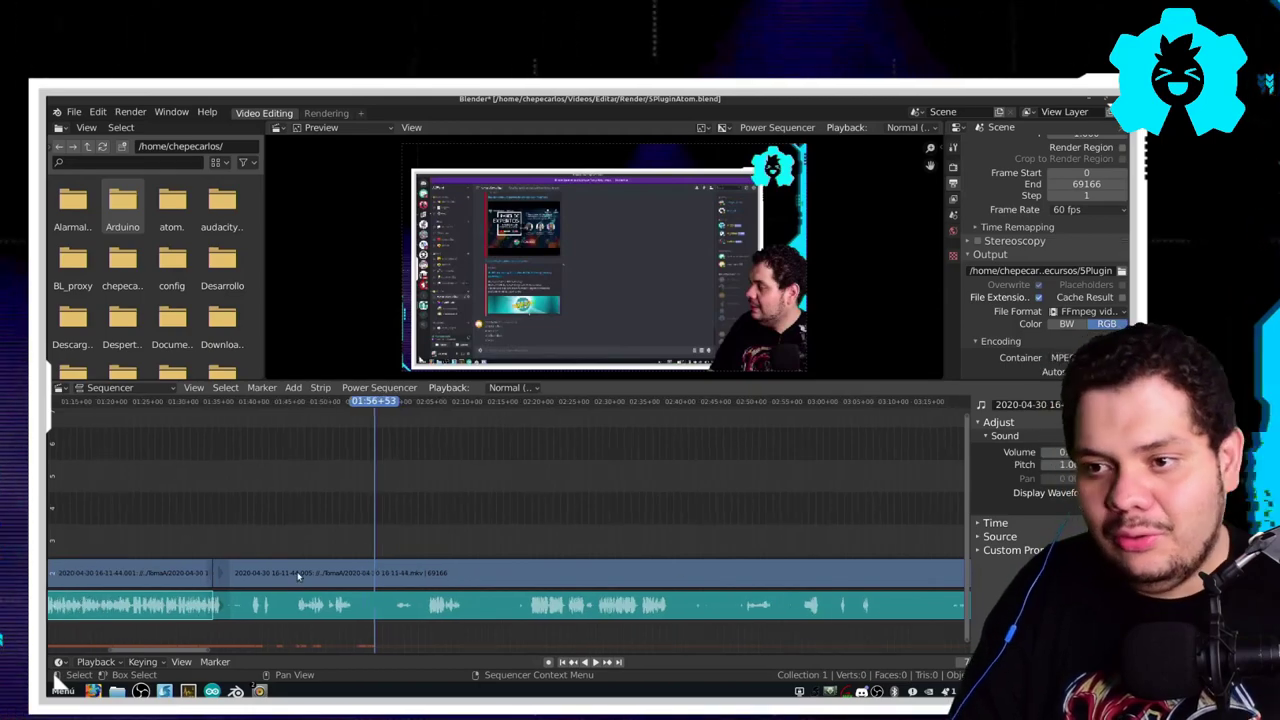
{"action": "scroll", "coordinate": [544, 577], "scroll_direction": "up", "scroll_amount": 5}
{"action": "scroll", "coordinate": [544, 572], "scroll_direction": "up", "scroll_amount": 3}
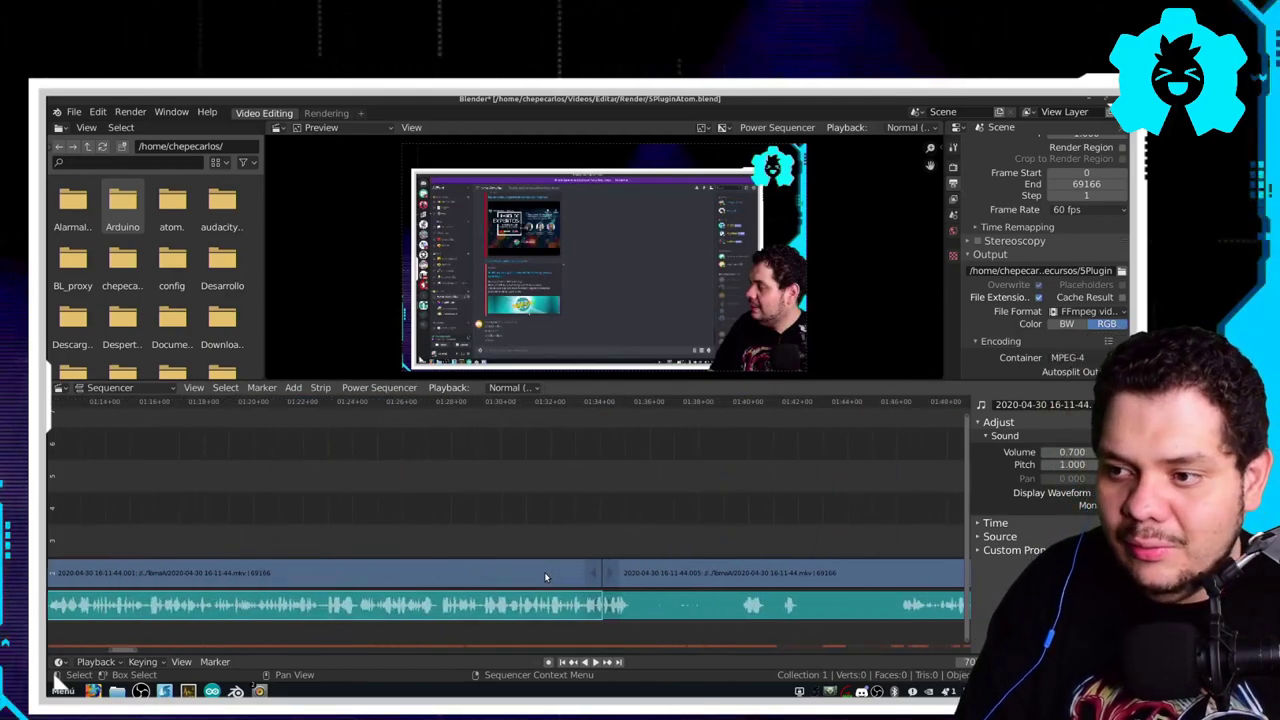
{"action": "left_click_drag", "start_coordinate": [691, 410], "coordinate": [658, 414]}
{"action": "key", "text": "space"}
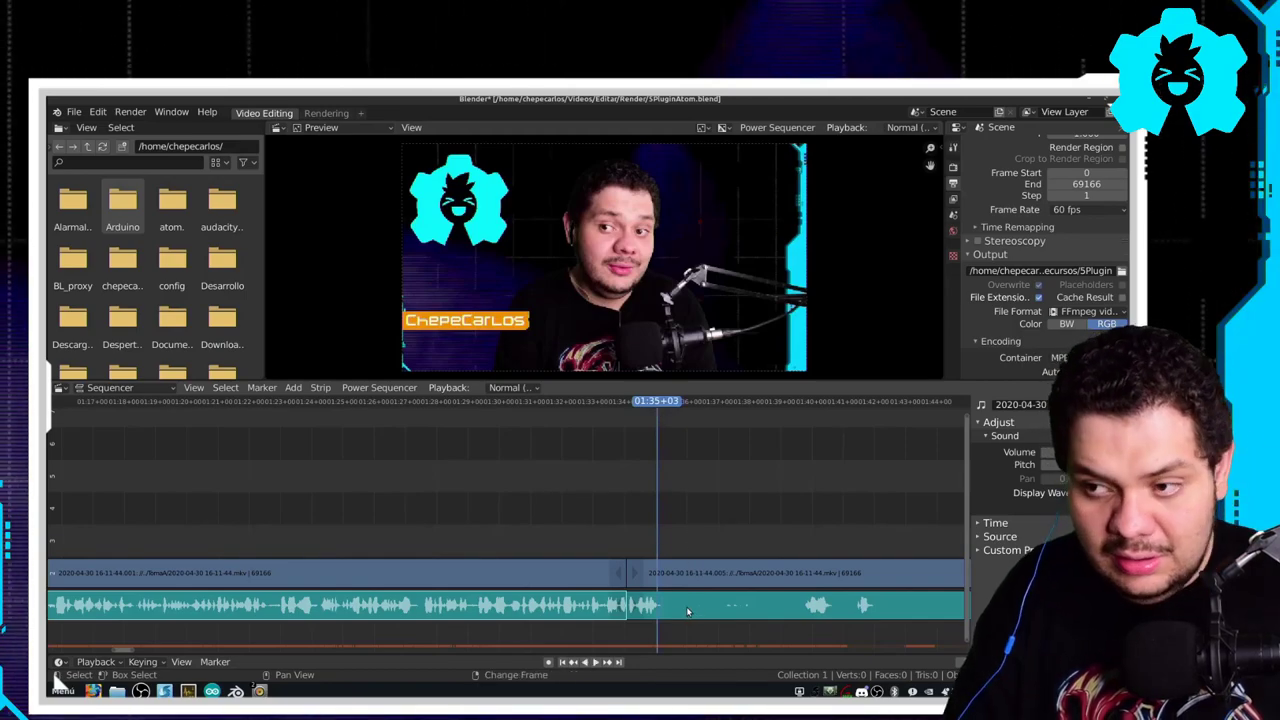
{"action": "key", "text": "k"}
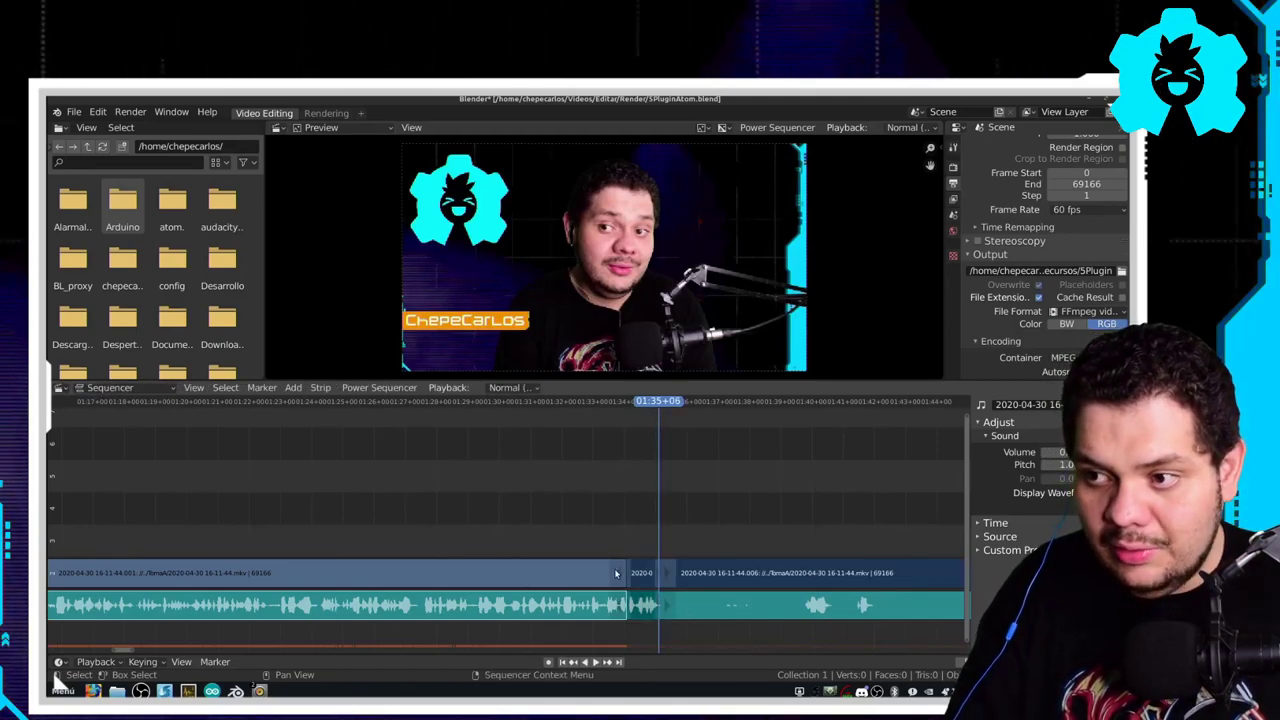
- Review the rest of the edit by scrubbing ahead through 02:19, 02:28 and 03:57
{"action": "scroll", "coordinate": [700, 560], "scroll_direction": "down", "scroll_amount": 2}
{"action": "scroll", "coordinate": [514, 480], "scroll_direction": "right", "scroll_amount": 5}
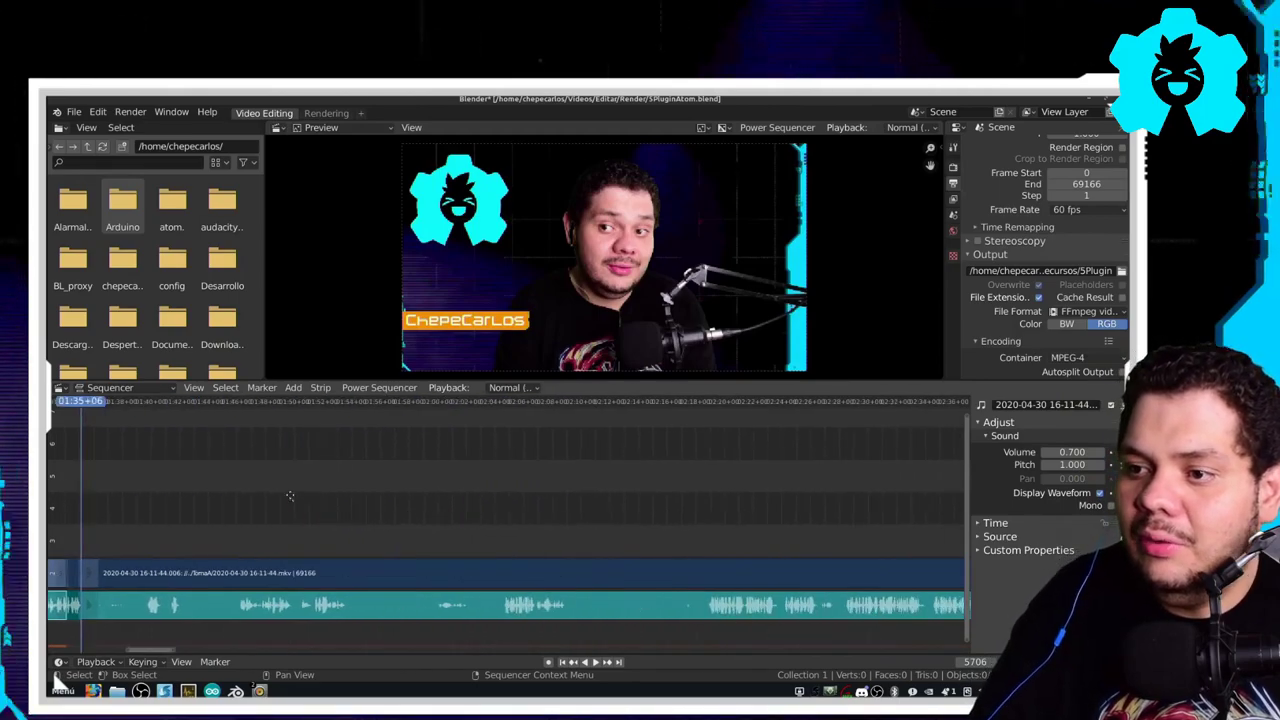
{"action": "left_click_drag", "start_coordinate": [514, 401], "coordinate": [709, 418]}
{"action": "key", "text": "space"}
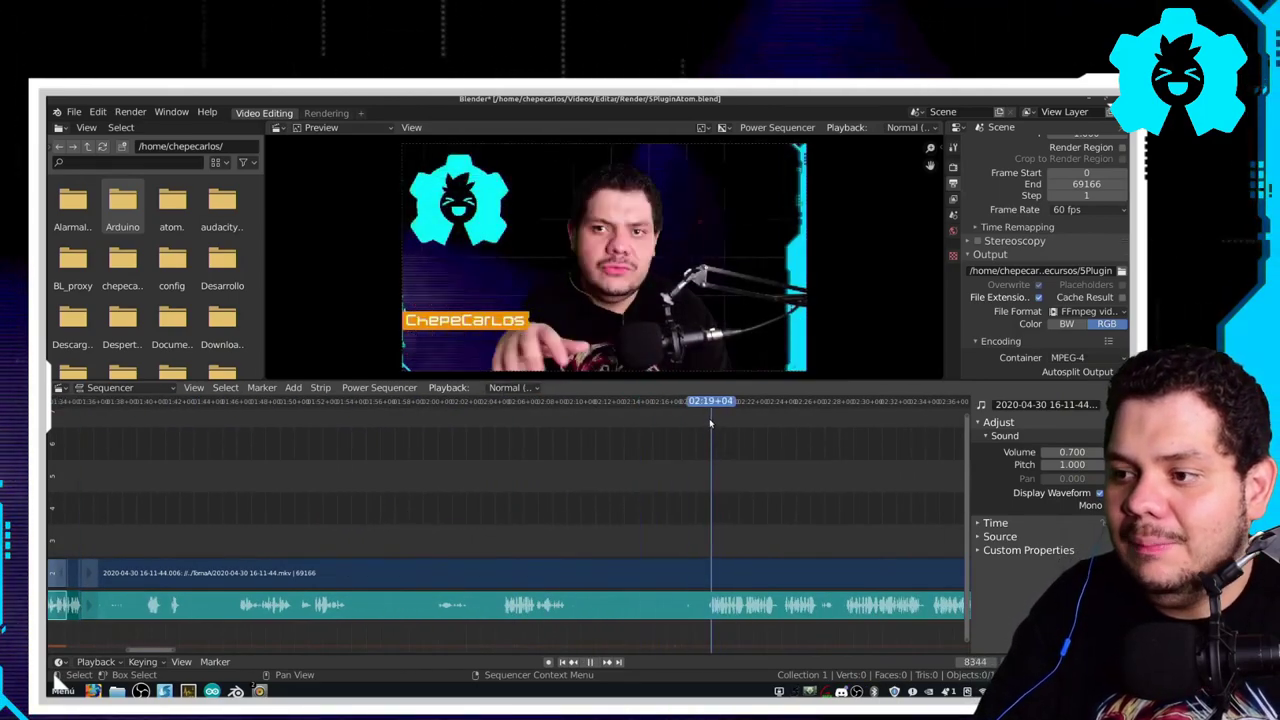
{"action": "scroll", "coordinate": [718, 505], "scroll_direction": "up", "scroll_amount": 3}
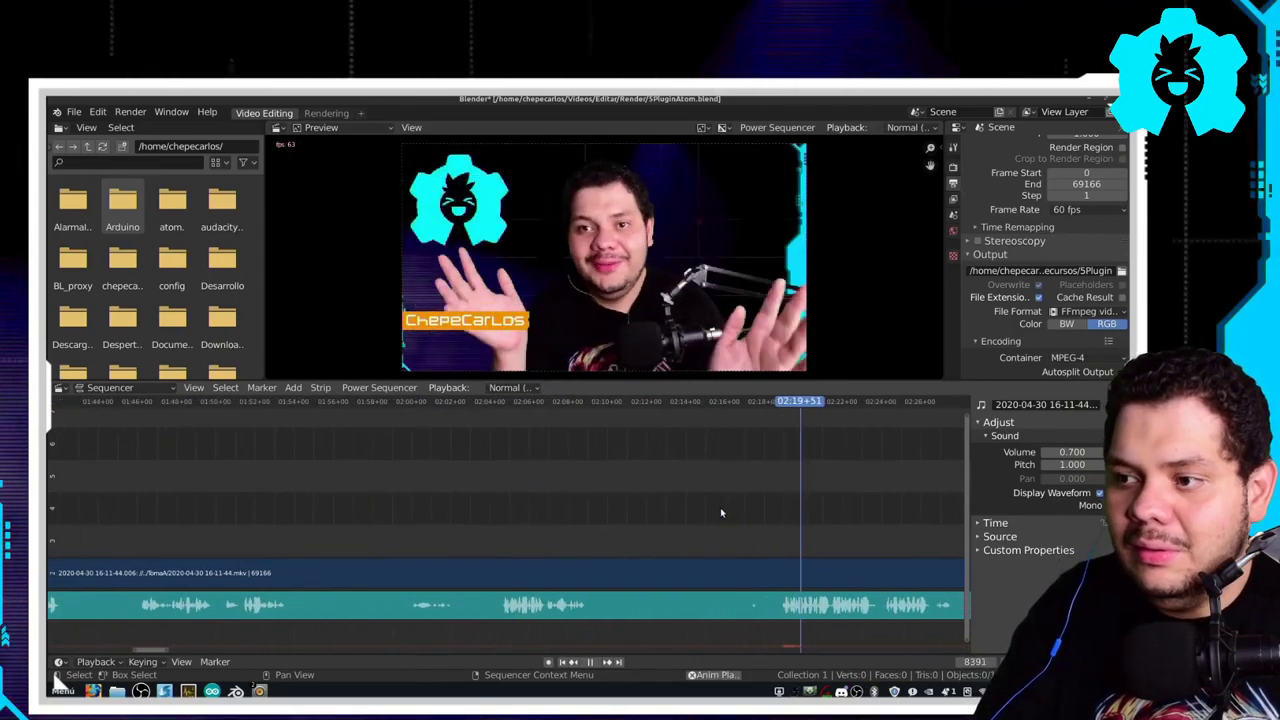
{"action": "scroll", "coordinate": [857, 519], "scroll_direction": "right", "scroll_amount": 5}
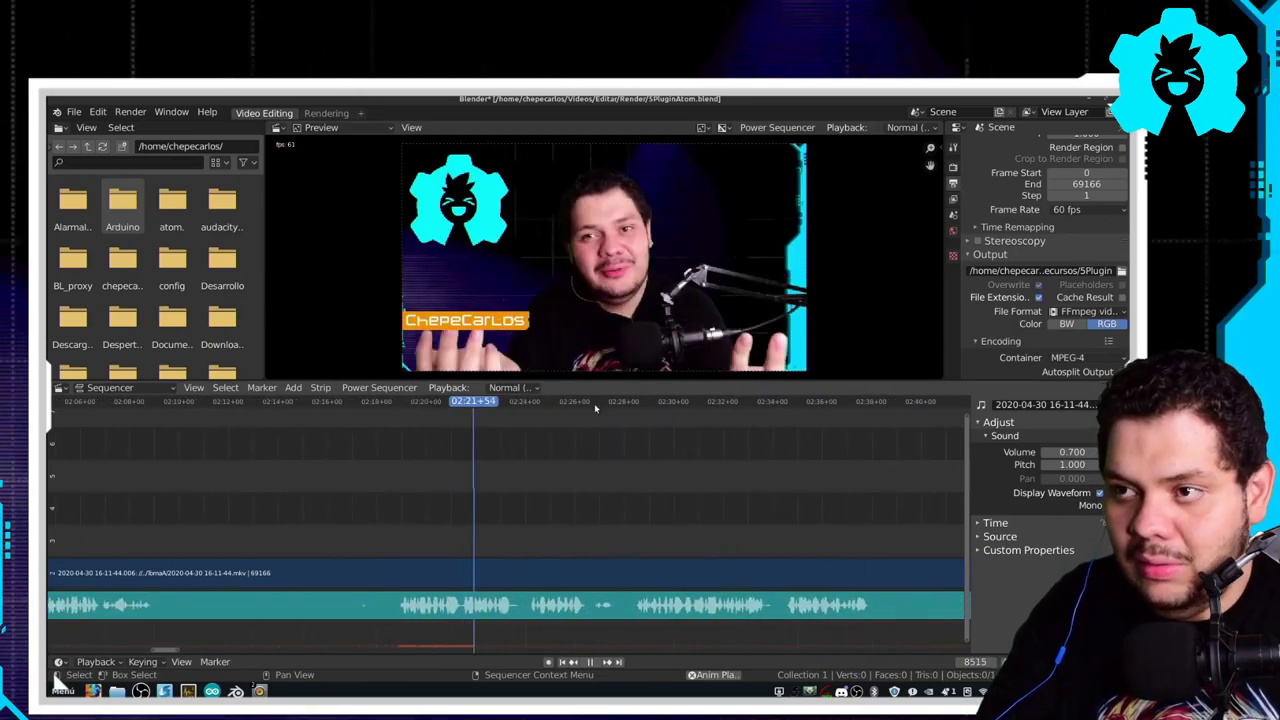
{"action": "left_click", "coordinate": [620, 401]}
{"action": "left_click_drag", "start_coordinate": [620, 401], "coordinate": [796, 404]}
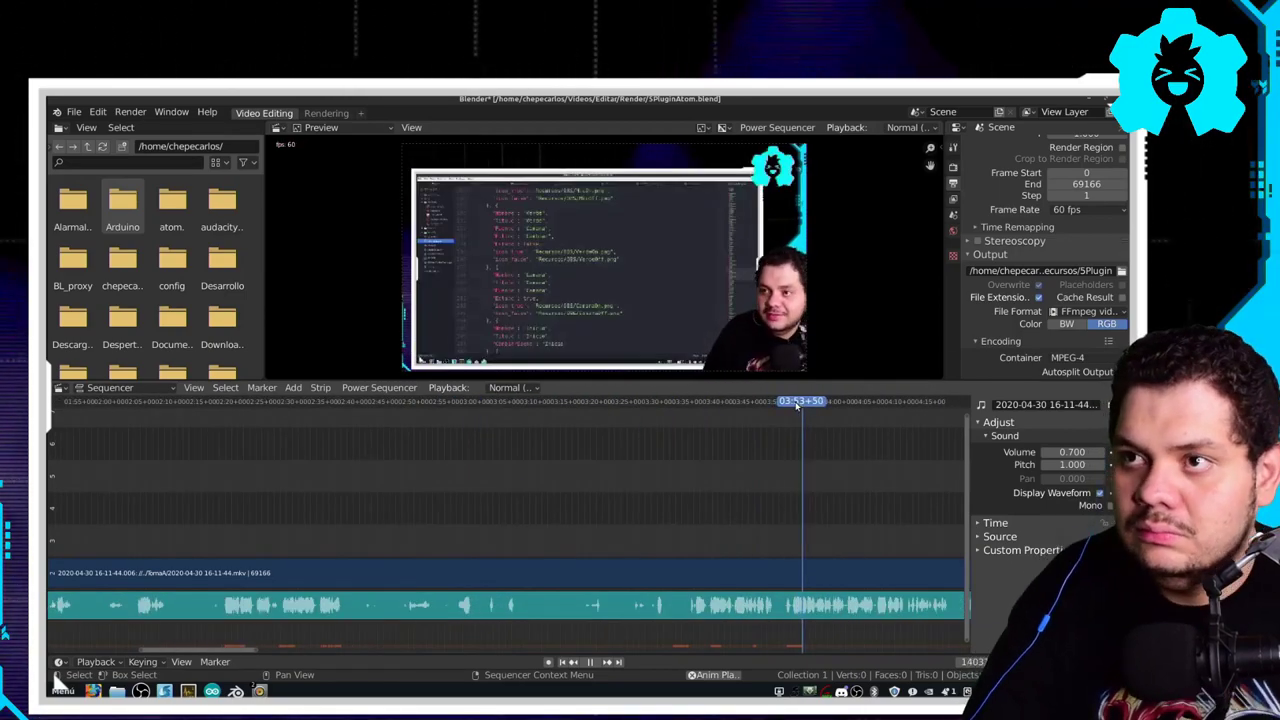
{"action": "scroll", "coordinate": [808, 410], "scroll_direction": "down", "scroll_amount": 1}
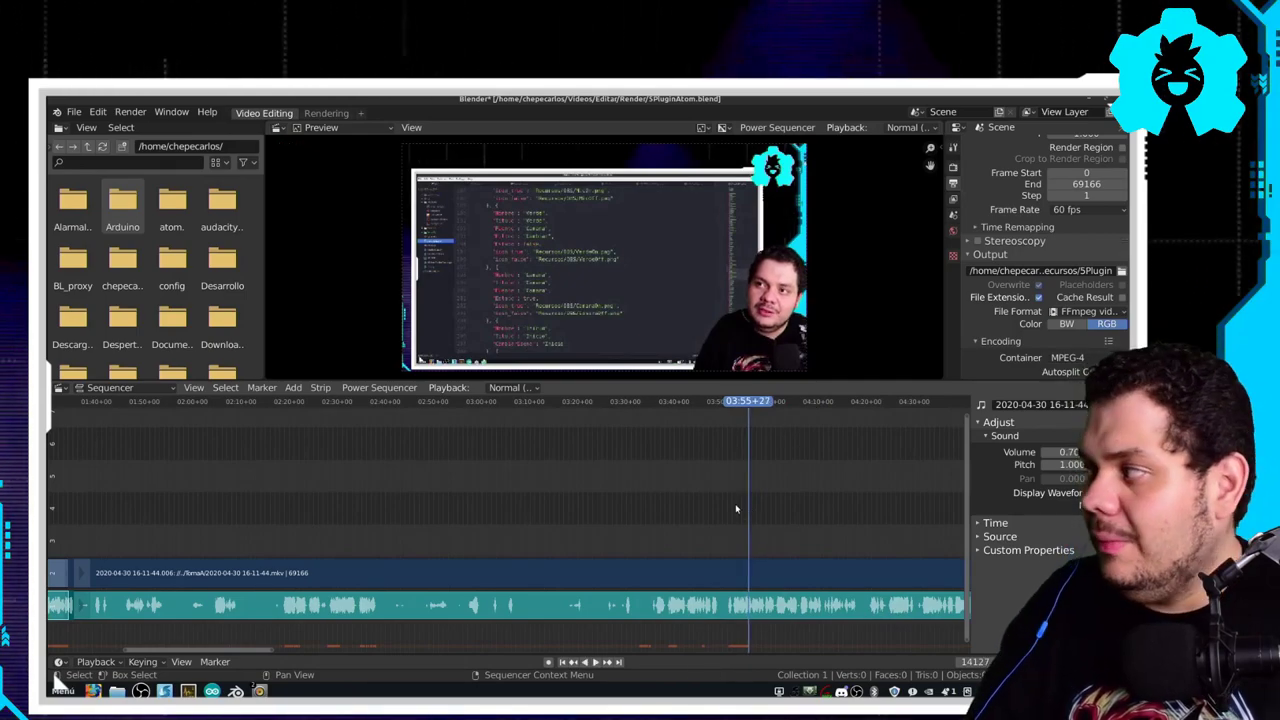
{"action": "key", "text": "ctrl+alt+Down"}
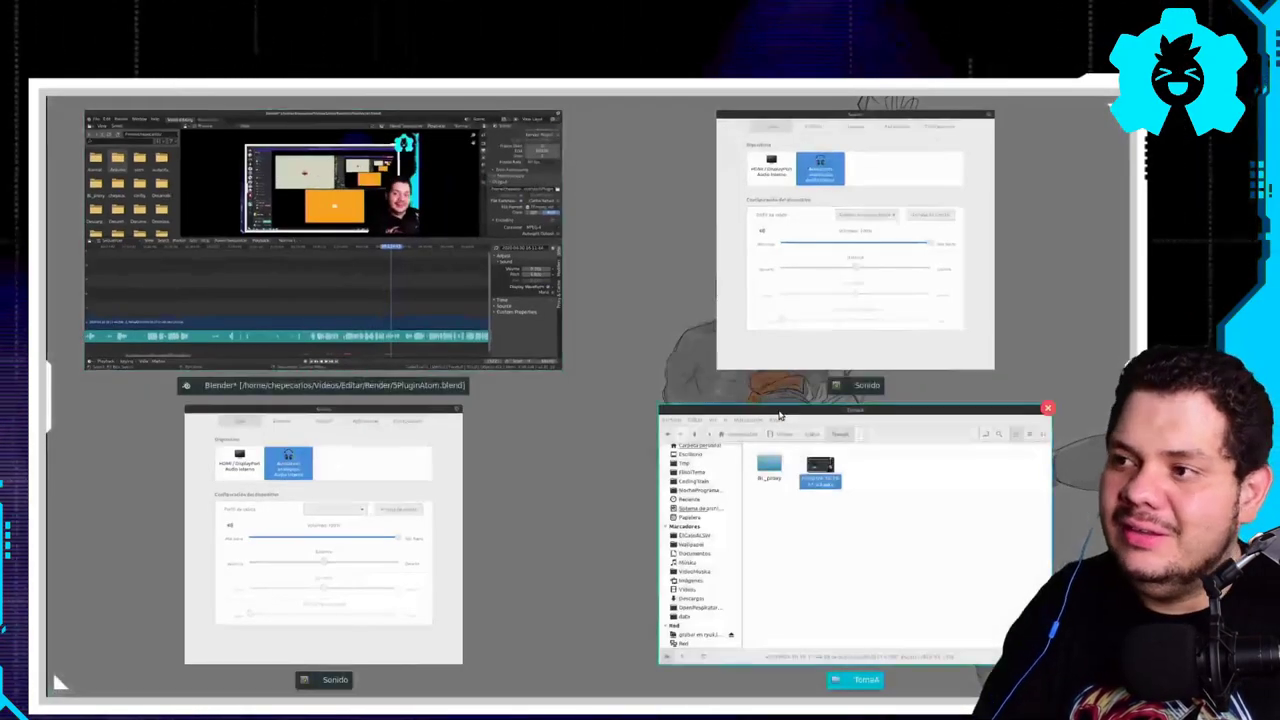
- Bring the file manager showing the TomaA folder to the front
{"action": "left_click", "coordinate": [793, 507]}
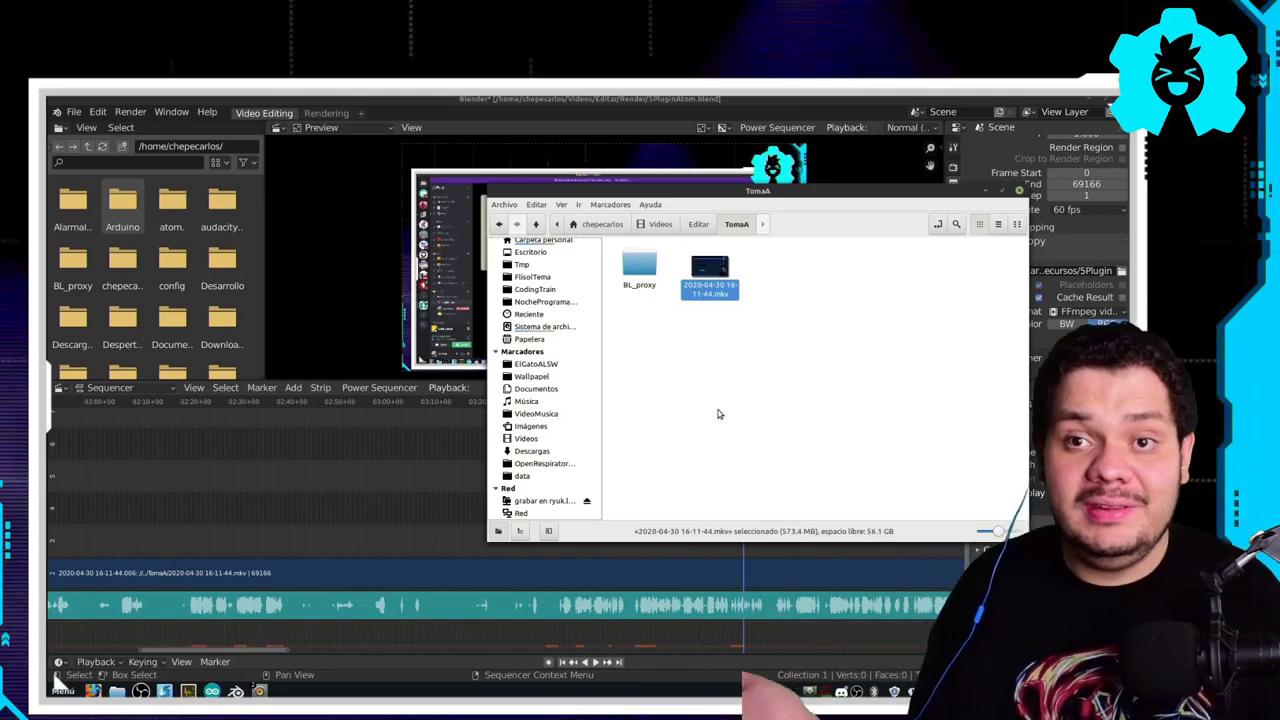
{"action": "left_click", "coordinate": [640, 612]}
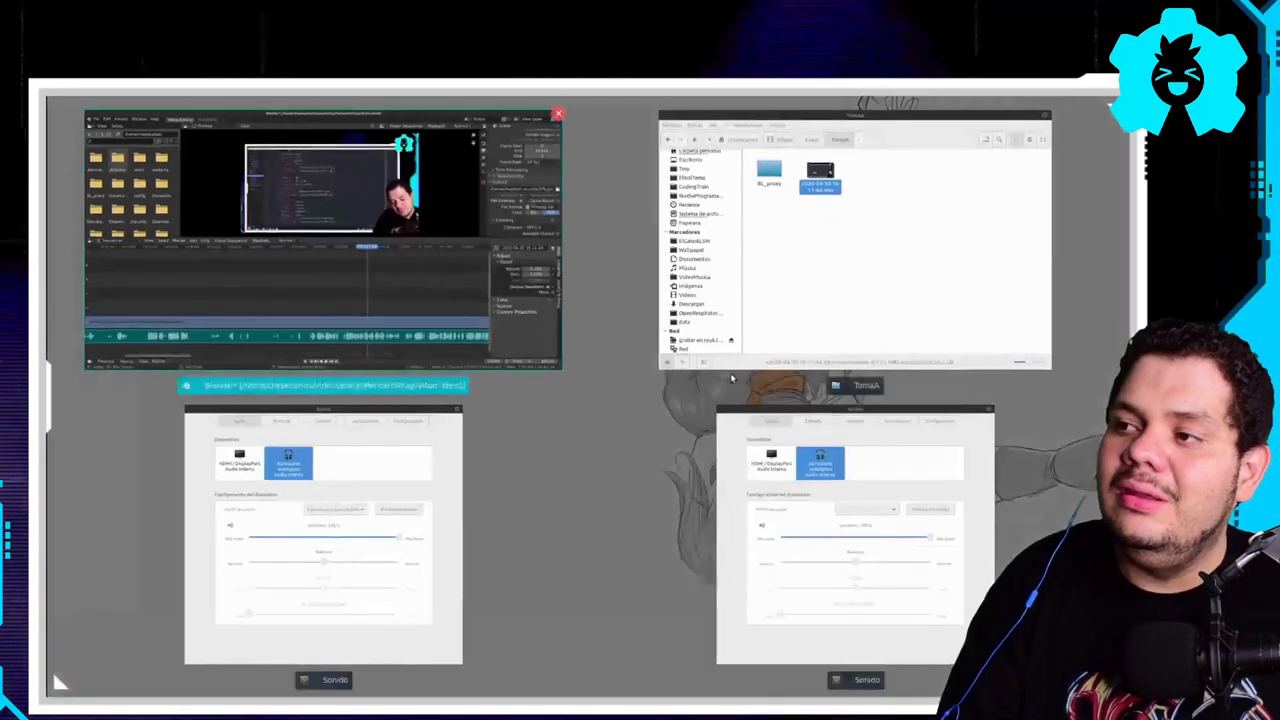
{"action": "key", "text": "ctrl+F9"}
{"action": "left_click", "coordinate": [785, 296]}
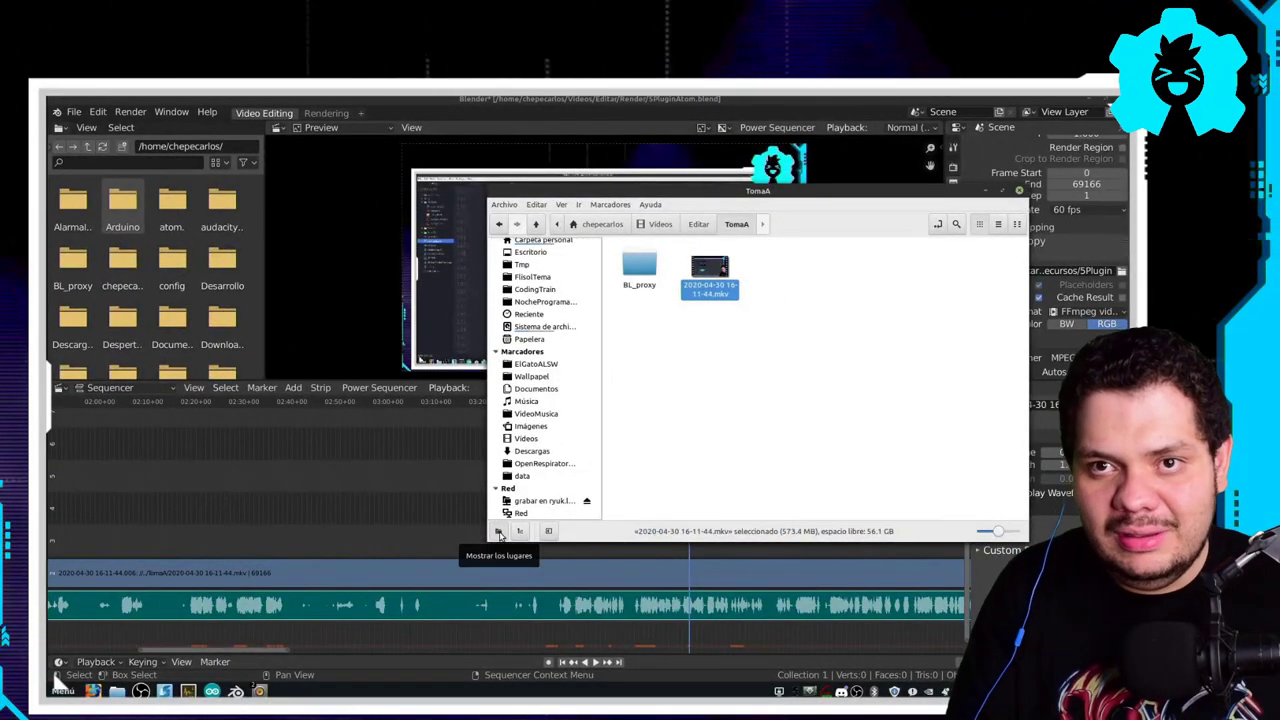
- Launch Audacity by searching 'audacity' in the application launcher
{"action": "key", "text": "super"}
{"action": "type", "text": "audacity"}
{"action": "key", "text": "Return"}
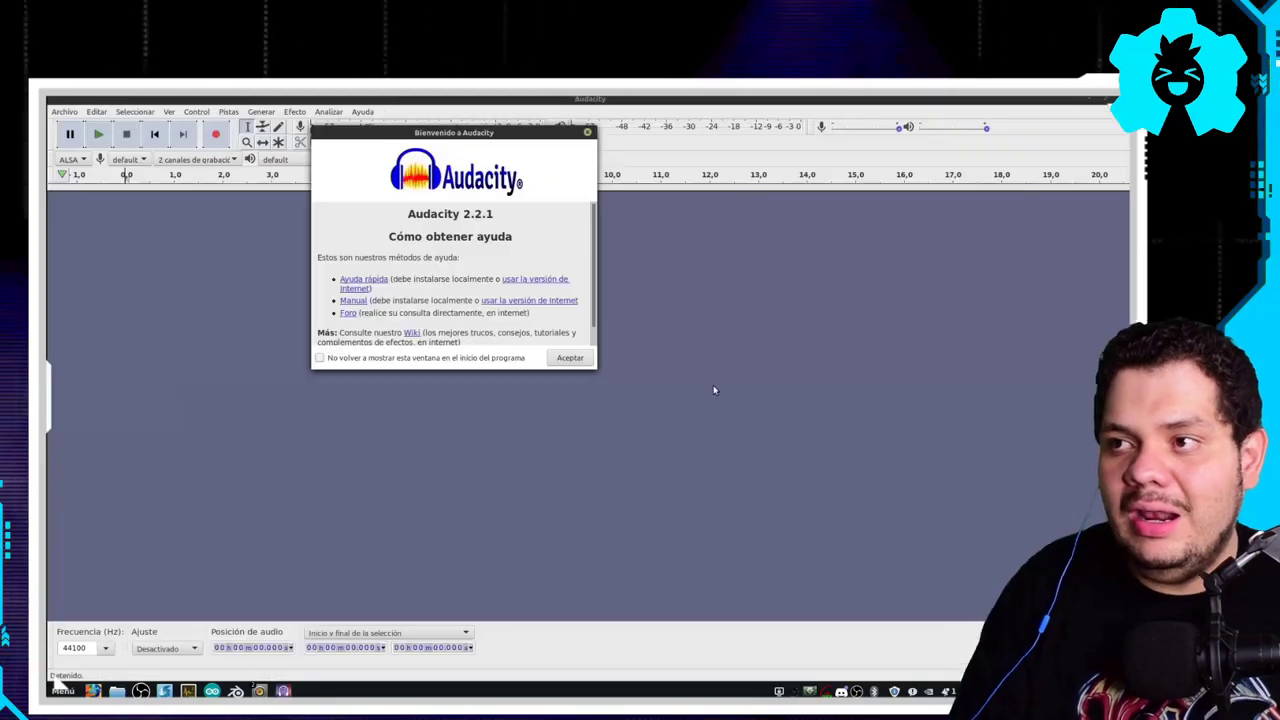
- Dismiss the welcome dialog and import the recorded mkv's audio stream into Audacity
{"action": "left_click", "coordinate": [568, 358]}
{"action": "key", "text": "alt+Tab"}
{"action": "left_click_drag", "start_coordinate": [710, 270], "coordinate": [337, 354]}
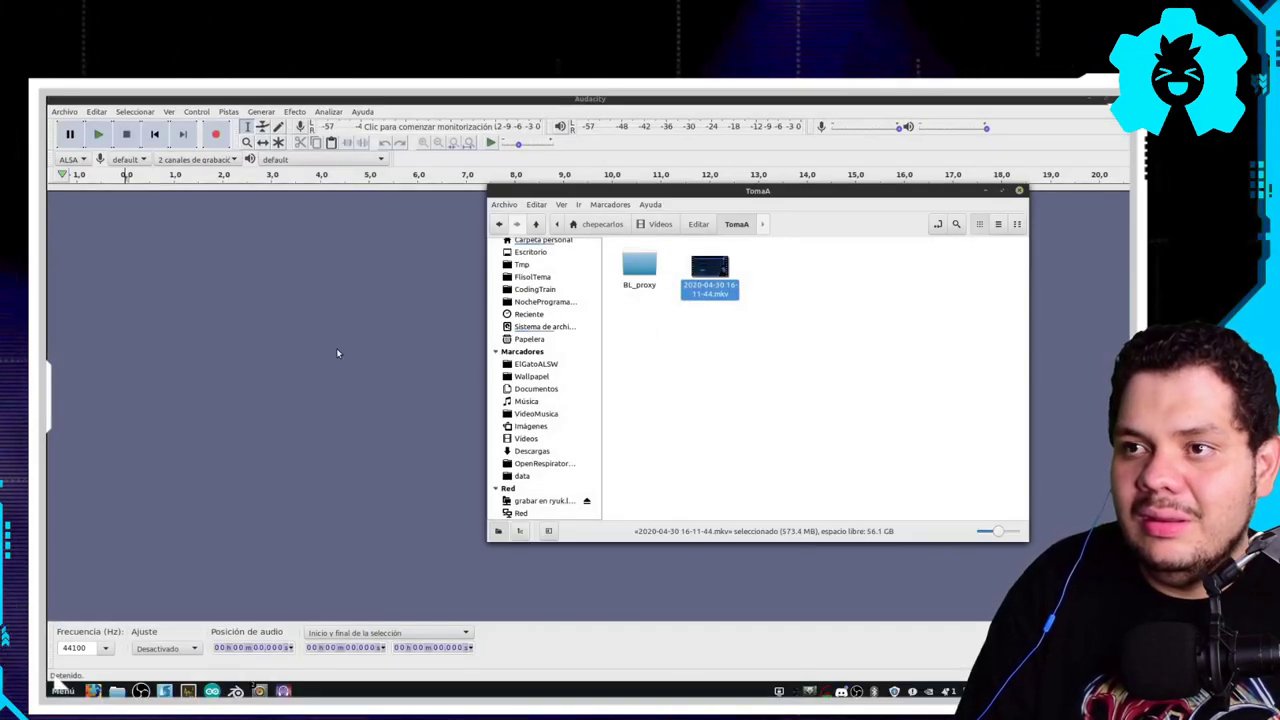
{"action": "left_click", "coordinate": [555, 394]}
{"action": "left_click", "coordinate": [667, 441]}
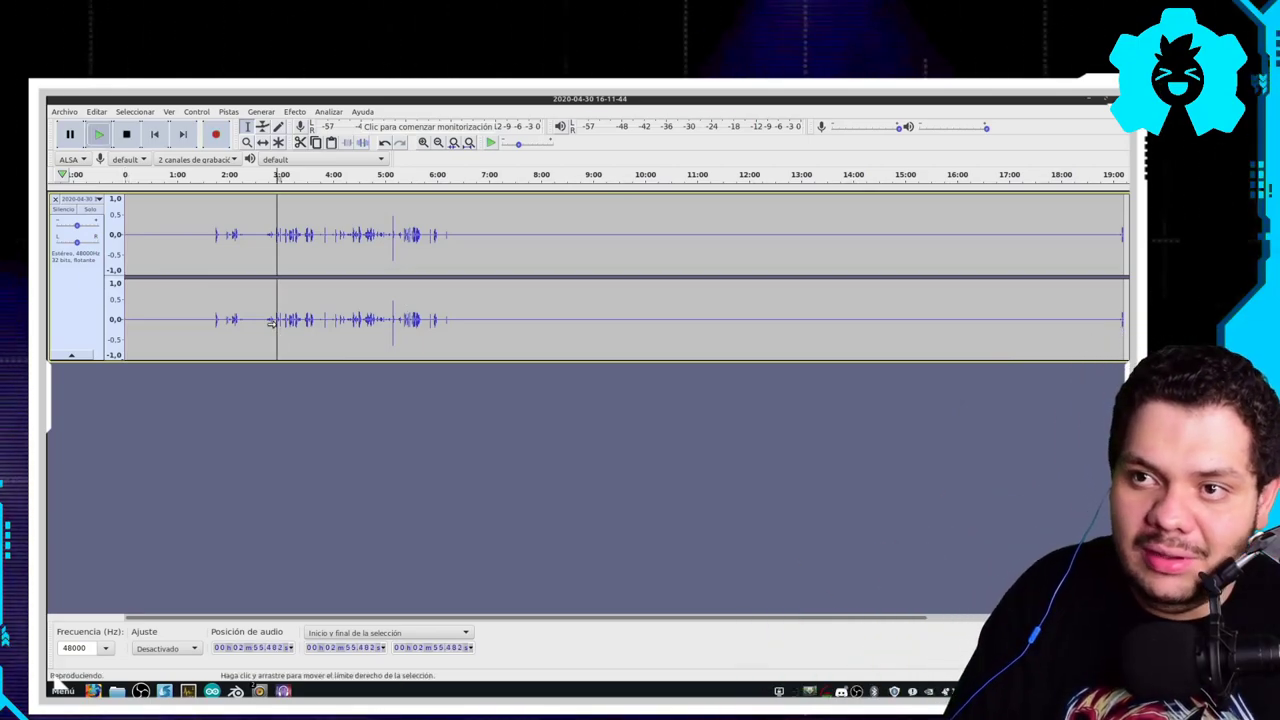
- Listen through the imported track from about 3:10 and select the entire track
{"action": "key", "text": "ctrl+2"}
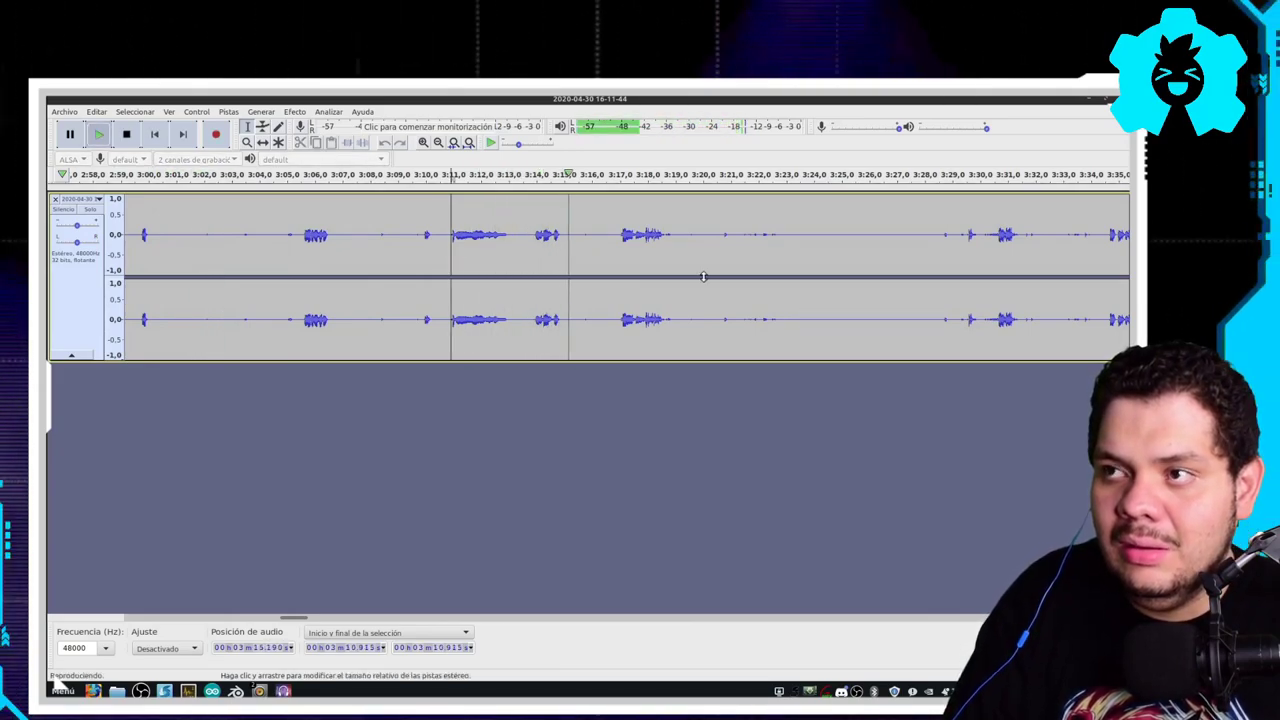
{"action": "scroll", "coordinate": [720, 334], "scroll_direction": "down", "scroll_amount": 4, "text": "ctrl"}
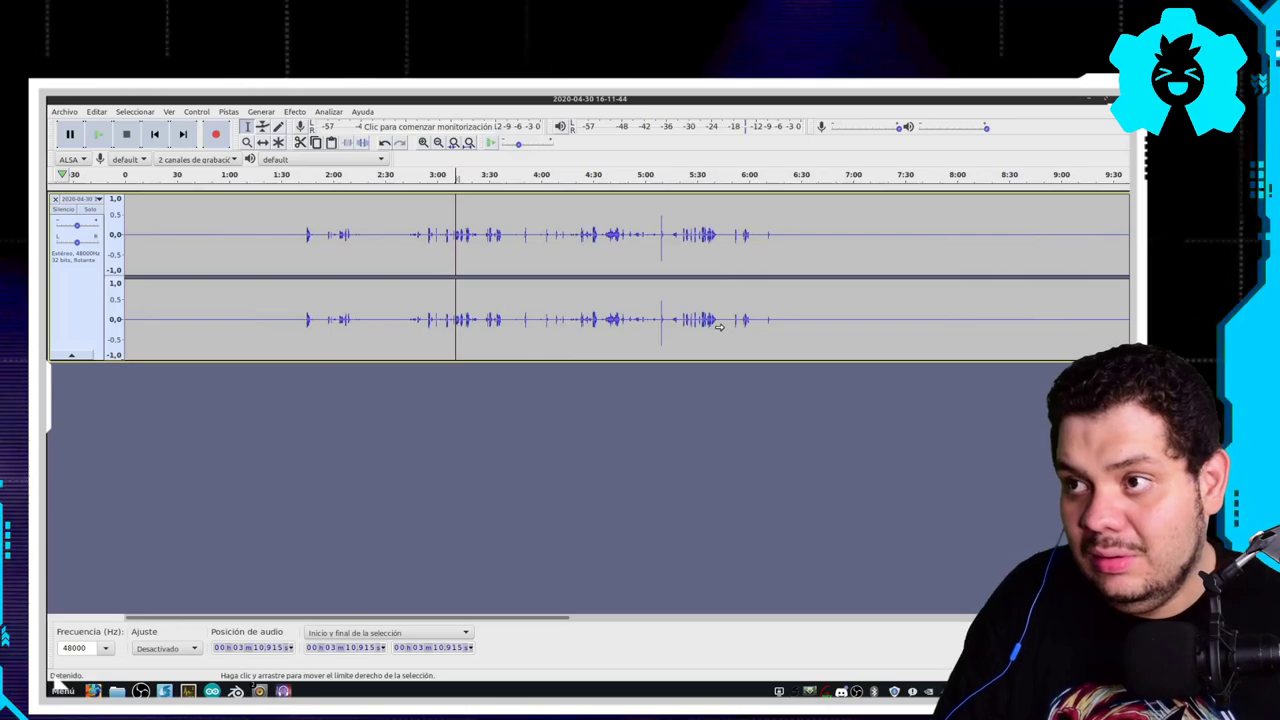
{"action": "key", "text": "space"}
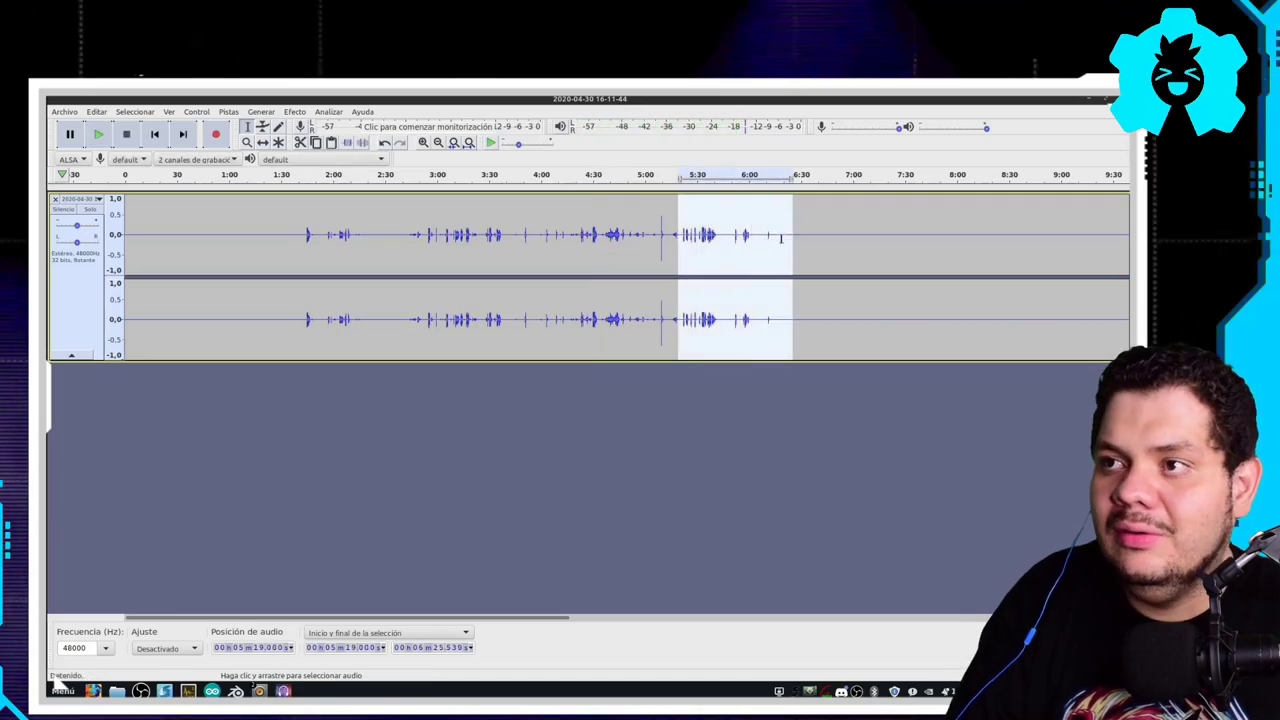
{"action": "key", "text": "ctrl+a"}
{"action": "key", "text": "space"}
{"action": "left_click", "coordinate": [64, 111]}
{"action": "mouse_move", "coordinate": [130, 206]}
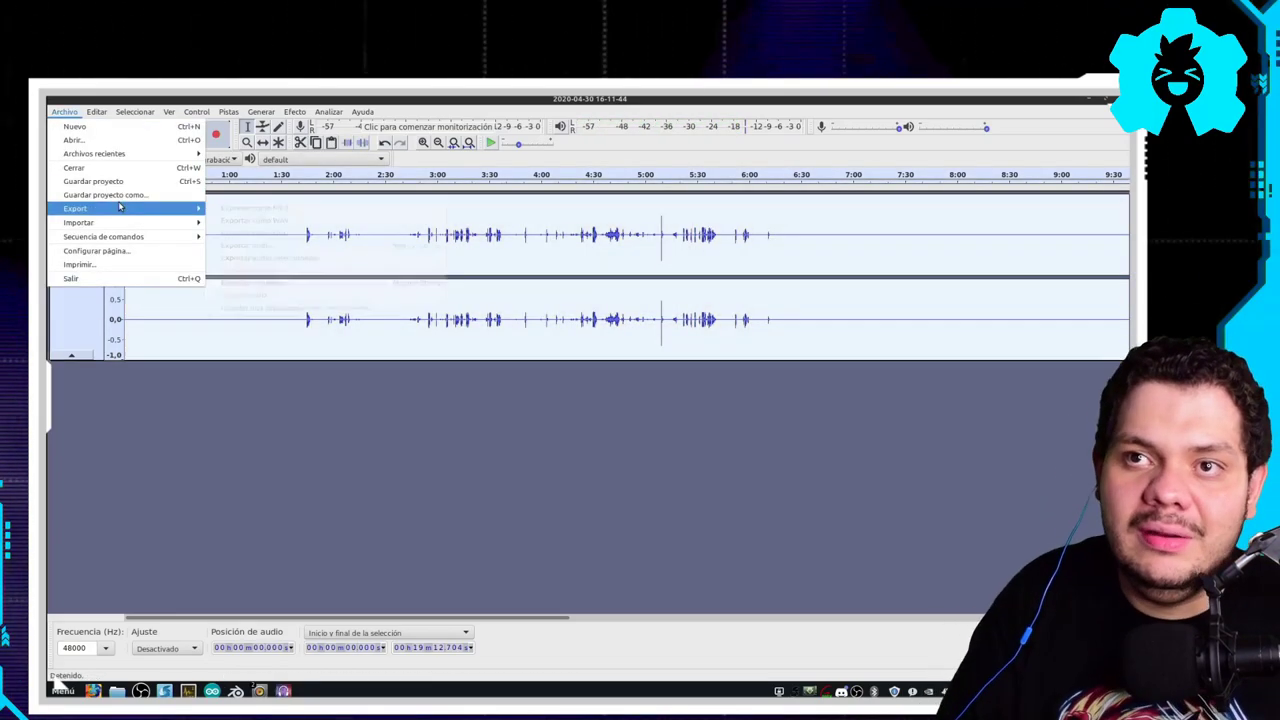
{"action": "left_click", "coordinate": [246, 204]}
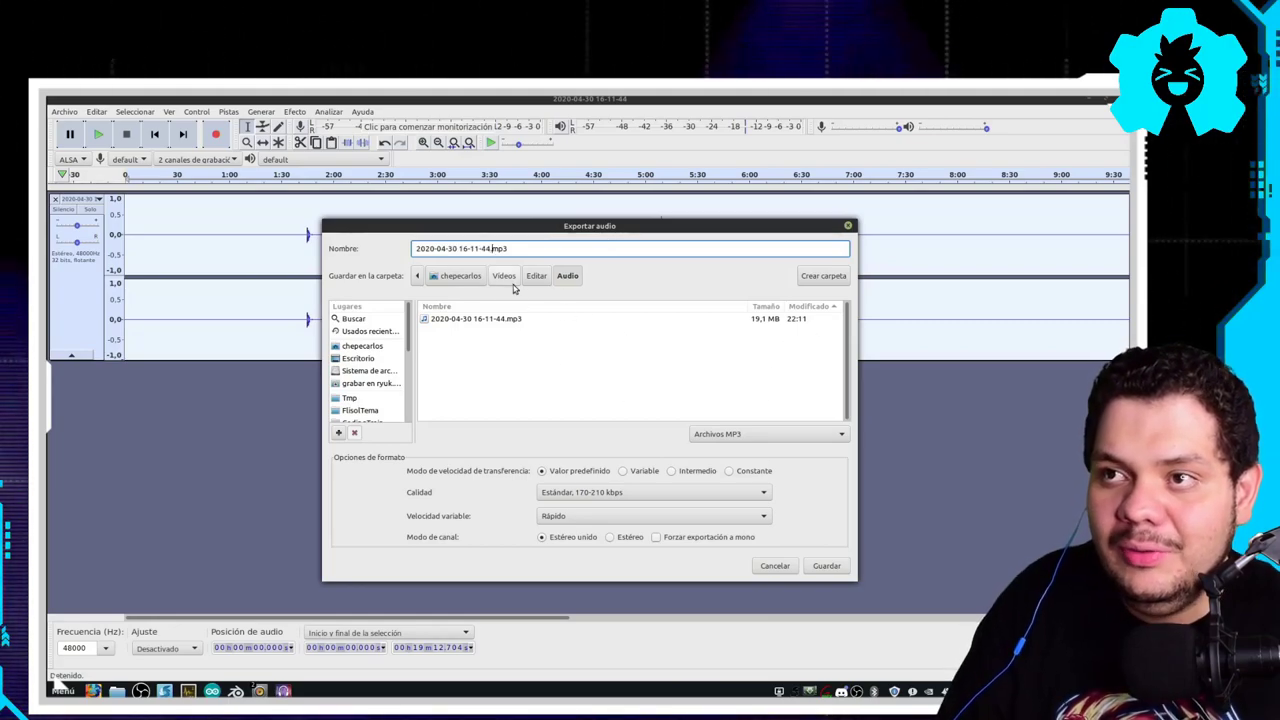
{"action": "key", "text": "BackSpace"}
{"action": "type", "text": "4"}
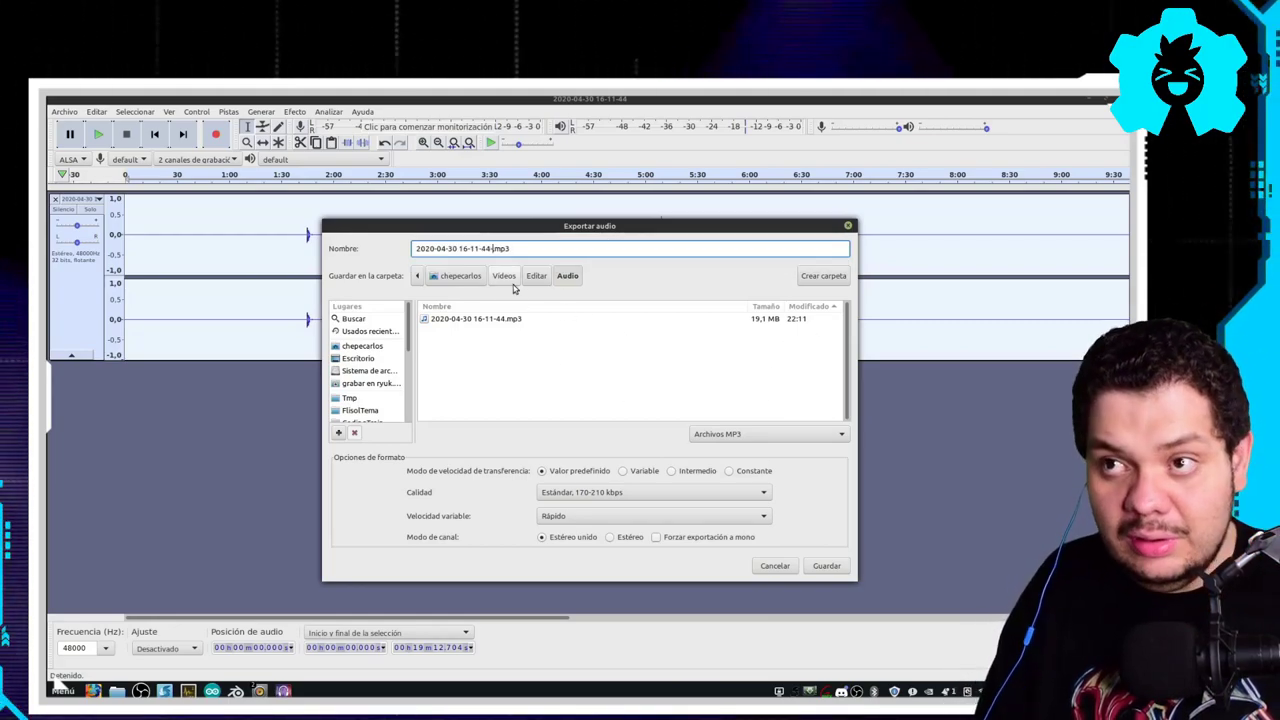
{"action": "key", "text": "Return"}
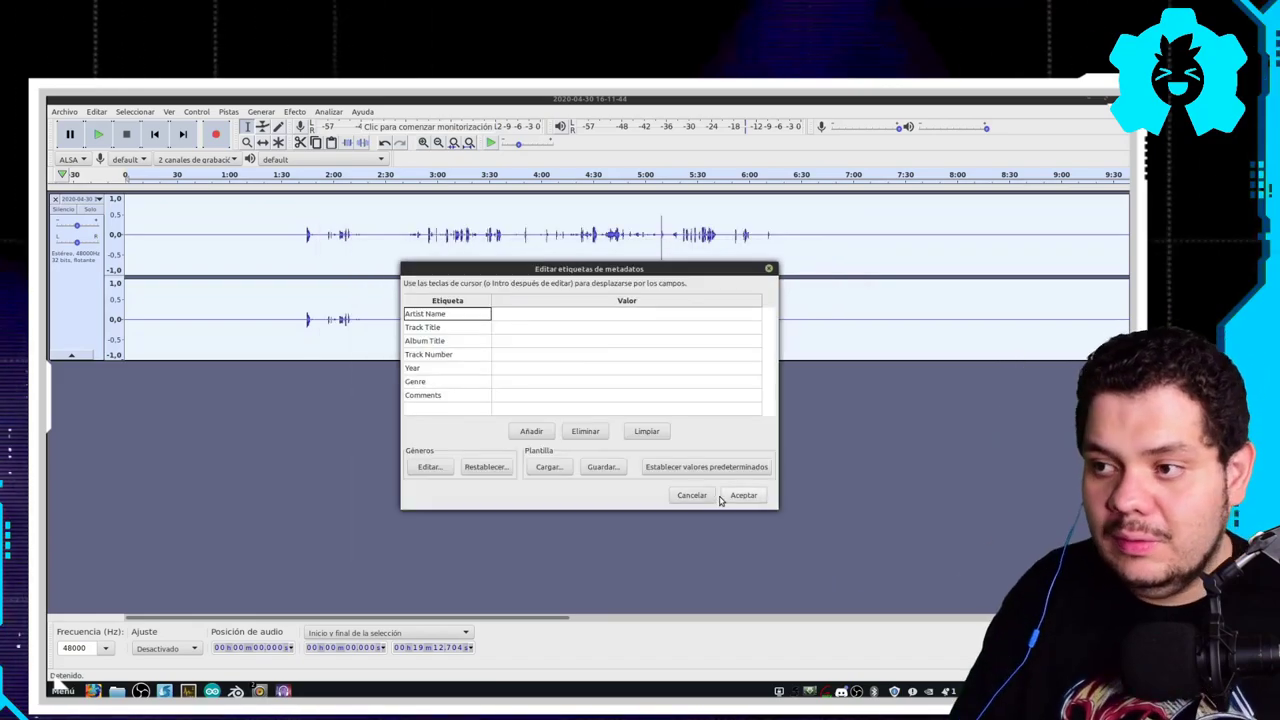
{"action": "left_click", "coordinate": [720, 497]}
{"action": "key", "text": "ctrl+alt+Down"}
{"action": "left_click", "coordinate": [649, 314]}
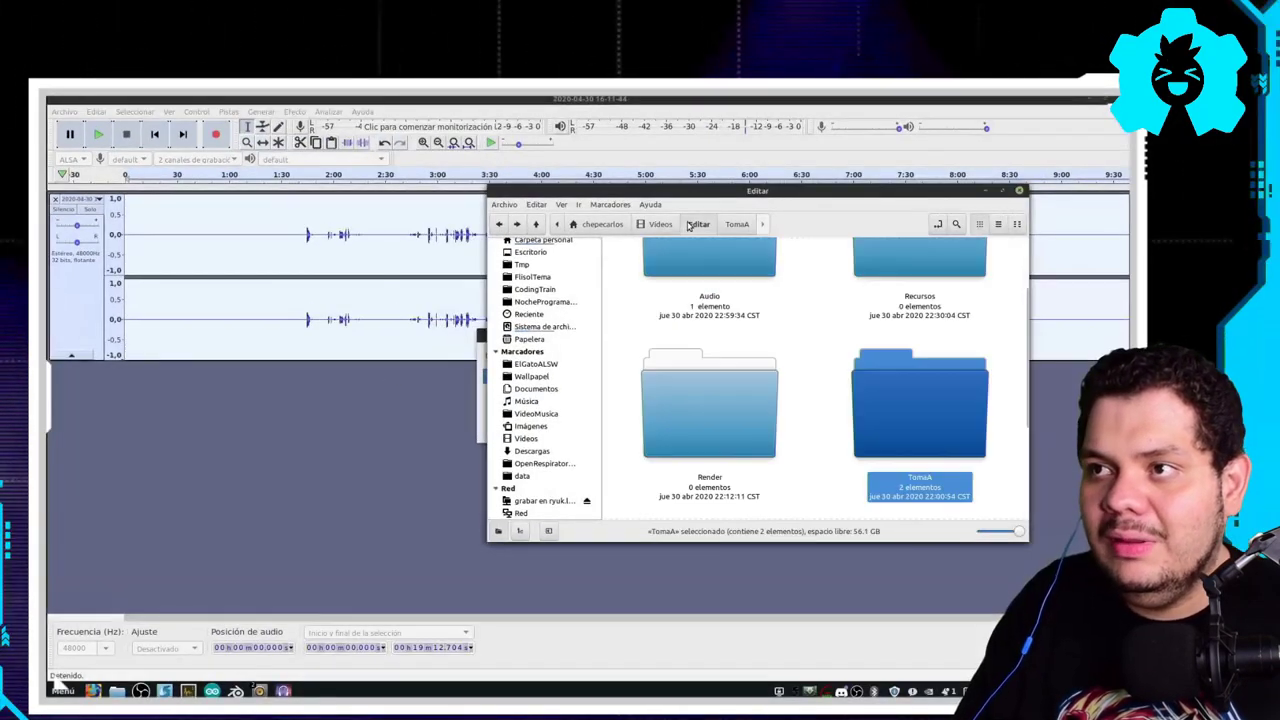
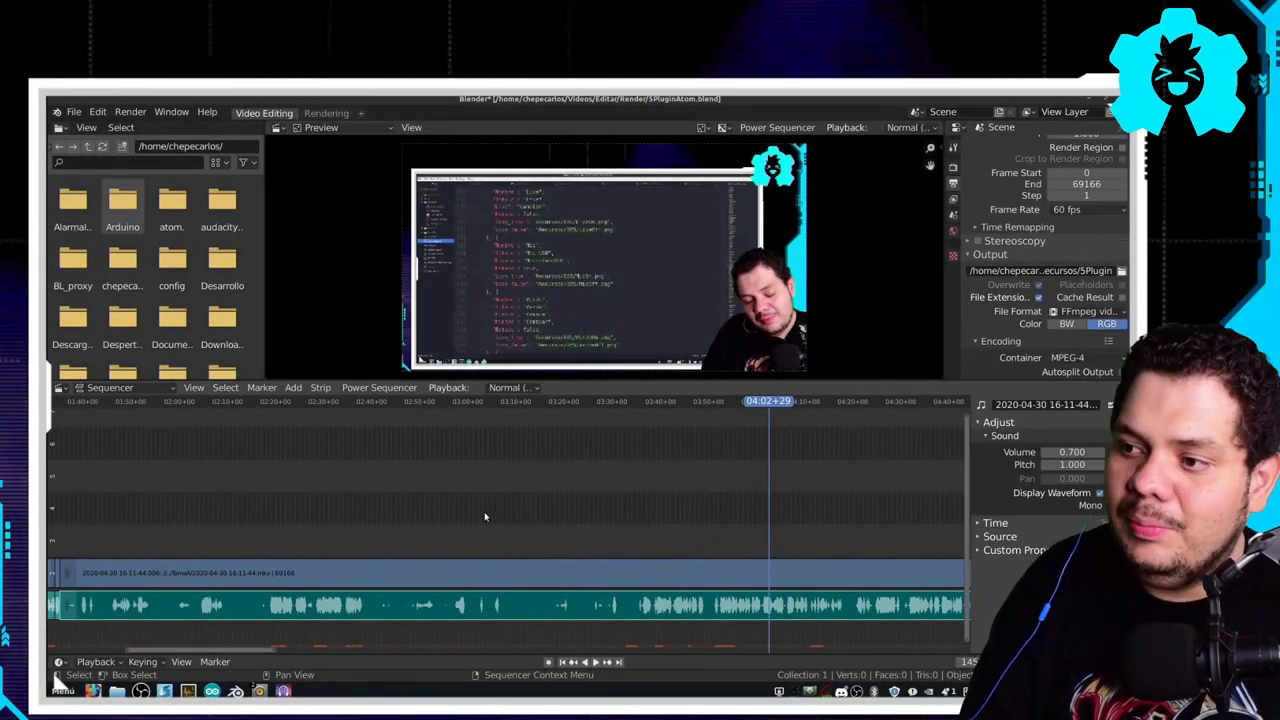
- Move the screen-recording video strip up one channel to channel 3
{"action": "left_click", "coordinate": [476, 572]}
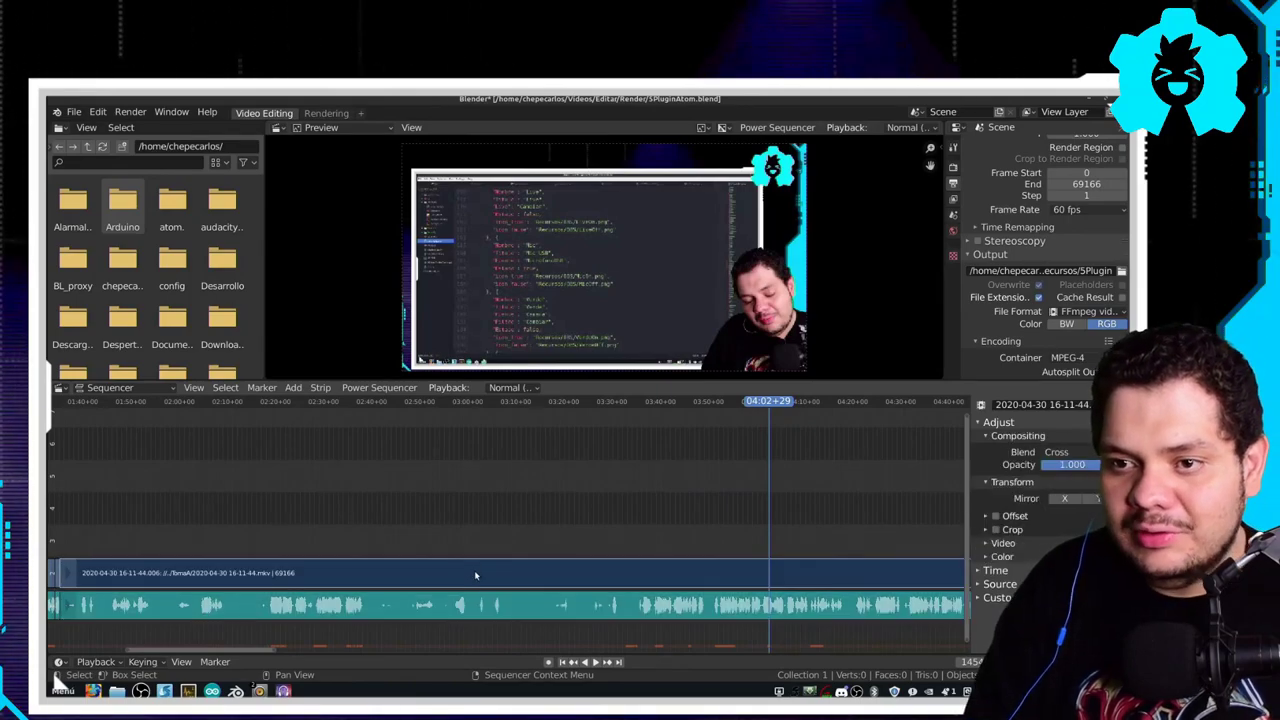
{"action": "scroll", "coordinate": [472, 580], "scroll_direction": "down", "scroll_amount": 1}
{"action": "scroll", "coordinate": [471, 574], "scroll_direction": "down", "scroll_amount": 1}
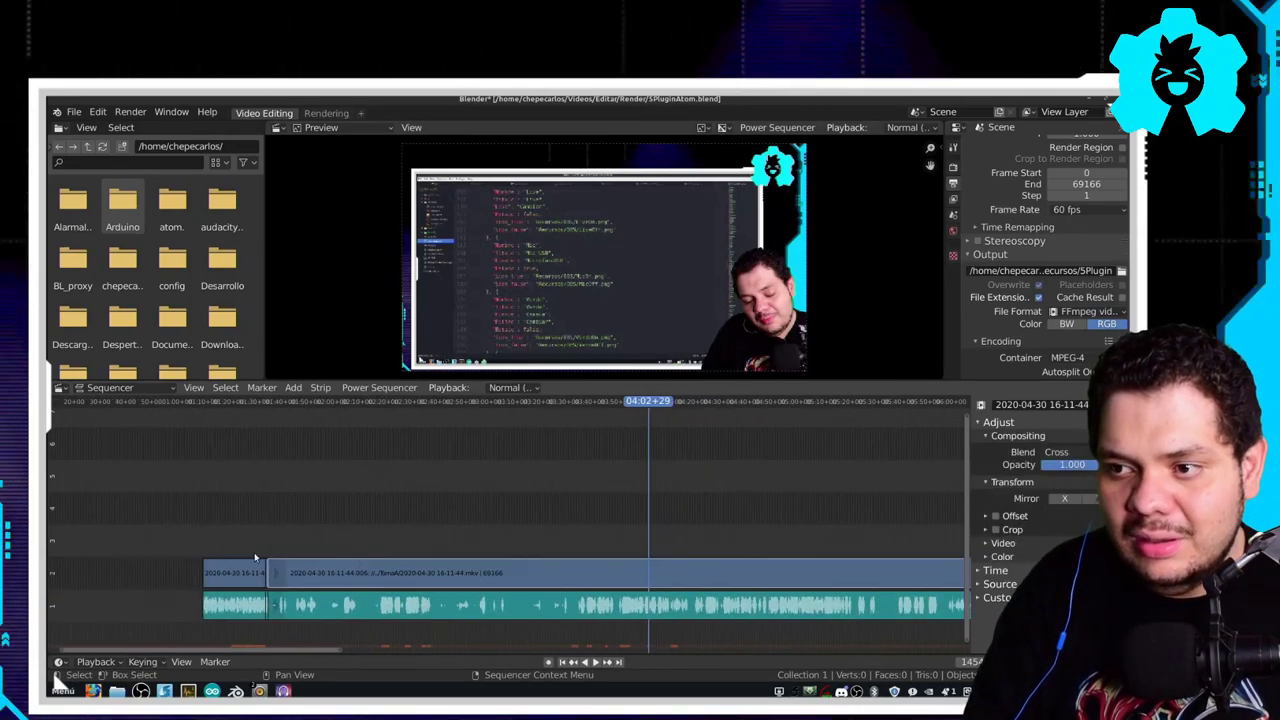
{"action": "left_click_drag", "start_coordinate": [192, 520], "coordinate": [525, 580]}
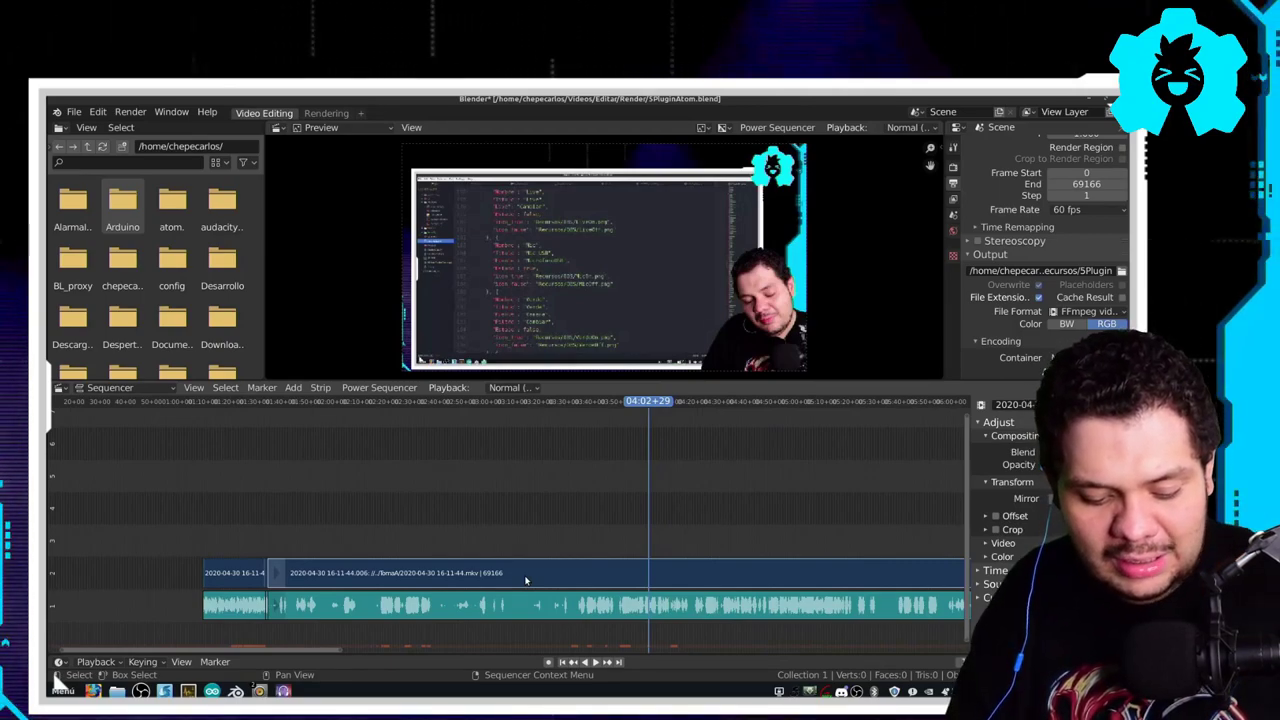
{"action": "key", "text": "g"}
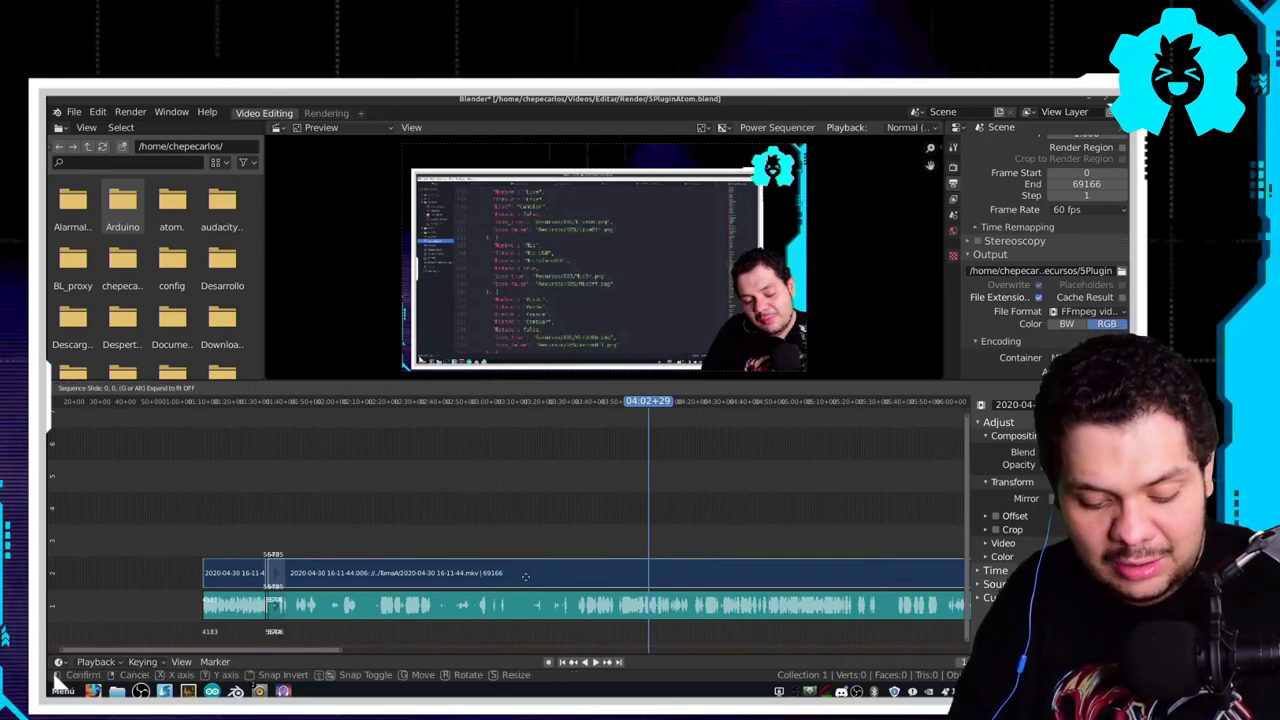
{"action": "left_click", "coordinate": [531, 557]}
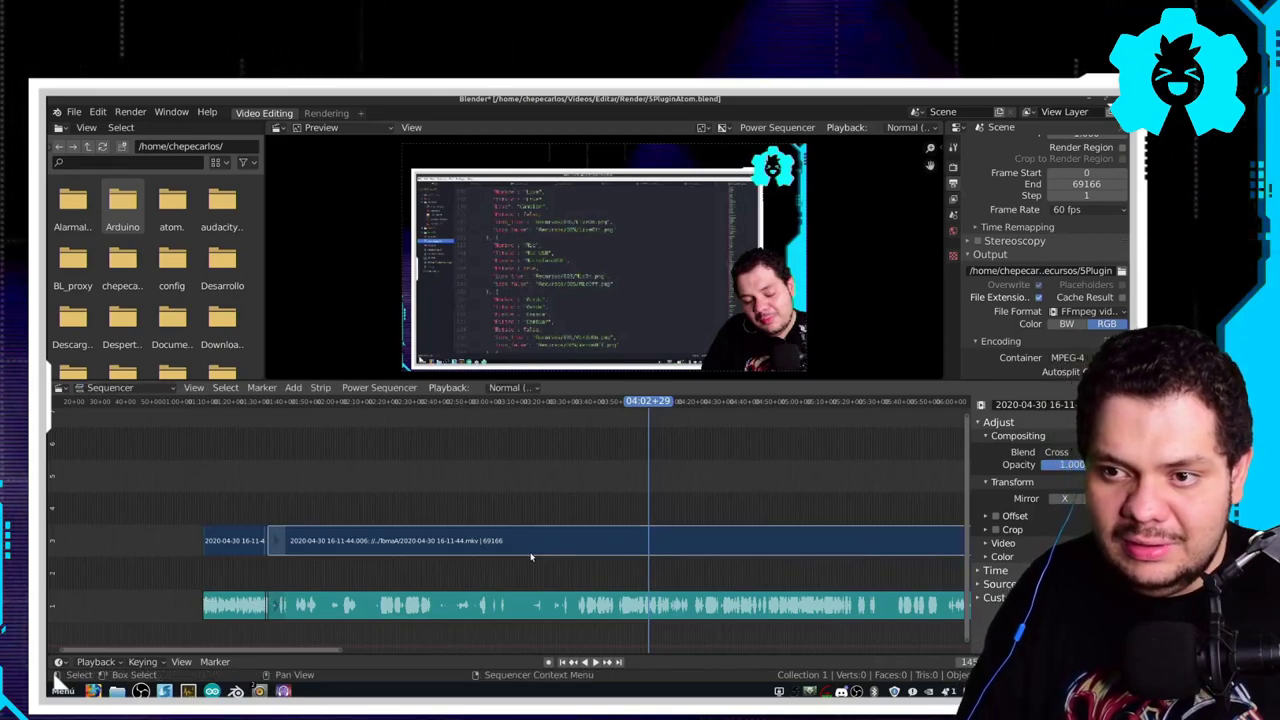
{"action": "left_click", "coordinate": [522, 570]}
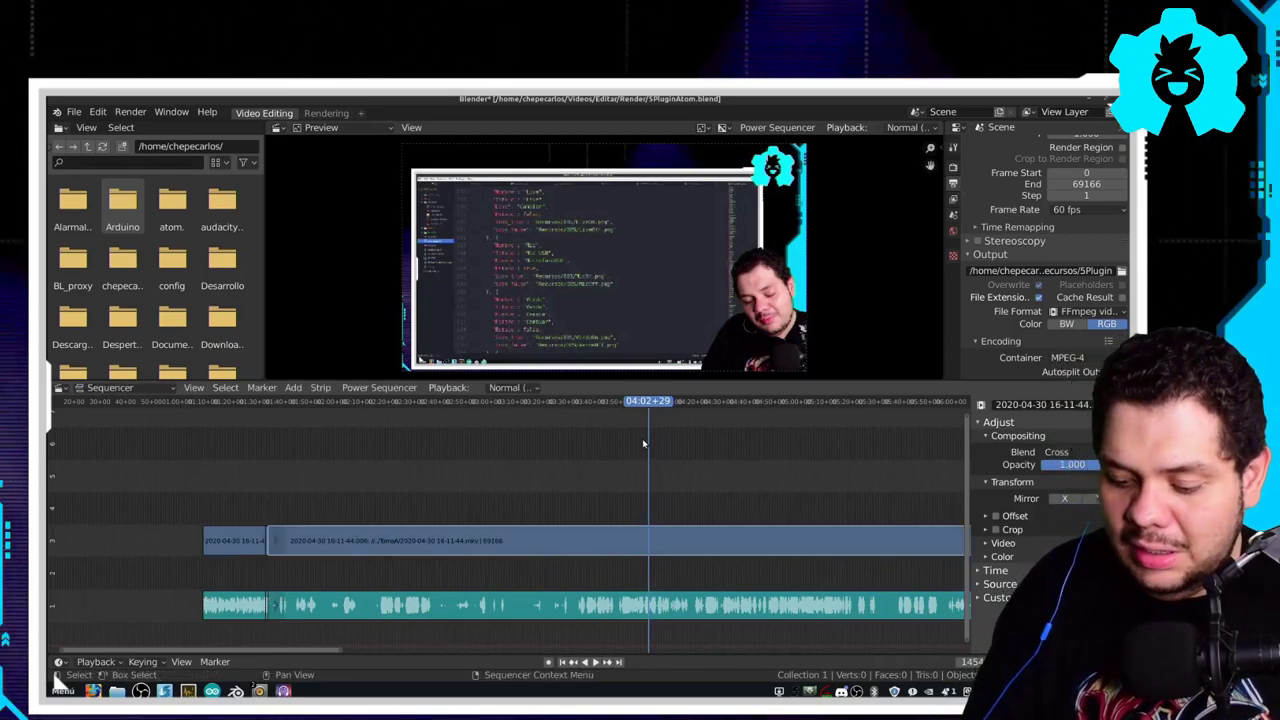
{"action": "key", "text": "Page_Down"}
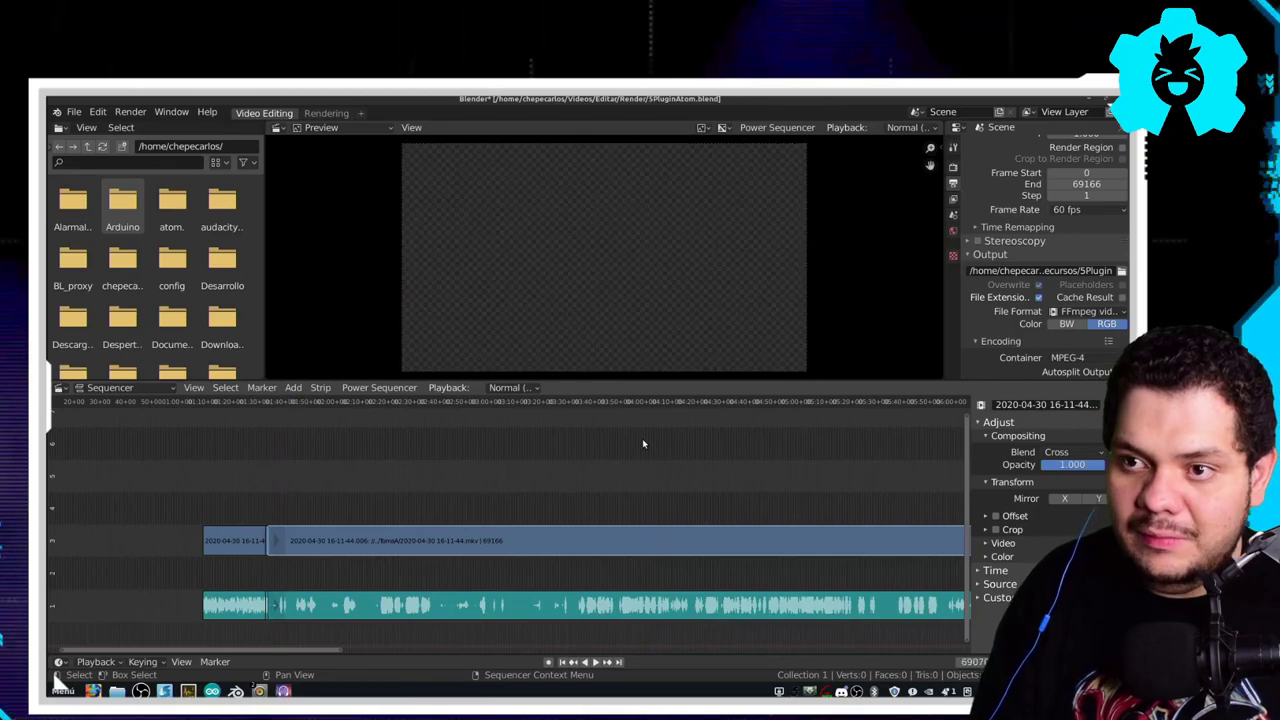
{"action": "key", "text": "super"}
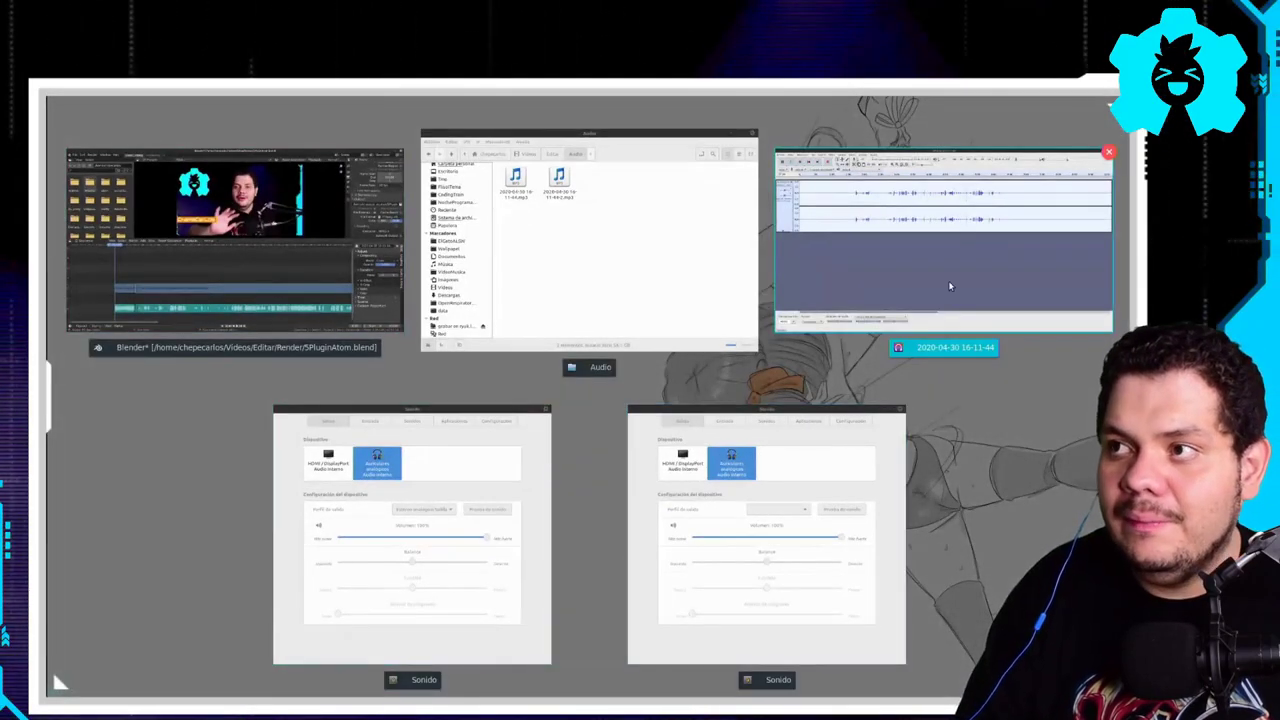
{"action": "left_click", "coordinate": [620, 277]}
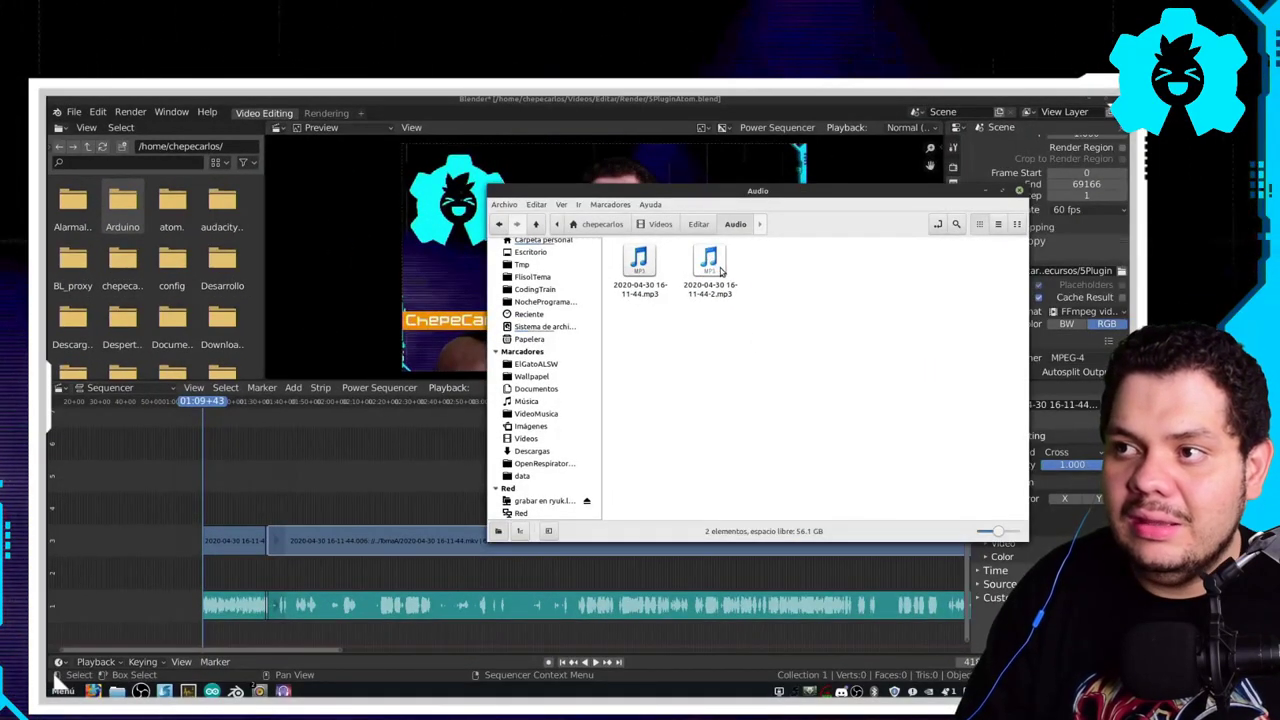
{"action": "left_click_drag", "start_coordinate": [710, 262], "coordinate": [135, 549]}
{"action": "left_click", "coordinate": [339, 501]}
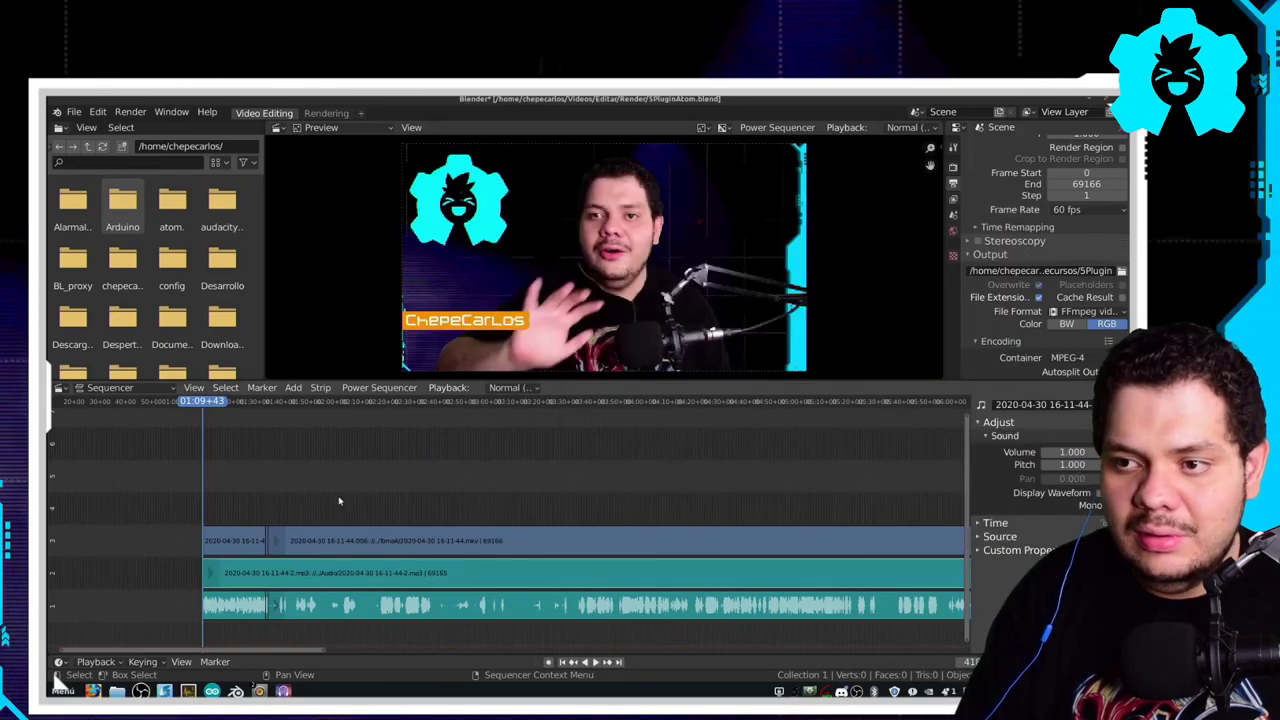
- Check sync at 02:08 and 02:47+59, then slide the mp3 strip earlier in time
{"action": "key", "text": "h"}
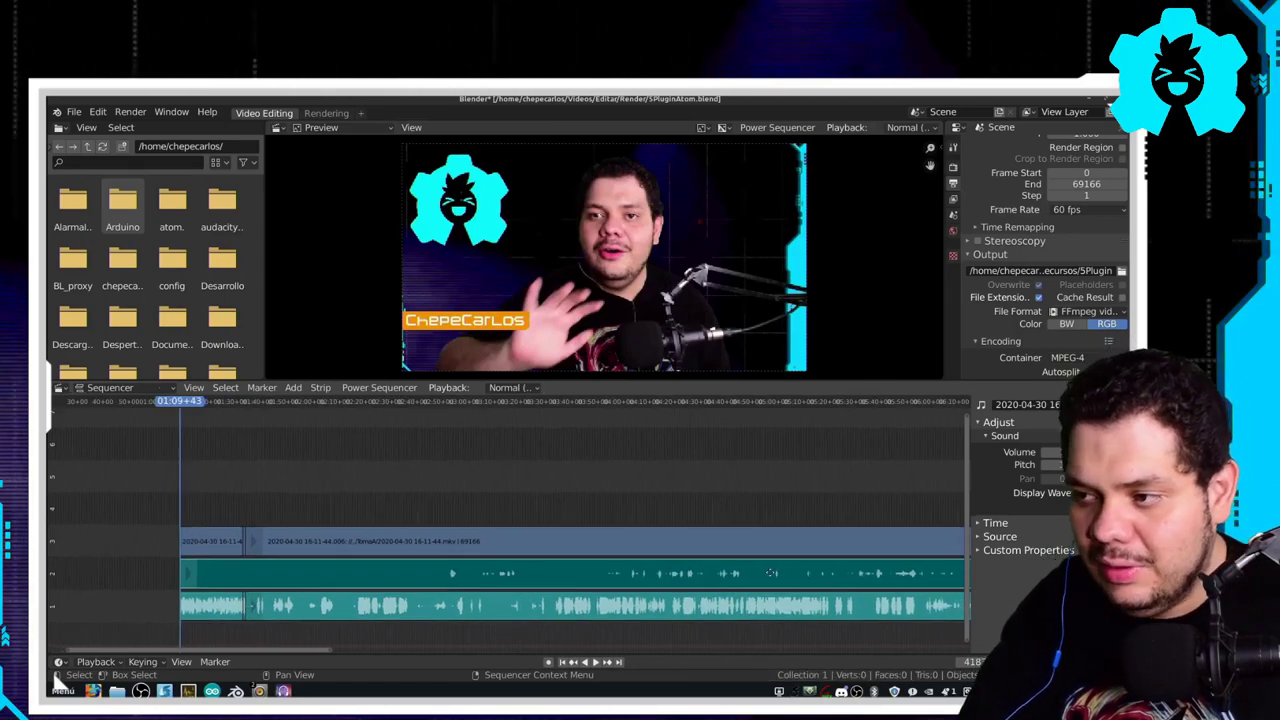
{"action": "scroll", "coordinate": [798, 573], "scroll_direction": "right", "scroll_amount": 5}
{"action": "scroll", "coordinate": [870, 554], "scroll_direction": "left", "scroll_amount": 8}
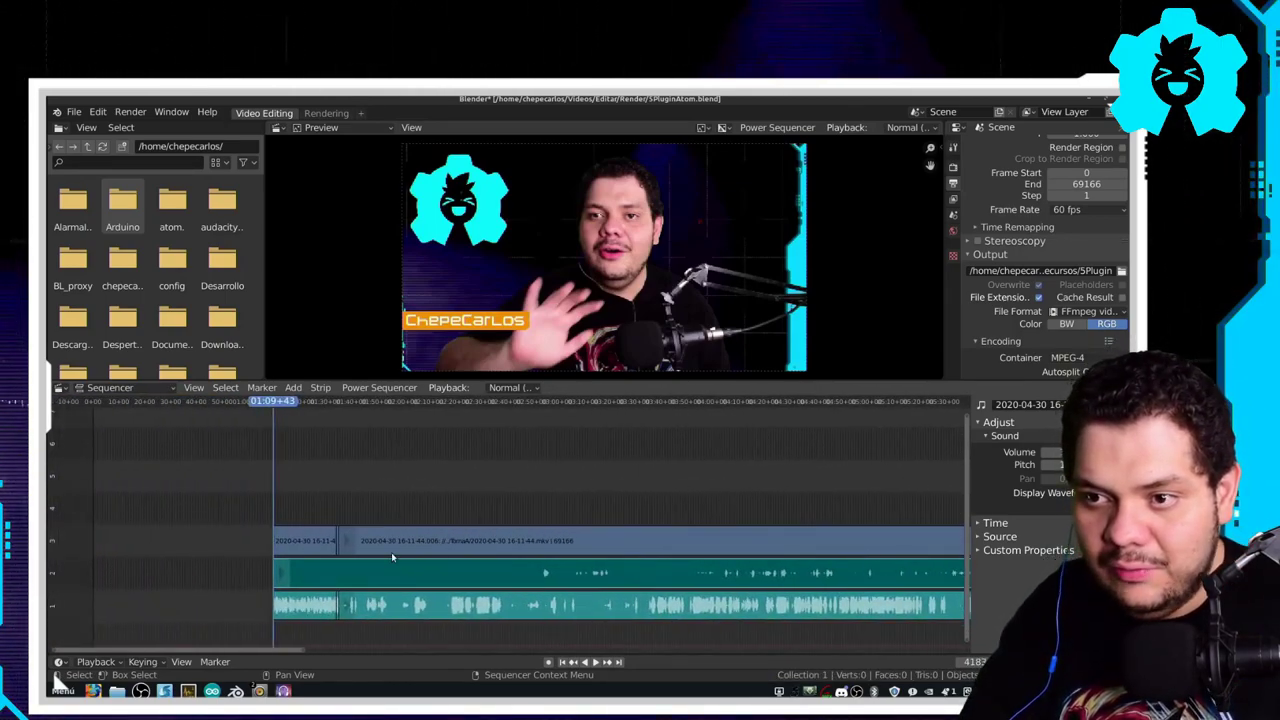
{"action": "scroll", "coordinate": [470, 565], "scroll_direction": "down", "scroll_amount": 1}
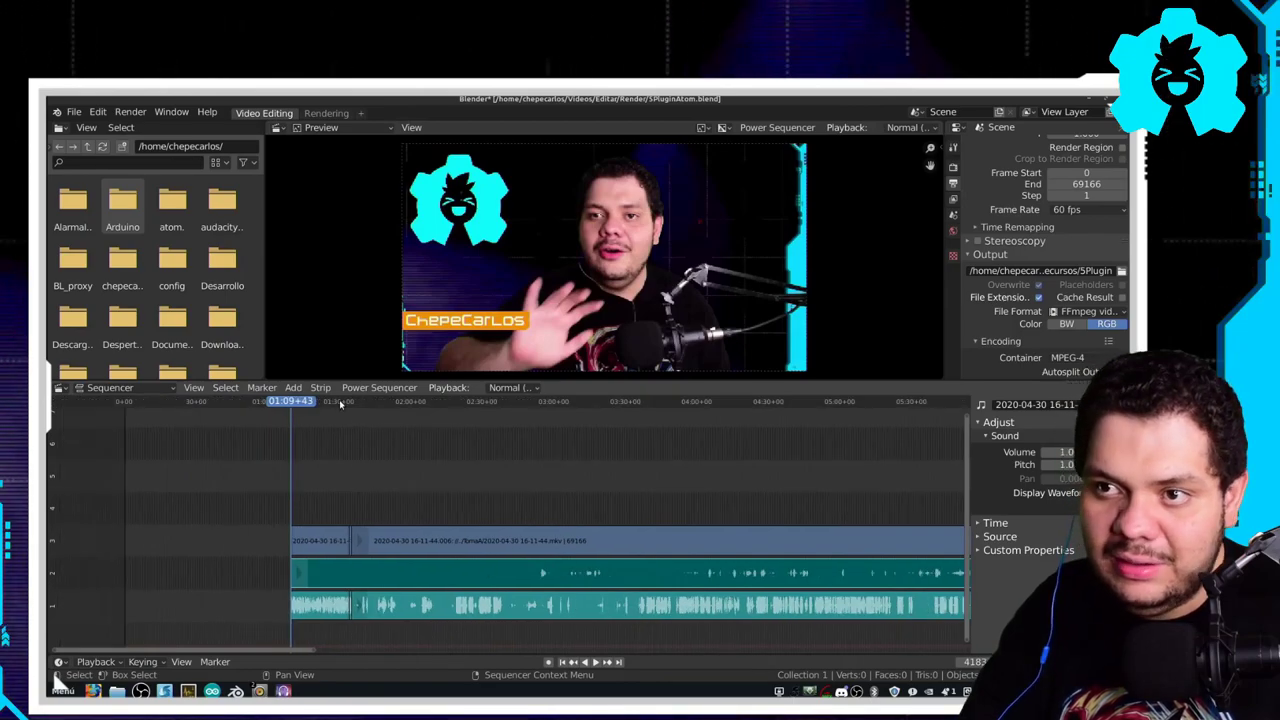
{"action": "left_click_drag", "start_coordinate": [340, 402], "coordinate": [434, 407]}
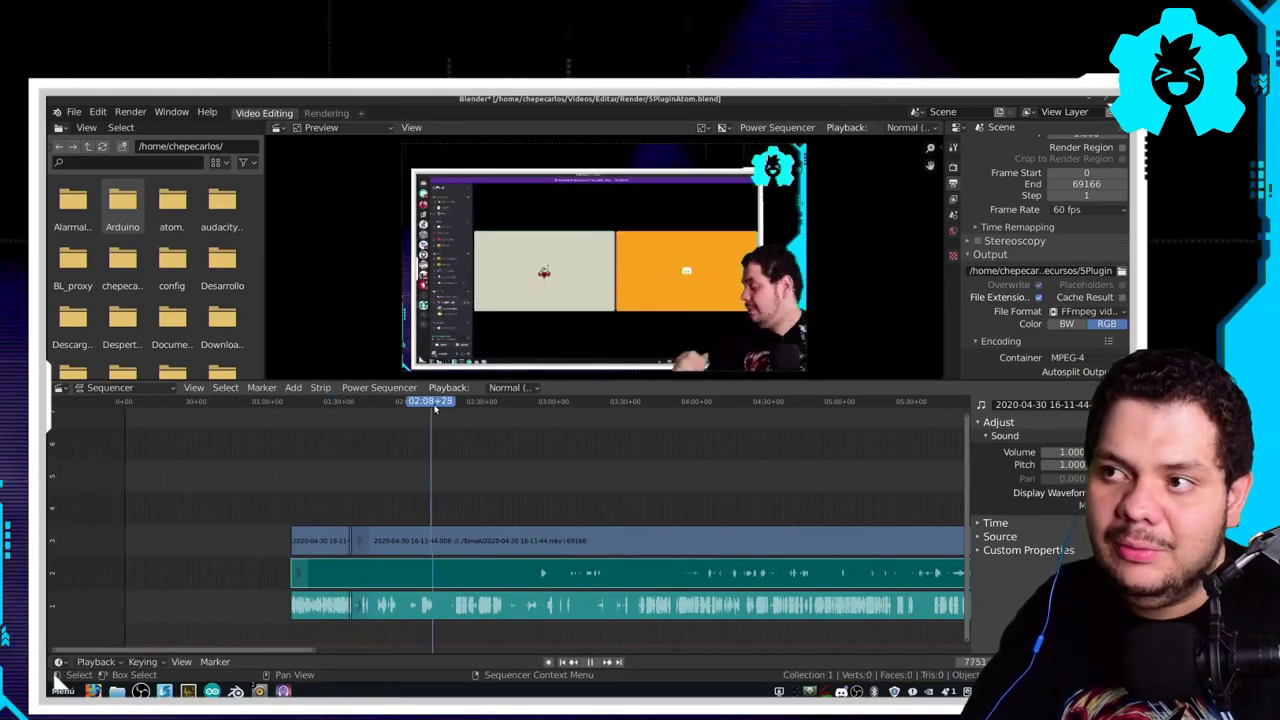
{"action": "left_click_drag", "start_coordinate": [434, 407], "coordinate": [525, 402]}
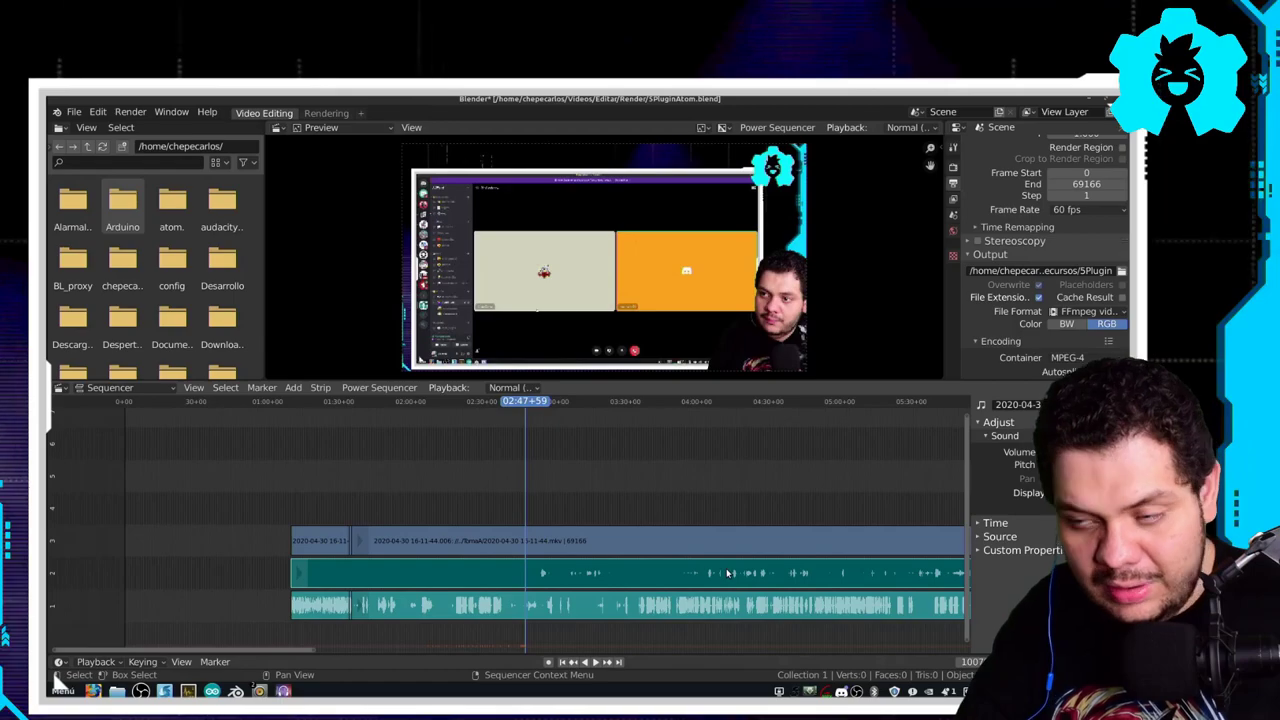
{"action": "left_click_drag", "start_coordinate": [729, 573], "coordinate": [450, 558]}
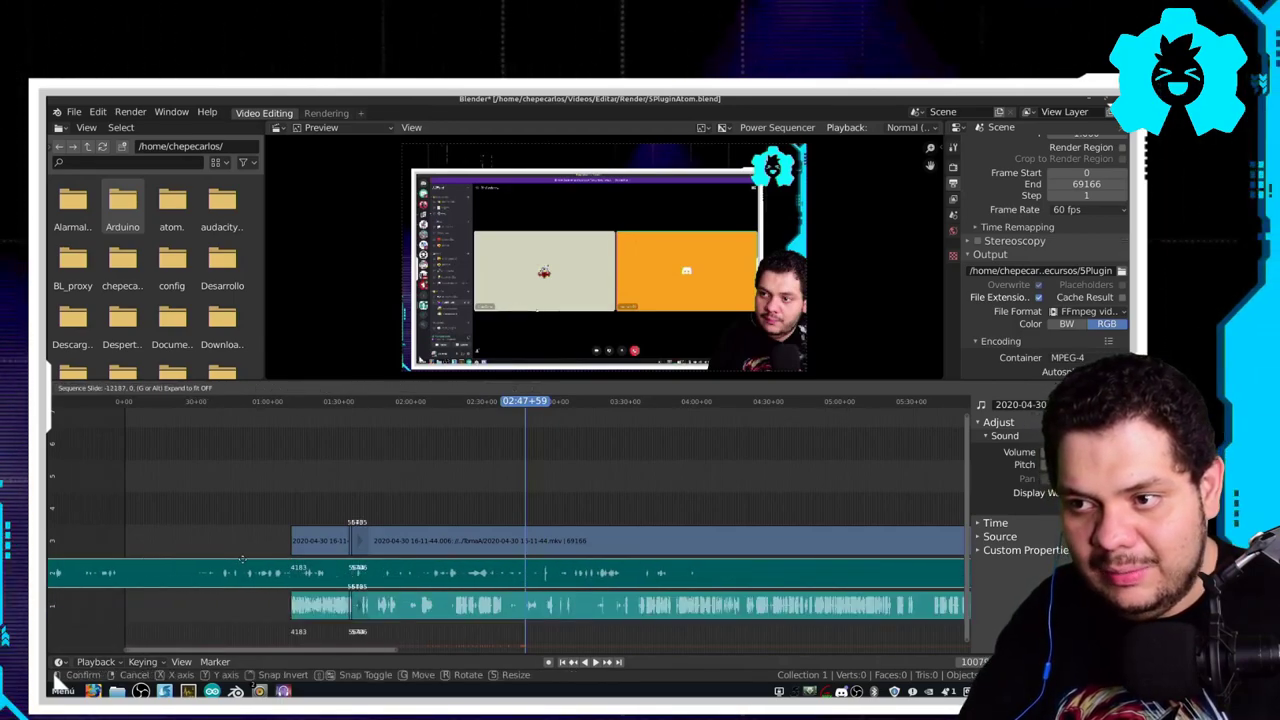
{"action": "left_click", "coordinate": [521, 448]}
- Zoom in and nudge the mp3 strip so its end matches the video's end
{"action": "scroll", "coordinate": [521, 448], "scroll_direction": "up", "scroll_amount": 2}
{"action": "scroll", "coordinate": [520, 449], "scroll_direction": "down", "scroll_amount": 2}
{"action": "scroll", "coordinate": [520, 449], "scroll_direction": "down", "scroll_amount": 2}
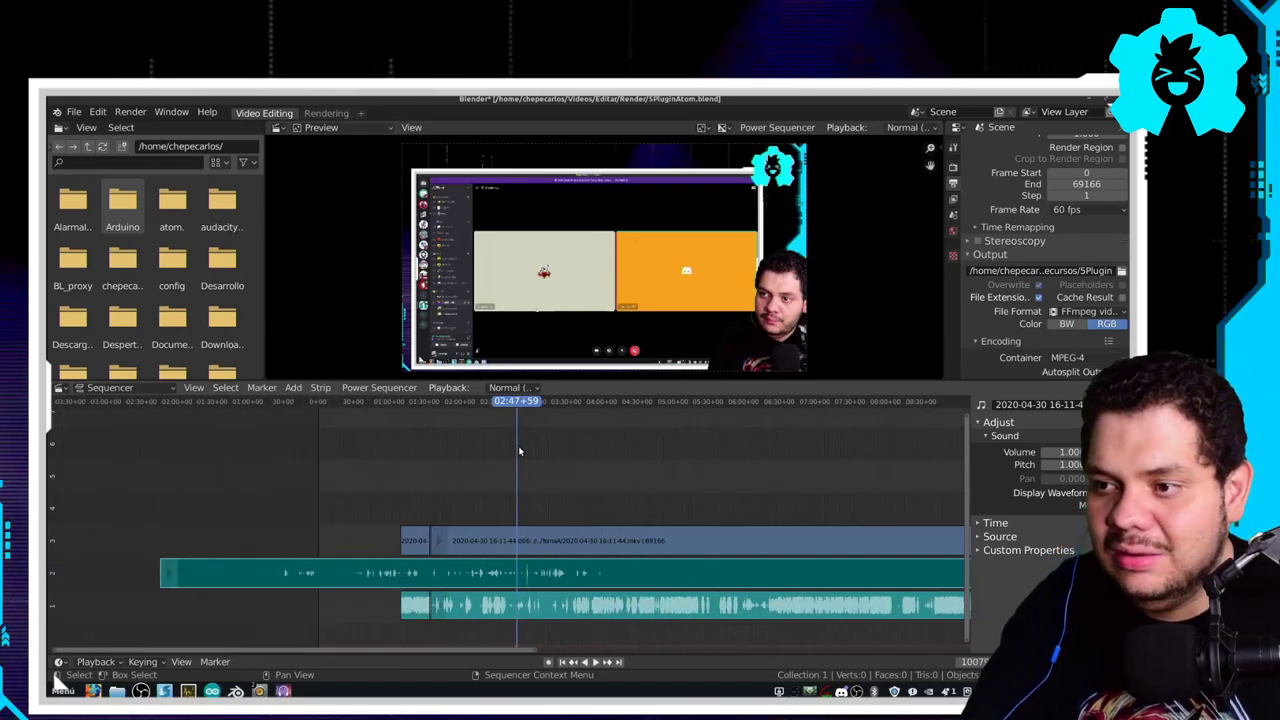
{"action": "scroll", "coordinate": [520, 449], "scroll_direction": "down", "scroll_amount": 2}
{"action": "scroll", "coordinate": [339, 510], "scroll_direction": "right", "scroll_amount": 5}
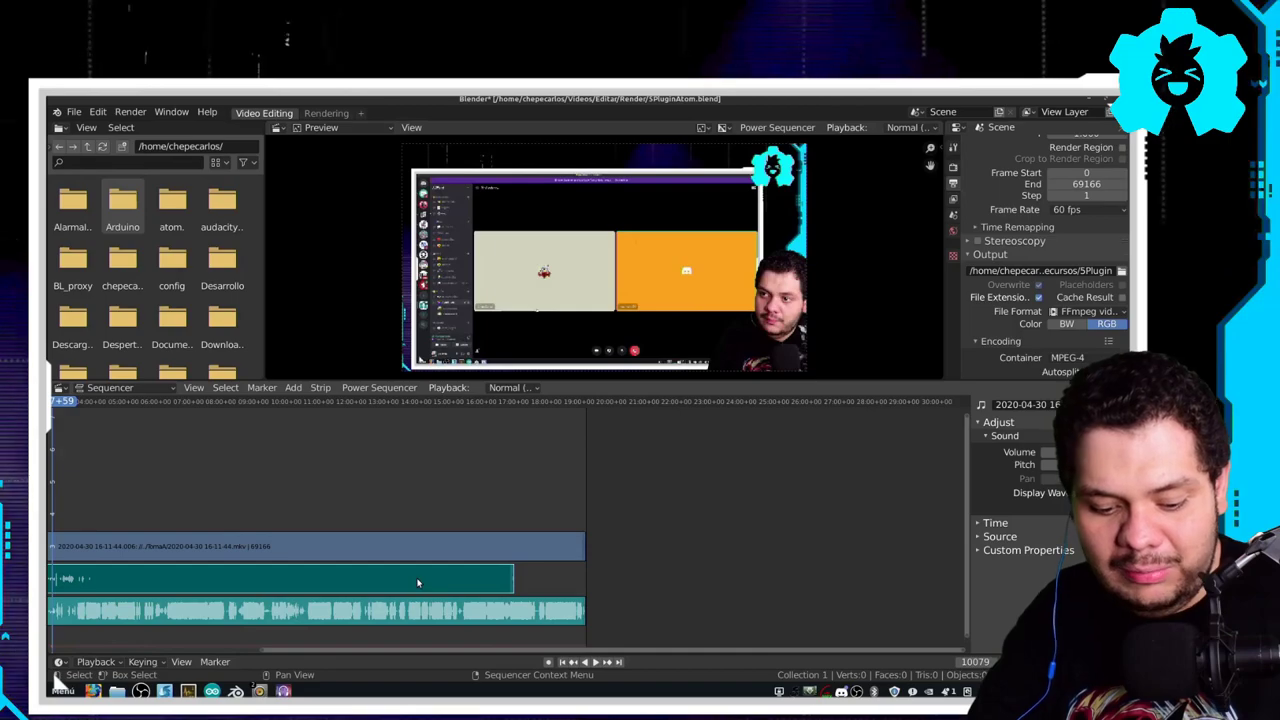
{"action": "key", "text": "g"}
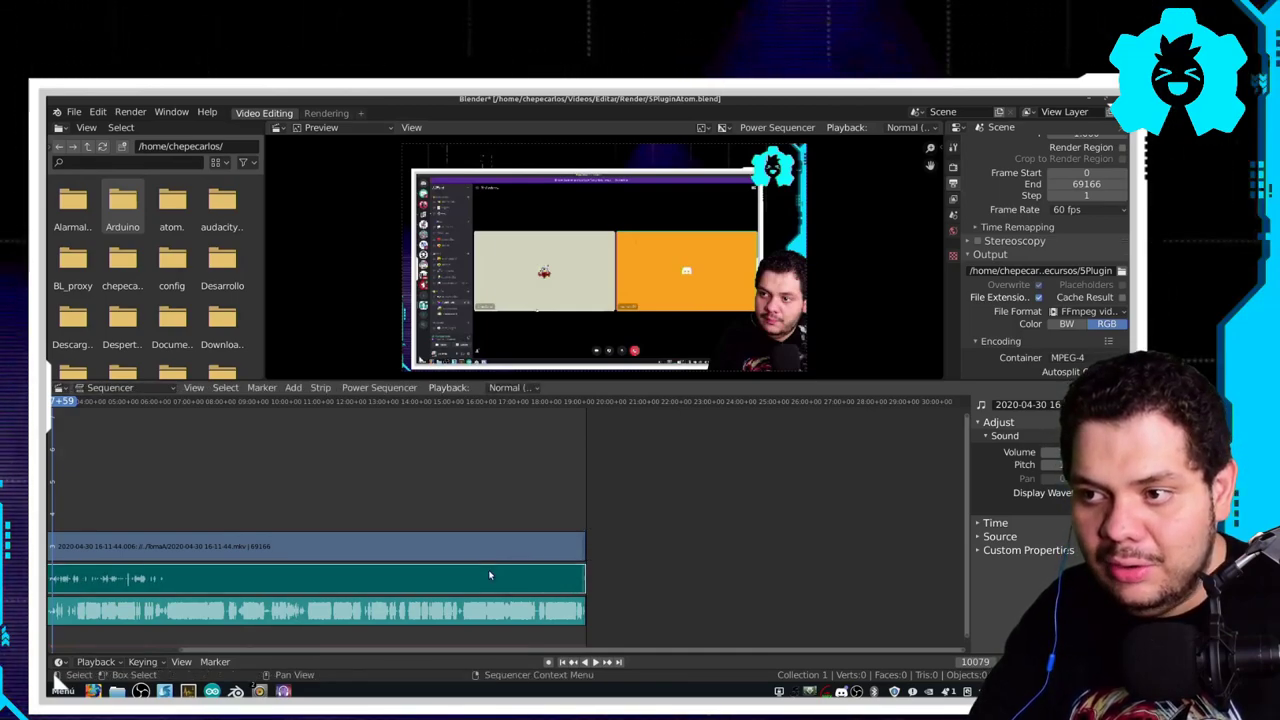
{"action": "scroll", "coordinate": [489, 575], "scroll_direction": "up", "scroll_amount": 1}
{"action": "scroll", "coordinate": [543, 560], "scroll_direction": "up", "scroll_amount": 1}
{"action": "scroll", "coordinate": [543, 562], "scroll_direction": "up", "scroll_amount": 1}
{"action": "scroll", "coordinate": [793, 563], "scroll_direction": "up", "scroll_amount": 1}
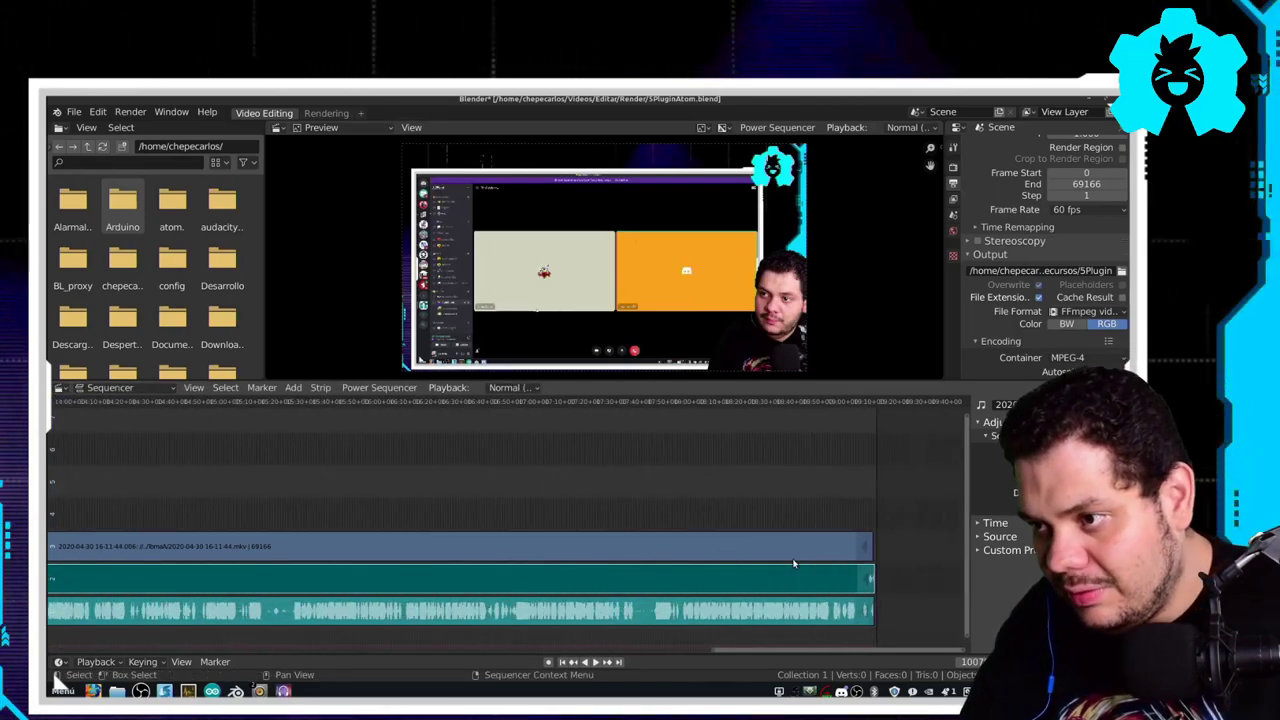
{"action": "scroll", "coordinate": [793, 563], "scroll_direction": "up", "scroll_amount": 1}
{"action": "scroll", "coordinate": [551, 538], "scroll_direction": "up", "scroll_amount": 1}
{"action": "scroll", "coordinate": [550, 540], "scroll_direction": "up", "scroll_amount": 1}
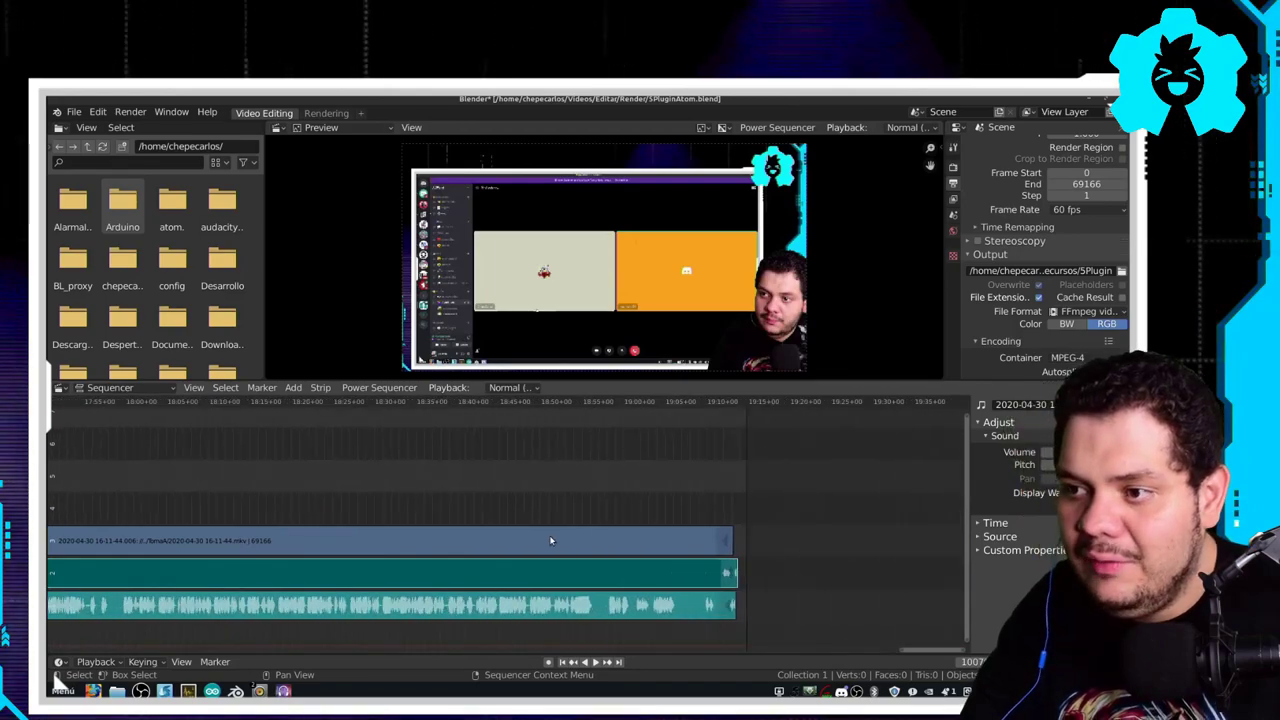
{"action": "key", "text": "g"}
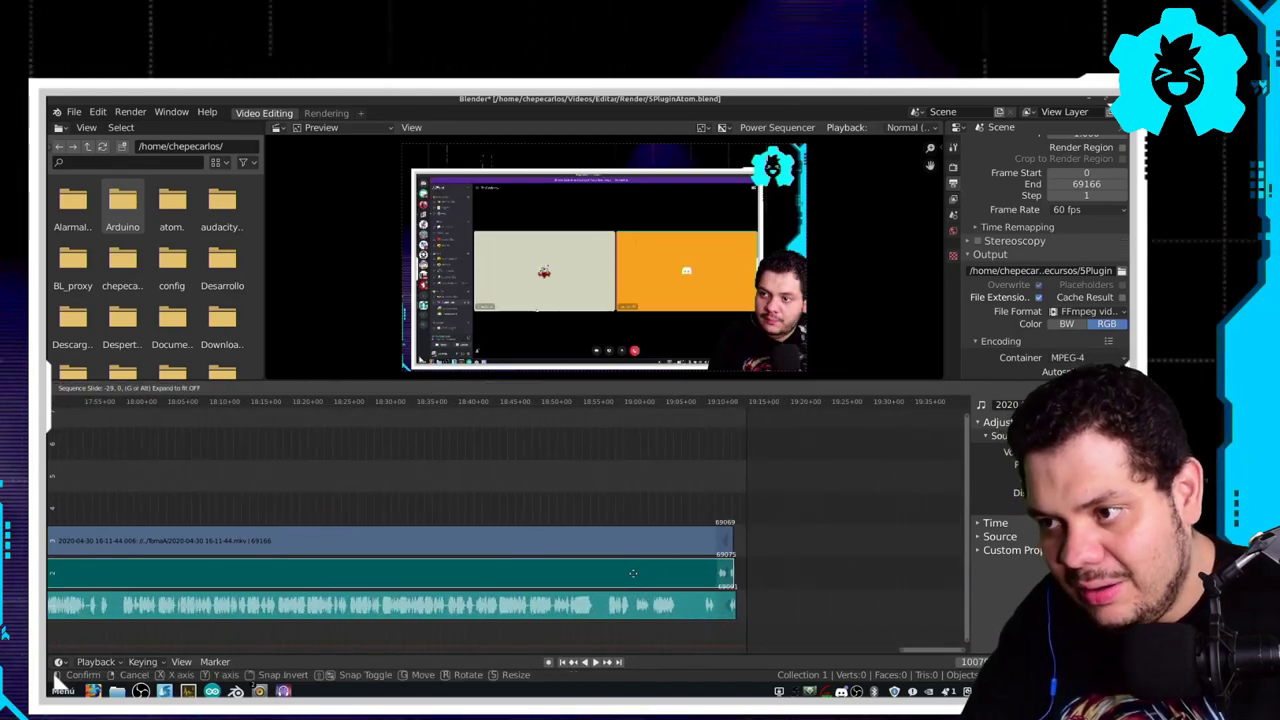
{"action": "left_click", "coordinate": [633, 573]}
{"action": "scroll", "coordinate": [630, 574], "scroll_direction": "up", "scroll_amount": 2}
{"action": "scroll", "coordinate": [620, 574], "scroll_direction": "down", "scroll_amount": 1}
{"action": "scroll", "coordinate": [613, 575], "scroll_direction": "up", "scroll_amount": 2}
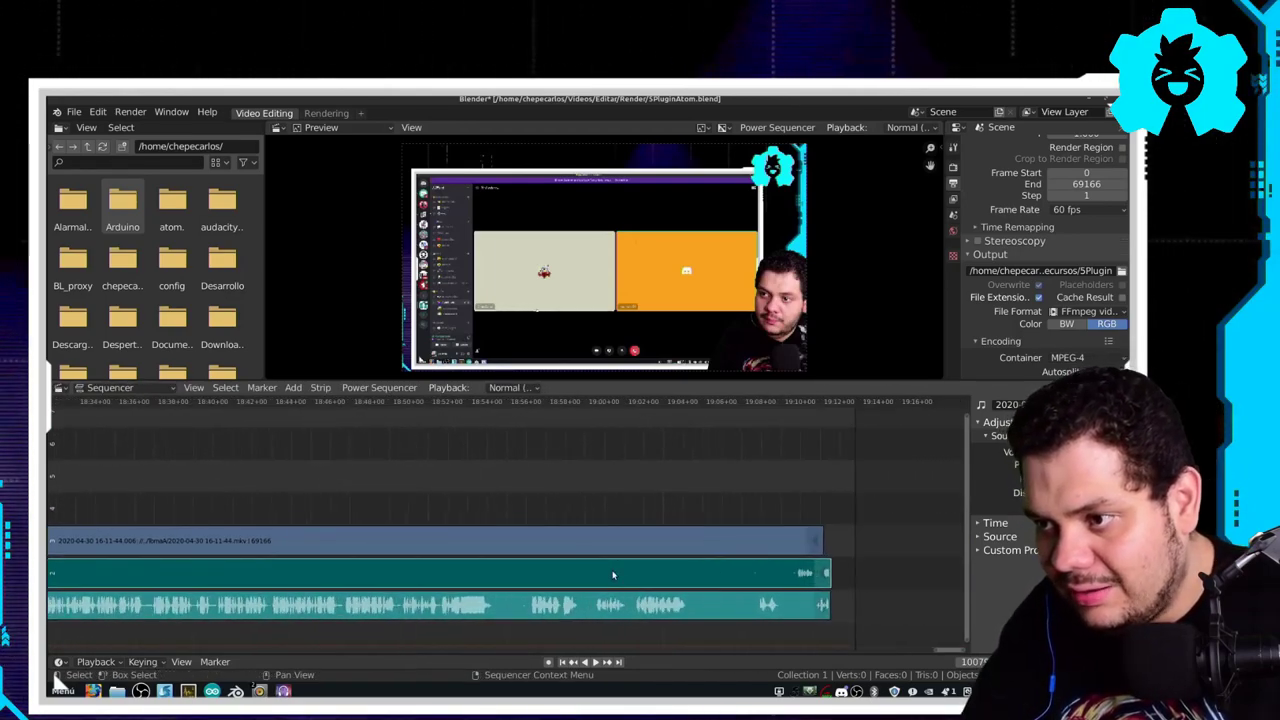
{"action": "scroll", "coordinate": [611, 578], "scroll_direction": "up", "scroll_amount": 1}
{"action": "scroll", "coordinate": [560, 570], "scroll_direction": "down", "scroll_amount": 1}
{"action": "scroll", "coordinate": [575, 571], "scroll_direction": "down", "scroll_amount": 1}
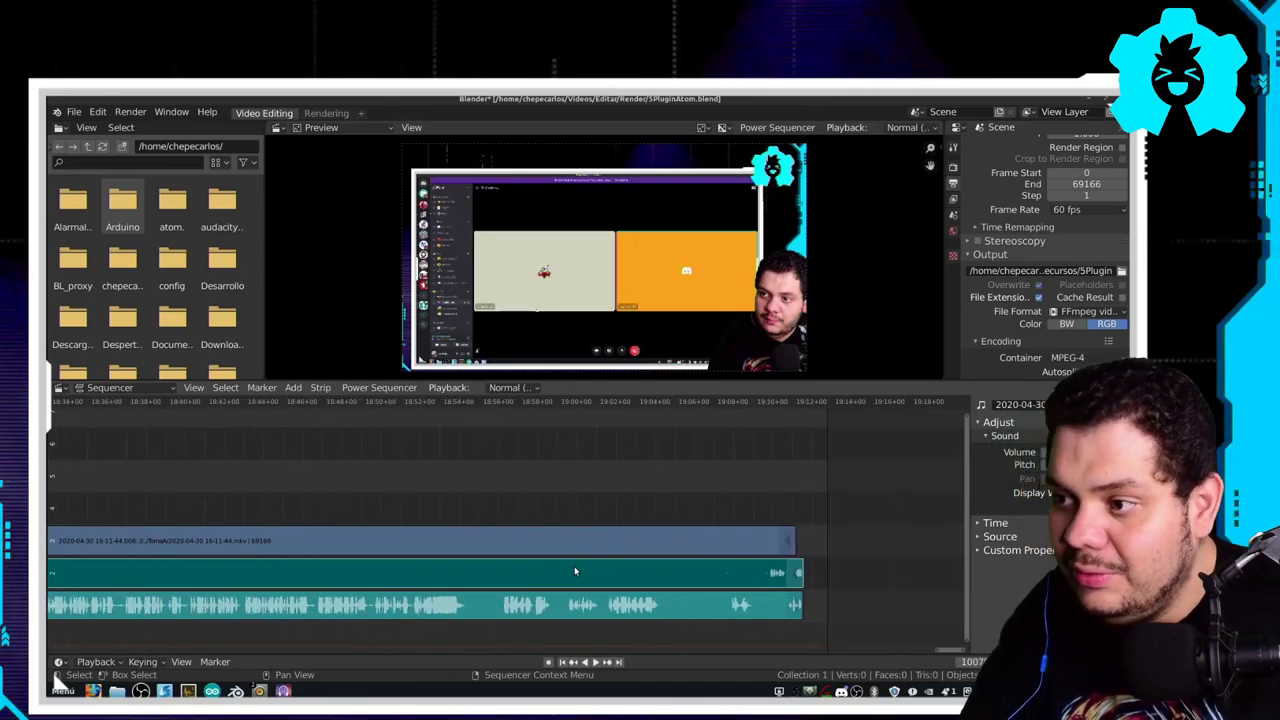
{"action": "scroll", "coordinate": [575, 571], "scroll_direction": "down", "scroll_amount": 2}
{"action": "scroll", "coordinate": [500, 566], "scroll_direction": "left", "scroll_amount": 5}
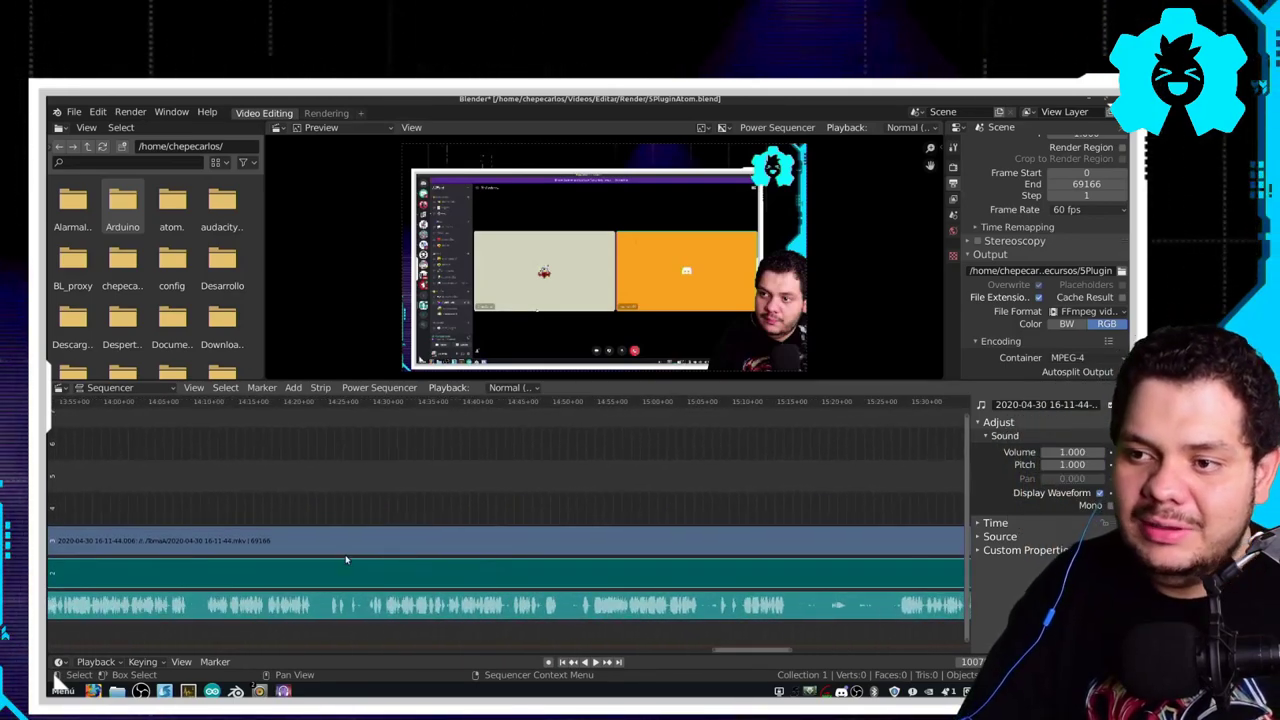
{"action": "scroll", "coordinate": [346, 560], "scroll_direction": "left", "scroll_amount": 3}
{"action": "scroll", "coordinate": [303, 549], "scroll_direction": "left", "scroll_amount": 3}
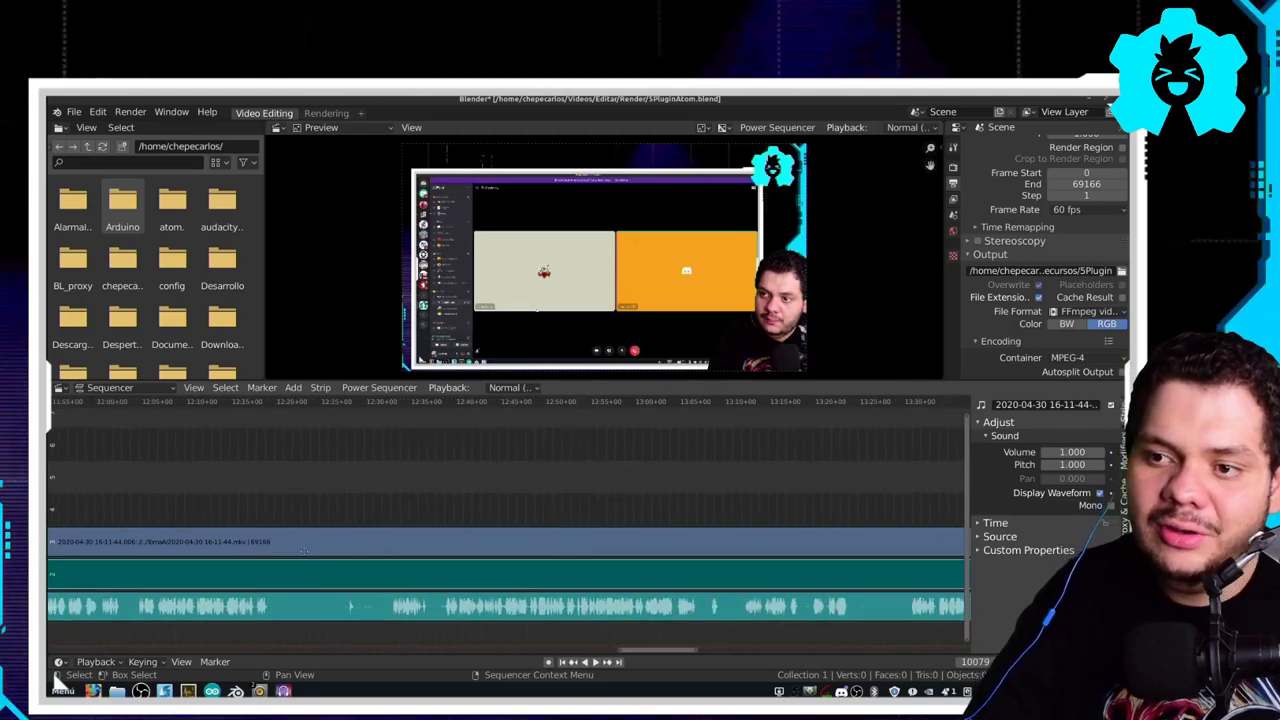
{"action": "scroll", "coordinate": [300, 546], "scroll_direction": "left", "scroll_amount": 2}
{"action": "scroll", "coordinate": [290, 538], "scroll_direction": "left", "scroll_amount": 1}
{"action": "scroll", "coordinate": [280, 530], "scroll_direction": "left", "scroll_amount": 1}
{"action": "scroll", "coordinate": [269, 520], "scroll_direction": "left", "scroll_amount": 2}
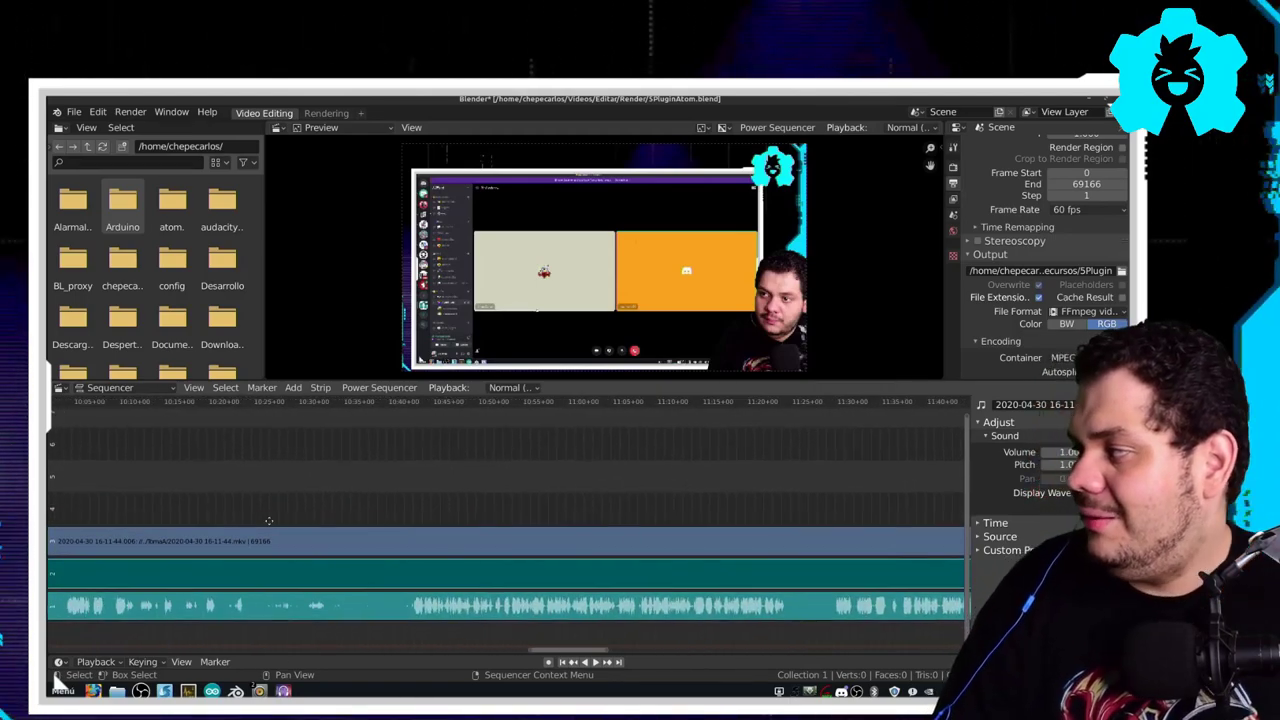
{"action": "scroll", "coordinate": [260, 535], "scroll_direction": "left", "scroll_amount": 4}
{"action": "scroll", "coordinate": [233, 572], "scroll_direction": "left", "scroll_amount": 4}
{"action": "scroll", "coordinate": [170, 569], "scroll_direction": "left", "scroll_amount": 7}
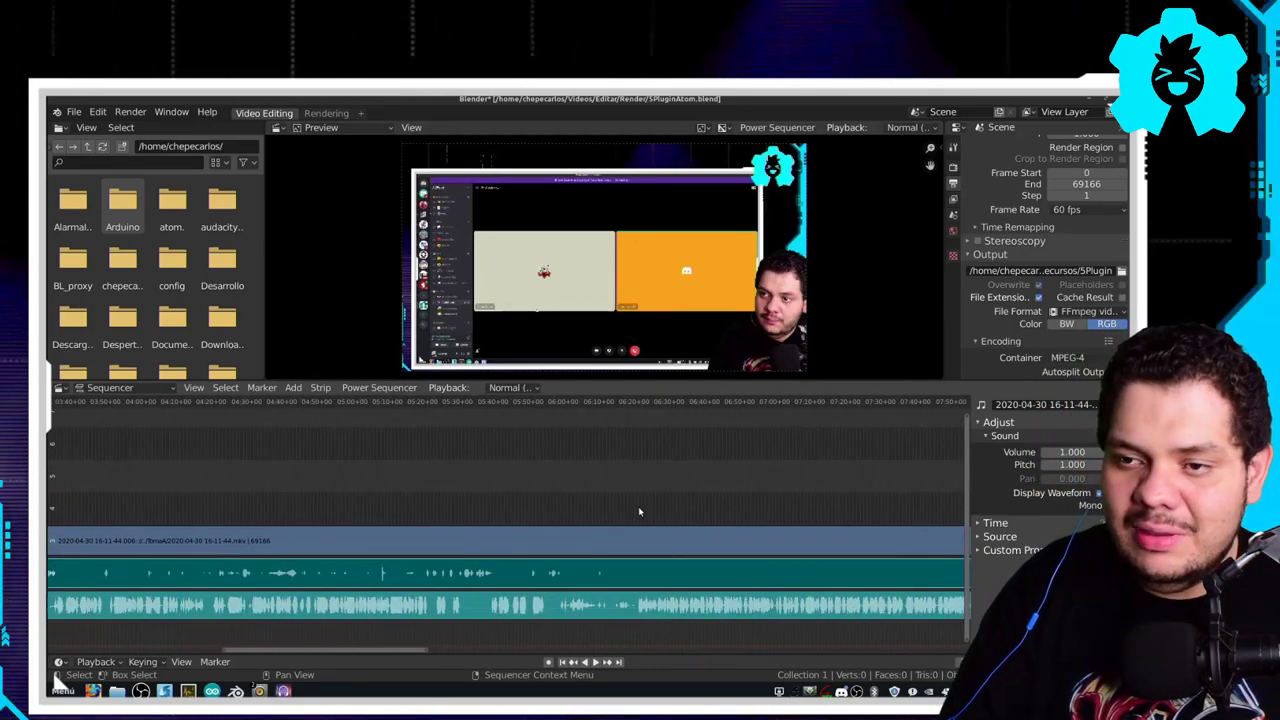
- Review the footage and shift the strips after the cut left to close the gap
{"action": "key", "text": "space"}
{"action": "scroll", "coordinate": [543, 511], "scroll_direction": "up", "scroll_amount": 4}
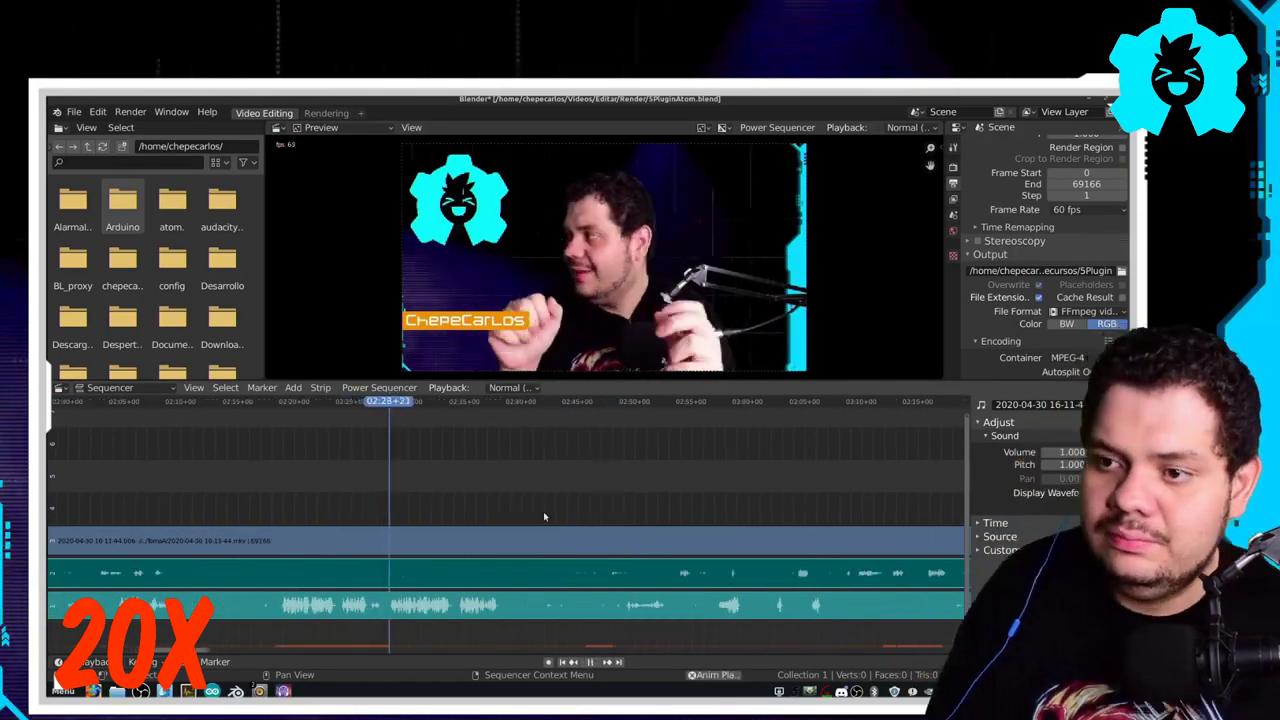
{"action": "left_click", "coordinate": [735, 401]}
{"action": "scroll", "coordinate": [735, 480], "scroll_direction": "up", "scroll_amount": 5}
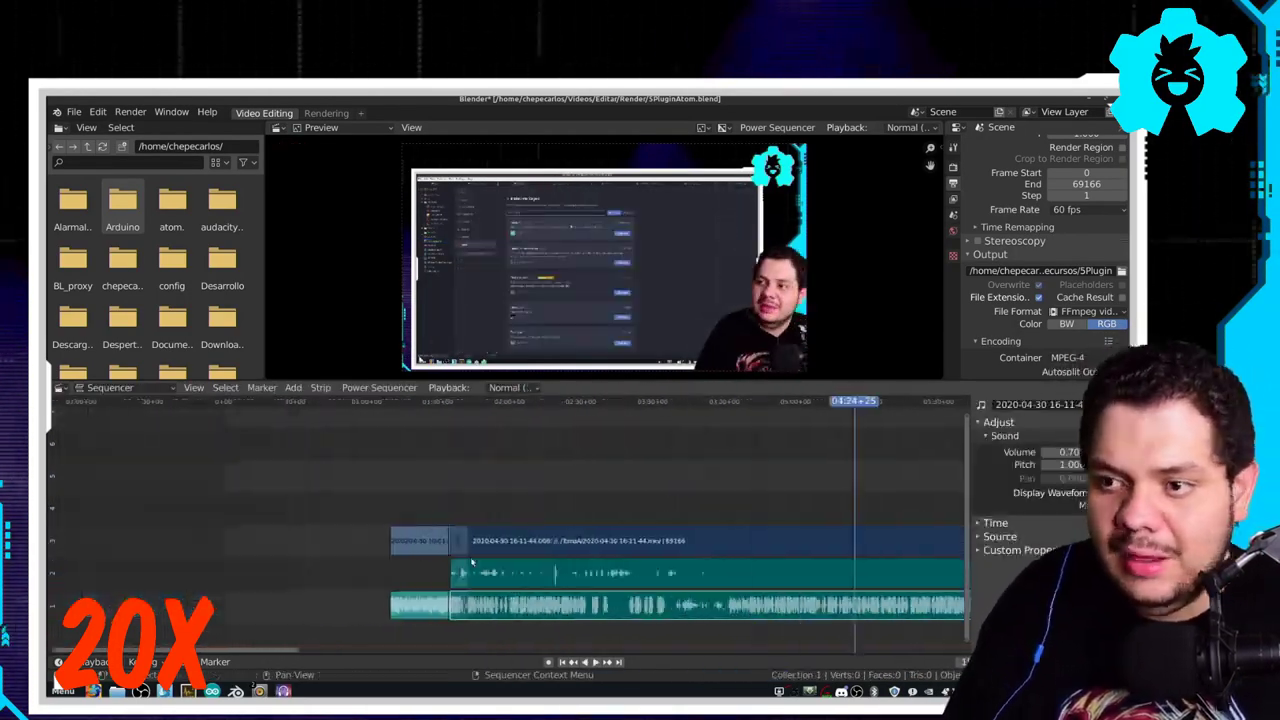
{"action": "left_click", "coordinate": [766, 540]}
{"action": "scroll", "coordinate": [740, 600], "scroll_direction": "down", "scroll_amount": 6}
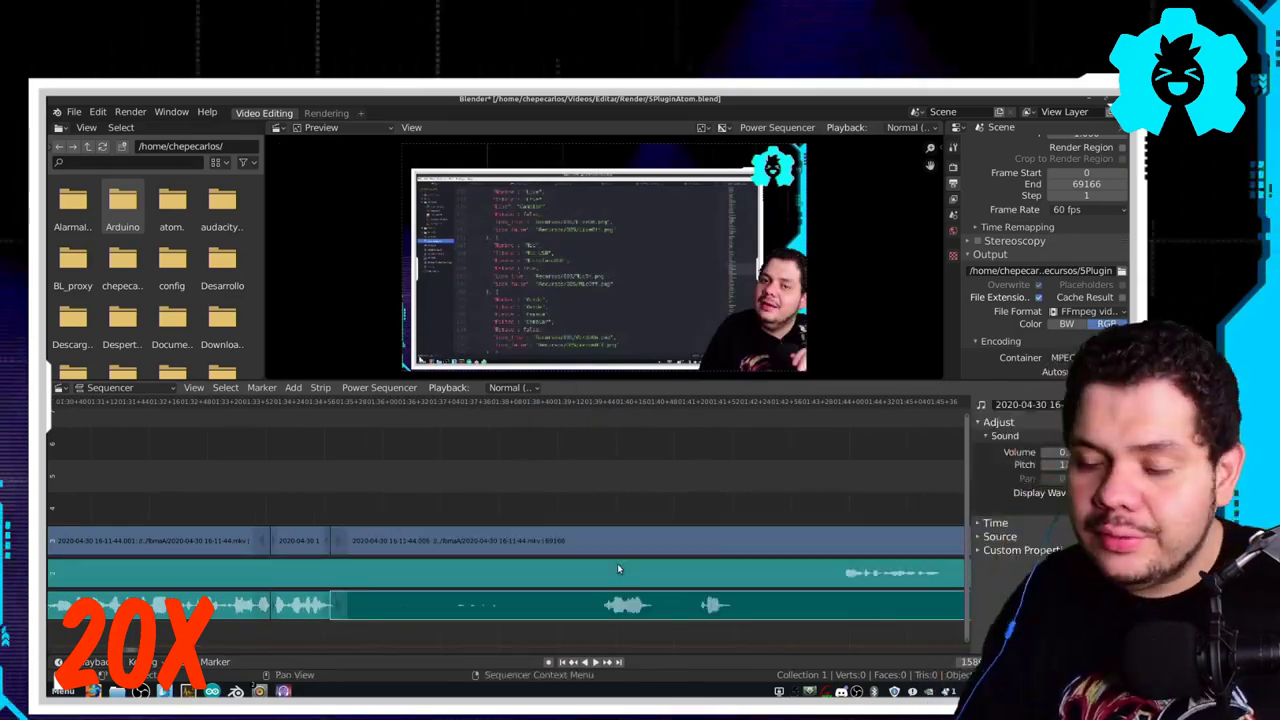
{"action": "key", "text": "space"}
{"action": "scroll", "coordinate": [740, 613], "scroll_direction": "down", "scroll_amount": 4}
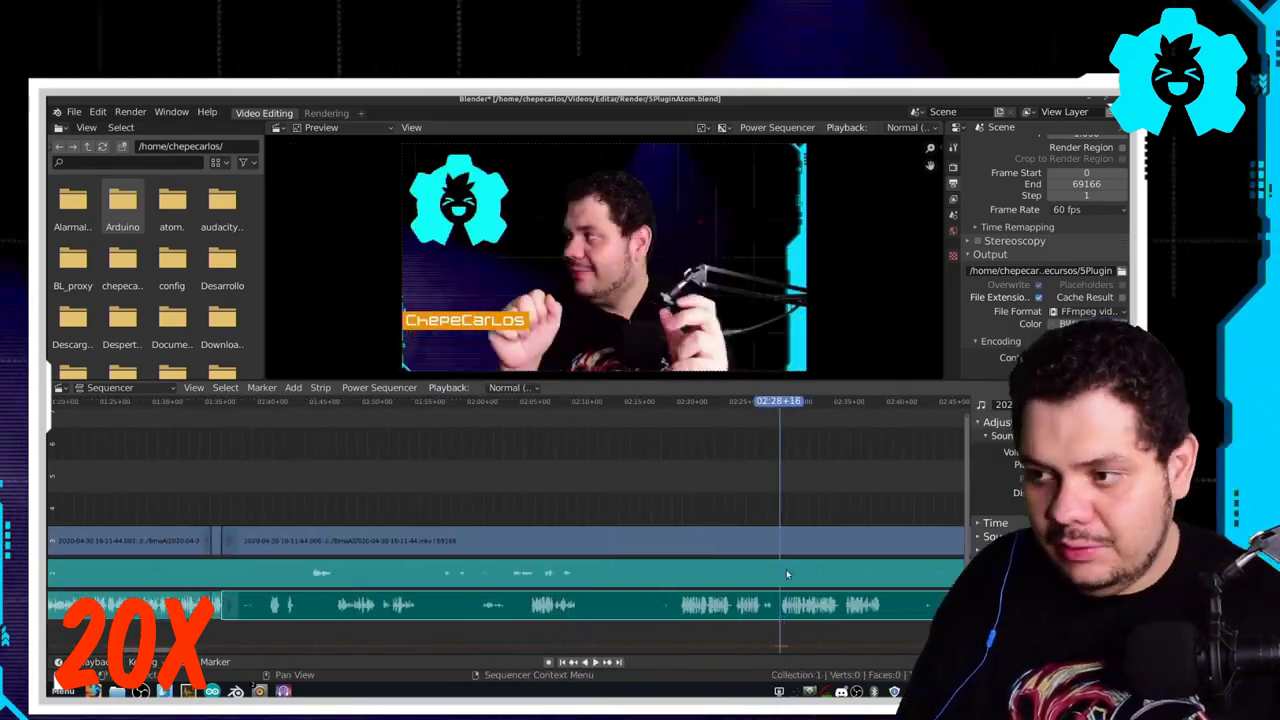
{"action": "left_click_drag", "start_coordinate": [318, 545], "coordinate": [287, 551]}
- Replay the edit from 01:44 and trim and rearrange the audio strips
{"action": "left_click", "coordinate": [369, 480]}
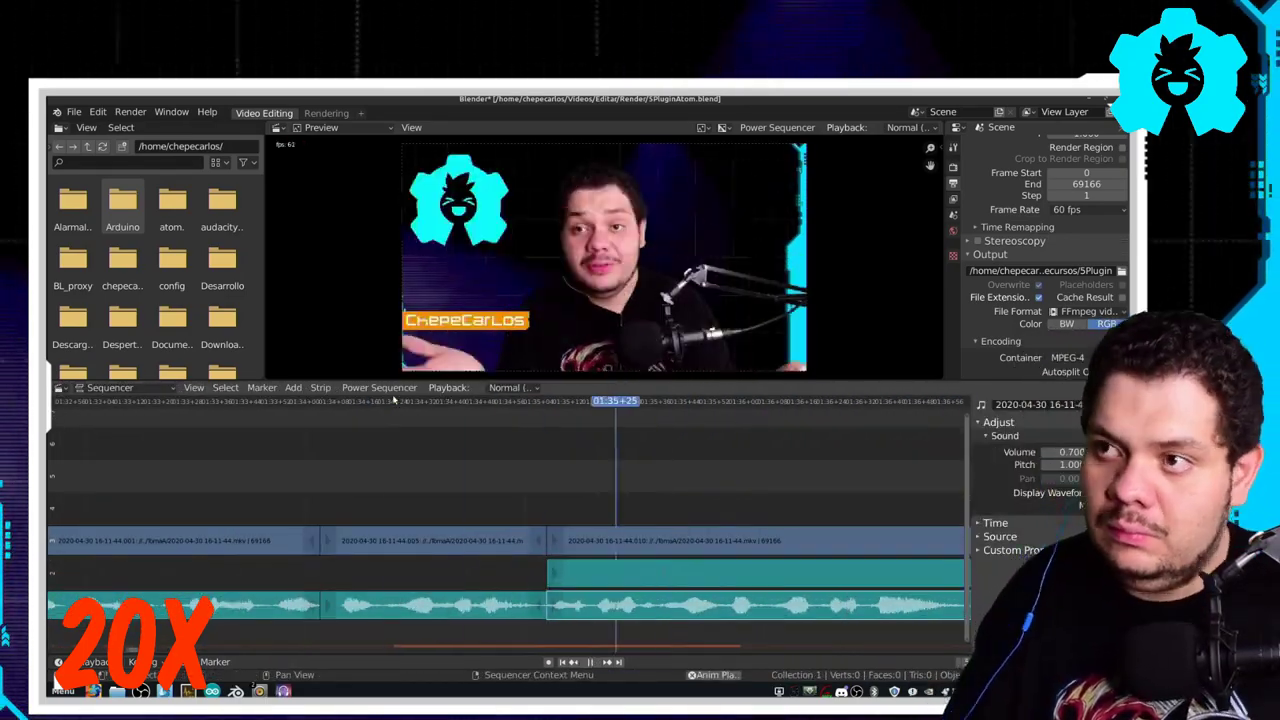
{"action": "scroll", "coordinate": [373, 476], "scroll_direction": "up", "scroll_amount": 5}
{"action": "key", "text": "space"}
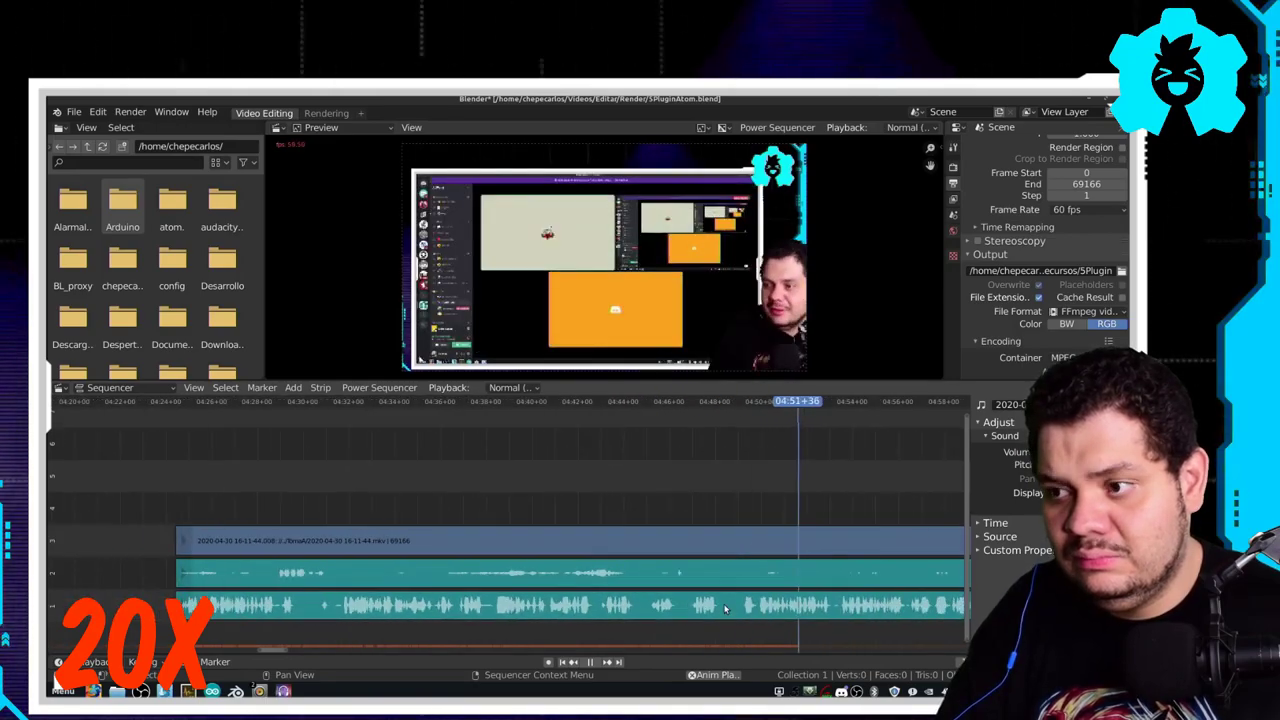
{"action": "key", "text": "space"}
{"action": "scroll", "coordinate": [527, 612], "scroll_direction": "up", "scroll_amount": 3}
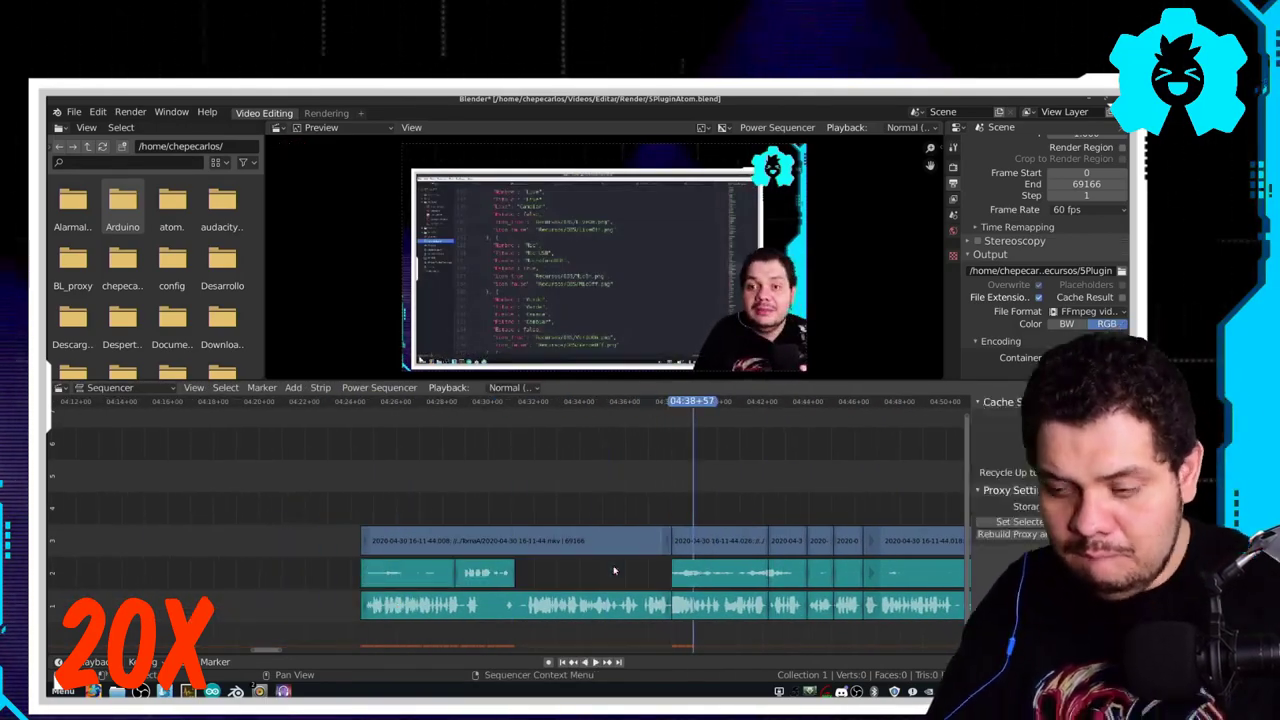
{"action": "mouse_move", "coordinate": [527, 612]}
{"action": "left_mouse_down"}
{"action": "mouse_move", "coordinate": [548, 597]}
{"action": "mouse_move", "coordinate": [713, 614]}
{"action": "mouse_move", "coordinate": [486, 607]}
{"action": "left_mouse_up"}
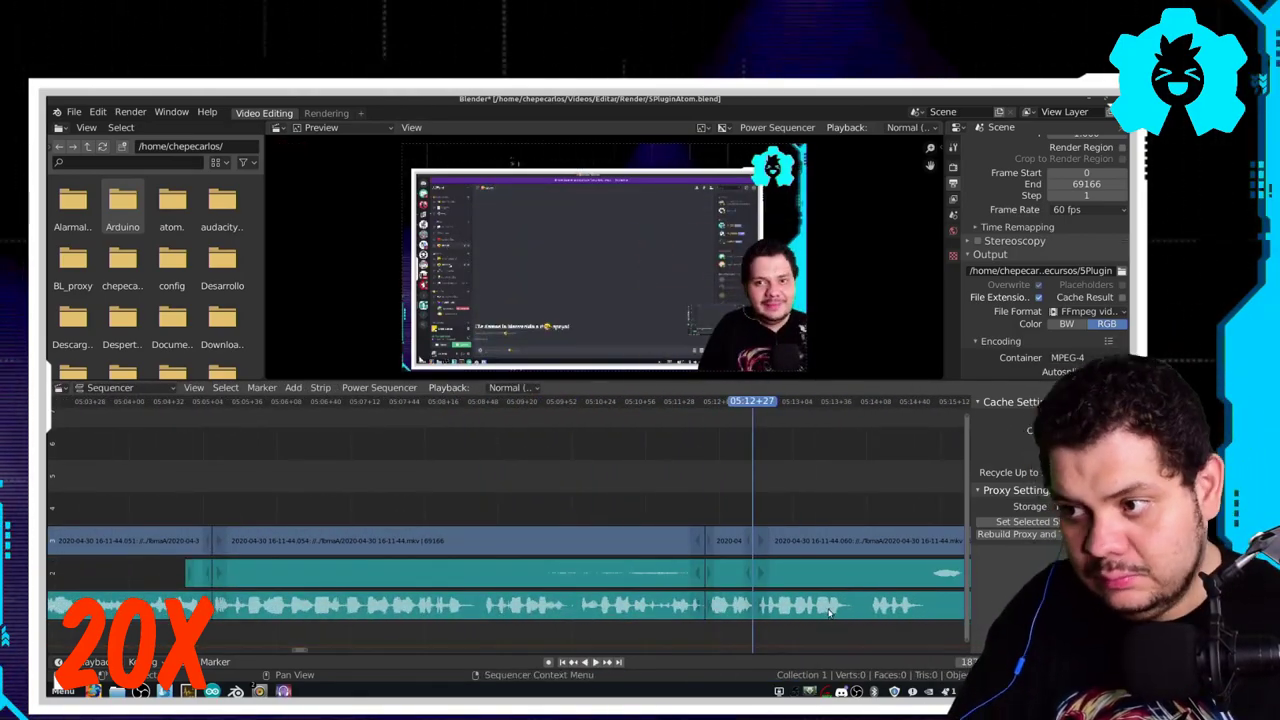
{"action": "left_click", "coordinate": [486, 607]}
- Split the strips at the playhead and move the cut clips up a channel
{"action": "scroll", "coordinate": [462, 410], "scroll_direction": "up", "scroll_amount": 3}
{"action": "key", "text": "space"}
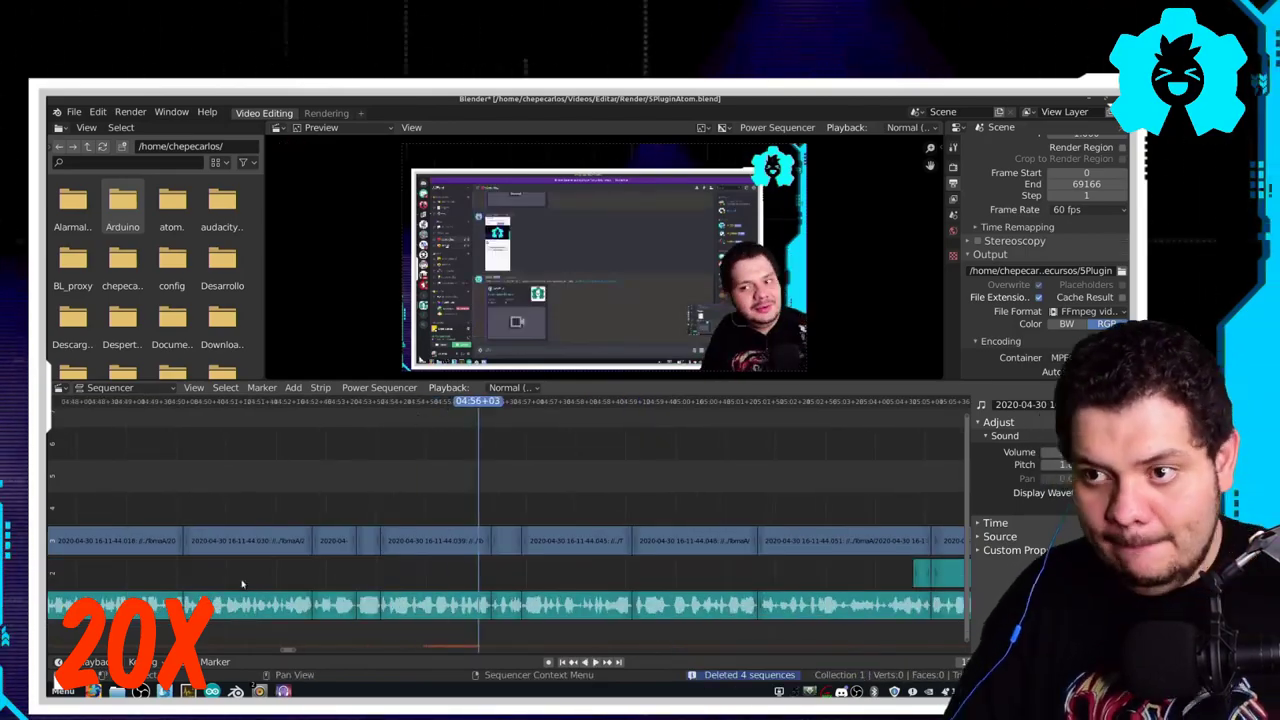
{"action": "left_click", "coordinate": [765, 587]}
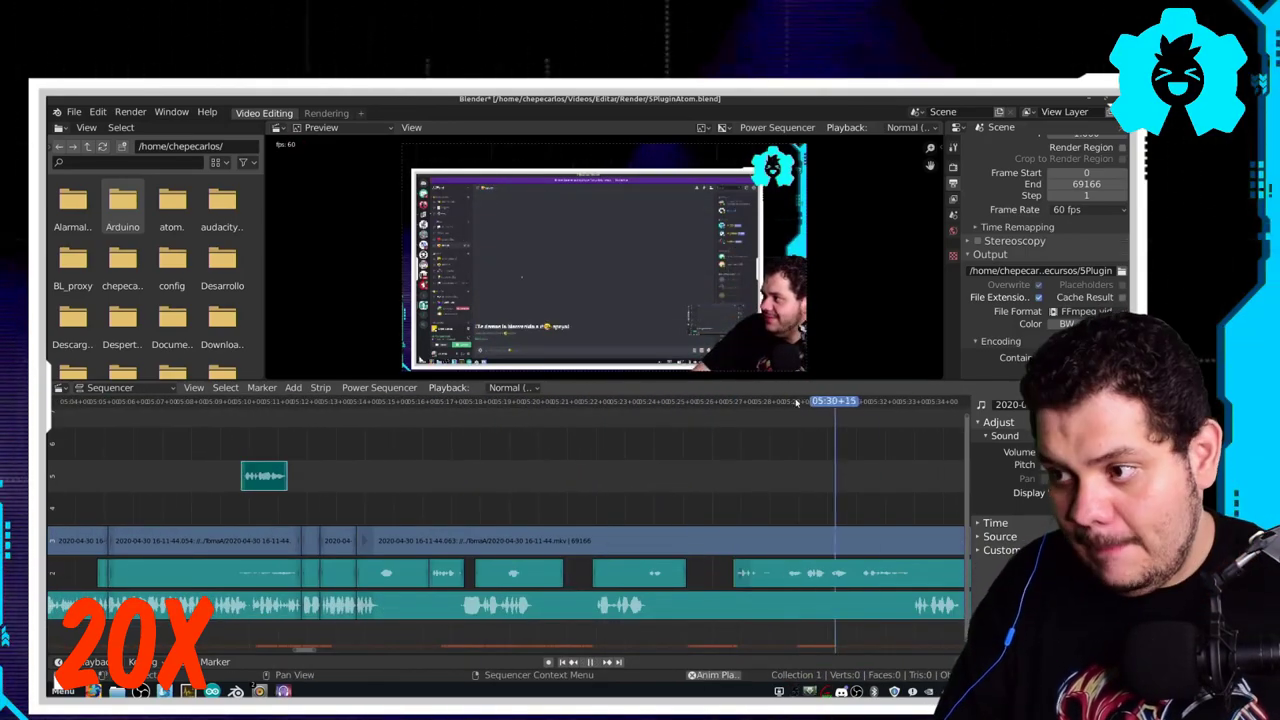
{"action": "key", "text": "g"}
{"action": "key", "text": "space"}
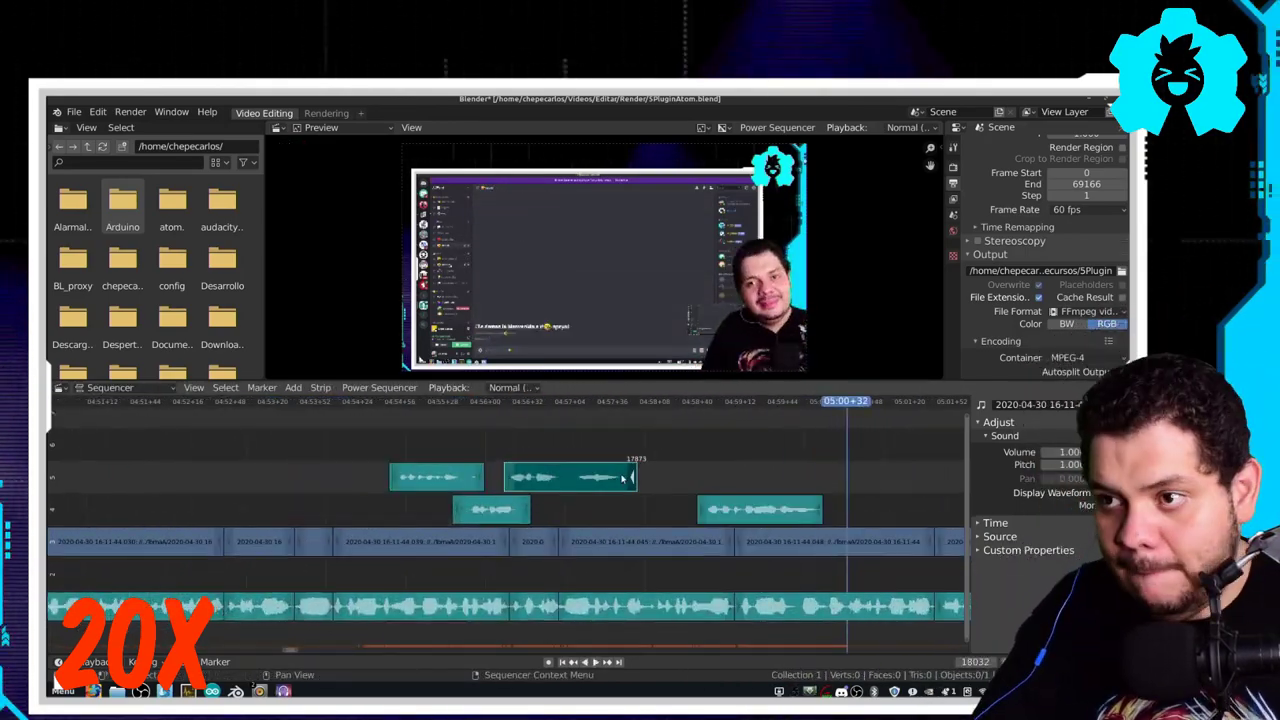
{"action": "scroll", "coordinate": [361, 400], "scroll_direction": "down", "scroll_amount": 3}
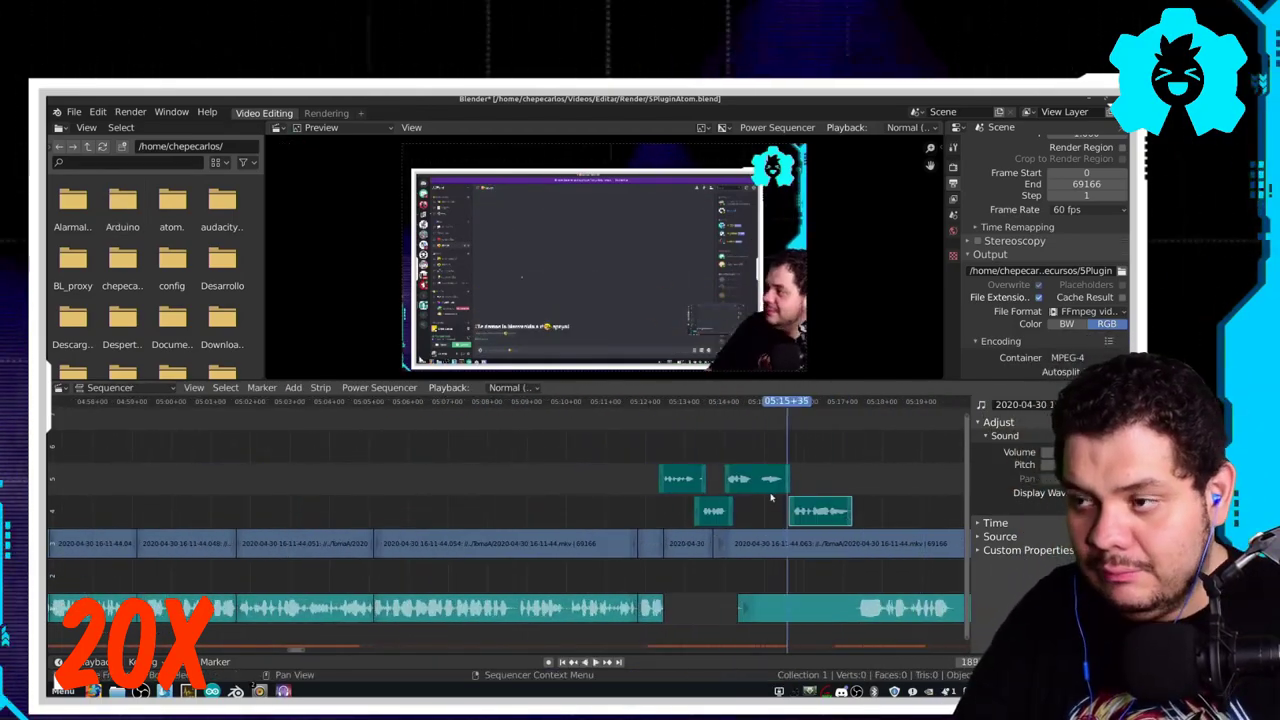
{"action": "scroll", "coordinate": [573, 406], "scroll_direction": "down", "scroll_amount": 3}
{"action": "left_click", "coordinate": [740, 403]}
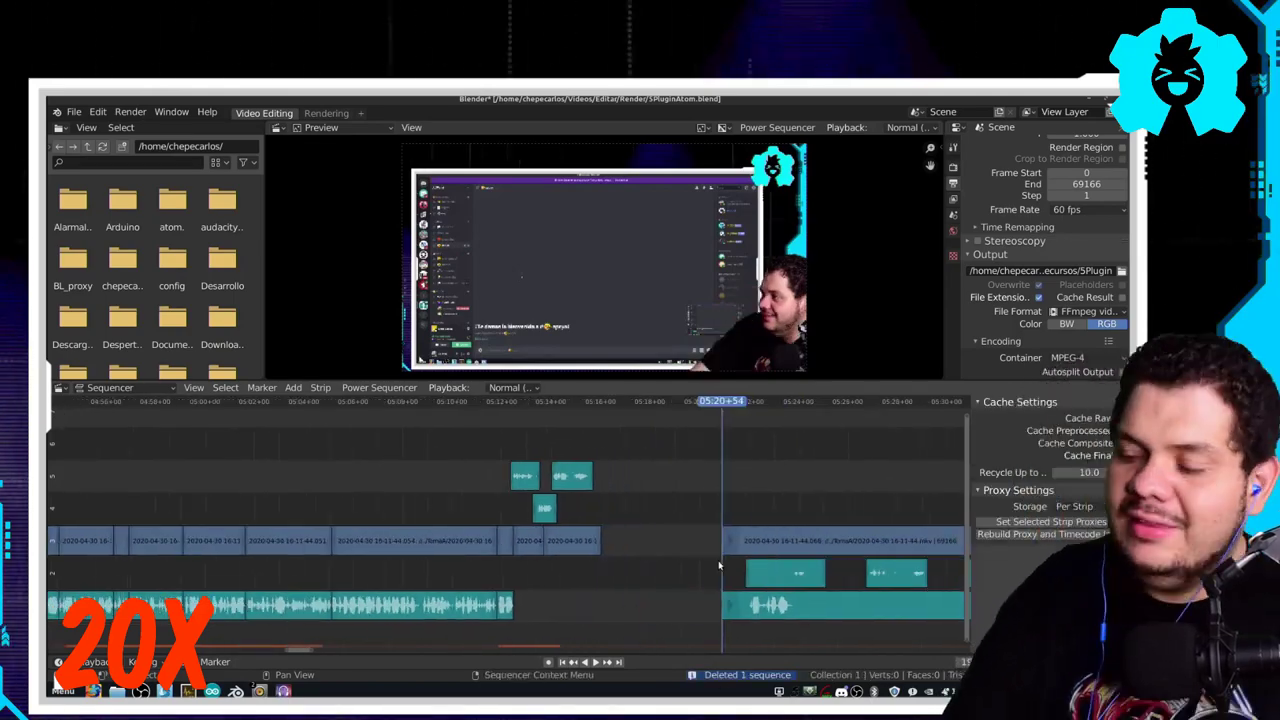
{"action": "scroll", "coordinate": [573, 615], "scroll_direction": "up", "scroll_amount": 3}
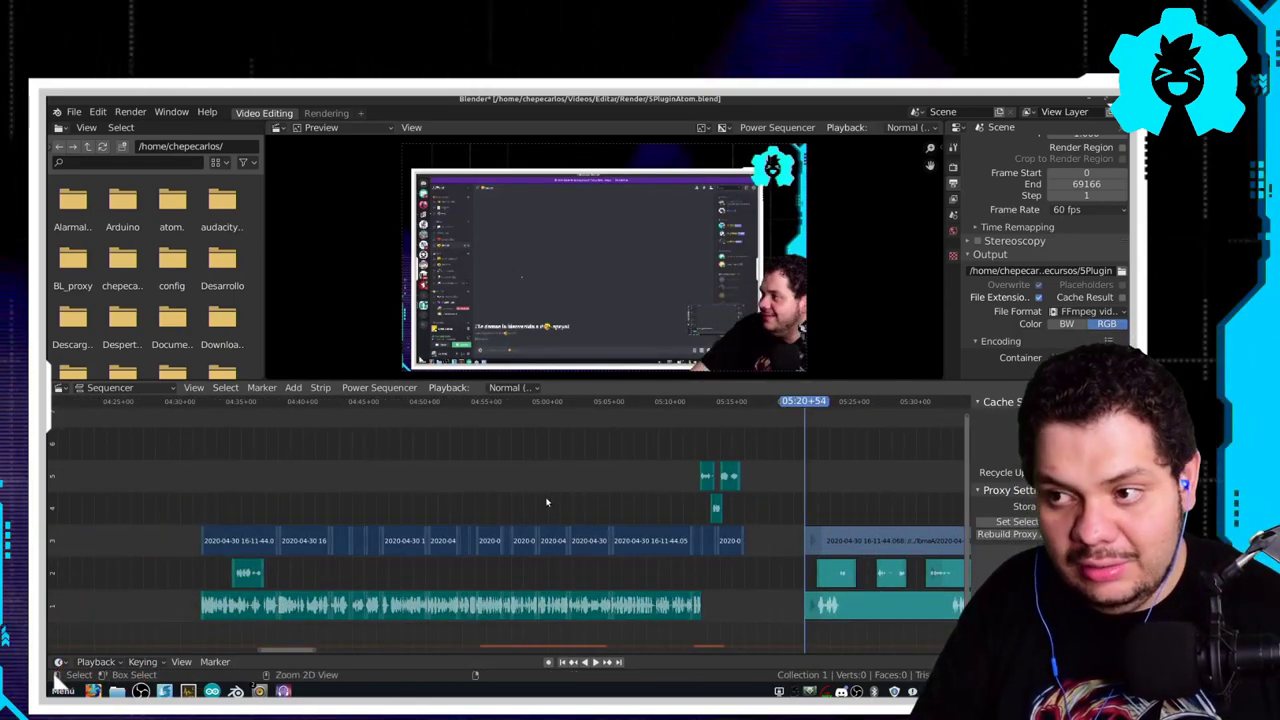
- Combine the selected strips into a MetaStrip and move it beside the earlier footage
{"action": "key", "text": "ctrl+g"}
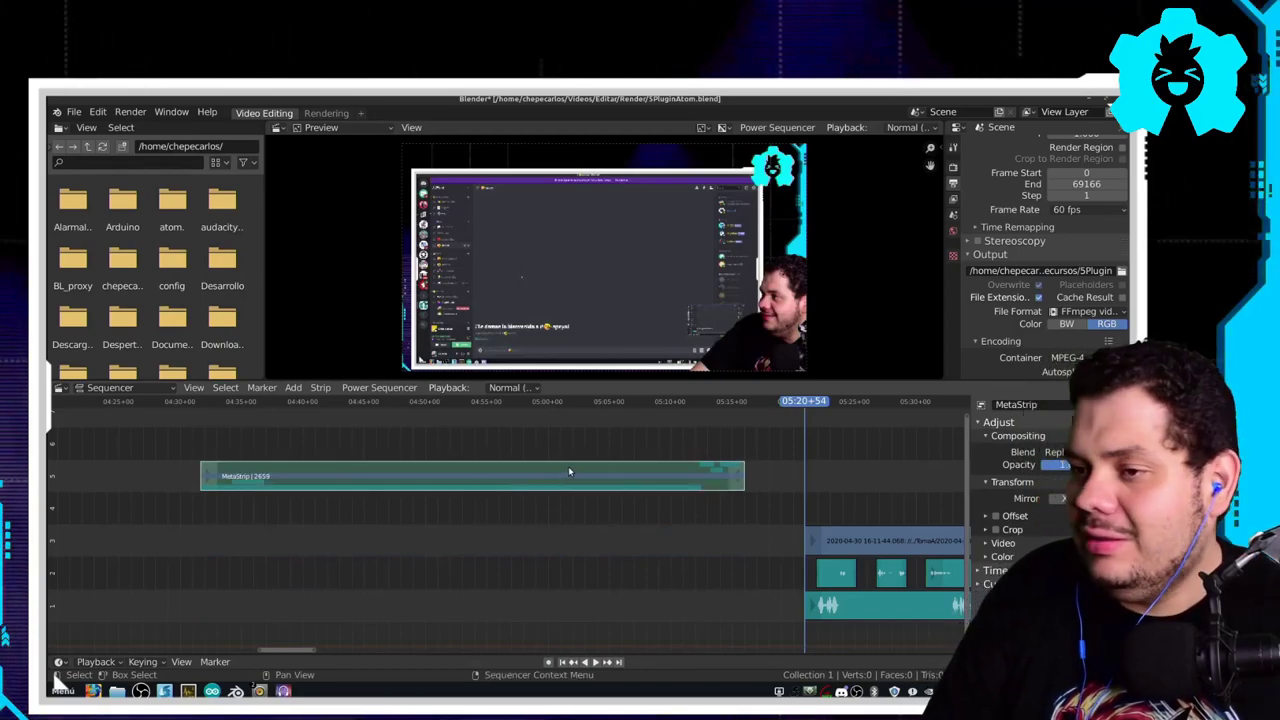
{"action": "key", "text": "Tab"}
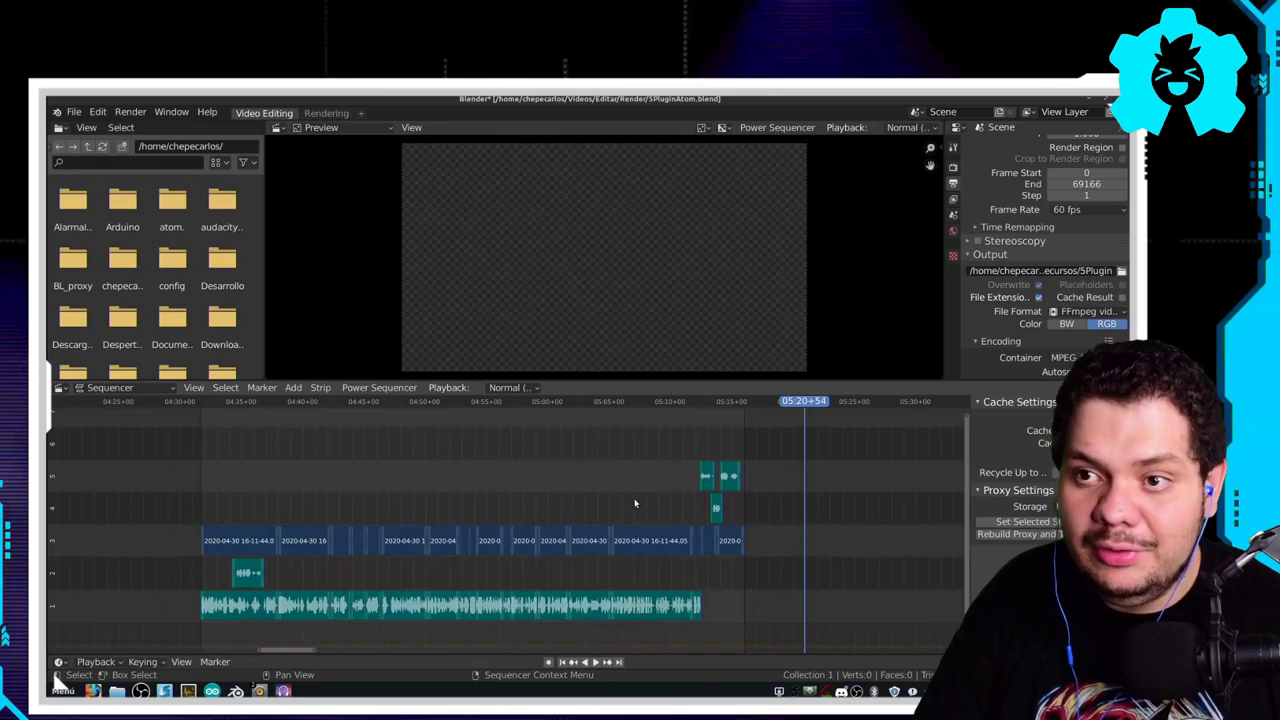
{"action": "key", "text": "Tab"}
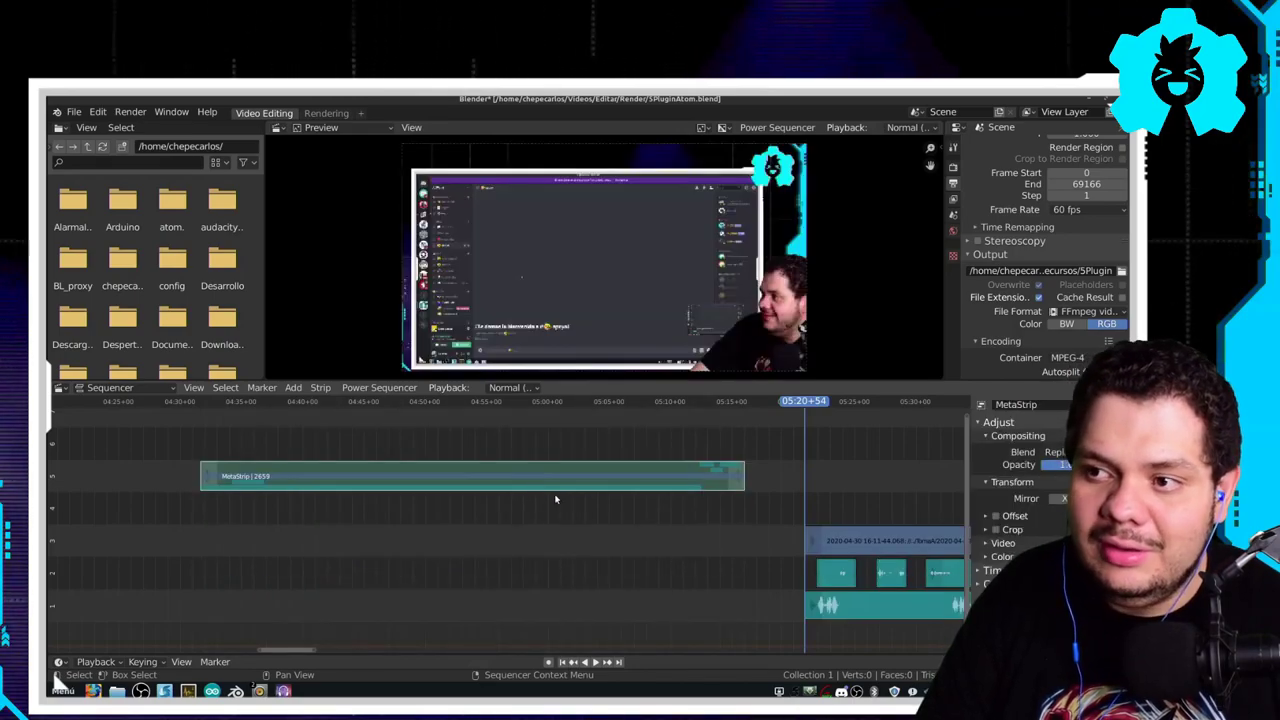
{"action": "scroll", "coordinate": [474, 523], "scroll_direction": "down", "scroll_amount": 3}
{"action": "scroll", "coordinate": [600, 530], "scroll_direction": "left", "scroll_amount": 5}
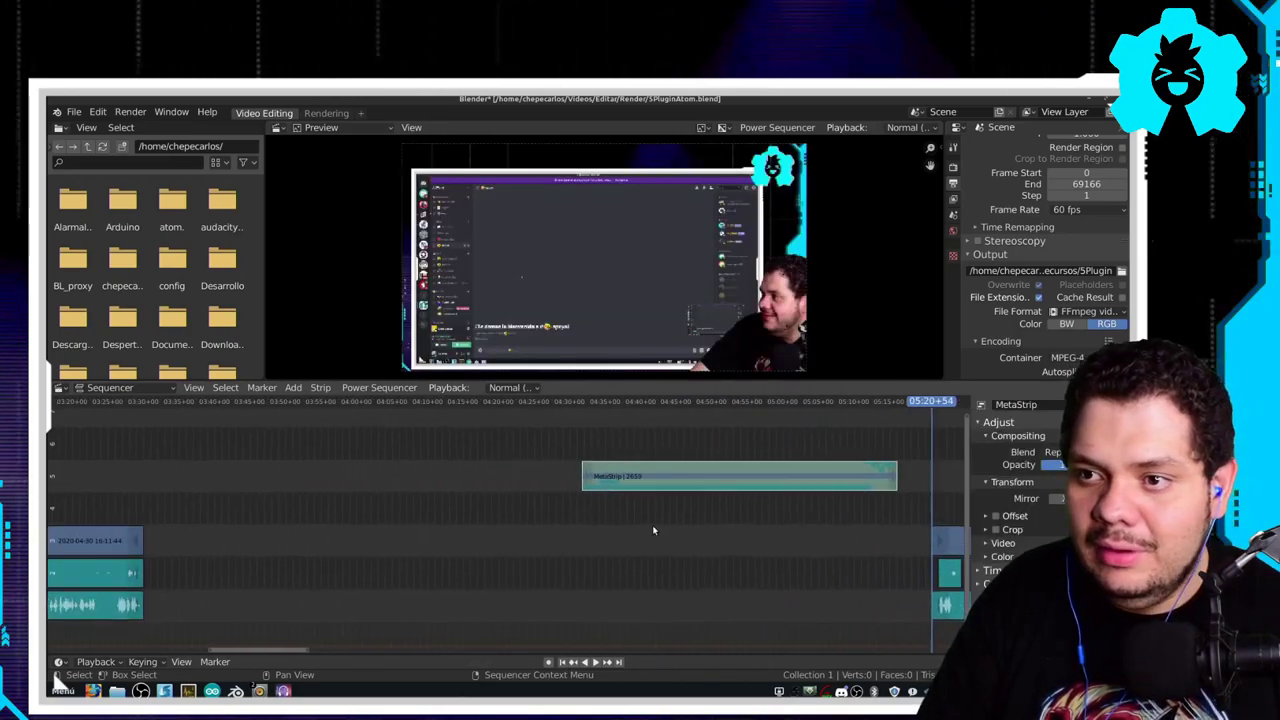
{"action": "left_click_drag", "start_coordinate": [661, 484], "coordinate": [236, 570]}
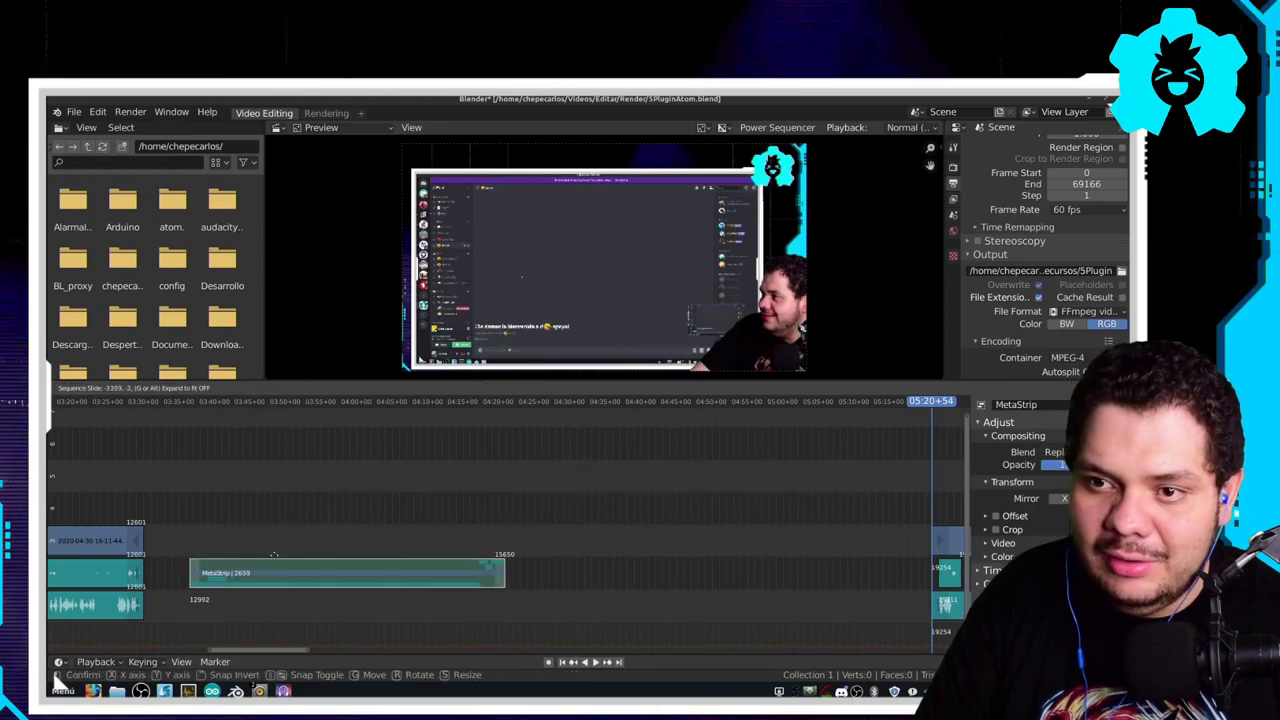
{"action": "left_click", "coordinate": [224, 570]}
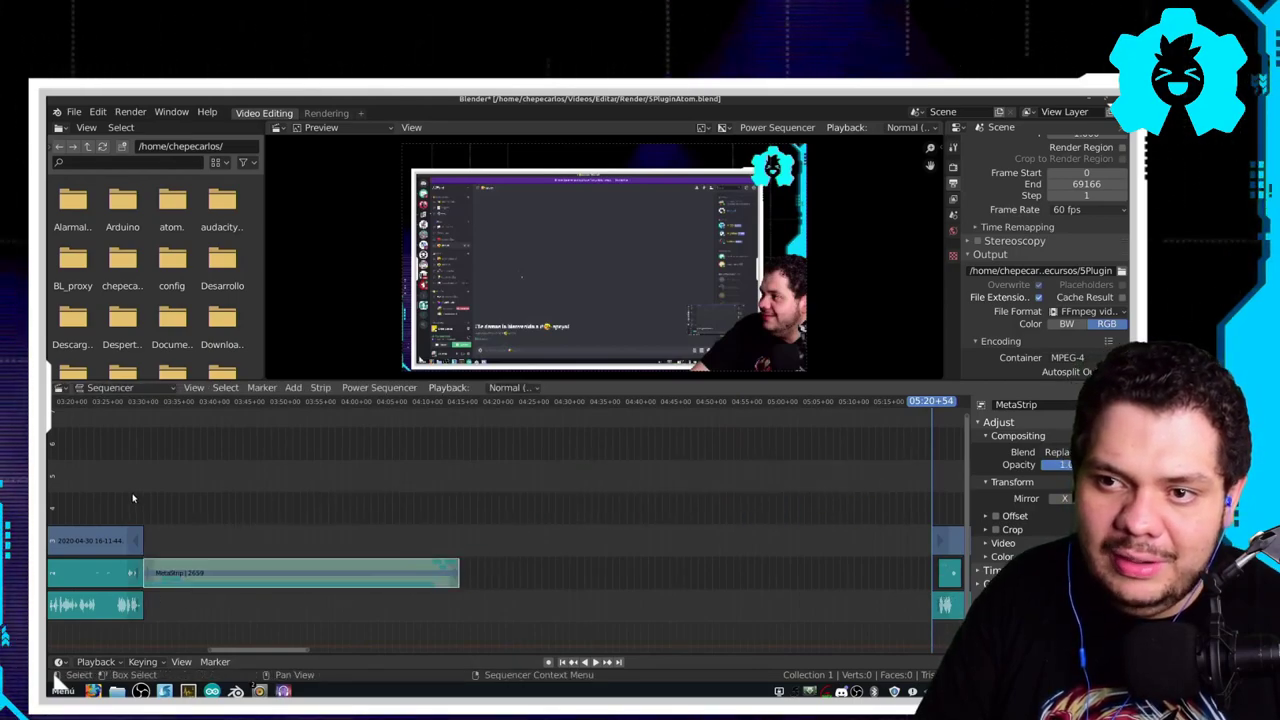
- Play back around the MetaStrip to check the join
{"action": "scroll", "coordinate": [343, 480], "scroll_direction": "left", "scroll_amount": 5}
{"action": "left_click_drag", "start_coordinate": [366, 401], "coordinate": [343, 401]}
{"action": "key", "text": "space"}
{"action": "scroll", "coordinate": [330, 524], "scroll_direction": "up", "scroll_amount": 3}
{"action": "scroll", "coordinate": [330, 524], "scroll_direction": "up", "scroll_amount": 3}
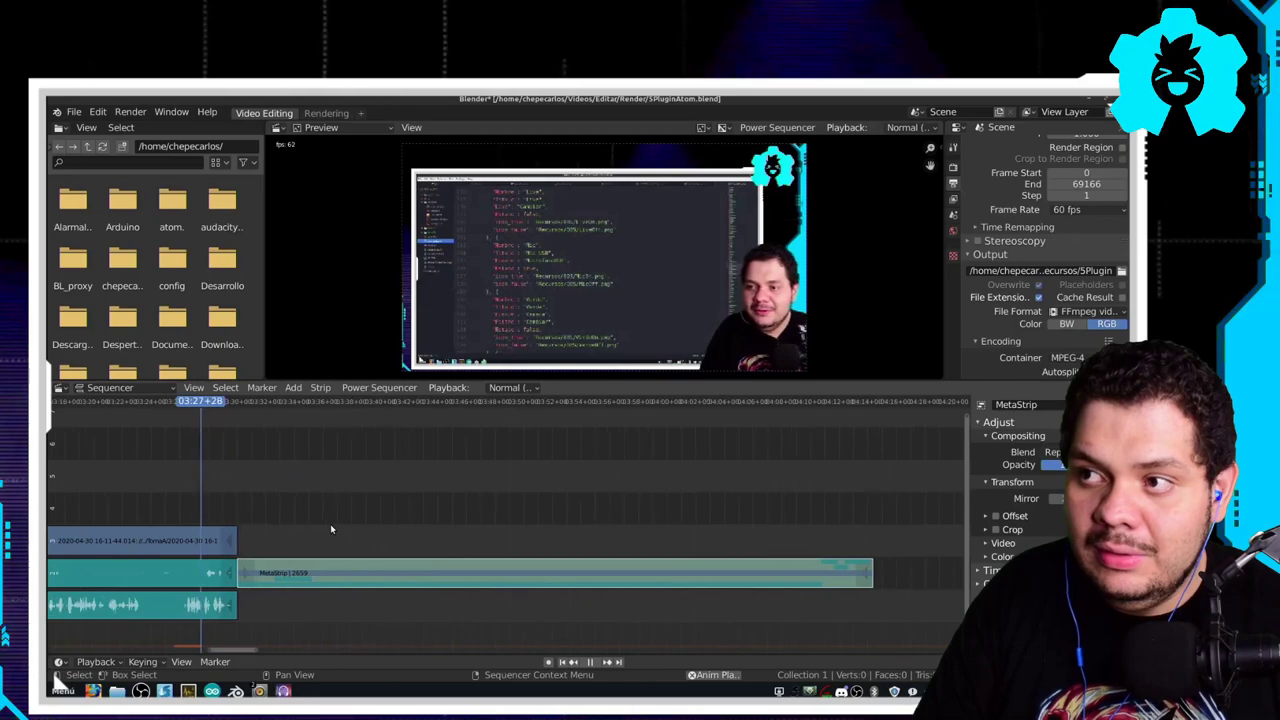
{"action": "scroll", "coordinate": [517, 453], "scroll_direction": "left", "scroll_amount": 5}
{"action": "scroll", "coordinate": [560, 456], "scroll_direction": "down", "scroll_amount": 3}
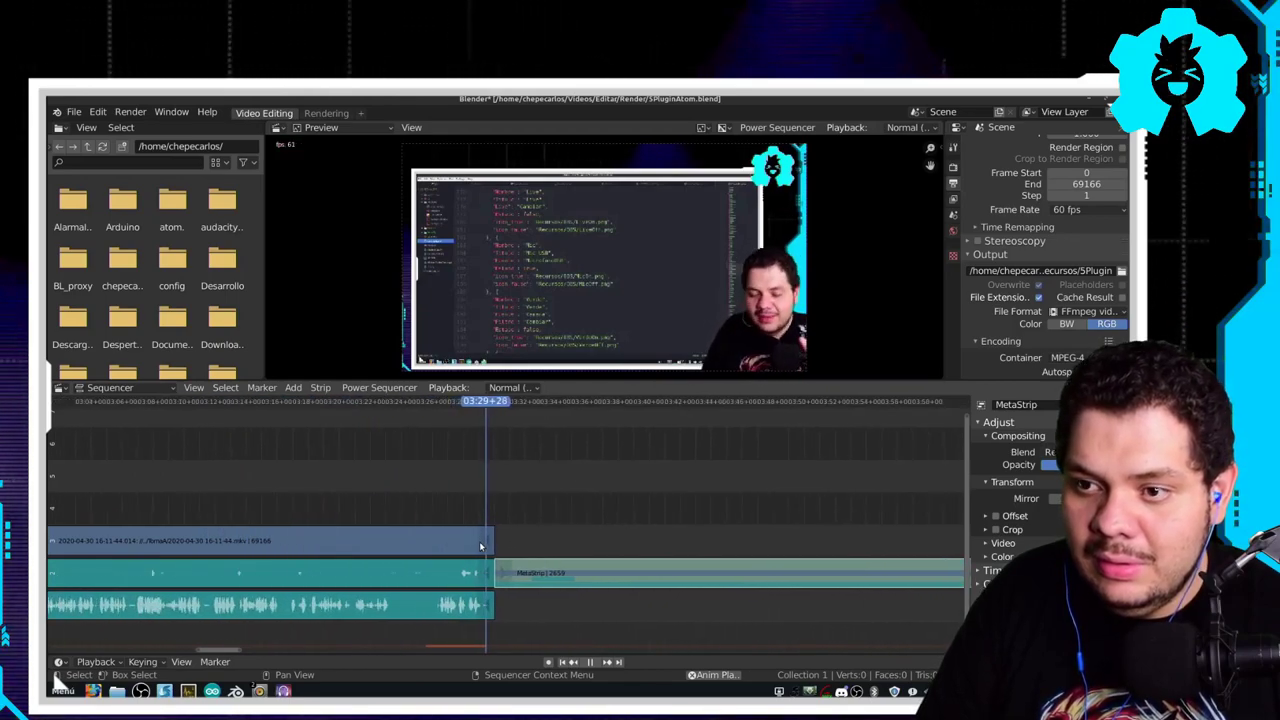
{"action": "scroll", "coordinate": [477, 549], "scroll_direction": "down", "scroll_amount": 1}
{"action": "key", "text": "space"}
{"action": "scroll", "coordinate": [477, 549], "scroll_direction": "down", "scroll_amount": 6}
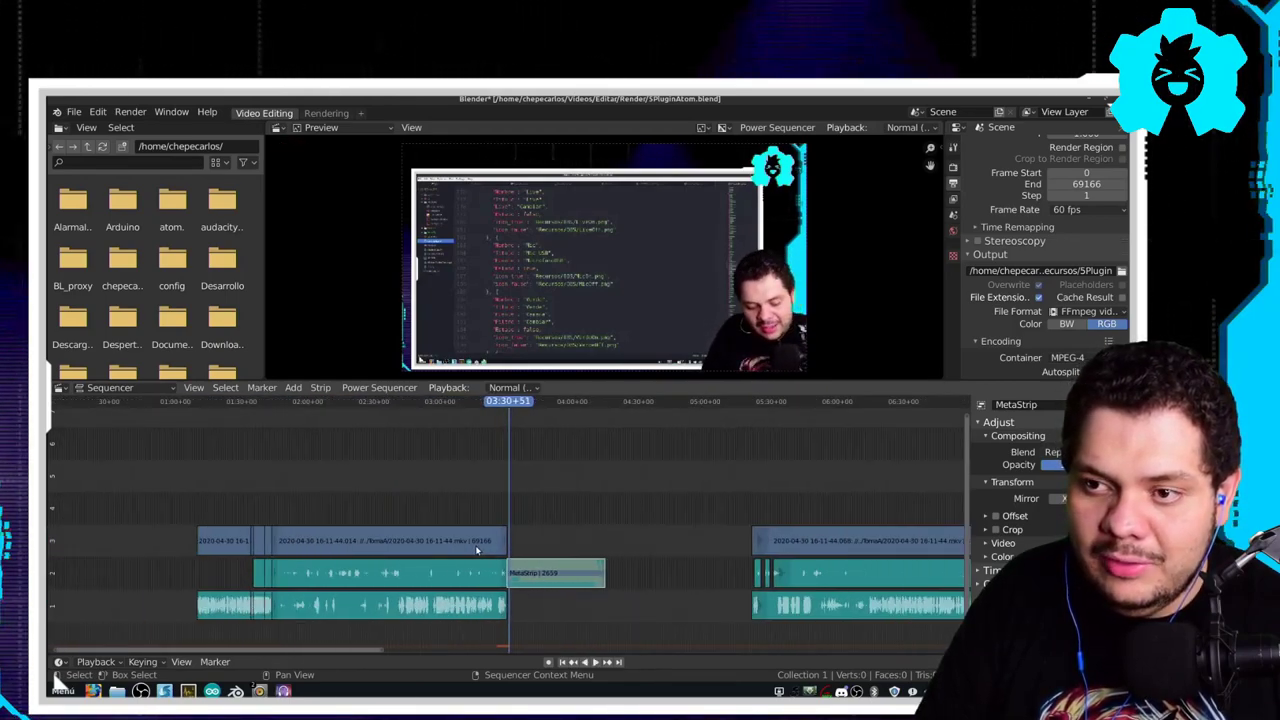
{"action": "scroll", "coordinate": [478, 515], "scroll_direction": "left", "scroll_amount": 2}
{"action": "scroll", "coordinate": [440, 507], "scroll_direction": "up", "scroll_amount": 1}
{"action": "scroll", "coordinate": [400, 499], "scroll_direction": "up", "scroll_amount": 1}
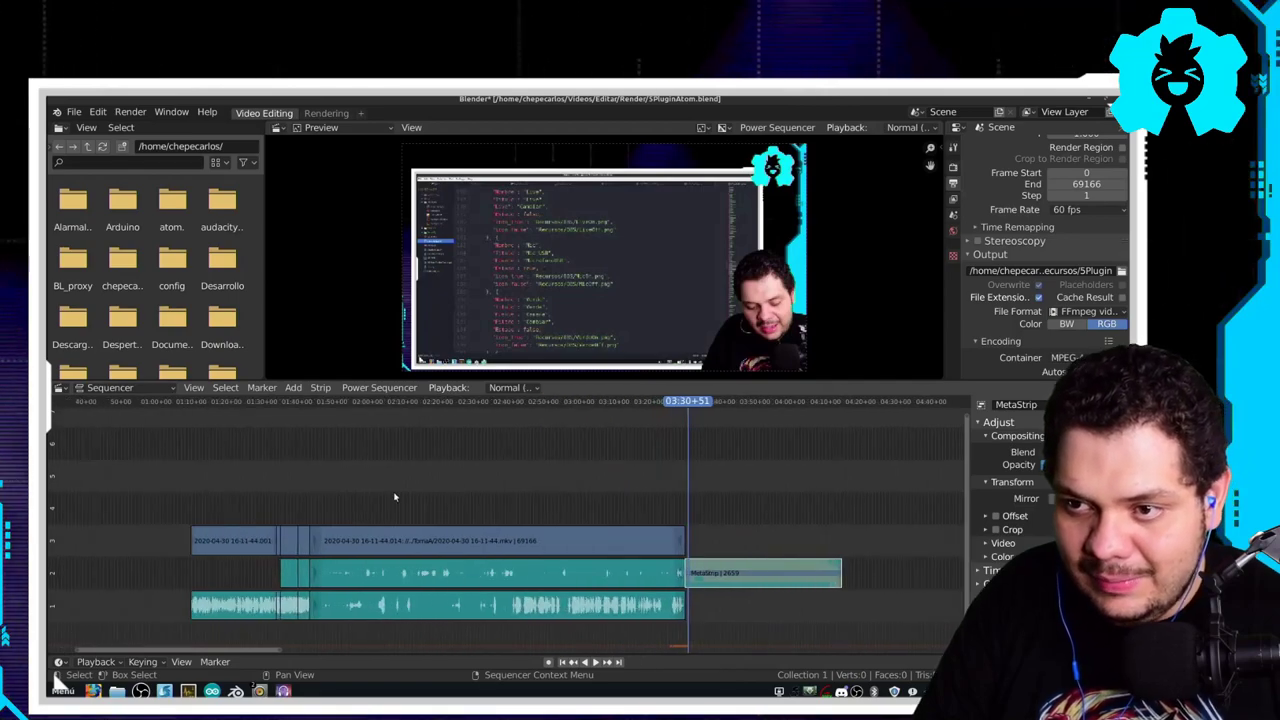
- Delete the three leftover strips and slide the MetaStrip left, checking playback from 01:40
{"action": "left_click_drag", "start_coordinate": [495, 631], "coordinate": [495, 631]}
{"action": "key", "text": "Delete"}
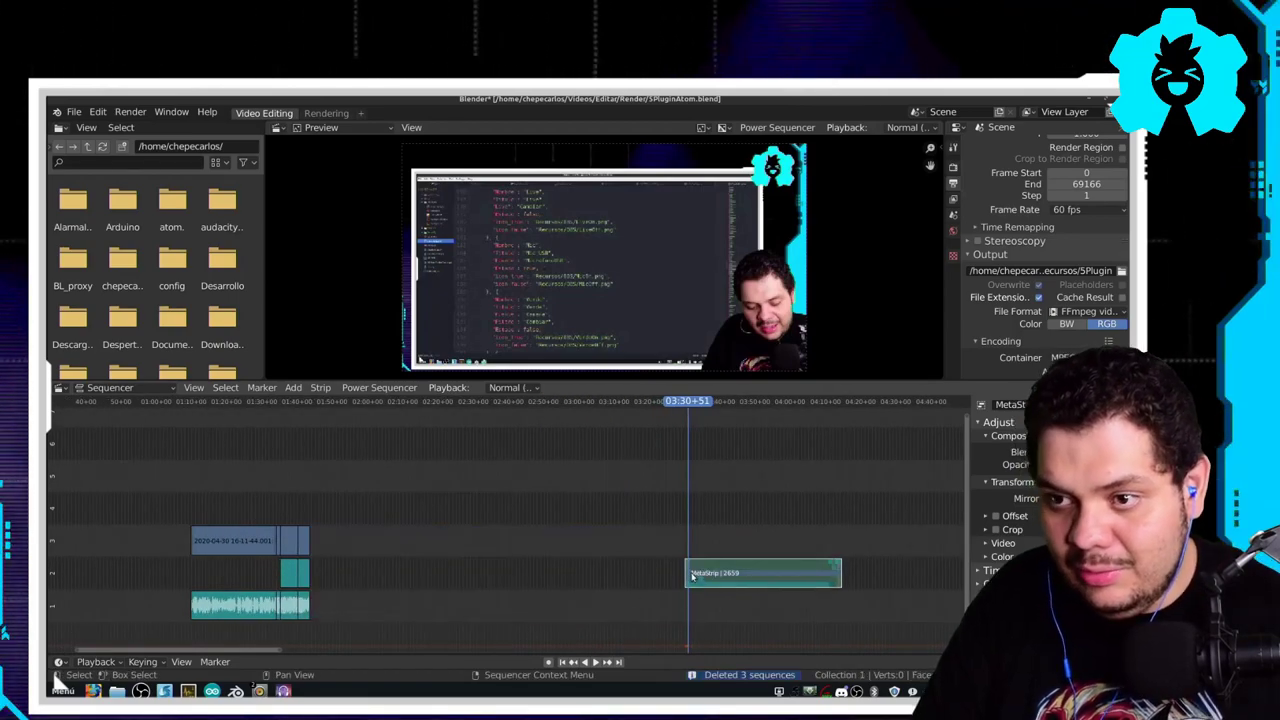
{"action": "left_click_drag", "start_coordinate": [692, 577], "coordinate": [349, 578]}
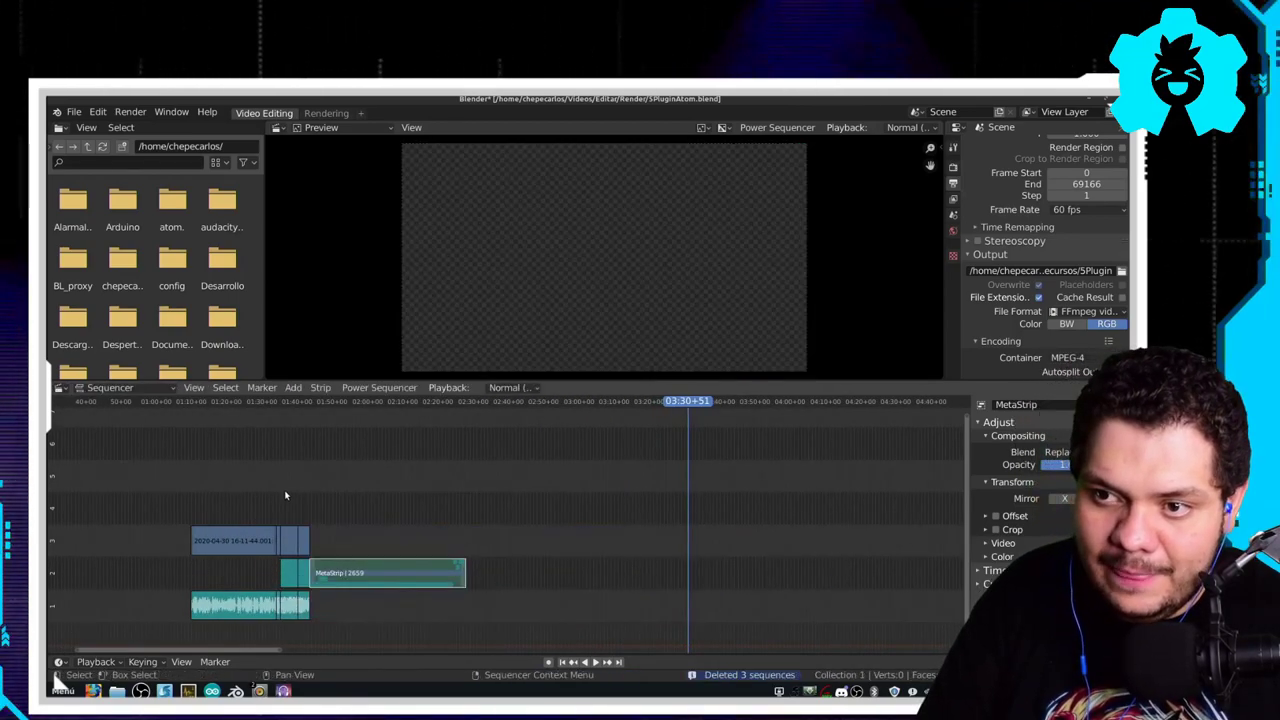
{"action": "left_click", "coordinate": [284, 487]}
{"action": "key", "text": "space"}
{"action": "scroll", "coordinate": [366, 496], "scroll_direction": "up", "scroll_amount": 5}
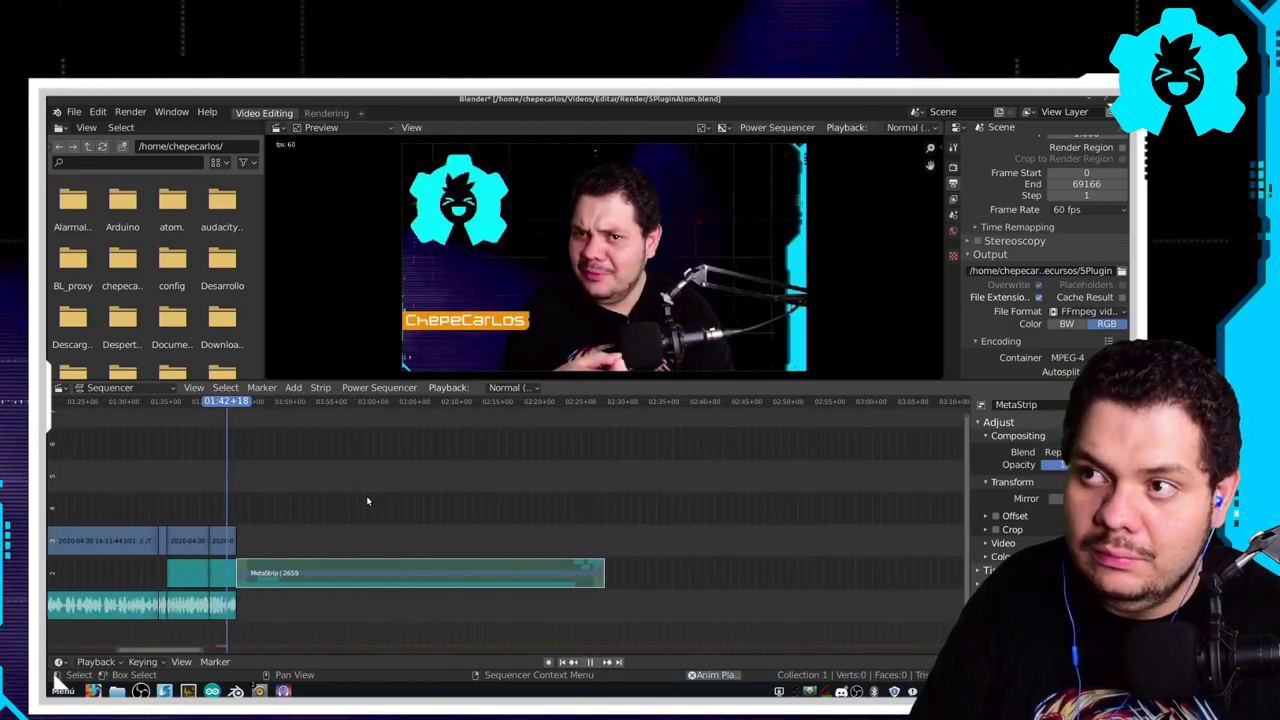
{"action": "scroll", "coordinate": [367, 501], "scroll_direction": "up", "scroll_amount": 3}
{"action": "left_click", "coordinate": [368, 501]}
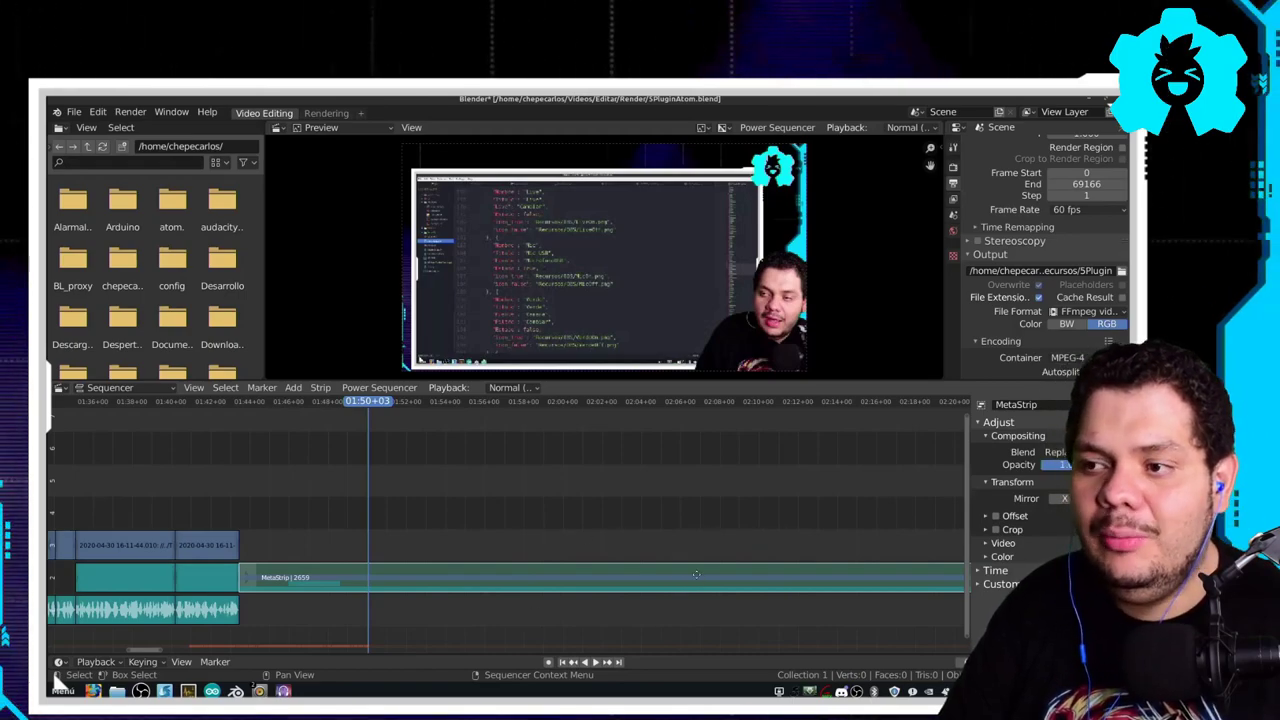
- Play through the MetaStrip from 01:47 and replay its end from 02:23+22
{"action": "scroll", "coordinate": [400, 500], "scroll_direction": "right", "scroll_amount": 3}
{"action": "left_click", "coordinate": [187, 412]}
{"action": "key", "text": "space"}
{"action": "left_click_drag", "start_coordinate": [187, 412], "coordinate": [926, 467]}
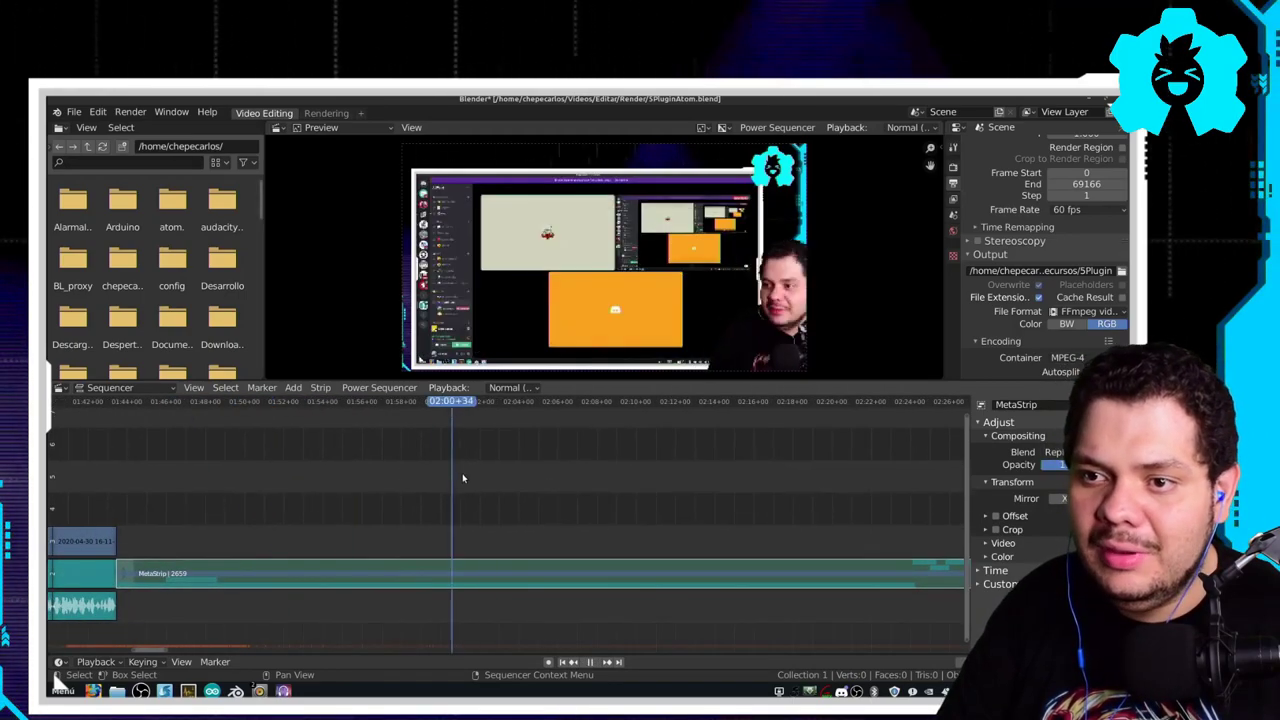
{"action": "scroll", "coordinate": [800, 470], "scroll_direction": "right", "scroll_amount": 5}
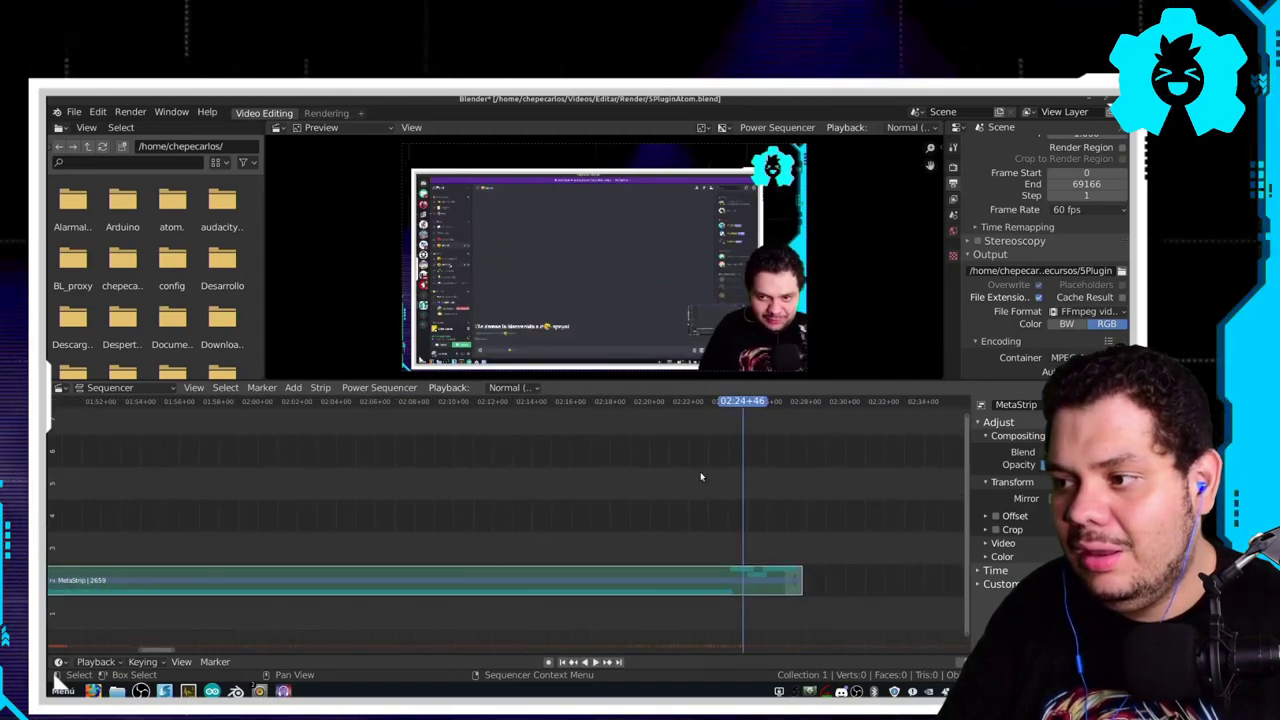
{"action": "left_click_drag", "start_coordinate": [735, 403], "coordinate": [716, 405]}
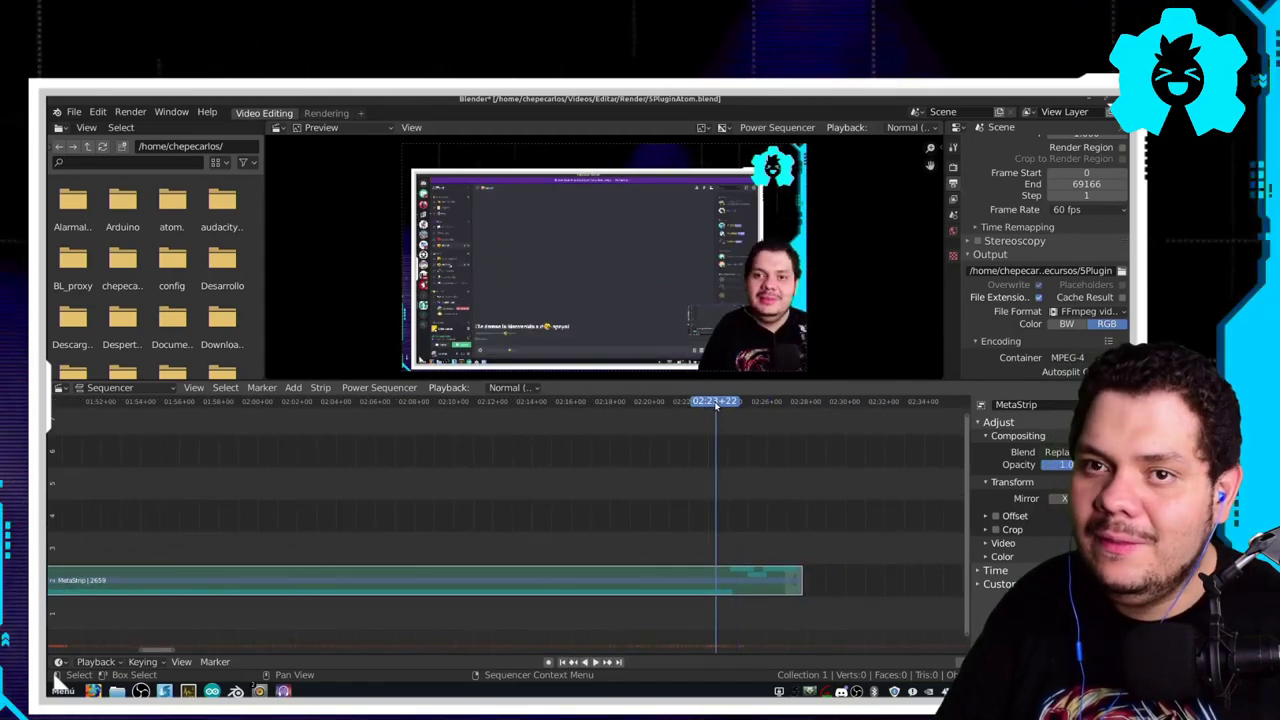
{"action": "key", "text": "space"}
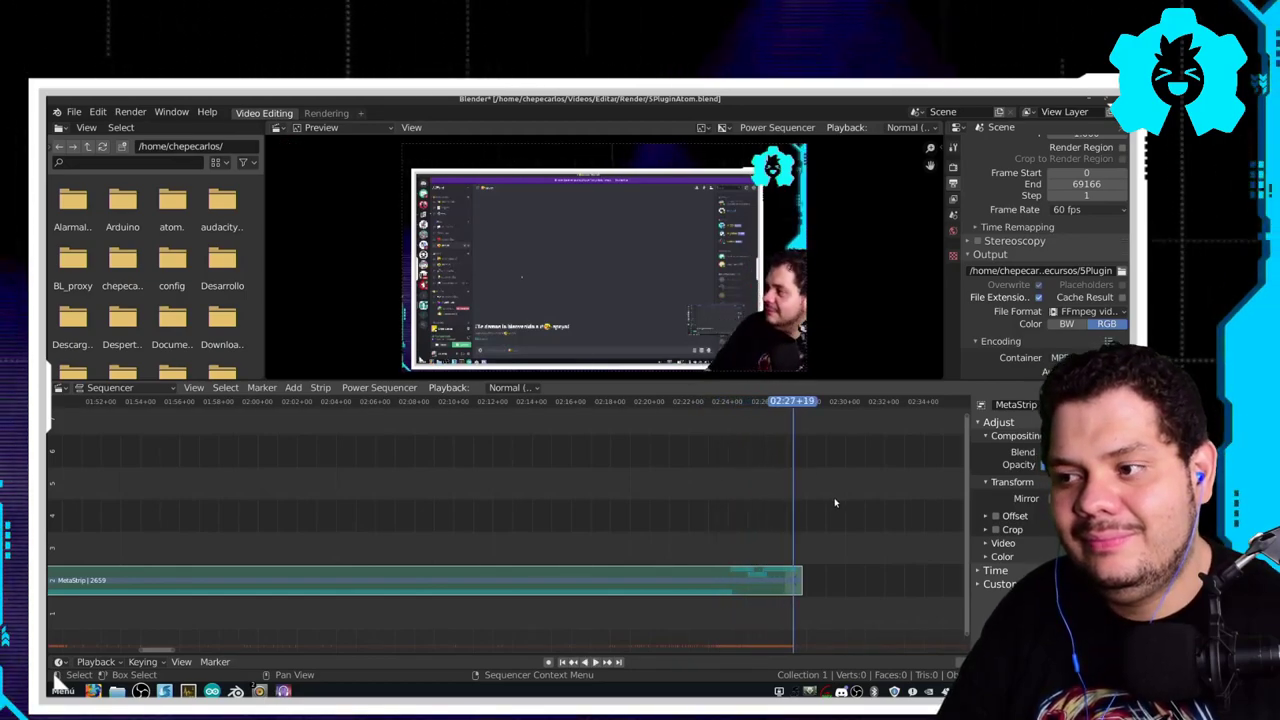
- Zoom out to reveal the long recording strip and set the playhead to 05:48
{"action": "scroll", "coordinate": [633, 516], "scroll_direction": "right", "scroll_amount": 5}
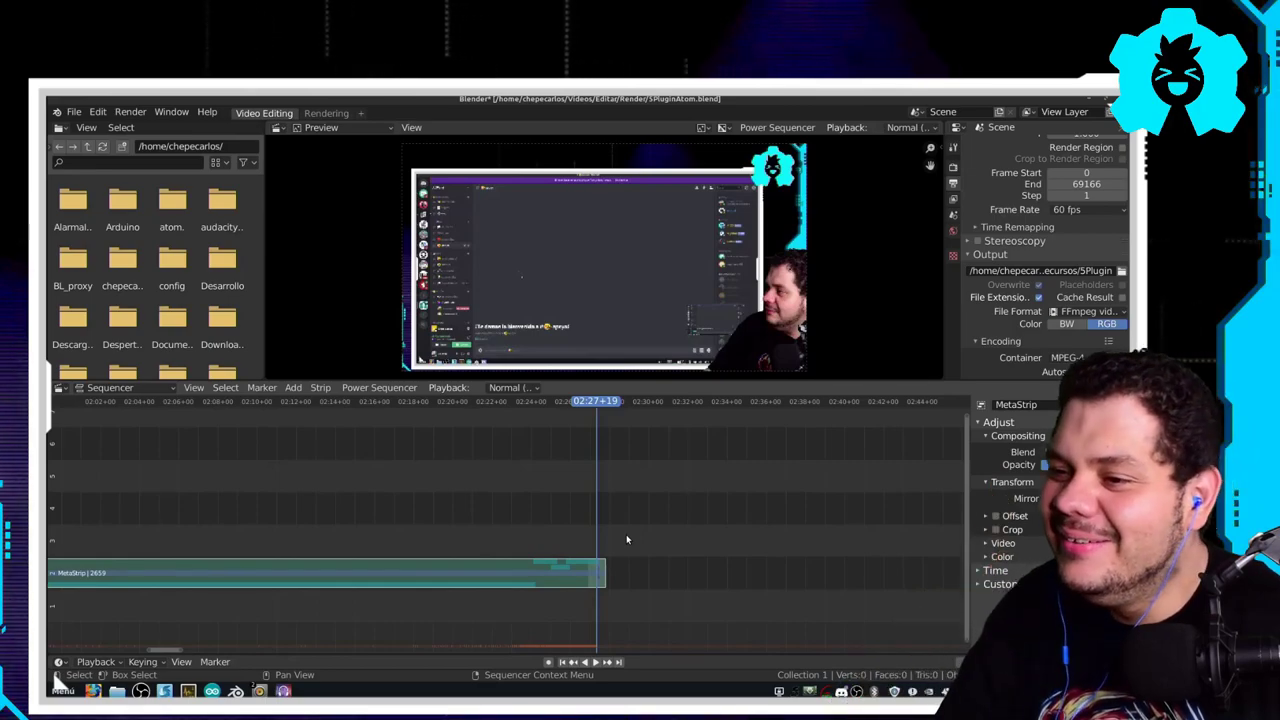
{"action": "scroll", "coordinate": [633, 544], "scroll_direction": "down", "scroll_amount": 2}
{"action": "scroll", "coordinate": [611, 540], "scroll_direction": "down", "scroll_amount": 2}
{"action": "scroll", "coordinate": [566, 569], "scroll_direction": "down", "scroll_amount": 2}
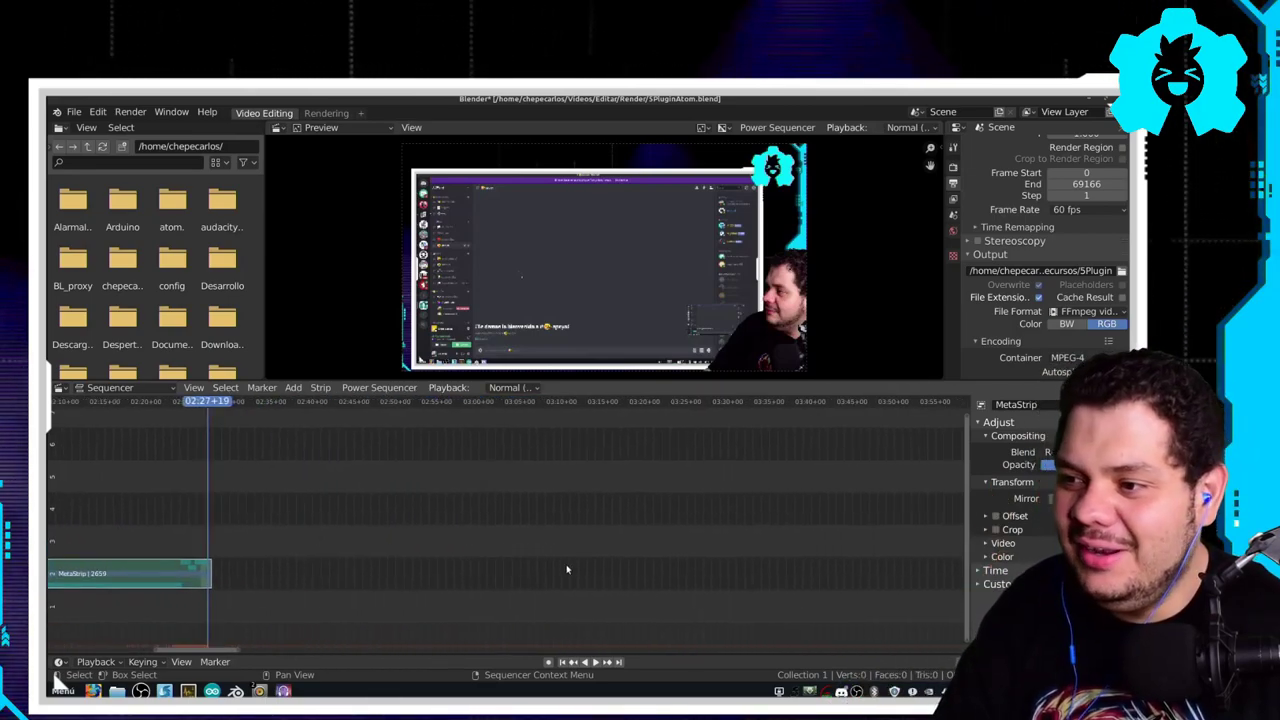
{"action": "scroll", "coordinate": [600, 562], "scroll_direction": "left", "scroll_amount": 3}
{"action": "scroll", "coordinate": [600, 555], "scroll_direction": "right", "scroll_amount": 4}
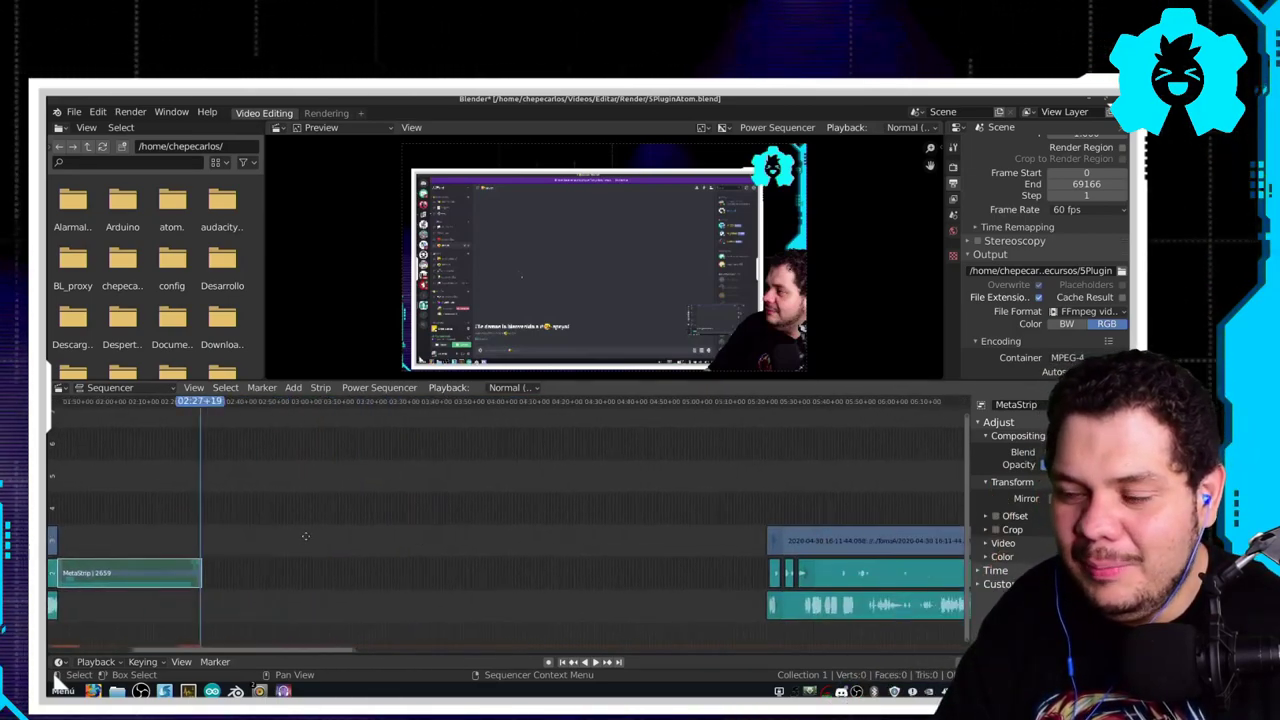
{"action": "scroll", "coordinate": [597, 540], "scroll_direction": "down", "scroll_amount": 2}
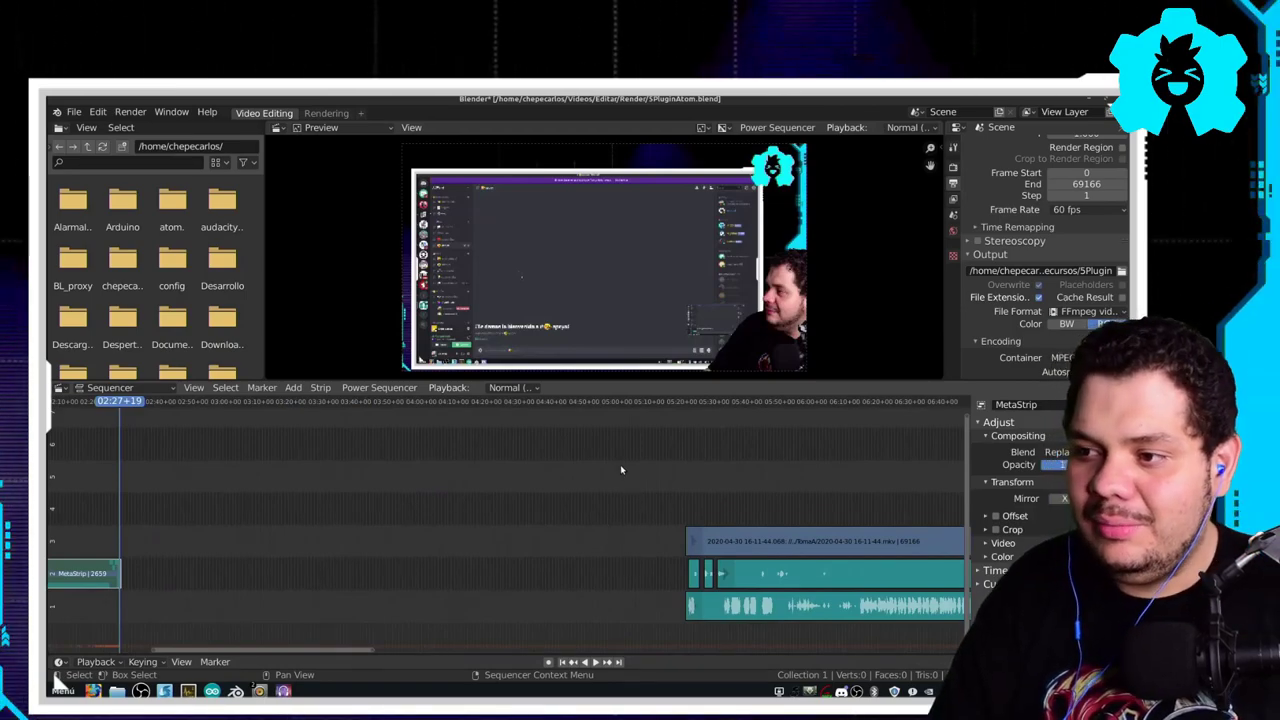
{"action": "left_click_drag", "start_coordinate": [741, 413], "coordinate": [778, 407]}
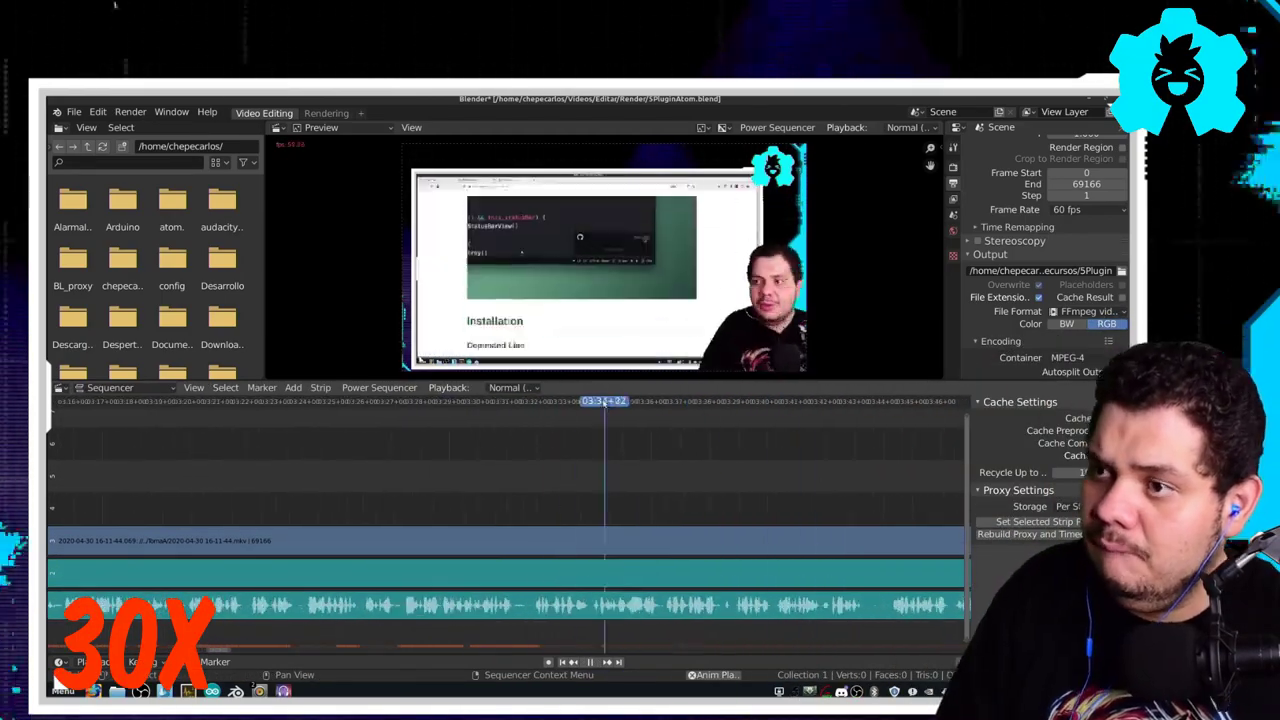
- Play from just before a pause and cut it out of the recording, closing the gap
{"action": "scroll", "coordinate": [440, 492], "scroll_direction": "up", "scroll_amount": 5}
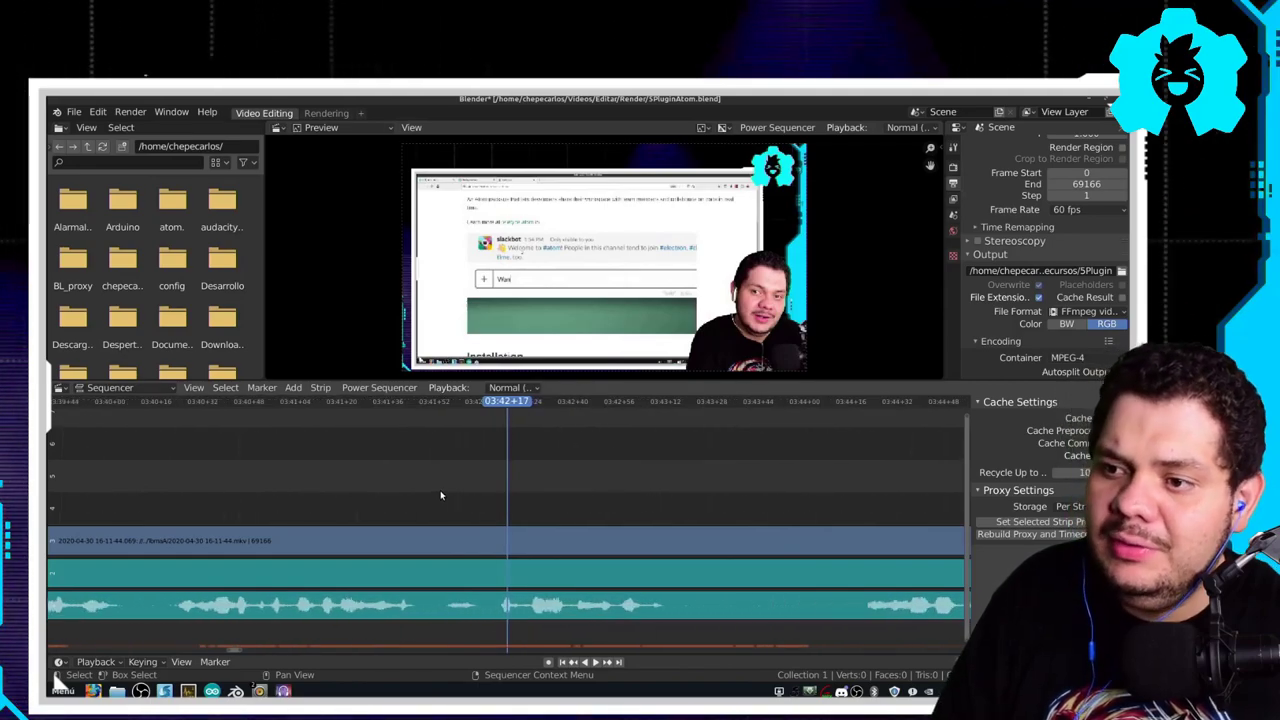
{"action": "left_click_drag", "start_coordinate": [418, 452], "coordinate": [608, 457]}
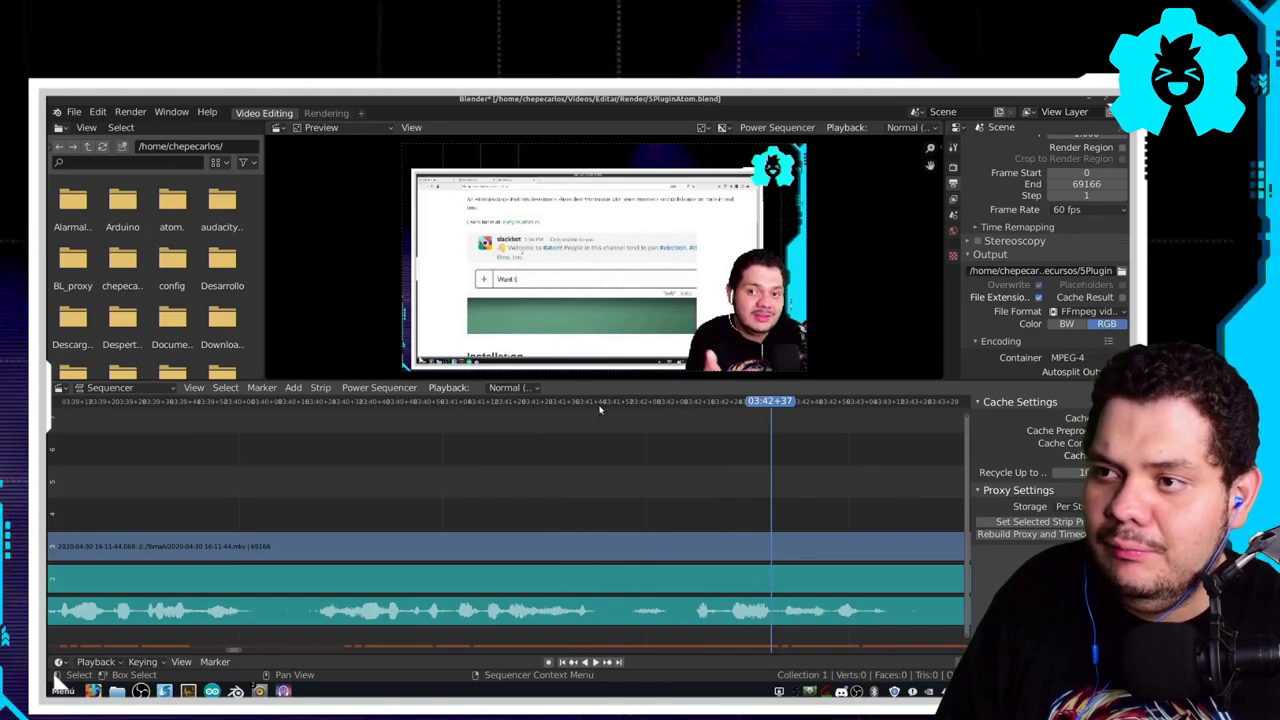
{"action": "left_click", "coordinate": [600, 408]}
{"action": "key", "text": "space"}
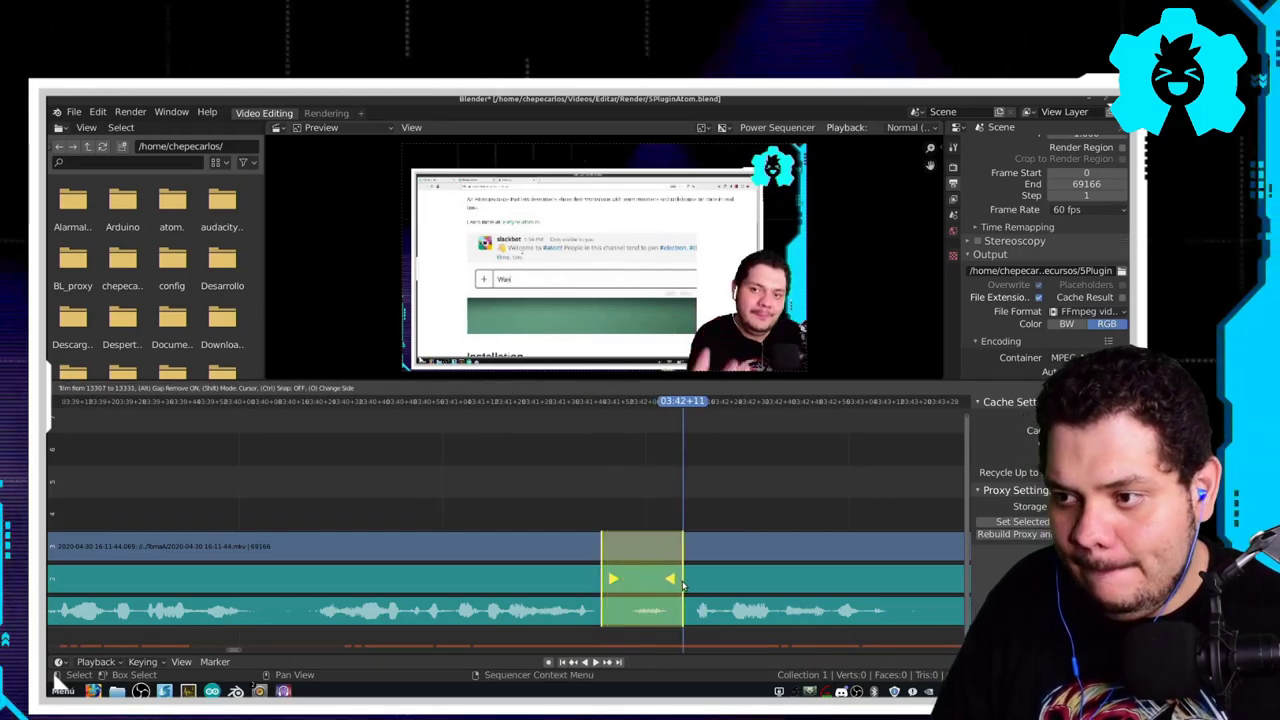
{"action": "left_click_drag", "start_coordinate": [602, 566], "coordinate": [682, 576]}
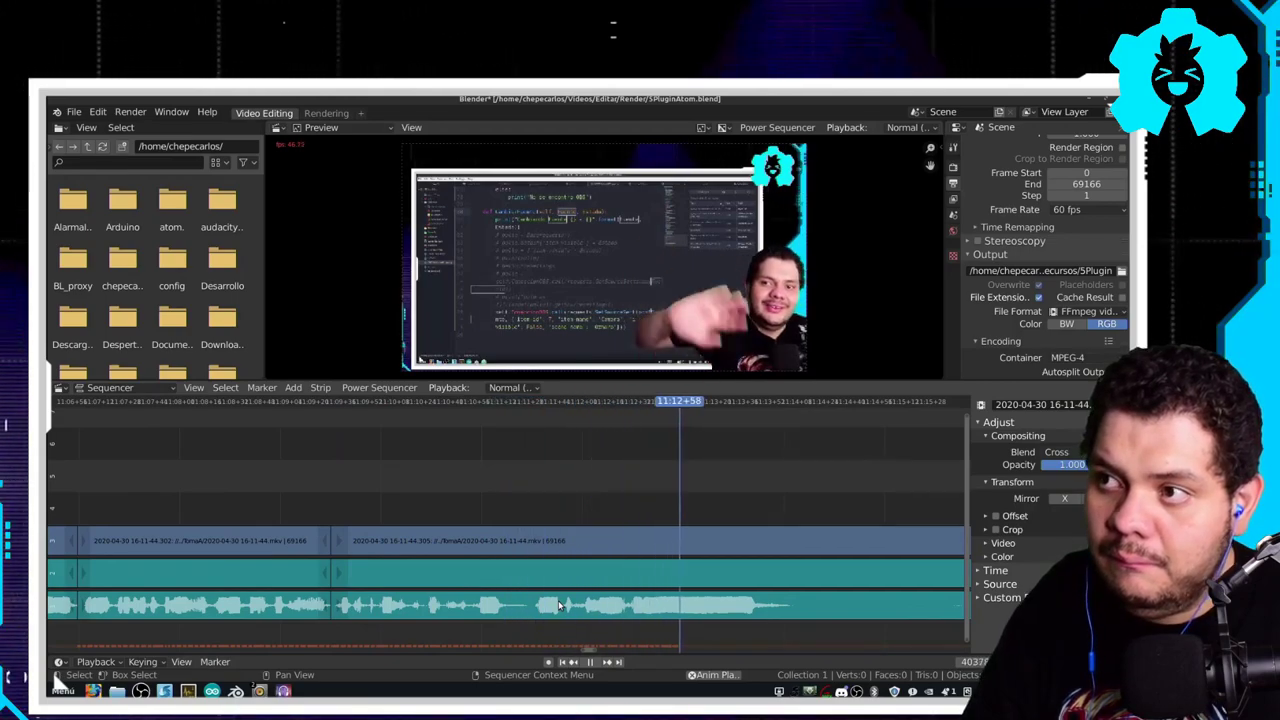
- Delete the video and audio after 11:13+48 so the recording ends there
{"action": "key", "text": "space"}
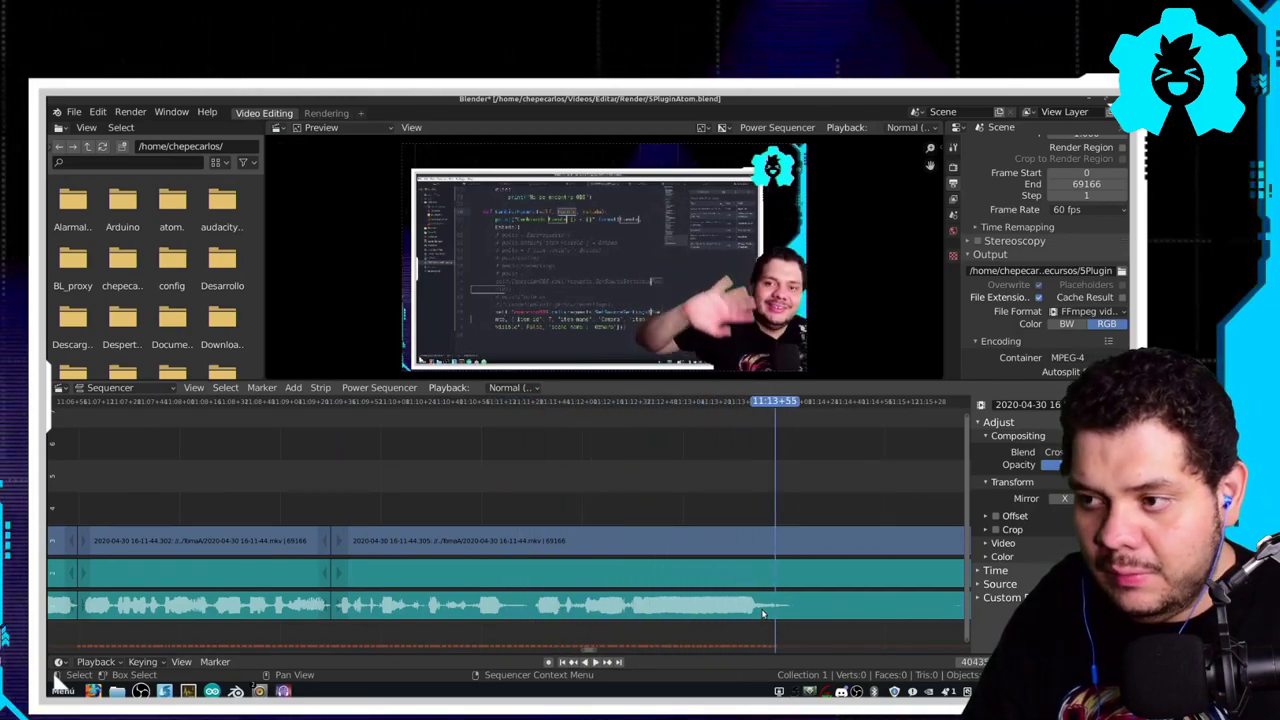
{"action": "left_click_drag", "start_coordinate": [772, 404], "coordinate": [765, 407]}
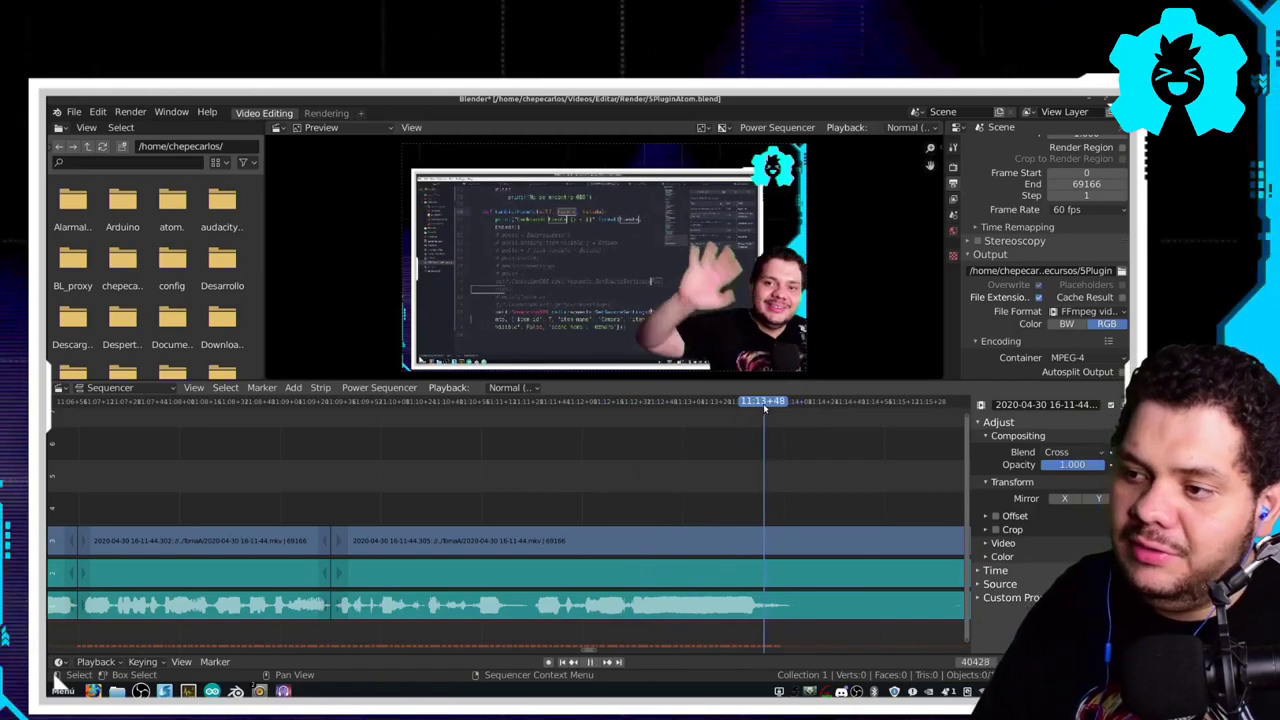
{"action": "left_click", "coordinate": [748, 530]}
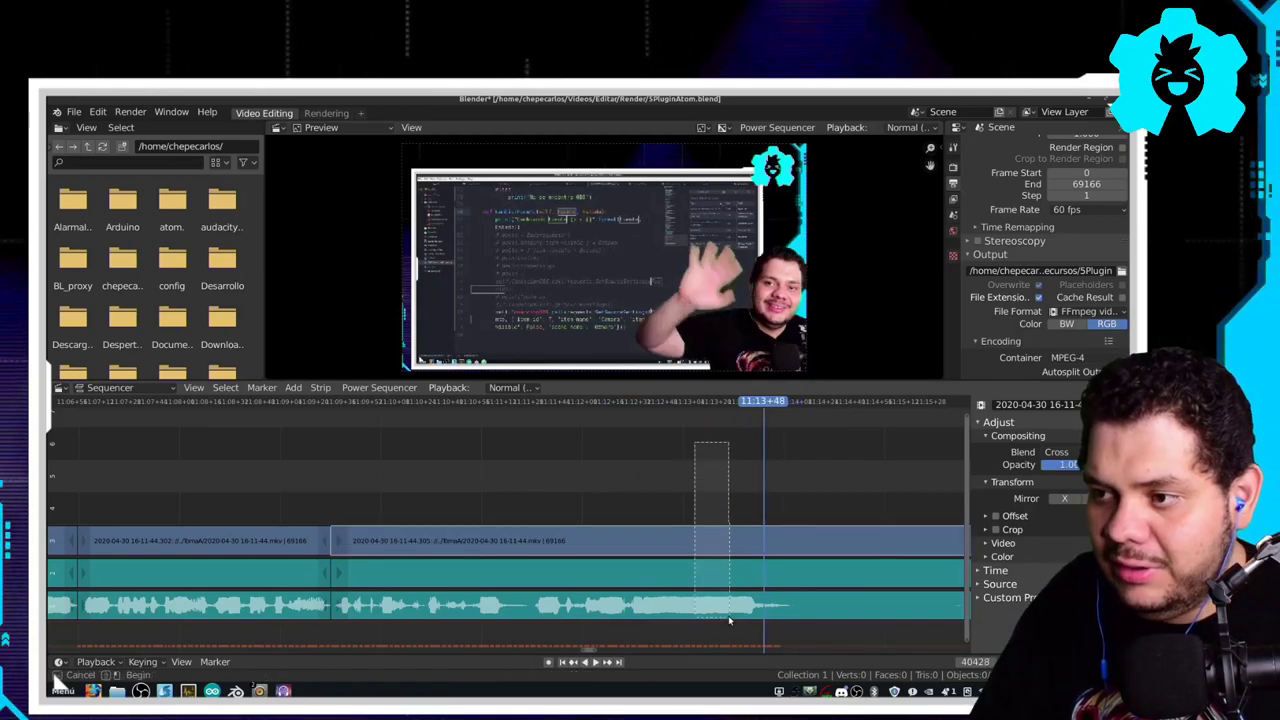
{"action": "left_click_drag", "start_coordinate": [729, 620], "coordinate": [729, 620]}
{"action": "left_click", "coordinate": [778, 561]}
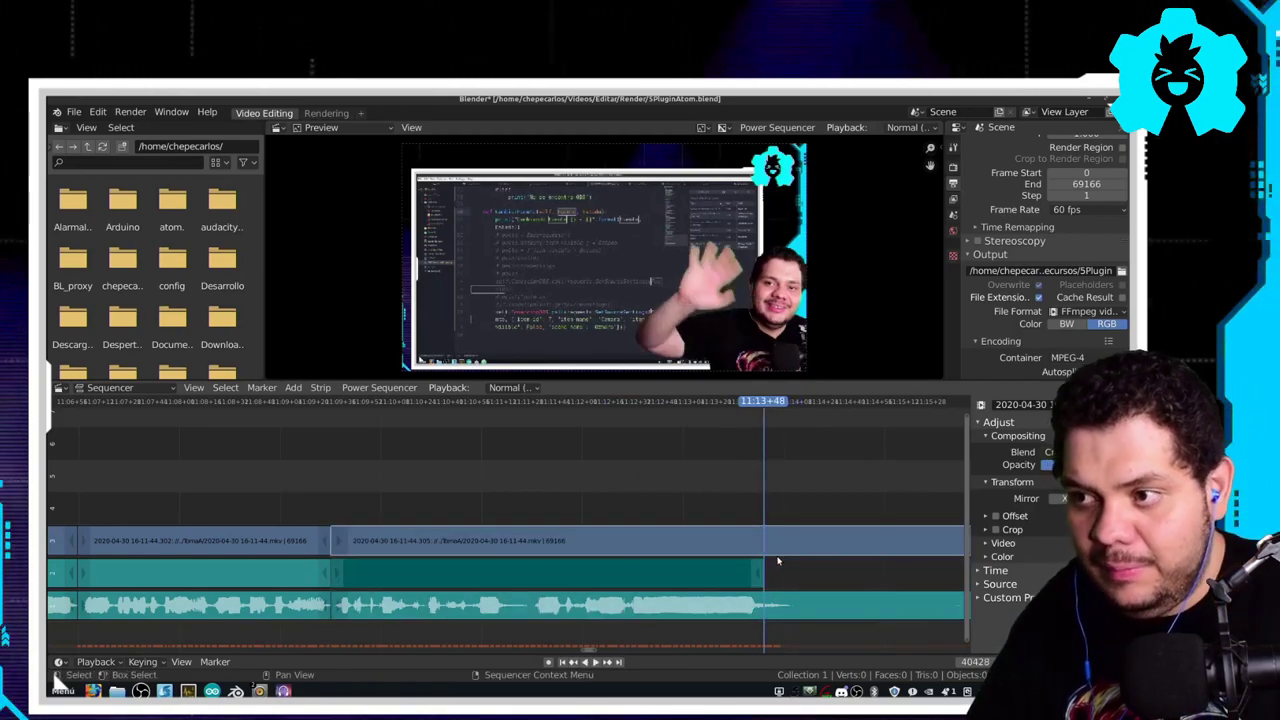
{"action": "key", "text": "Delete"}
{"action": "left_click", "coordinate": [792, 606]}
{"action": "key", "text": "Delete"}
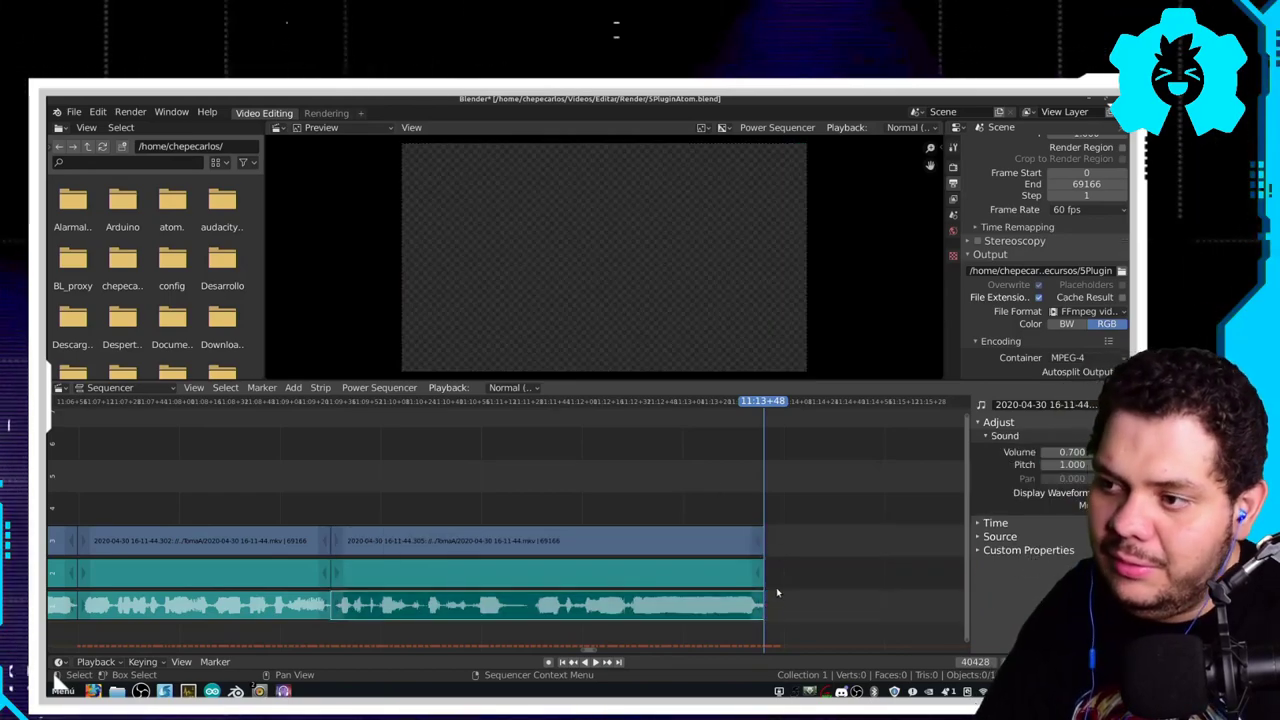
{"action": "left_click_drag", "start_coordinate": [750, 418], "coordinate": [604, 418]}
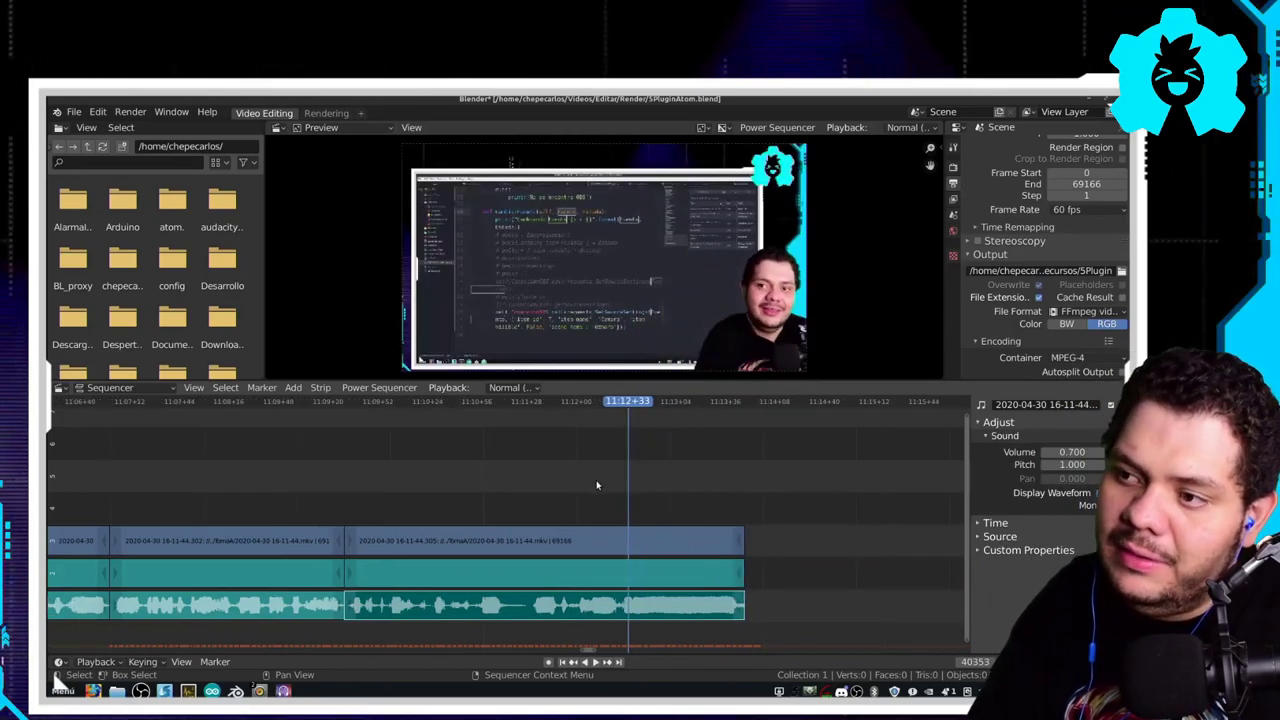
{"action": "scroll", "coordinate": [540, 491], "scroll_direction": "down", "scroll_amount": 4}
{"action": "scroll", "coordinate": [535, 495], "scroll_direction": "down", "scroll_amount": 3}
{"action": "scroll", "coordinate": [530, 498], "scroll_direction": "down", "scroll_amount": 2}
- Zoom and pan the timeline out until the whole edit, ending near 11:12, is visible
{"action": "scroll", "coordinate": [525, 500], "scroll_direction": "down", "scroll_amount": 1}
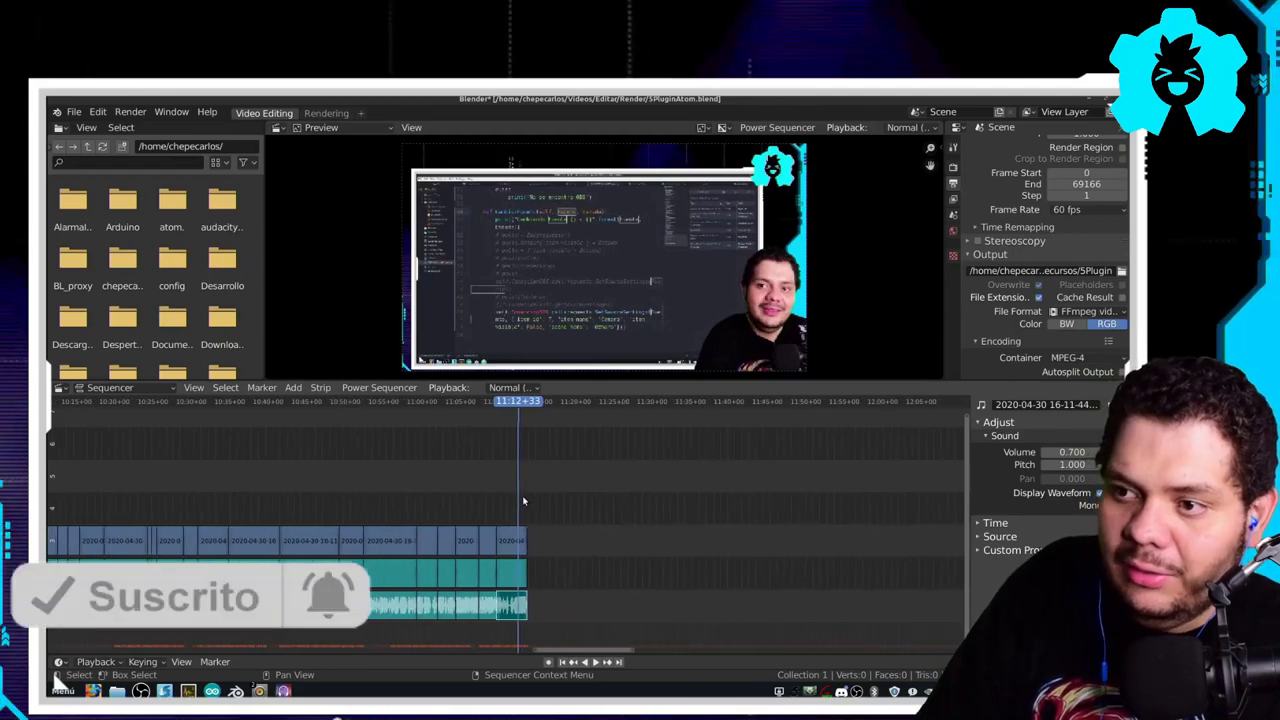
{"action": "scroll", "coordinate": [519, 507], "scroll_direction": "down", "scroll_amount": 2}
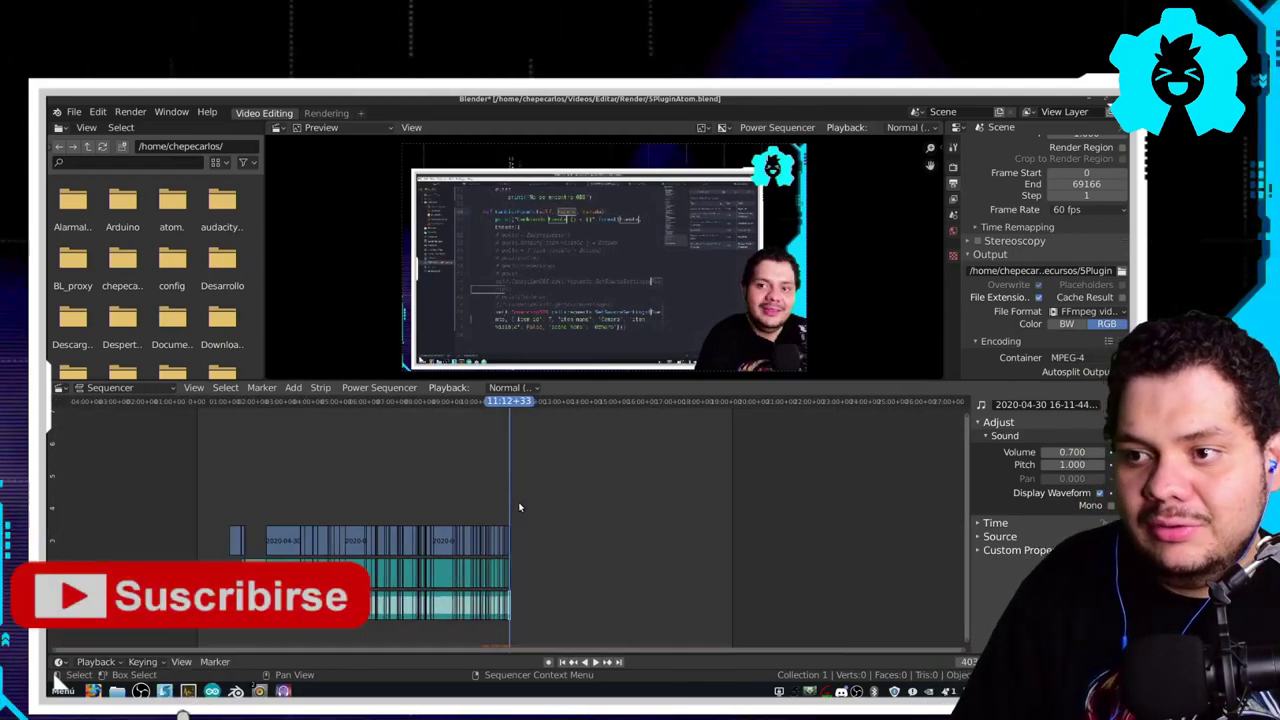
{"action": "left_click_drag", "start_coordinate": [451, 535], "coordinate": [672, 481]}
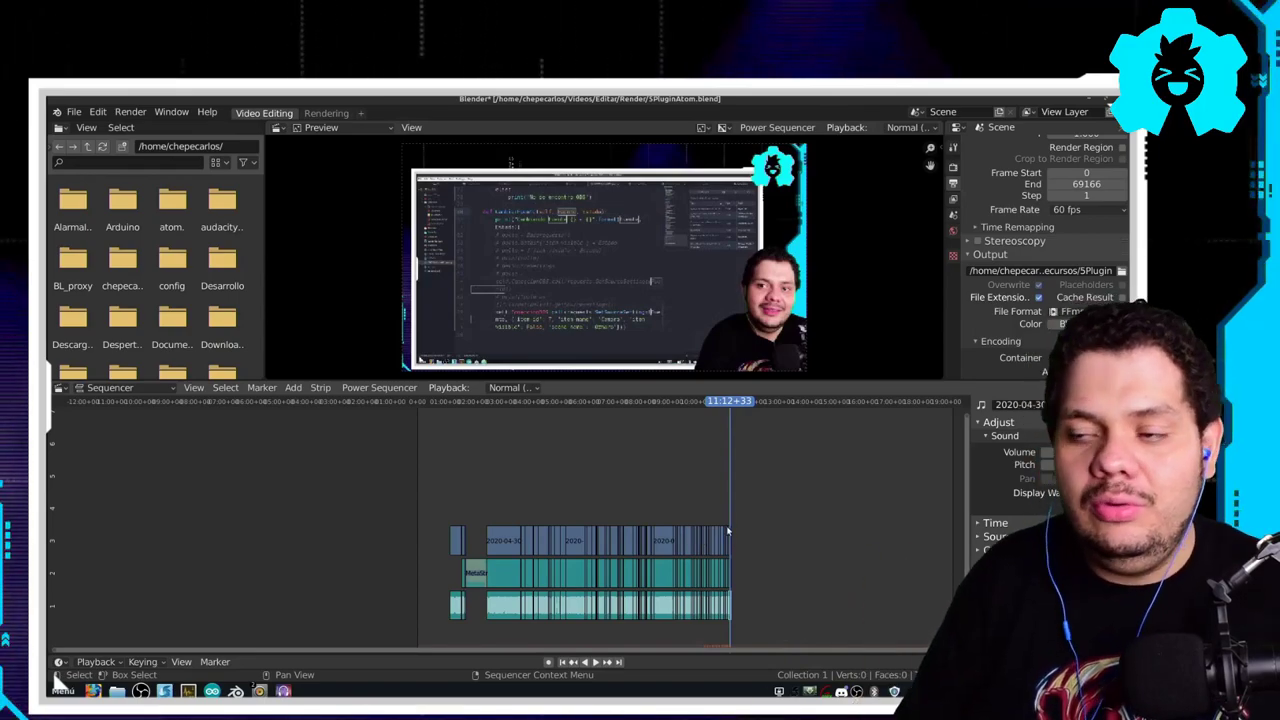
{"action": "scroll", "coordinate": [515, 540], "scroll_direction": "up", "scroll_amount": 6}
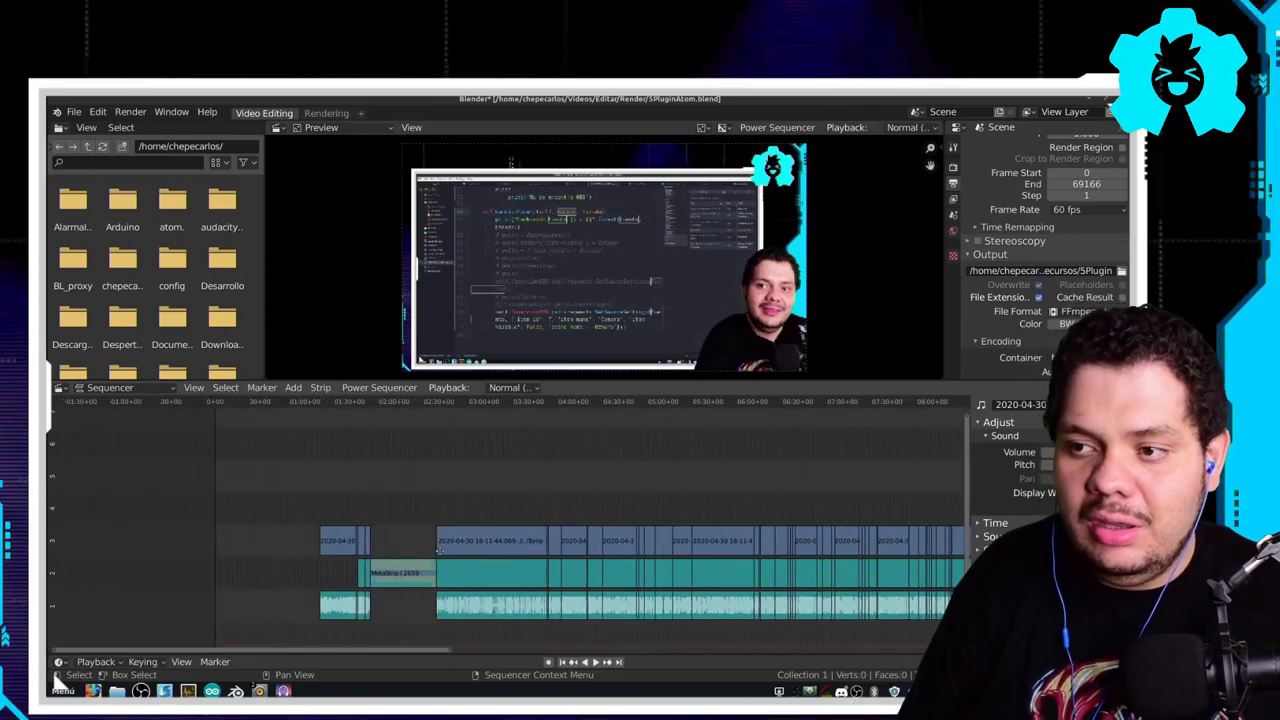
{"action": "scroll", "coordinate": [438, 550], "scroll_direction": "down", "scroll_amount": 2}
{"action": "scroll", "coordinate": [440, 540], "scroll_direction": "down", "scroll_amount": 2}
{"action": "scroll", "coordinate": [445, 520], "scroll_direction": "down", "scroll_amount": 2}
{"action": "scroll", "coordinate": [451, 492], "scroll_direction": "down", "scroll_amount": 2}
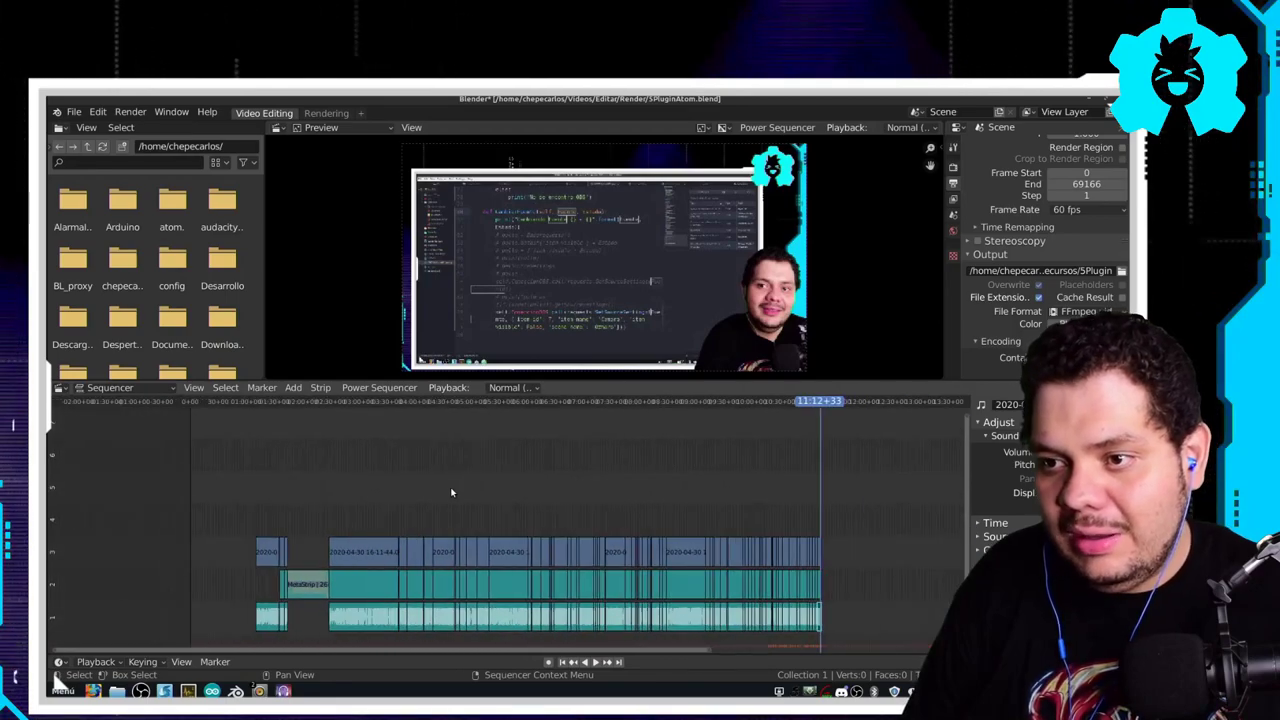
{"action": "scroll", "coordinate": [690, 520], "scroll_direction": "down", "scroll_amount": 1}
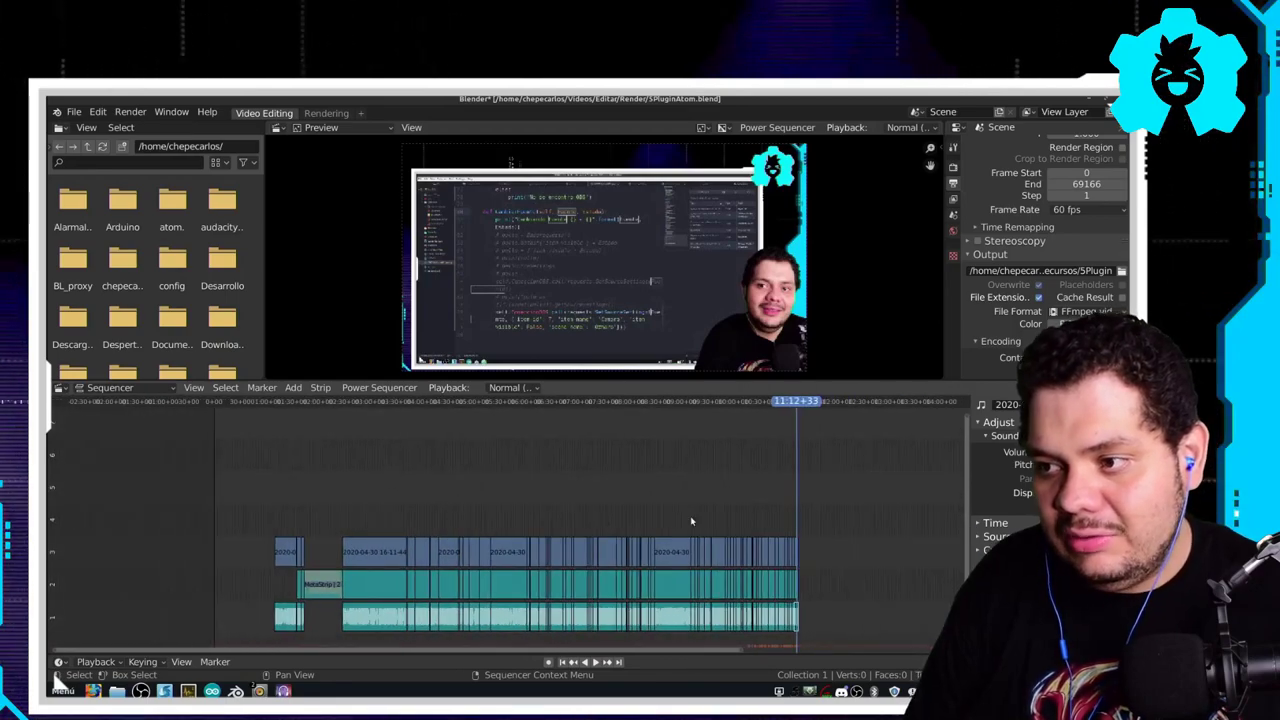
{"action": "left_click", "coordinate": [595, 484]}
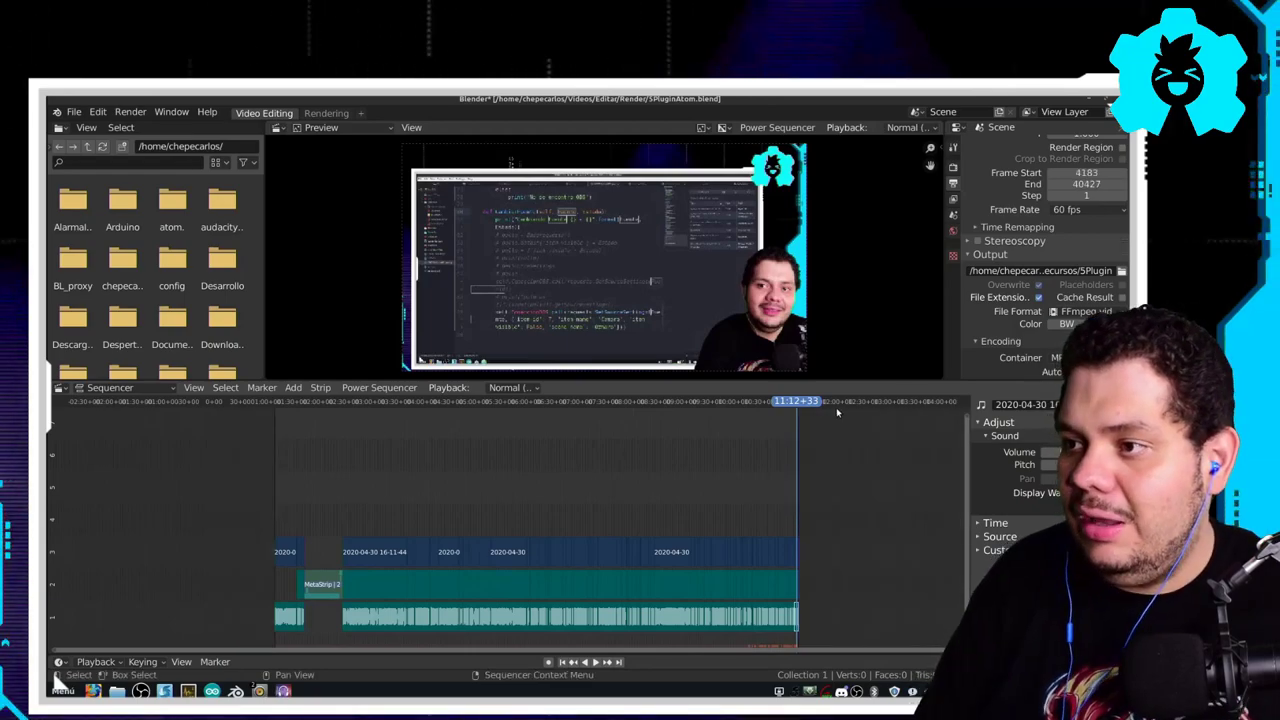
{"action": "left_click", "coordinate": [800, 406]}
{"action": "left_click_drag", "start_coordinate": [775, 407], "coordinate": [278, 416]}
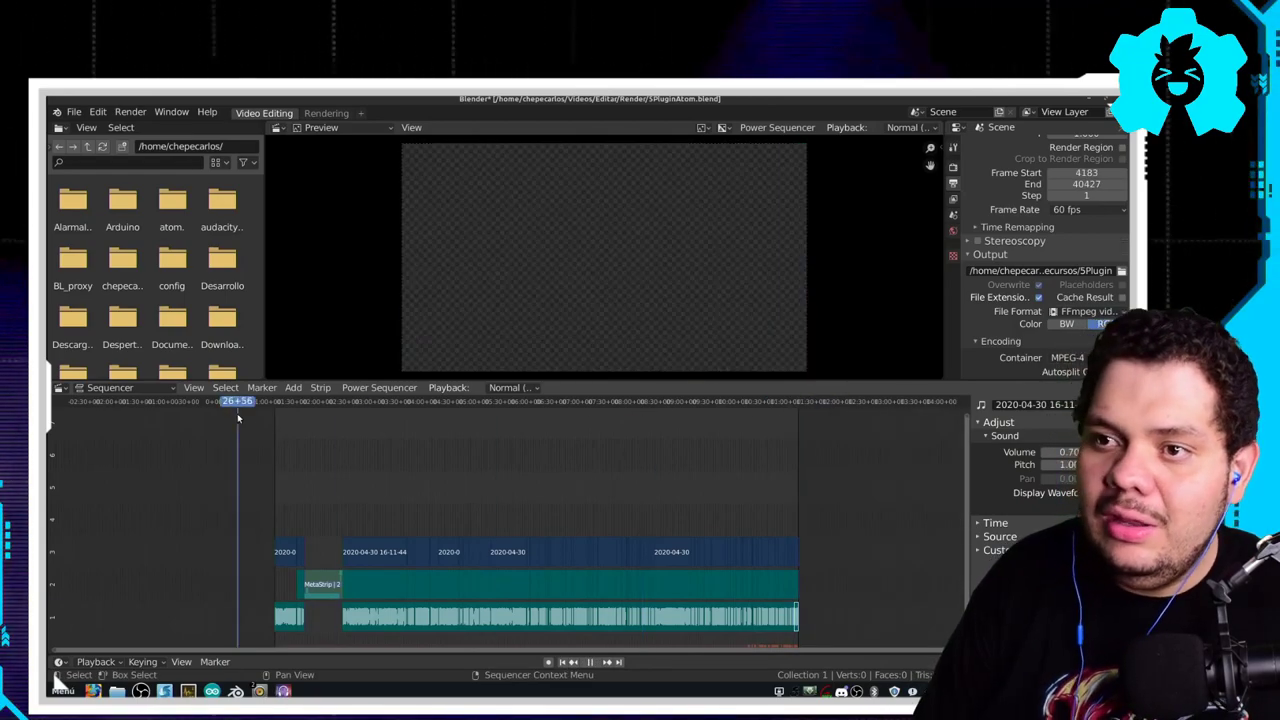
{"action": "key", "text": "space"}
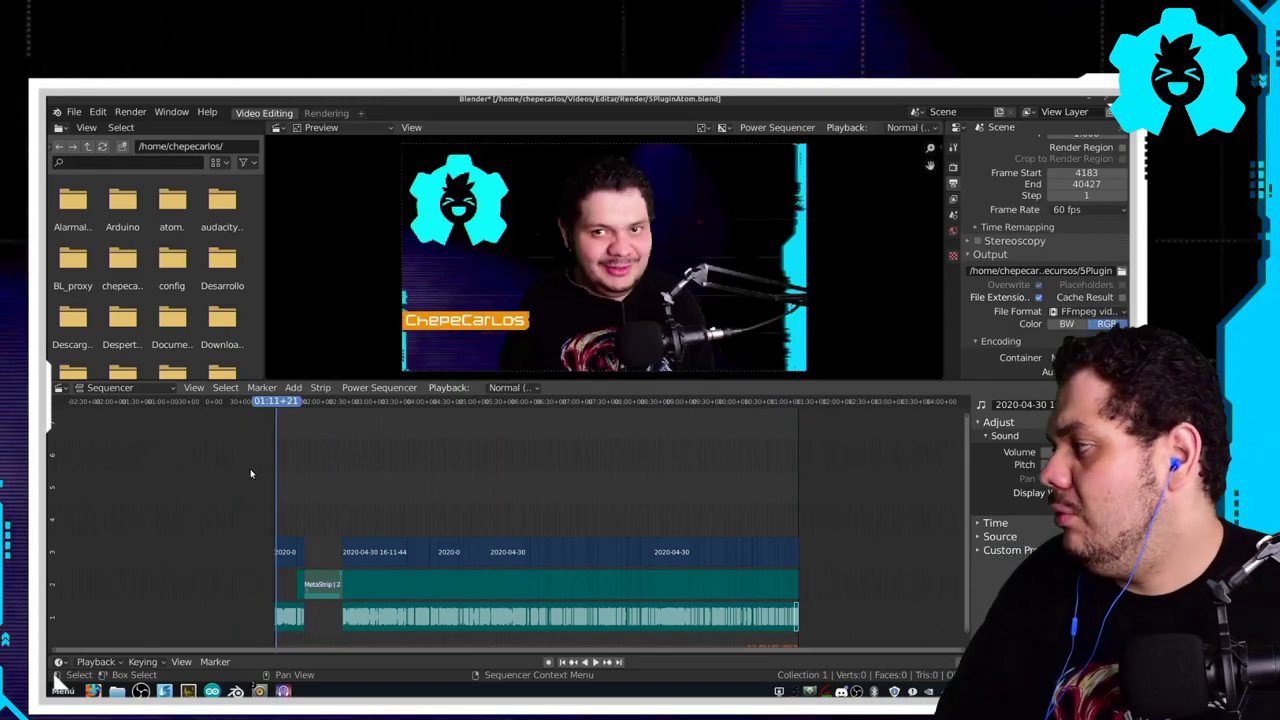
{"action": "key", "text": "Home"}
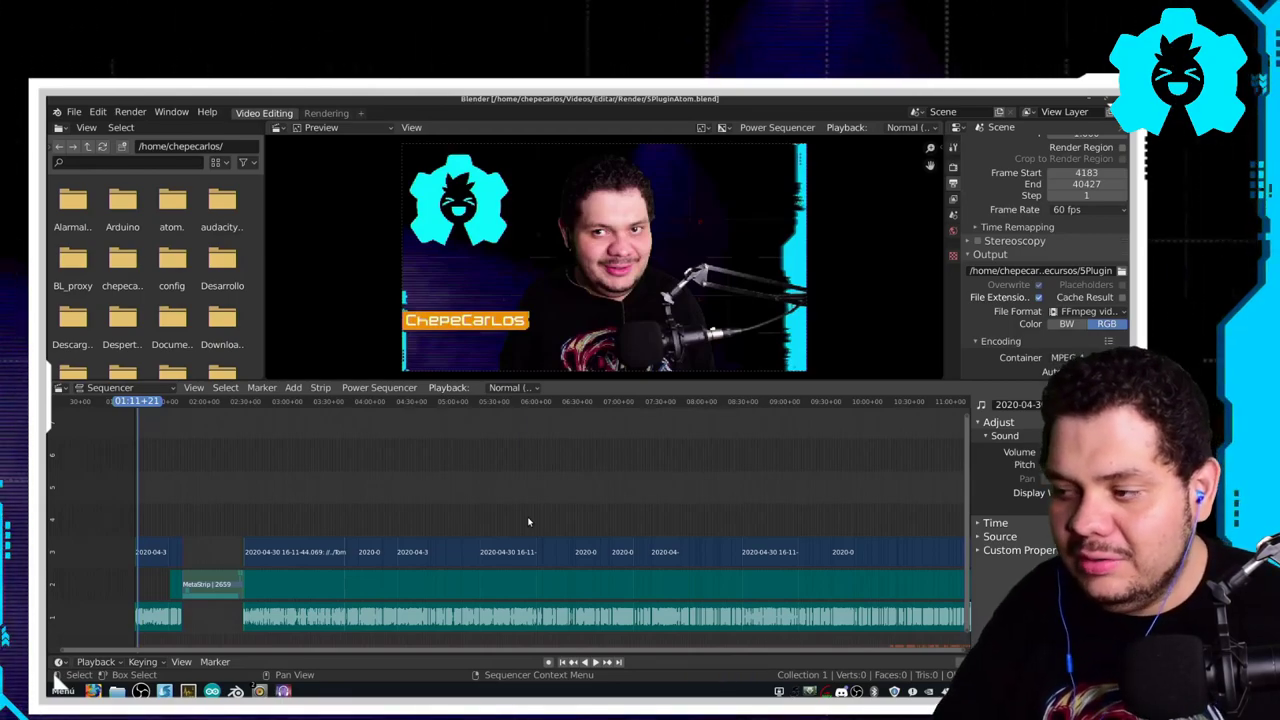
{"action": "scroll", "coordinate": [401, 517], "scroll_direction": "up", "scroll_amount": 1}
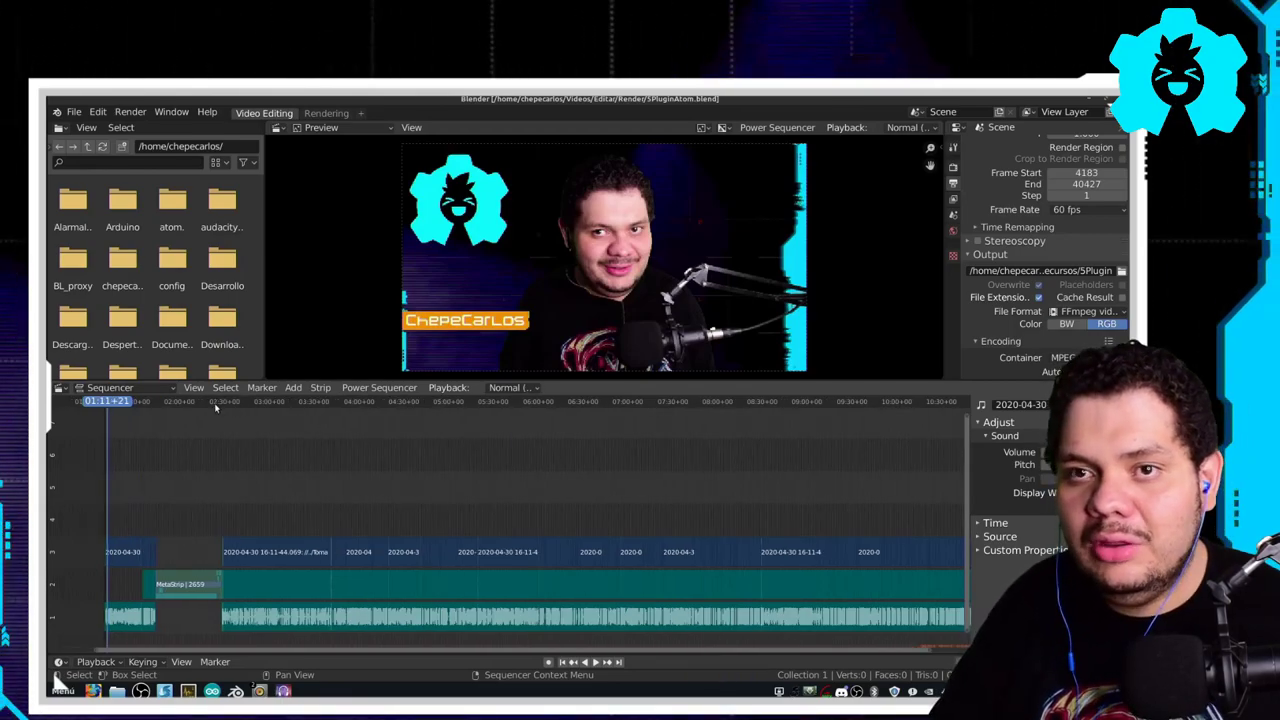
{"action": "key", "text": "space"}
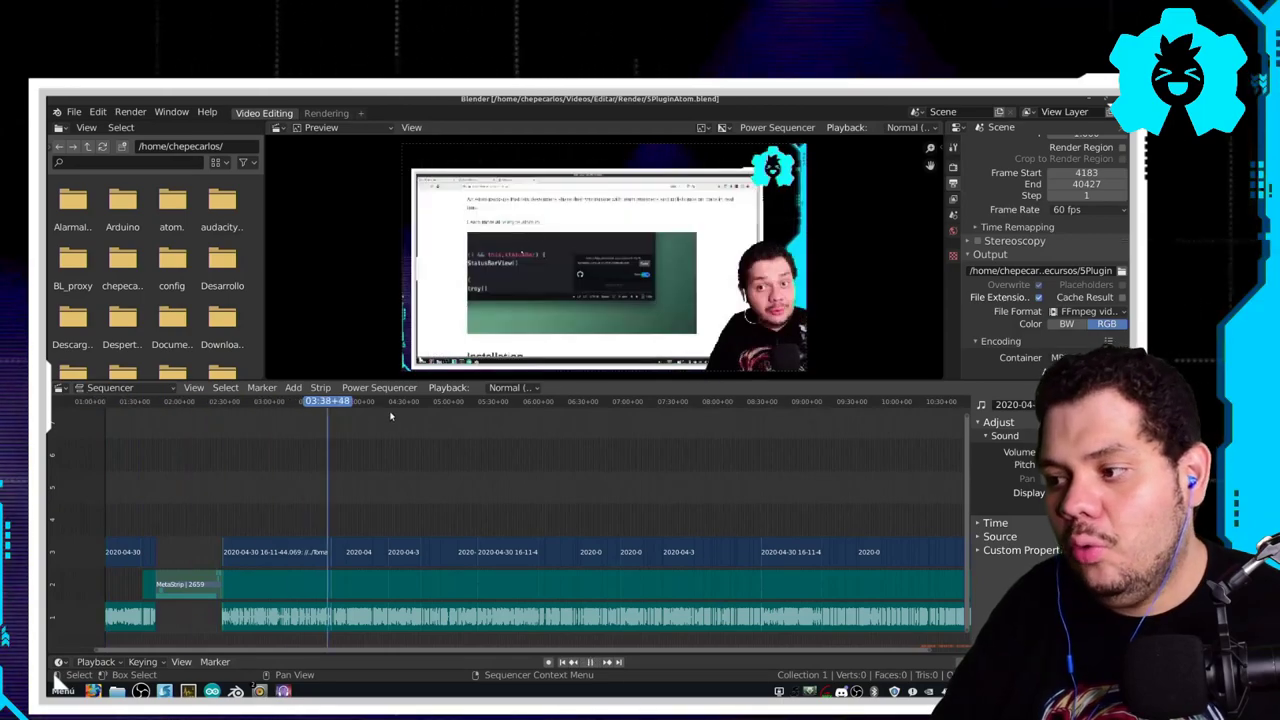
{"action": "mouse_move", "coordinate": [219, 418]}
{"action": "left_mouse_down"}
{"action": "mouse_move", "coordinate": [794, 441]}
{"action": "mouse_move", "coordinate": [619, 457]}
{"action": "left_mouse_up"}
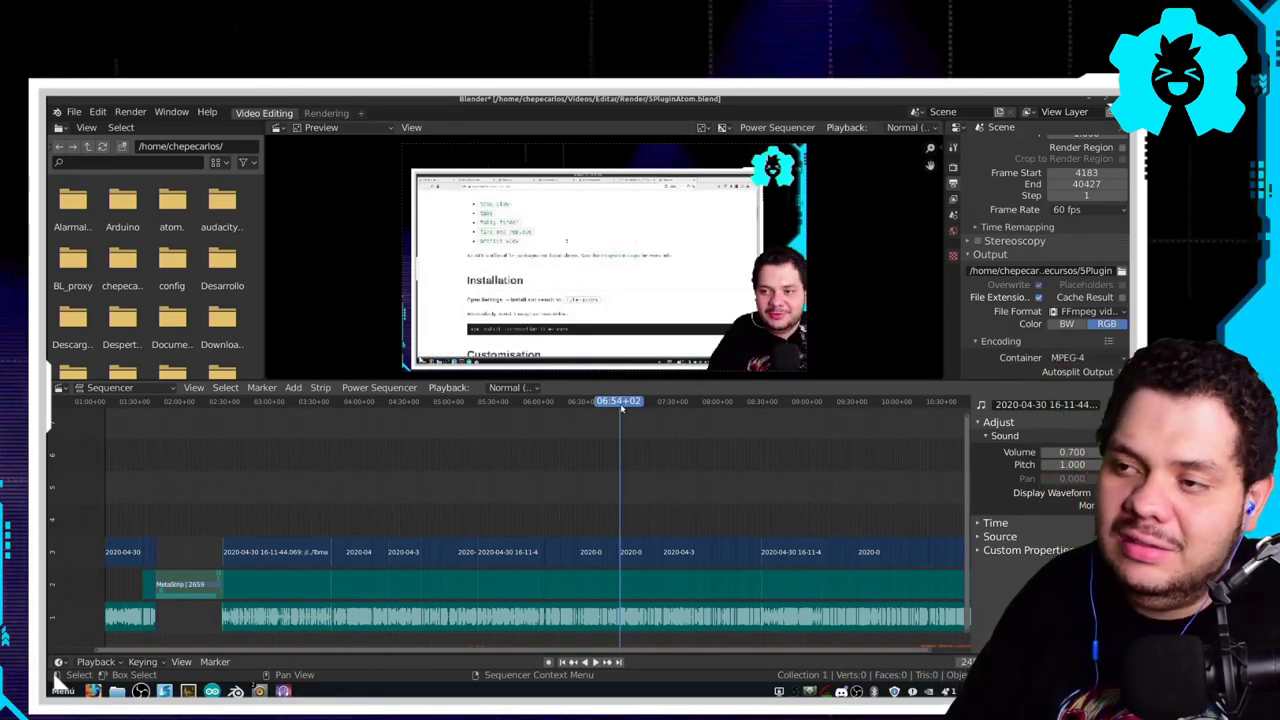
{"action": "mouse_move", "coordinate": [621, 408]}
{"action": "left_mouse_down"}
{"action": "mouse_move", "coordinate": [828, 428]}
{"action": "mouse_move", "coordinate": [122, 457]}
{"action": "mouse_move", "coordinate": [776, 468]}
{"action": "mouse_move", "coordinate": [447, 490]}
{"action": "left_mouse_up"}
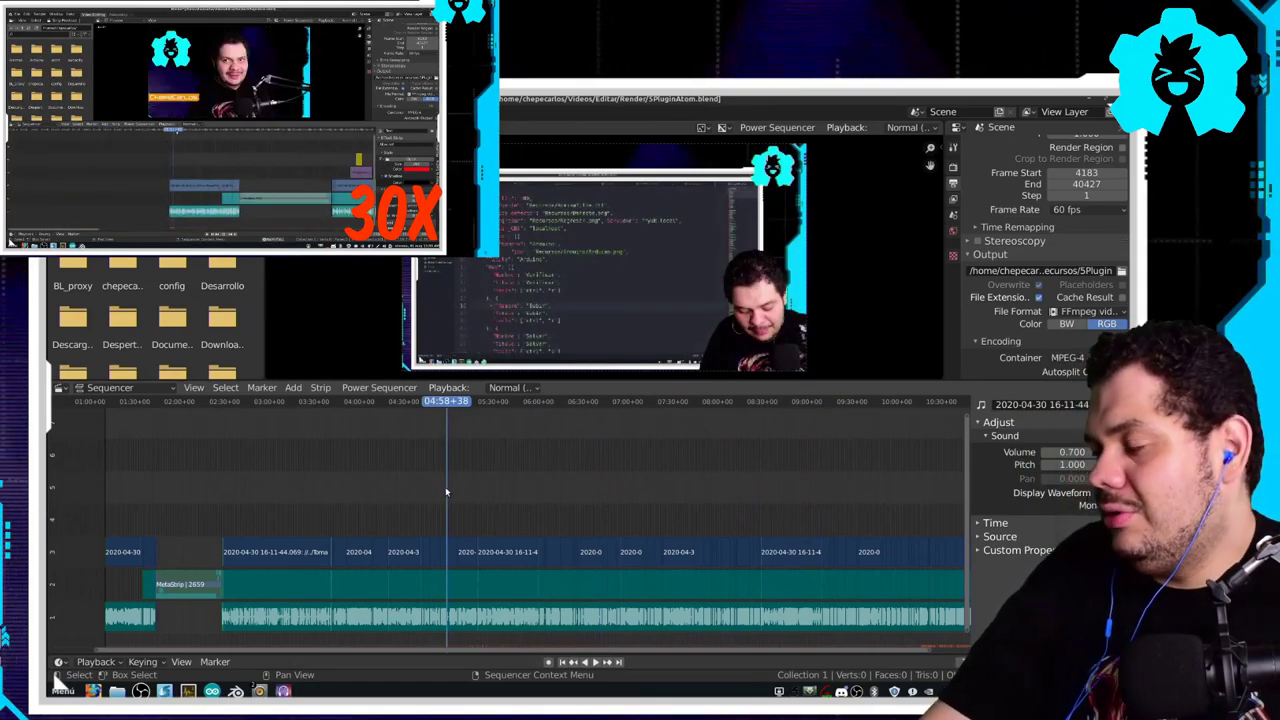
- Put the playhead at 02:34+05 and add a new text strip there
{"action": "scroll", "coordinate": [388, 516], "scroll_direction": "up", "scroll_amount": 3}
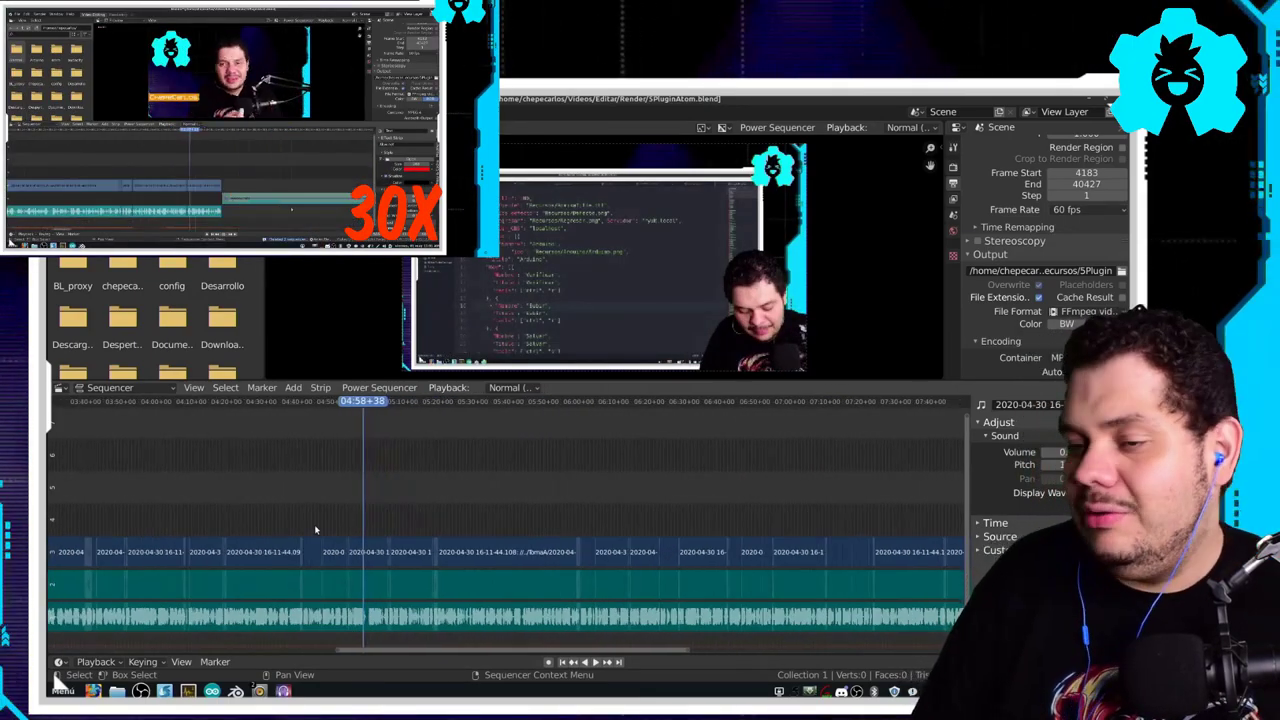
{"action": "scroll", "coordinate": [566, 463], "scroll_direction": "left", "scroll_amount": 10}
{"action": "scroll", "coordinate": [675, 422], "scroll_direction": "left", "scroll_amount": 2}
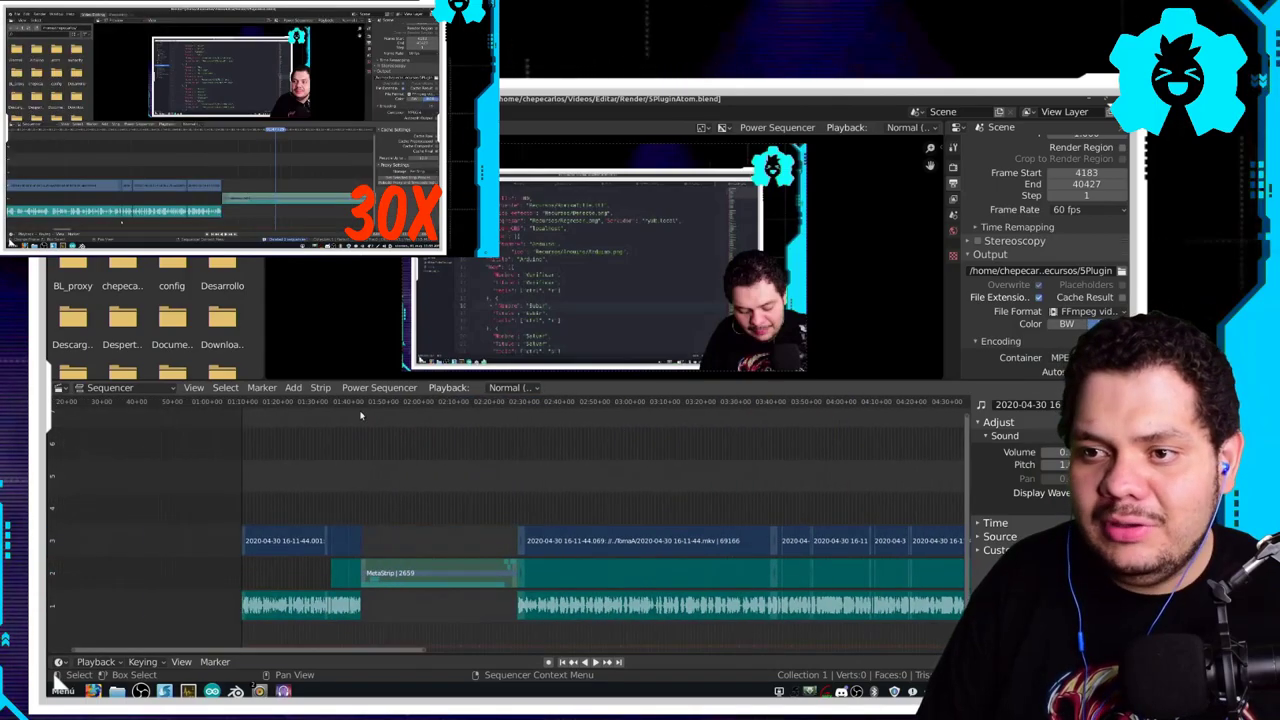
{"action": "left_click_drag", "start_coordinate": [560, 402], "coordinate": [540, 402]}
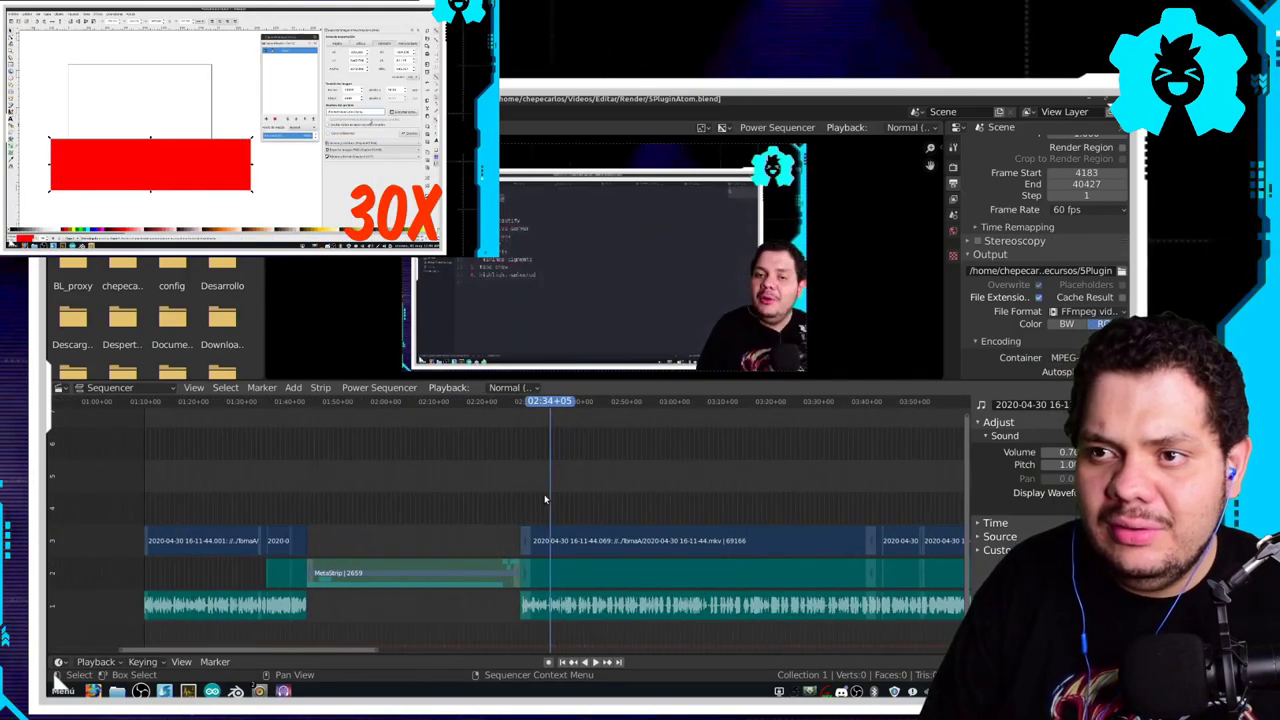
{"action": "scroll", "coordinate": [535, 500], "scroll_direction": "up", "scroll_amount": 3}
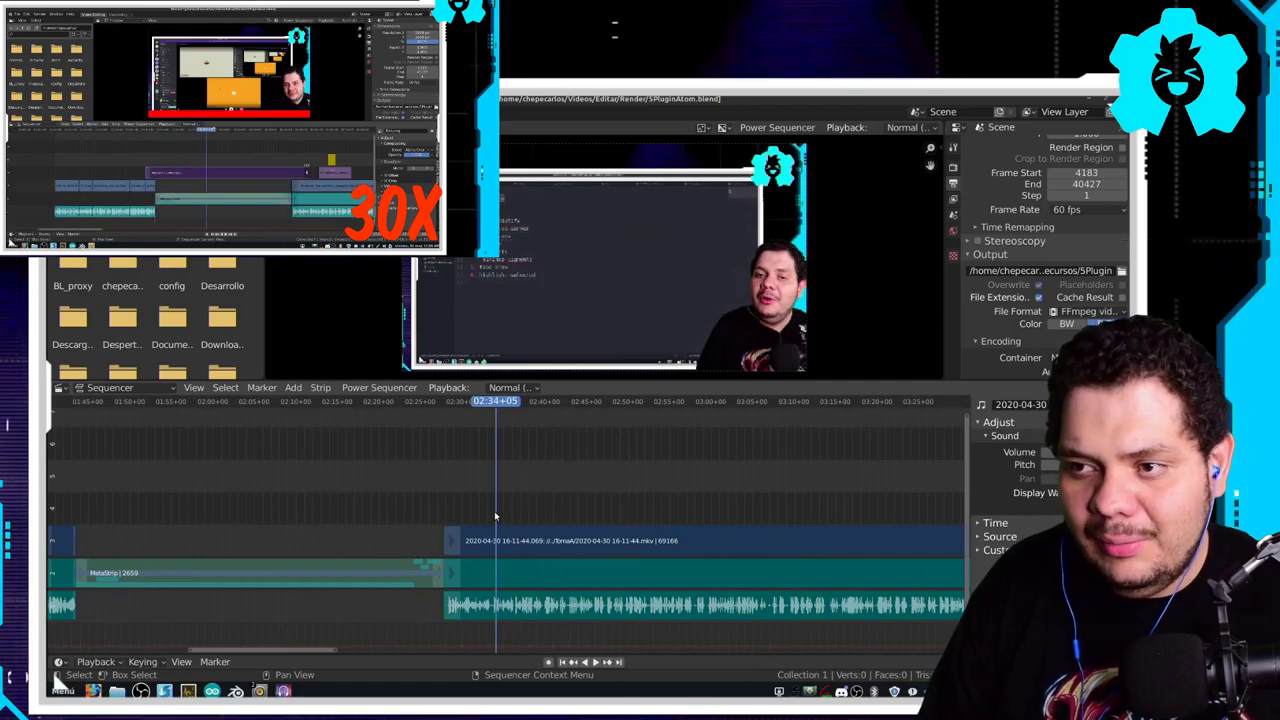
{"action": "key", "text": "shift+a"}
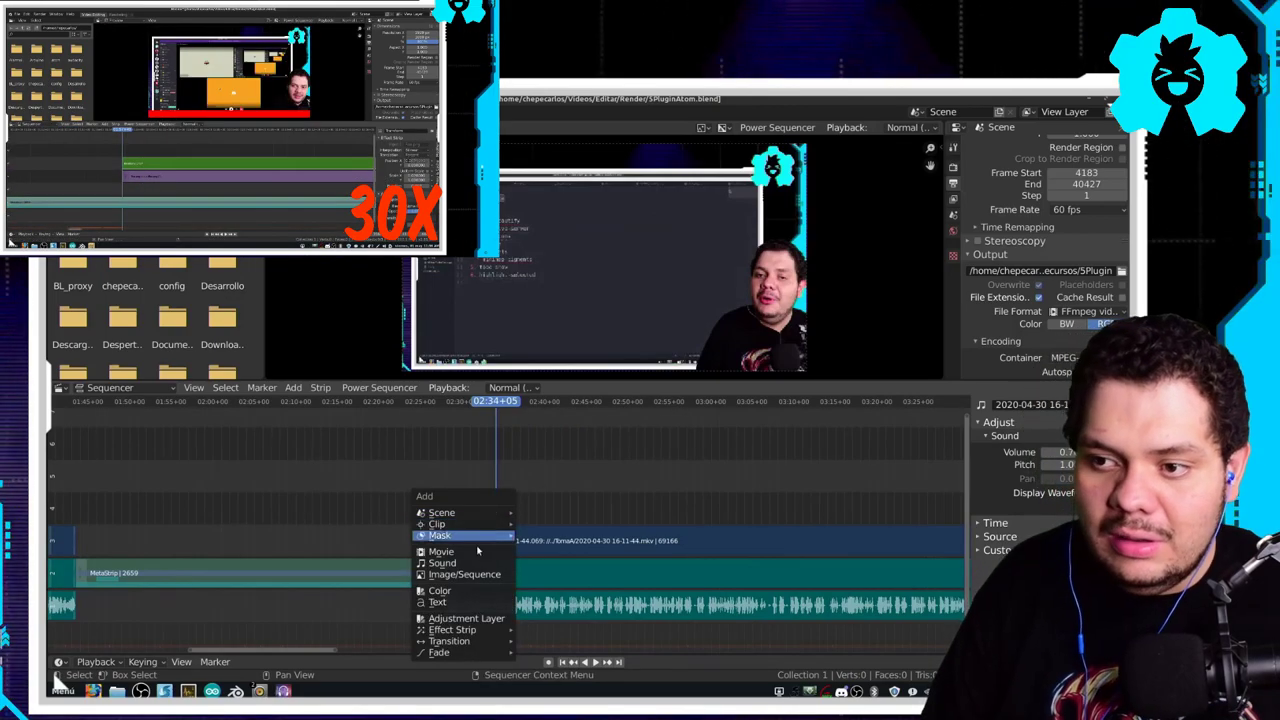
{"action": "left_click", "coordinate": [438, 602]}
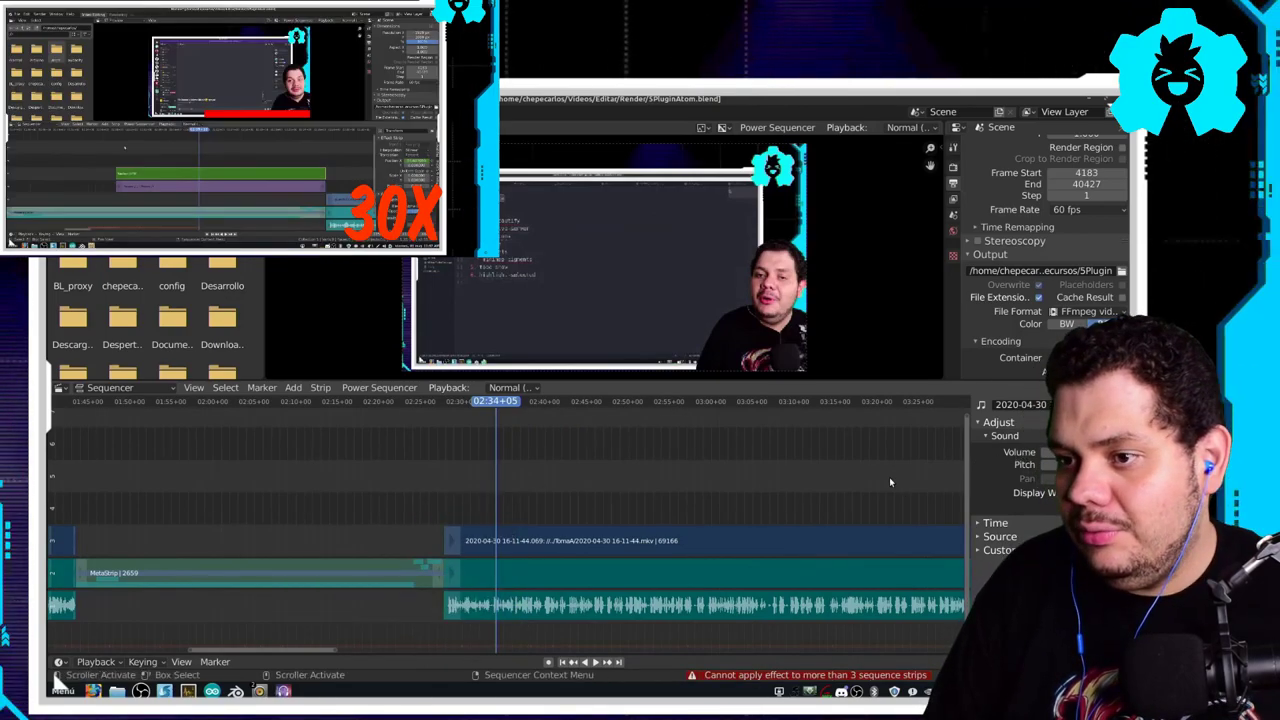
{"action": "scroll", "coordinate": [507, 480], "scroll_direction": "up", "scroll_amount": 2}
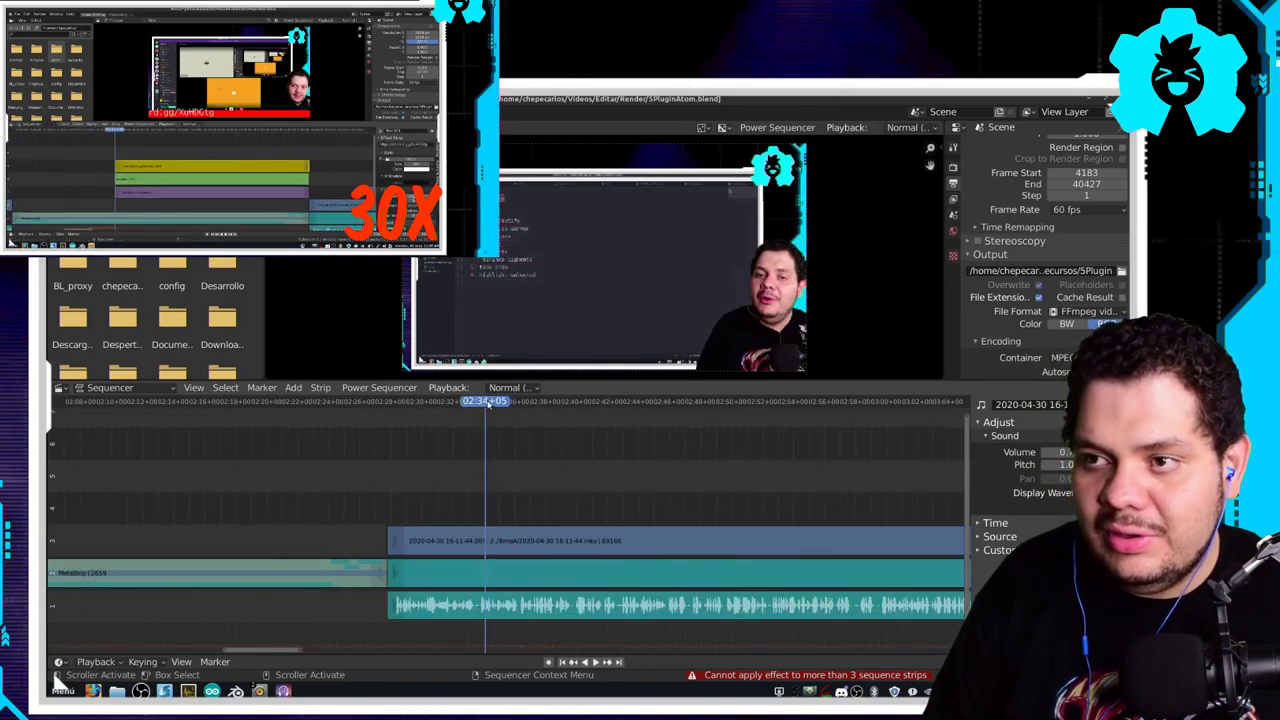
{"action": "key", "text": "shift+a"}
{"action": "left_click", "coordinate": [486, 508]}
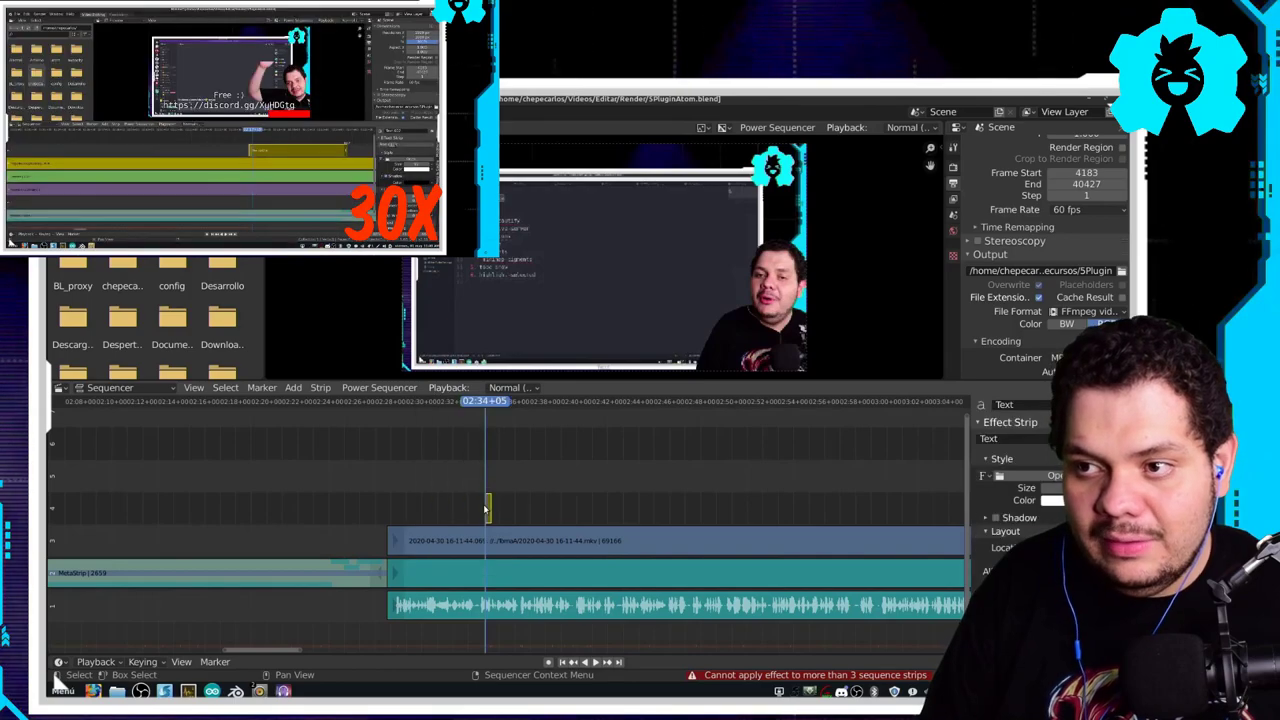
- Make the text read 'Alsw.net' at size 268, shift it sideways, and move the playhead to 02:36+29
{"action": "left_click", "coordinate": [1008, 438]}
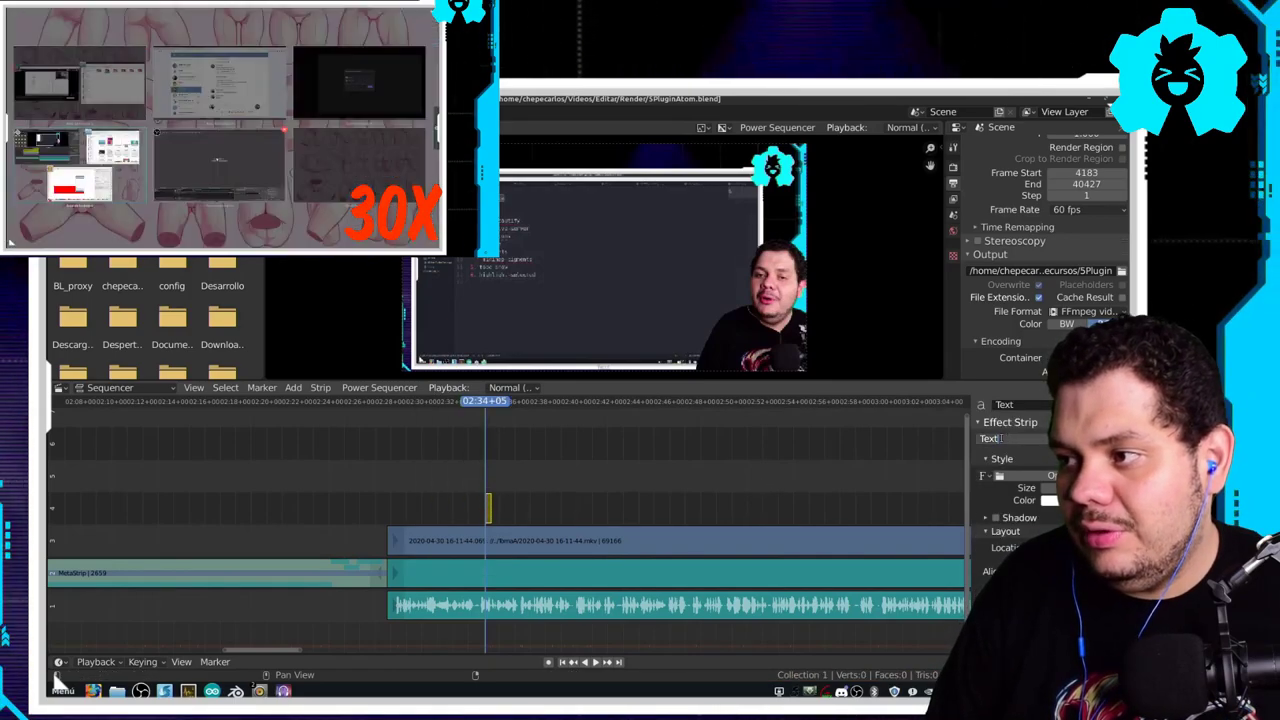
{"action": "type", "text": "al"}
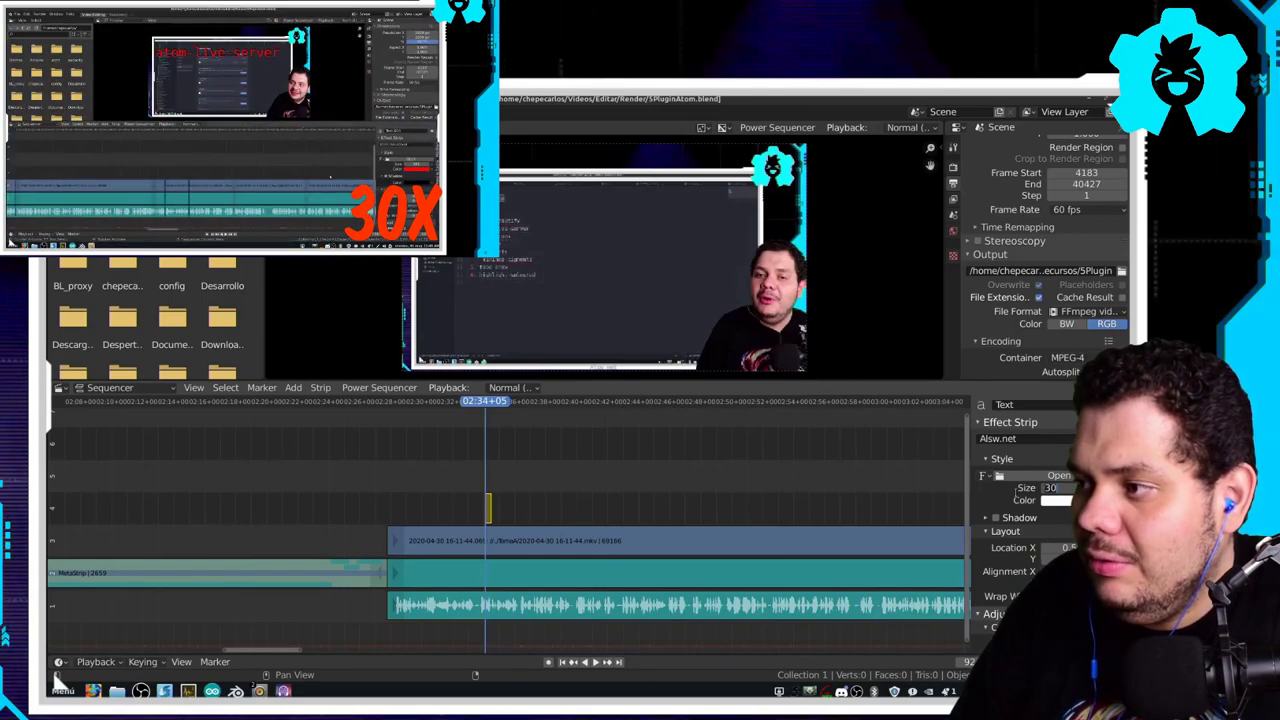
{"action": "left_click_drag", "start_coordinate": [1060, 487], "coordinate": [1075, 487]}
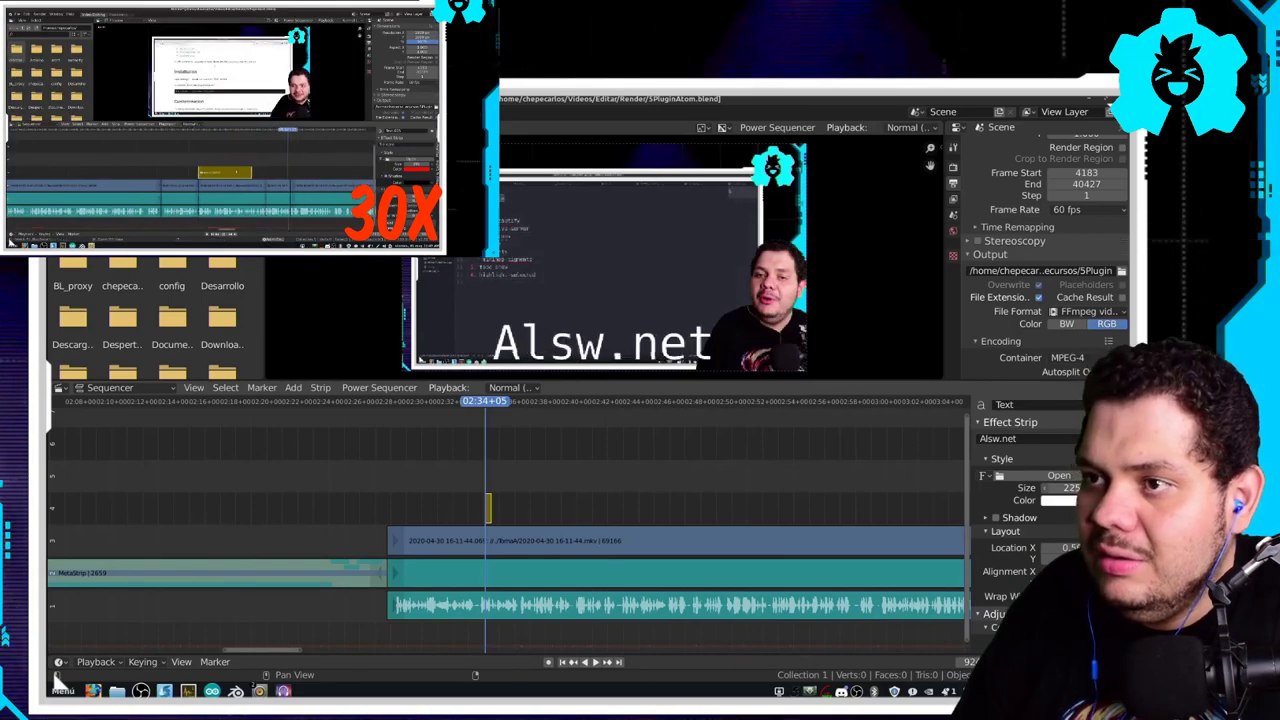
{"action": "left_click_drag", "start_coordinate": [1060, 548], "coordinate": [1075, 559]}
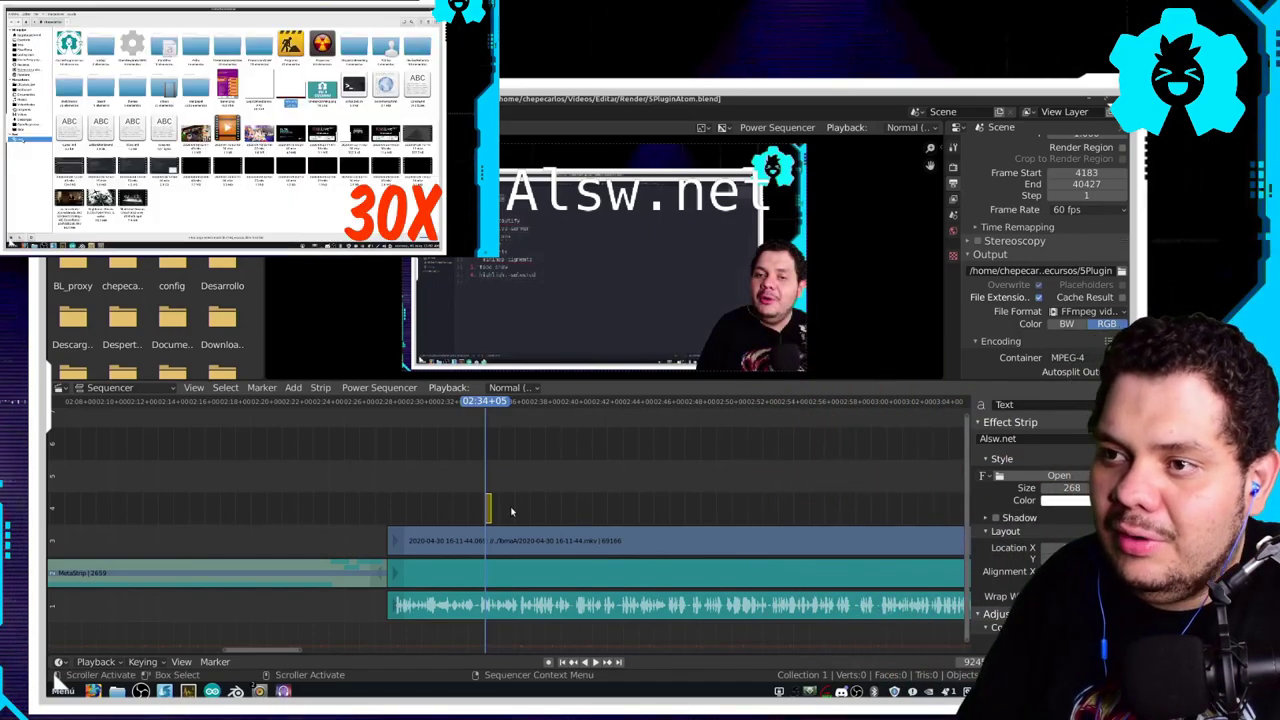
{"action": "left_click", "coordinate": [522, 401]}
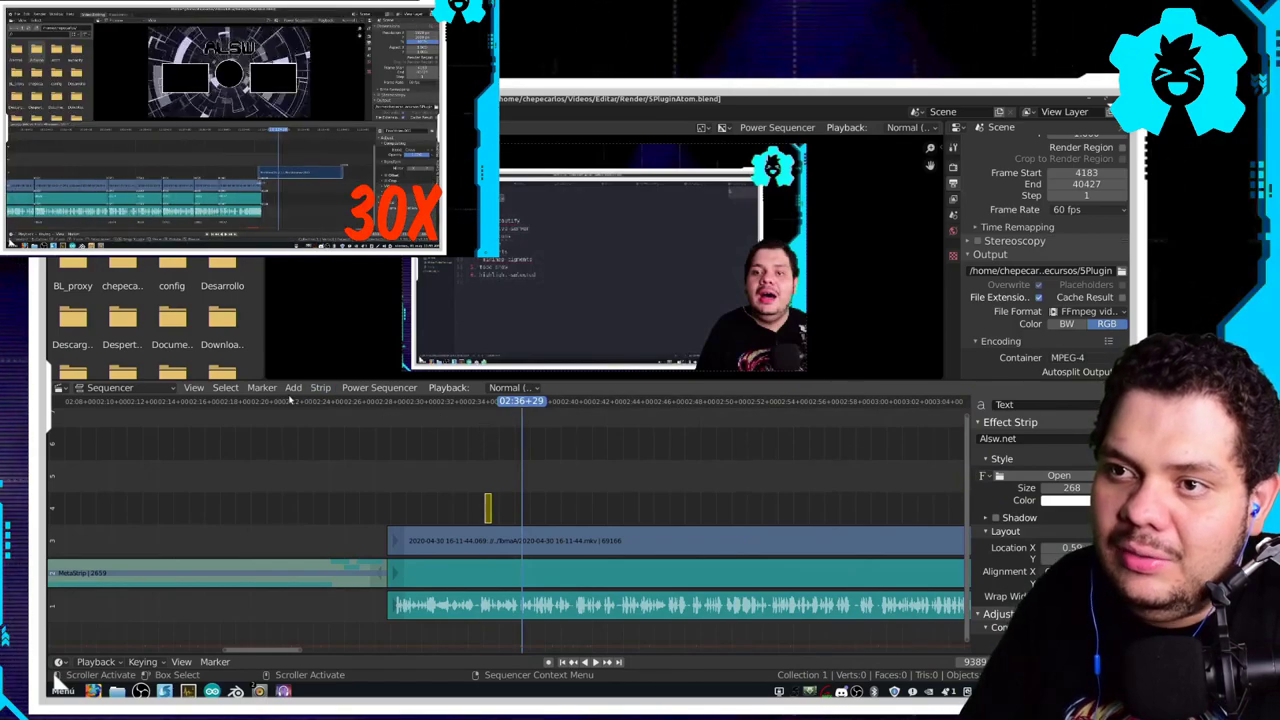
{"action": "left_click", "coordinate": [287, 388]}
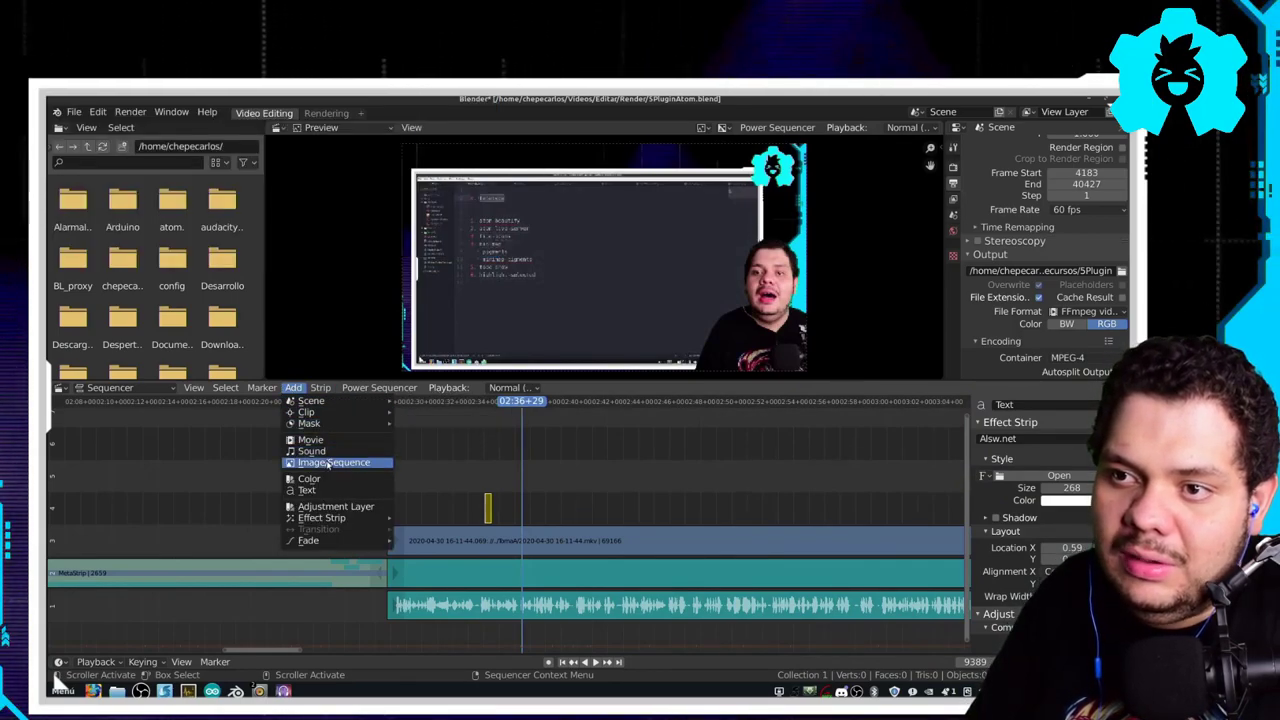
- Add the pink illustration from the Imágenes folder as an image strip
{"action": "left_click", "coordinate": [327, 463]}
{"action": "left_click", "coordinate": [352, 280]}
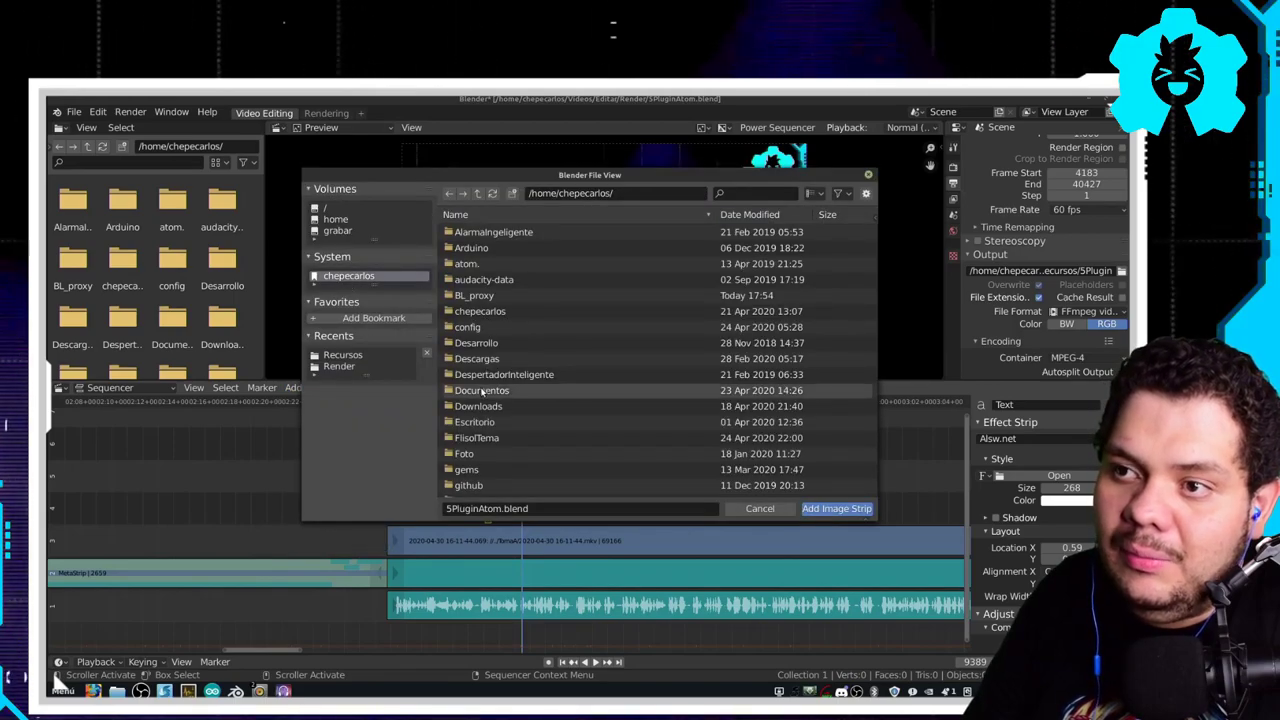
{"action": "scroll", "coordinate": [476, 400], "scroll_direction": "down", "scroll_amount": 3}
{"action": "scroll", "coordinate": [474, 418], "scroll_direction": "down", "scroll_amount": 3}
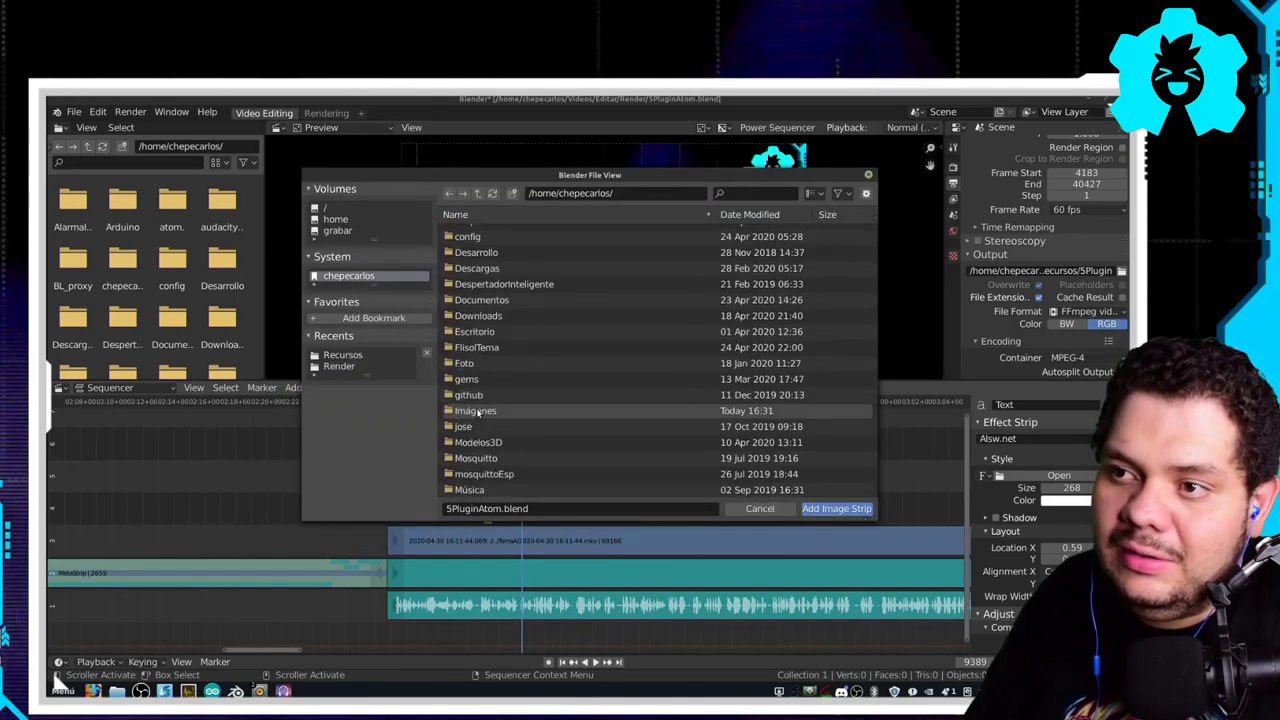
{"action": "left_click", "coordinate": [478, 413]}
{"action": "left_click", "coordinate": [822, 505]}
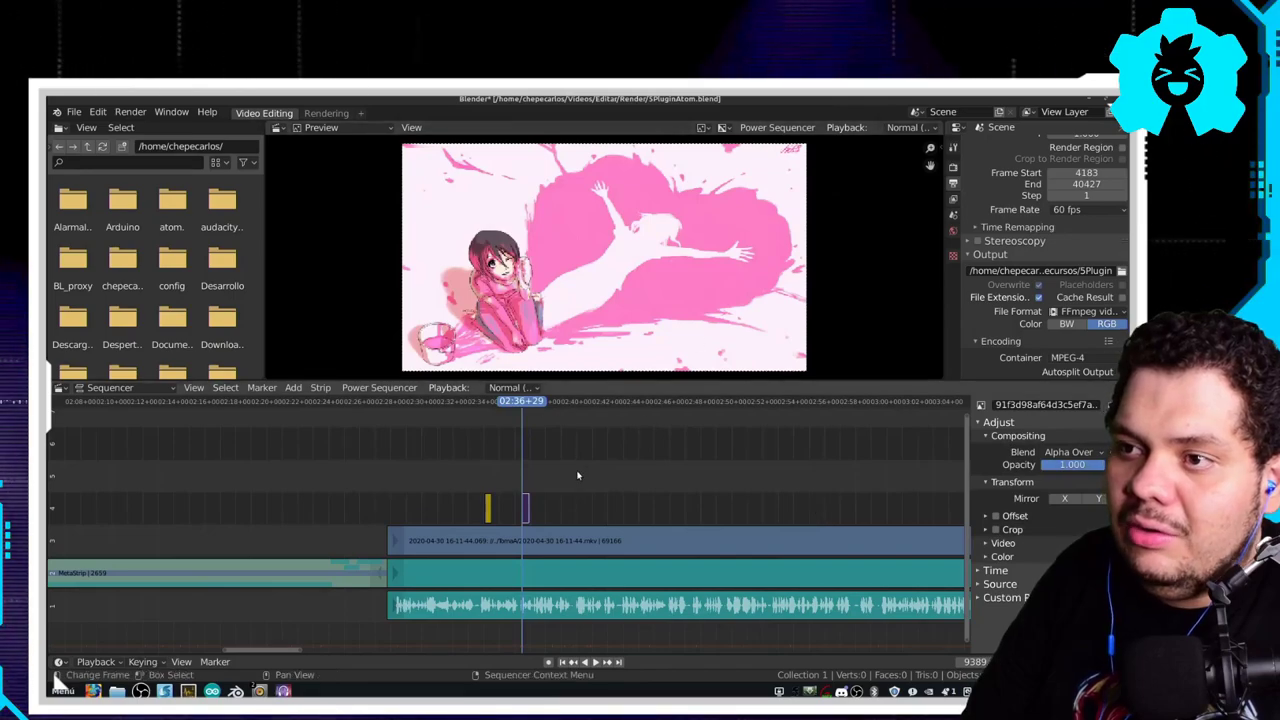
- Lengthen the image strip to about frame 10033 and stretch the Alsw.net text strip's duration
{"action": "scroll", "coordinate": [537, 497], "scroll_direction": "up", "scroll_amount": 3}
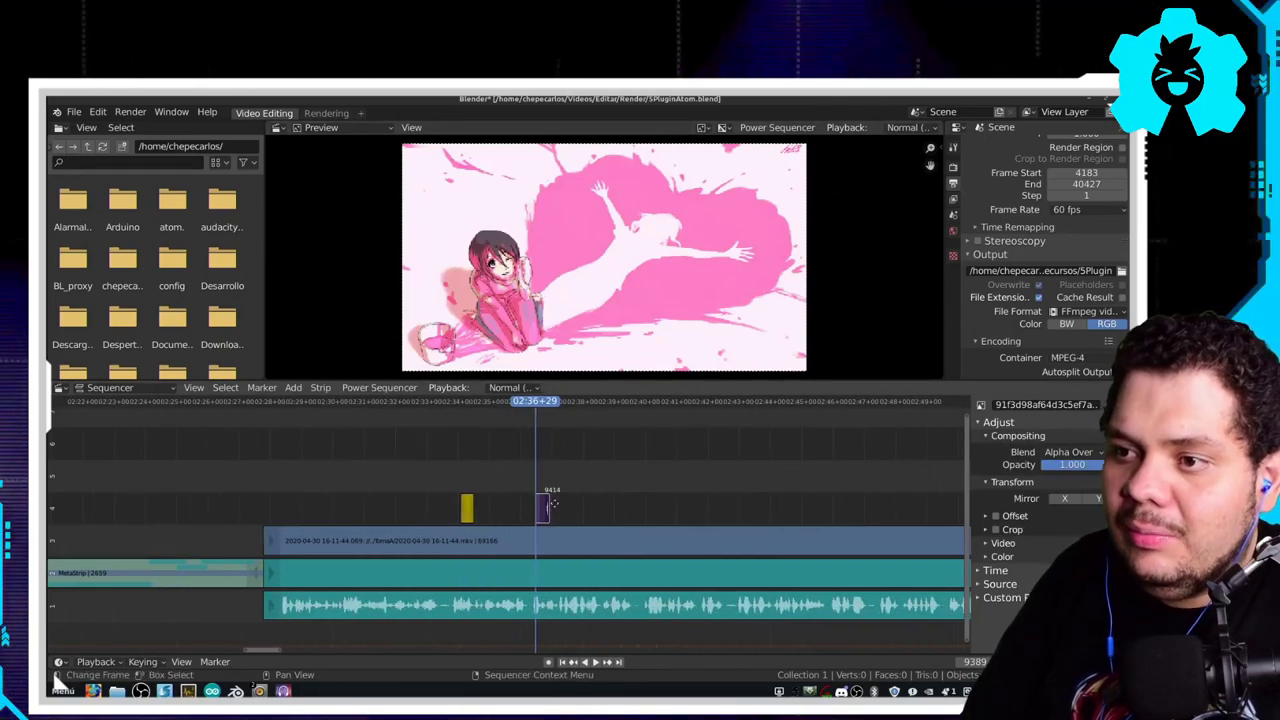
{"action": "mouse_move", "coordinate": [552, 503]}
{"action": "left_mouse_down"}
{"action": "mouse_move", "coordinate": [706, 519]}
{"action": "mouse_move", "coordinate": [869, 509]}
{"action": "left_mouse_up"}
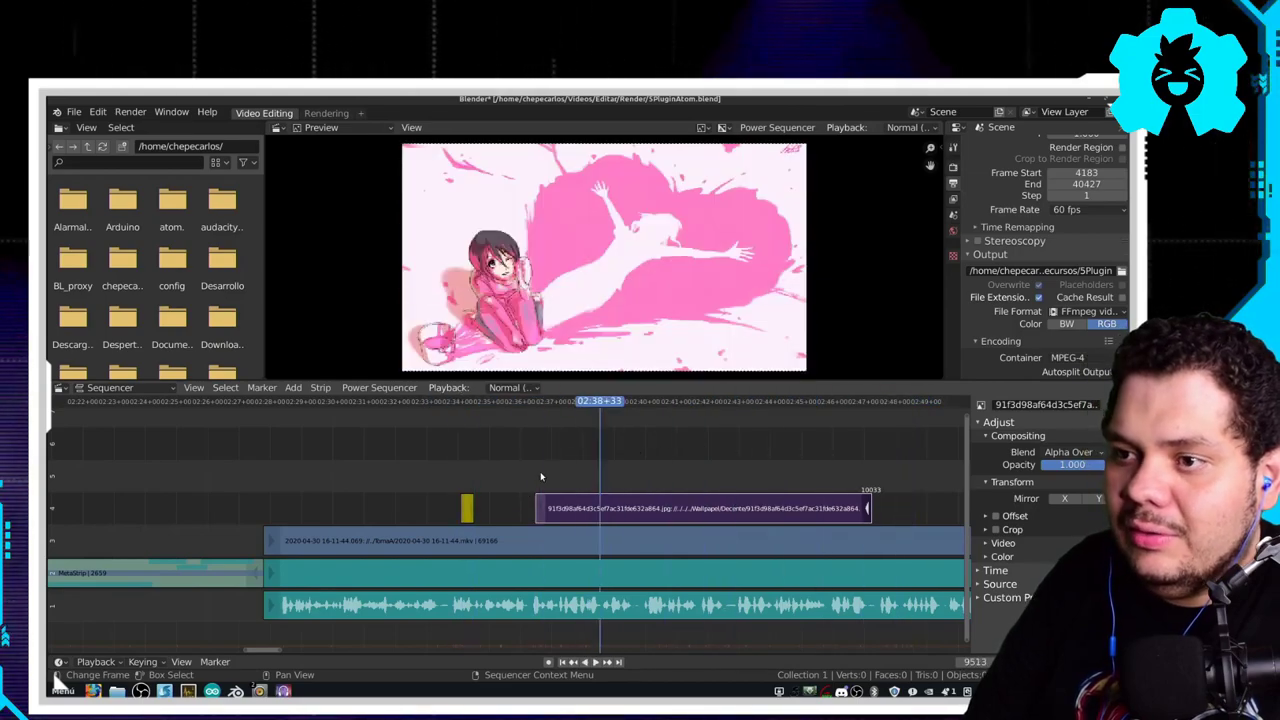
{"action": "left_click", "coordinate": [467, 507]}
{"action": "left_click_drag", "start_coordinate": [470, 507], "coordinate": [673, 477]}
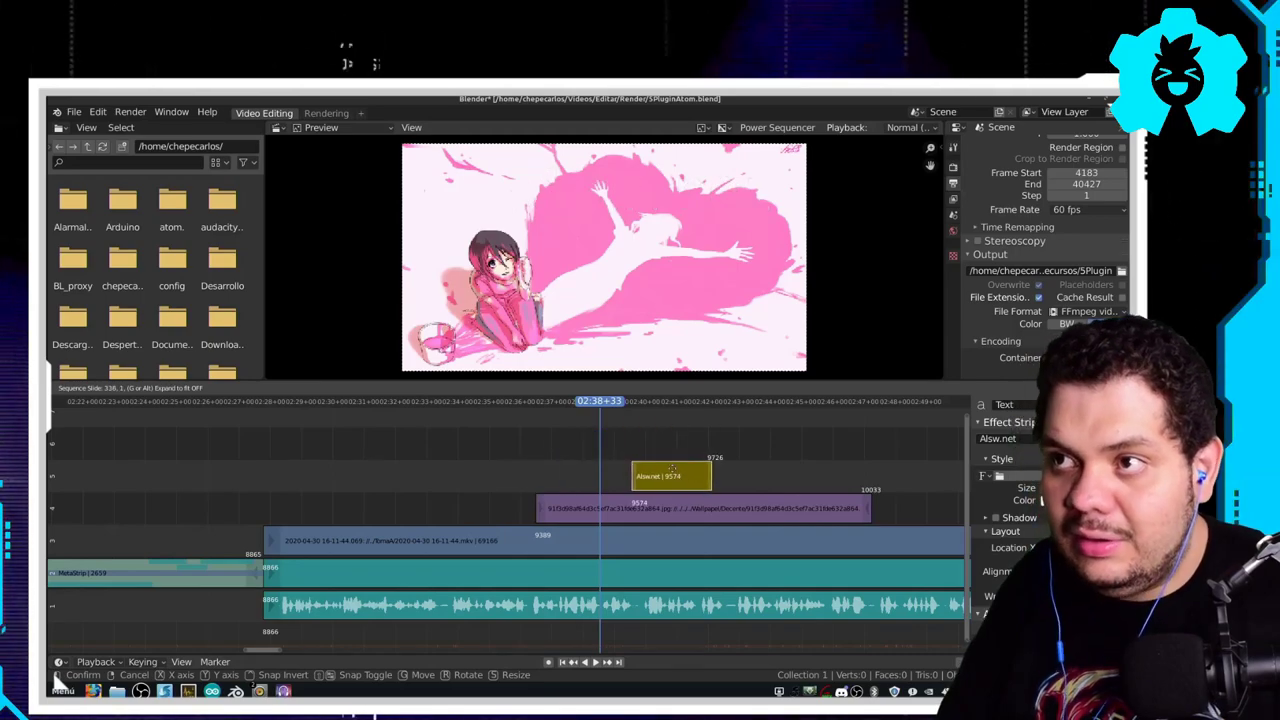
- Move the Alsw.net text strip above the image, make it red with a shadow, and scrub back to review
{"action": "key", "text": "space"}
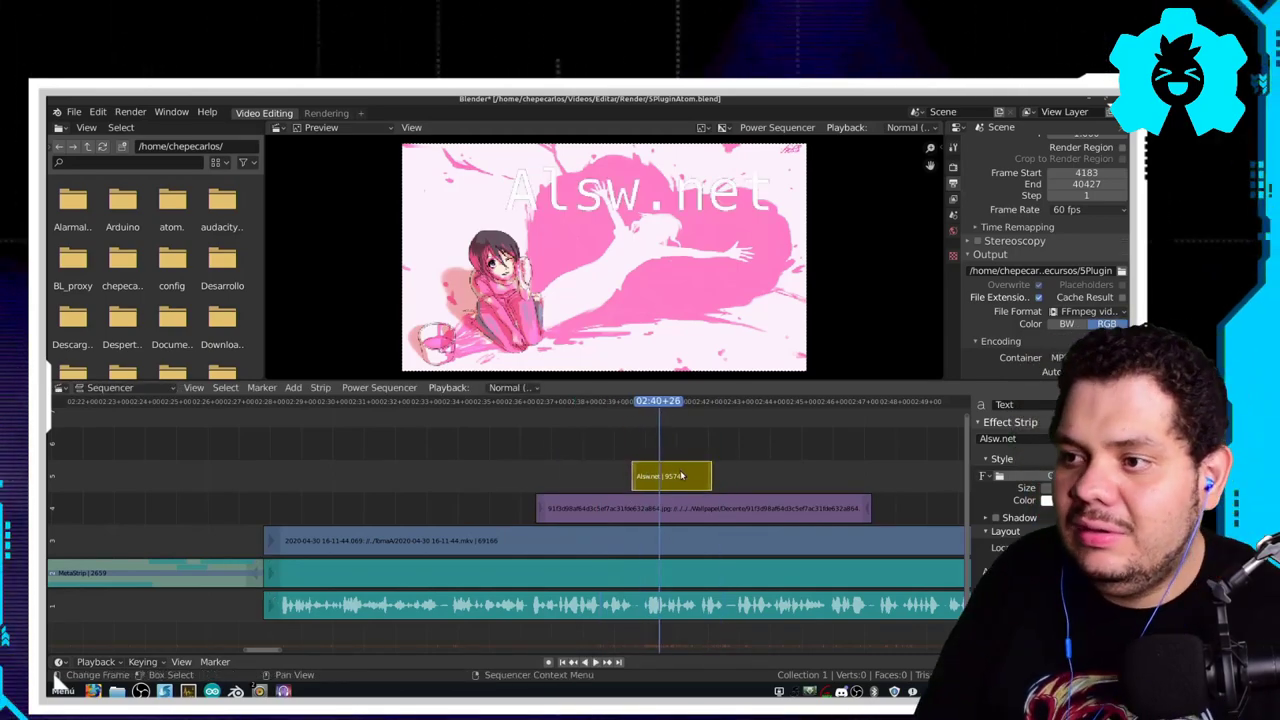
{"action": "left_click", "coordinate": [1080, 502]}
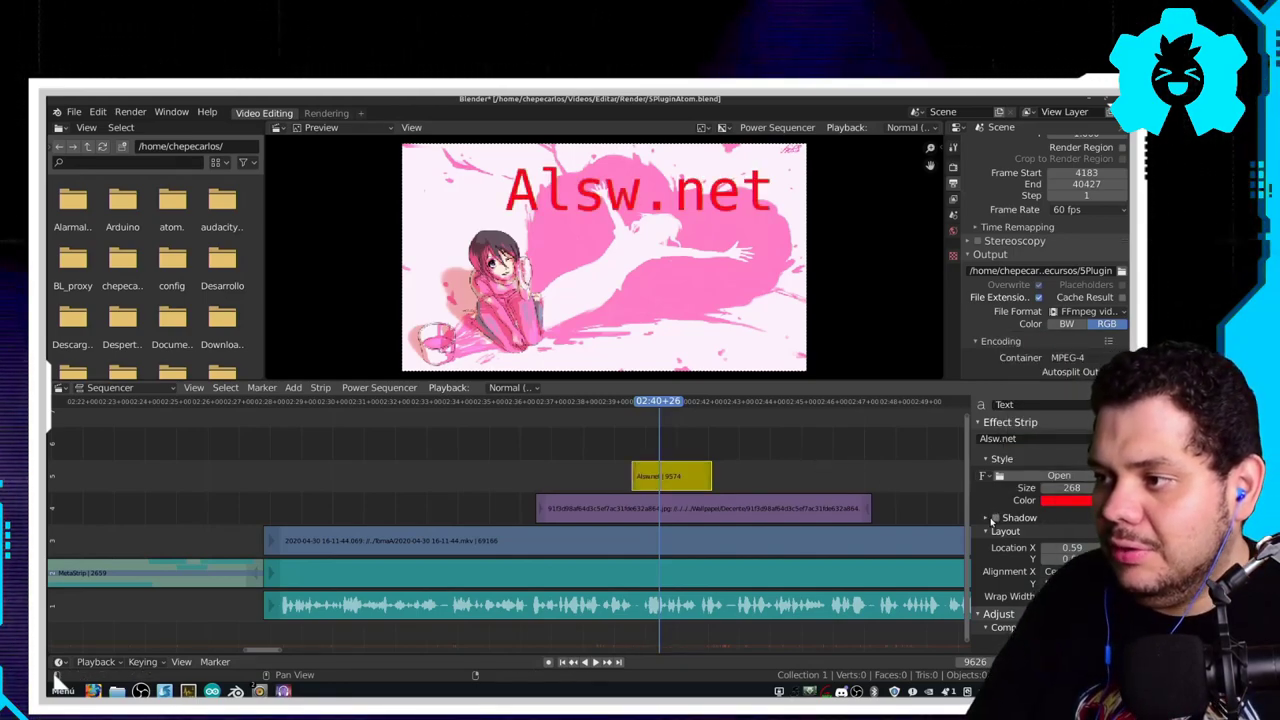
{"action": "left_click", "coordinate": [991, 518]}
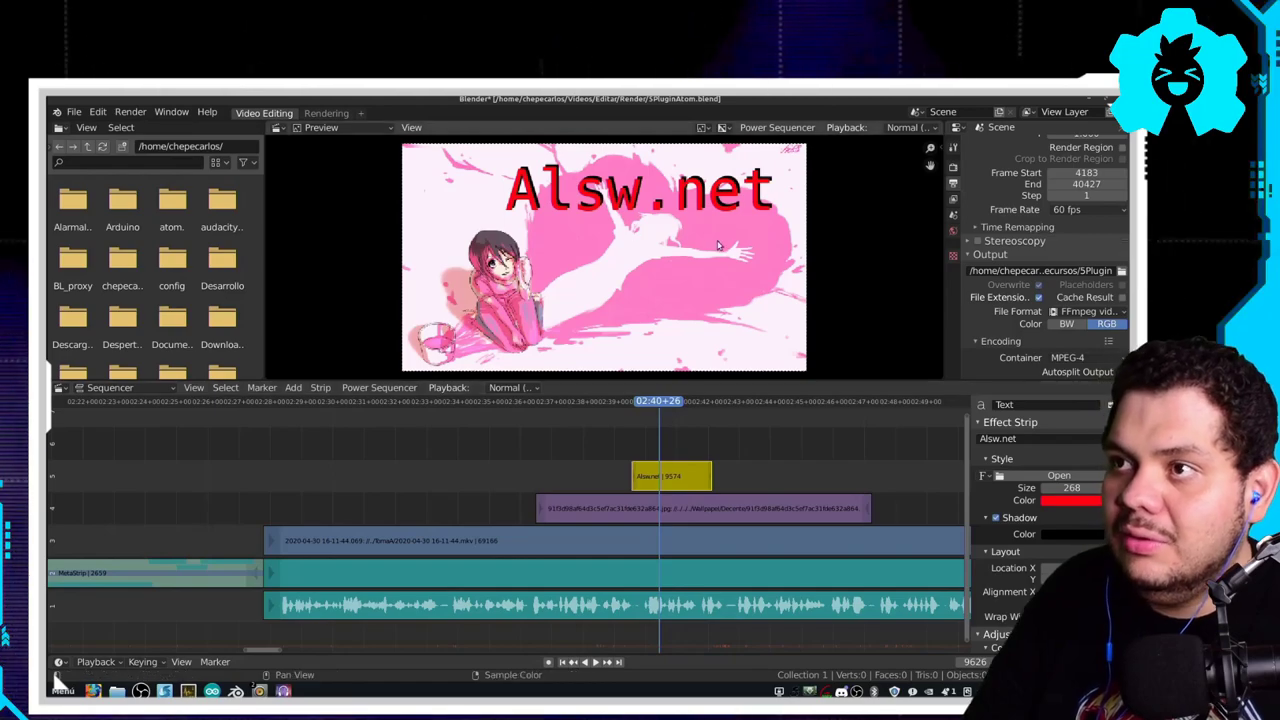
{"action": "left_click_drag", "start_coordinate": [772, 429], "coordinate": [481, 441]}
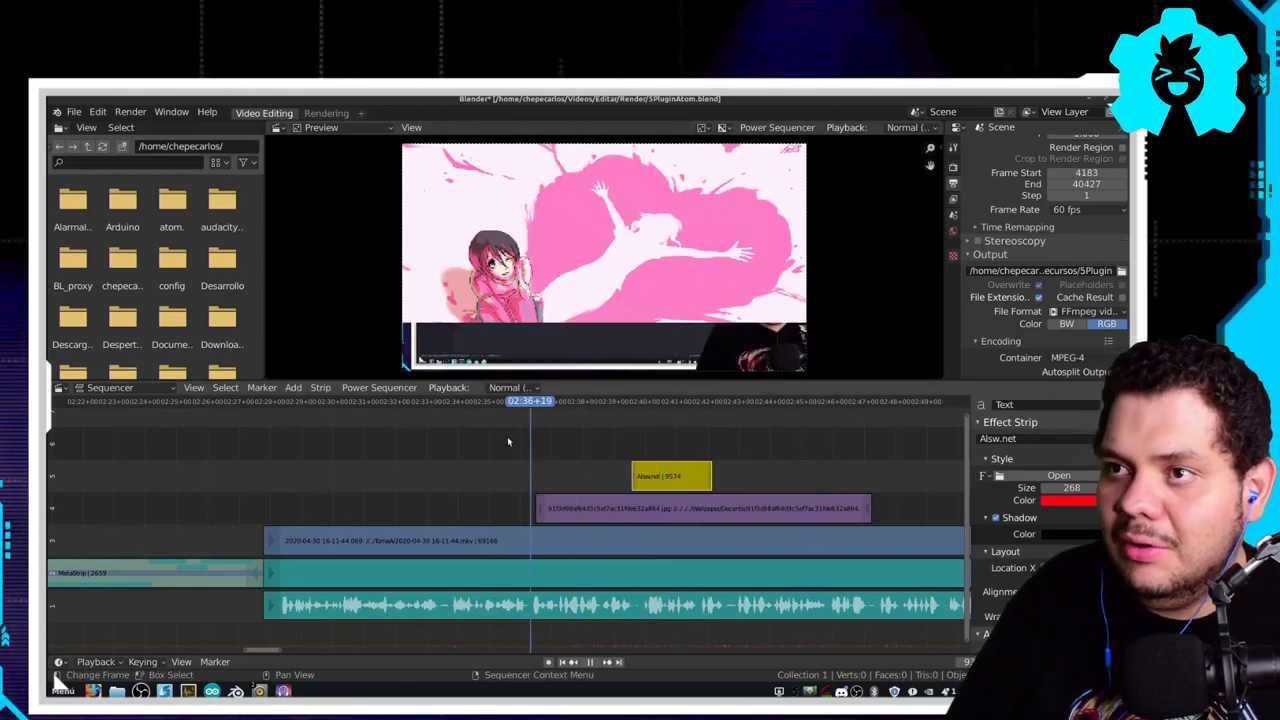